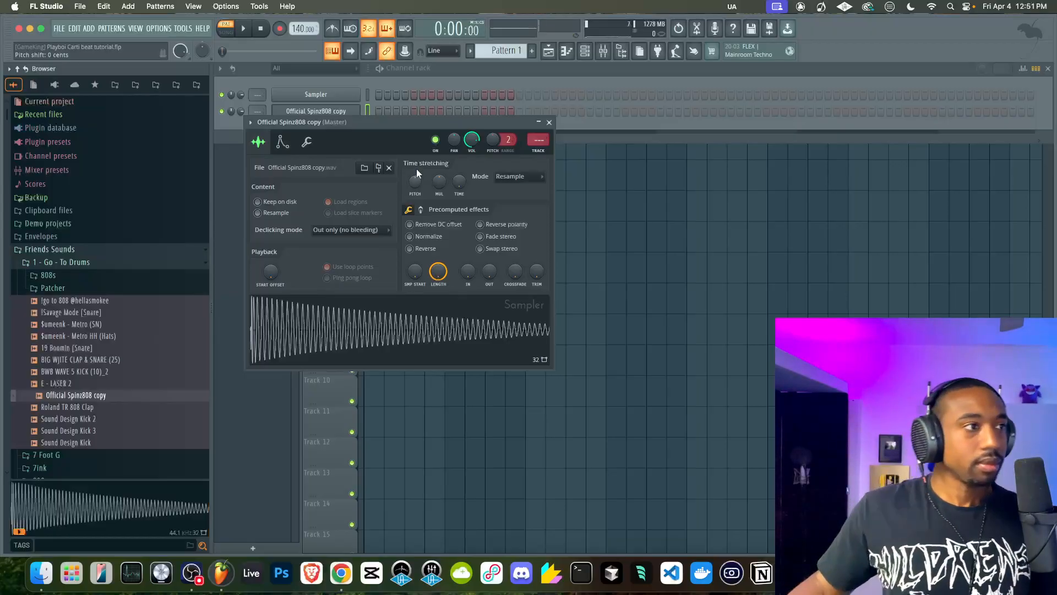
Delete the empty Sampler channel so only the Official Spinz808 copy channel is left in the channel rack
right_click(343, 93)
key("d")
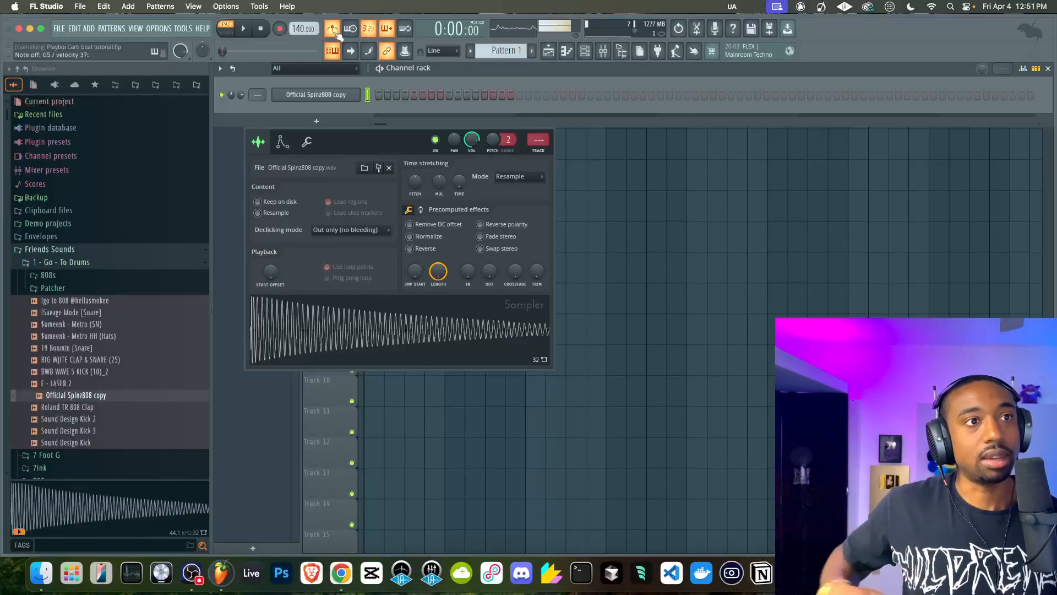
Mute the MIC track in the mixer and lower its fader to 0%
left_click(603, 51)
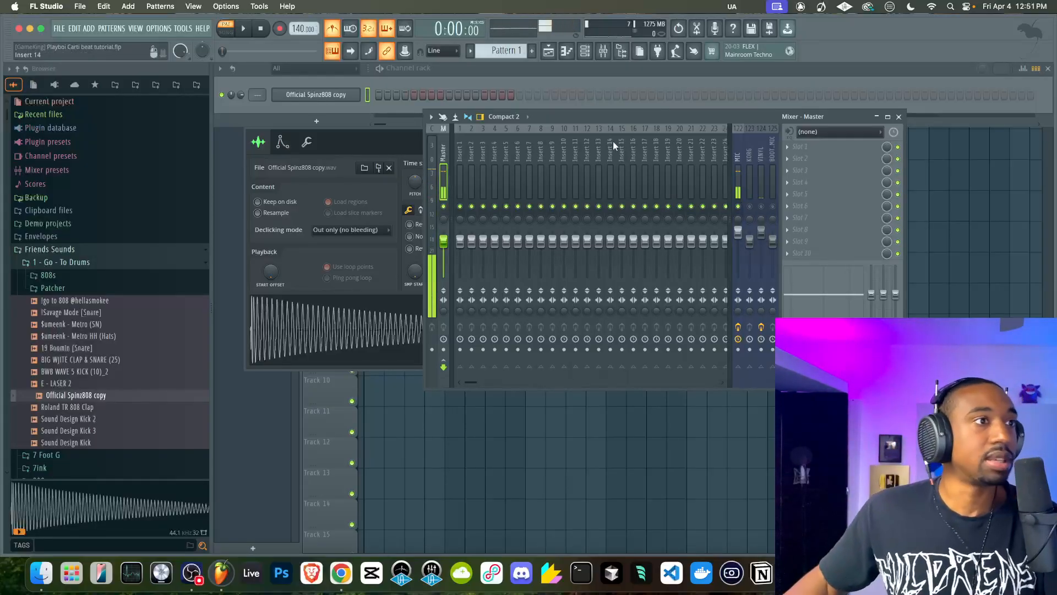
left_click(522, 76)
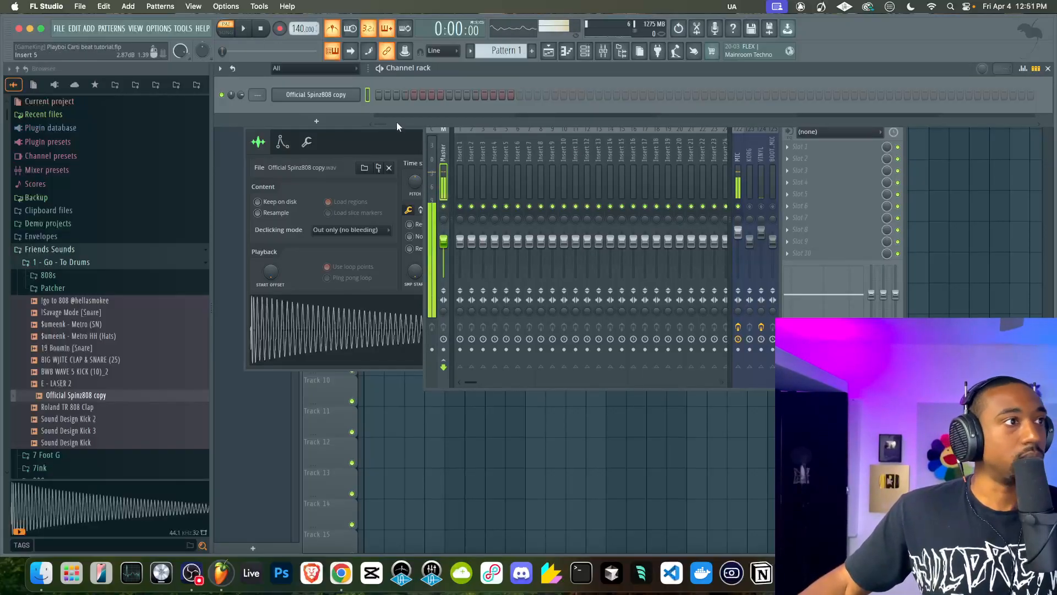
left_click(739, 207)
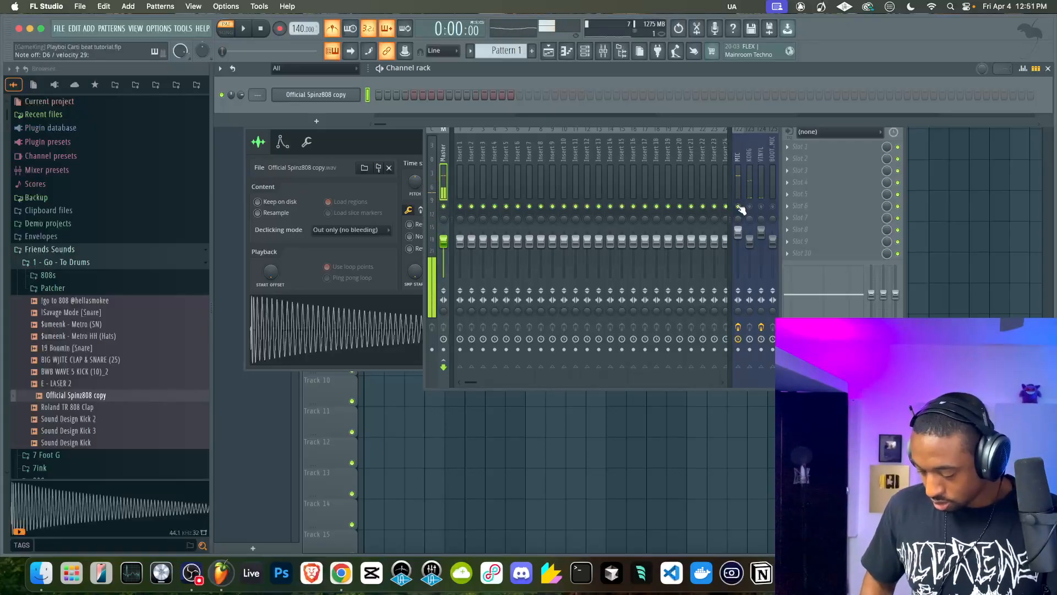
left_click(739, 207)
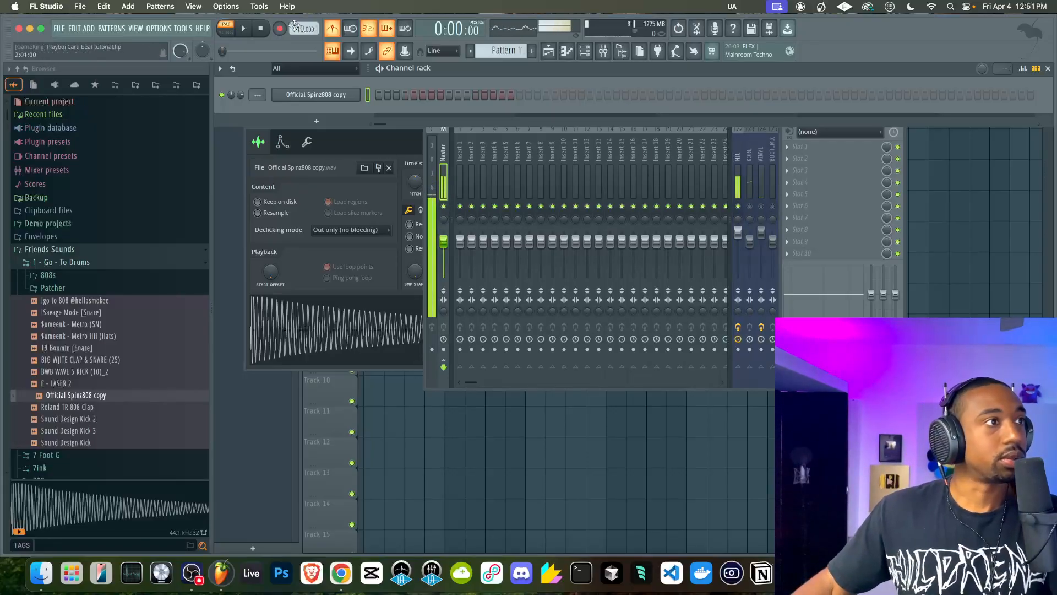
left_click(745, 214)
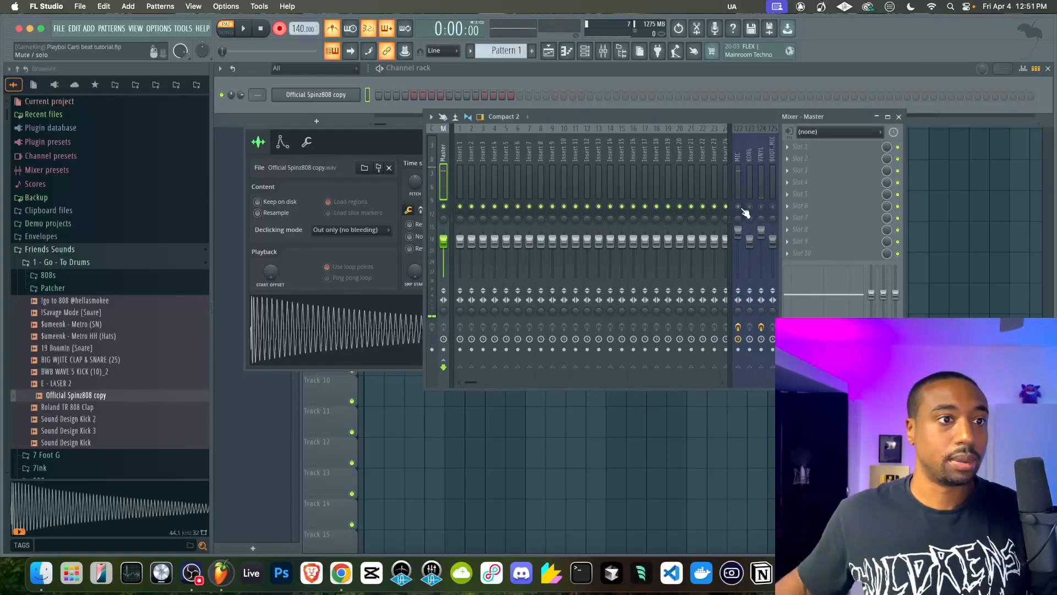
left_click_drag(738, 232, 739, 276)
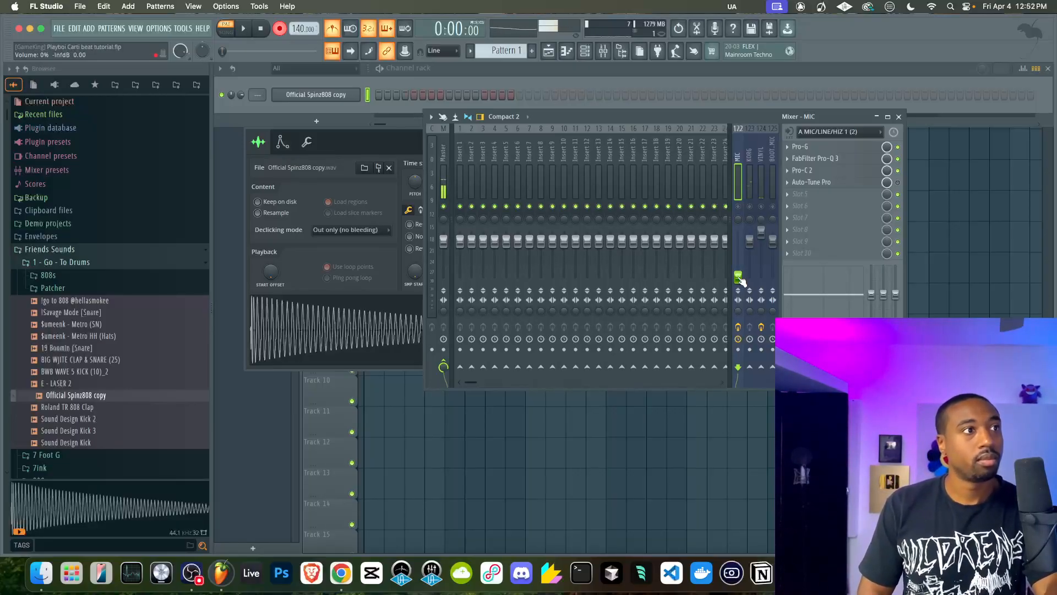
Record an 808 melody on the Official Spinz808 copy channel in Pattern 1, stop, and play it back
key("space")
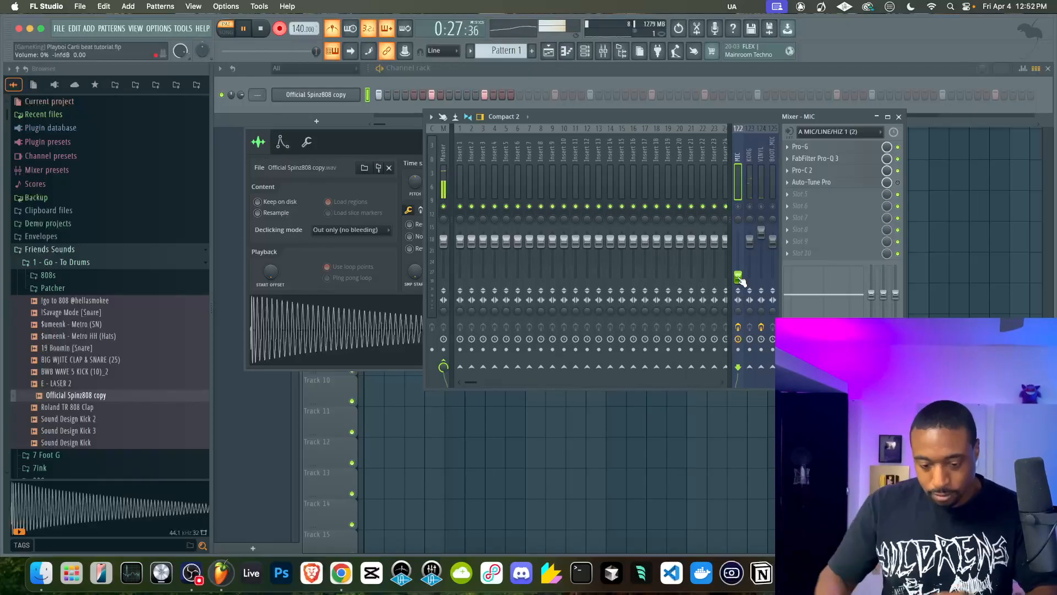
key("space")
key("space")
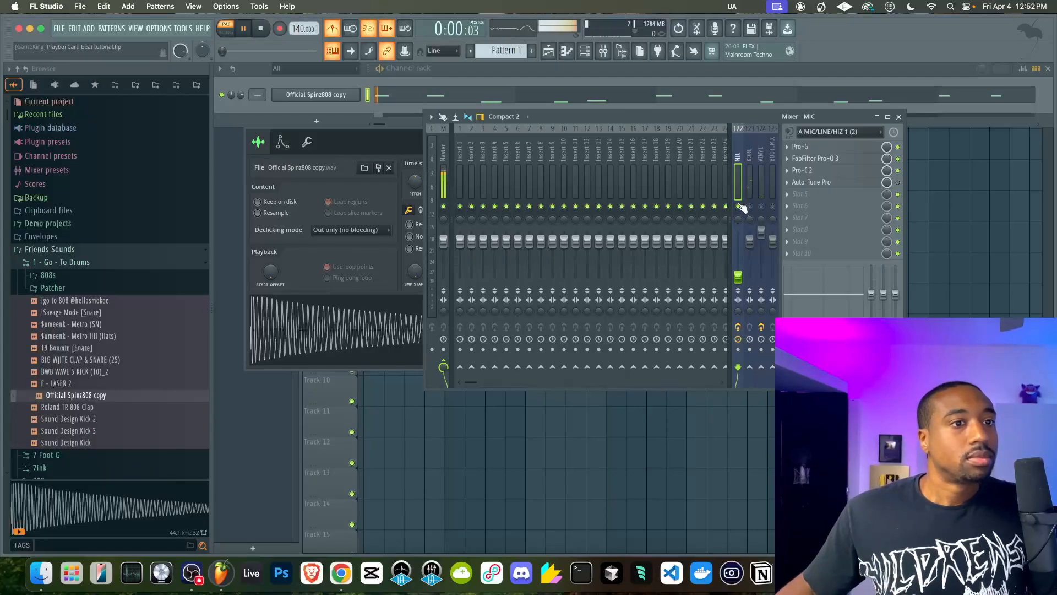
Reset the MIC track's volume to its default level and close the mixer
right_click(740, 272)
left_click(752, 281)
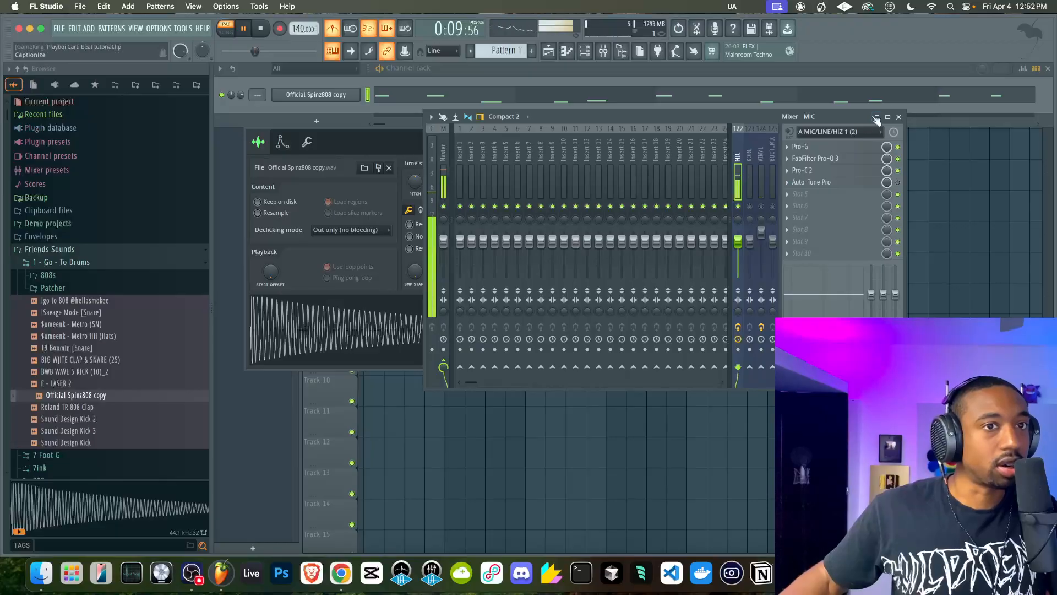
left_click(899, 116)
Open the 808 channel's recorded notes in the piano roll, stop playback, and save the project
left_click(384, 97)
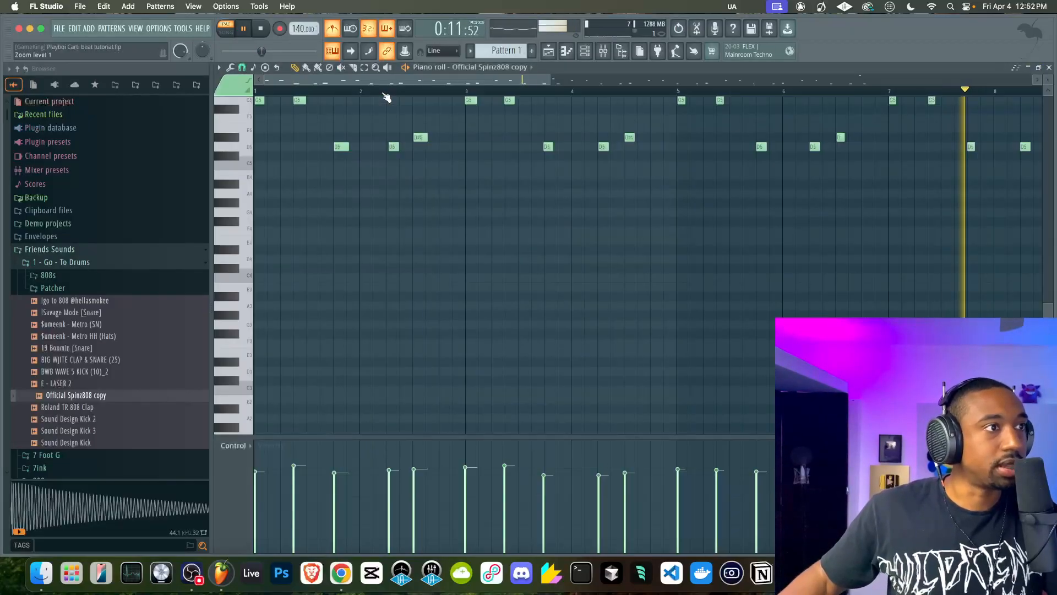
key("space")
key("super+s")
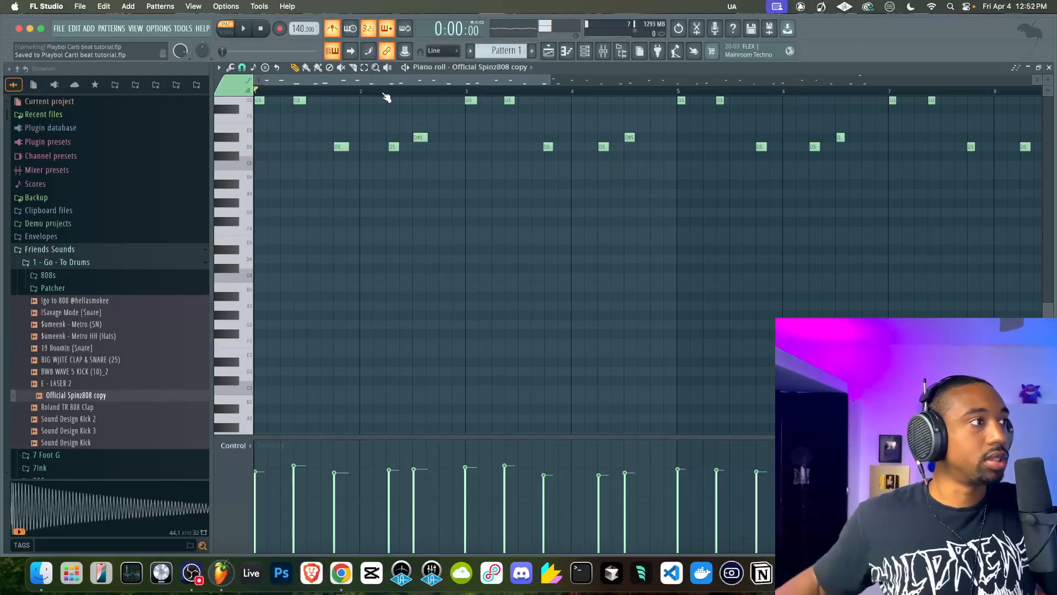
key("super+s")
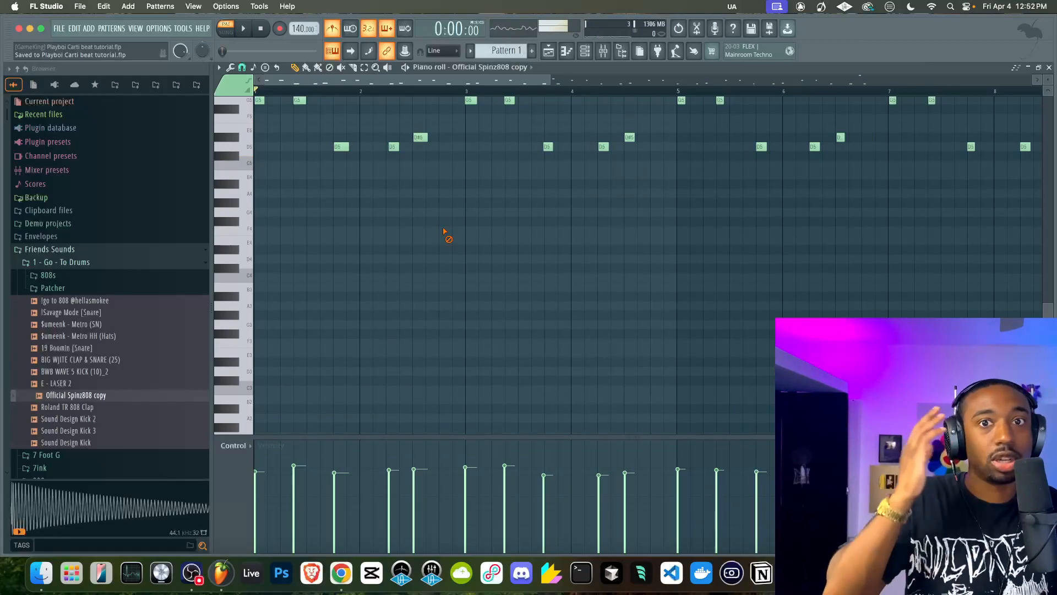
Quantize the recorded 808 notes, play the pattern to check the timing, and close the piano roll
key("alt+q")
key("Return")
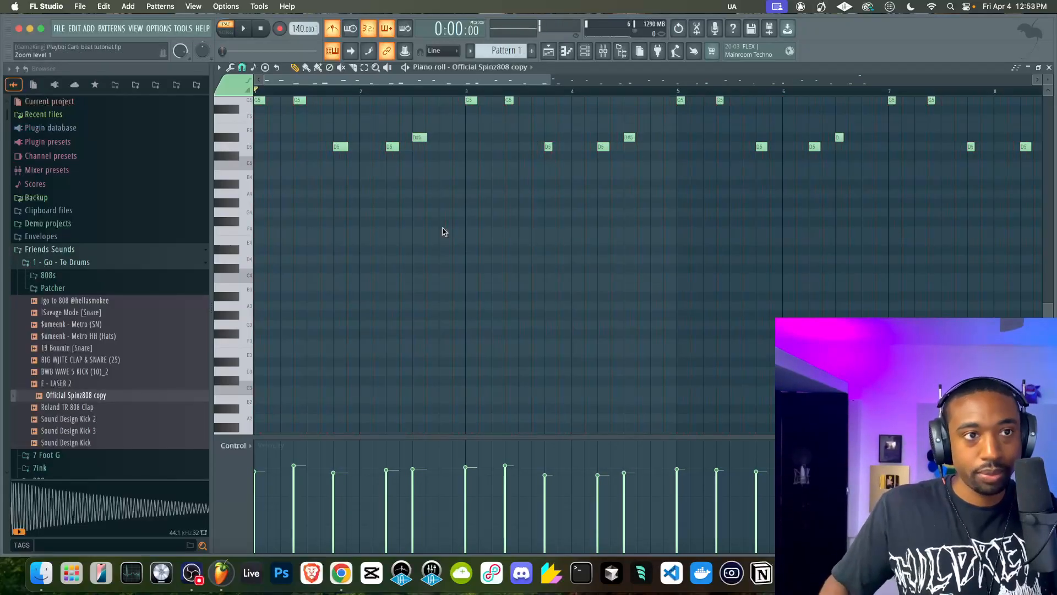
key("space")
left_click(1049, 67)
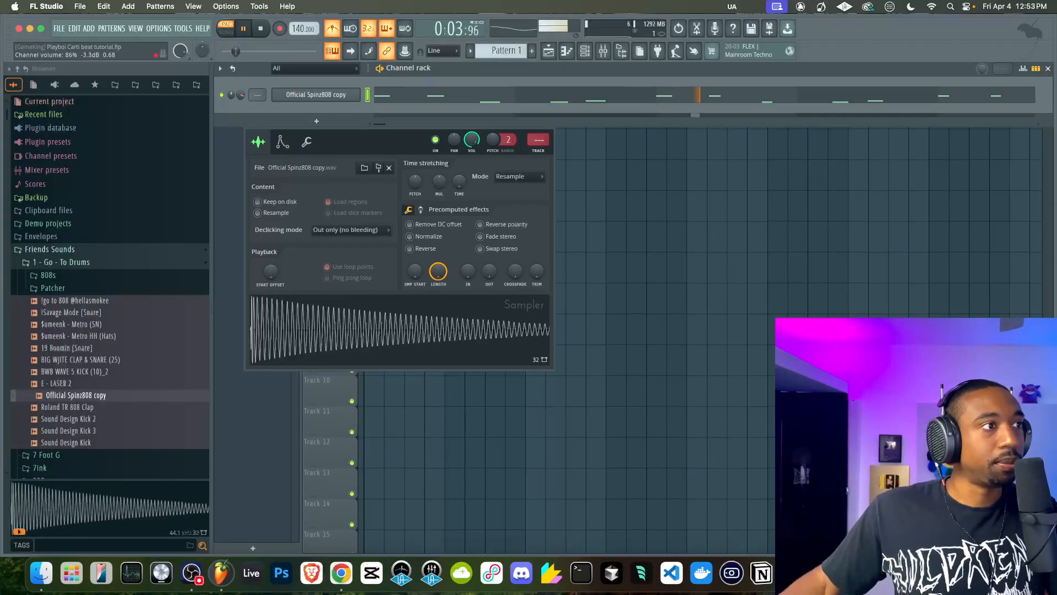
key("space")
Rename mixer Insert 1 to BEAT MIX
left_click(607, 60)
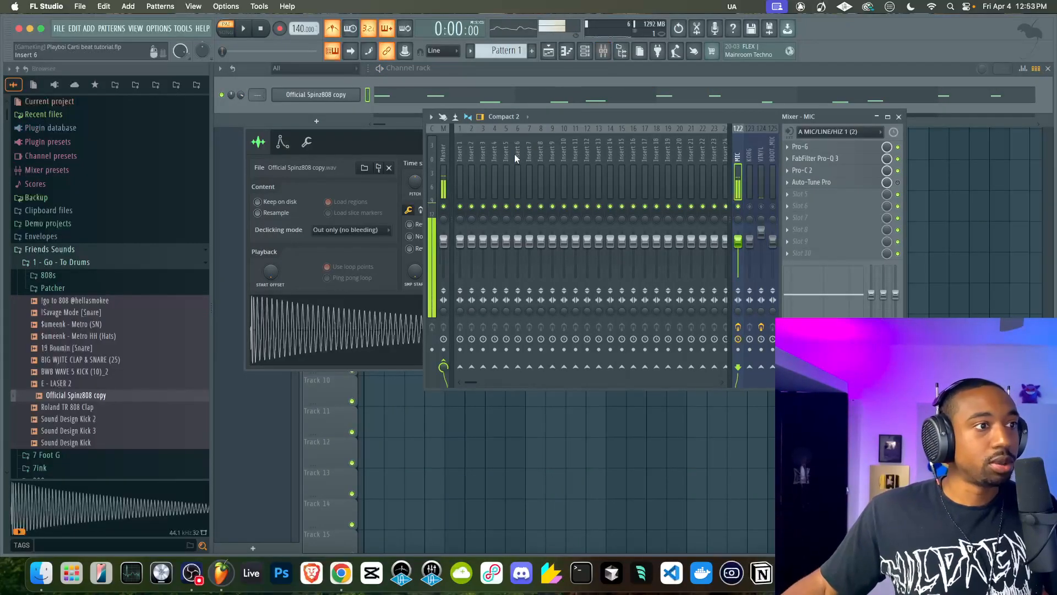
right_click(462, 156)
left_click(461, 156)
type("BEAT M")
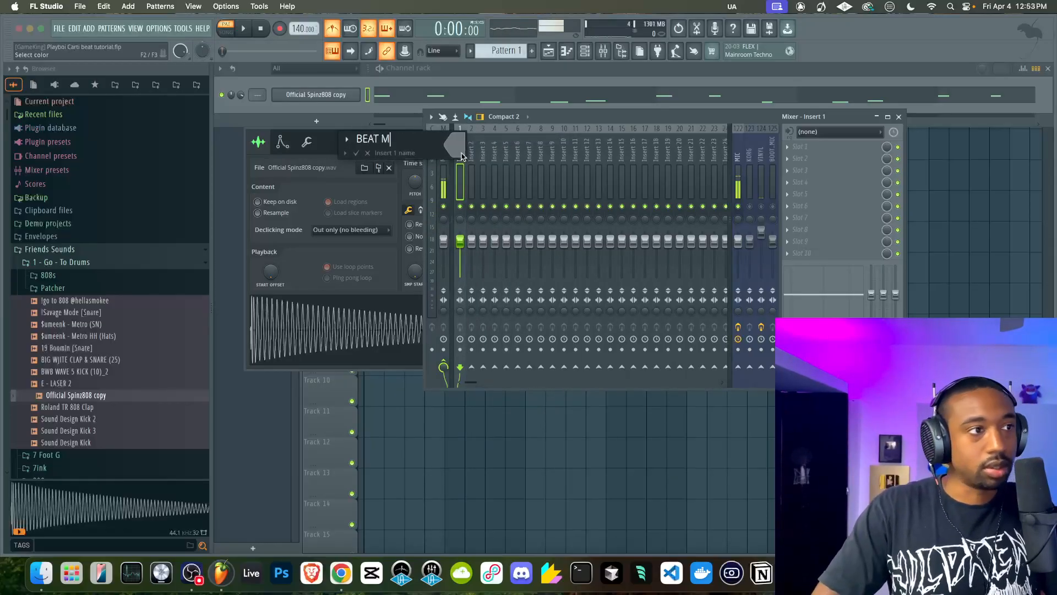
type("IX")
key("Return")
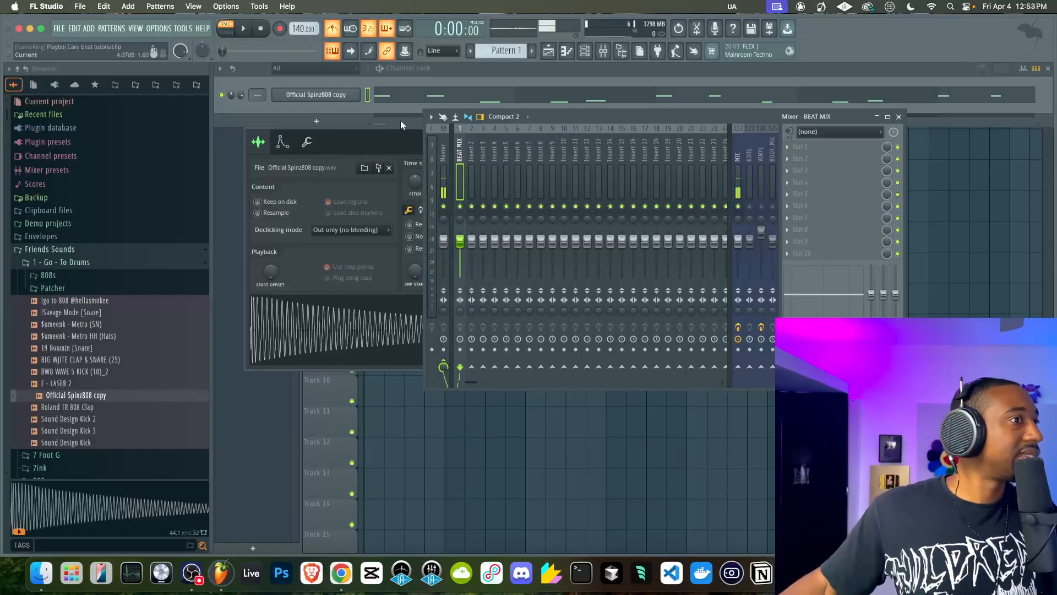
Assign the Official Spinz808 copy channel to mixer track 2
left_click(367, 97)
left_click_drag(261, 94, 261, 90)
left_click(473, 168)
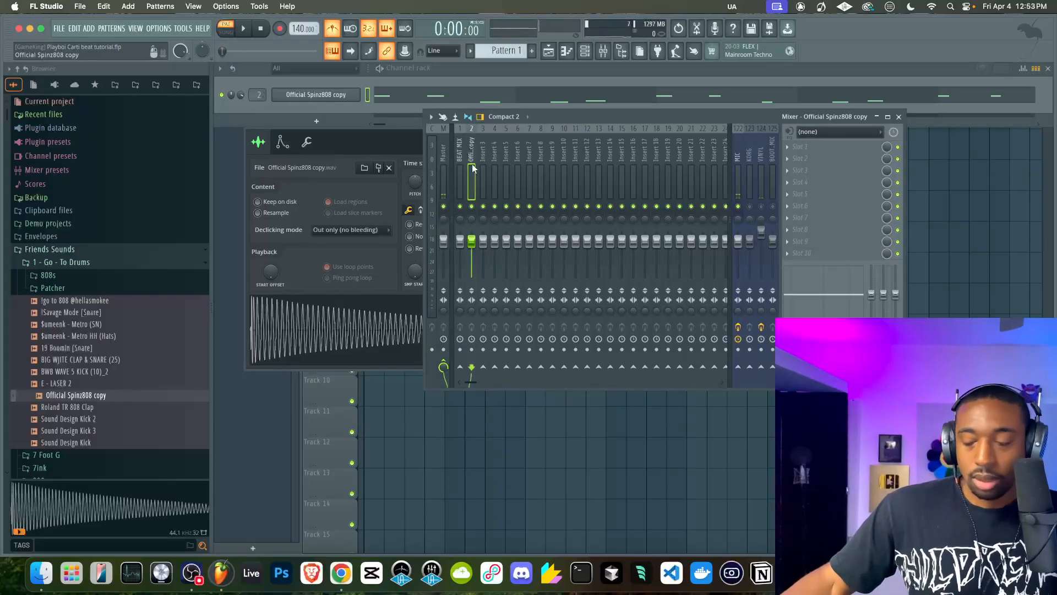
Select the mixer inserts from track 2 onward and route them to the BEAT MIX track only
left_click_drag(472, 158, 697, 161)
scroll(696, 157, "left", 2)
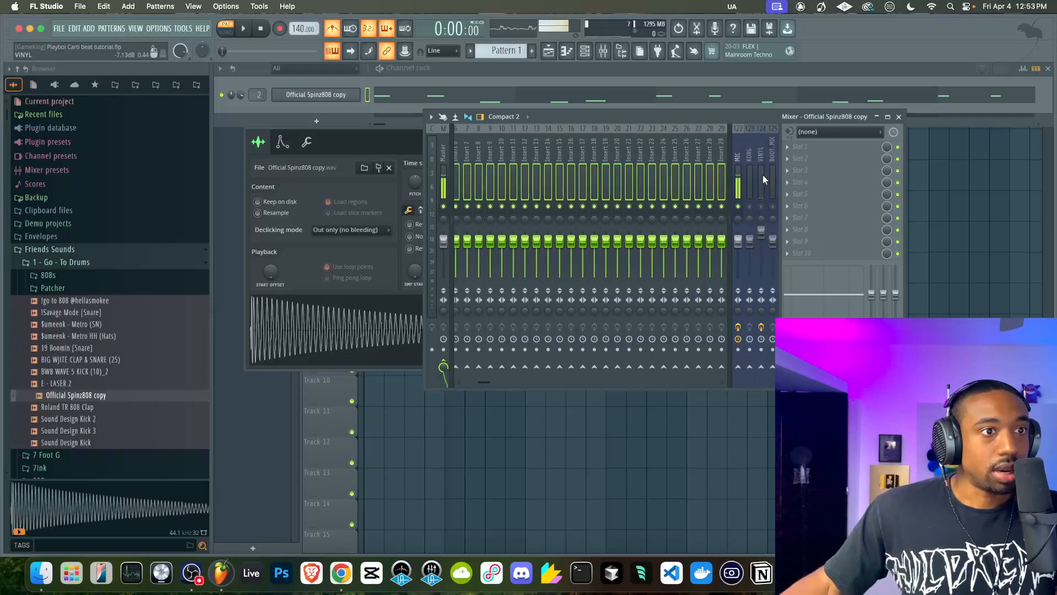
left_click(763, 174)
scroll(510, 166, "left", 5)
left_click_drag(469, 153, 669, 156)
scroll(580, 160, "left", 5)
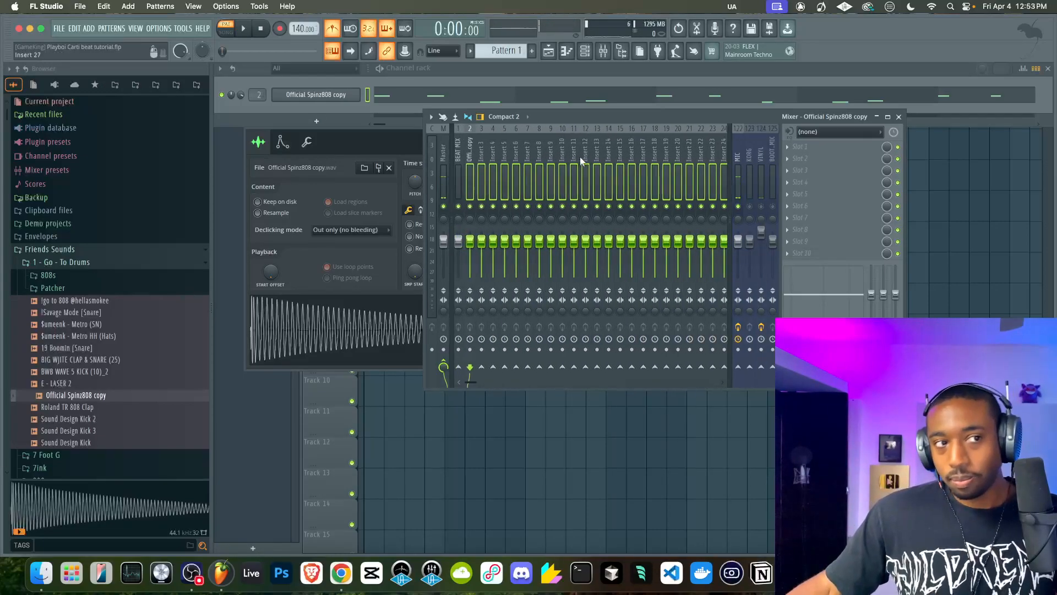
right_click(465, 369)
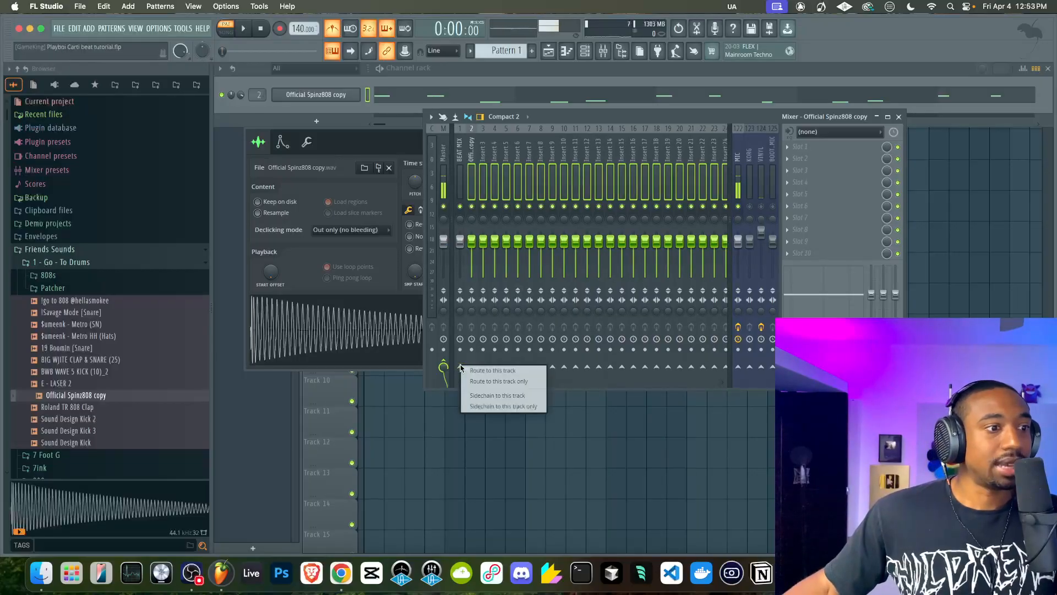
left_click(473, 375)
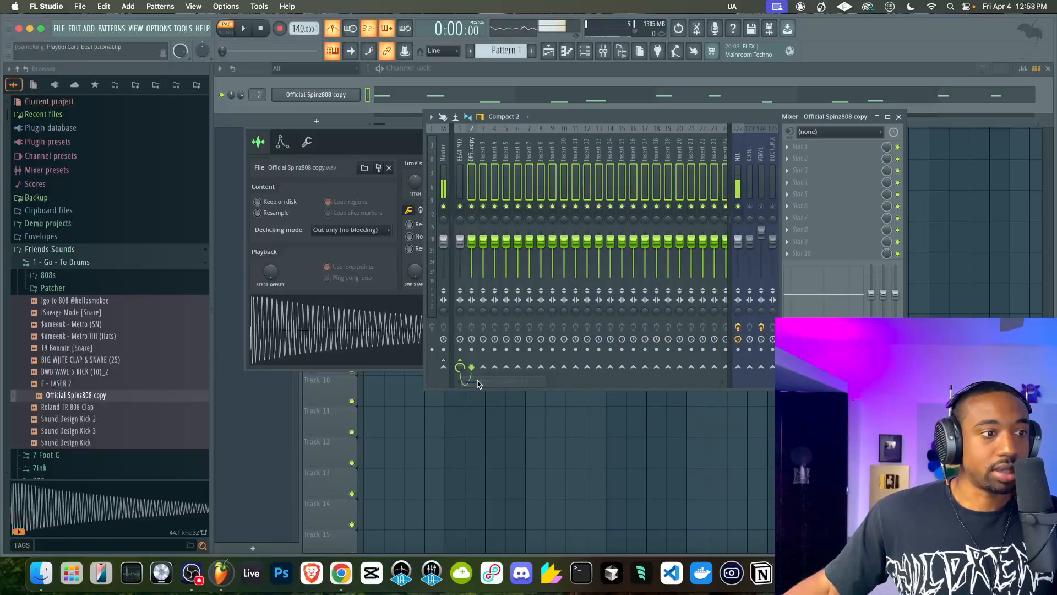
Check the routing of Insert 3, then reselect the inserts from track 2 onward
left_click(473, 163)
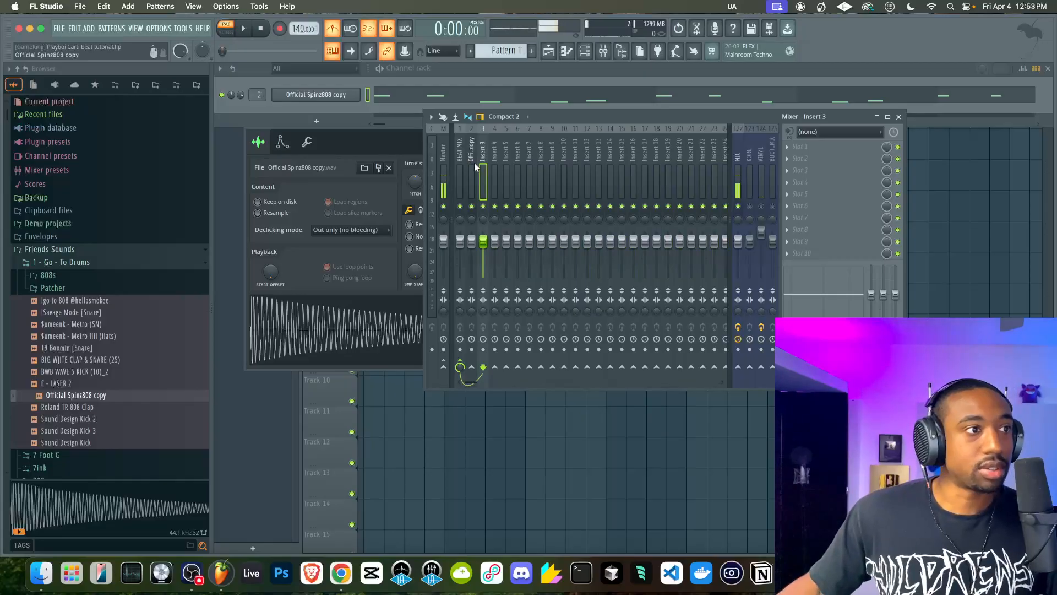
left_click_drag(474, 190, 722, 165)
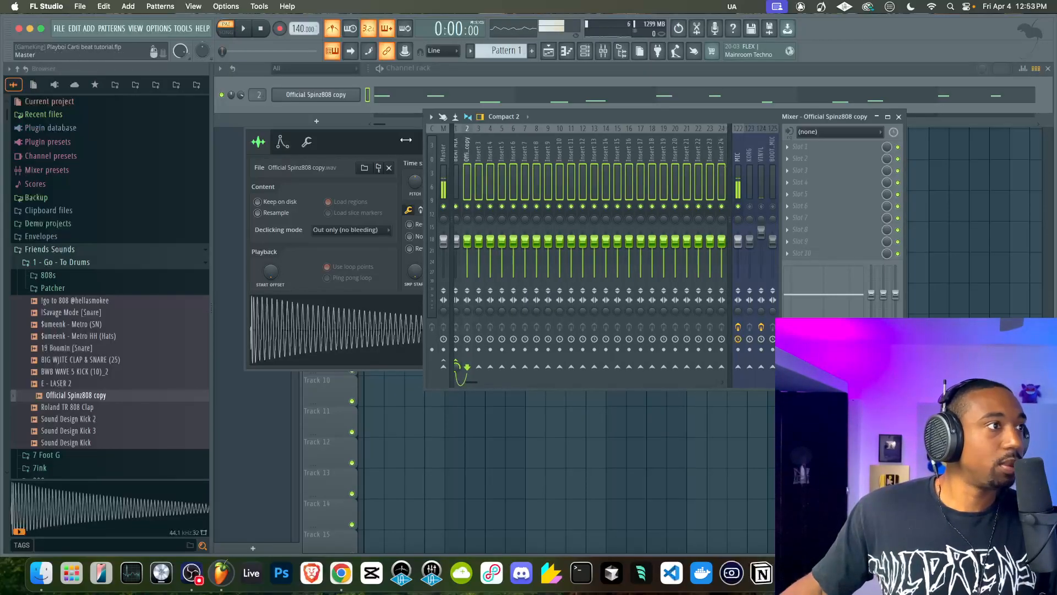
left_click(240, 103)
left_click(467, 173)
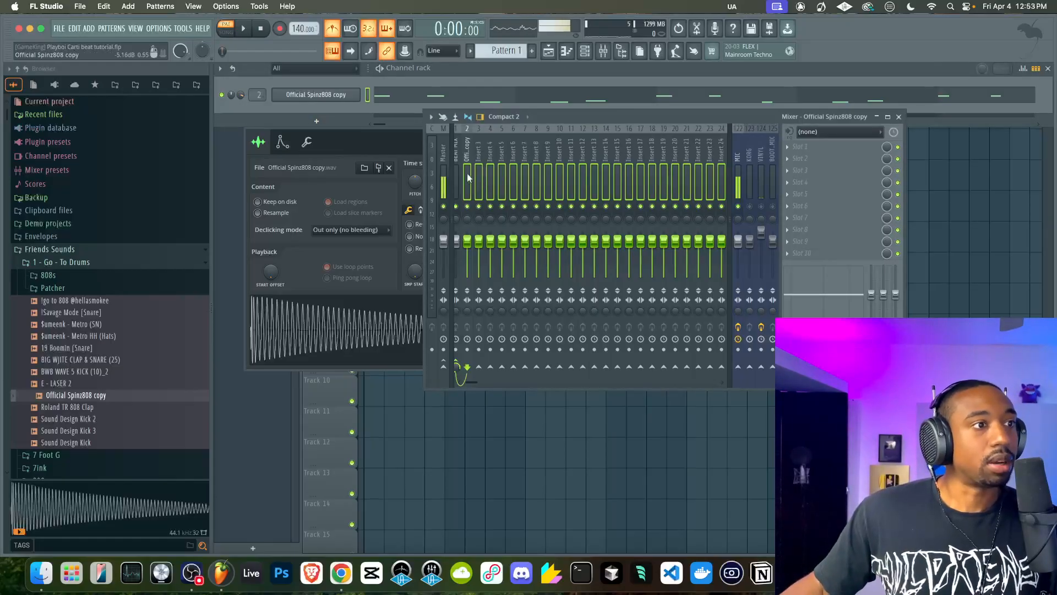
Add Fruity Parametric EQ 2 to the BEAT MIX track and raise its main level about halfway up the boost range
left_click(463, 173)
left_click(793, 147)
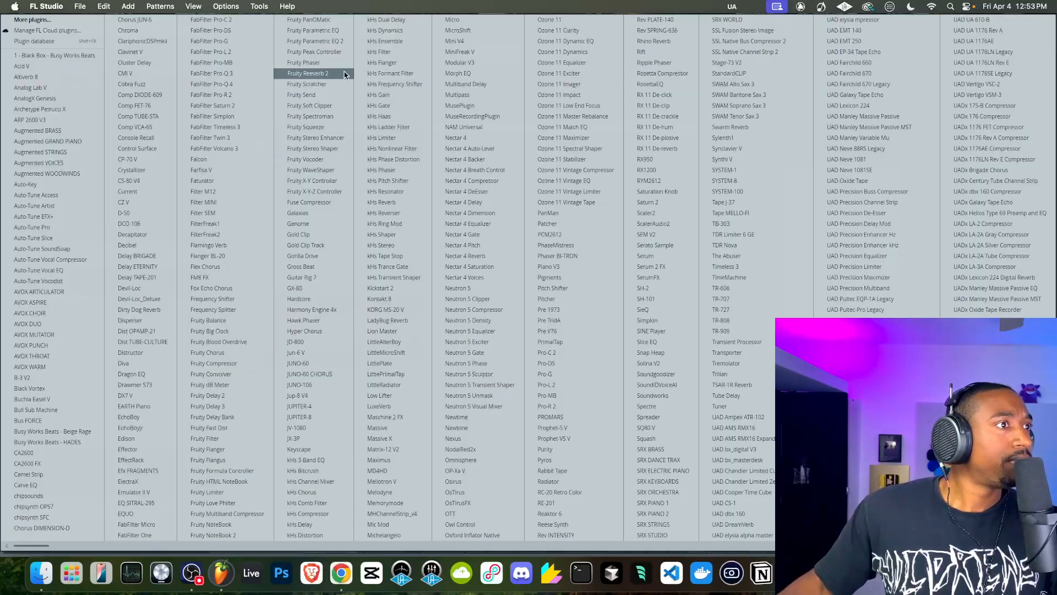
left_click(314, 41)
left_click_drag(568, 244, 568, 211)
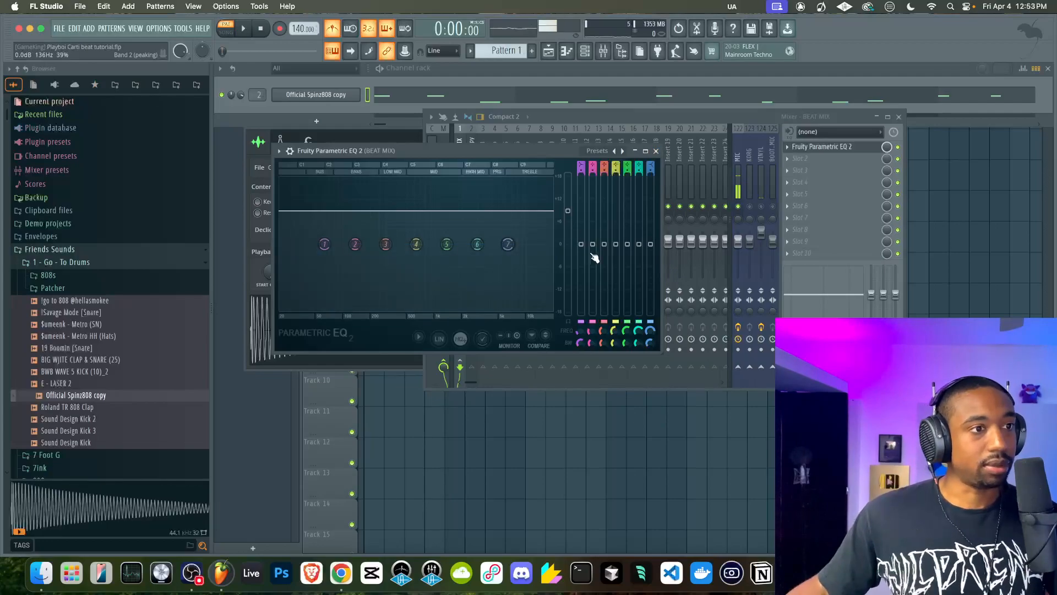
key("Escape")
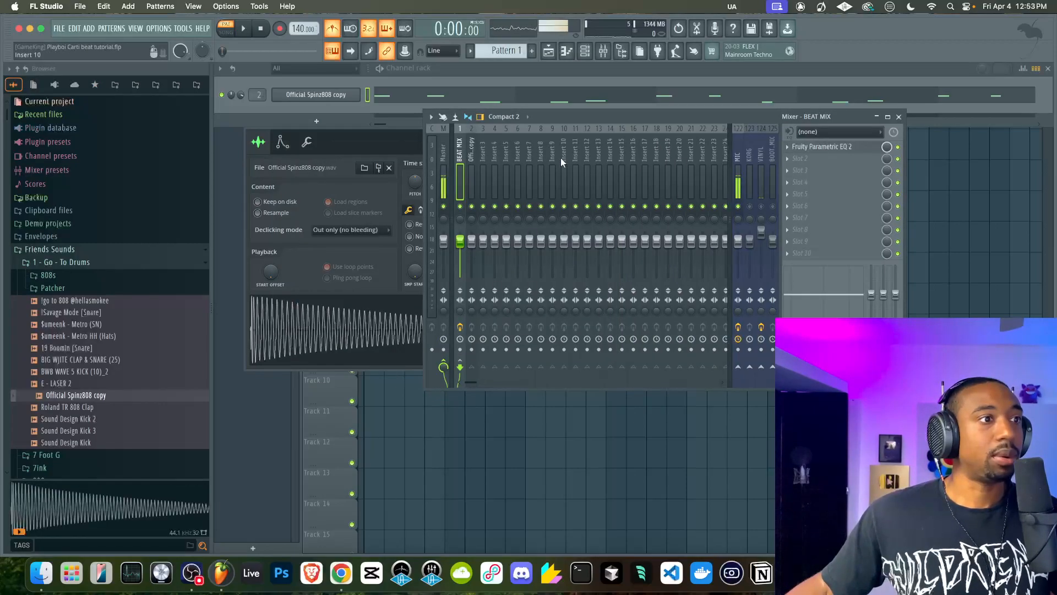
Select the inserts from track 2 onward and lower all their faders together slightly below the default level
left_click_drag(482, 161, 737, 157)
scroll(610, 154, "up", 5)
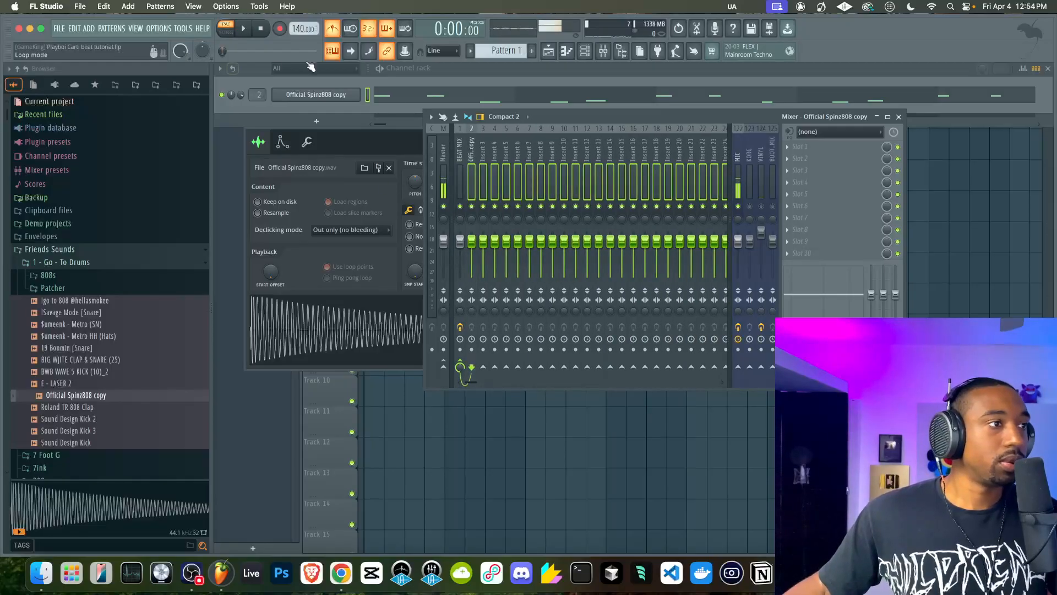
left_click_drag(495, 241, 495, 254)
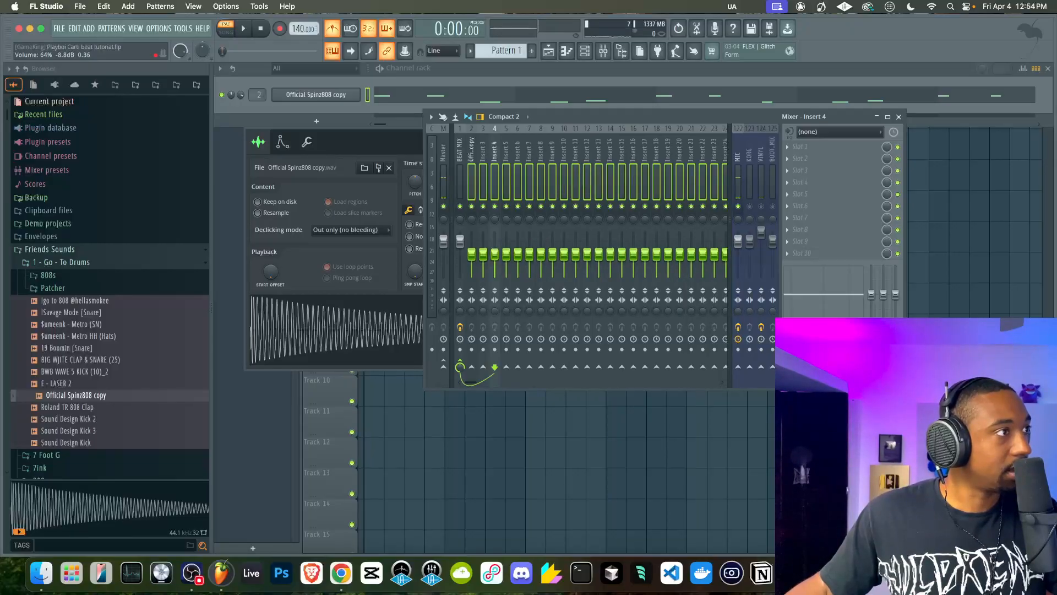
left_click(487, 158)
Play the pattern with the metronome turned off and save the project
key("space")
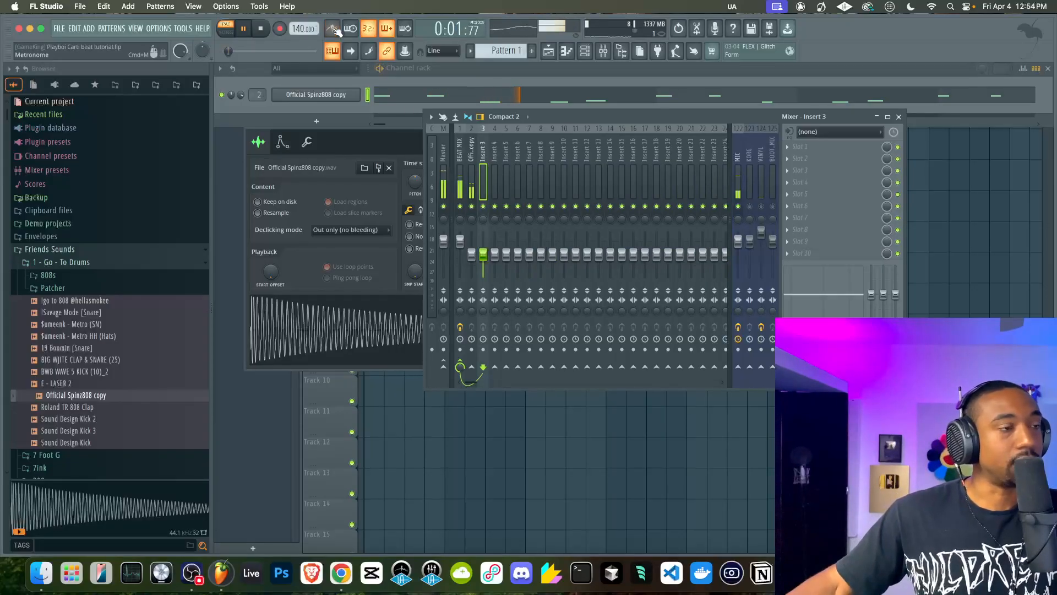
left_click(358, 112)
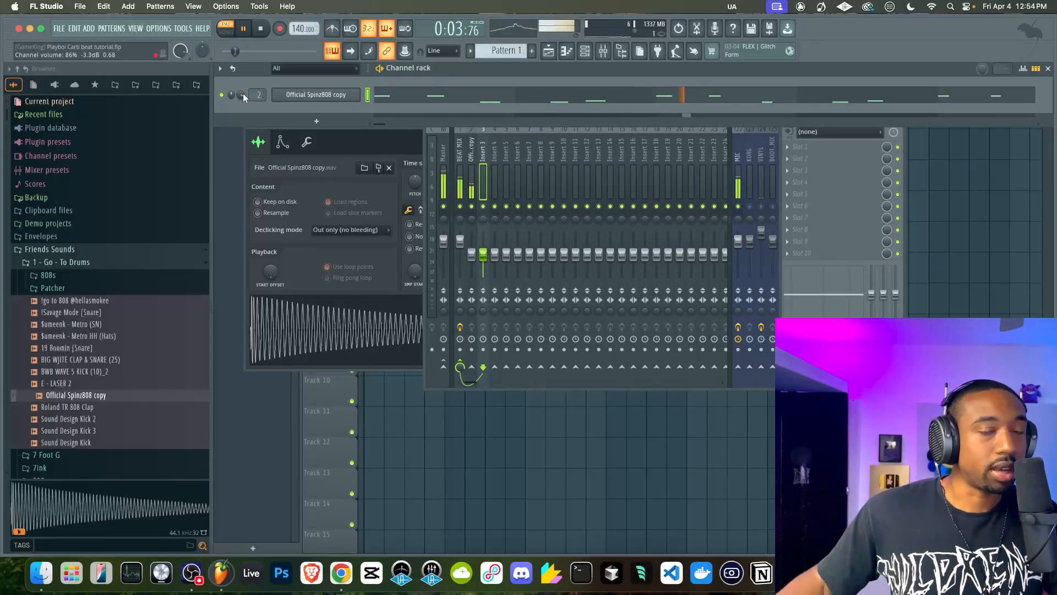
key("super+s")
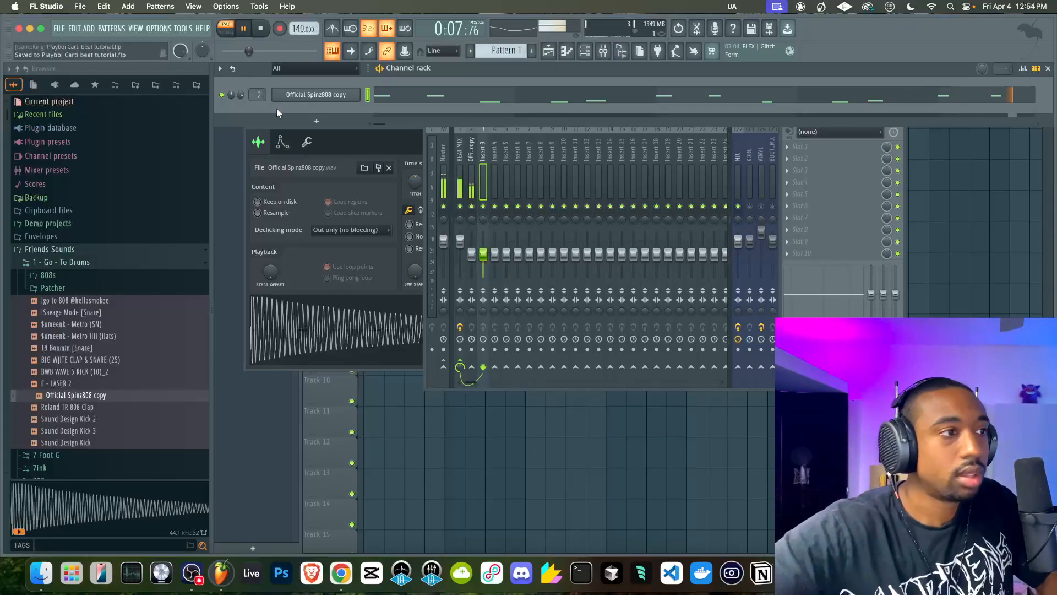
Review the recorded 808 notes in the piano roll, close it and stop playback
left_click(399, 100)
scroll(453, 316, "down", 2)
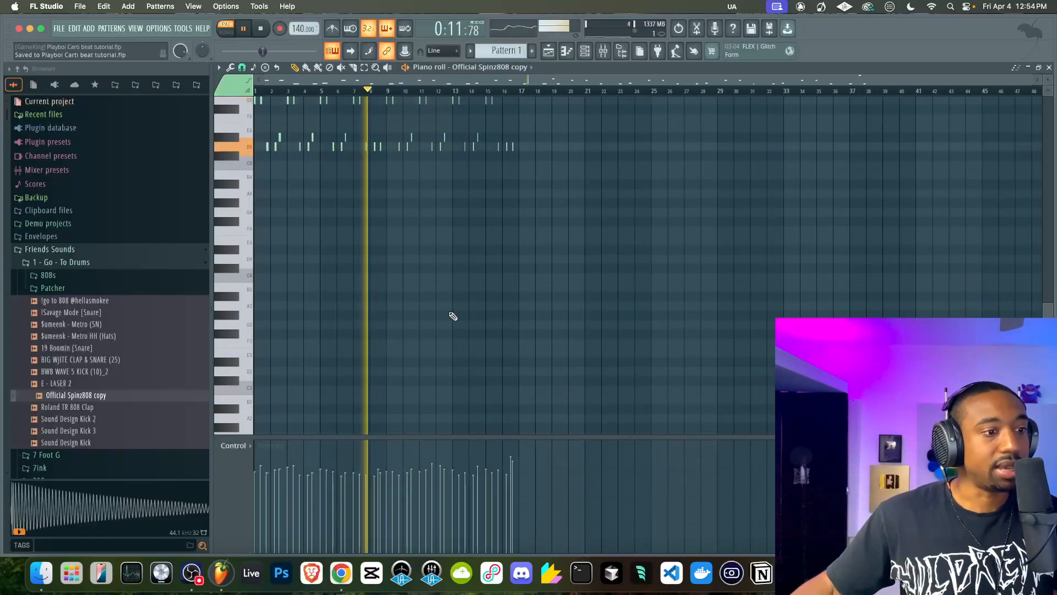
scroll(502, 466, "up", 3)
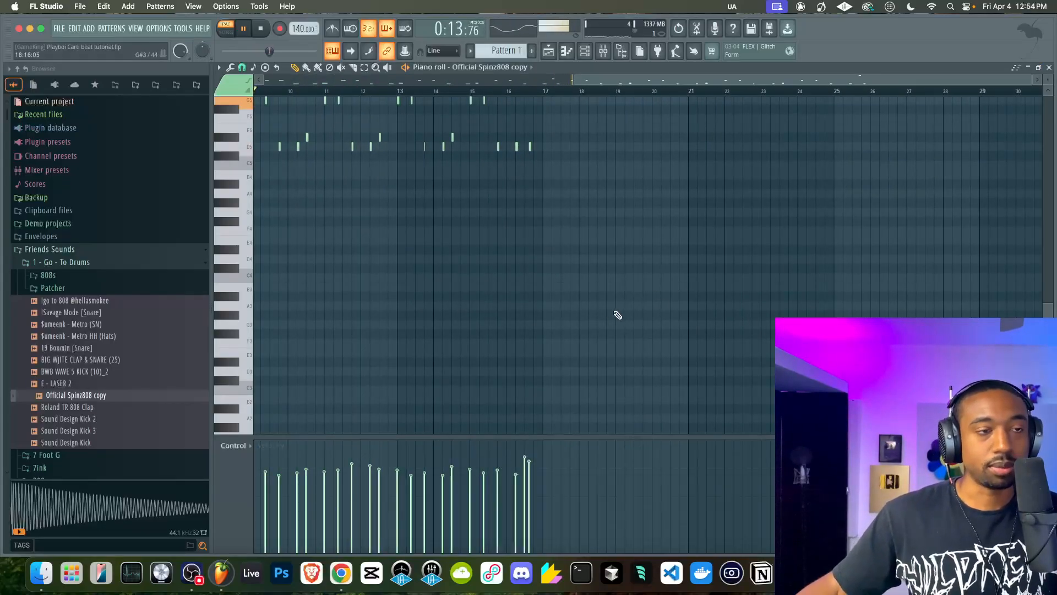
scroll(619, 315, "left", 8)
left_click(1049, 67)
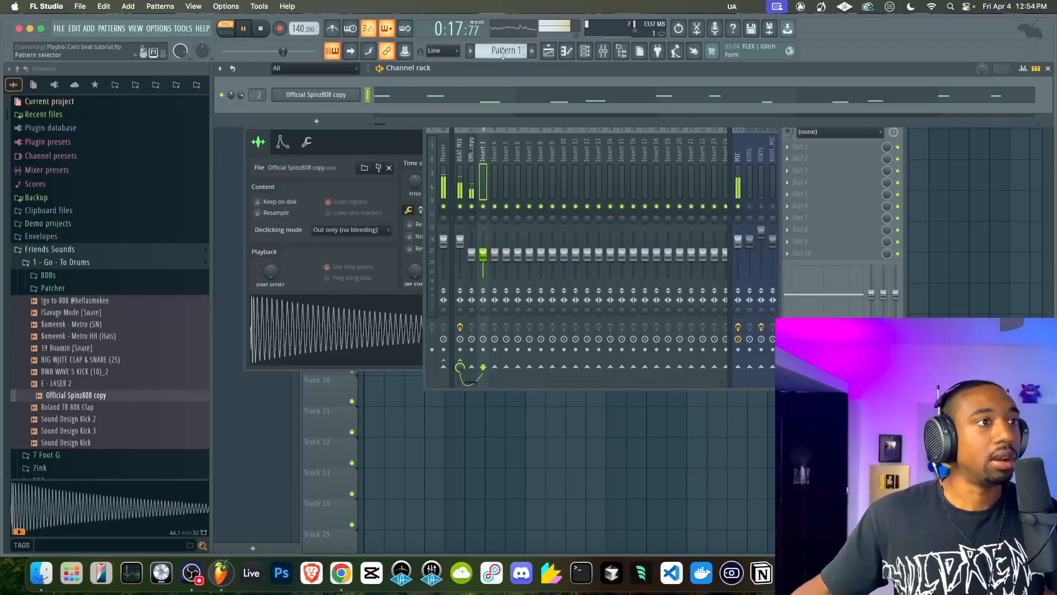
scroll(503, 53, "down", 1)
scroll(502, 54, "up", 1)
key("space")
Place Pattern 1 at the start of Track 1 in the playlist and duplicate the clip directly after it at bar 17
right_click(984, 186)
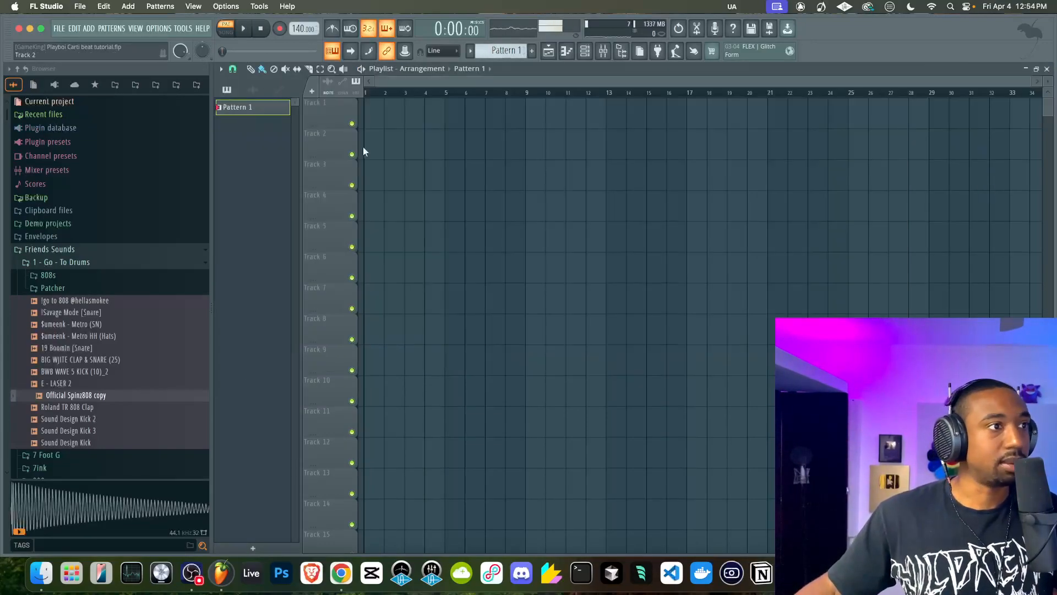
left_click_drag(252, 107, 375, 108)
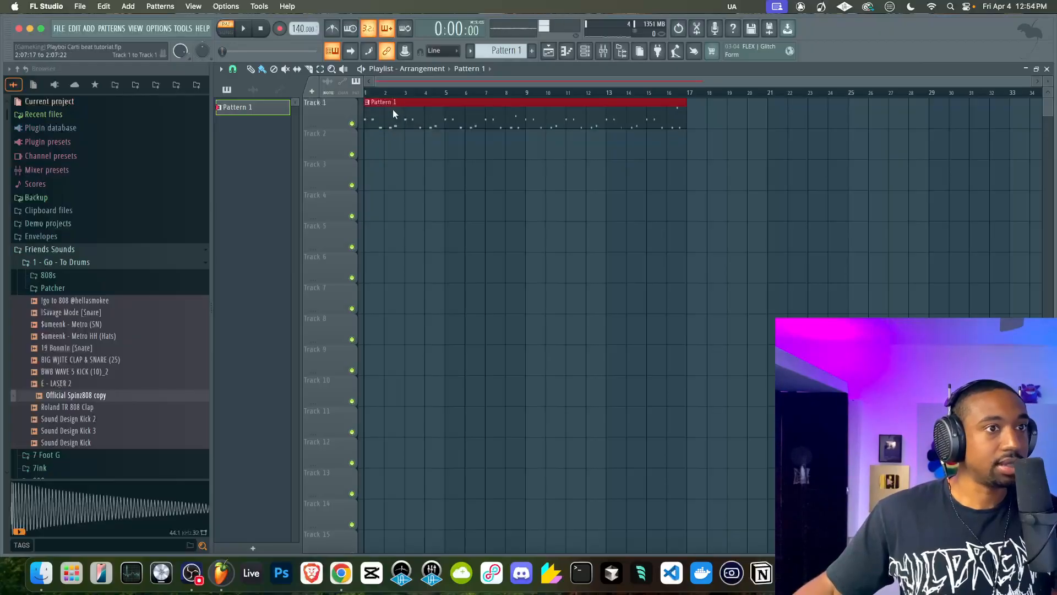
scroll(393, 110, "down", 1)
left_click(335, 34)
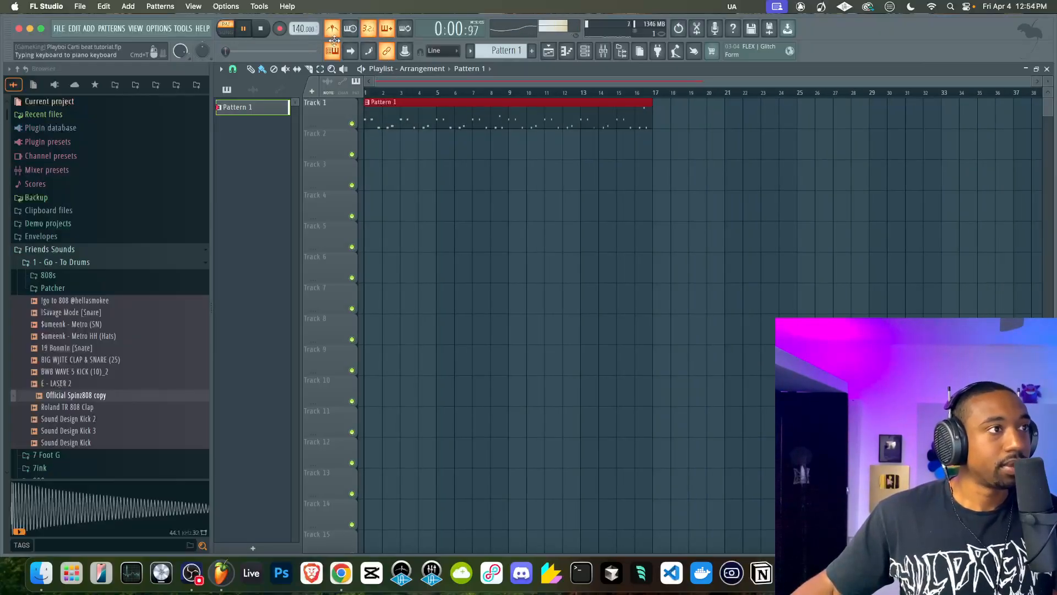
key("super+b")
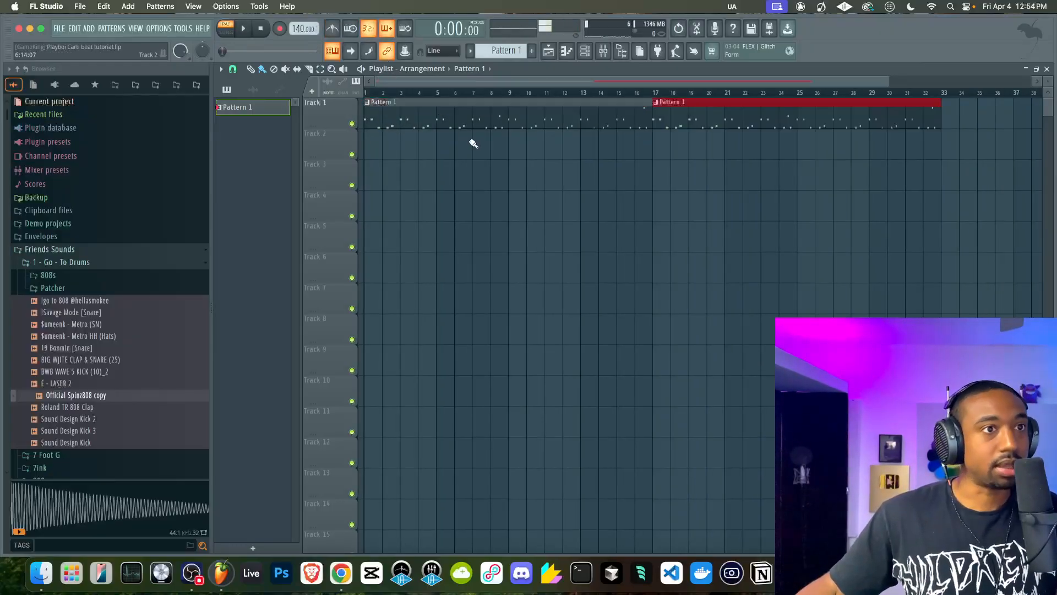
Switch to the empty Pattern 2, load the $umeenk - Metro HH (Hats) sample into a new channel and route it to mixer track 3
left_click(587, 51)
scroll(521, 50, "down", 1)
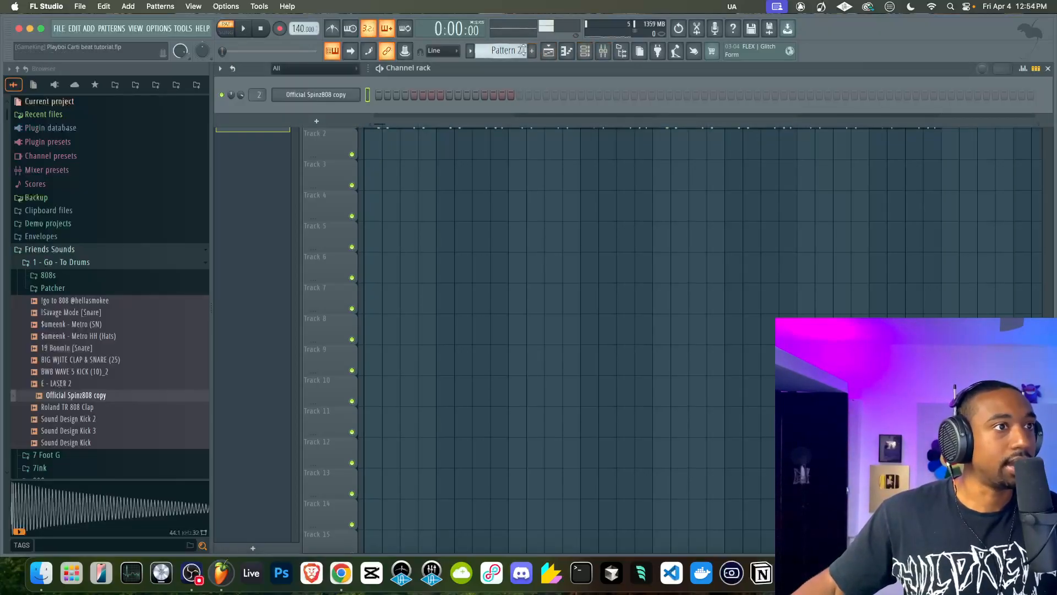
left_click(92, 316)
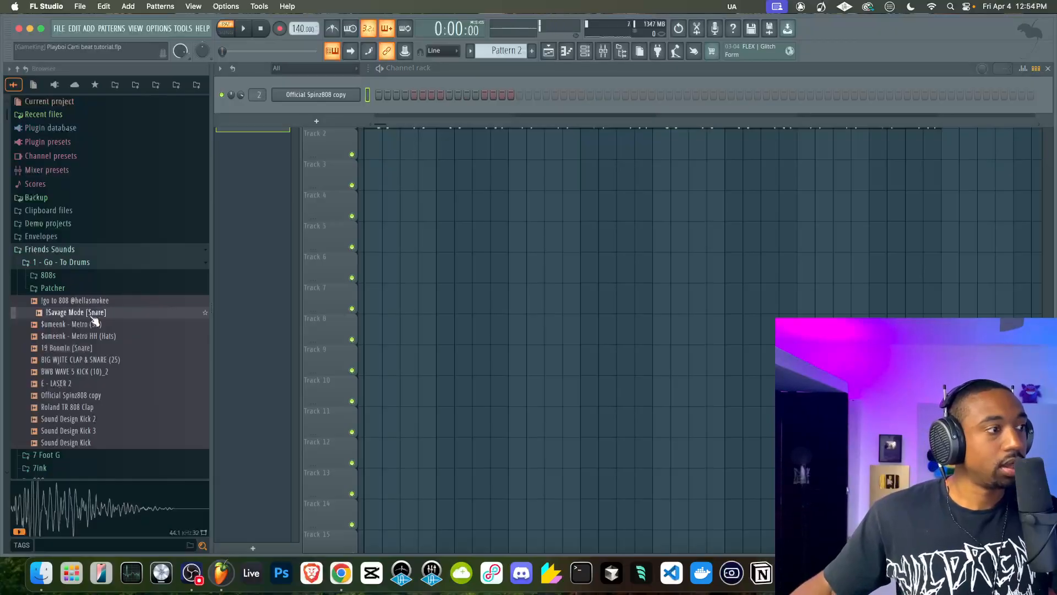
left_click(99, 337)
right_click(99, 337)
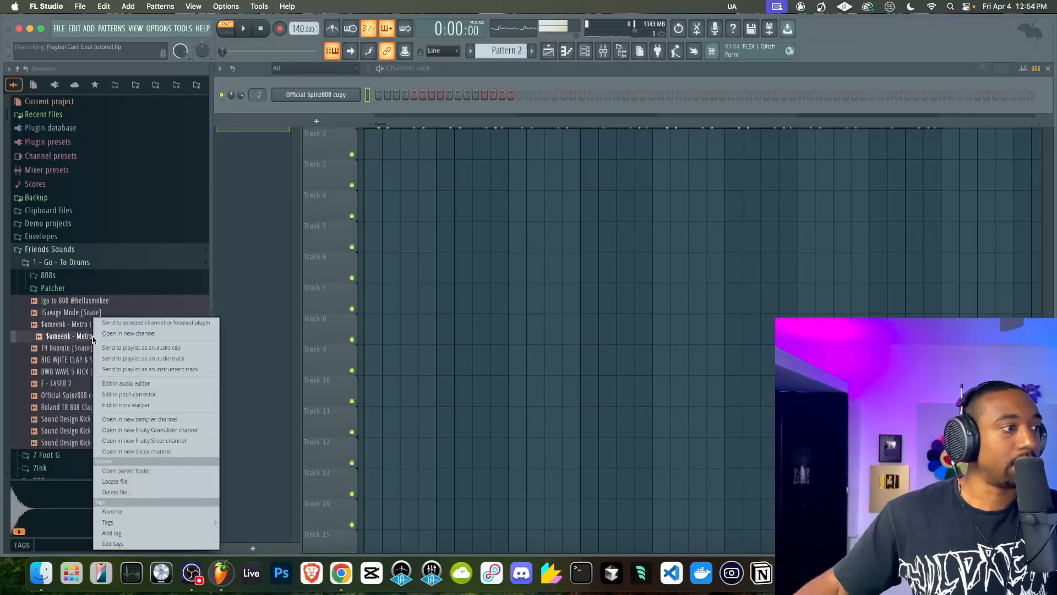
left_click(113, 334)
key("ctrl+l")
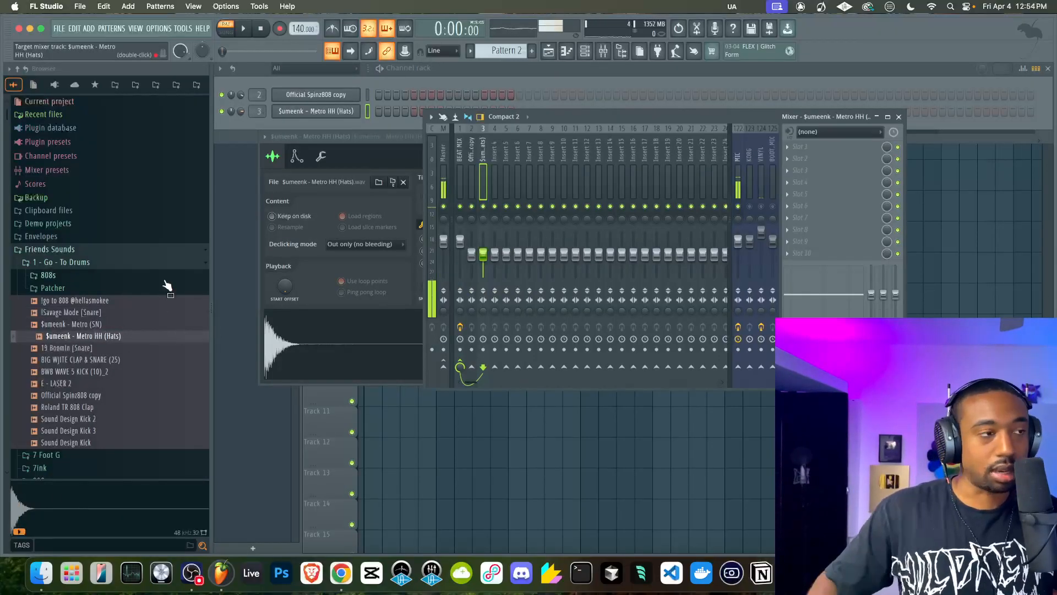
Fill every fourth step of the $umeenk - Metro HH (Hats) channel in Pattern 2
right_click(356, 113)
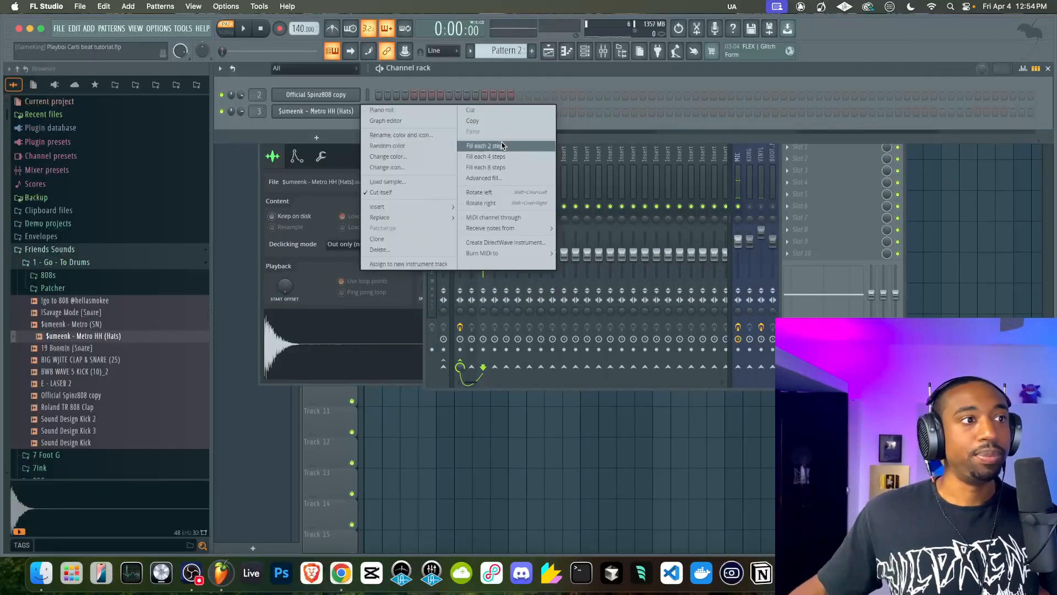
left_click(492, 147)
right_click(357, 111)
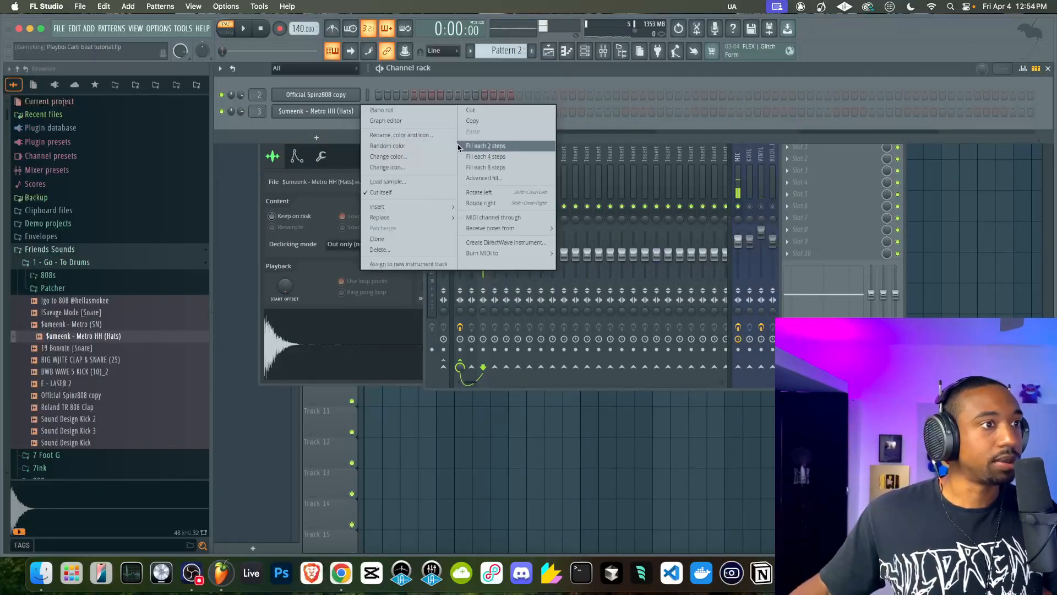
left_click(472, 157)
Paint Pattern 2 along Track 2 from bar 1 up to bar 33 and play the arrangement in song mode
right_click(448, 412)
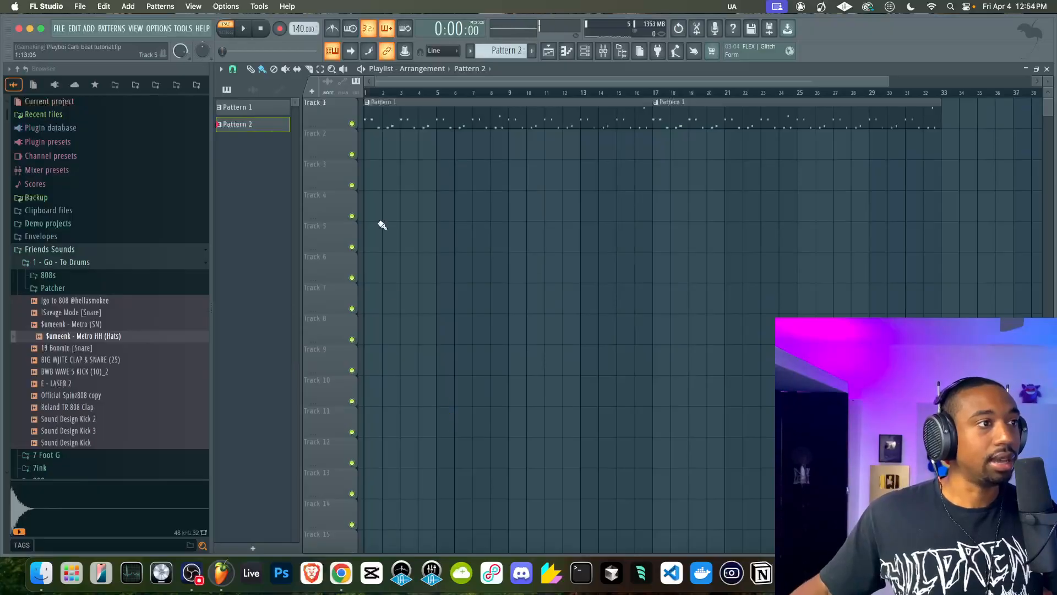
left_click_drag(372, 155, 925, 137)
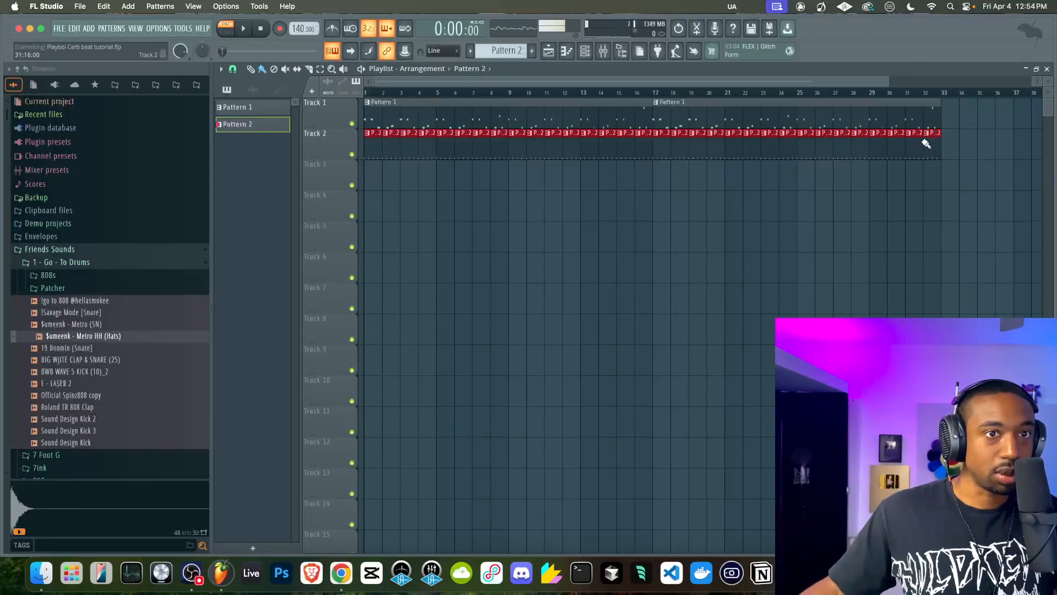
left_click(225, 31)
key("space")
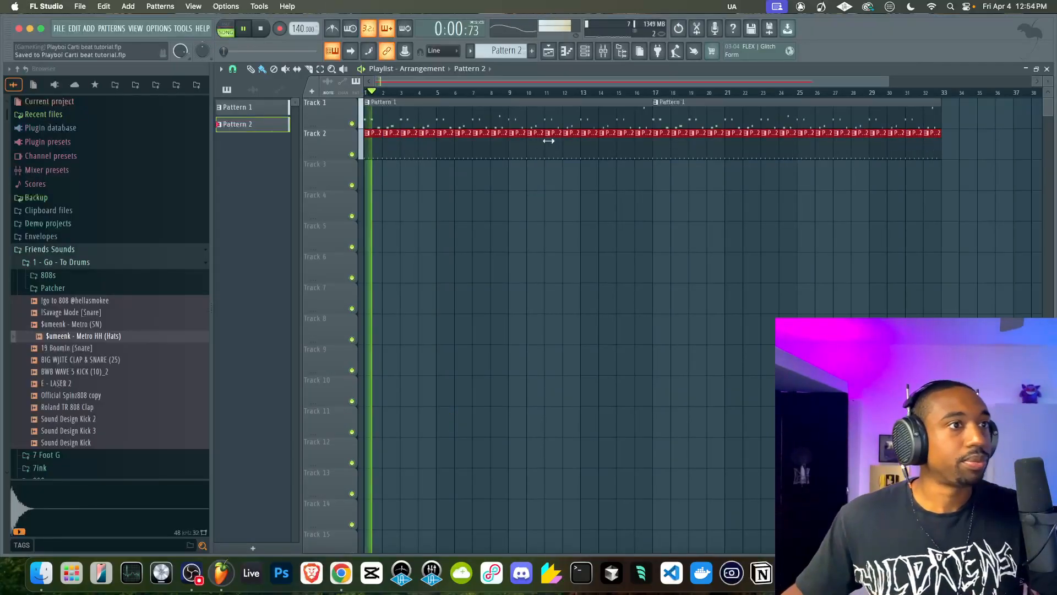
Load the E - LASER 2 sample into a new channel and route it to mixer track 4
left_click(585, 51)
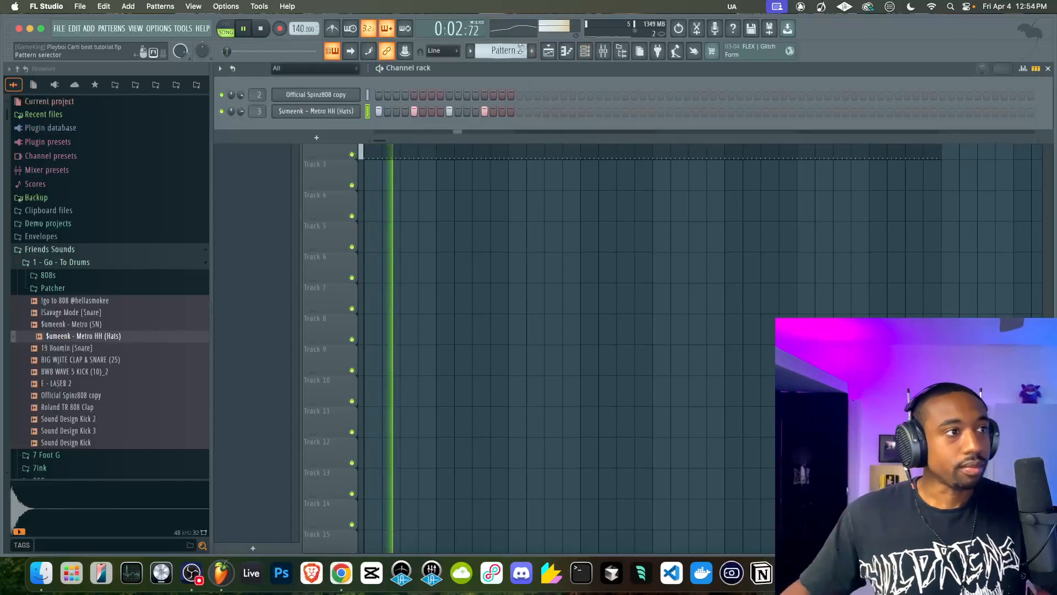
left_click(338, 111)
left_click(563, 137)
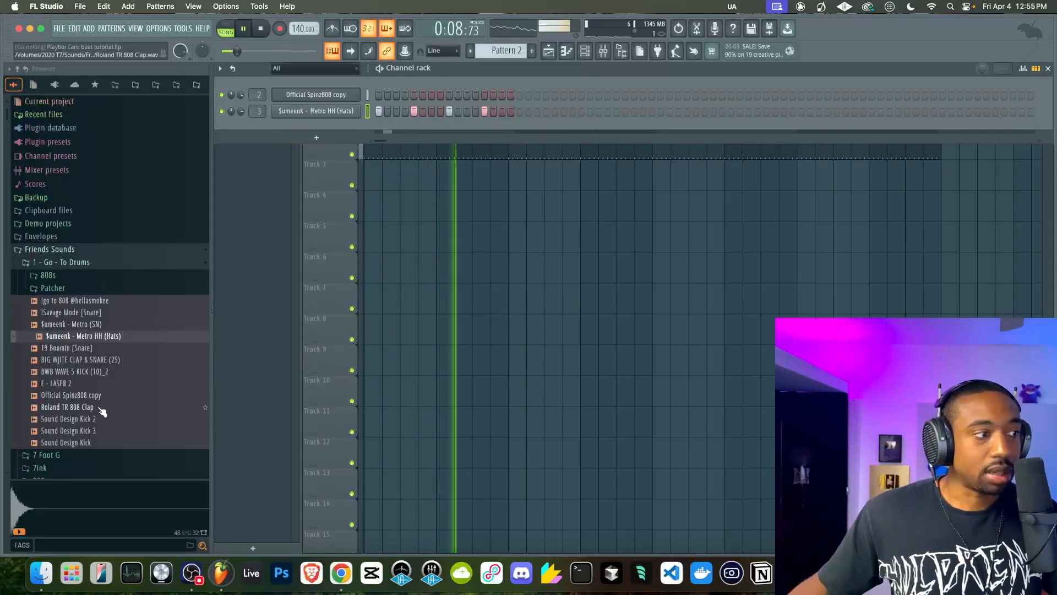
left_click(95, 384)
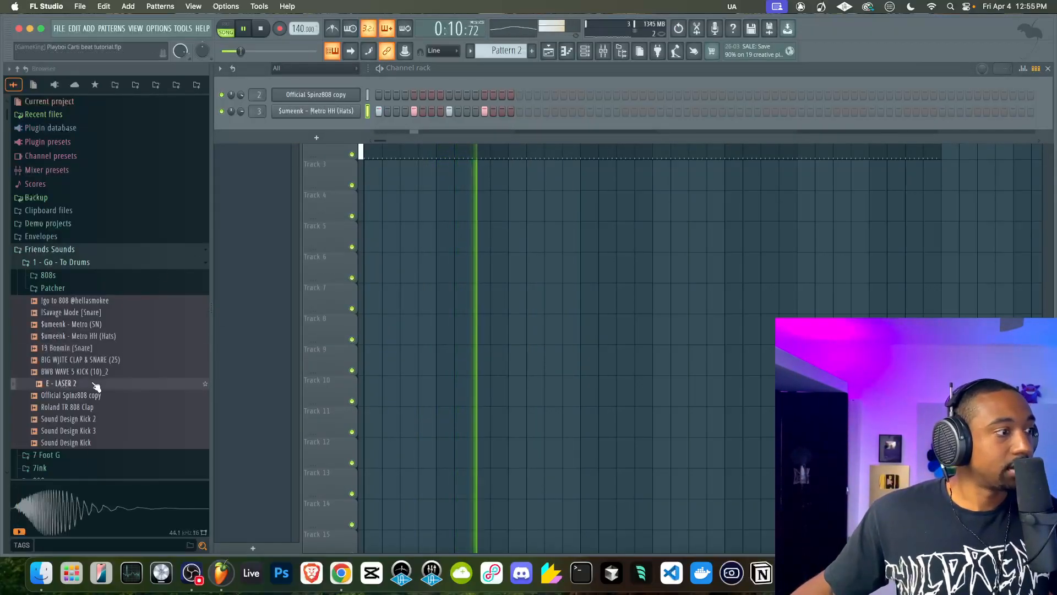
right_click(94, 384)
left_click(118, 334)
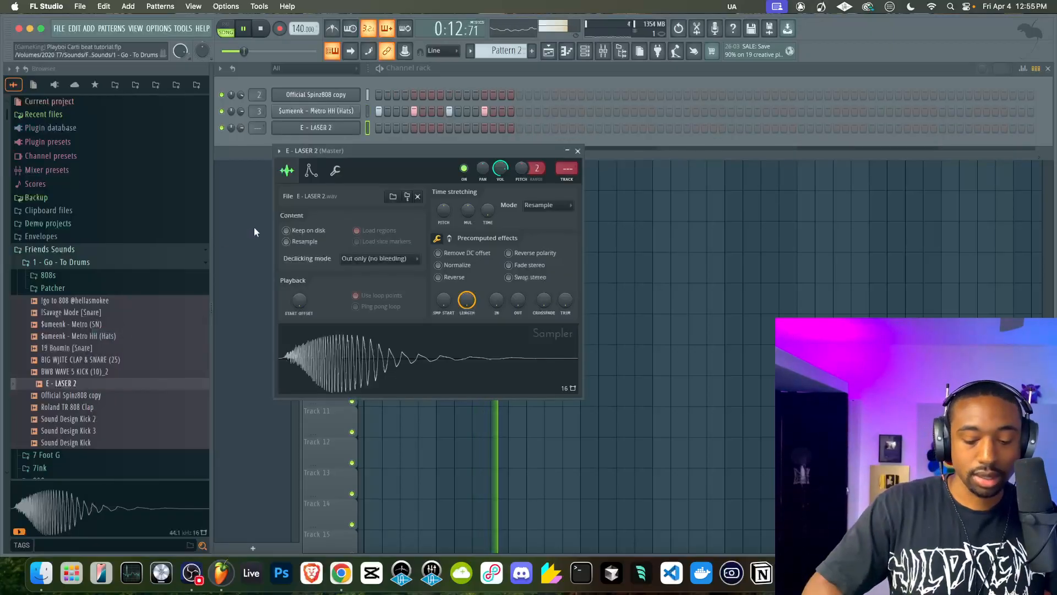
key("ctrl+l")
Record a live E - LASER 2 part into the empty Pattern 3 over the first 16 bars of the arrangement
scroll(500, 51, "down", 1)
left_click(262, 29)
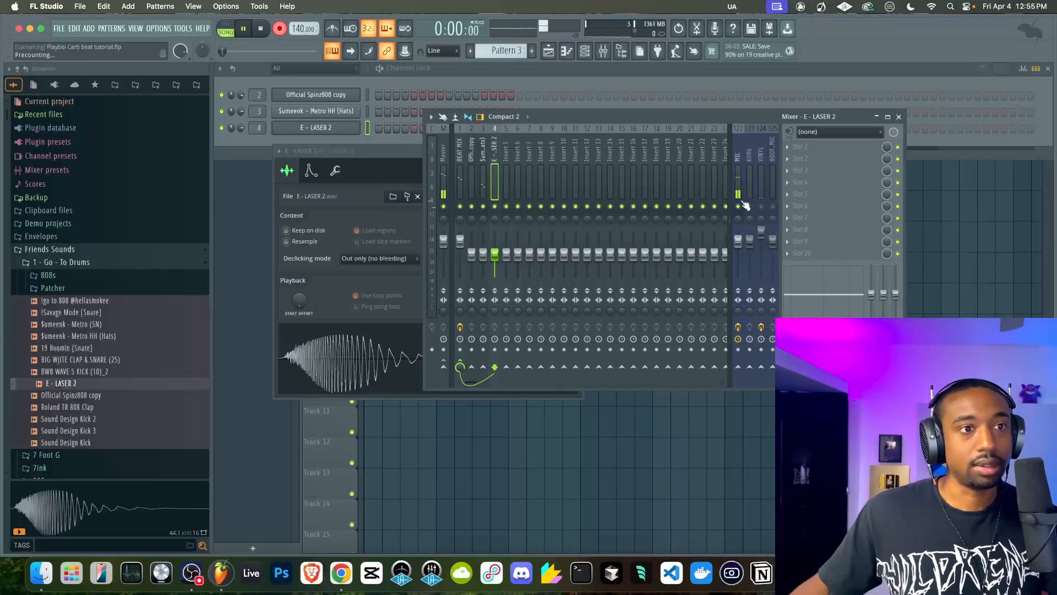
key("F5")
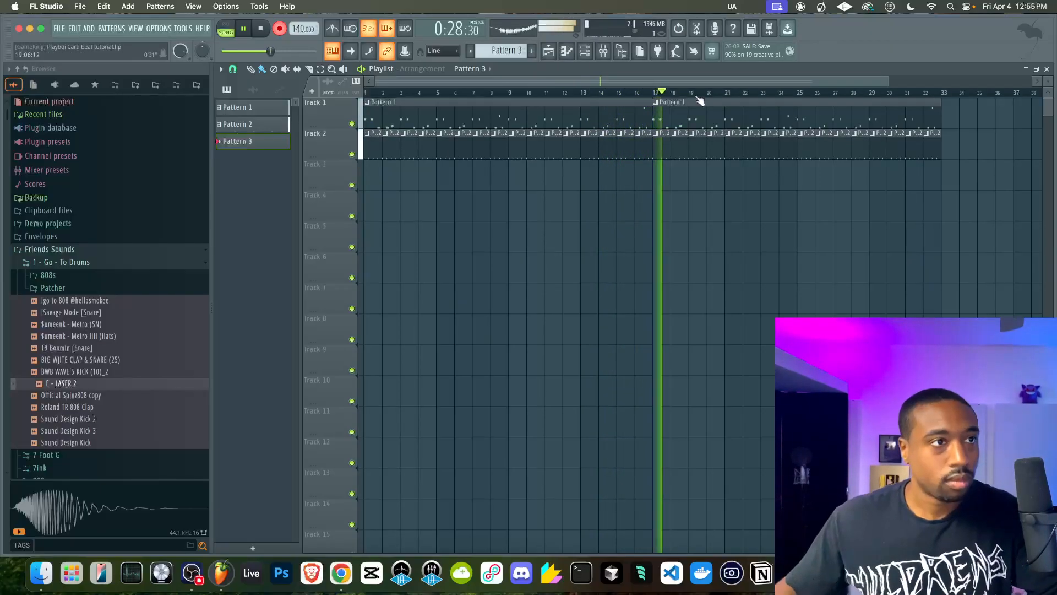
key("F9")
key("space")
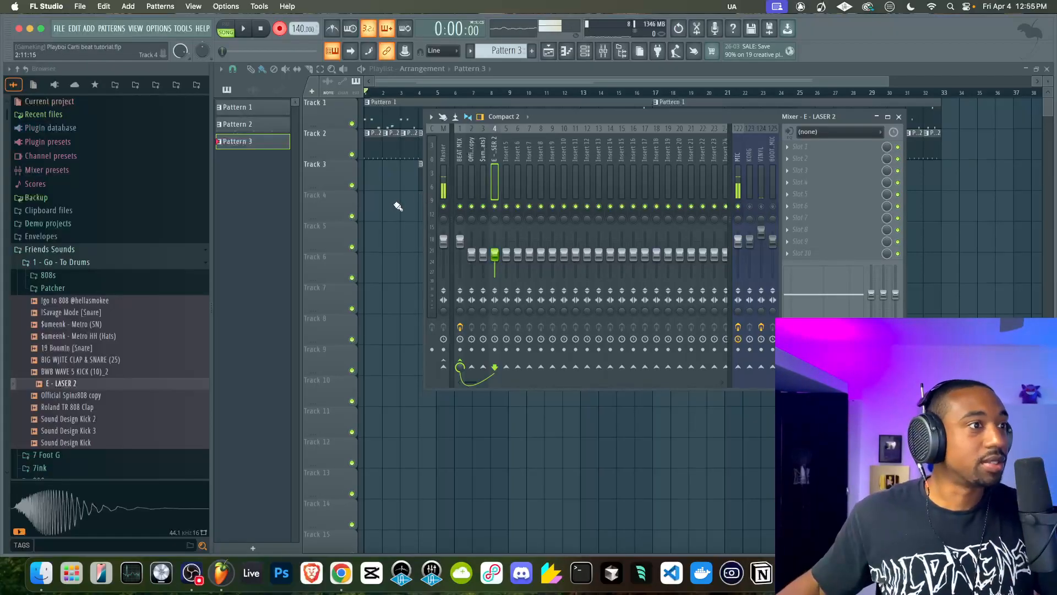
Open the recorded E - LASER 2 part in the piano roll and quantize its notes
key("F9")
double_click(466, 187)
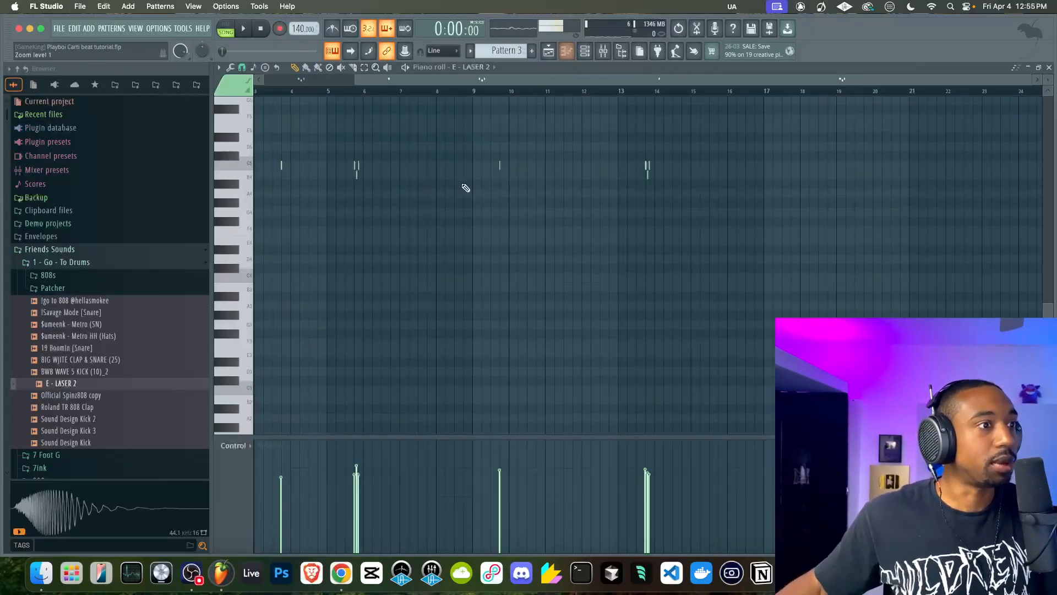
scroll(472, 187, "up", 5)
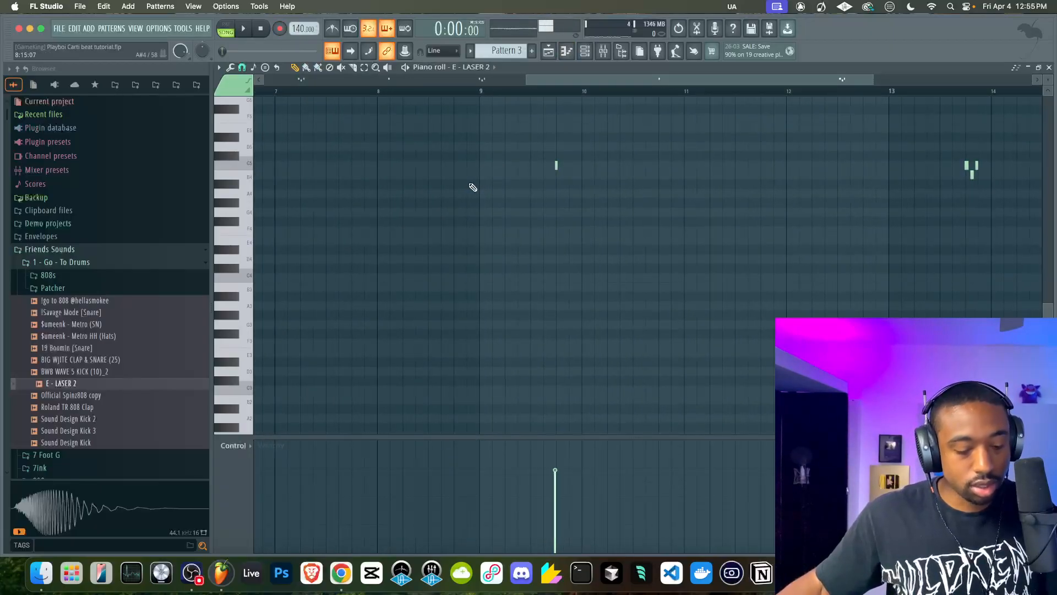
scroll(473, 187, "up", 3)
scroll(263, 135, "left", 10)
scroll(384, 156, "left", 5)
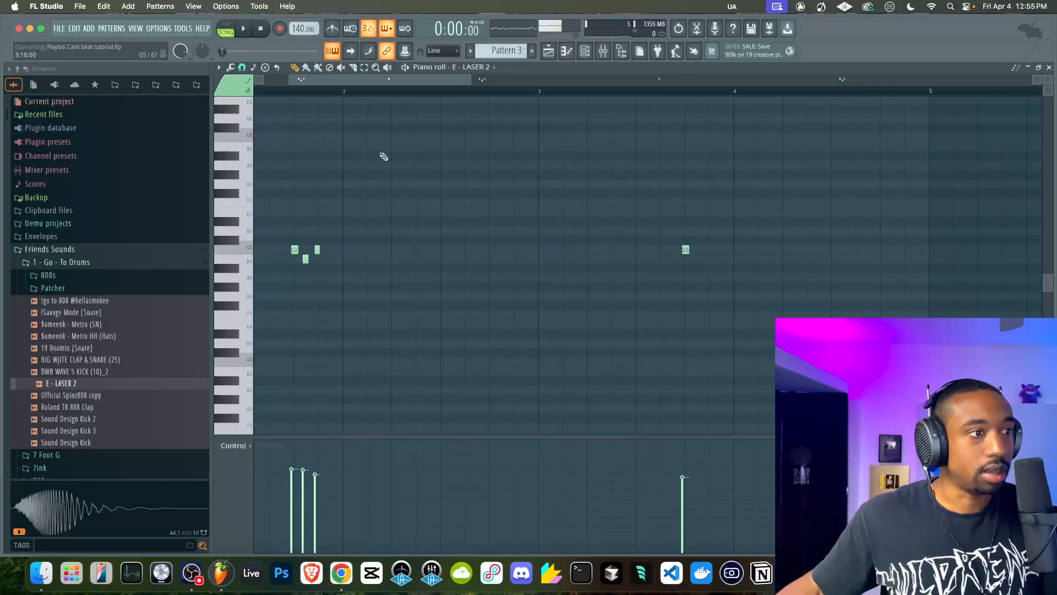
scroll(384, 157, "up", 2)
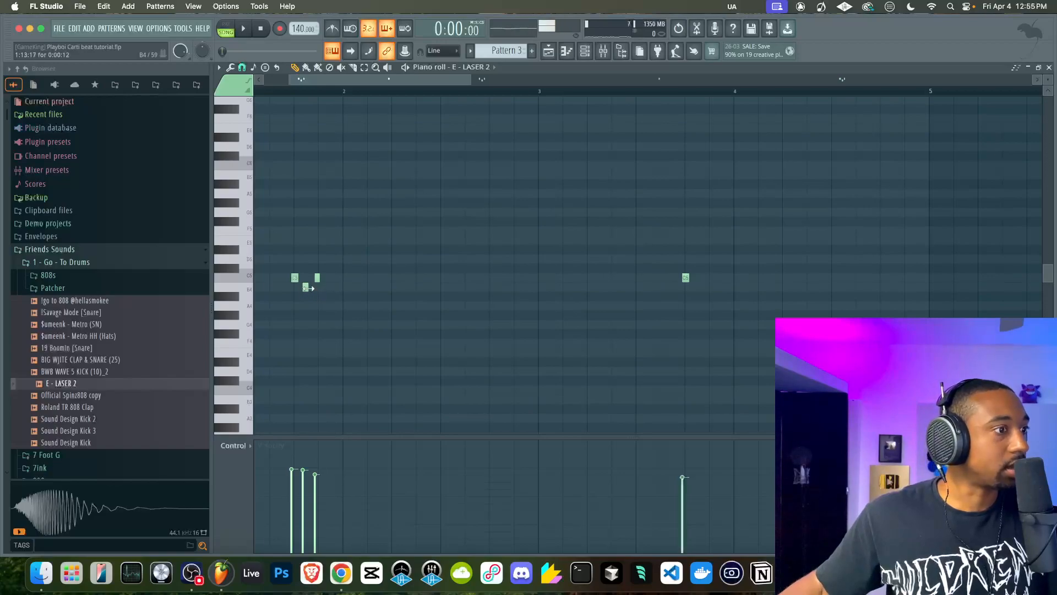
key("alt+q")
left_click(580, 356)
Select all B4 notes of the E - LASER 2 part and move them up a semitone to C5
scroll(455, 338, "down", 3)
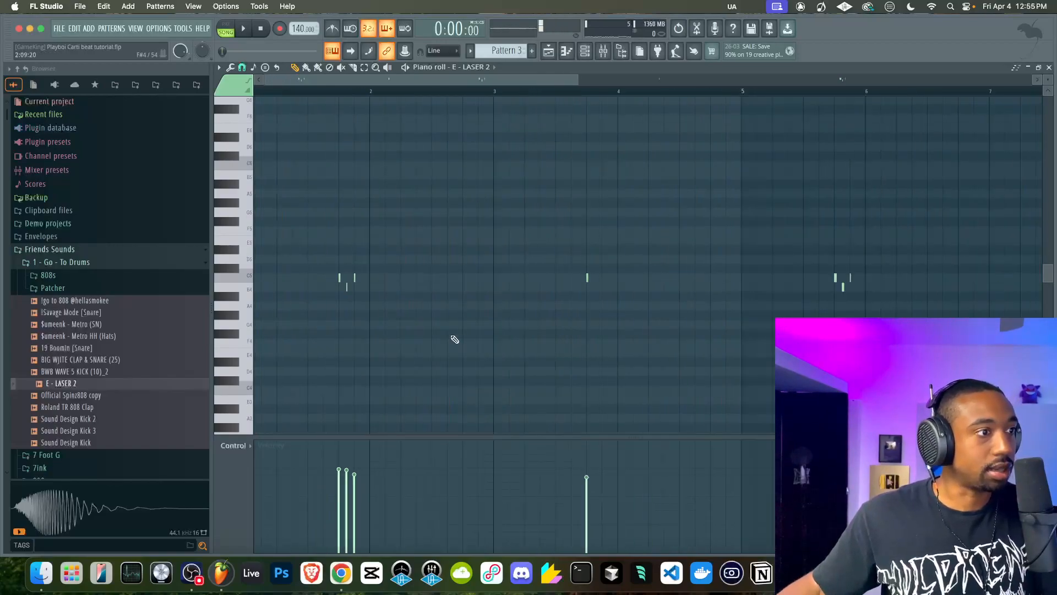
double_click(251, 295)
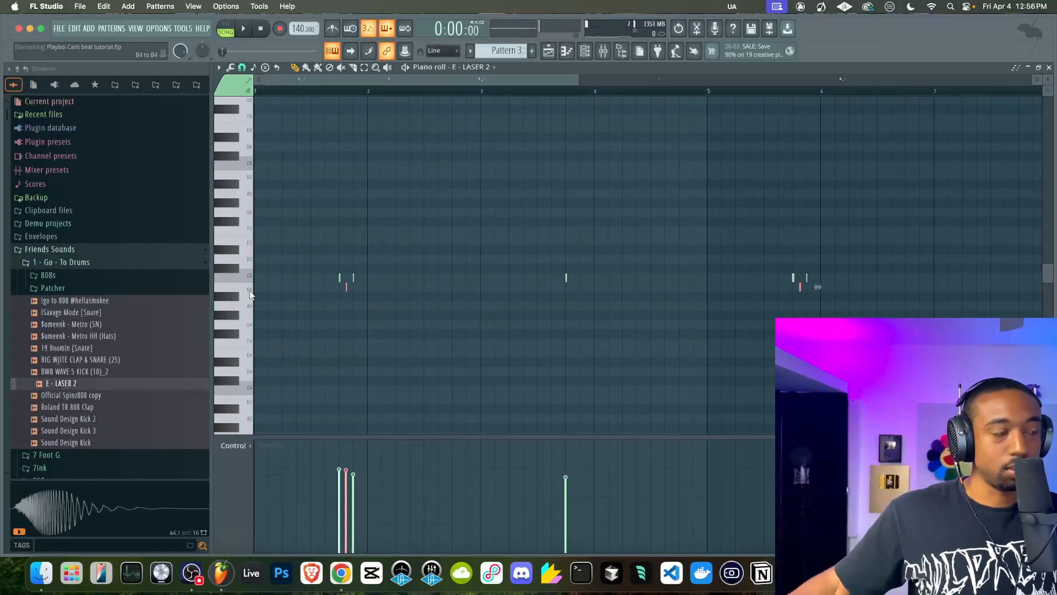
left_click(250, 290, "super")
left_click(249, 293, "super")
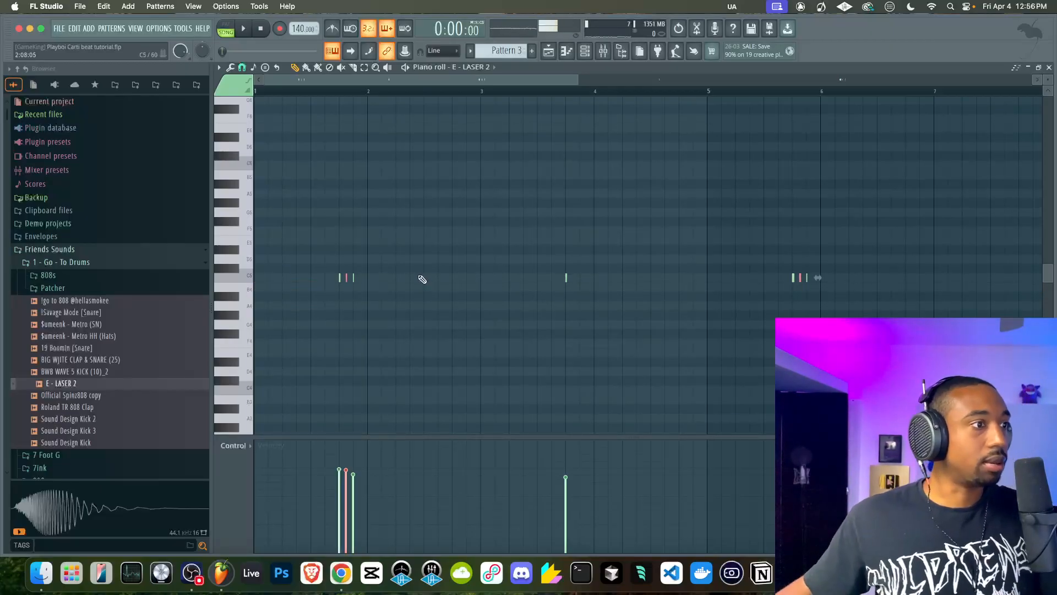
Copy the Pattern 3 clip on Track 3 to bar 20, then stop playback
left_click(1043, 72)
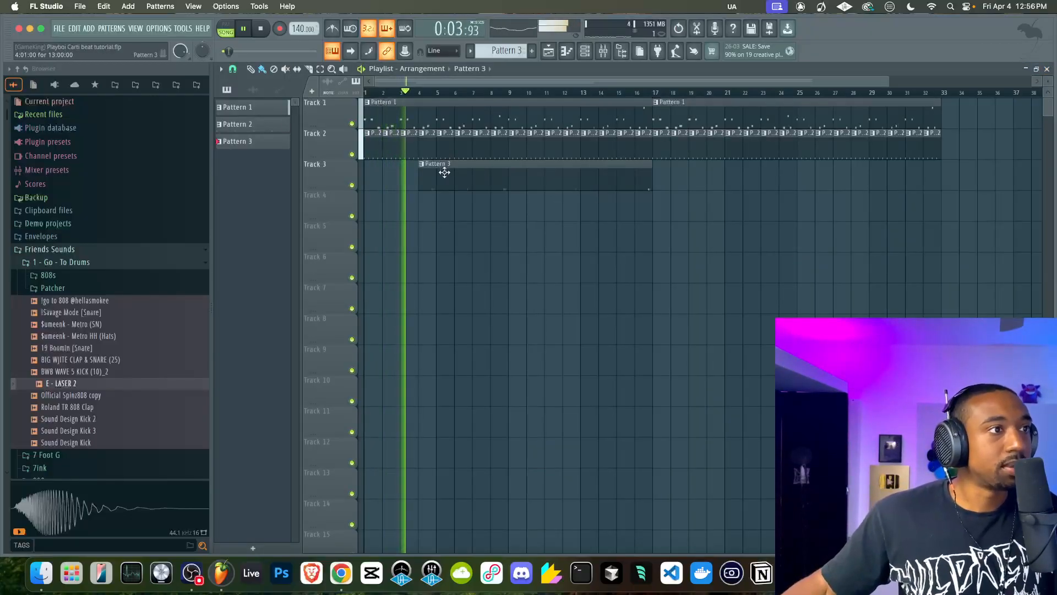
left_click_drag(451, 173, 742, 177)
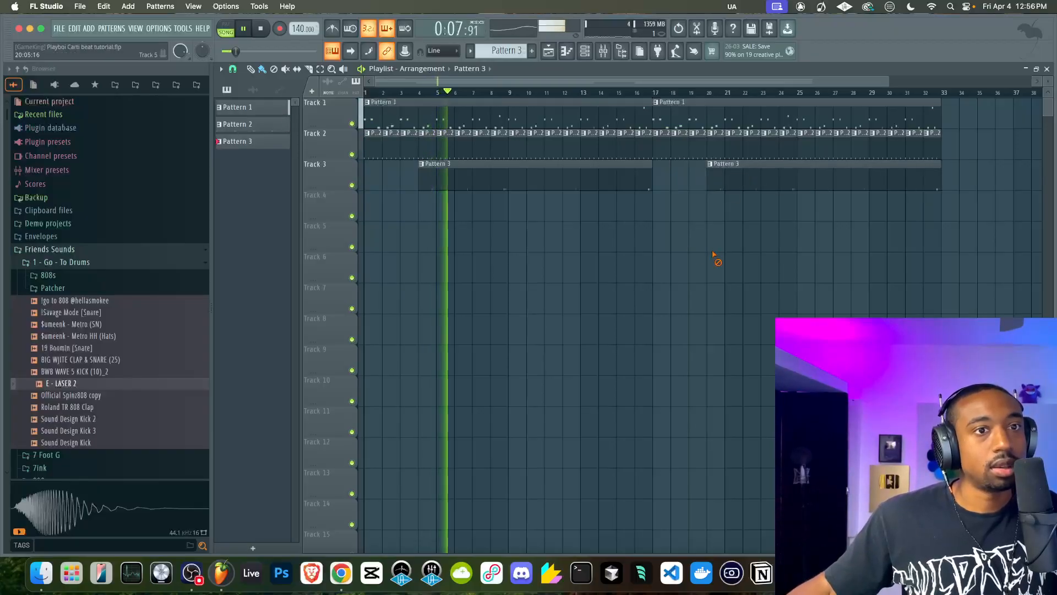
key("space")
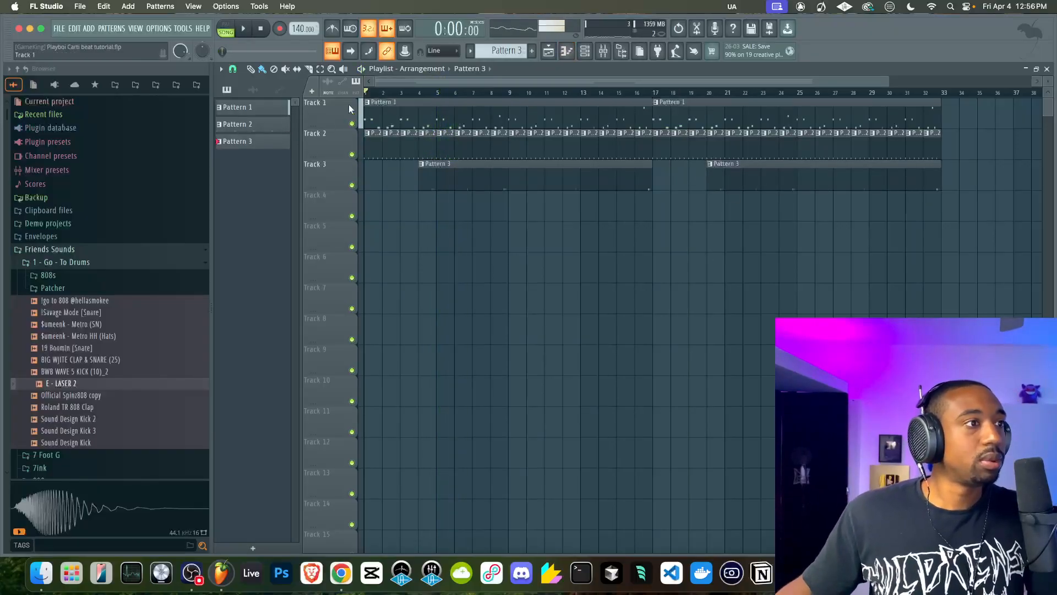
Rename playlist Track 1 as Contrast and Track 2 as Rhythm
double_click(318, 113)
type("Contra")
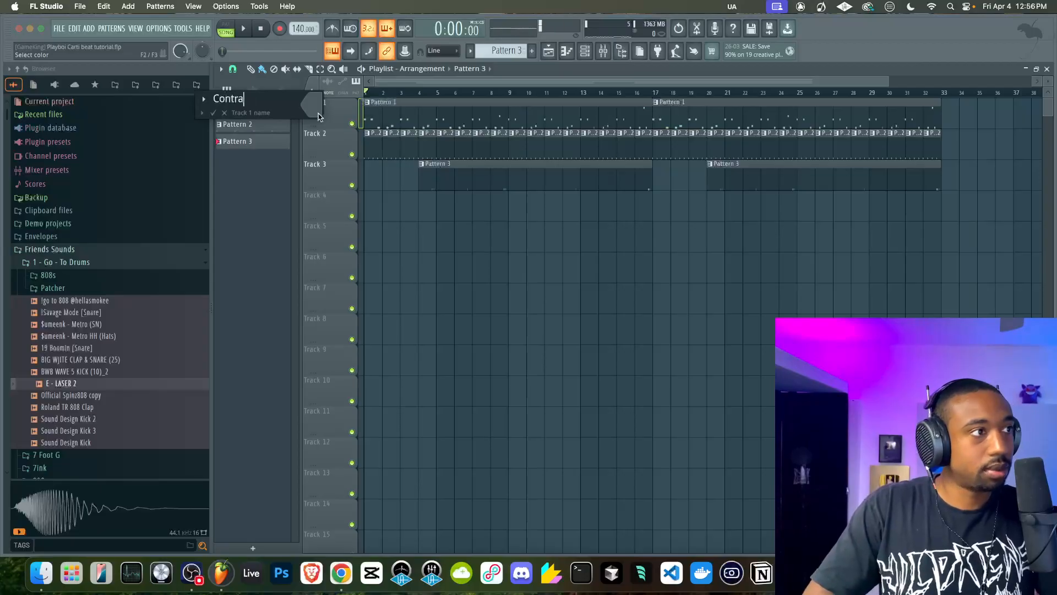
type("st")
key("Return")
right_click(331, 153)
left_click(344, 143)
type("Rhythm")
key("Return")
Rename playlist Track 3 as Rhythm
right_click(332, 161)
left_click(333, 168)
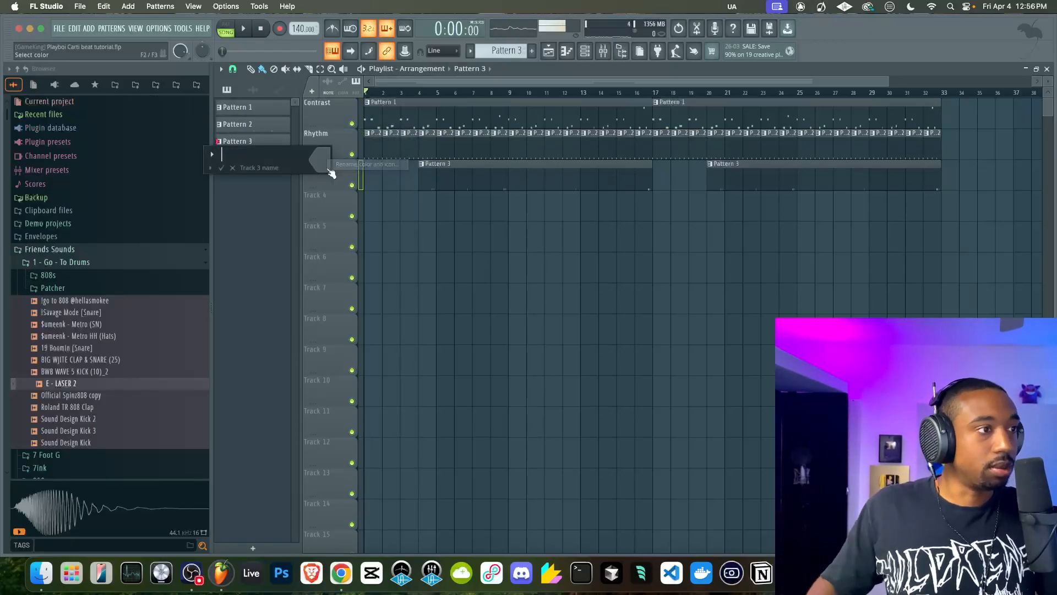
type("Rhythm")
key("Return")
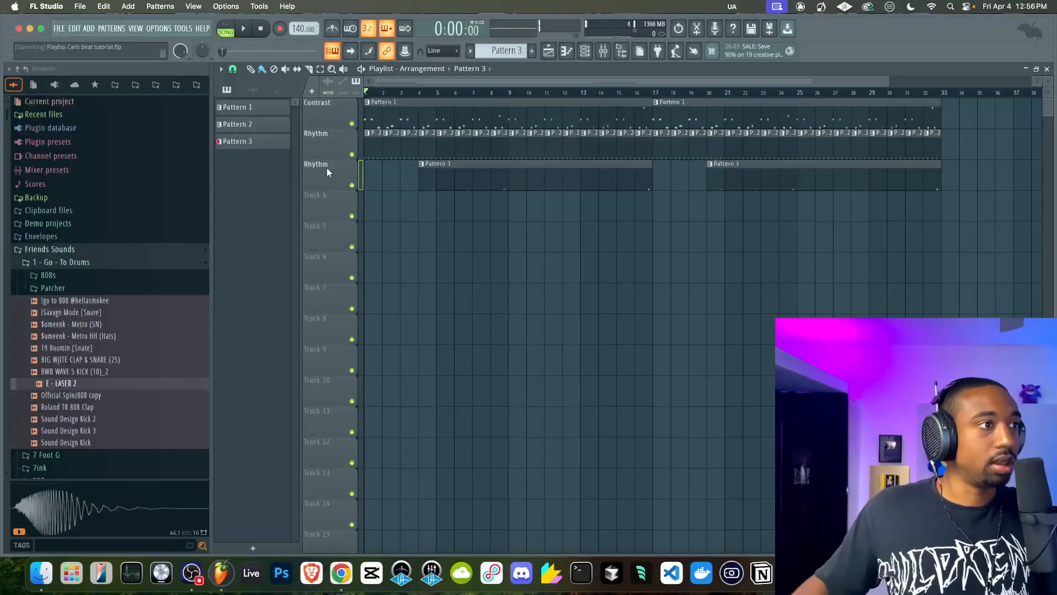
Insert two empty playlist tracks above the Contrast track
right_click(337, 113)
key("i")
right_click(337, 113)
key("i")
Name the two new empty playlist tracks Topline and Harmony
right_click(334, 115)
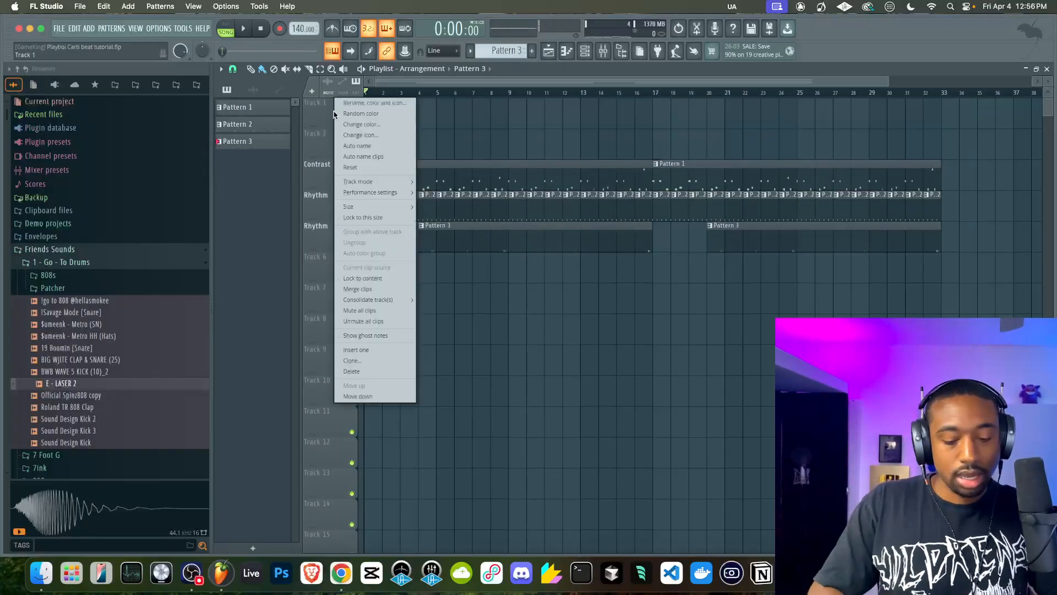
type("rTopline")
key("Return")
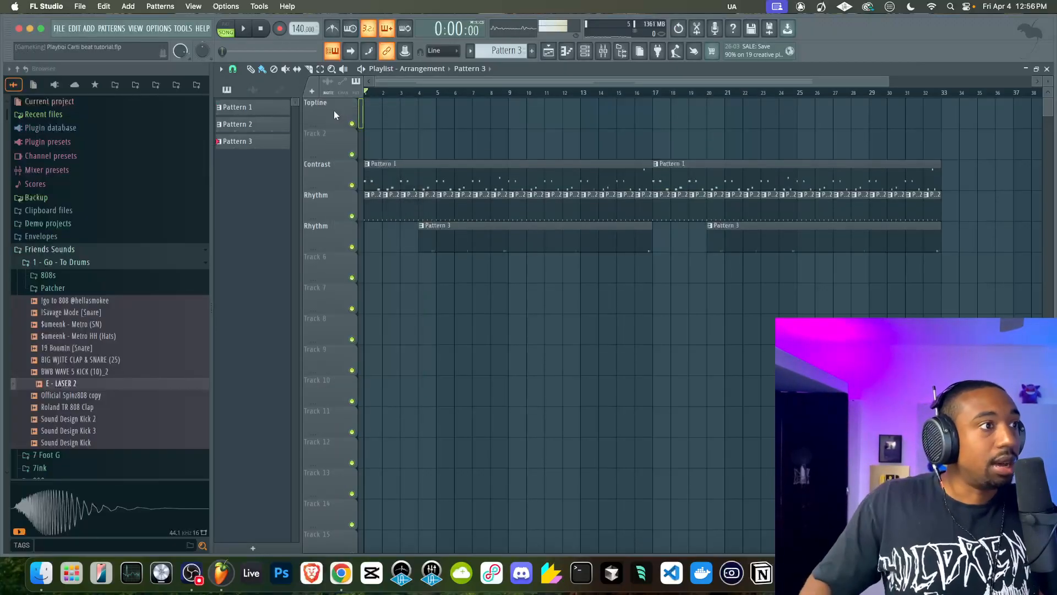
right_click(323, 142)
type("r")
type("Harmony")
key("Return")
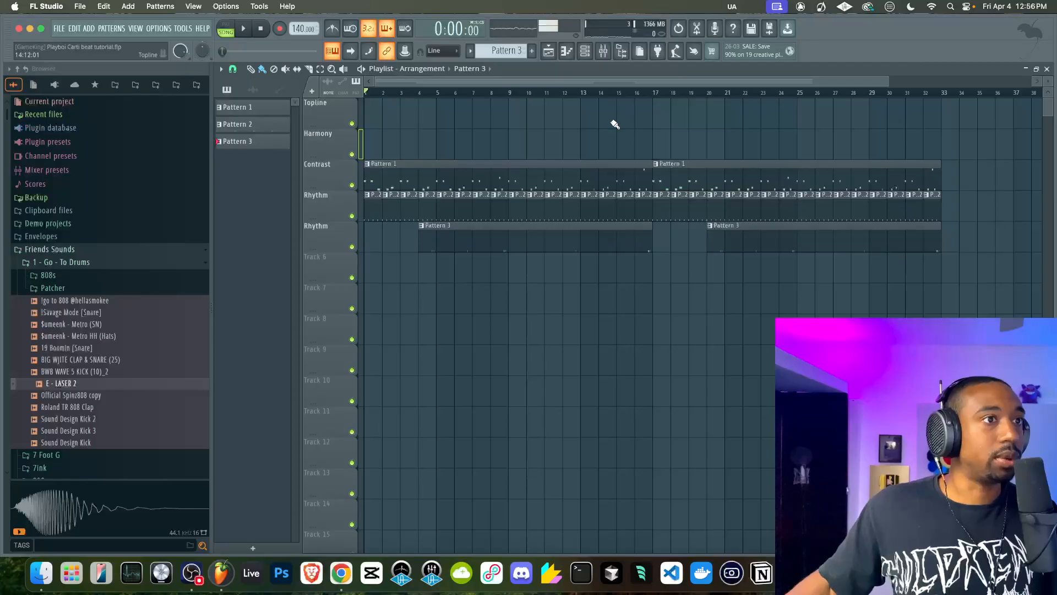
Create Pattern 4 with the song playing and add a Serum 2 instrument to the channel rack
key("space")
left_click(586, 52)
left_click(532, 52)
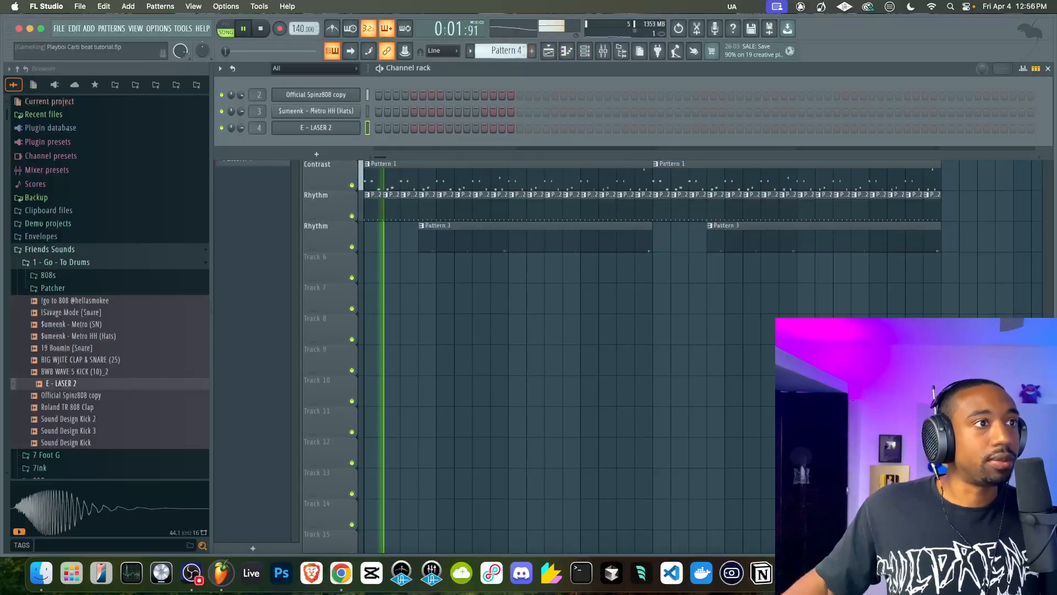
left_click(334, 154)
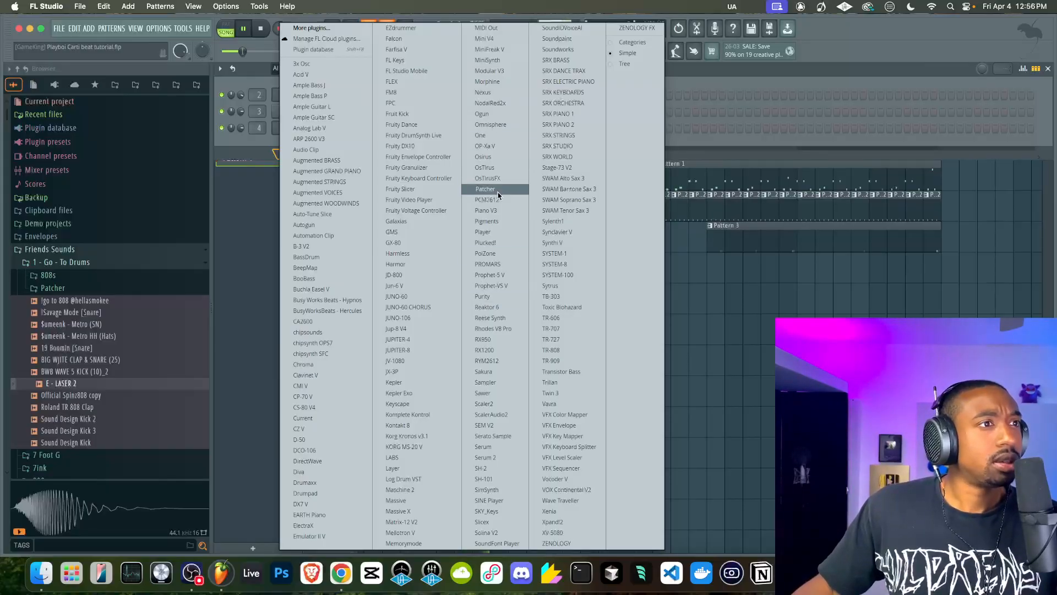
left_click(498, 457)
Load the Helios user preset Bass - Conductor Pad D2 Beauty ARP IV in Serum 2 and shorten its Envelope 2 release
left_click(448, 119)
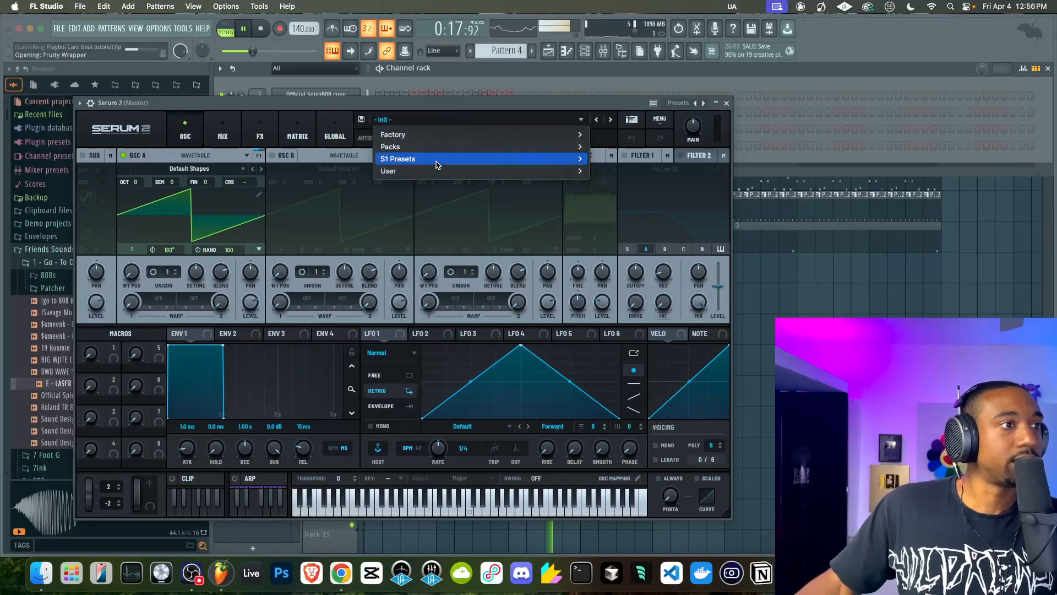
mouse_move(437, 171)
mouse_move(645, 207)
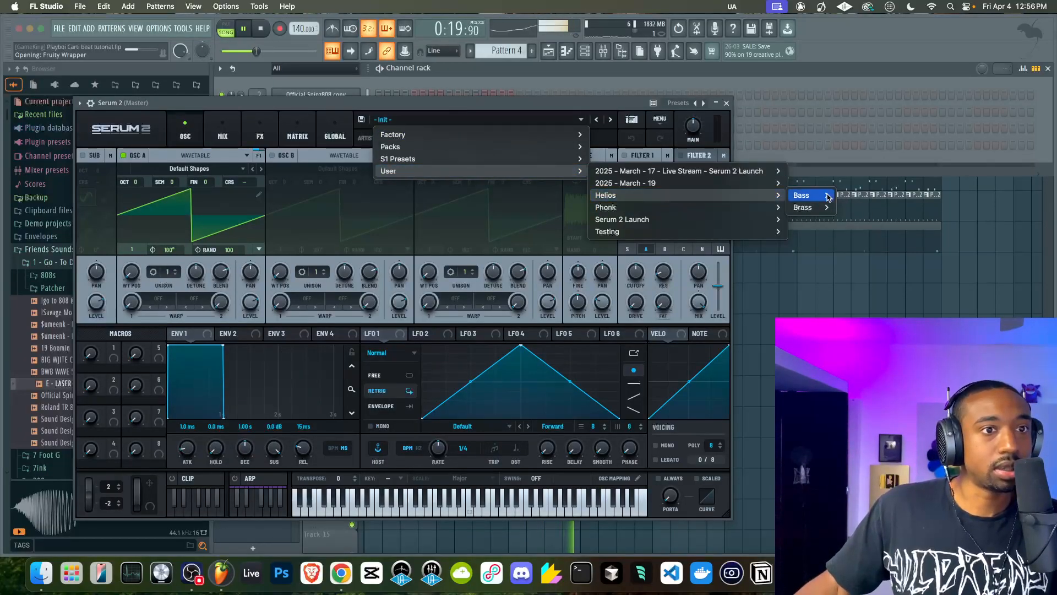
mouse_move(802, 195)
scroll(901, 230, "down", 4)
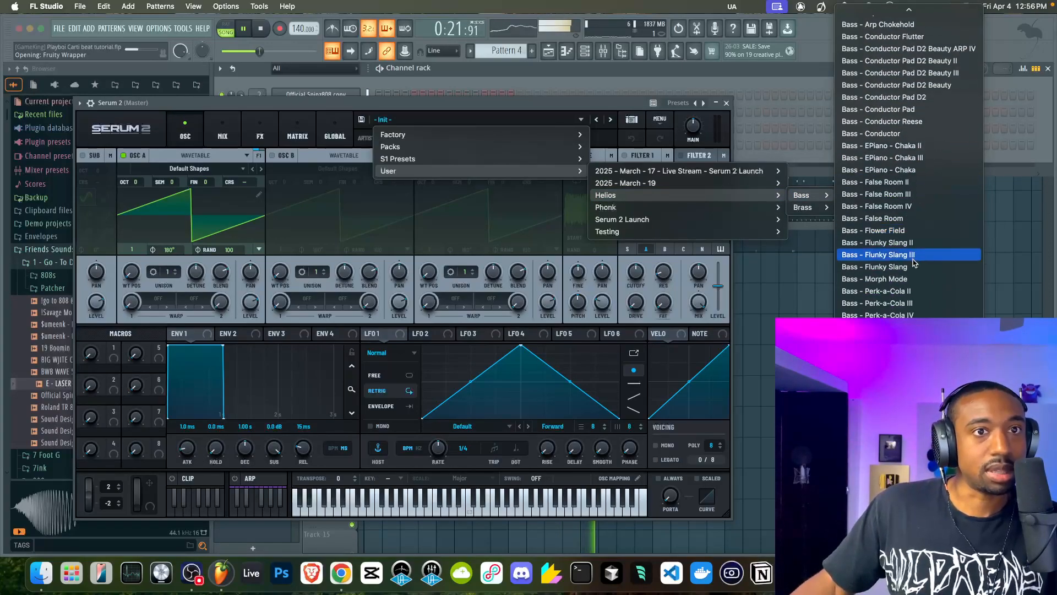
left_click(908, 157)
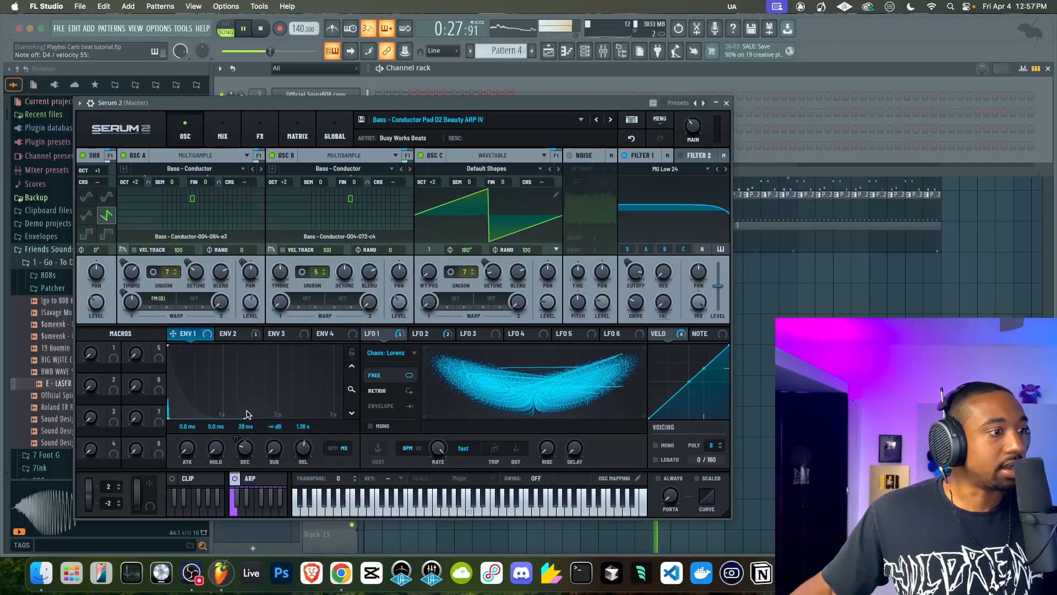
left_click(227, 333)
left_click_drag(303, 448, 299, 461)
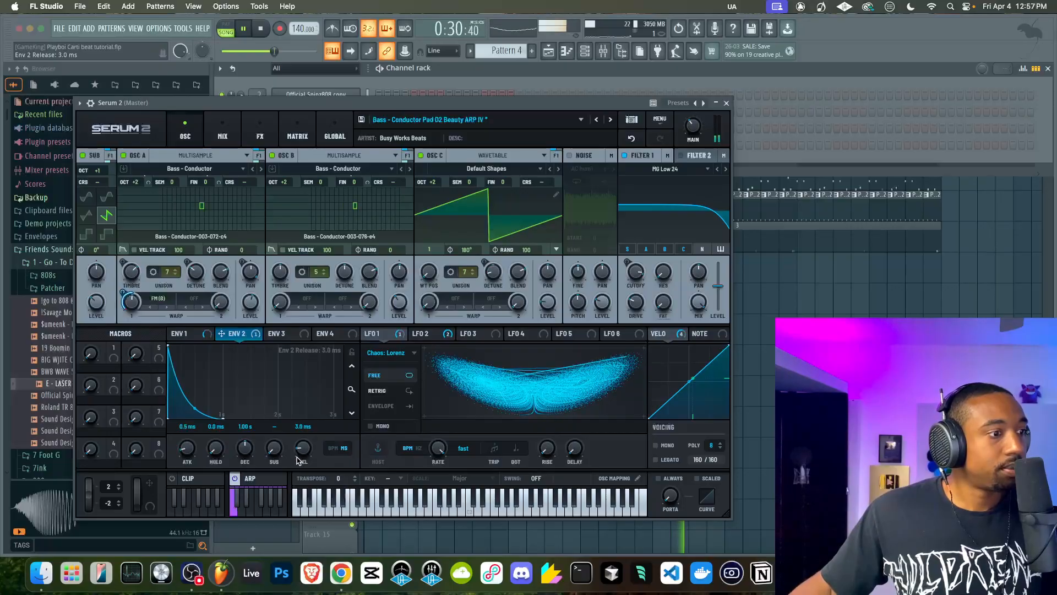
Switch Serum 2 to the preset Bass - Conductor Pad D2 Beauty II, stop playback and close the plugin
left_click(611, 120)
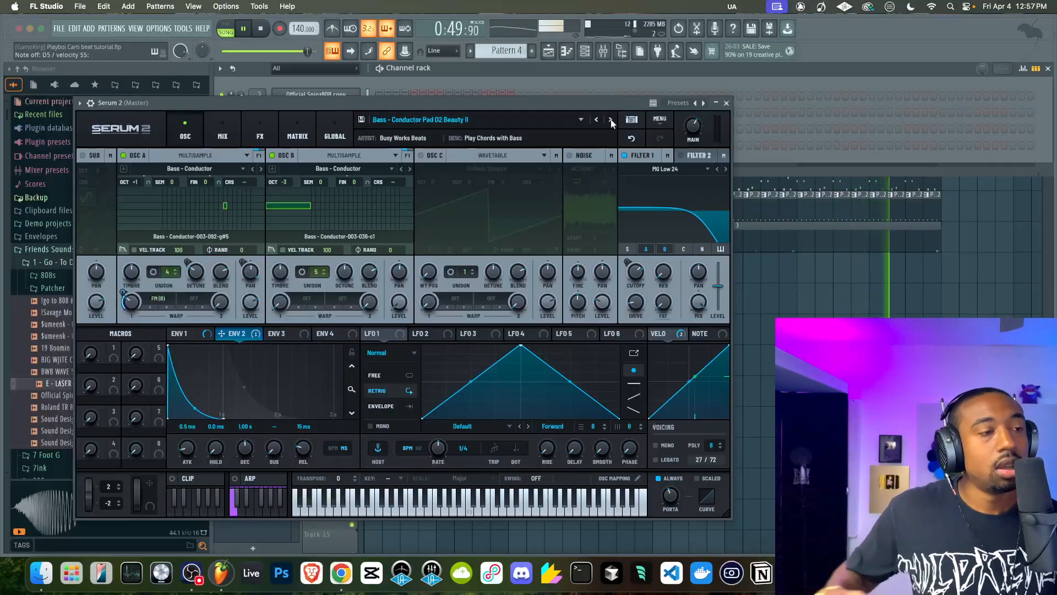
key("space")
left_click(727, 103)
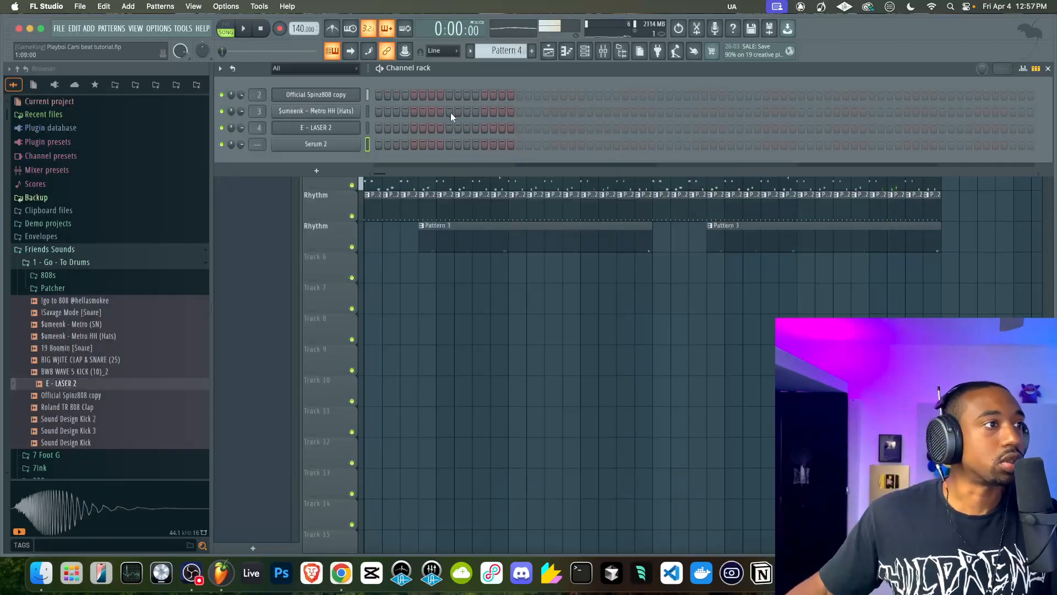
Route the Serum 2 channel to mixer track 5 and open its piano roll
key("super+l")
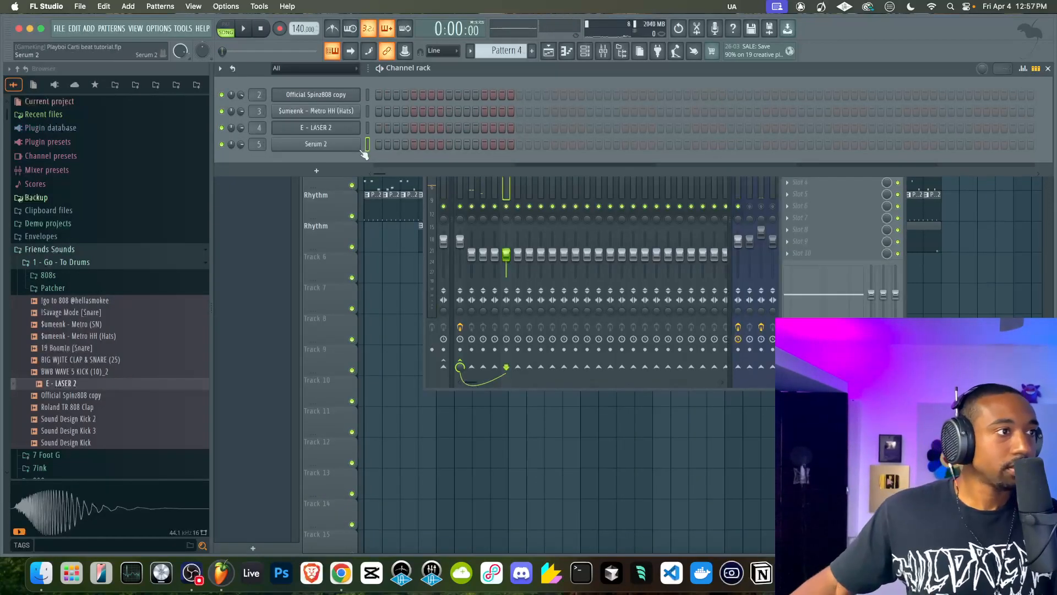
right_click(354, 146)
left_click(389, 145)
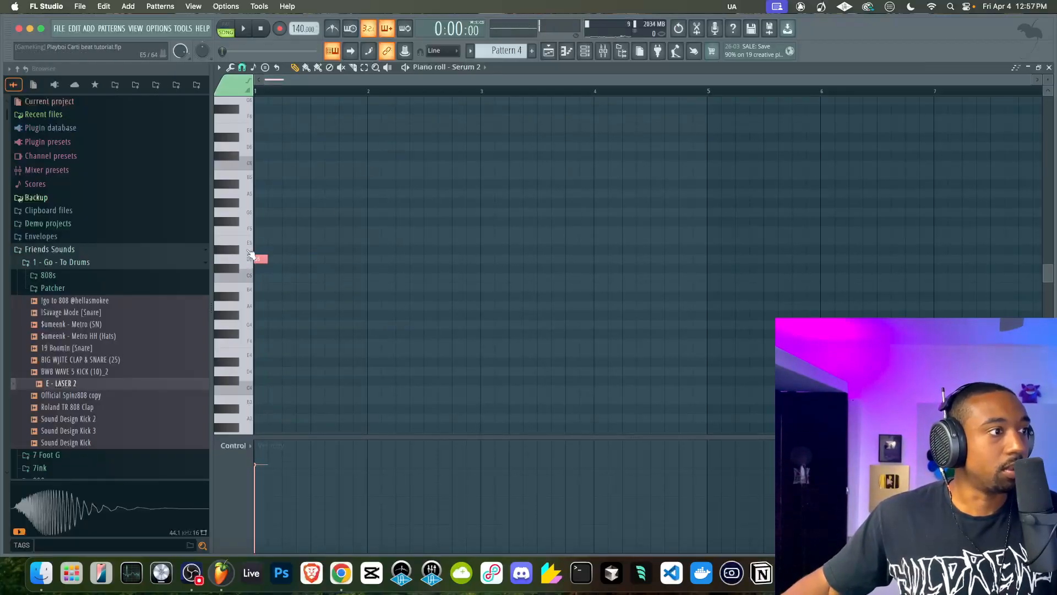
Build a Serum 2 chord of G3, D4 and G4 that fills bar 1 and play it back
left_click(255, 213)
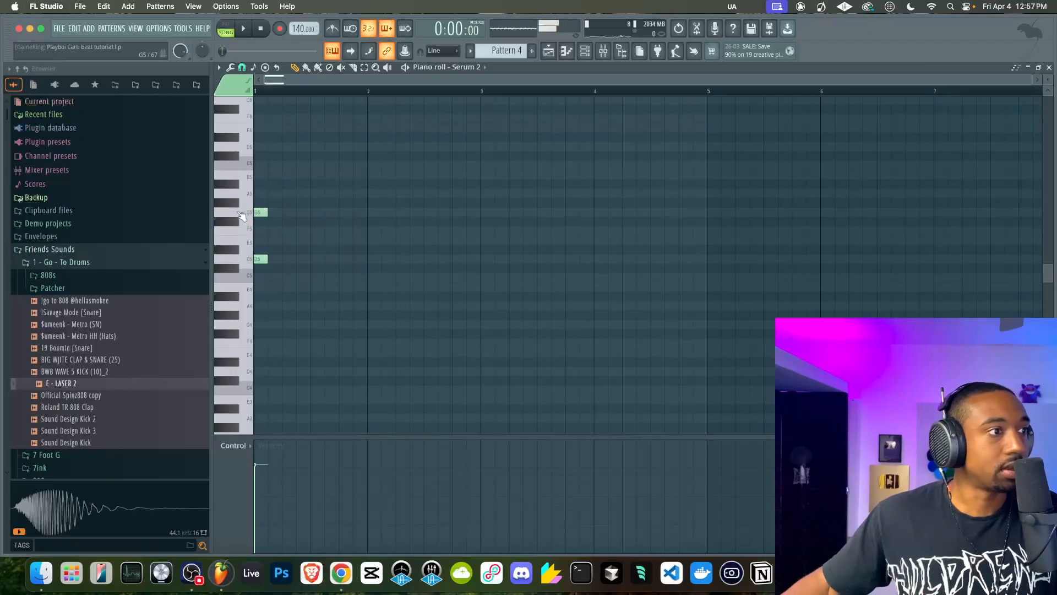
left_click_drag(256, 213, 258, 213)
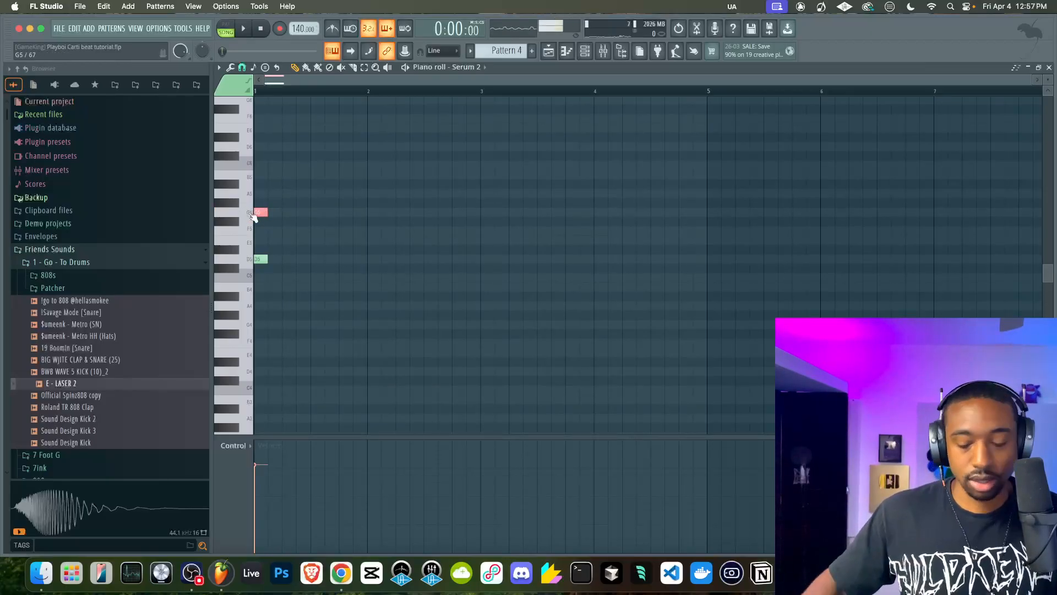
key("ctrl+Down")
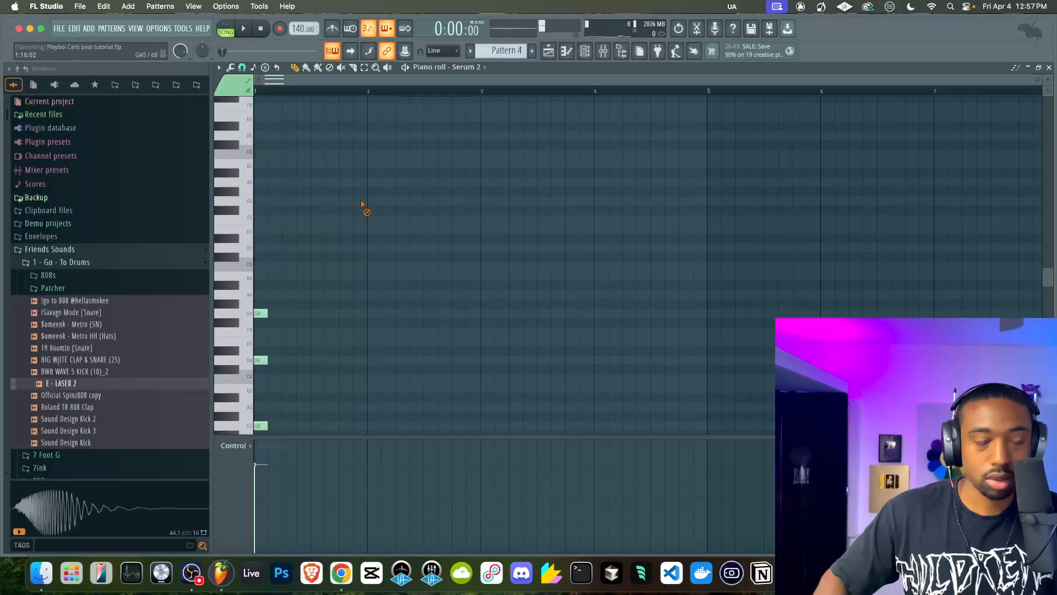
scroll(363, 119, "down", 1)
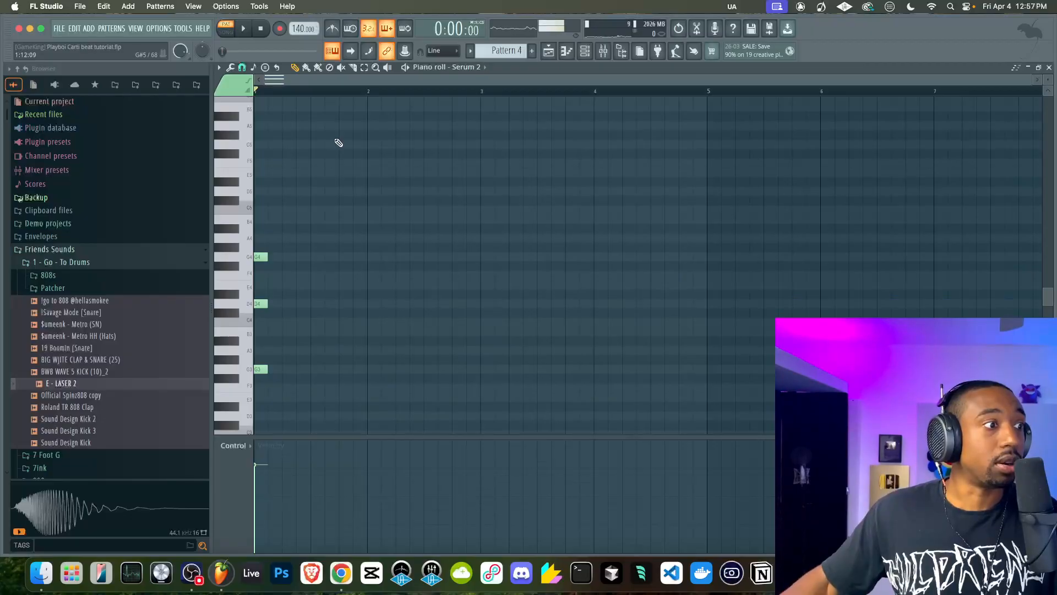
key("ctrl+l")
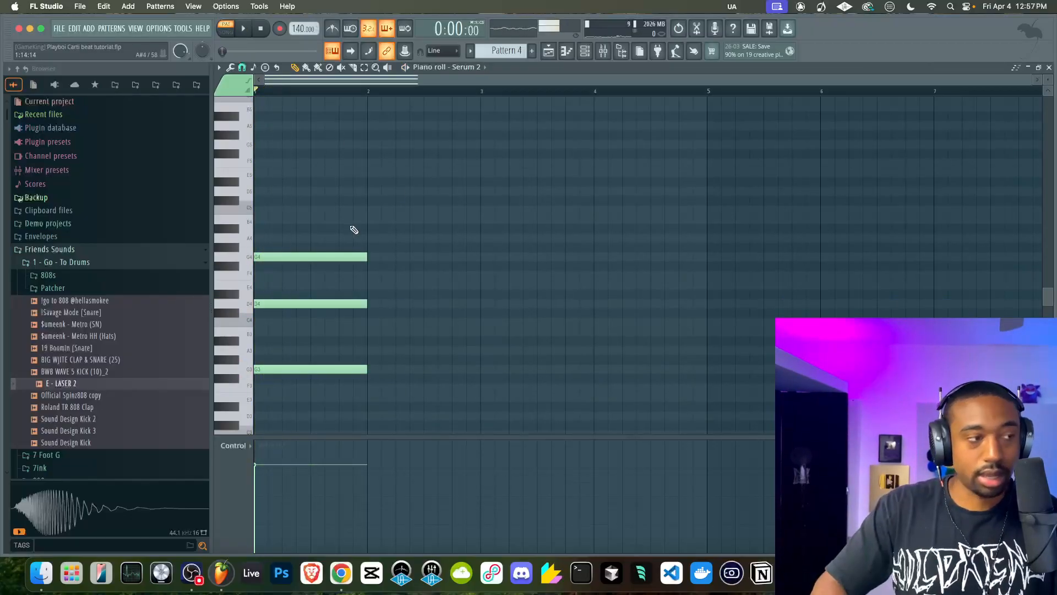
key("space")
key("space")
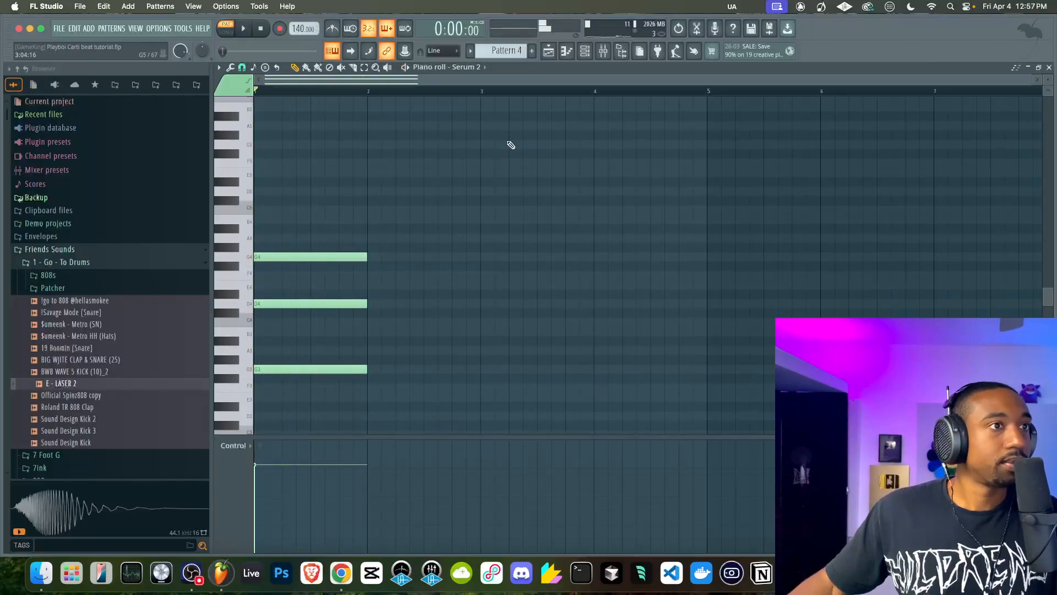
Set the Serum 2 channel volume to about 58% and audition the chord
left_click(590, 54)
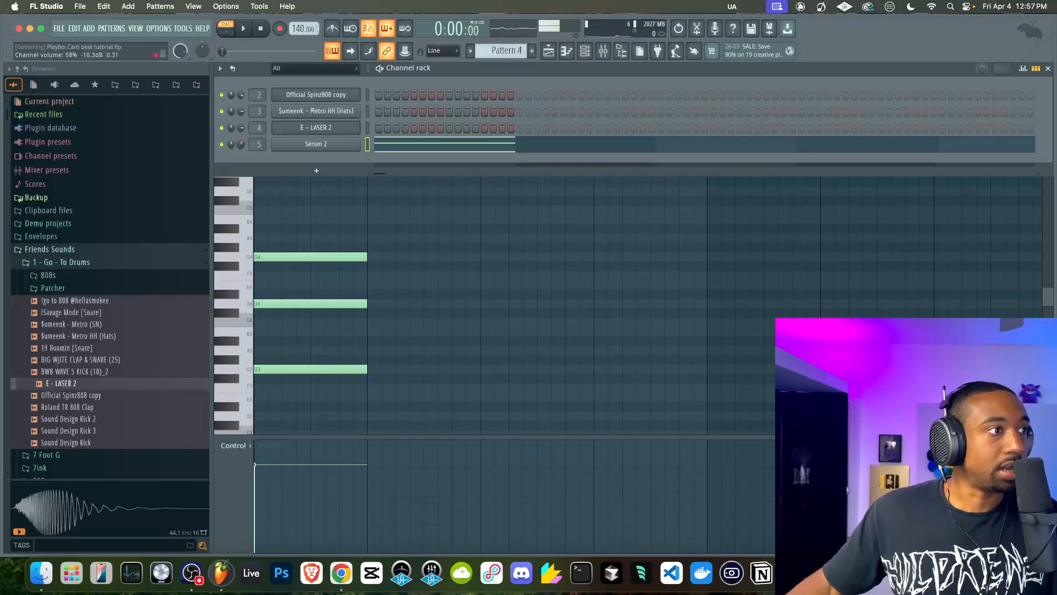
key("space")
left_click(370, 231)
key("space")
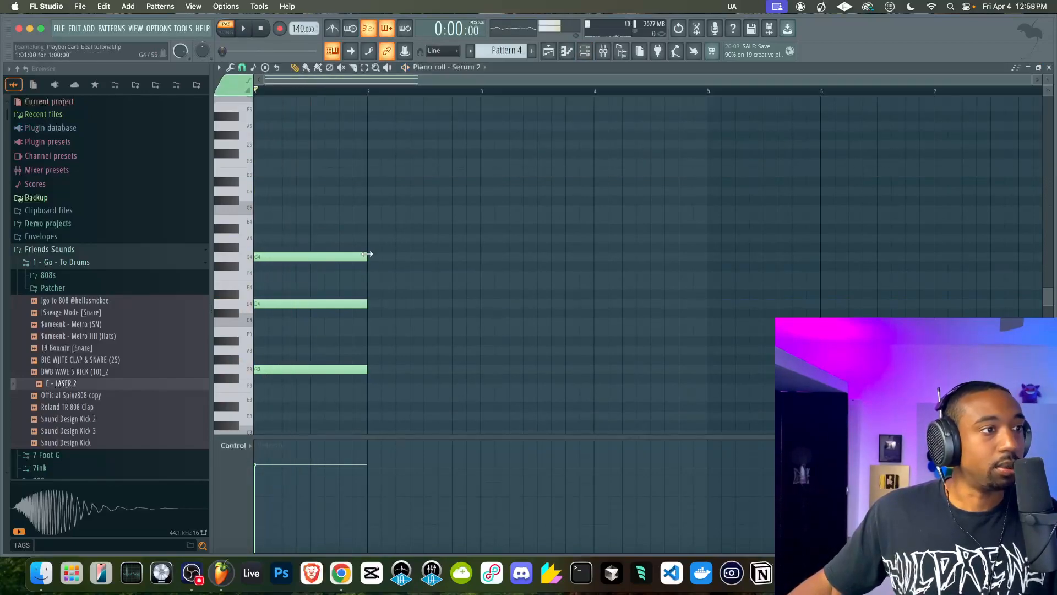
Copy the bar 1 chord to bar 2 in the Serum 2 piano roll, transposed down to D3, A3 and D4
left_click(549, 51)
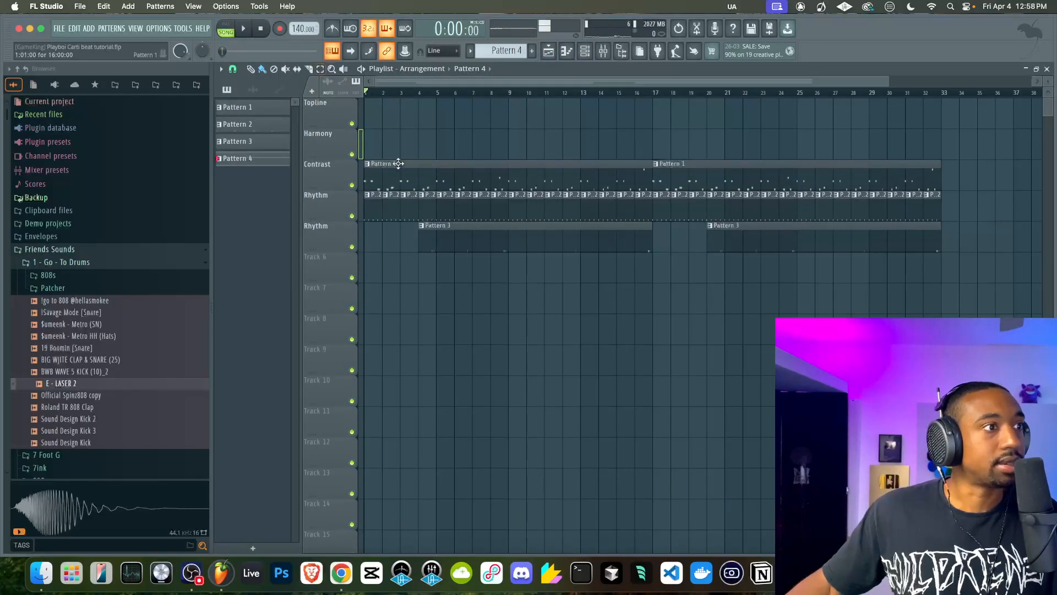
left_click(585, 51)
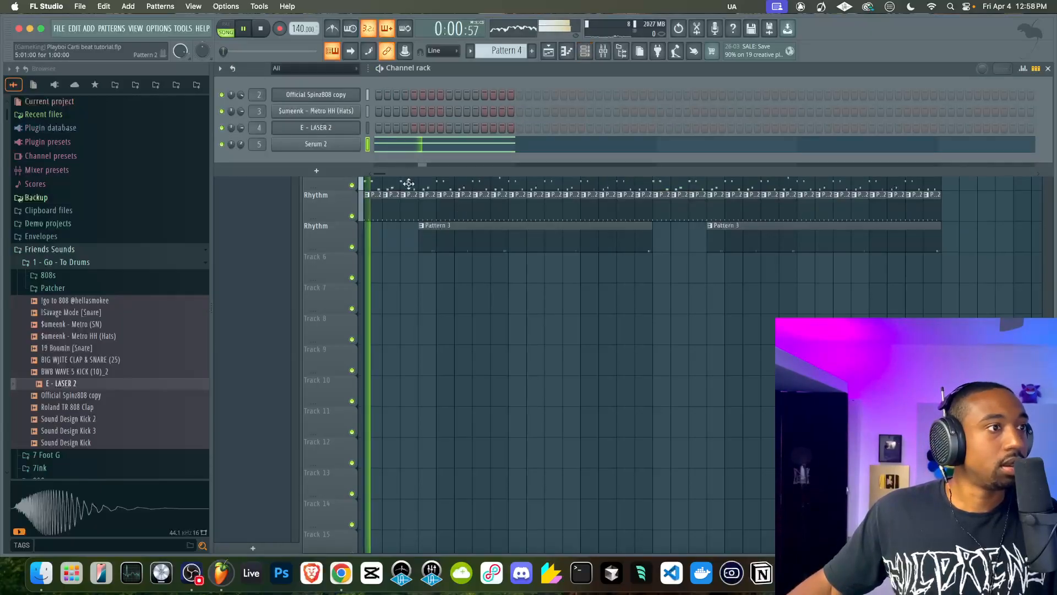
left_click(383, 147)
key("space")
left_click_drag(371, 220, 282, 364)
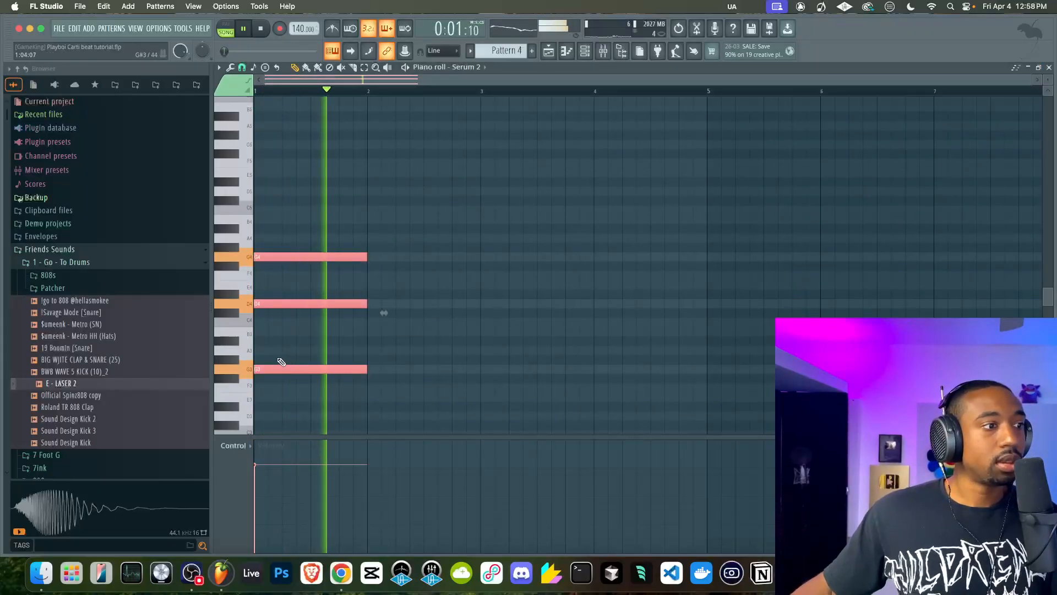
key("space")
left_click_drag(257, 307, 375, 353)
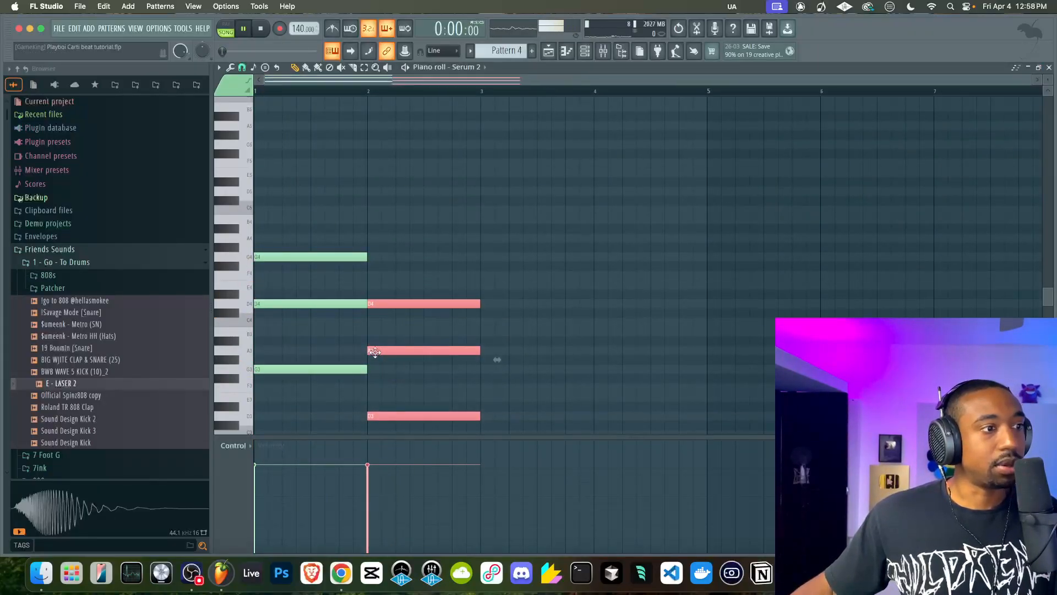
Shorten the first chord to three beats and move the second chord to start directly after it
key("space")
scroll(375, 353, "down", 3)
left_click_drag(333, 178, 338, 314)
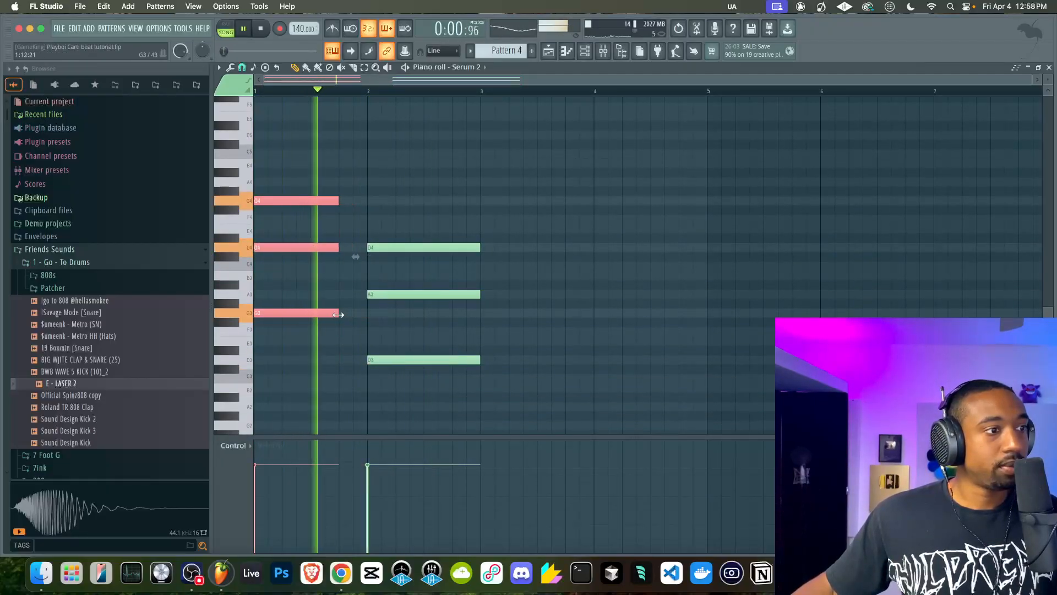
key("space")
left_click_drag(391, 249, 394, 410)
left_click_drag(390, 360, 361, 361)
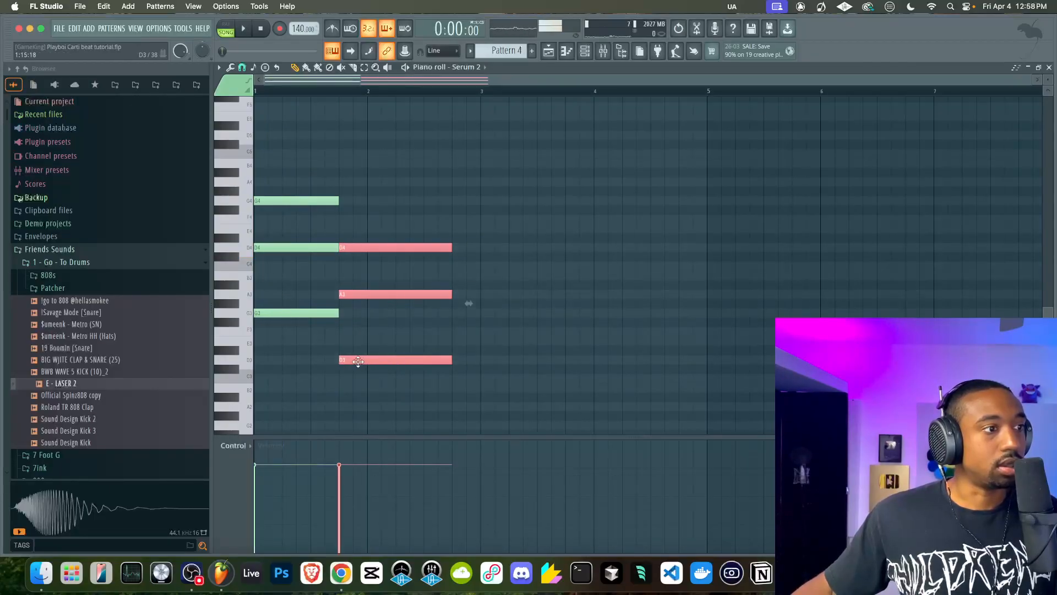
Shorten the second chord to two beats, add a three-beat chord of D#3, A#3 and D#4 after it, and play the progression
key("space")
left_click_drag(451, 246, 445, 351)
key("ctrl+b")
left_click(497, 234, "super")
key("space")
key("space")
left_click(472, 332, "super")
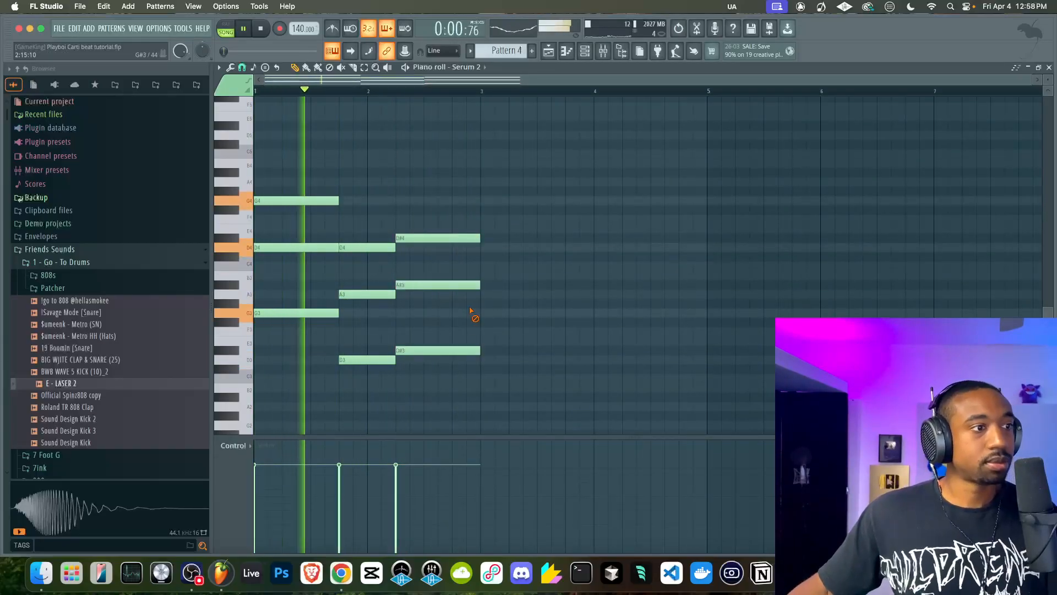
key("space")
Select the middle notes of all three chords and lower them two semitones to C4, G3 and G#3
left_click_drag(320, 199, 321, 202)
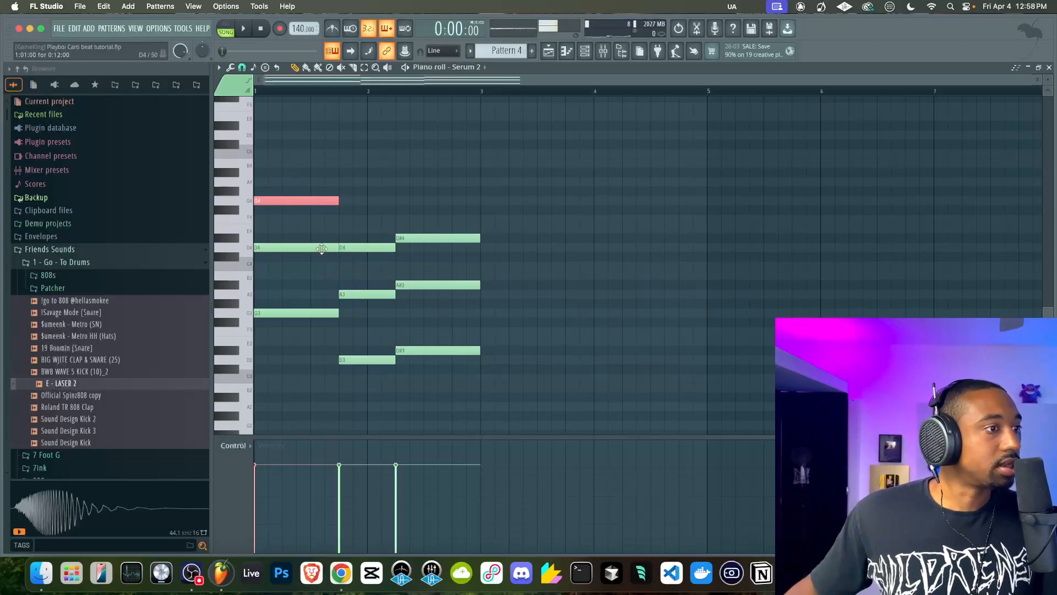
left_click(413, 239, "shift")
left_click_drag(424, 272, 394, 298)
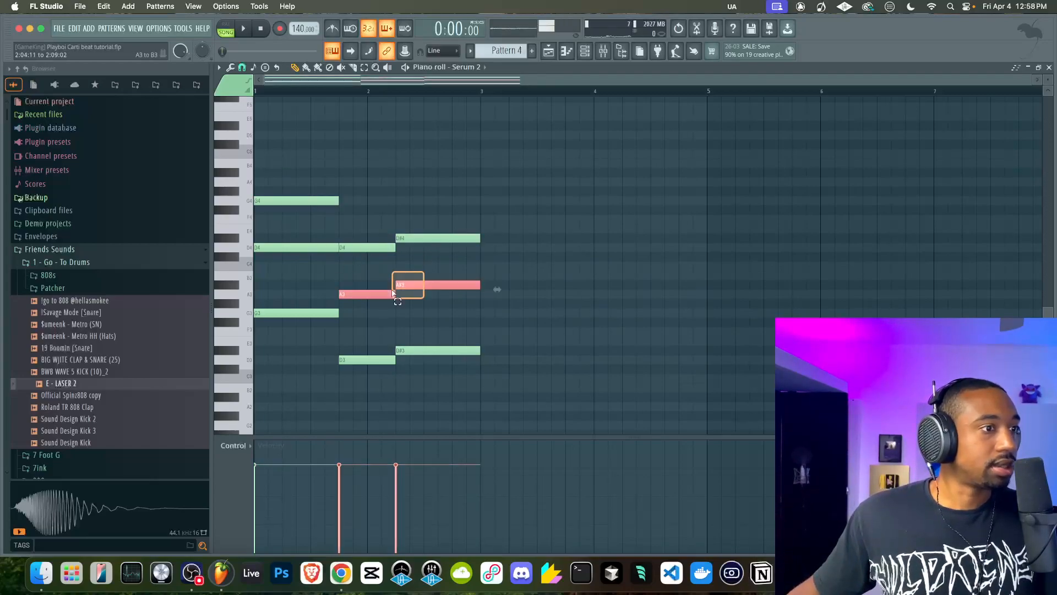
left_click_drag(309, 262, 304, 242)
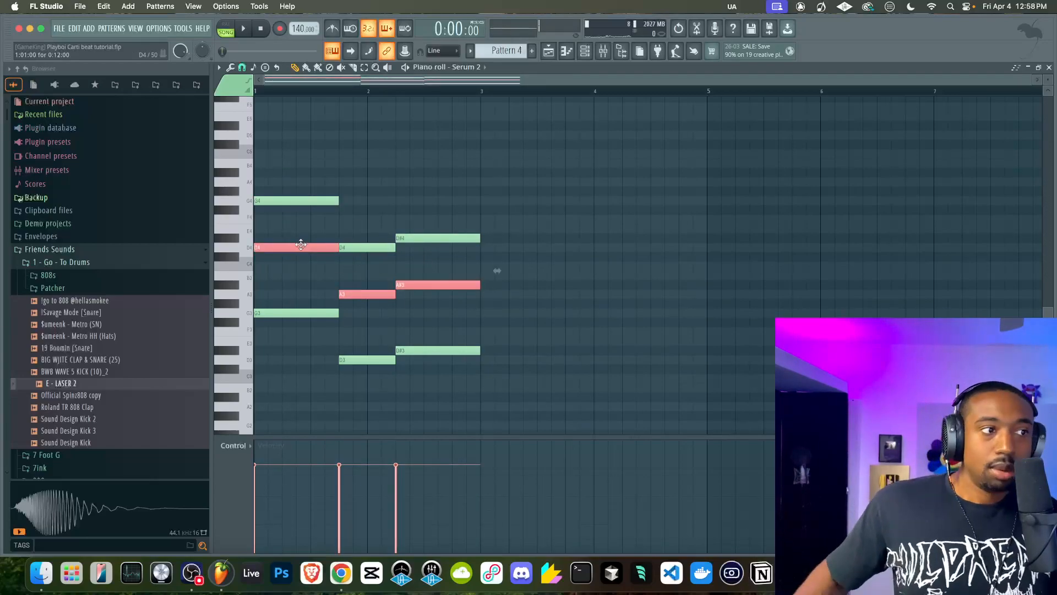
key("shift+Down")
key("shift+Down")
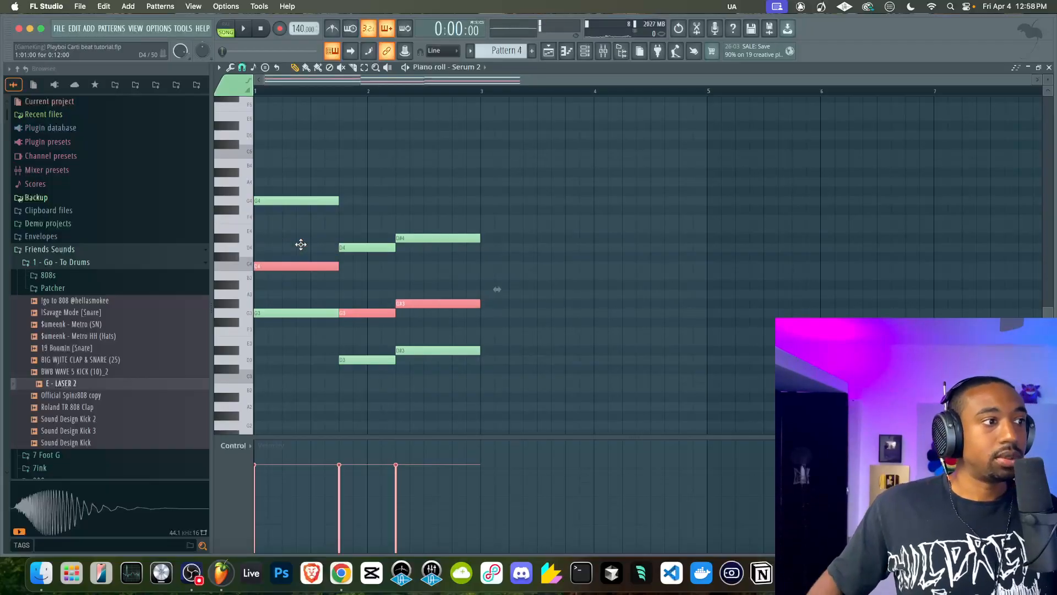
Play the progression with the lowered middle notes, selecting the upper two notes of the first and second chords to examine their voicing
left_click_drag(296, 189, 301, 287)
key("space")
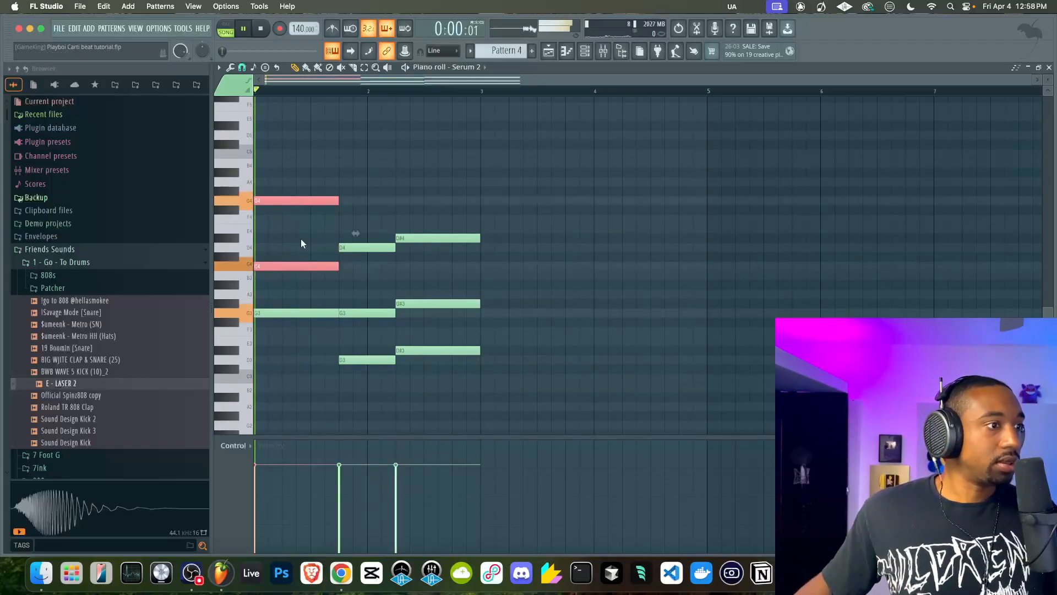
right_click(301, 283)
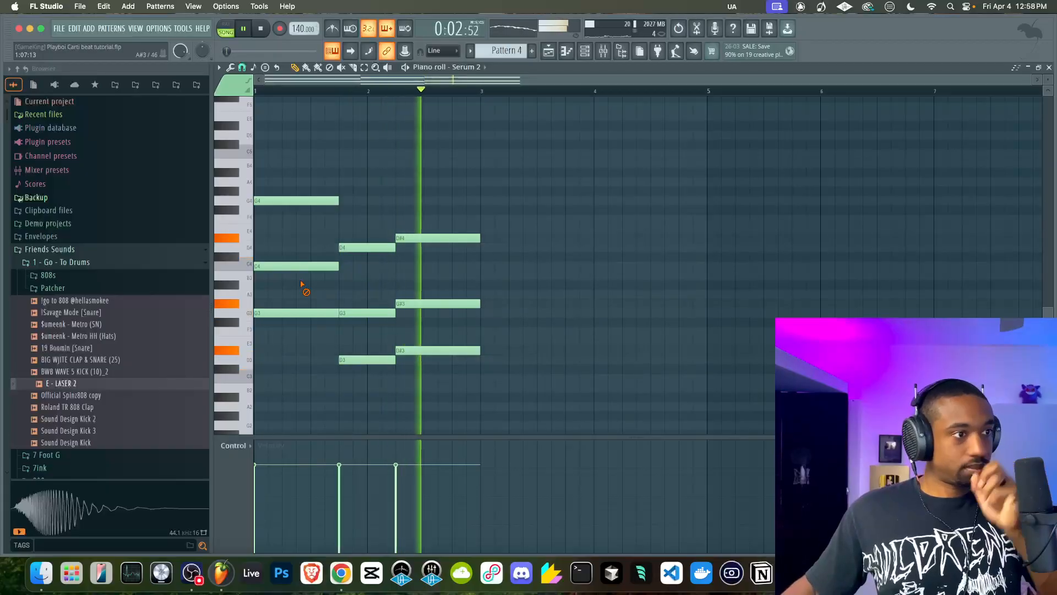
key("space")
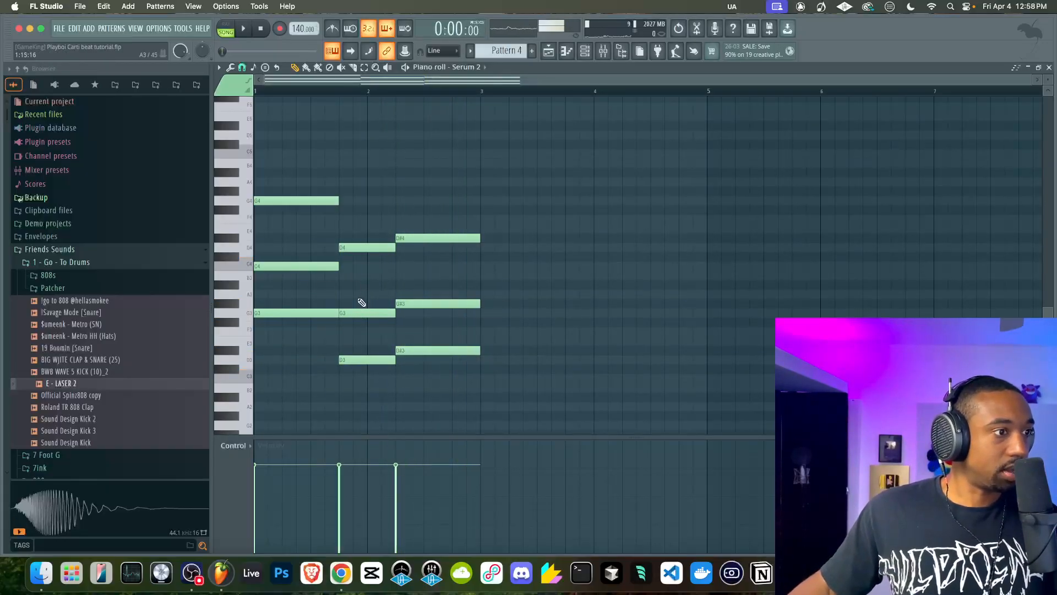
left_click_drag(362, 247, 359, 327)
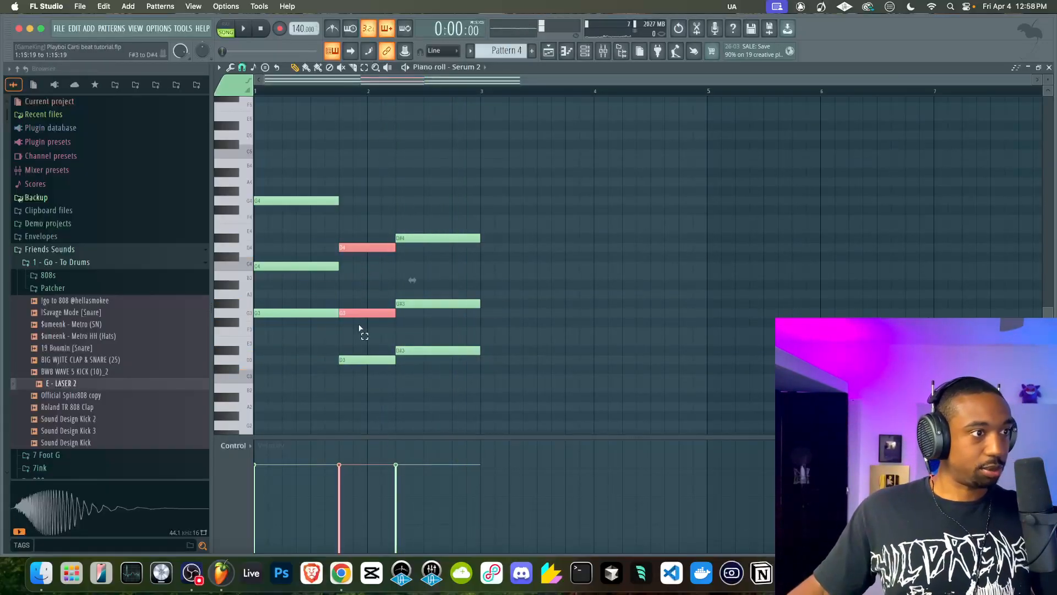
key("space")
key("space")
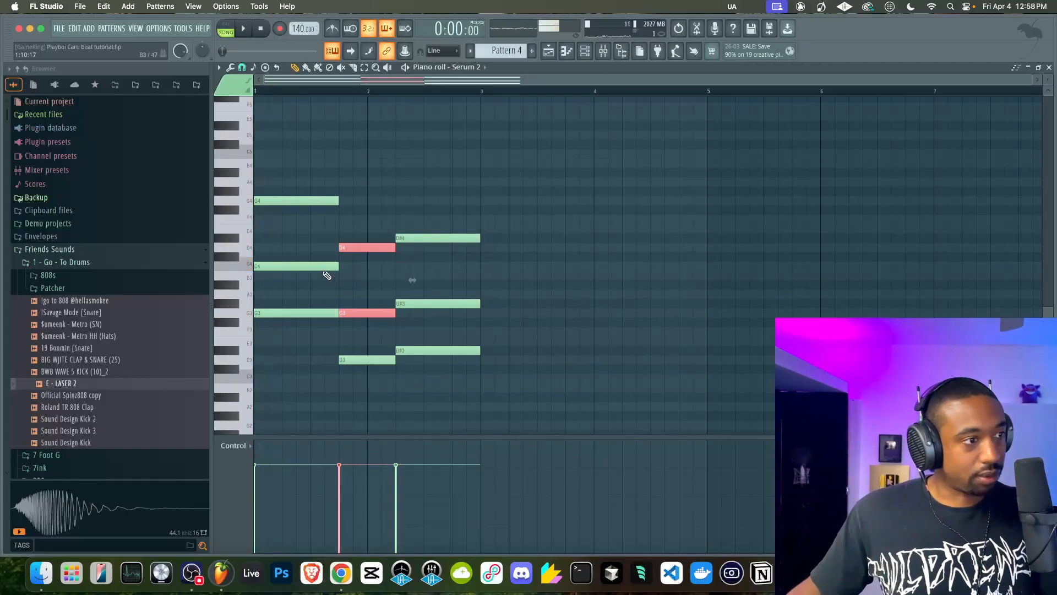
Undo the two-semitone lowering of the three chords' middle notes and play the progression
key("super+z")
key("super+z")
key("super+z")
key("super+z")
right_click(406, 323)
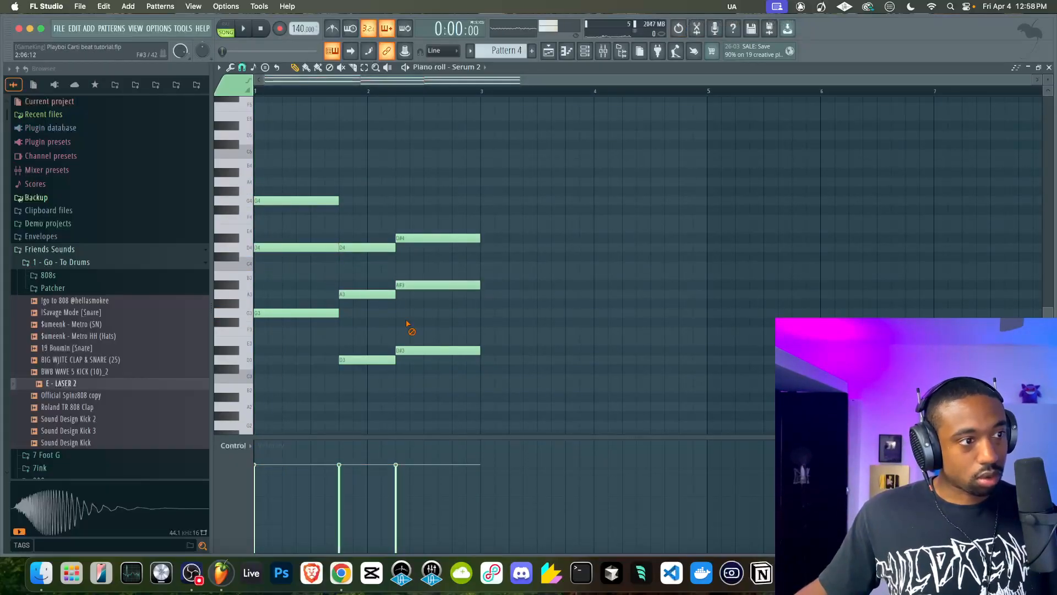
key("space")
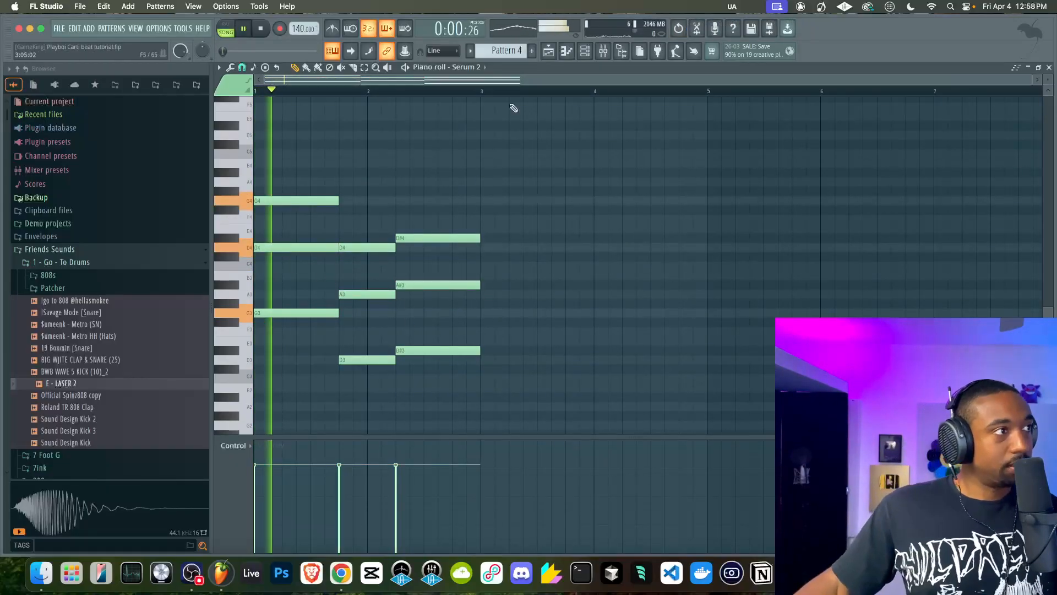
Stop playback and delete all chord notes from the Serum 2 piano roll in Pattern 4
left_click(585, 54)
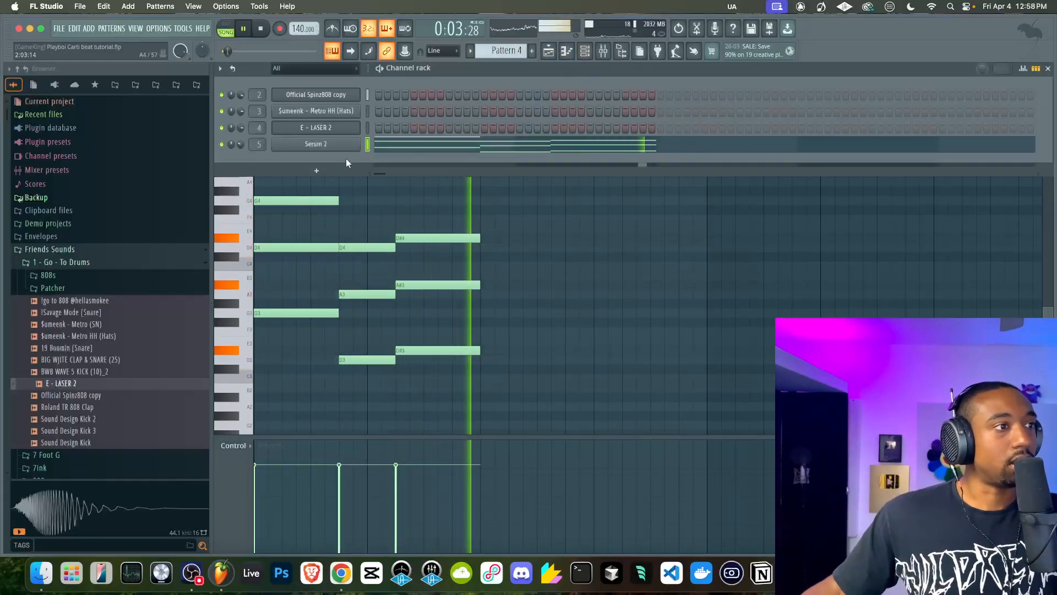
key("space")
key("F6")
key("super+a")
key("Delete")
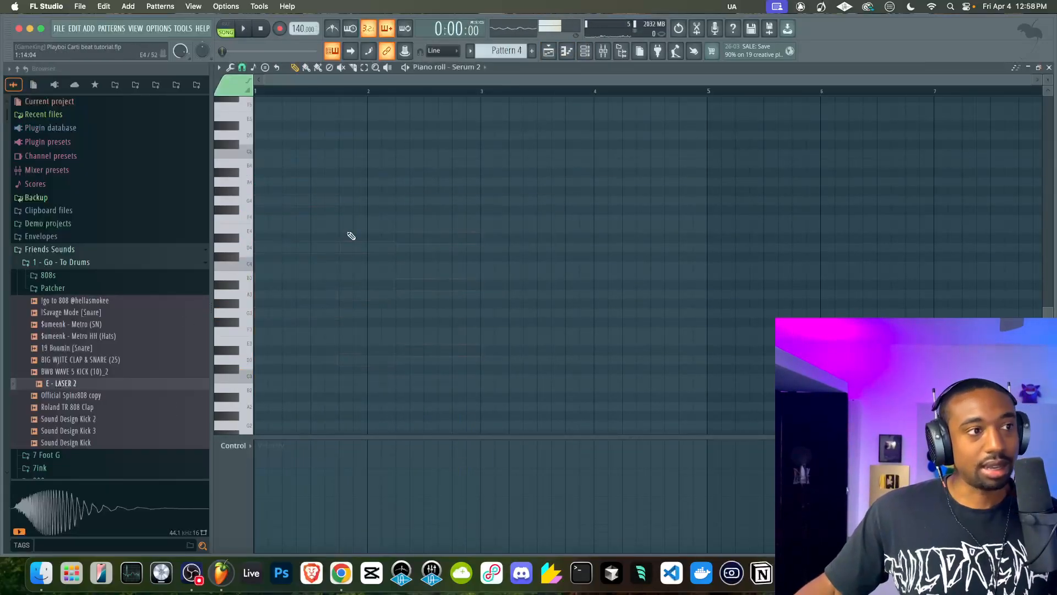
Step through the Serum 2 presets to Bass - Conductor Reese while the beat plays, keeping the synth window open
key("space")
key("F6")
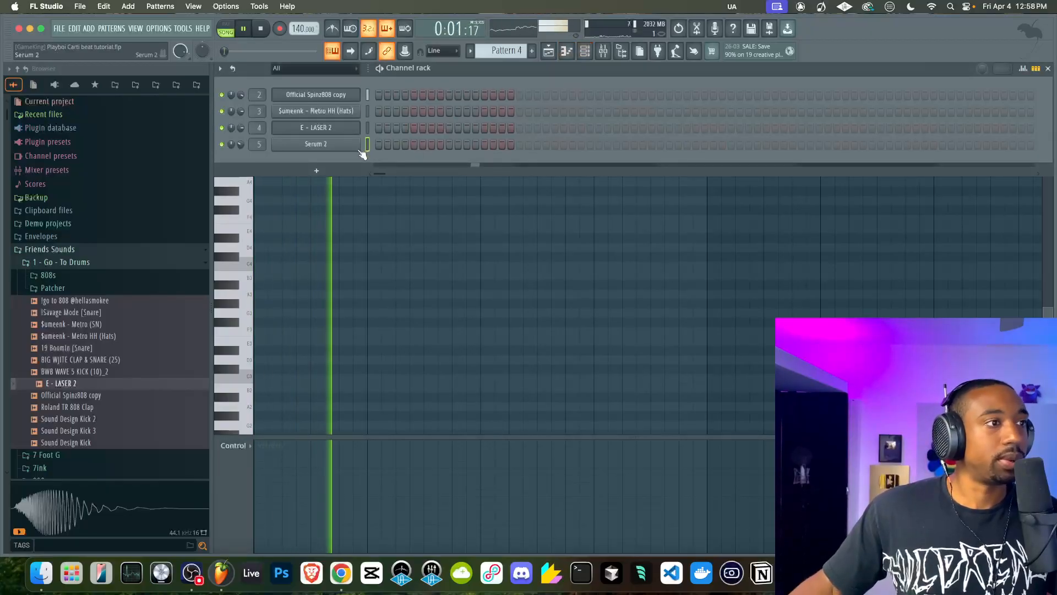
left_click(328, 143)
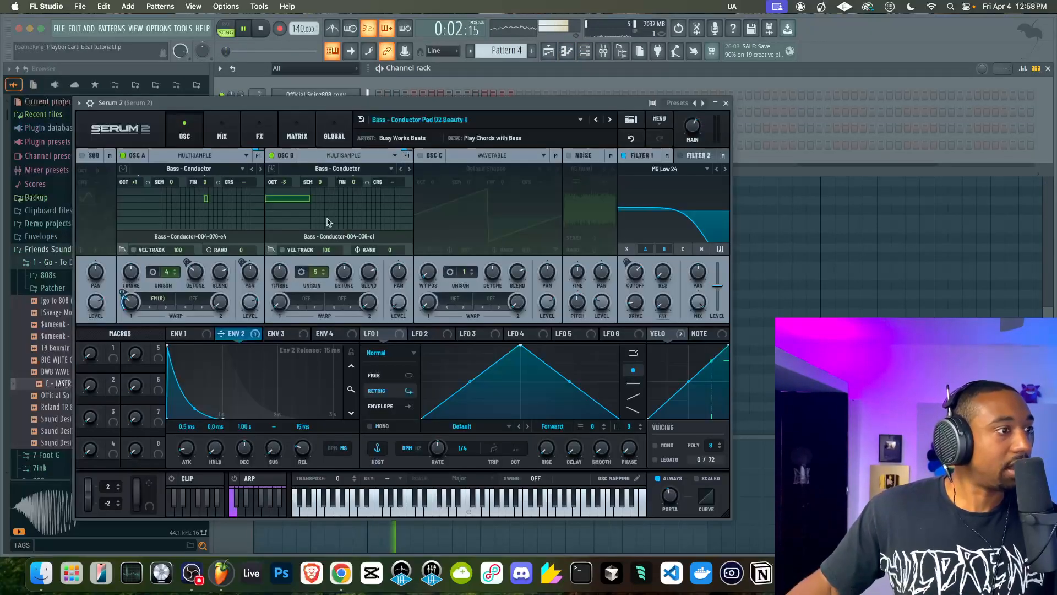
left_click(610, 120)
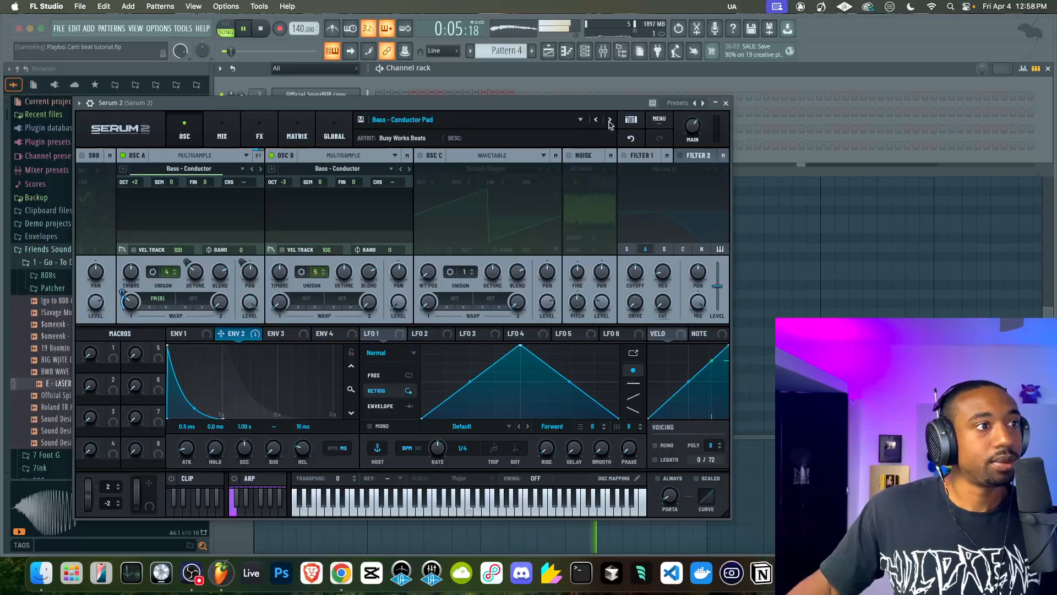
left_click(610, 120)
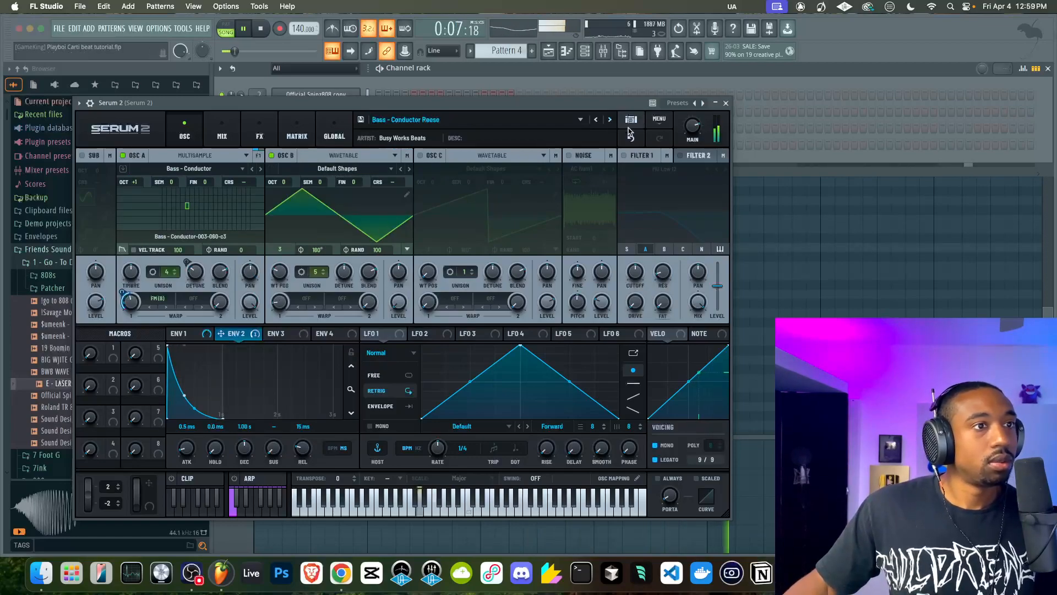
left_click(717, 104)
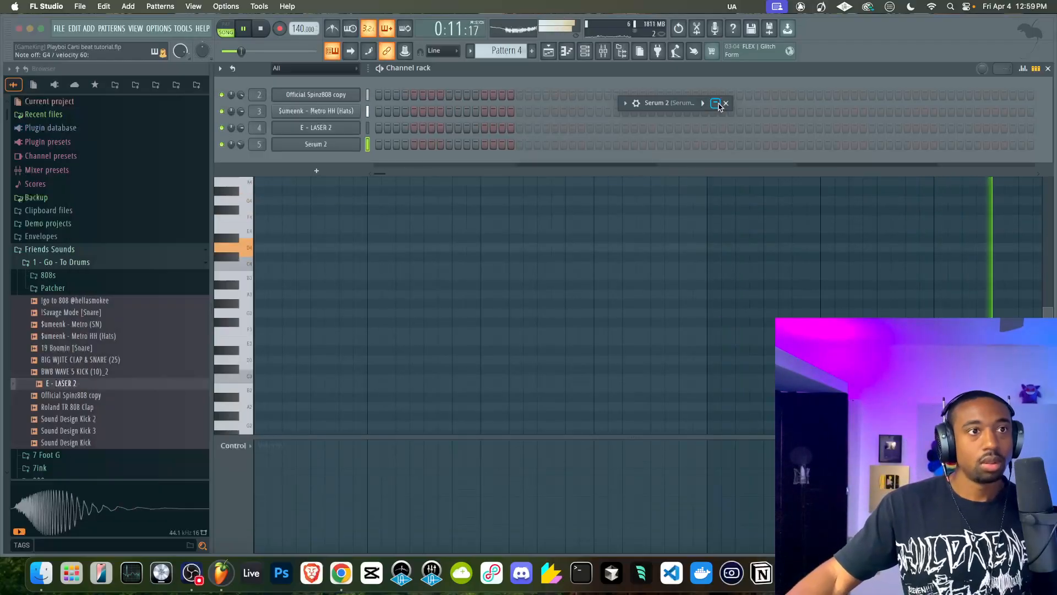
left_click(718, 105)
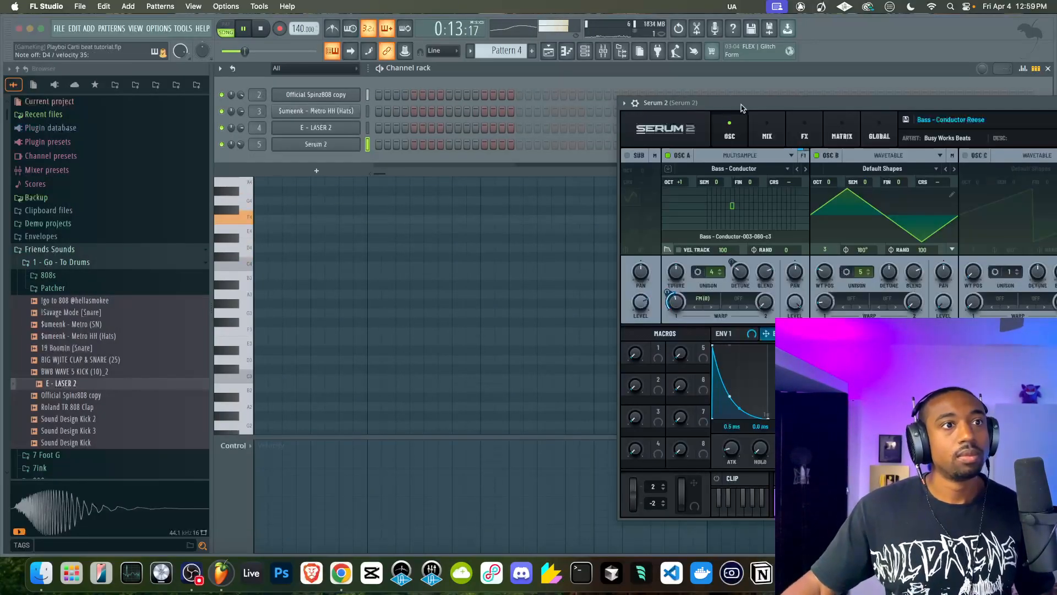
Lower the Serum 2 channel's volume slightly and show its level in the mixer while the beat plays
left_click_drag(240, 144, 241, 148)
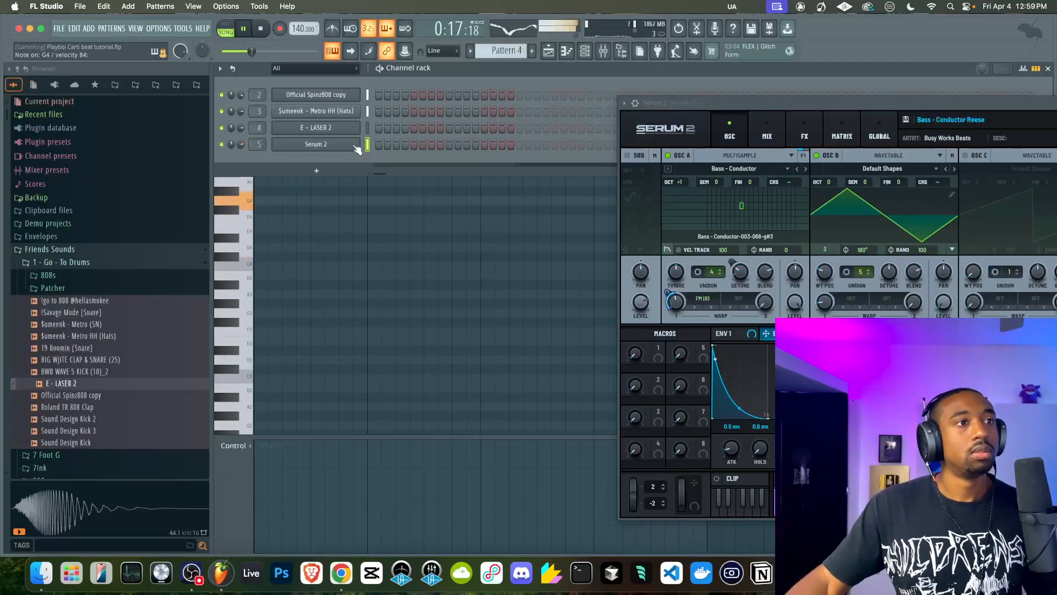
left_click(614, 51)
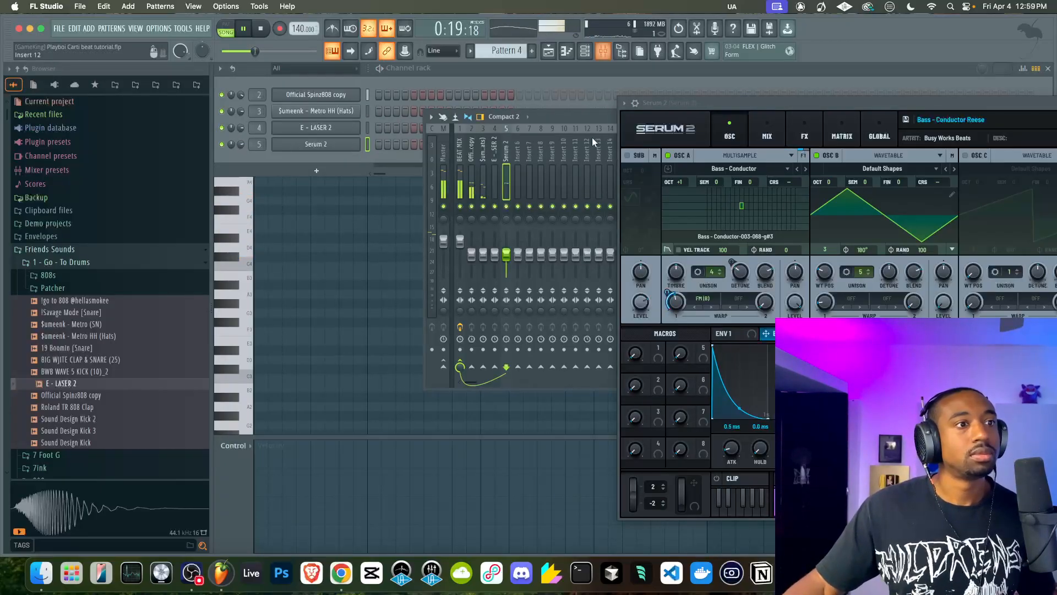
left_click_drag(590, 116, 443, 114)
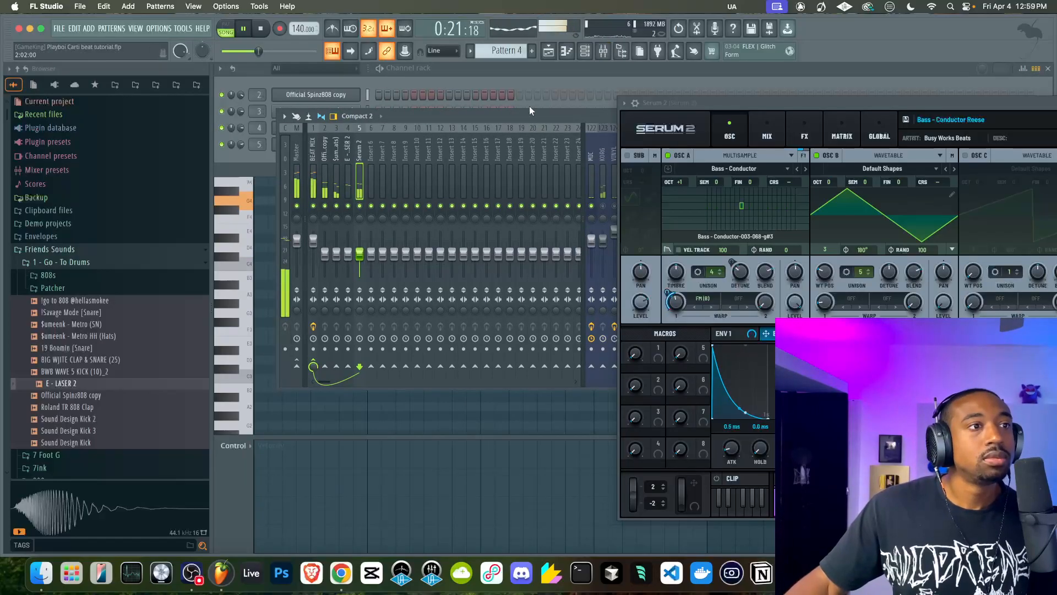
Record a short Serum 2 part into Pattern 4 over the playlist beat, restarting the song and stopping after bar 5
left_click(549, 52)
scroll(539, 142, "down", 3)
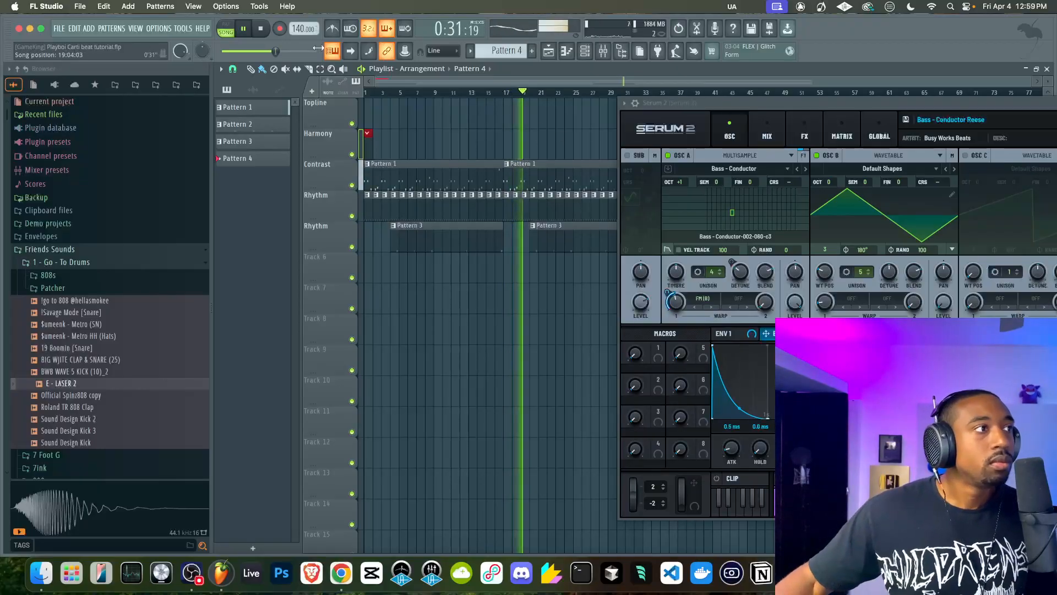
left_click(261, 29)
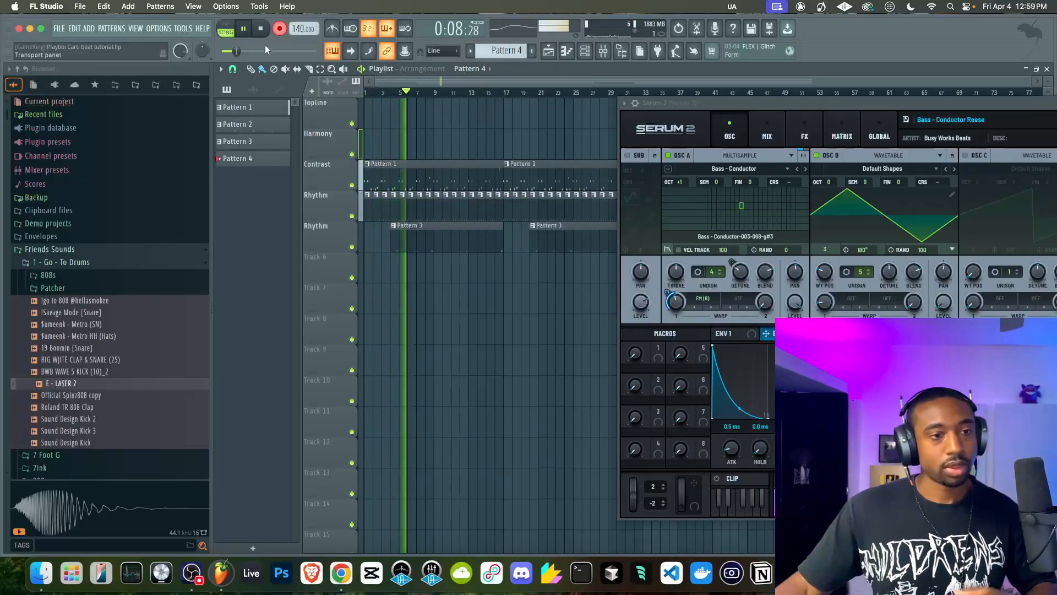
key("space")
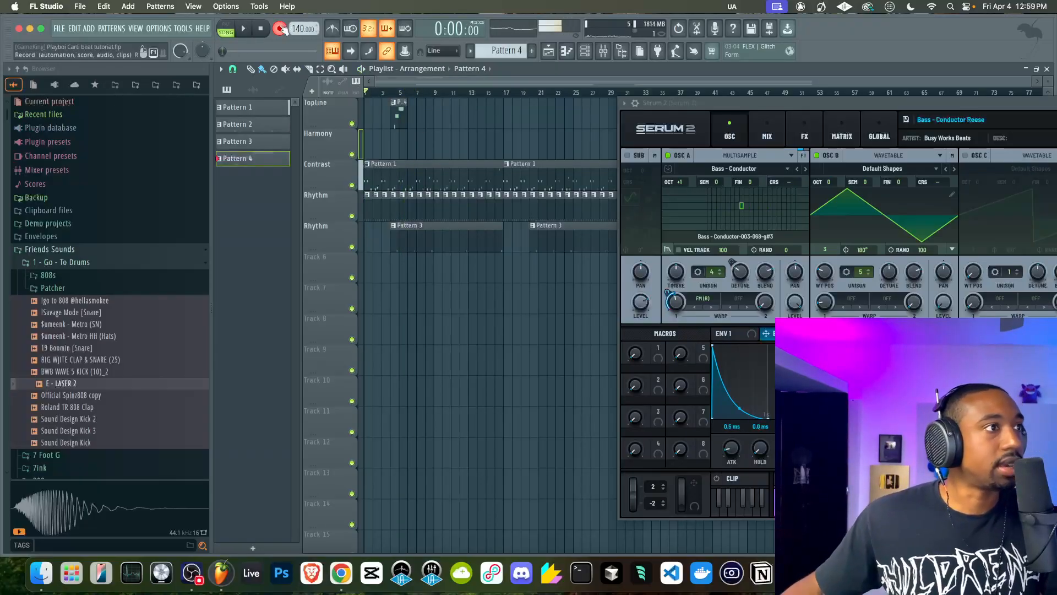
Insert a playlist track above the Contrast track, move the Pattern 4 clip onto it, and name it Contrast
right_click(334, 178)
key("i")
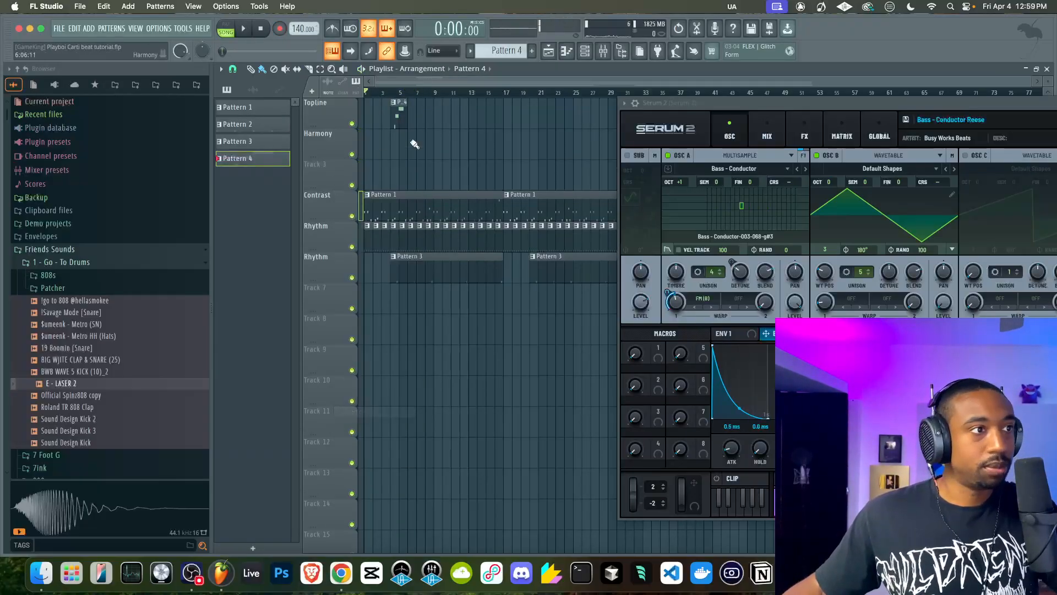
left_click_drag(399, 113, 400, 205)
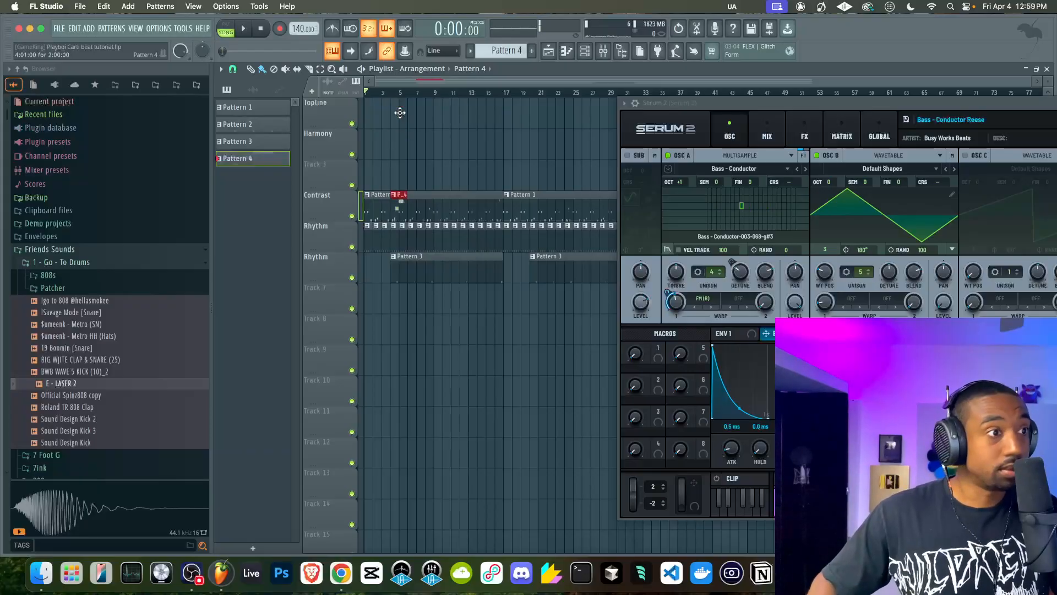
double_click(326, 164)
key("Return")
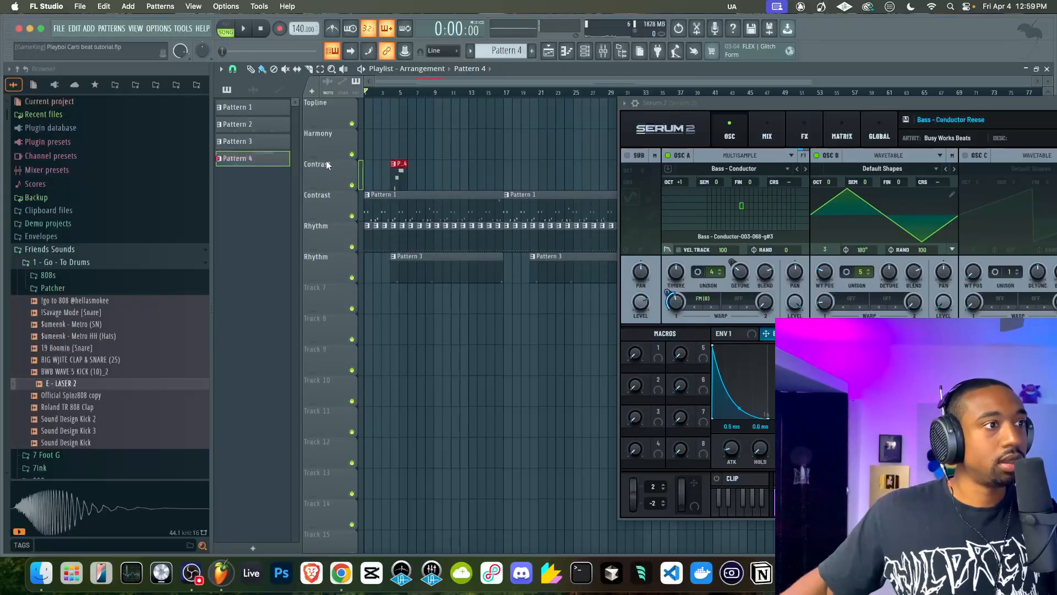
Create Pattern 5 and add a second Serum 2 instrument channel
key("F6")
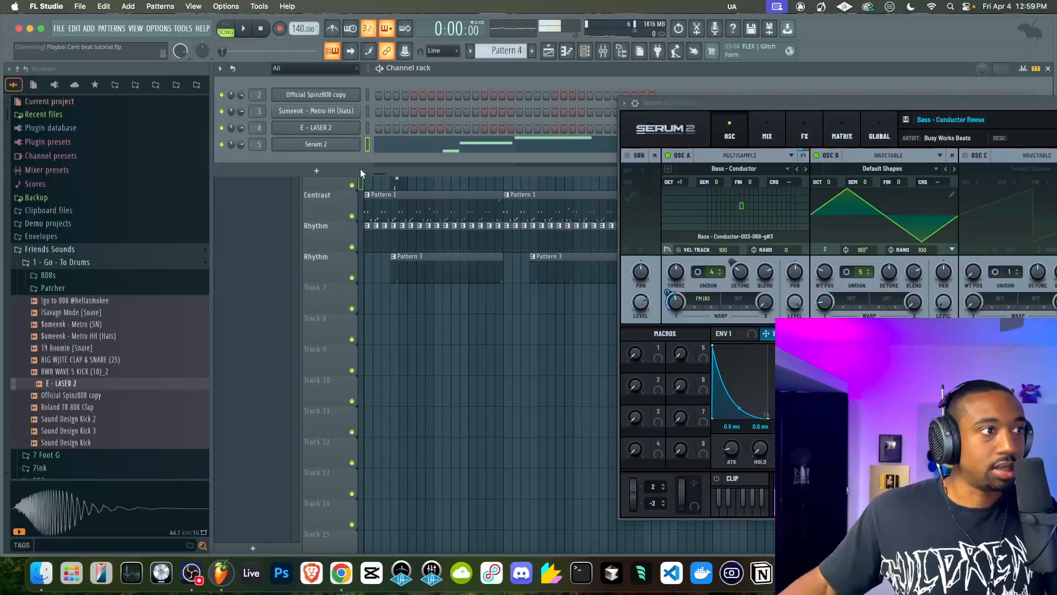
left_click(533, 51)
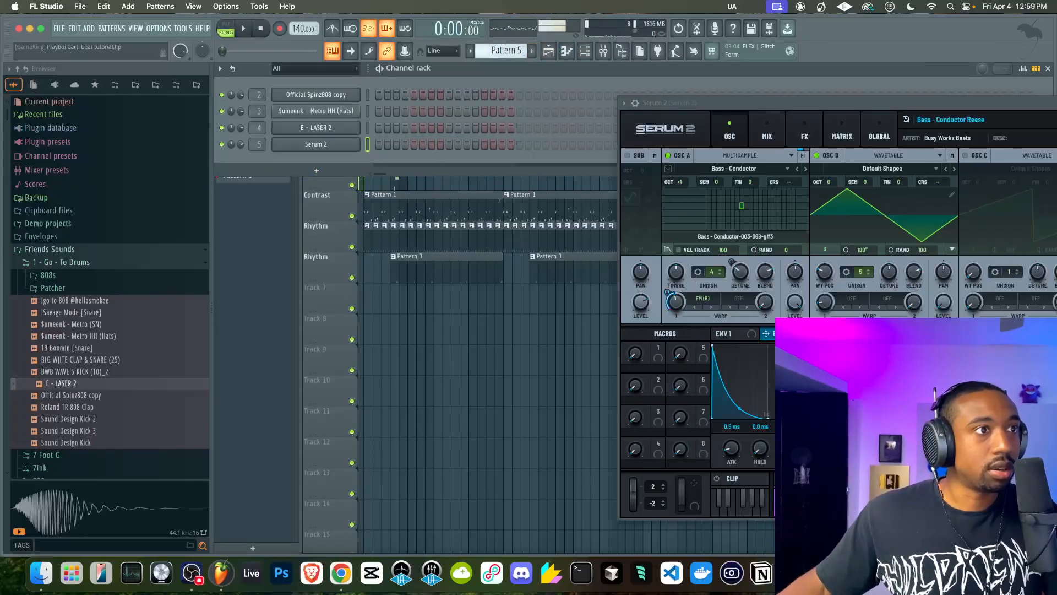
left_click(333, 172)
left_click(505, 456)
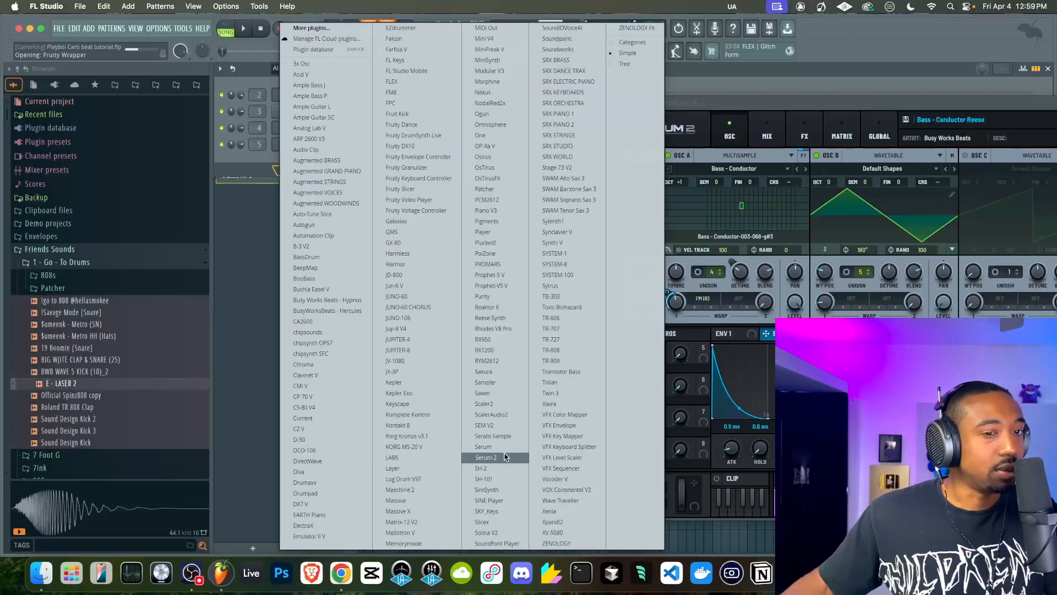
left_click(479, 134)
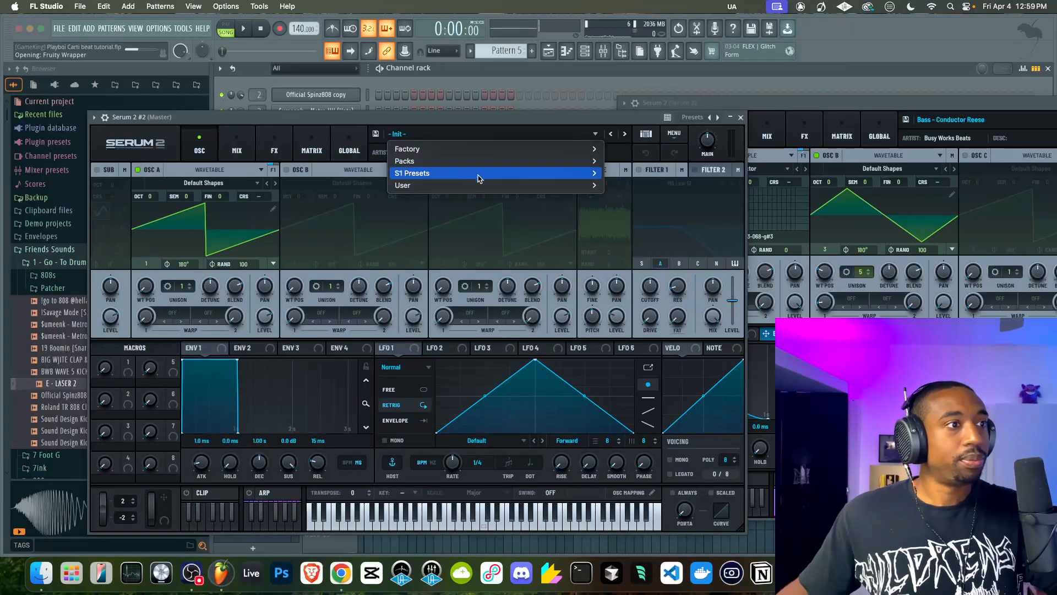
mouse_move(480, 184)
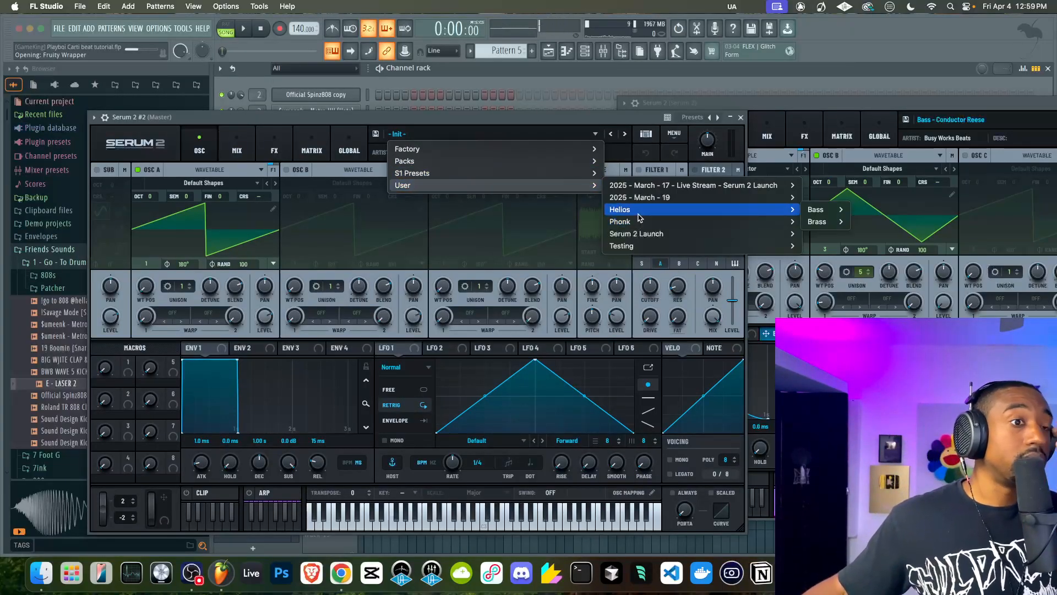
mouse_move(651, 215)
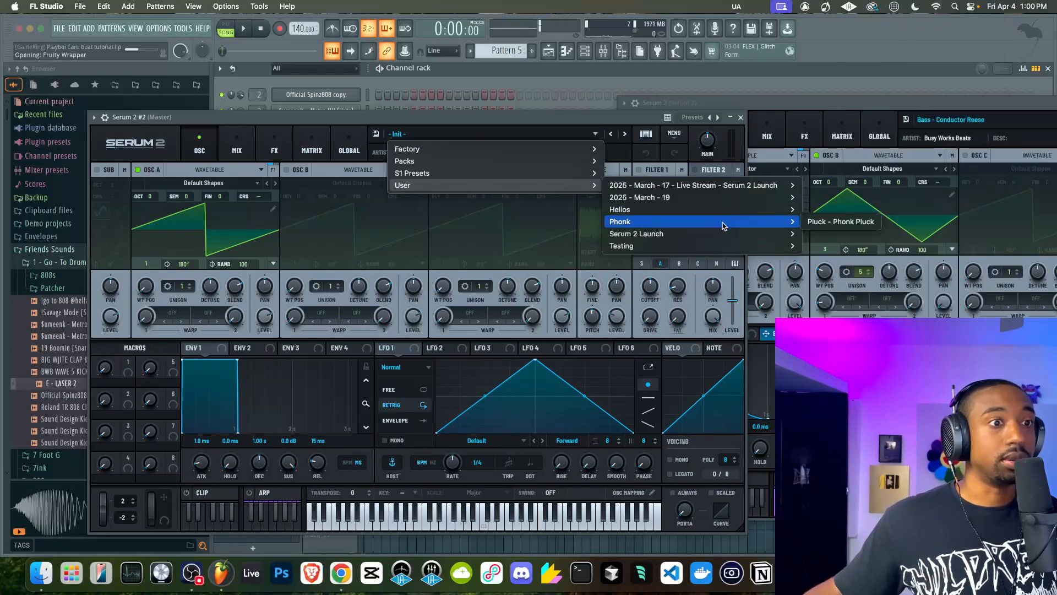
mouse_move(708, 239)
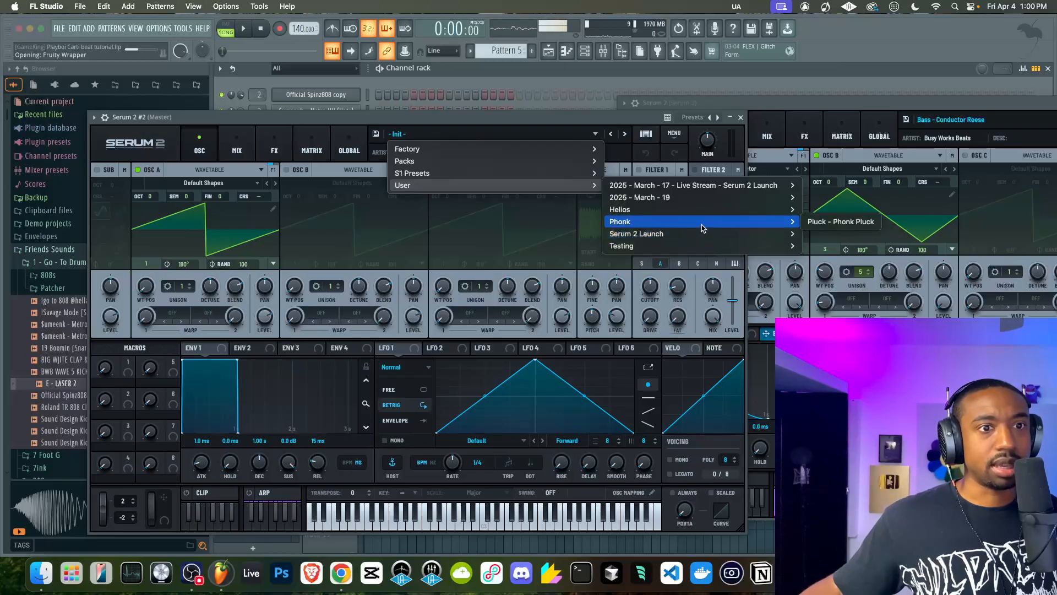
mouse_move(698, 188)
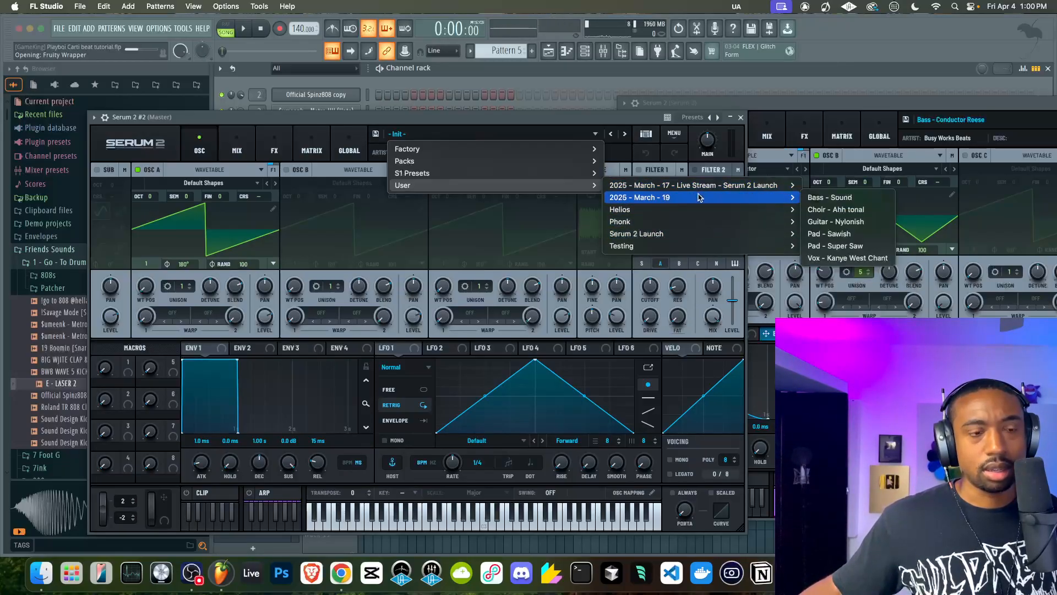
mouse_move(690, 217)
left_click(572, 127)
Start playback and load the user preset SFX - Office Telephone from the 2025 - March - 17 - Live Stream - Serum 2 Launch folder
key("space")
left_click(570, 133)
mouse_move(543, 187)
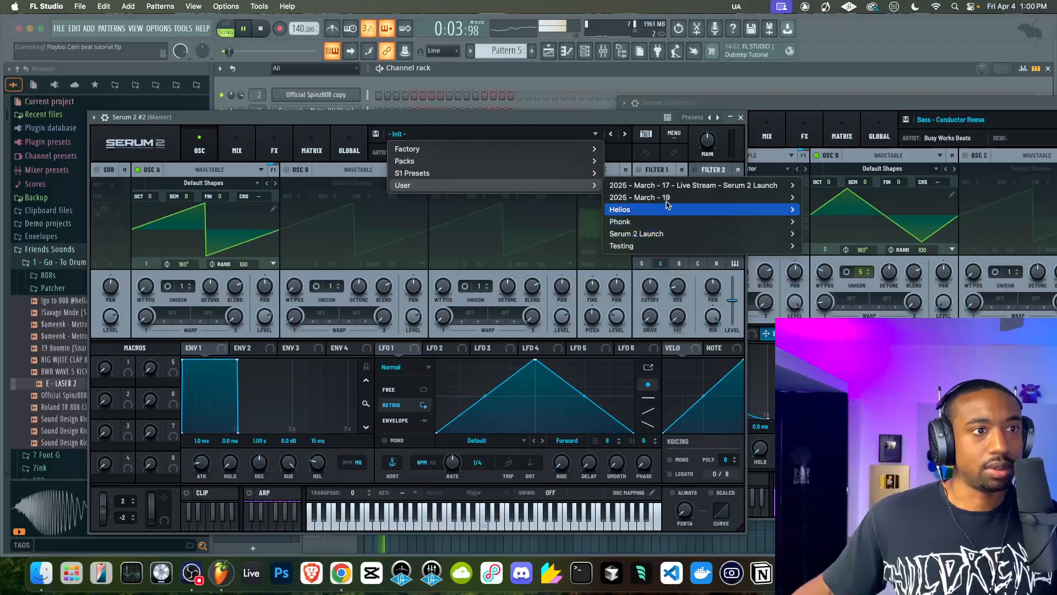
mouse_move(671, 199)
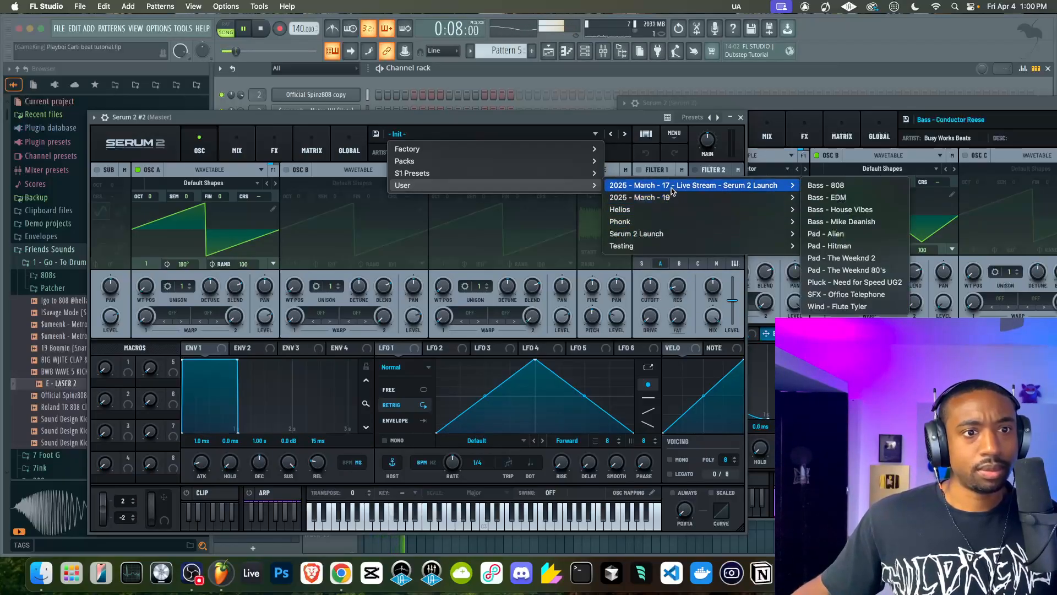
left_click(826, 295)
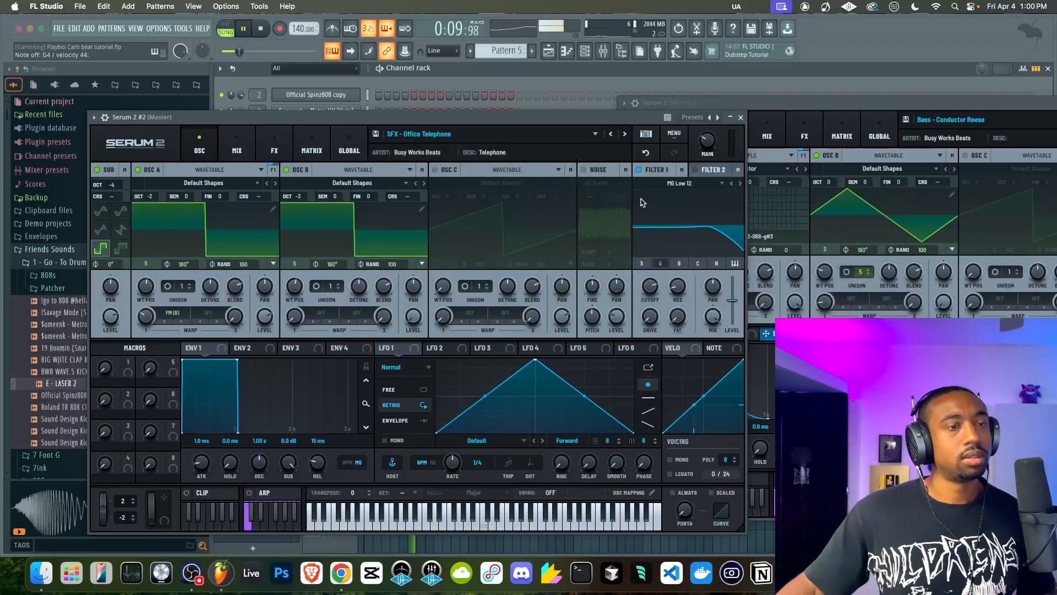
Audition the first Serum 2 channel against the Serum 2 #2 channel while the beat plays, ending with Serum 2 #2 open
left_click(741, 118)
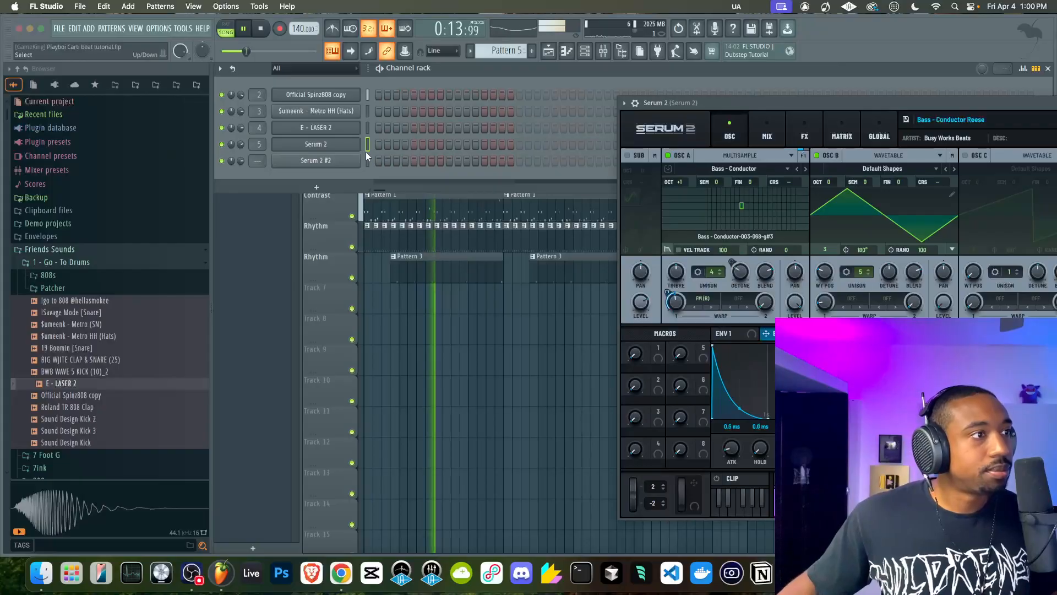
left_click(350, 149)
left_click(350, 149)
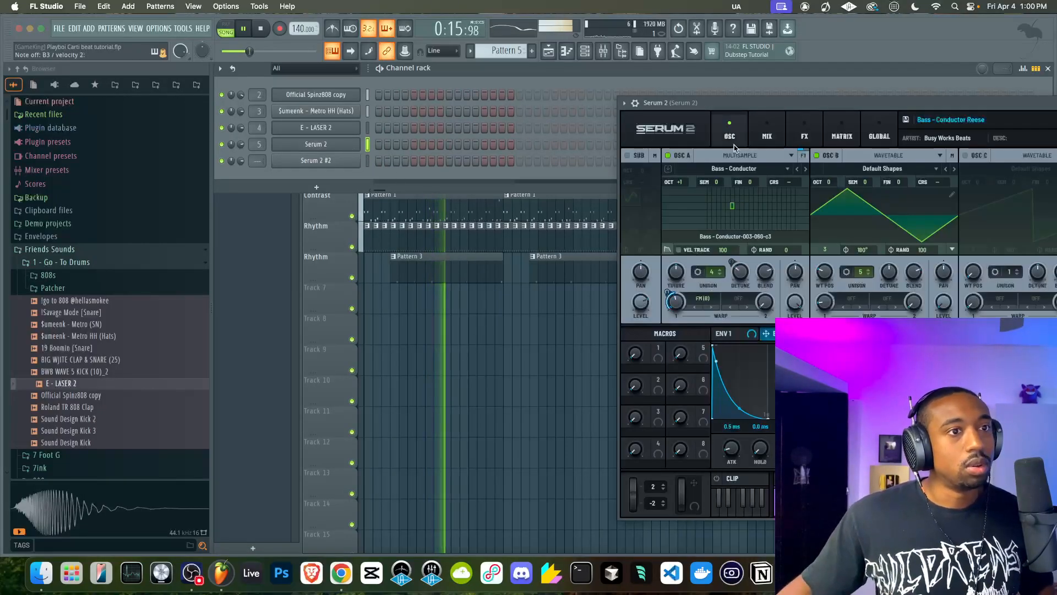
left_click(367, 161)
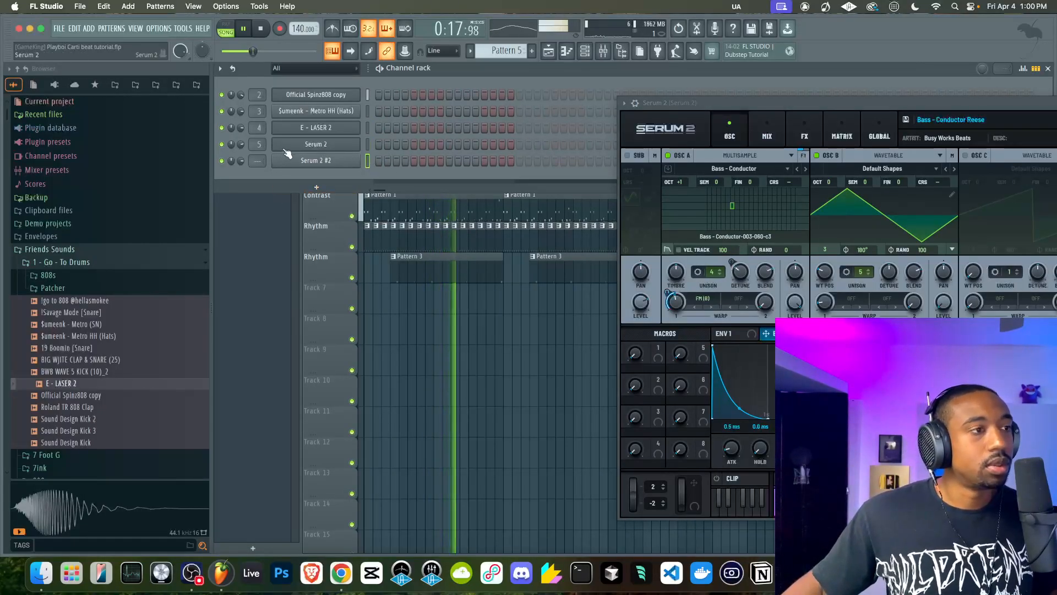
left_click(302, 163)
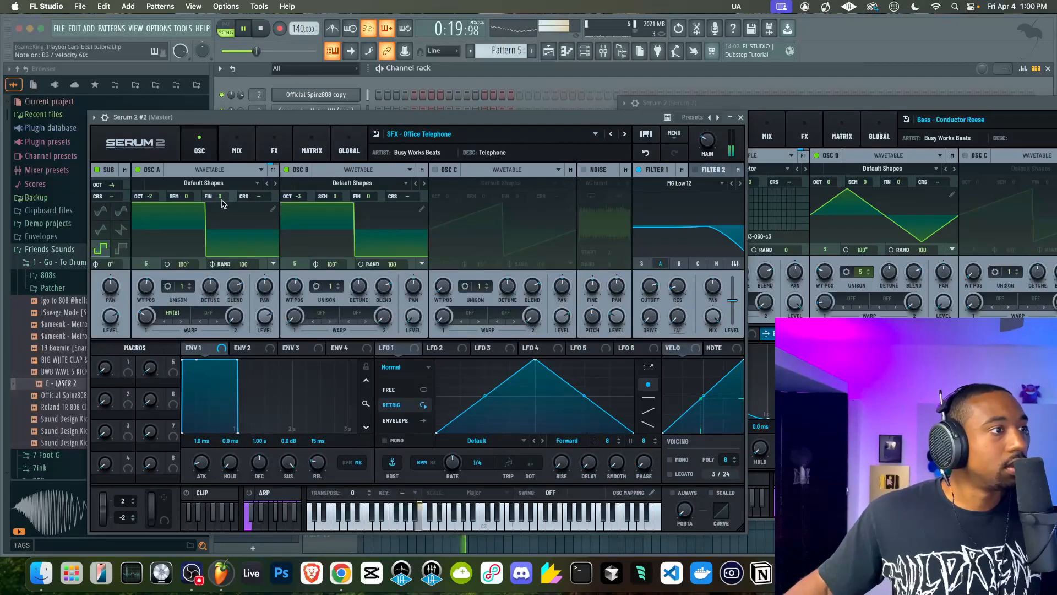
Try lower semitone tunings on oscillators A and B and a different coarse pitch on the sub oscillator in Serum 2 #2
left_click_drag(184, 200, 185, 217)
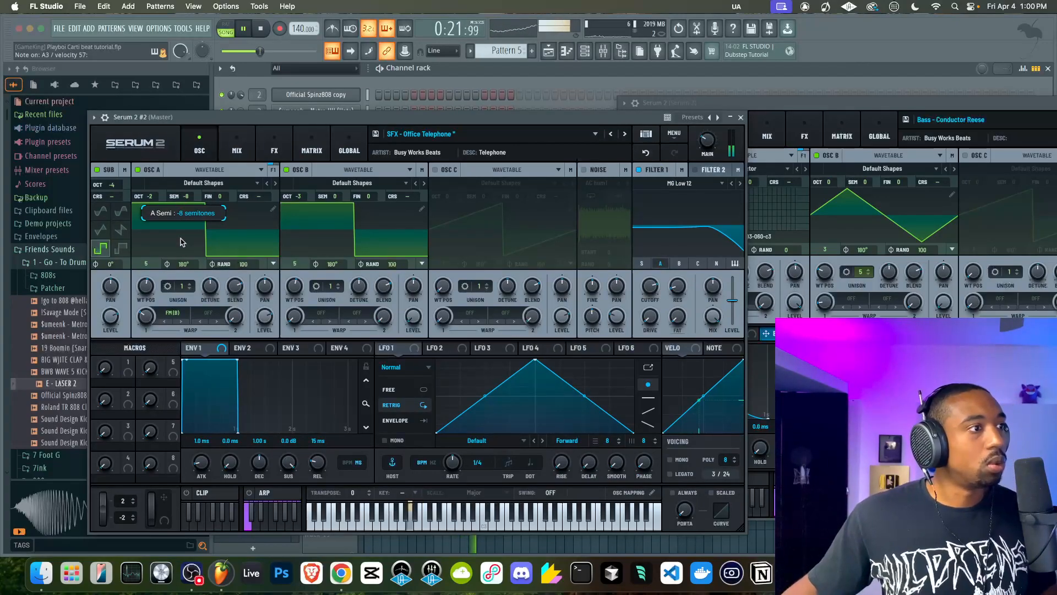
double_click(184, 198)
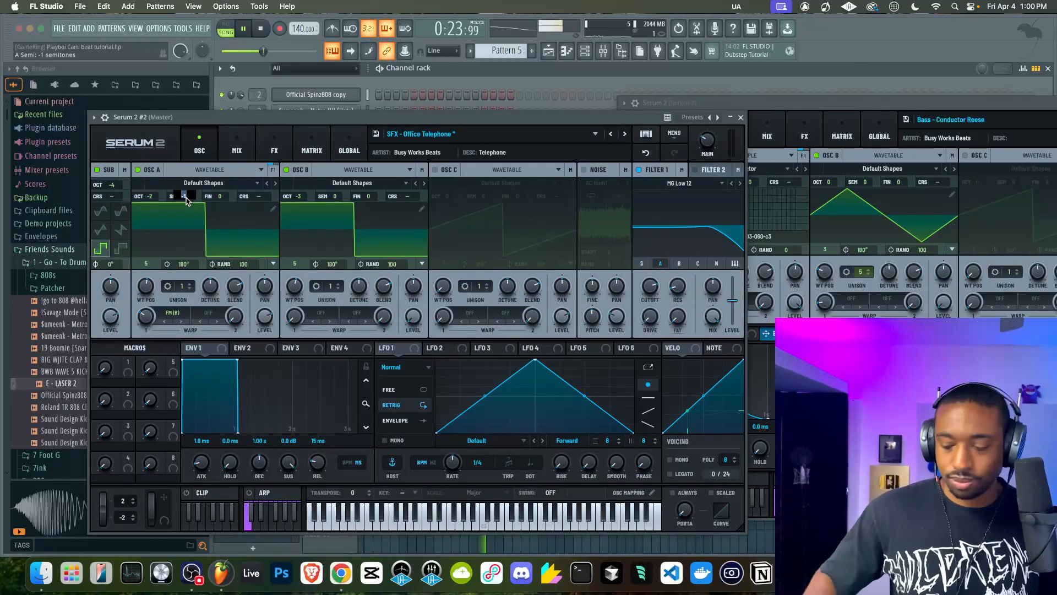
left_click_drag(337, 198, 338, 210)
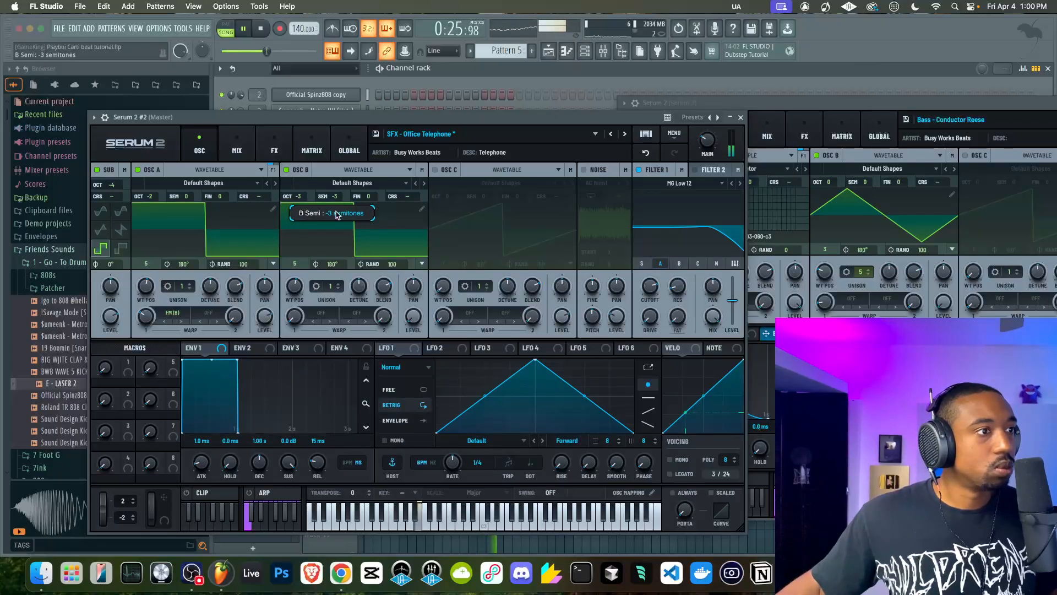
double_click(337, 198)
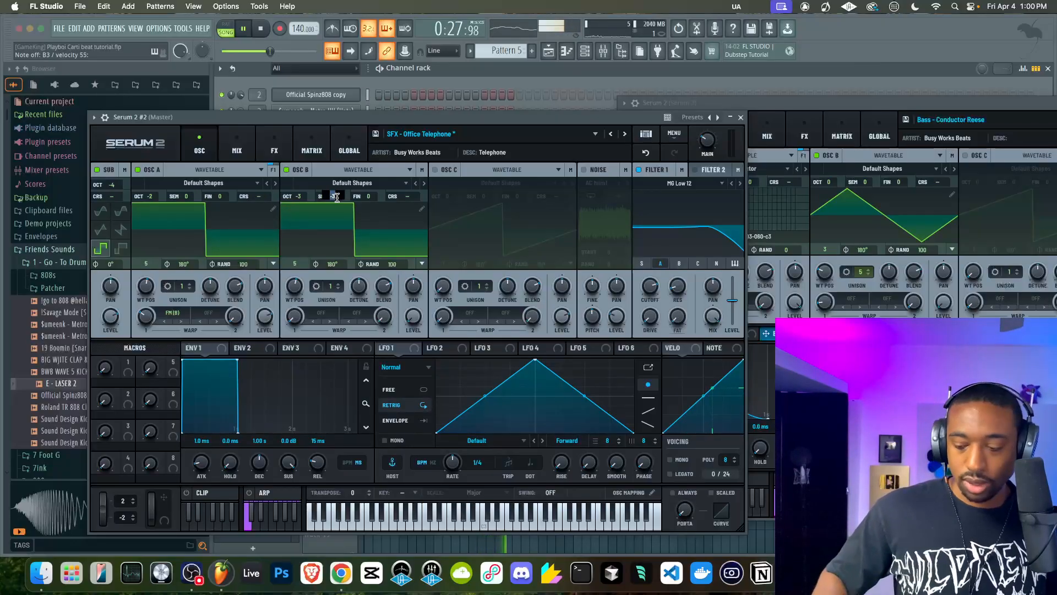
left_click_drag(113, 198, 113, 198)
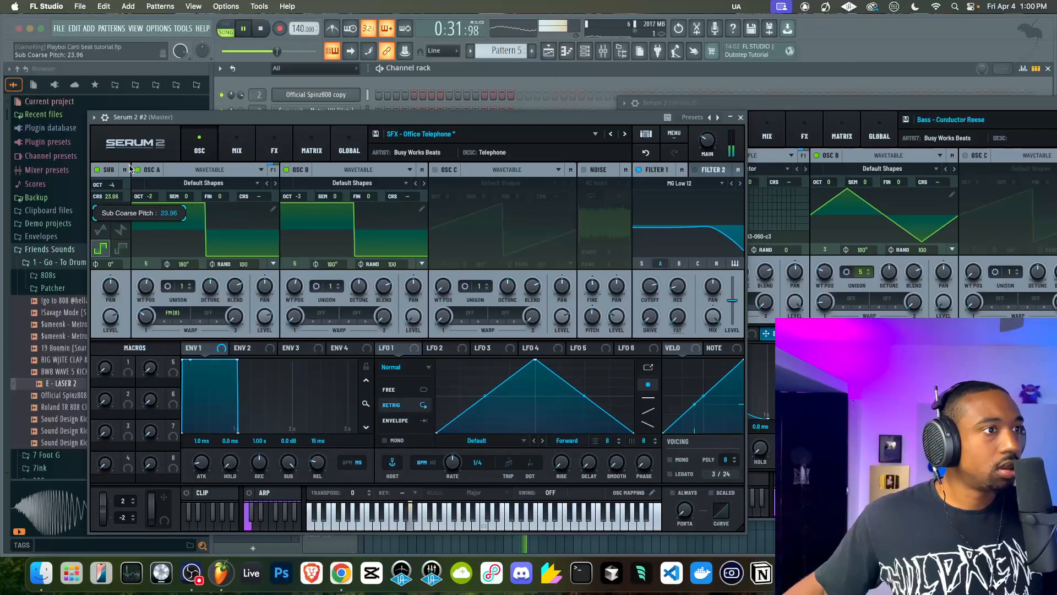
left_click_drag(114, 201, 114, 201)
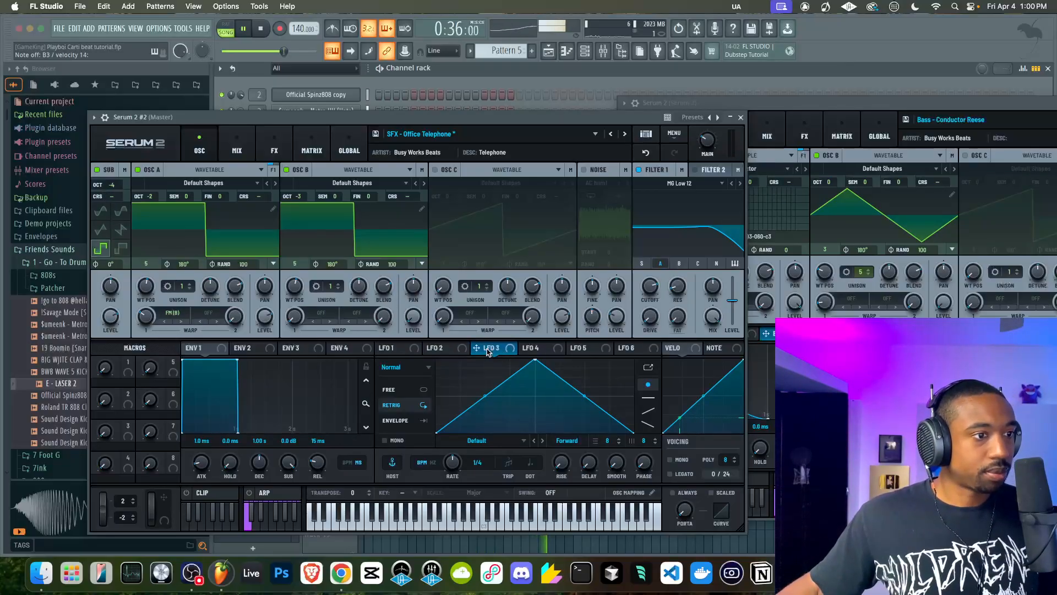
Route the Serum 2 #2 channel to mixer track 6 and lower its channel volume to 61%
left_click(741, 118)
double_click(367, 161)
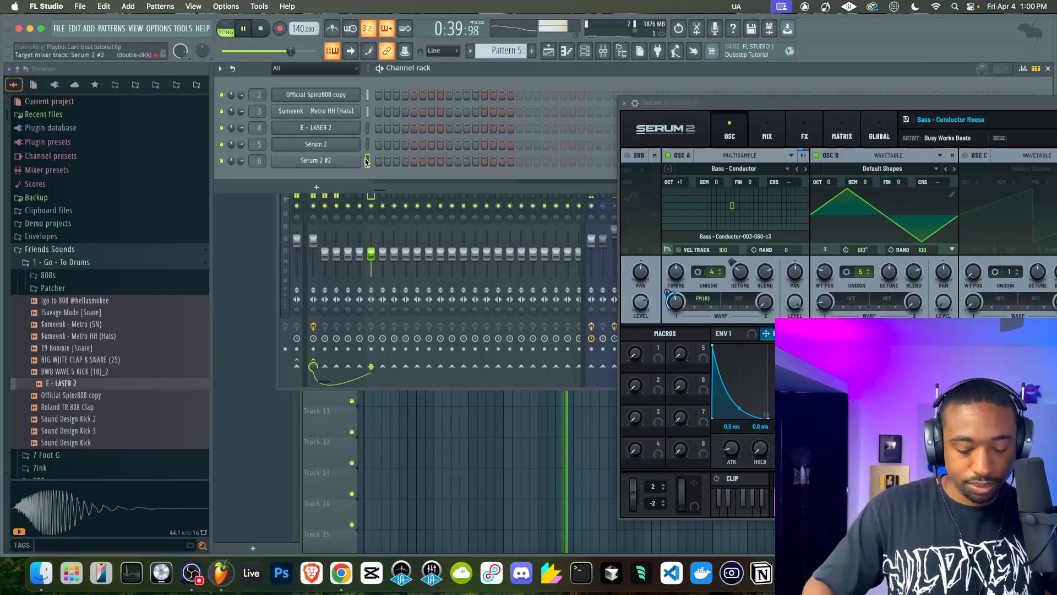
left_click_drag(240, 161, 240, 173)
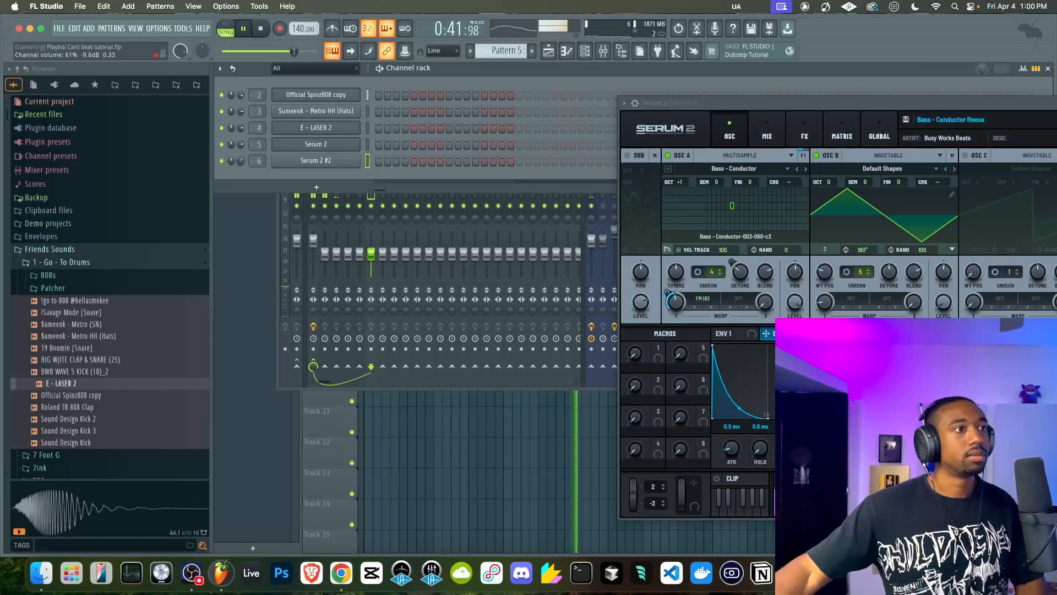
Try recording a Serum 2 #2 part into Pattern 5 over the song, clearing the plugin and mixer windows from view during the take
left_click(262, 29)
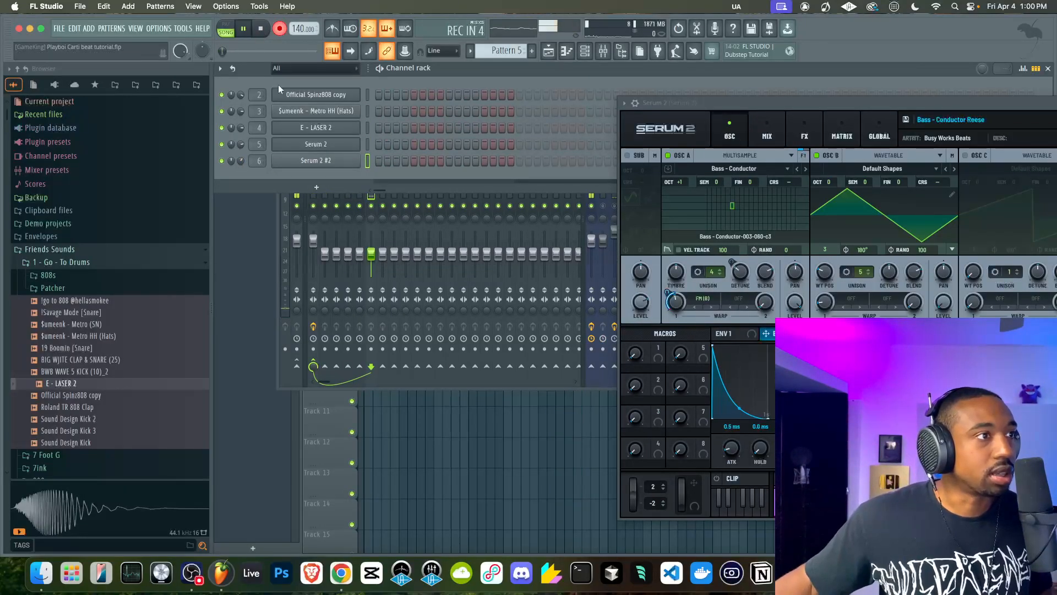
left_click(492, 457)
left_click_drag(795, 108, 582, 108)
left_click_drag(924, 108, 822, 108)
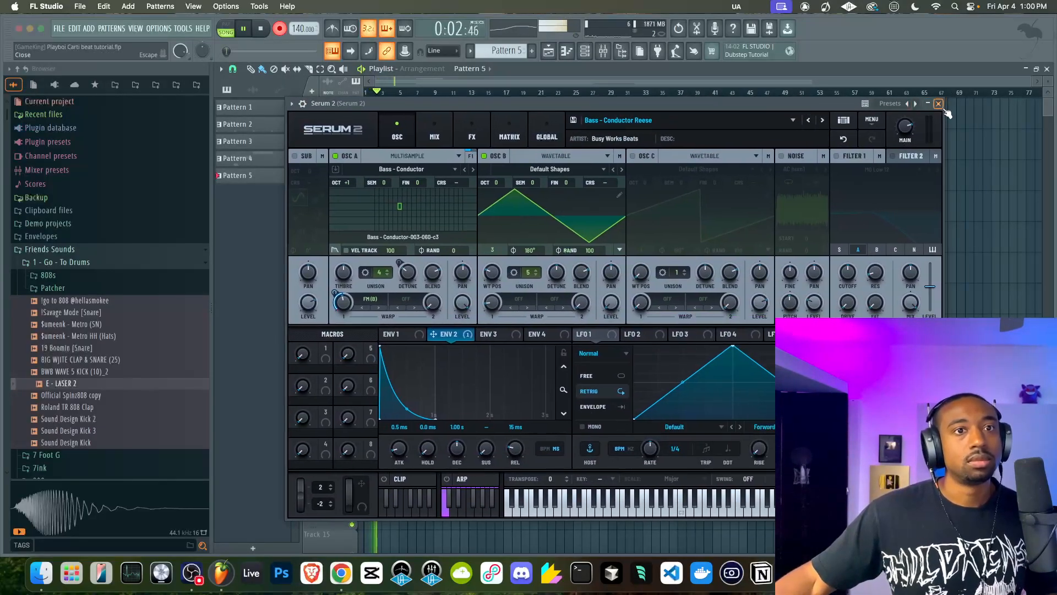
left_click(939, 104)
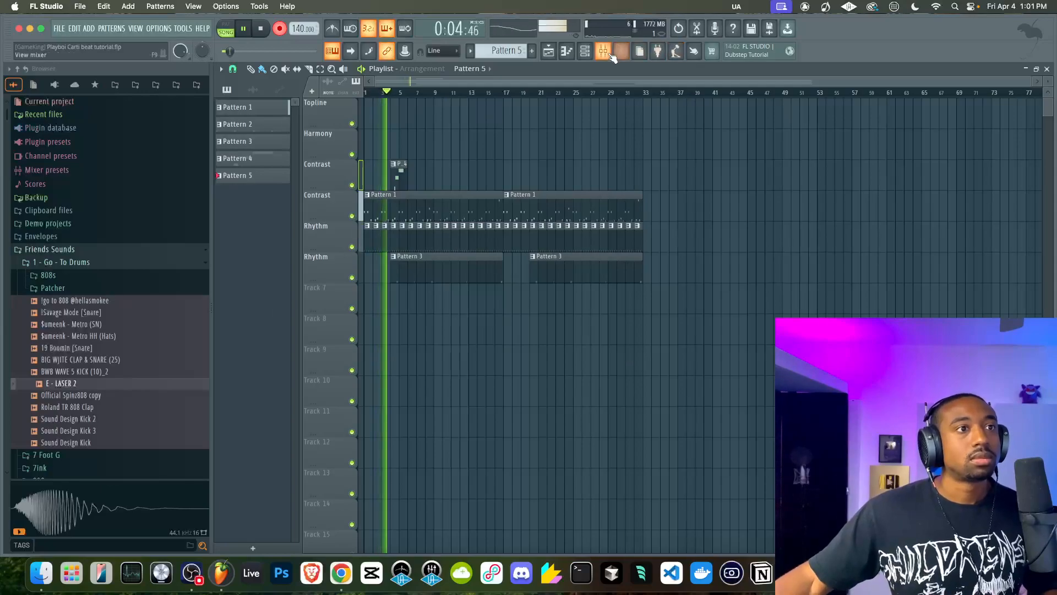
key("F9")
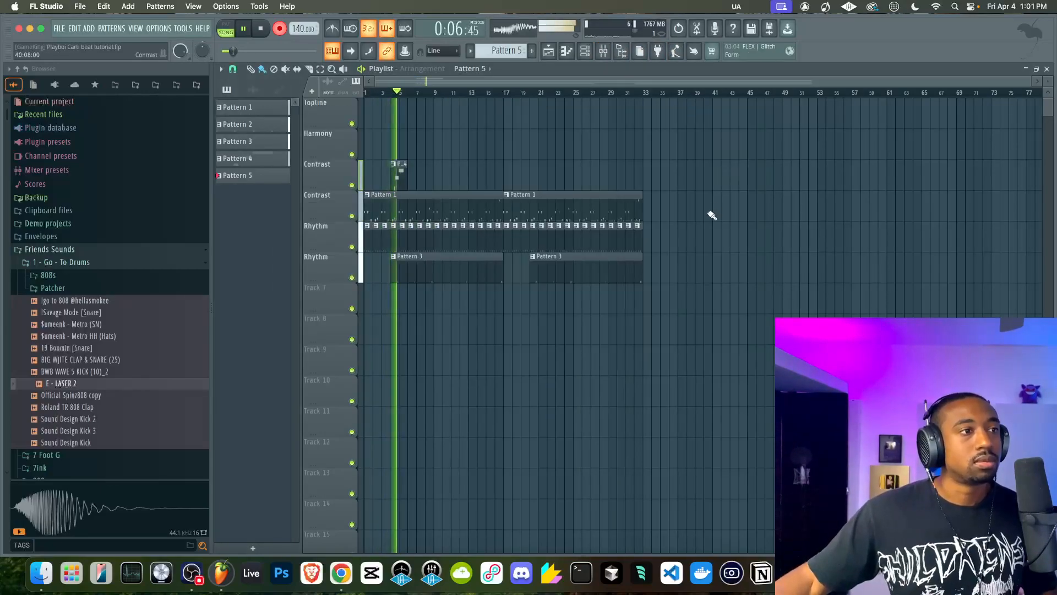
left_click(586, 52)
key("space")
left_click(605, 51)
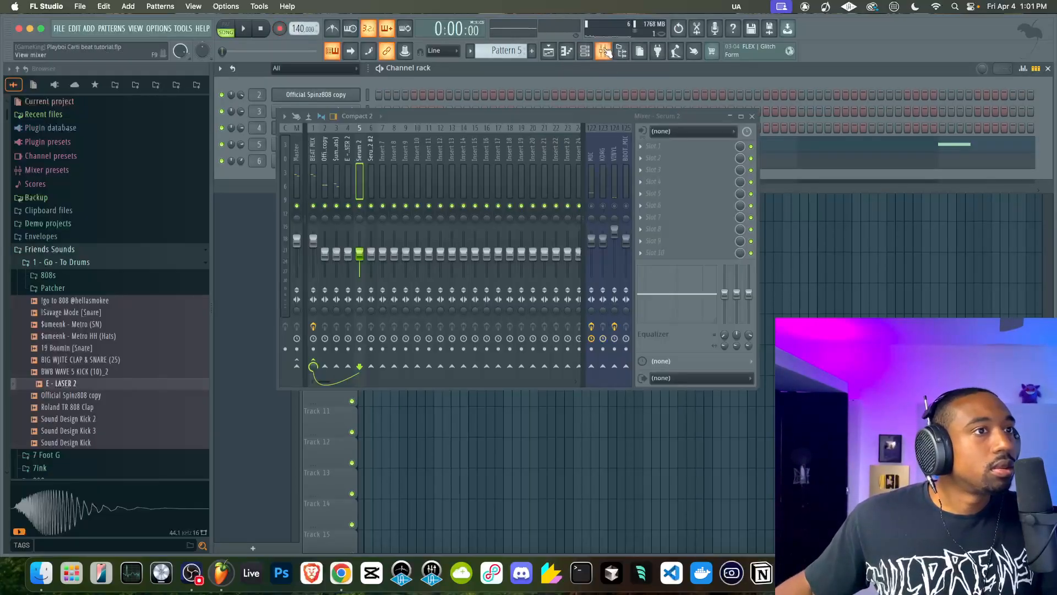
Delete the notes recorded on the Serum 2 and Serum 2 #2 channels of Pattern 5
left_click(752, 116)
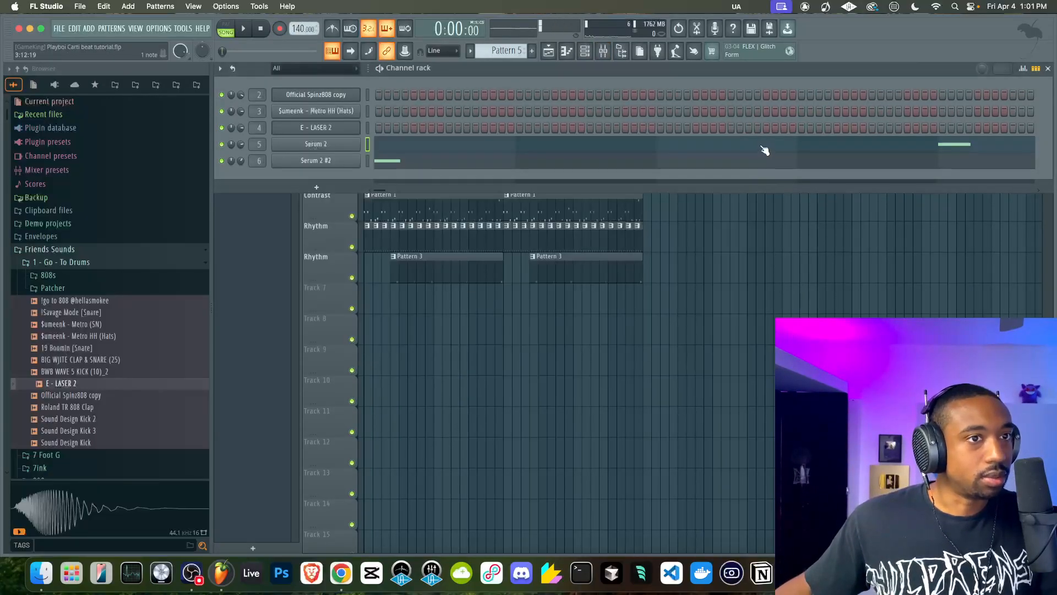
key("super+x")
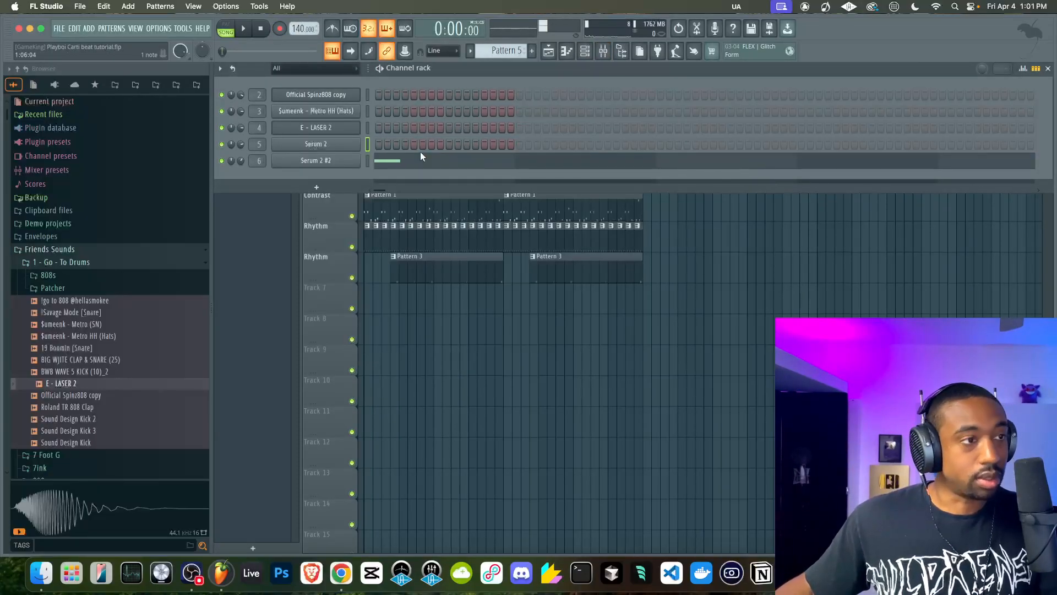
left_click(368, 160)
key("super+x")
Record a new Serum 2 #2 part into Pattern 5 from the song start, stopping around bar 5
left_click(282, 28)
right_click(470, 405)
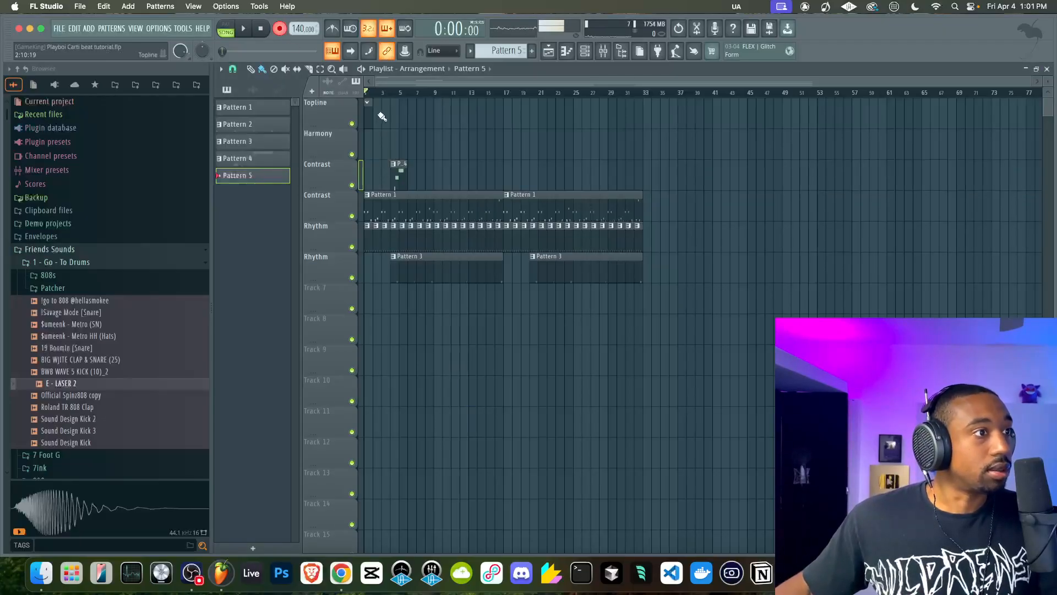
key("space")
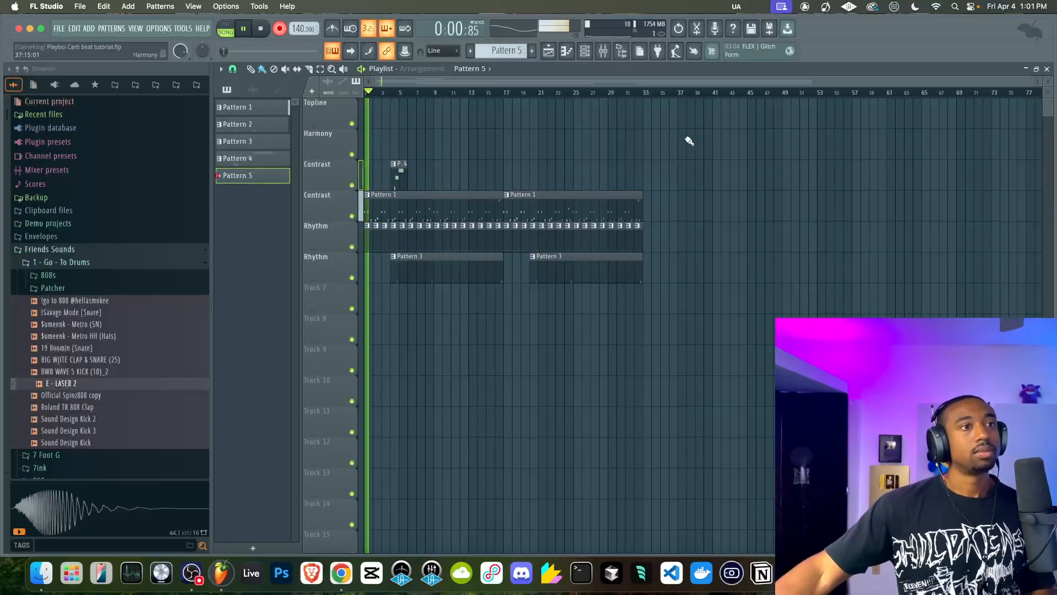
left_click(605, 53)
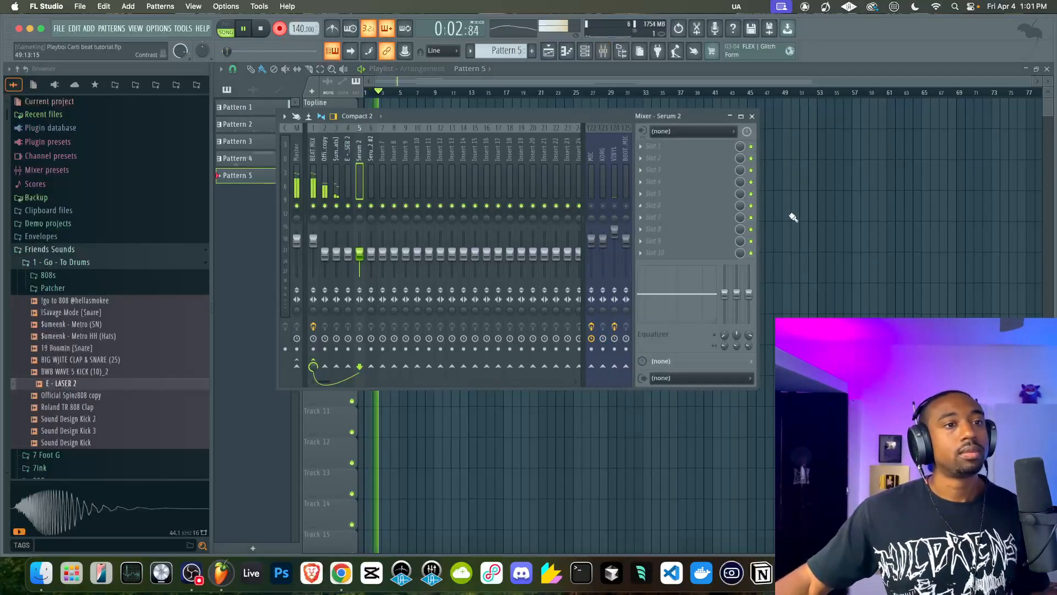
key("F9")
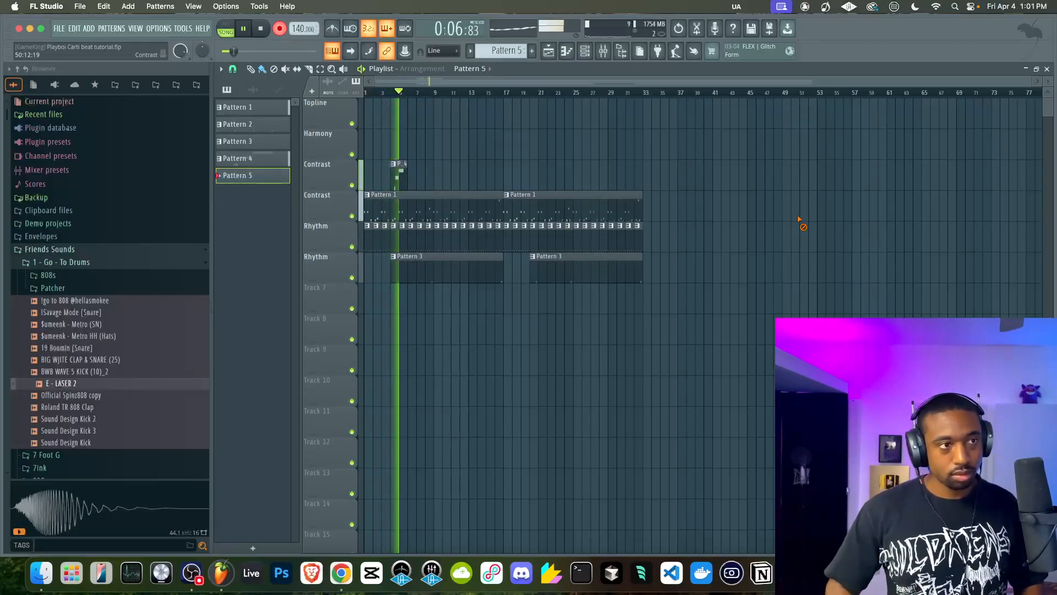
key("space")
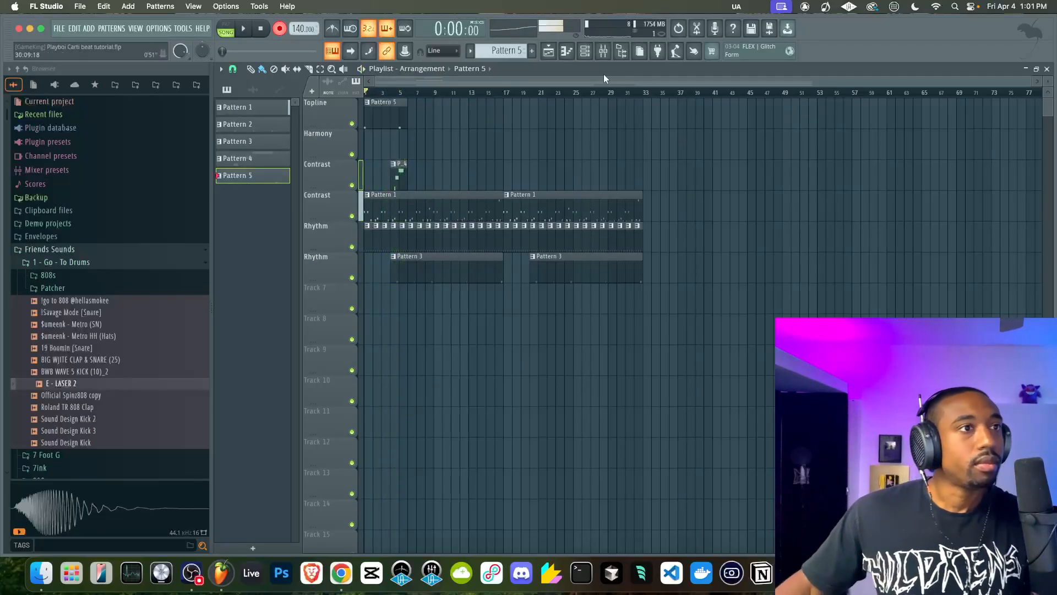
Check the recorded notes in the channel rack and move the Pattern 5 clip from the Topline track to Track 7 at bar 1
key("F9")
key("F9")
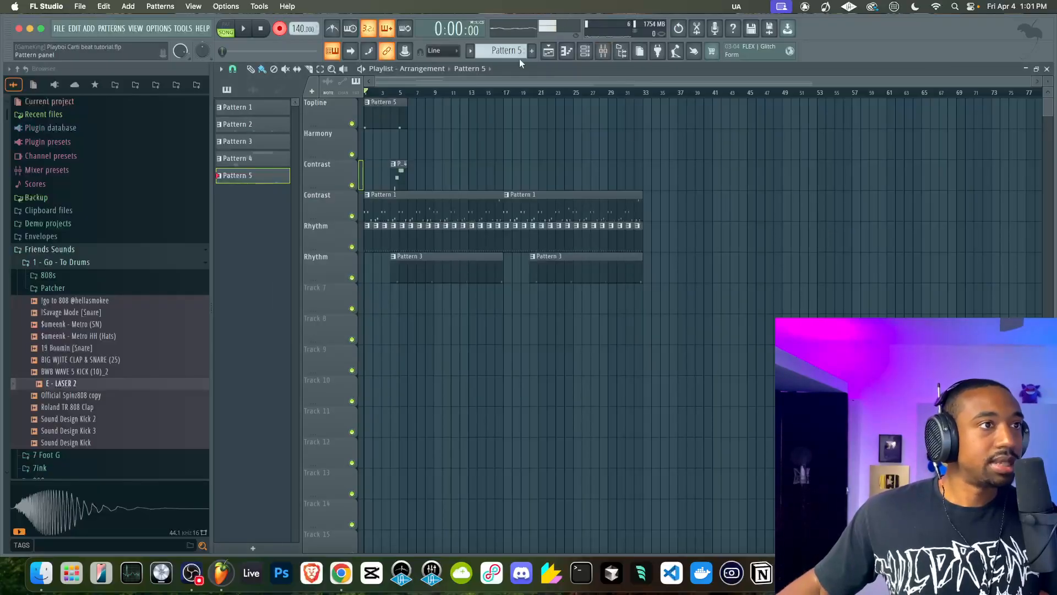
left_click(585, 55)
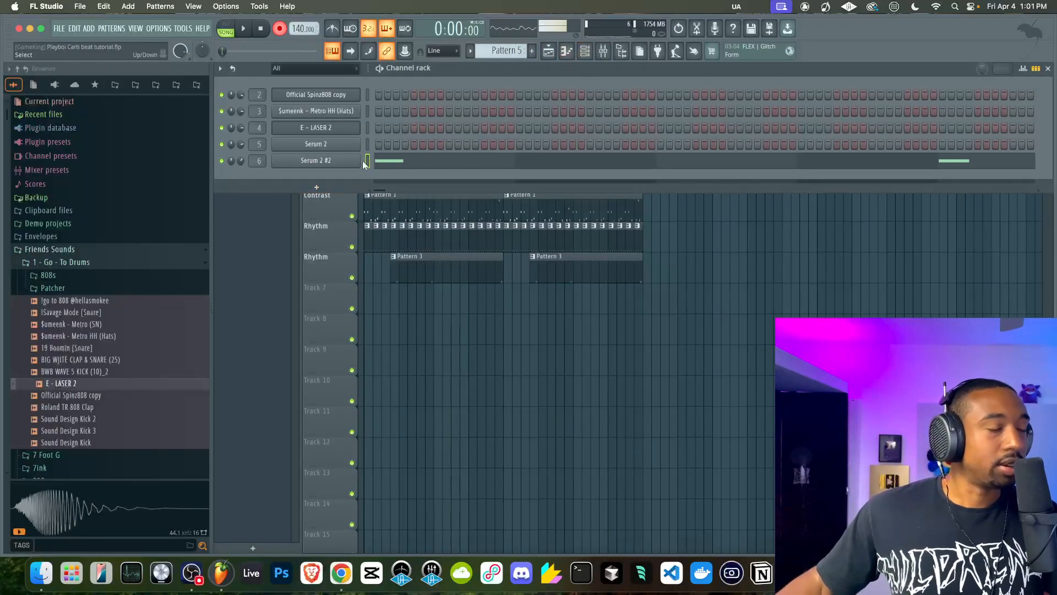
key("F6")
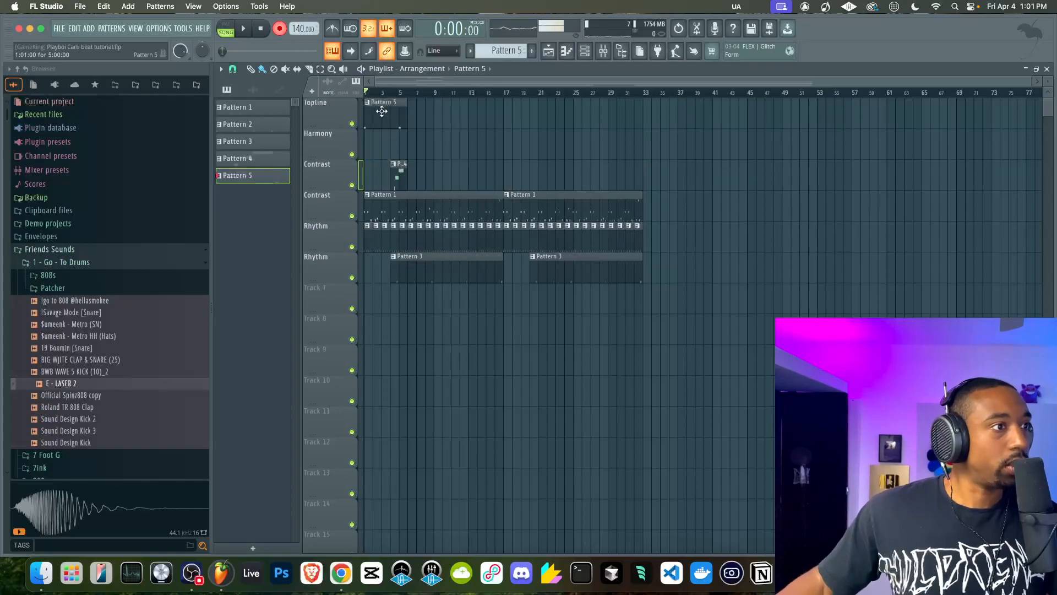
left_click_drag(382, 111, 374, 250)
left_click_drag(369, 292, 367, 300)
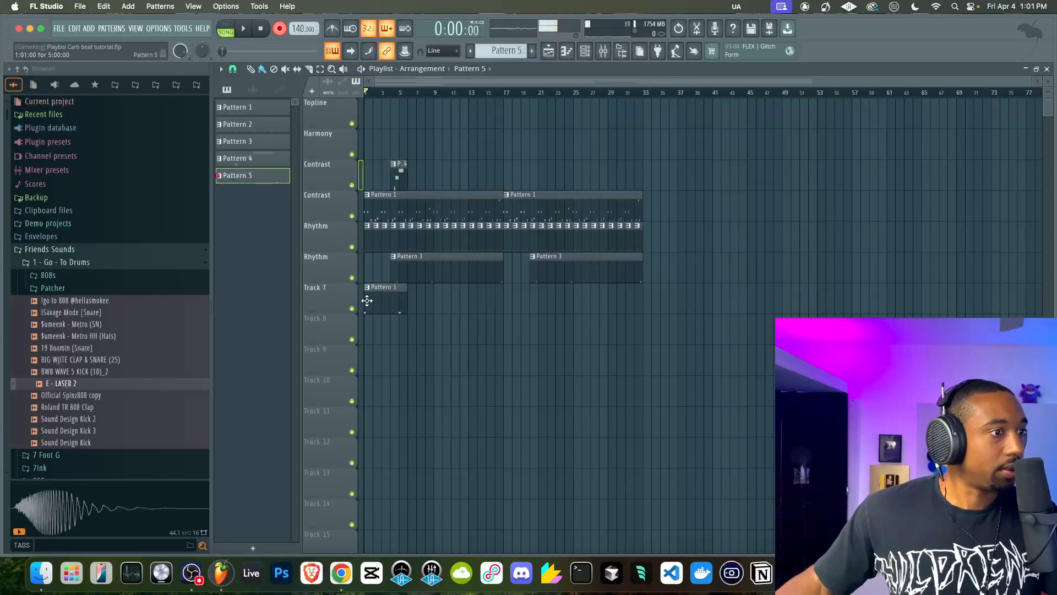
Create Pattern 6 and add a Toxic Biohazard instrument channel
left_click(585, 51)
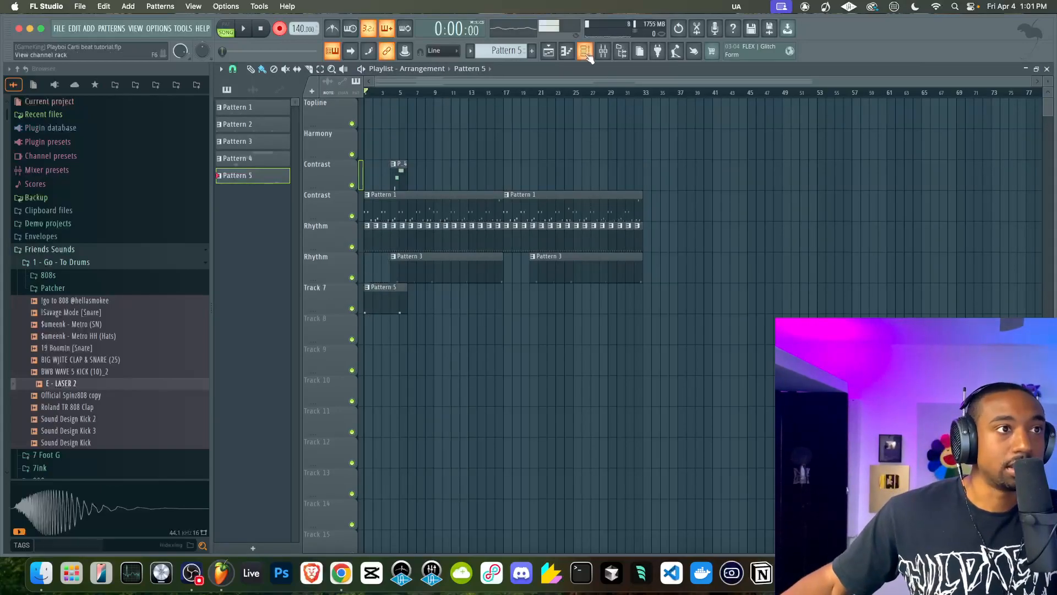
left_click(532, 51)
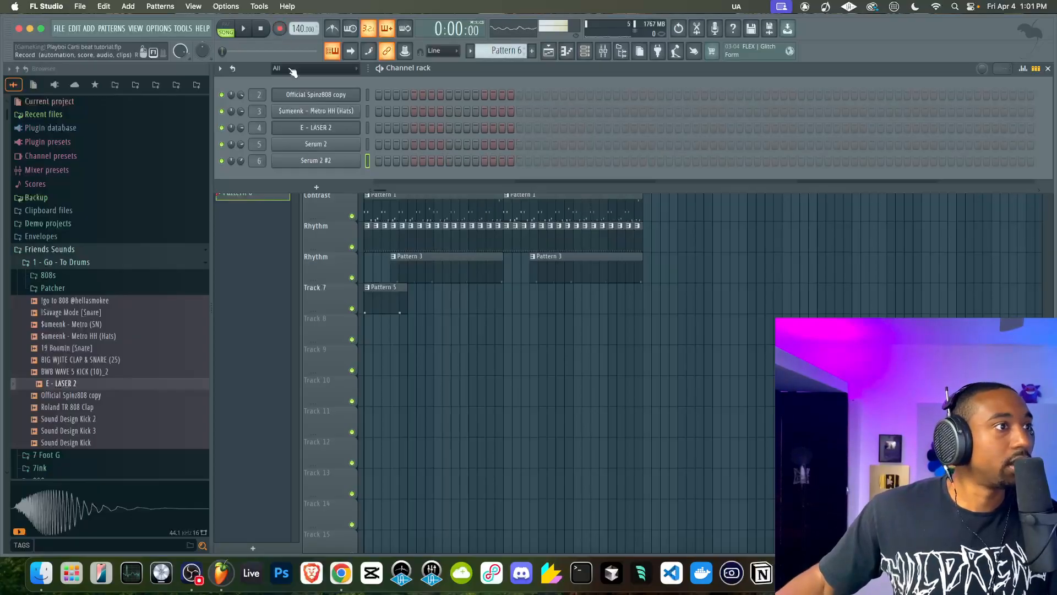
left_click(316, 188)
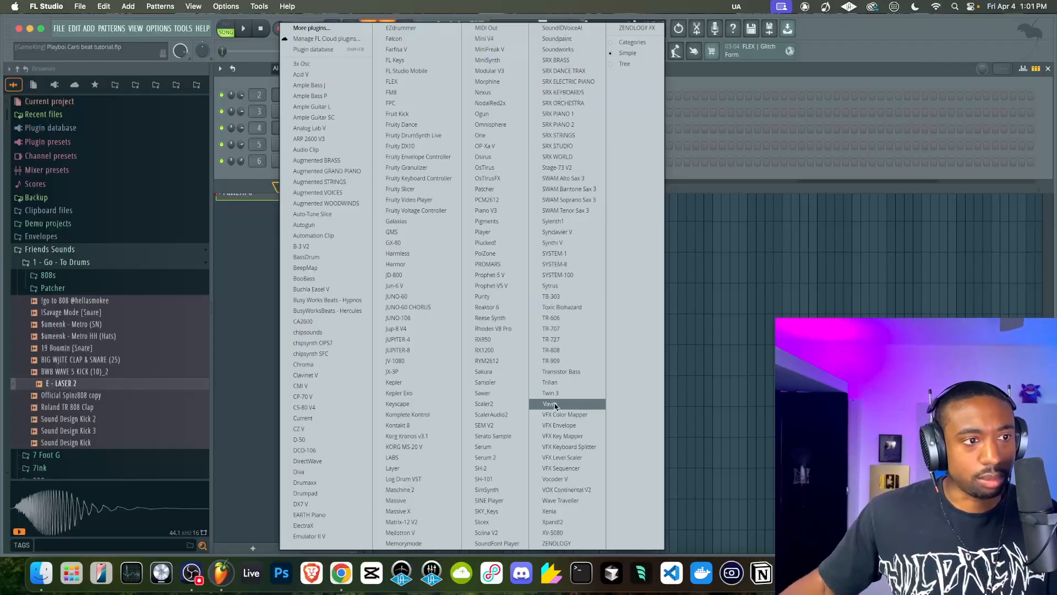
left_click(570, 307)
left_click_drag(547, 193, 446, 81)
Load the Alarma preset from Toxic Biohazard's presets library
left_click(460, 109)
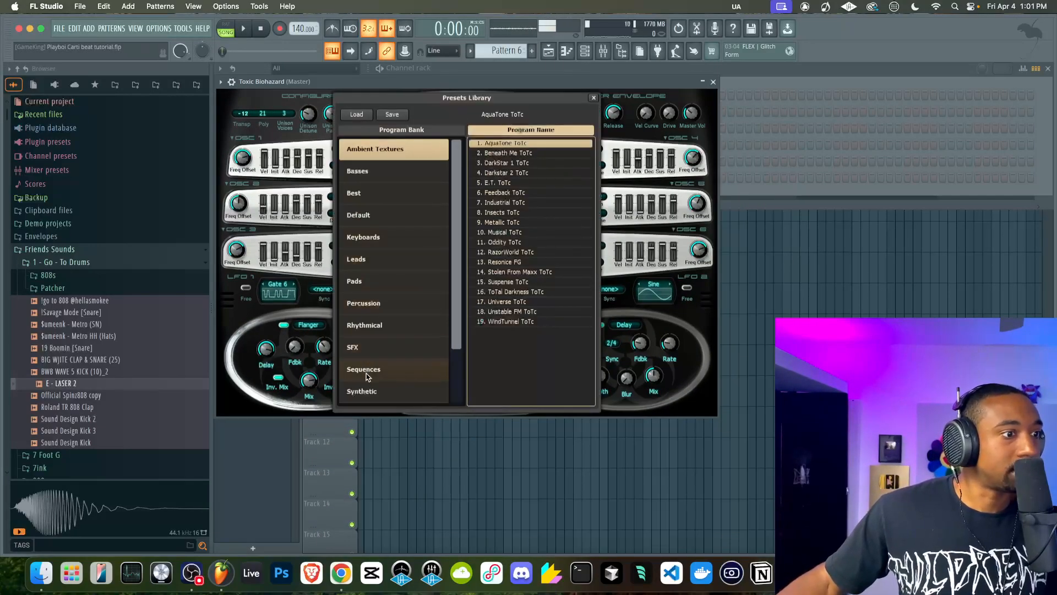
left_click(374, 391)
left_click(492, 145)
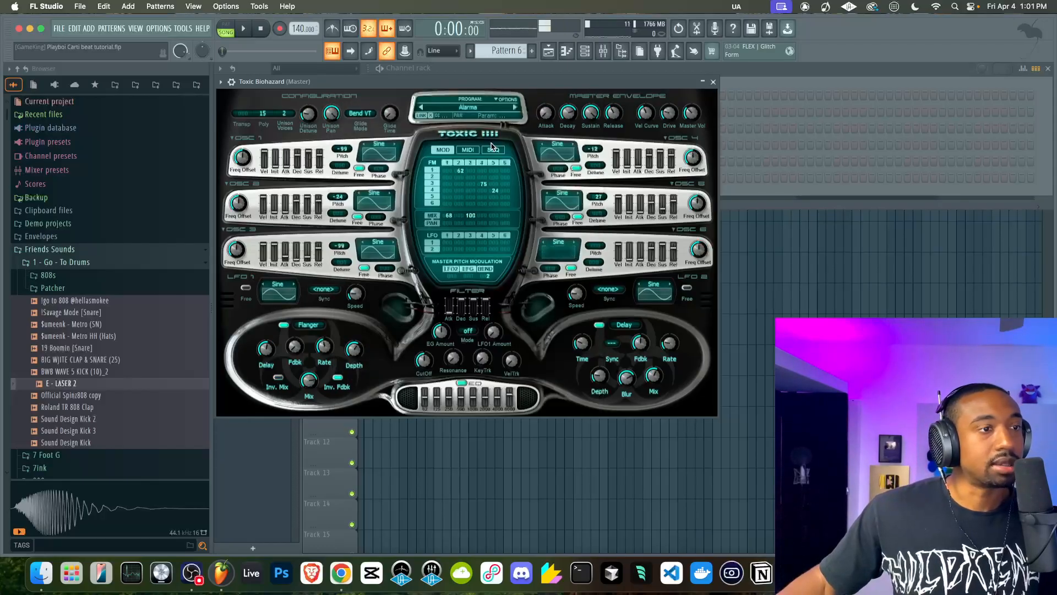
Route the Toxic Biohazard channel to its own free mixer track and reopen the plugin window
left_click(714, 83)
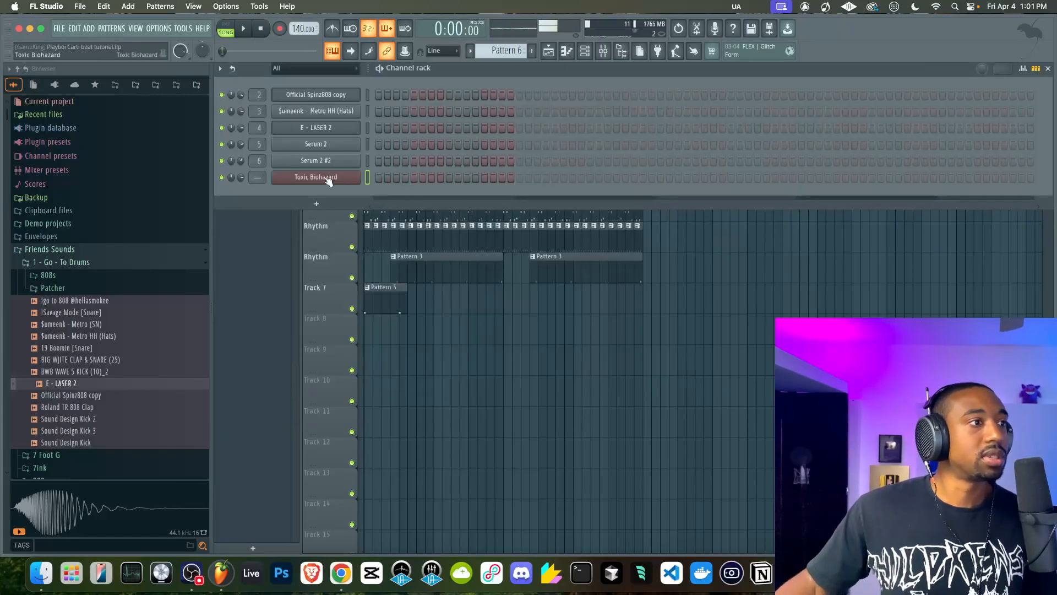
key("super+l")
left_click(296, 182)
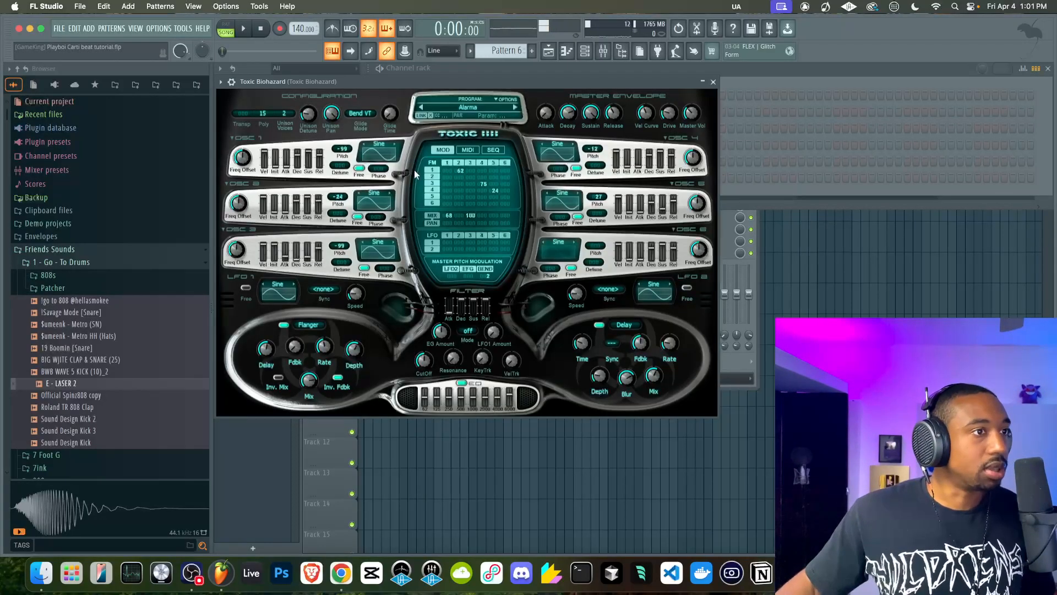
Step forward from Alarma in Toxic Biohazard's program list, auditioning each preset, and settle on Greasy
left_click(516, 108)
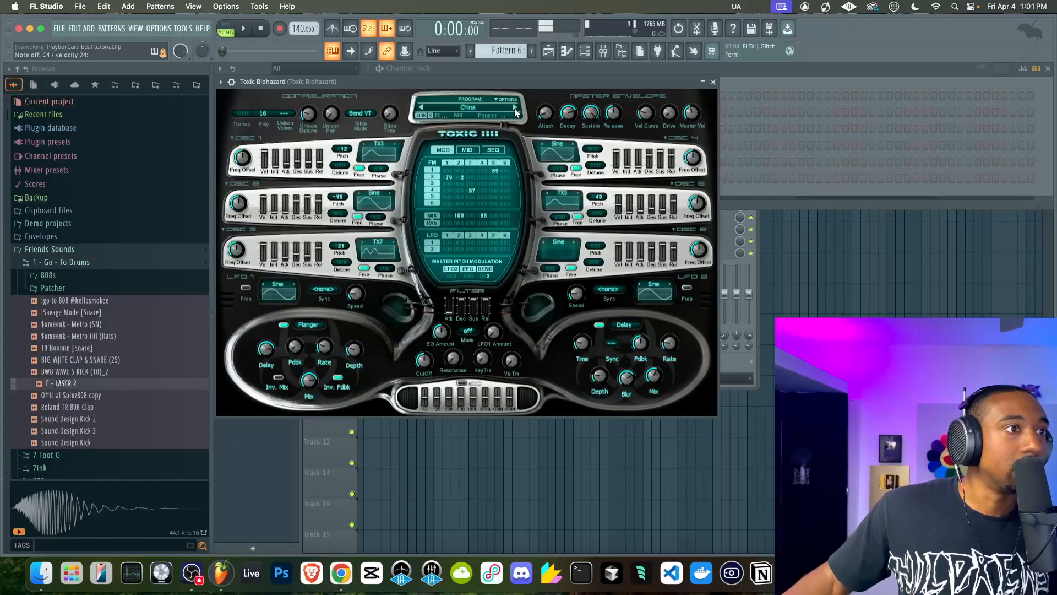
left_click(515, 107)
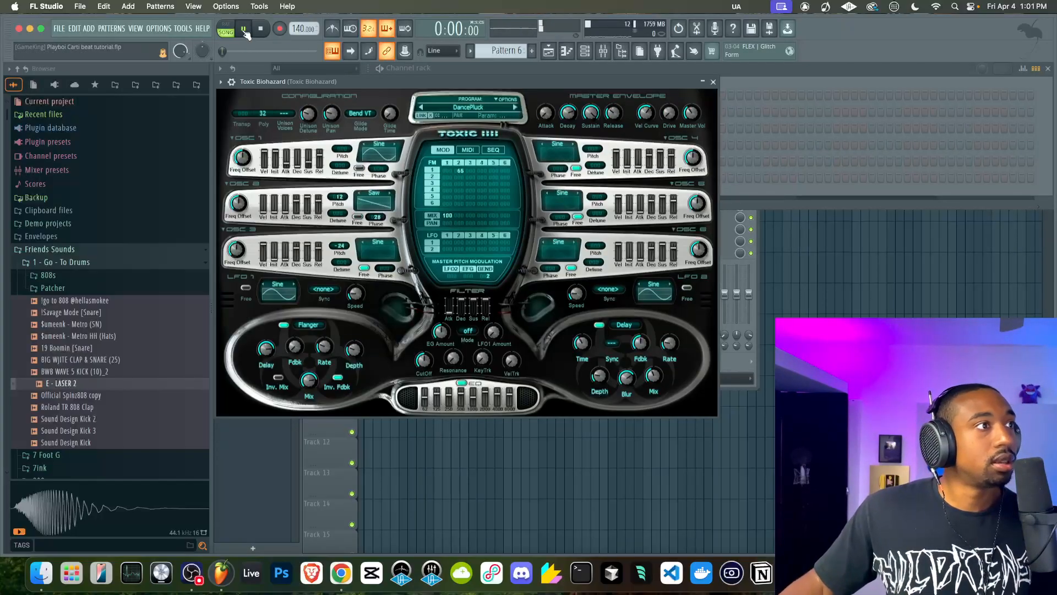
left_click(515, 108)
left_click(515, 108)
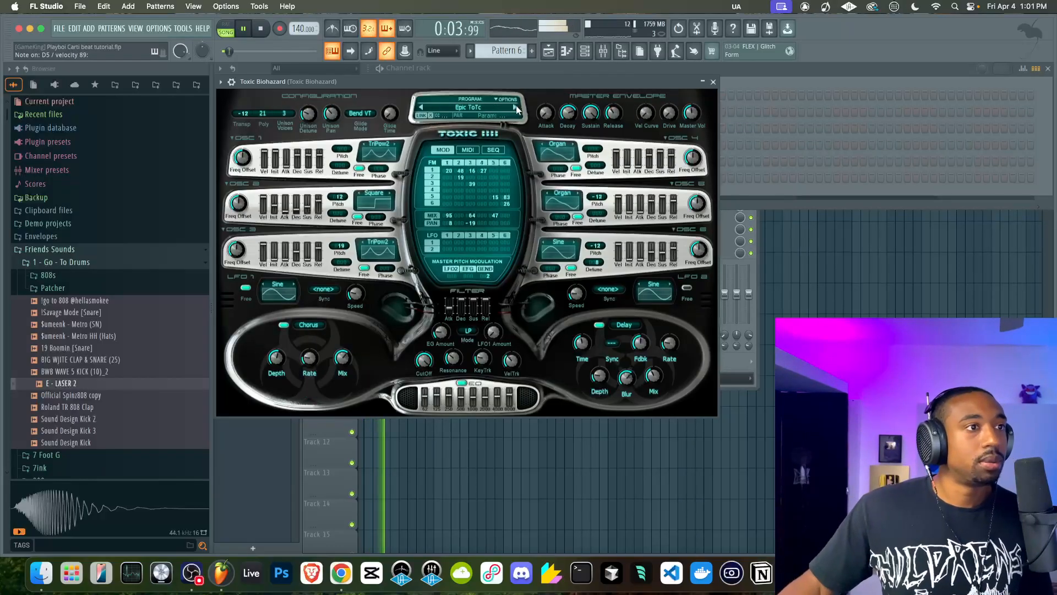
left_click(515, 107)
left_click(516, 108)
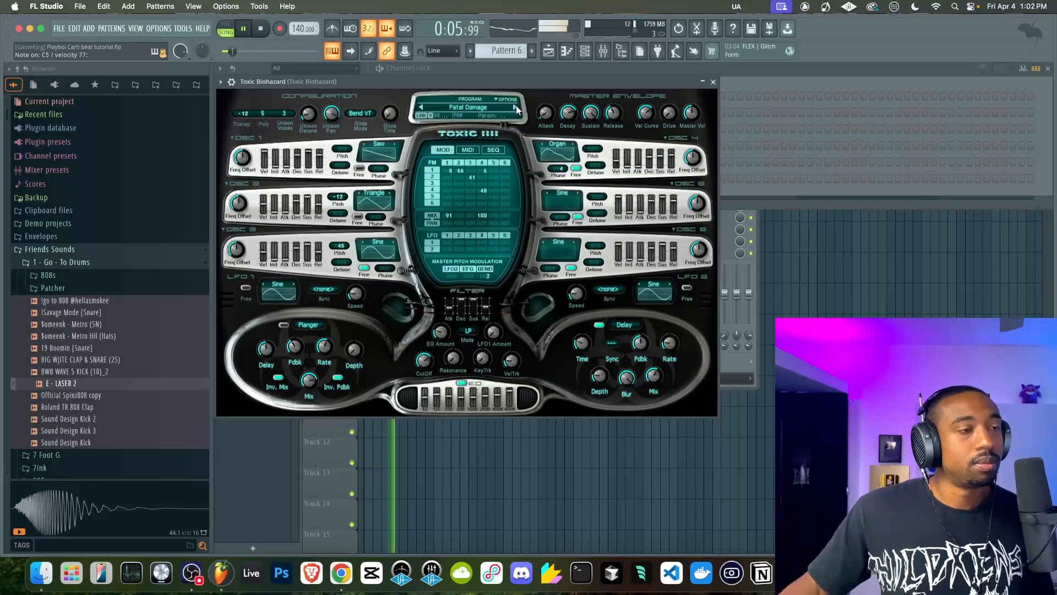
left_click(515, 108)
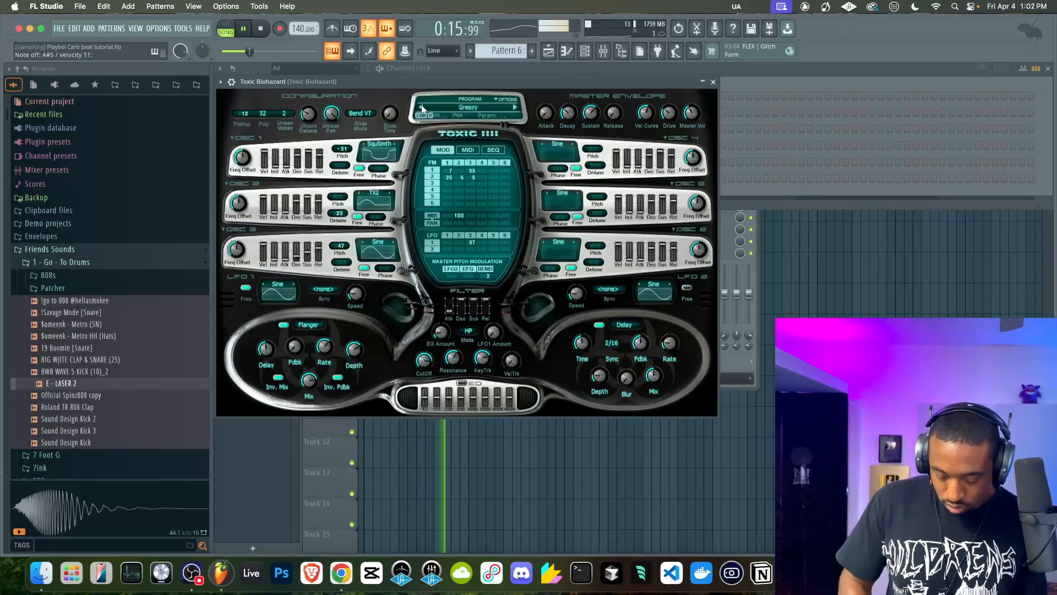
Close Toxic Biohazard, restart from the beginning with recording armed, and record its melody into Pattern 6
left_click(713, 82)
left_click(263, 29)
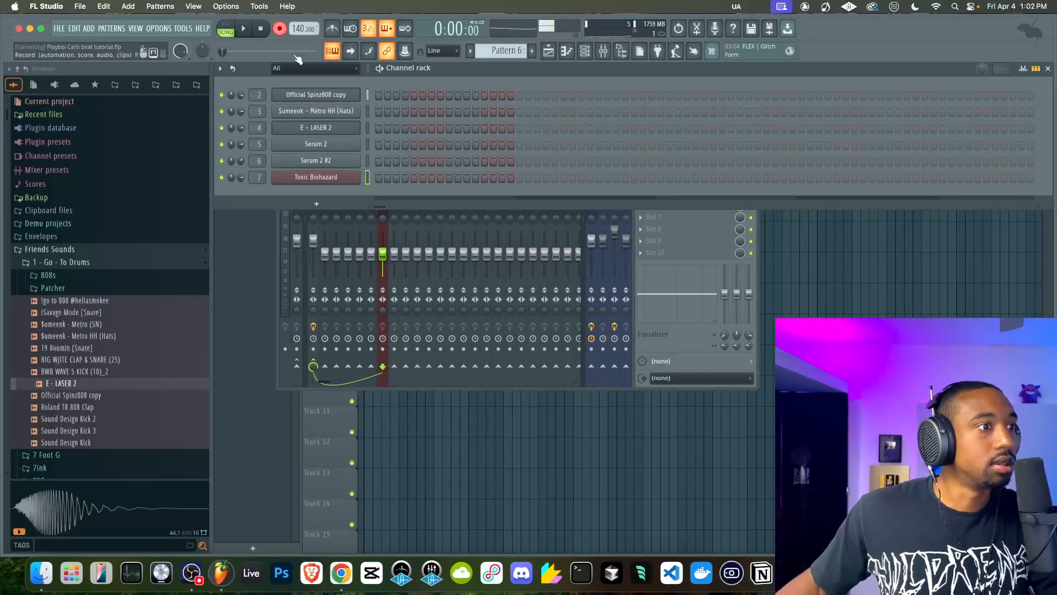
left_click(509, 411)
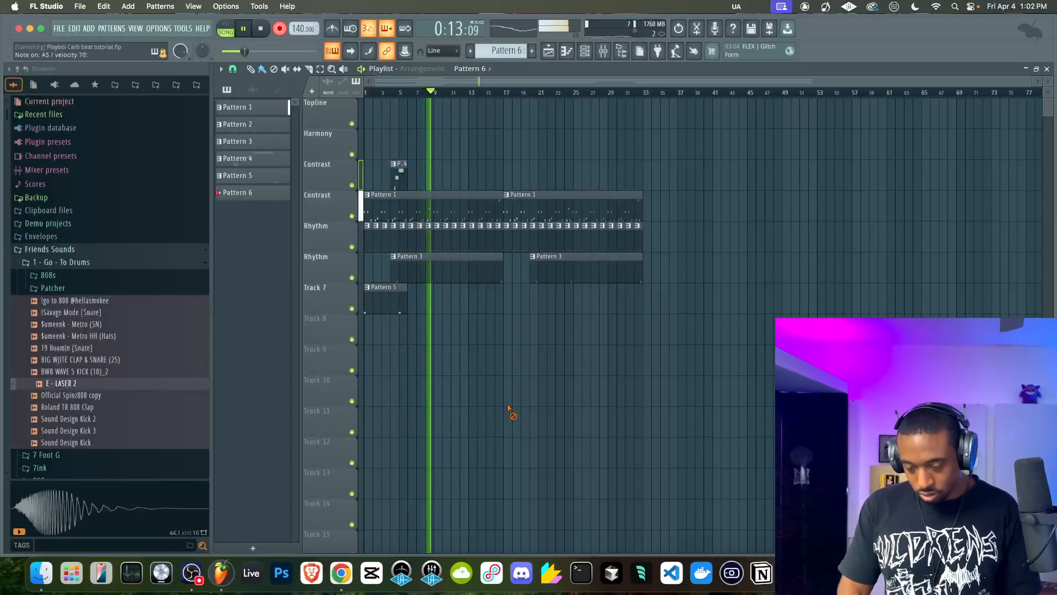
key("space")
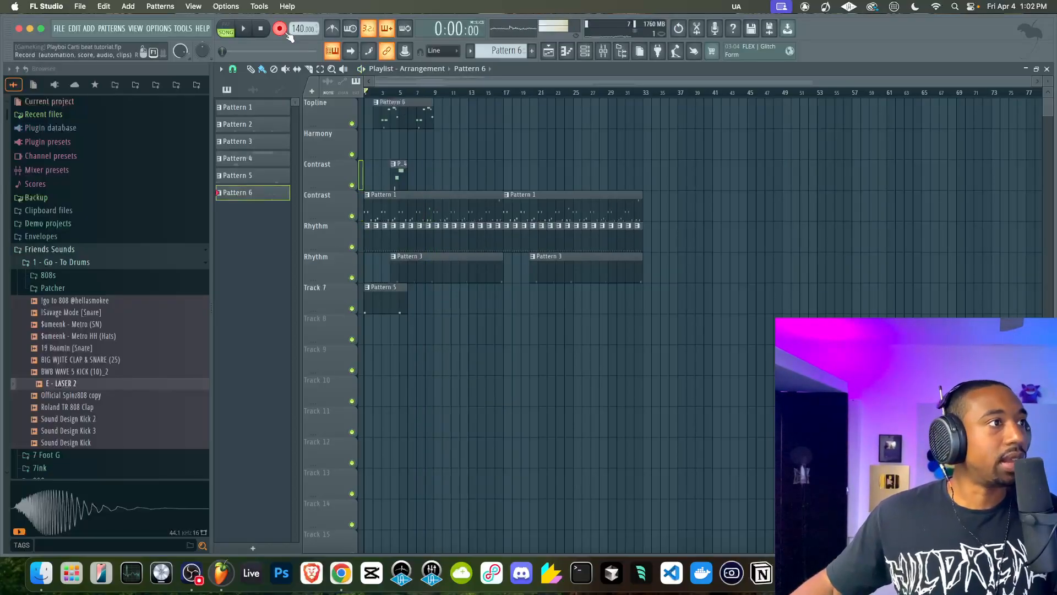
Insert a playlist track above the Contrast track holding Pattern 1 and name the new track Contrast
right_click(345, 196)
left_click(355, 442)
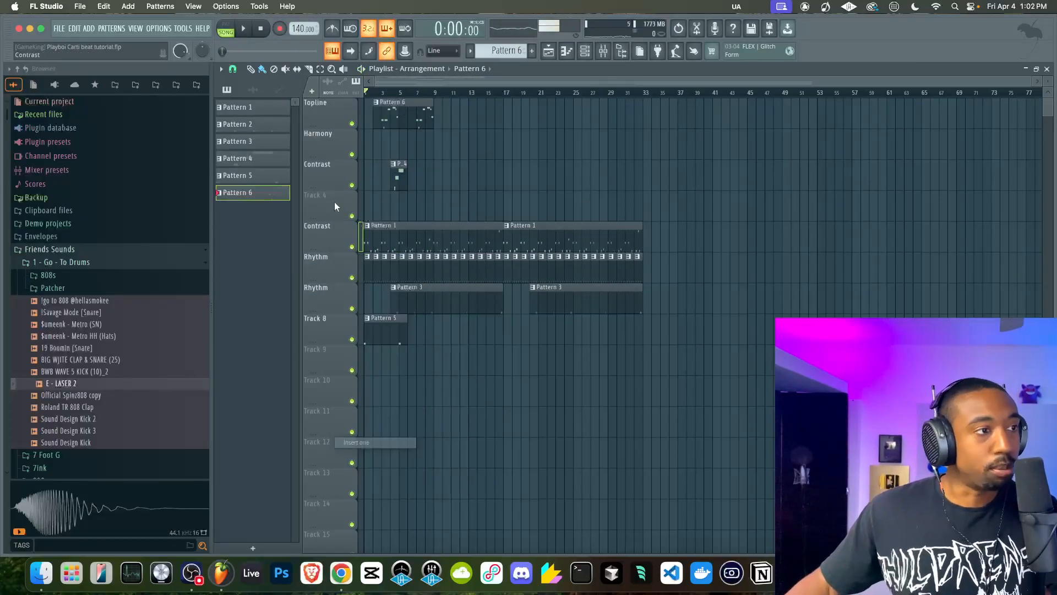
right_click(333, 202)
key("F2")
type("Cont")
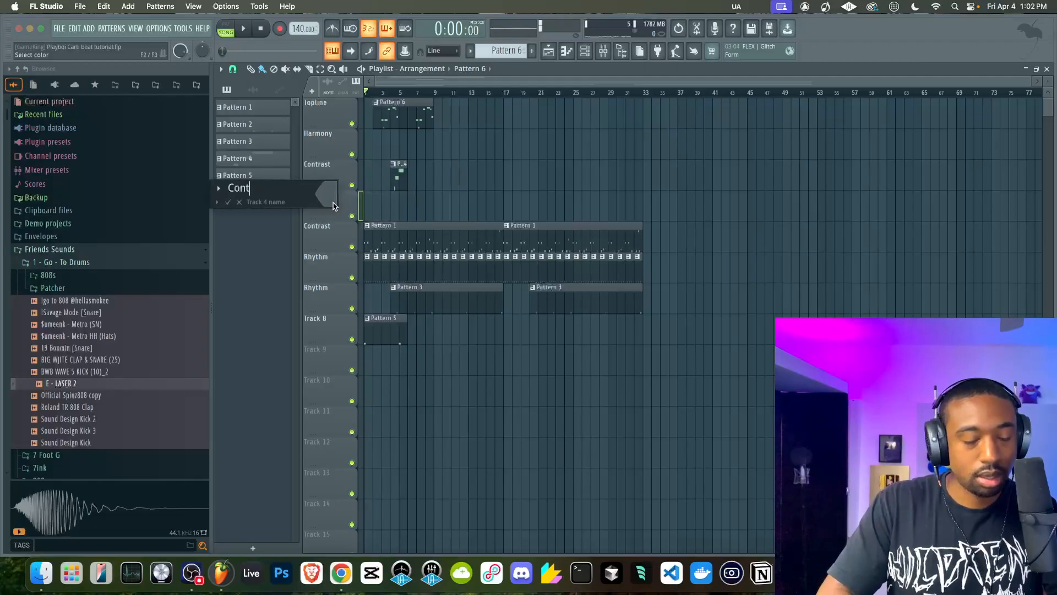
type("rast")
key("Return")
Move the Pattern 6 clip down from Topline to the new Contrast track and place a second copy at bar 10
left_click(403, 116, "super")
key("shift+Down")
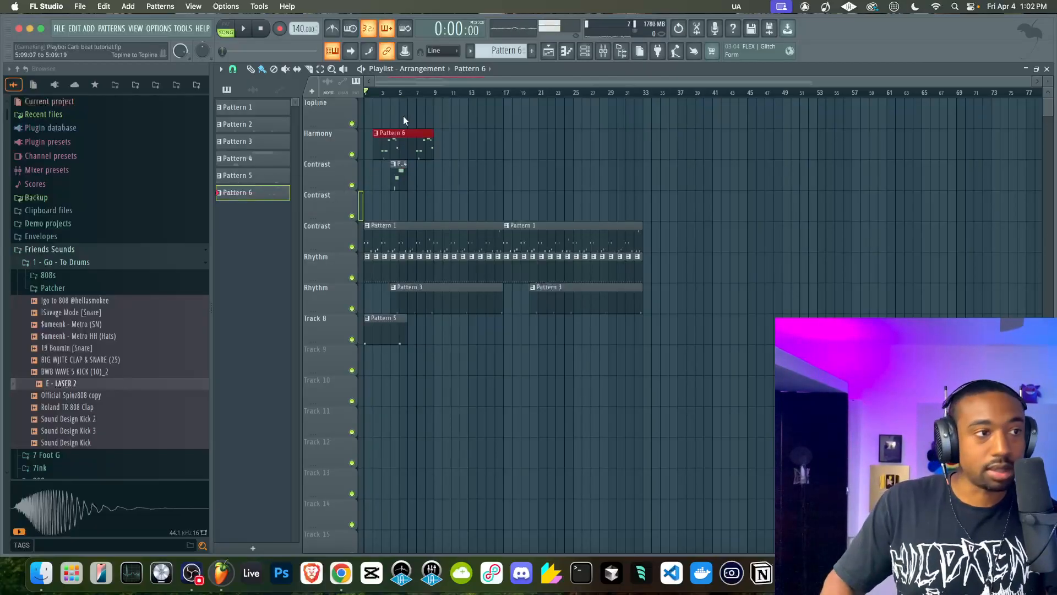
key("shift+Down")
key("space")
left_click_drag(413, 212, 480, 179)
left_click(478, 179, "super")
Lower the fader of the MIC track in the mixer during playback, then close the mixer
left_click(603, 51)
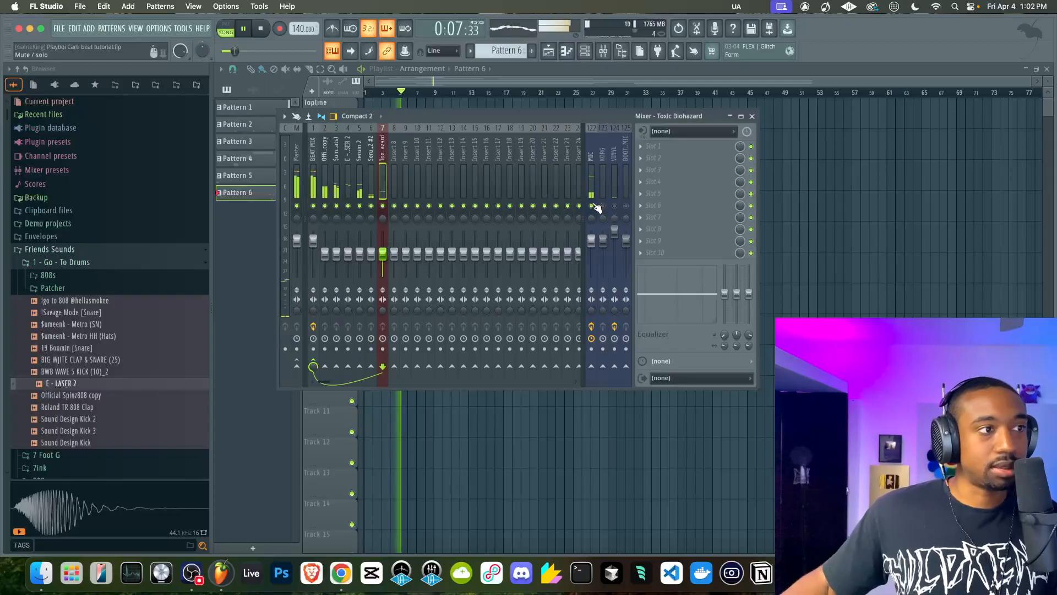
left_click_drag(591, 237, 591, 276)
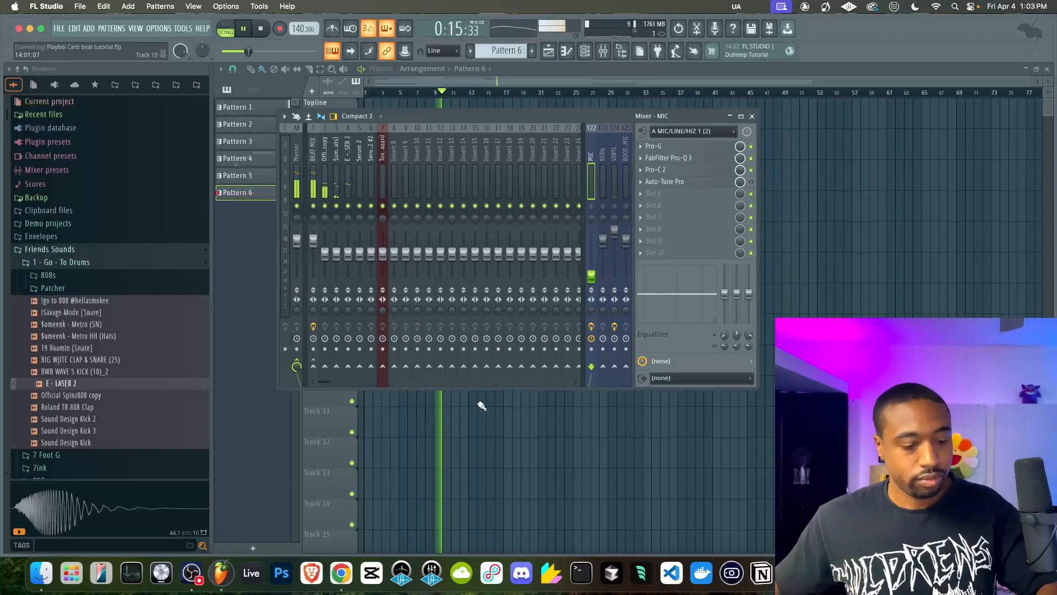
key("F9")
Duplicate the two Pattern 6 clips so they repeat up to bar 33, and quick-quantize the pattern's Toxic Biohazard notes
left_click_drag(493, 161, 391, 215)
key("ctrl+b")
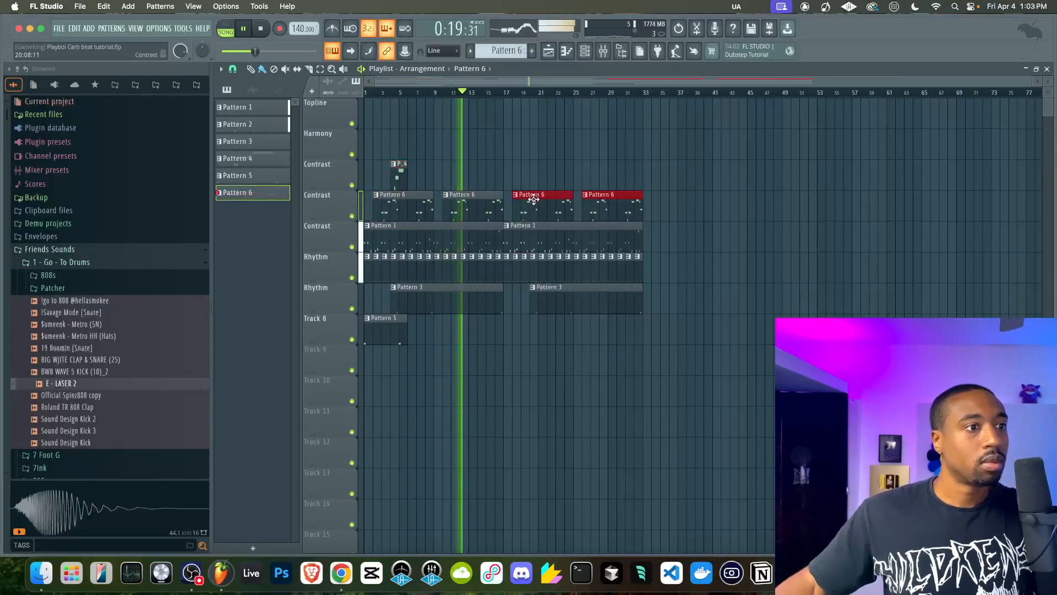
double_click(543, 206)
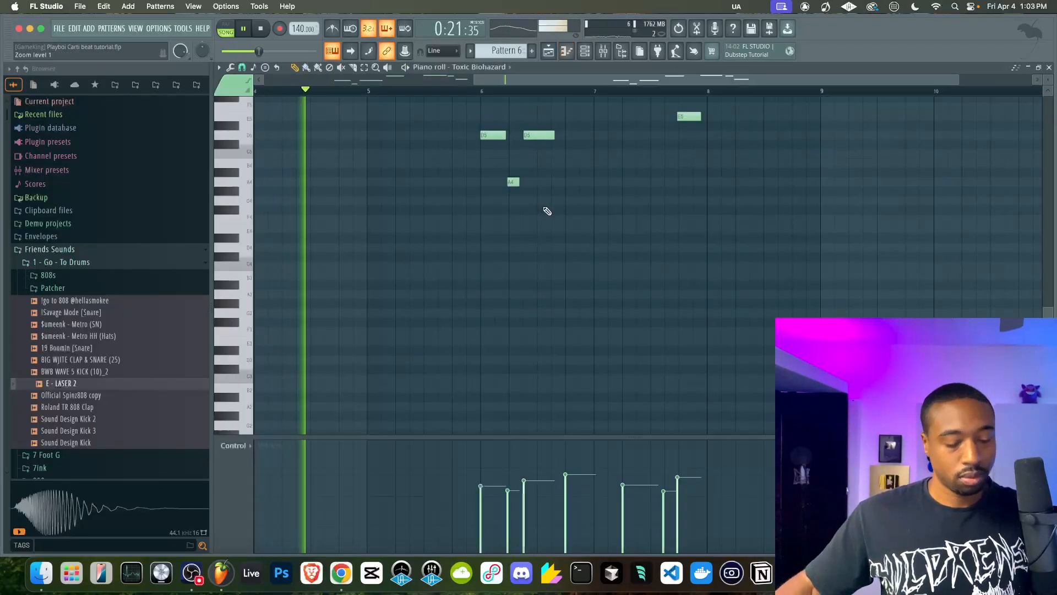
key("alt+q")
key("Return")
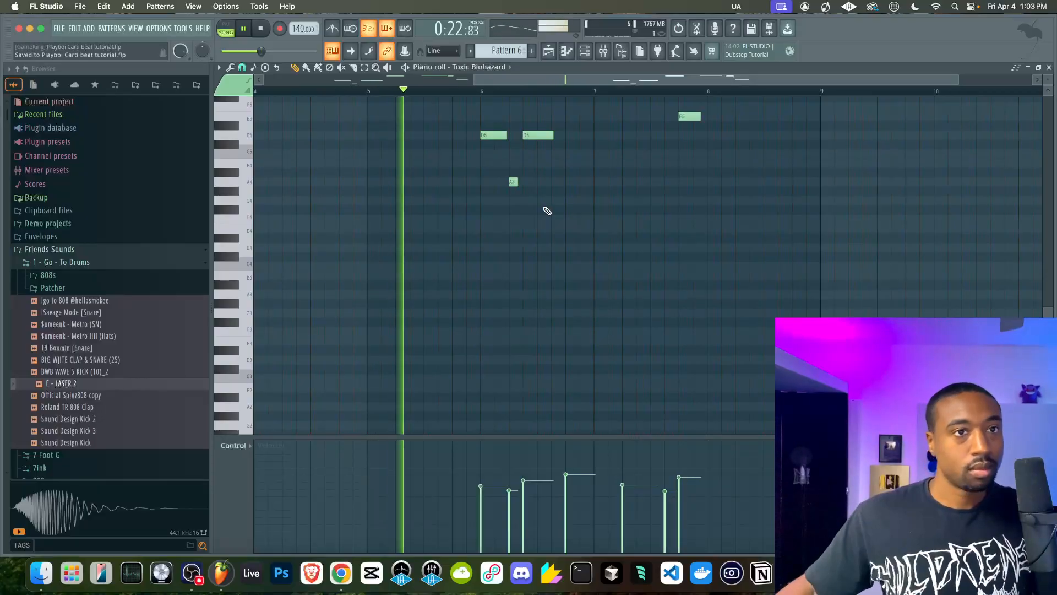
left_click(1049, 67)
Create Pattern 7 and add a Morphine instrument channel
left_click(585, 51)
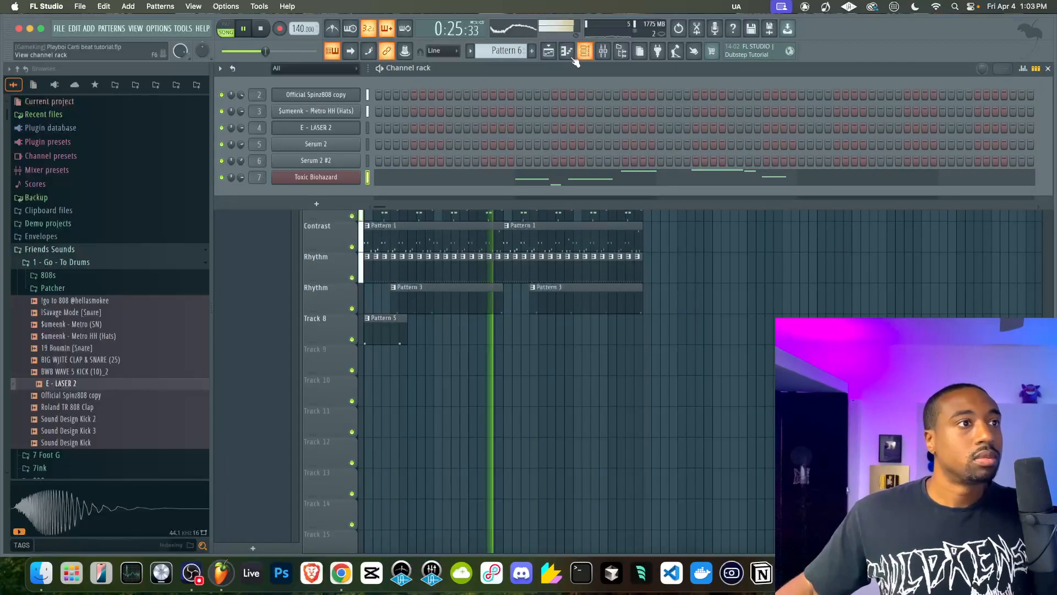
key("F4")
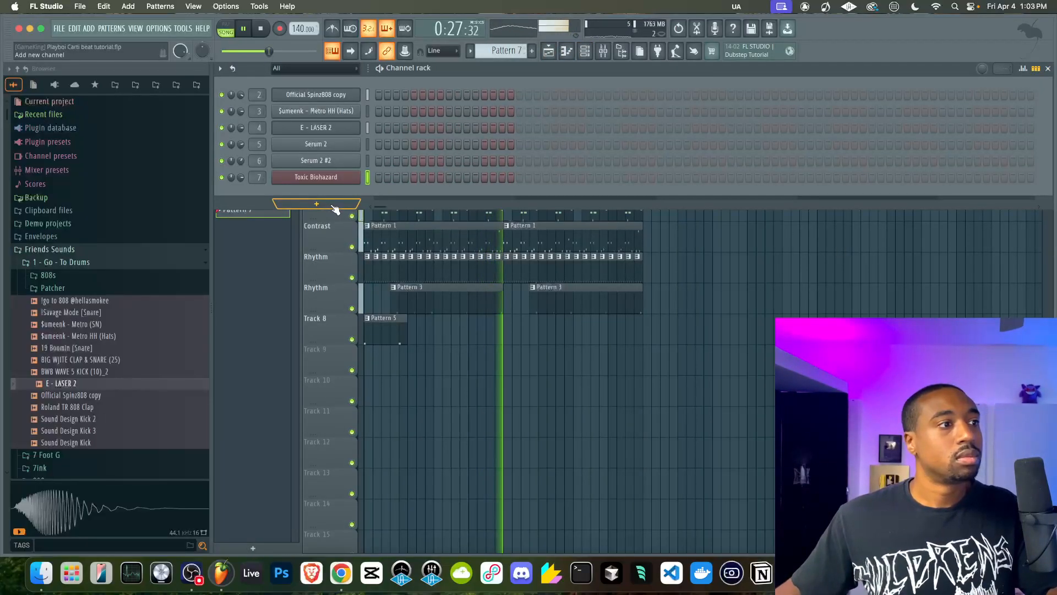
left_click(316, 204)
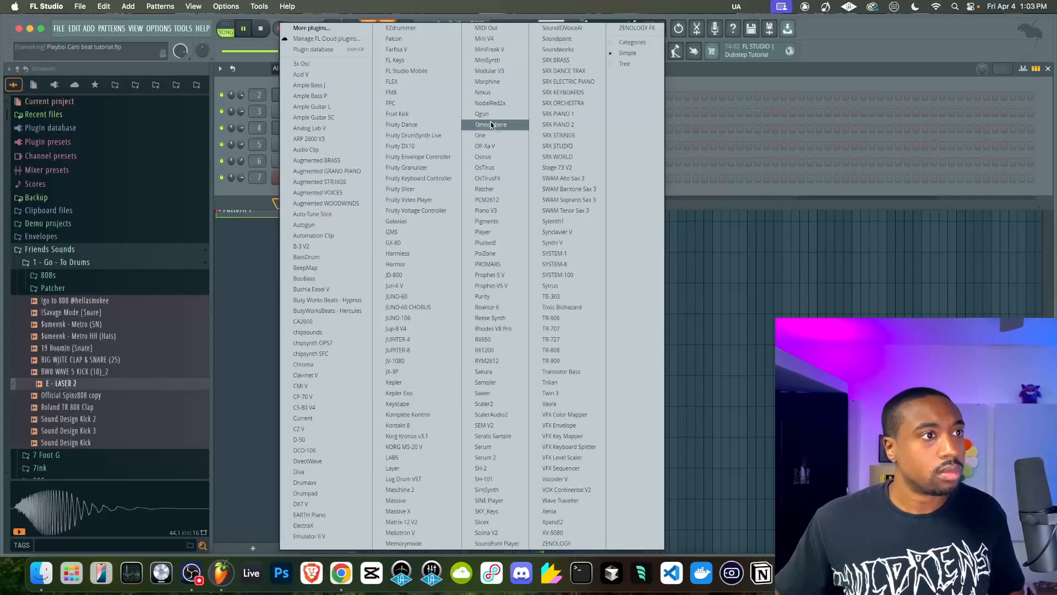
left_click(488, 83)
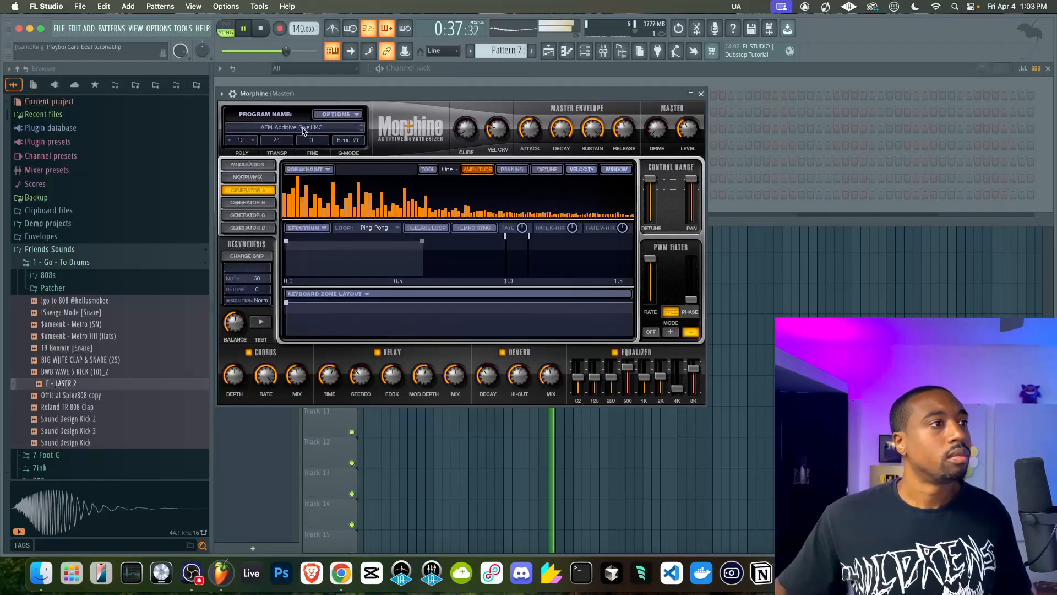
Audition the Leads bank in Morphine's presets library and load LED Claster's Circus FG
left_click(330, 118)
left_click(380, 314)
left_click(380, 337)
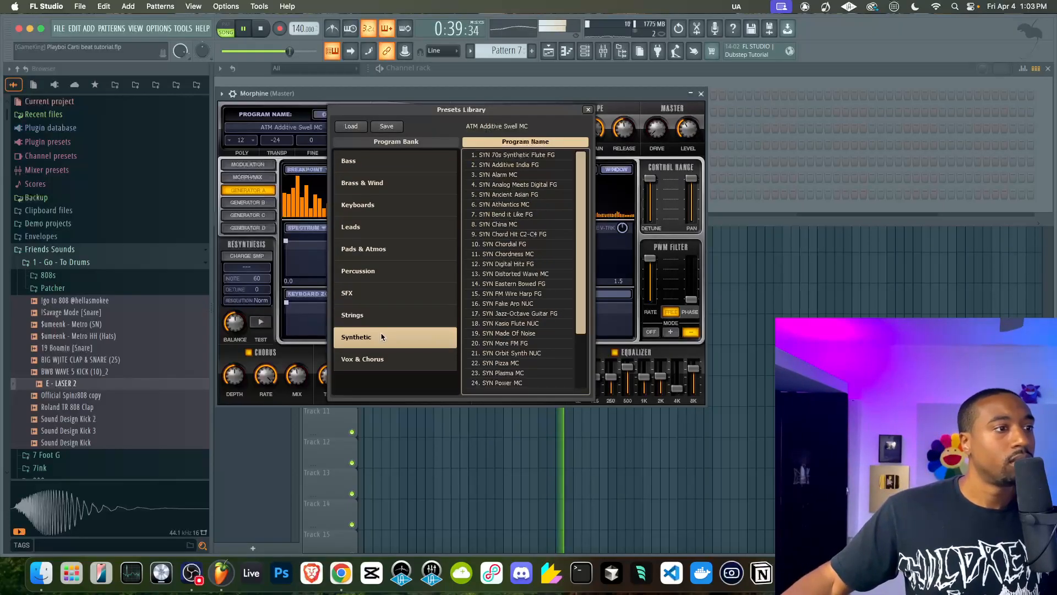
left_click(420, 226)
left_click(504, 175)
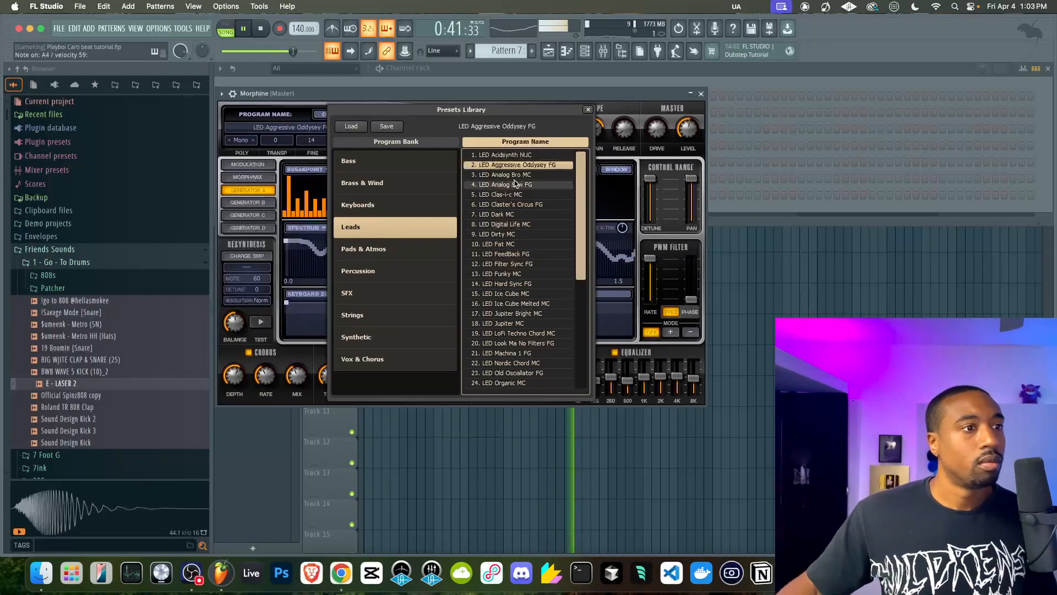
left_click(515, 185)
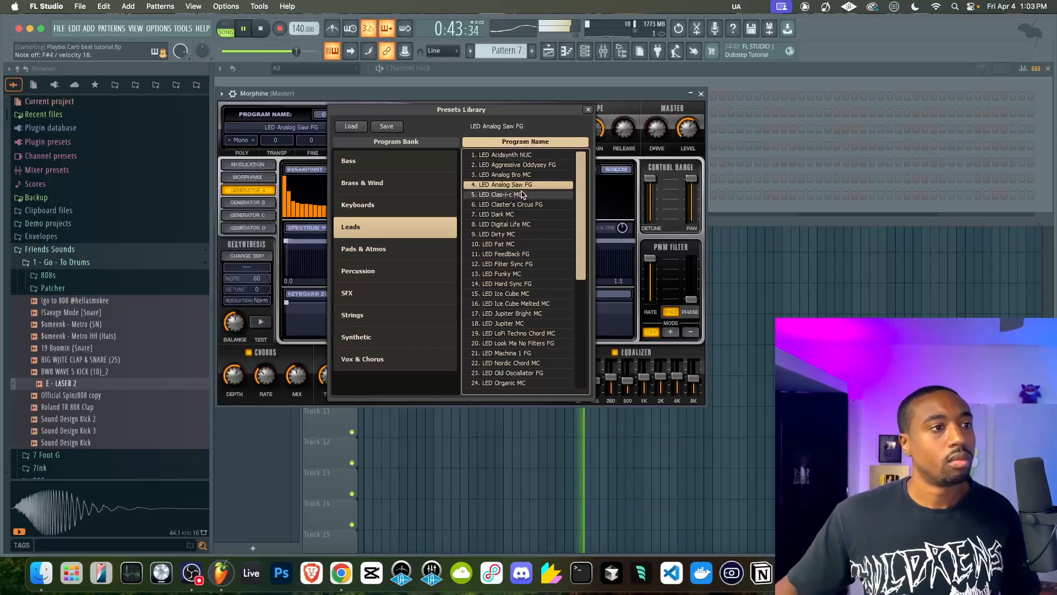
left_click(517, 195)
left_click(522, 205)
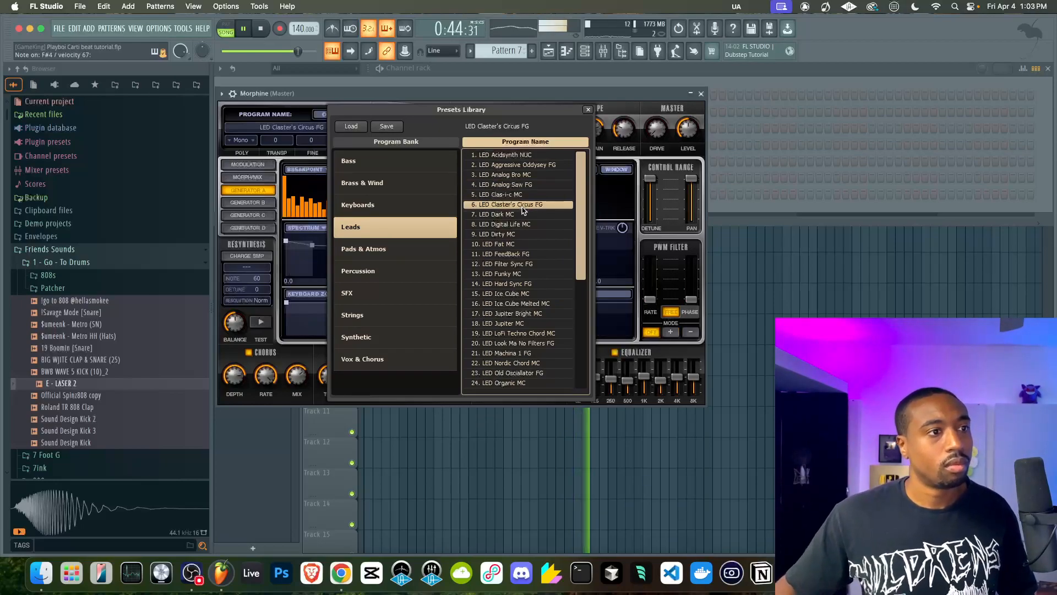
left_click(588, 109)
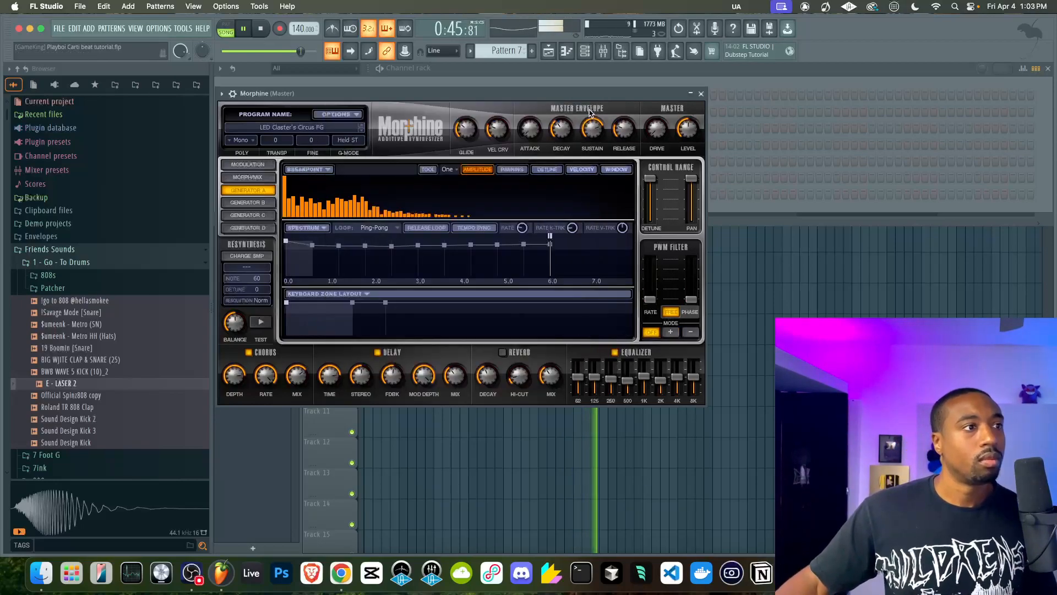
Advance Morphine's program to LED Filter Sync FG and switch off its delay effect
left_click(362, 134)
left_click(363, 133)
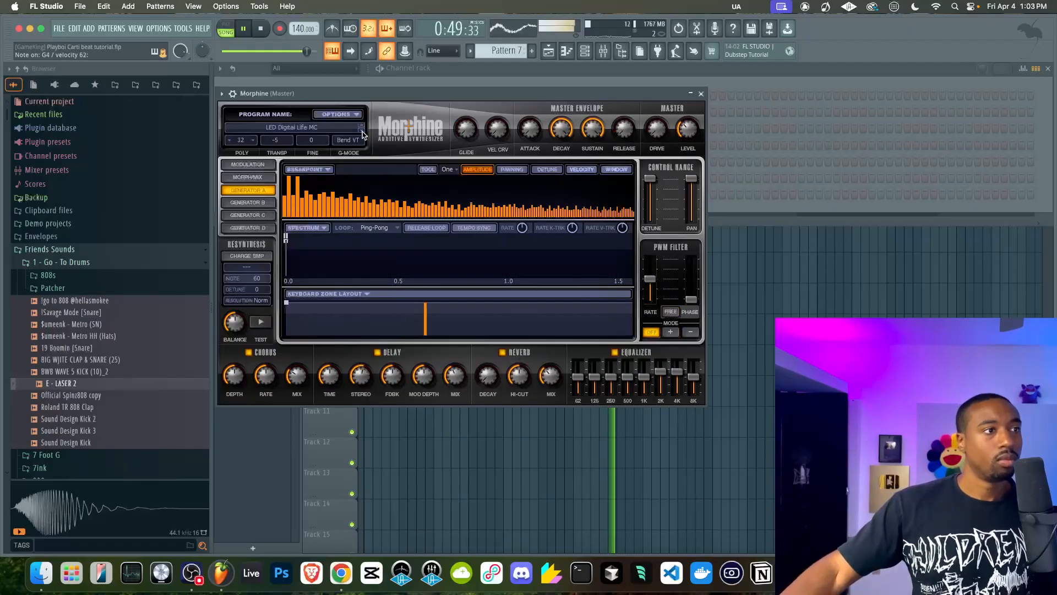
left_click(362, 133)
left_click(362, 134)
left_click(363, 133)
left_click(362, 134)
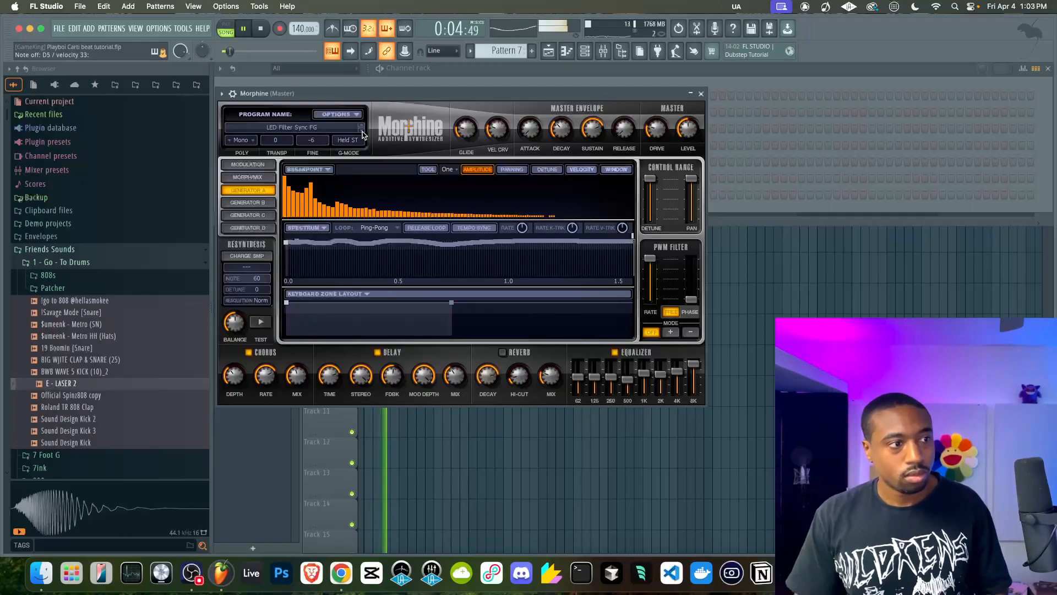
left_click(378, 353)
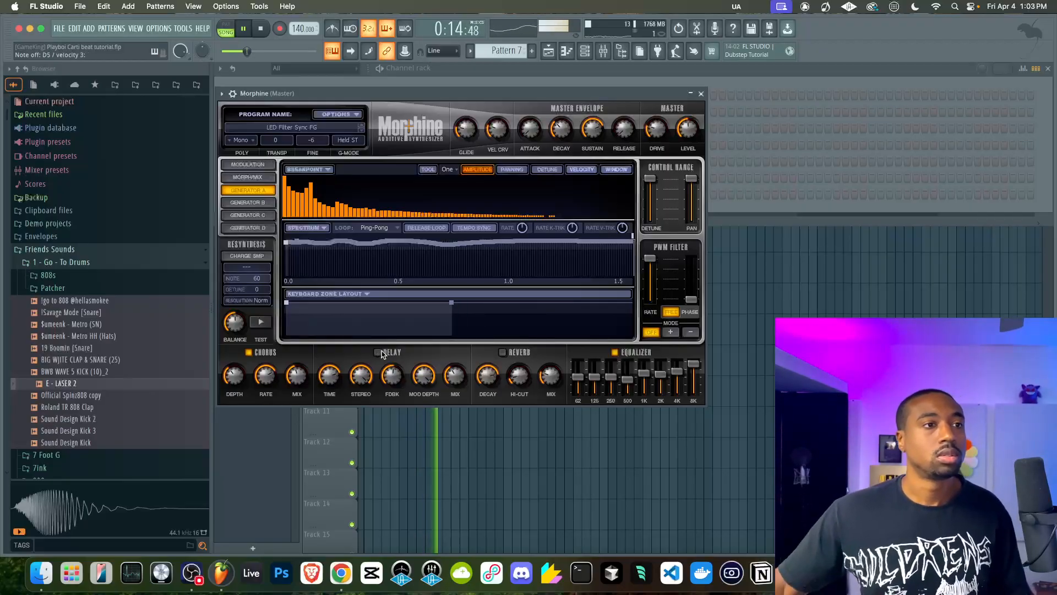
Close Morphine and record its melody into Pattern 7 from the song start with the metronome on
left_click(692, 96)
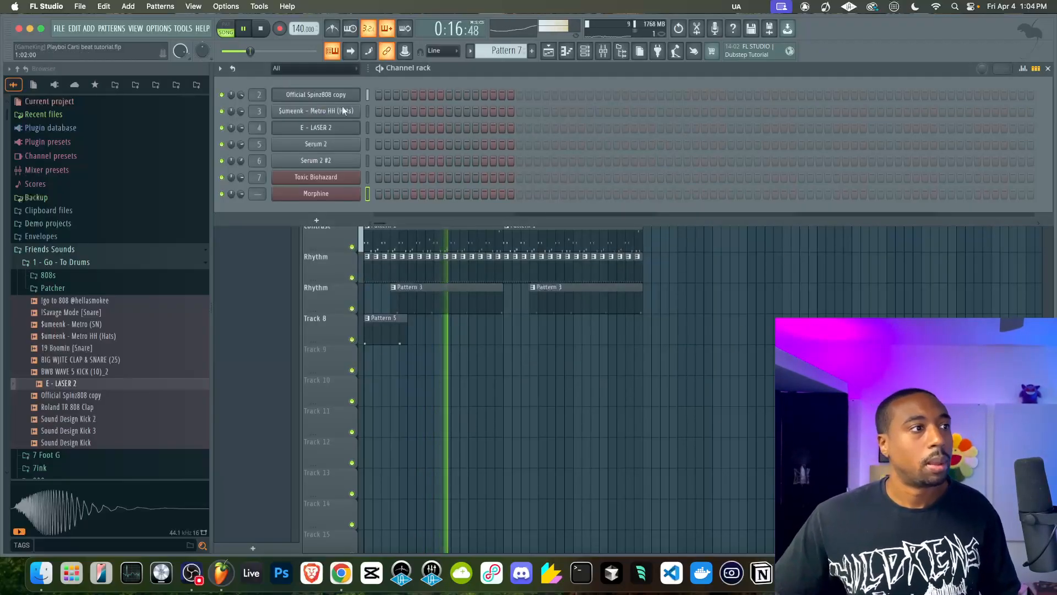
left_click(261, 28)
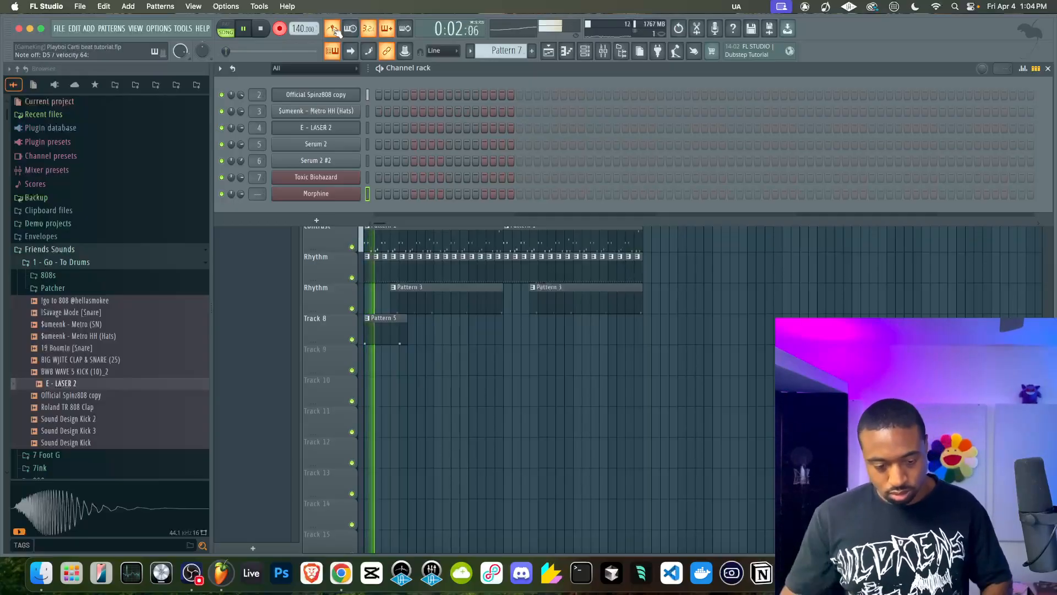
key("space")
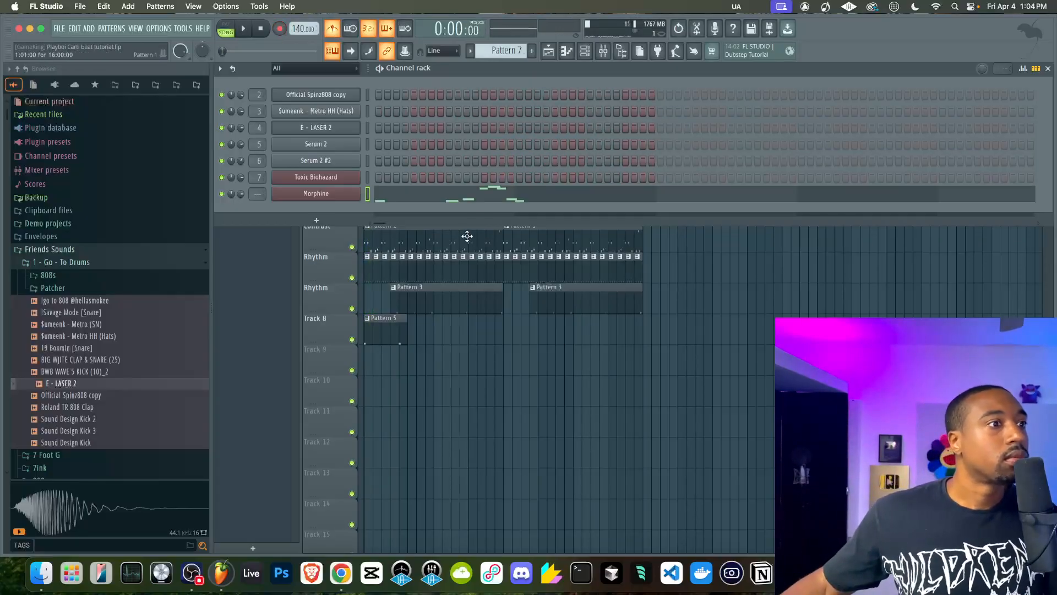
Open the recorded Morphine notes in the piano roll and quick-quantize them
key("F7")
key("space")
key("alt+q")
key("Return")
Duplicate the Morphine phrase after the opening note one bar on, delete the copy's last note, and add a D5 note before the copy
scroll(380, 183, "up", 3)
left_click_drag(420, 237, 321, 149)
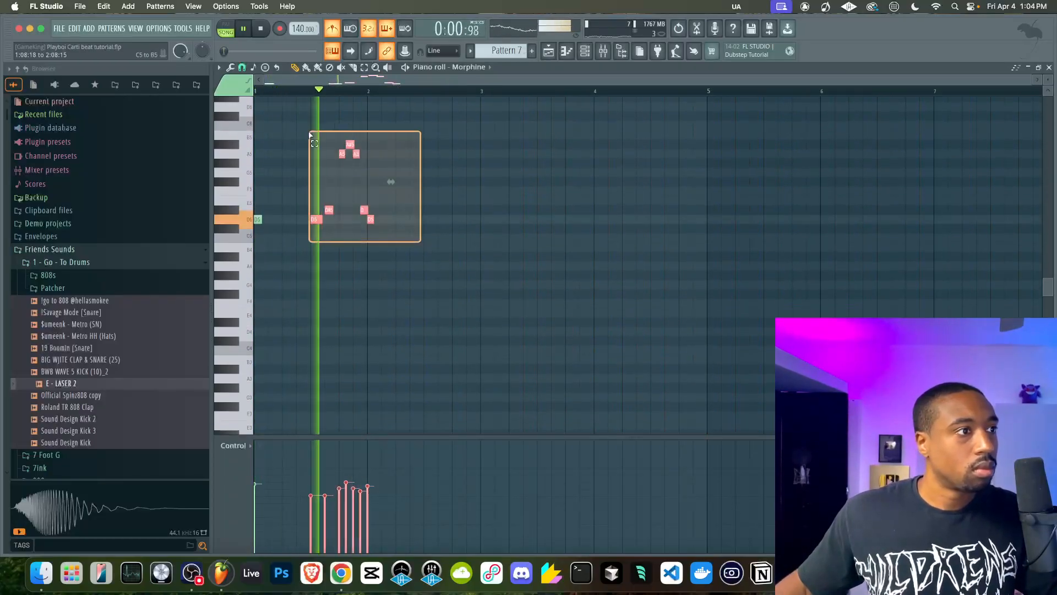
key("ctrl+b")
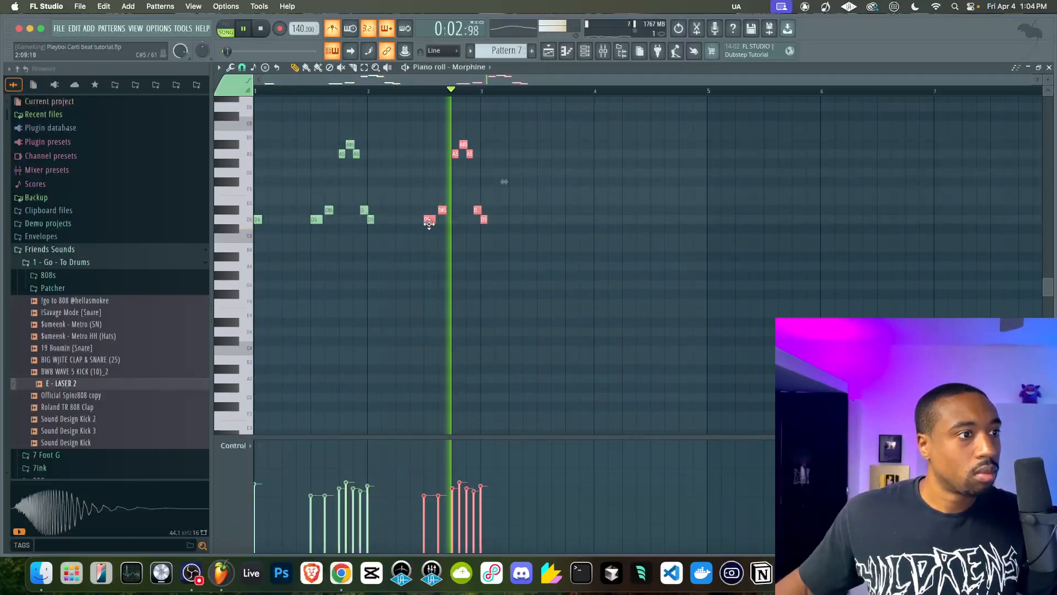
left_click(441, 268, "super")
right_click(485, 220)
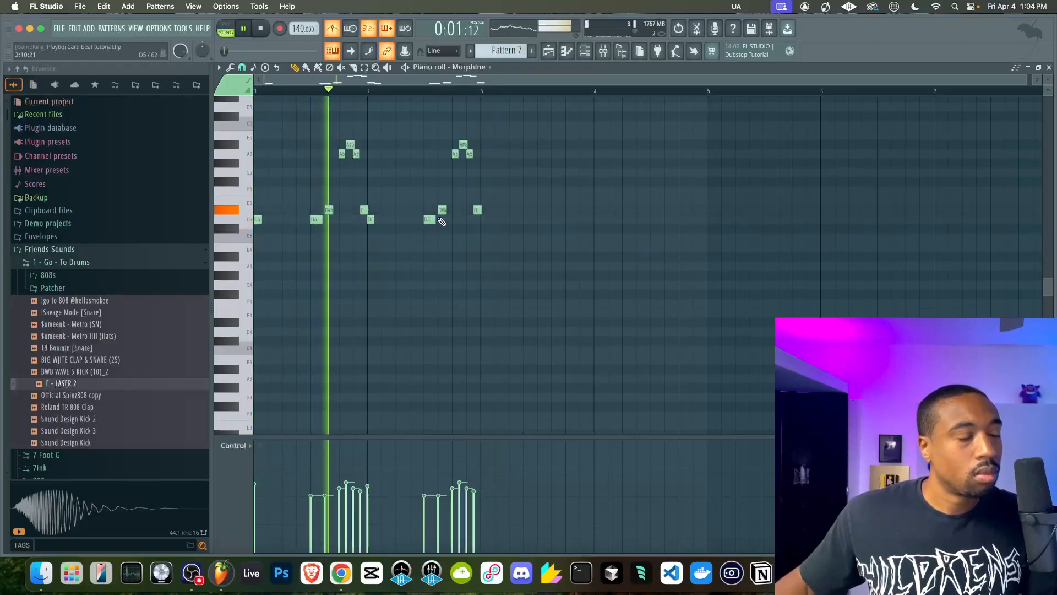
left_click(414, 220)
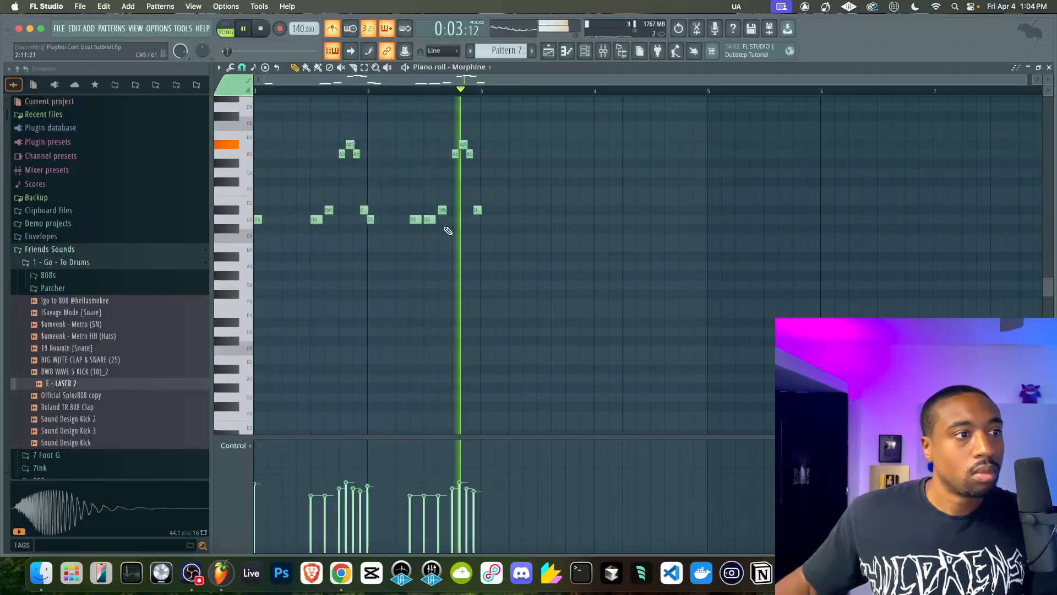
Repeat the Pattern 7 clip along the Topline track in the playlist up to bar 33
left_click(549, 52)
left_click(385, 123, "super")
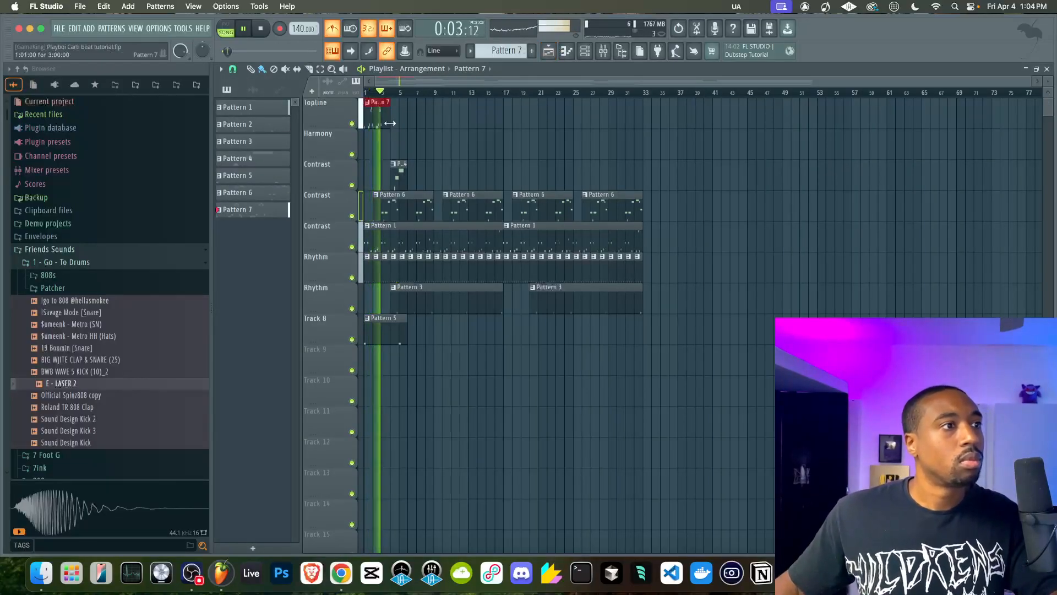
key("super+b")
key("super+b")
key("super+b")
key("super+b")
key("super+b")
key("super+b")
key("super+b")
key("super+b")
key("super+b")
key("super+b")
key("super+b")
key("super+b")
key("super+b")
key("super+b")
key("super+b")
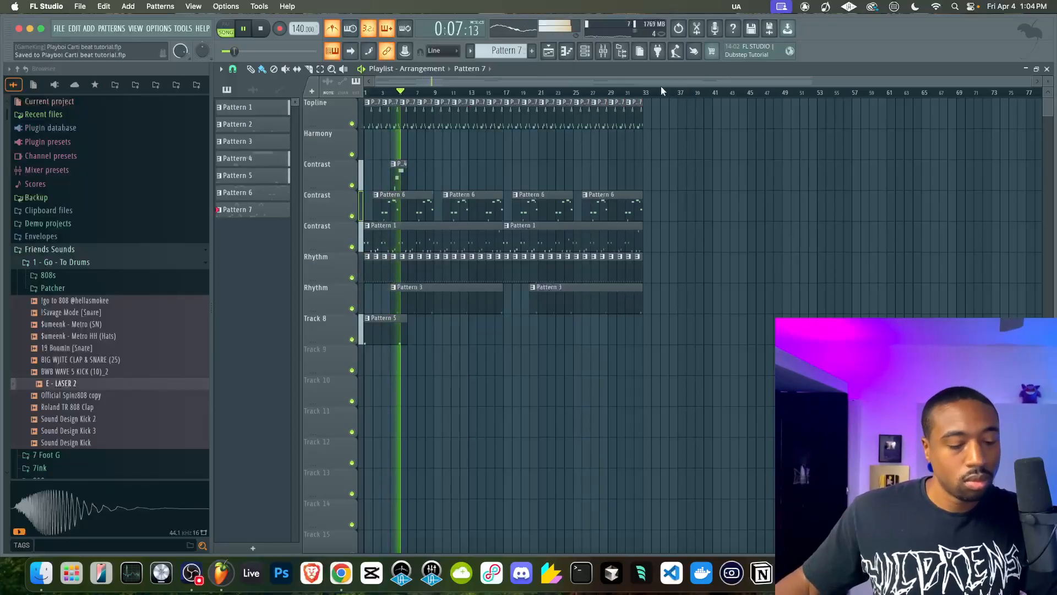
Route the Morphine channel to mixer track 8 and try the plugin's built-in delay effect
key("F6")
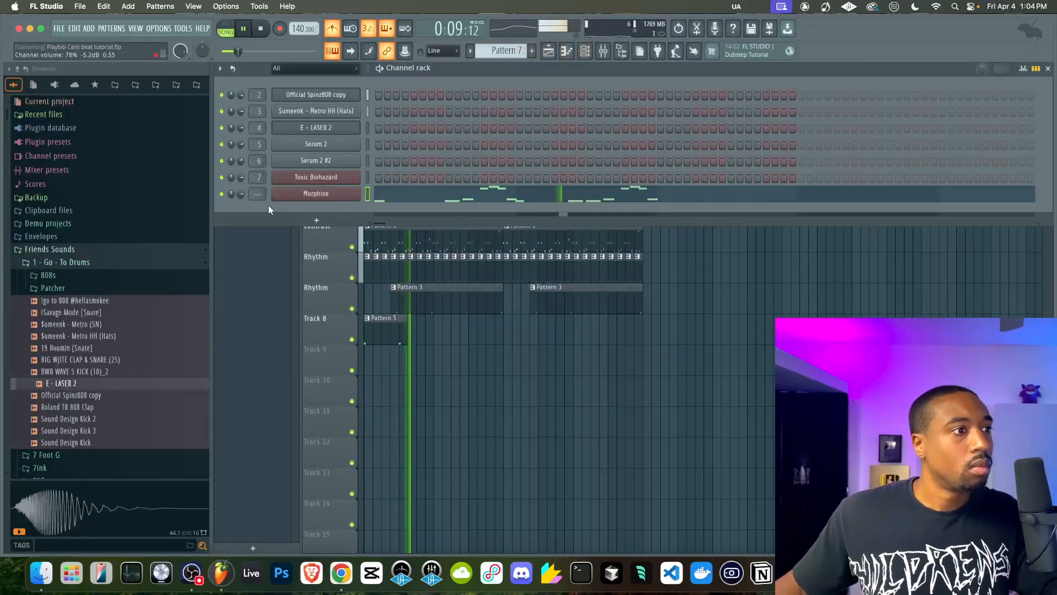
key("super+l")
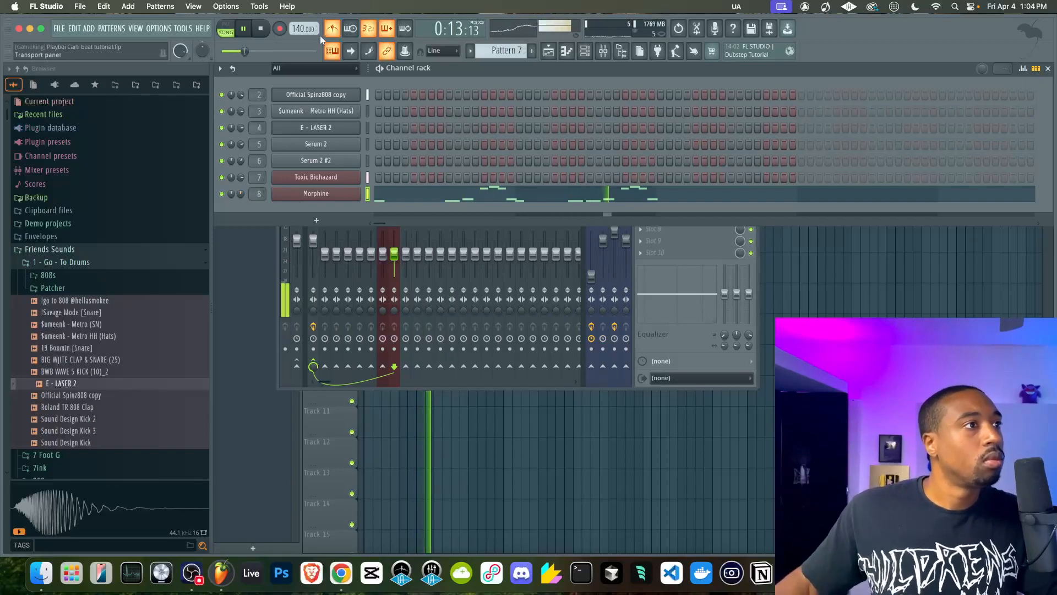
left_click(326, 193)
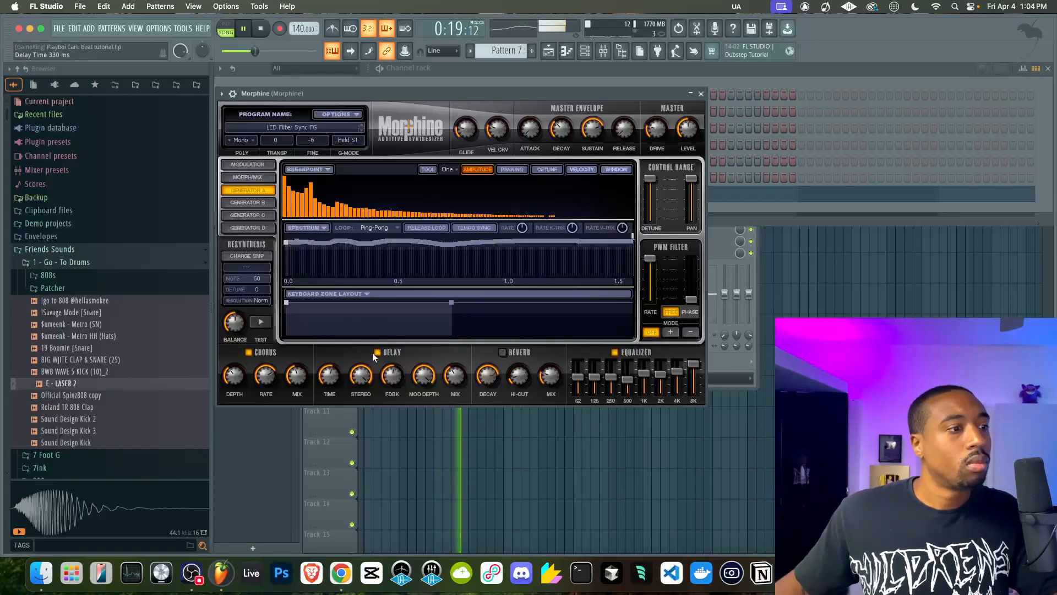
left_click(701, 94)
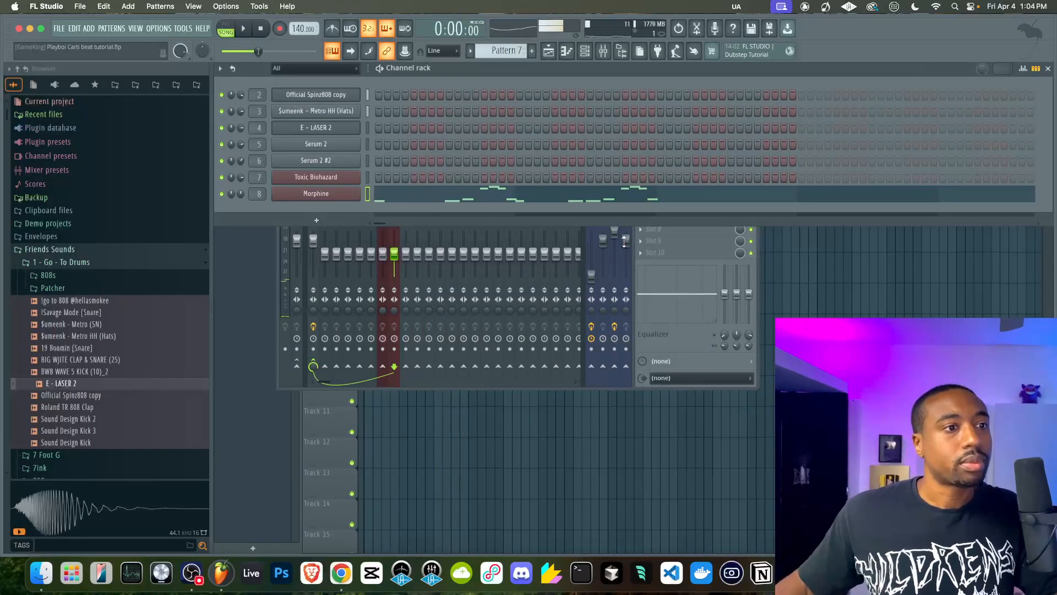
Set the MIC mixer track's volume to 100%
left_click_drag(591, 275, 591, 264)
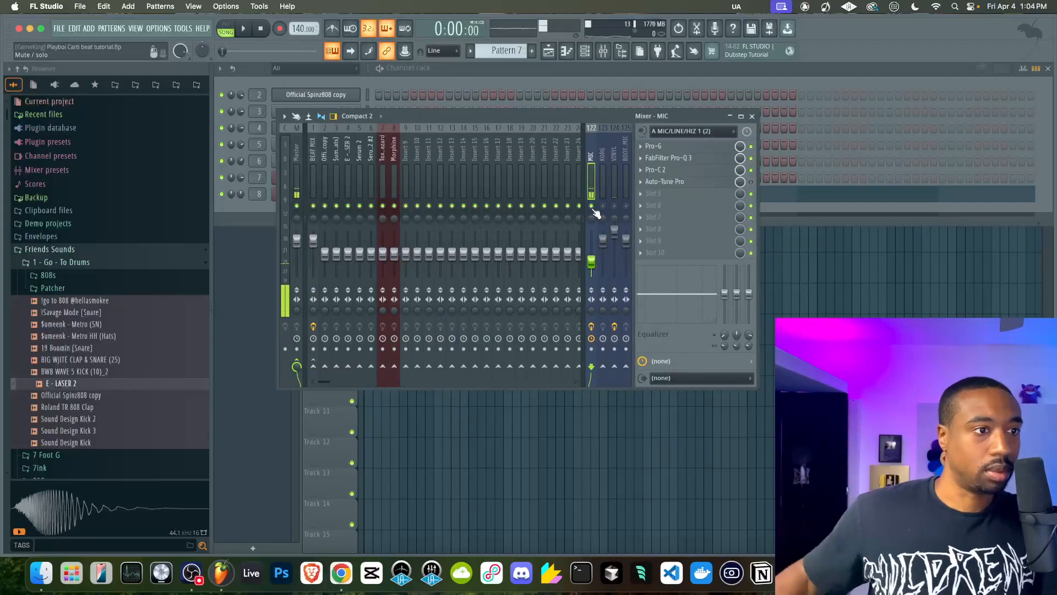
left_click(593, 263, "alt")
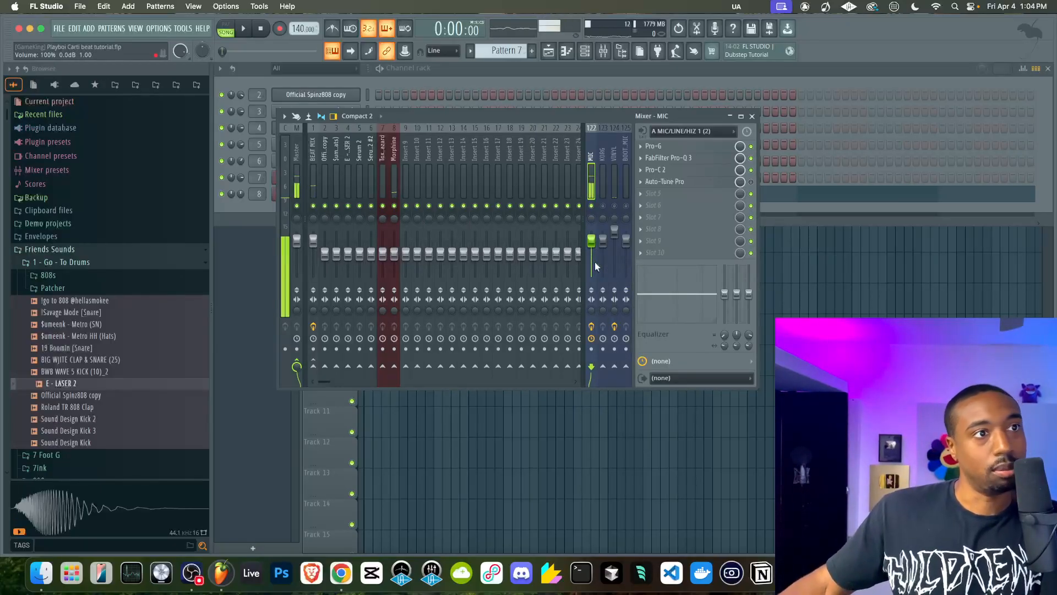
Check Morphine's built-in effects and add Fruity Delay 3 to the first effect slot of its mixer track
left_click(397, 157)
left_click(567, 83)
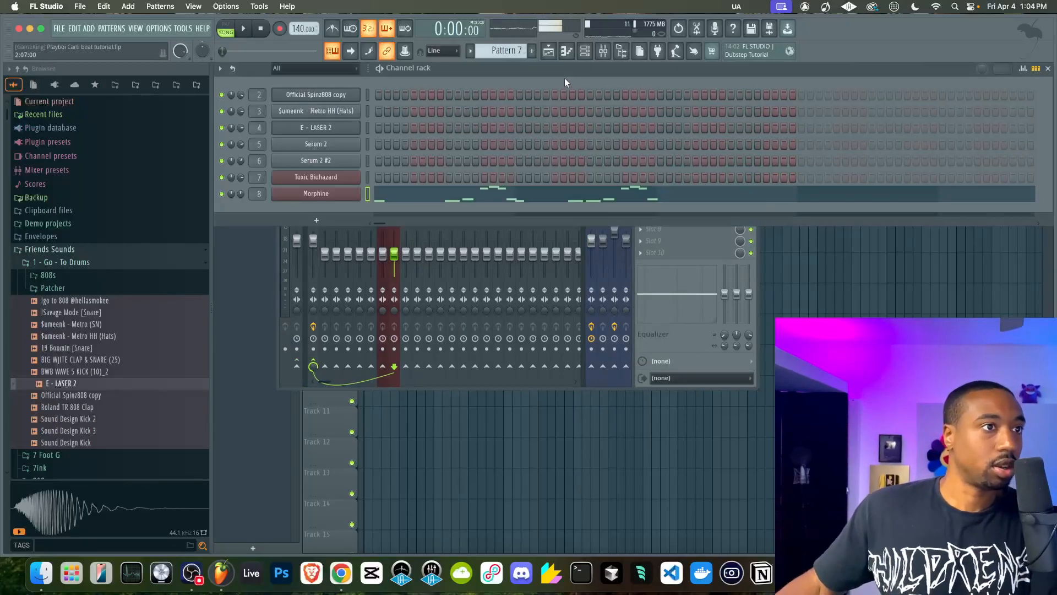
left_click(339, 194)
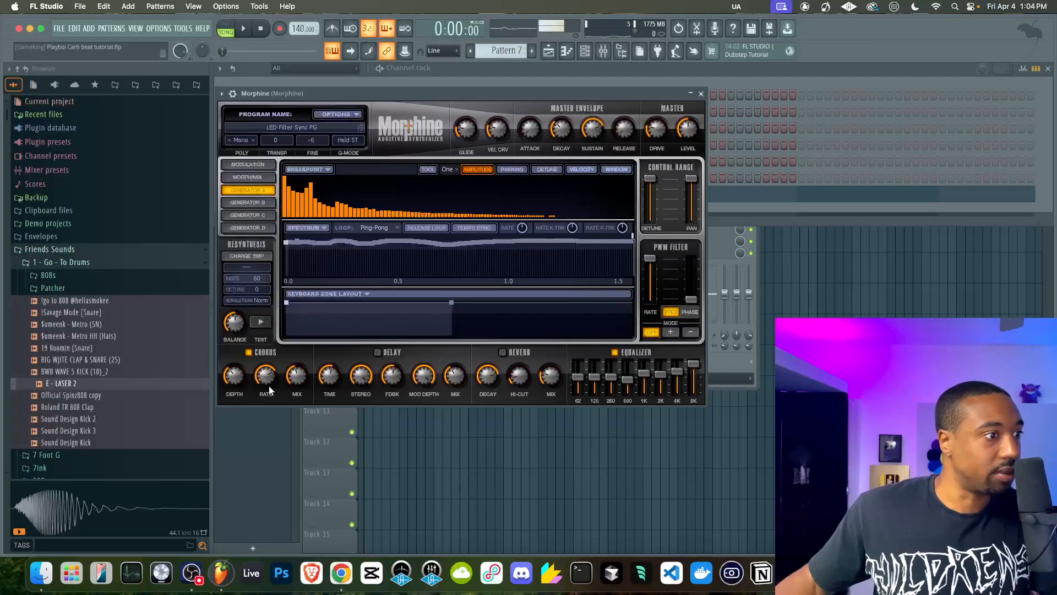
left_click(701, 94)
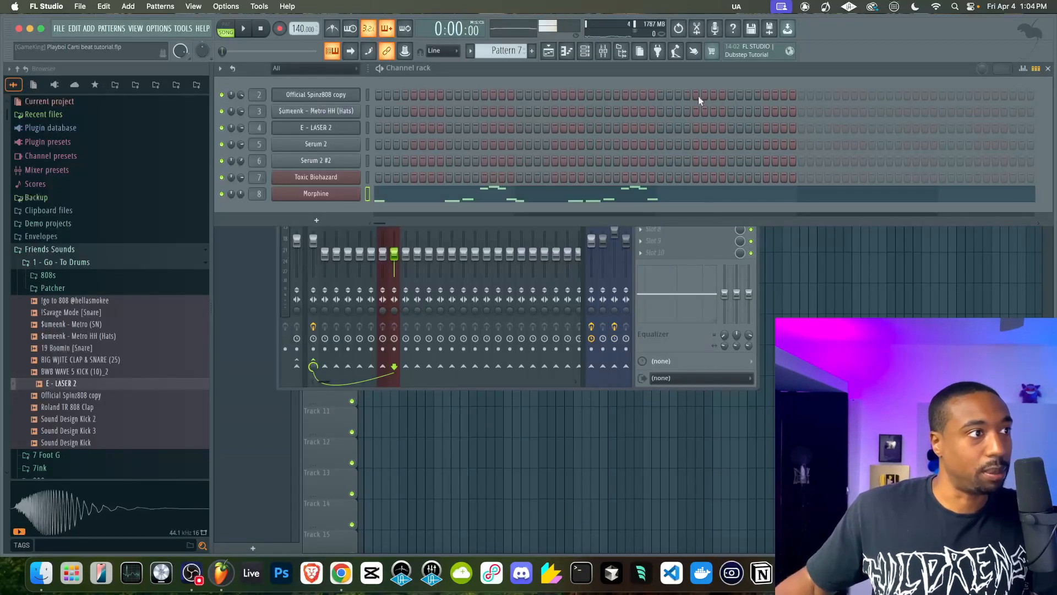
left_click(672, 346)
left_click(676, 150)
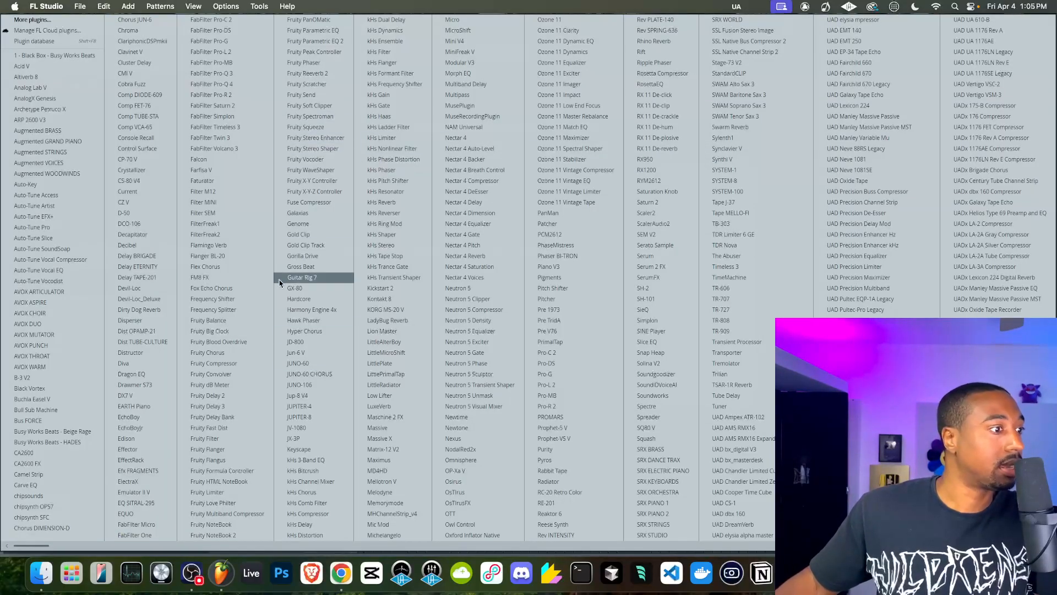
left_click(224, 408)
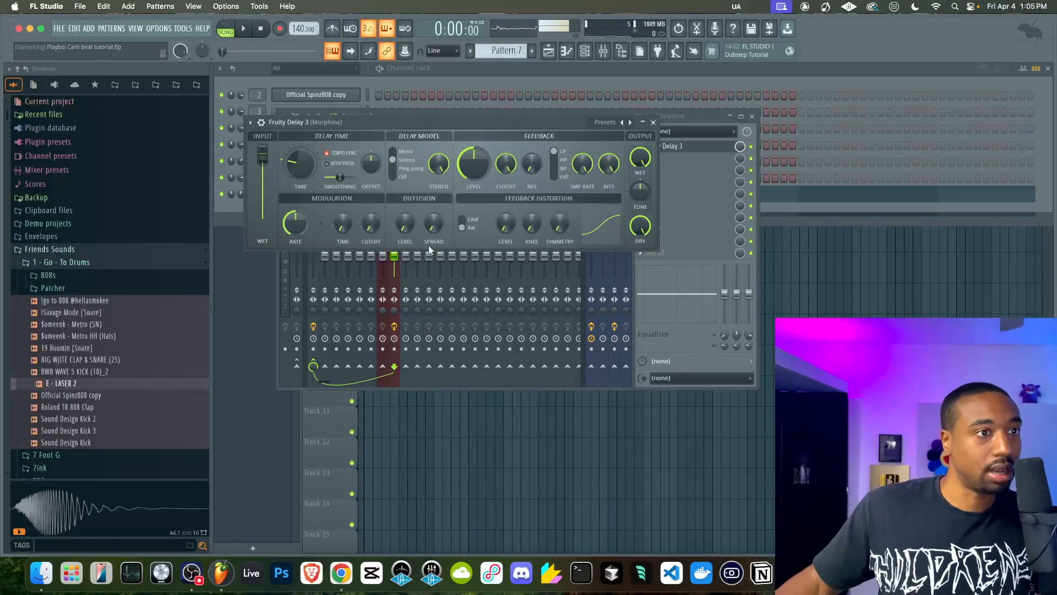
left_click(653, 122)
Set the MIC mixer track's volume to 0% and start song playback
left_click_drag(597, 229, 591, 277)
key("space")
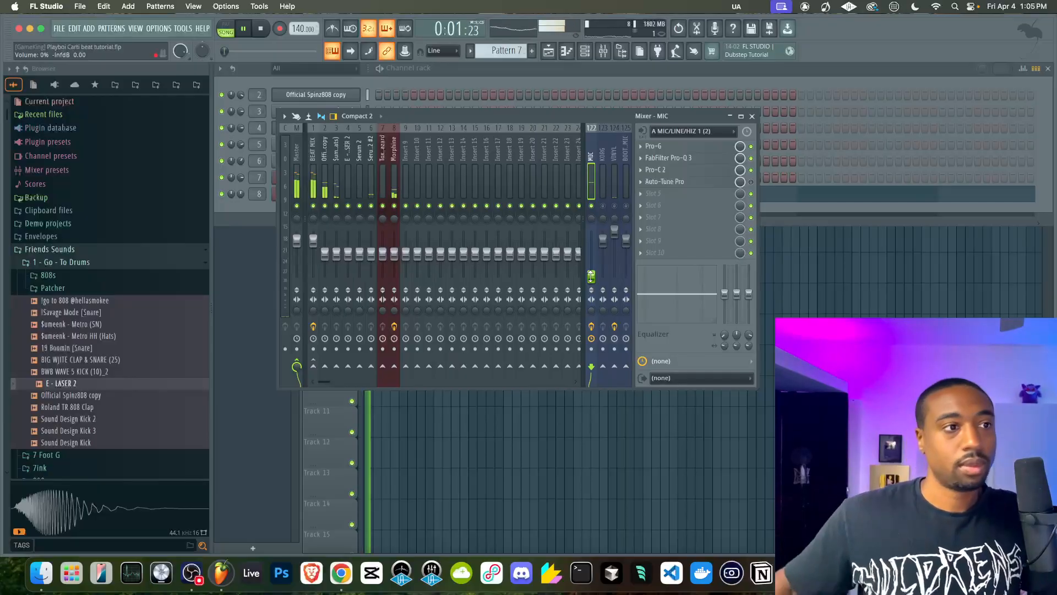
Lower the feedback and choose the ping pong model in Morphine's Fruity Delay 3, and lower the Morphine mixer track slightly
left_click(399, 173)
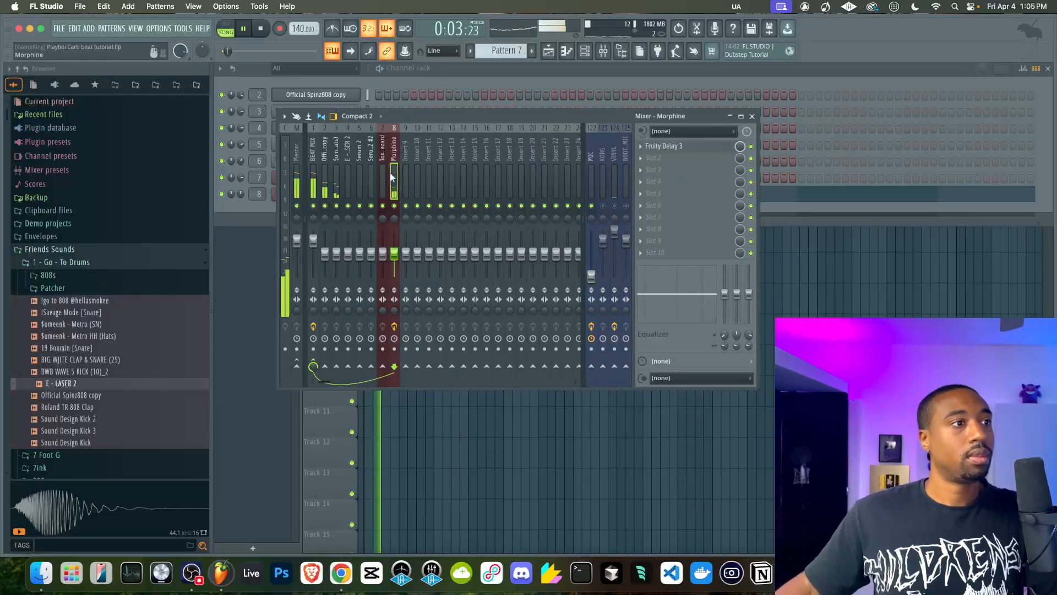
left_click(666, 146)
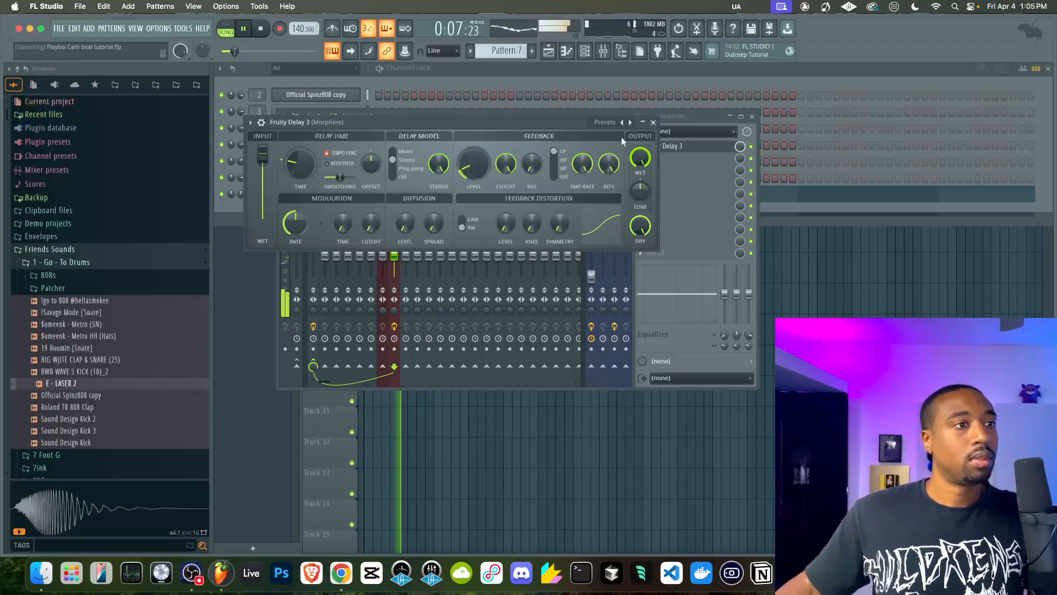
left_click(394, 170)
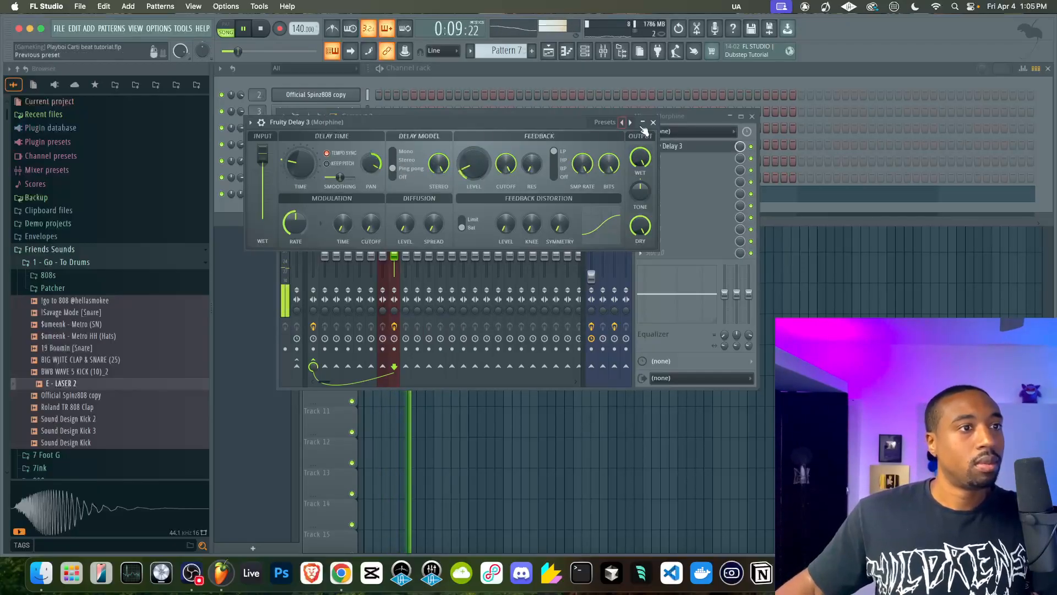
left_click(653, 122)
left_click_drag(394, 253, 394, 257)
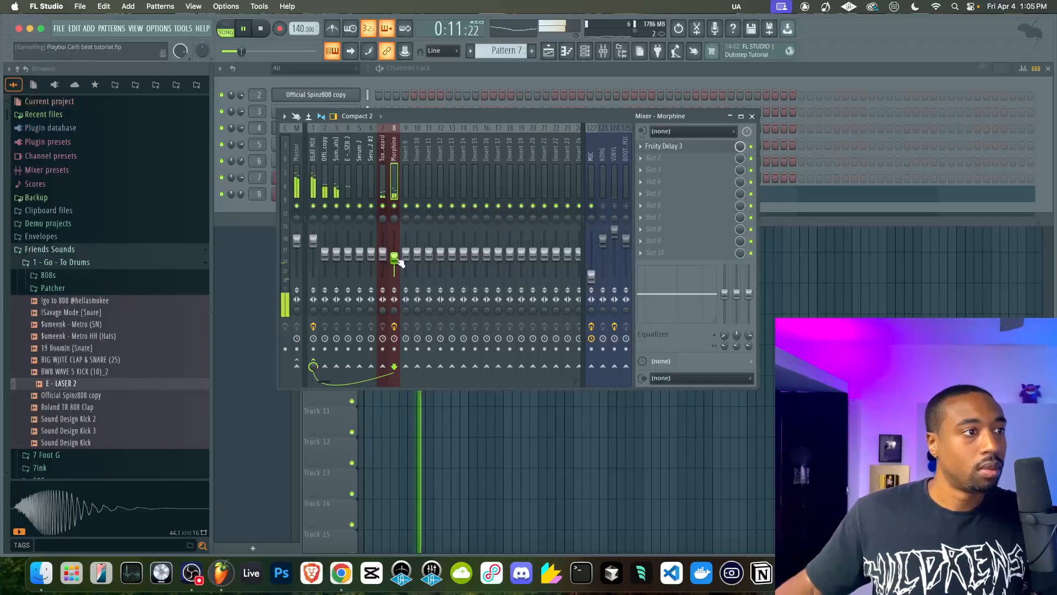
Check the miscellaneous channel settings of the $umeenk - Metro HH hi-hat channel
right_click(796, 290)
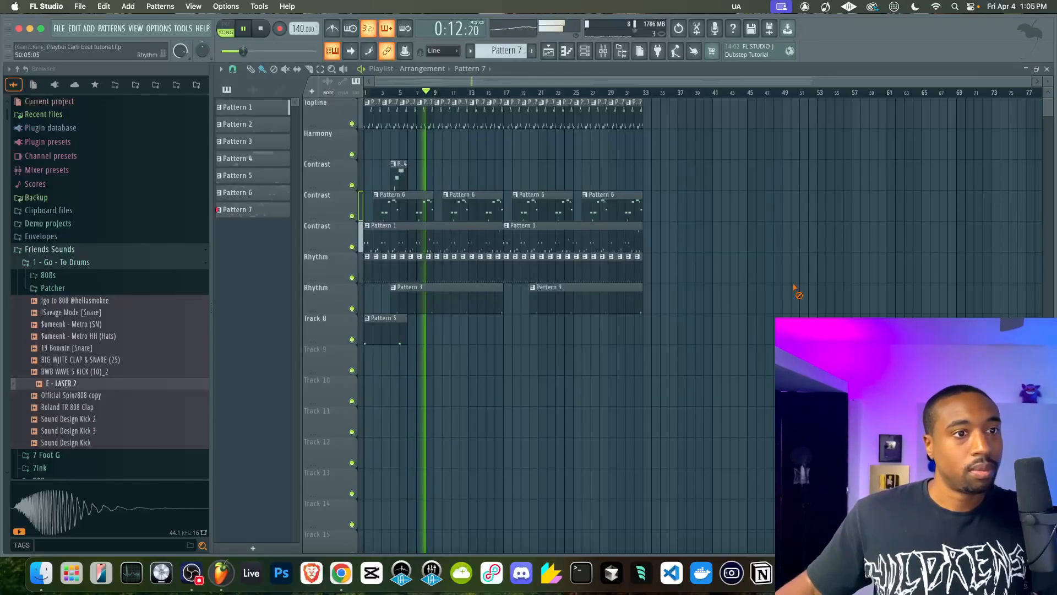
left_click(585, 52)
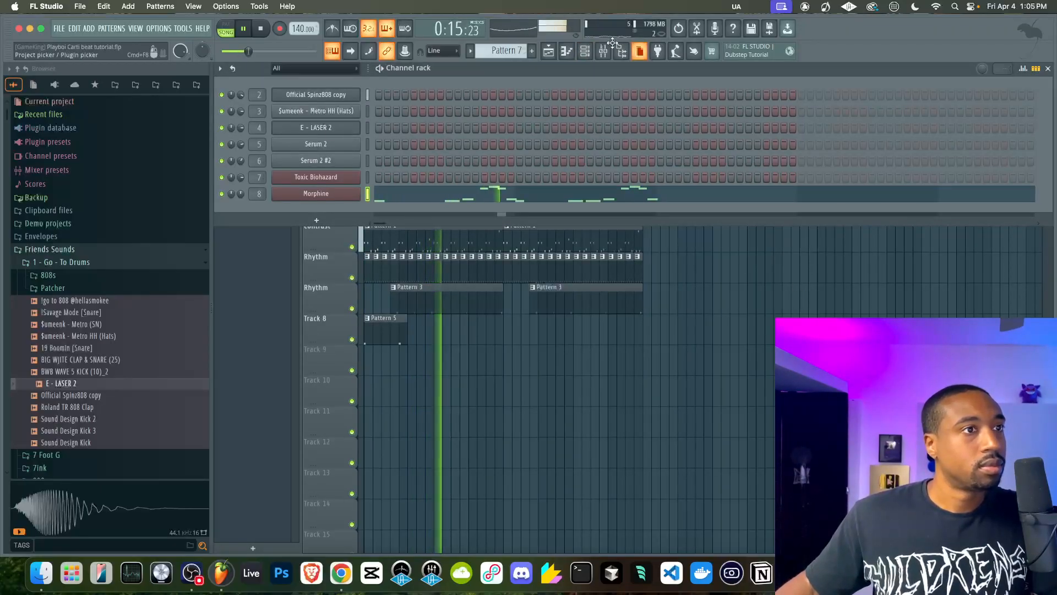
left_click(337, 111)
left_click(322, 158)
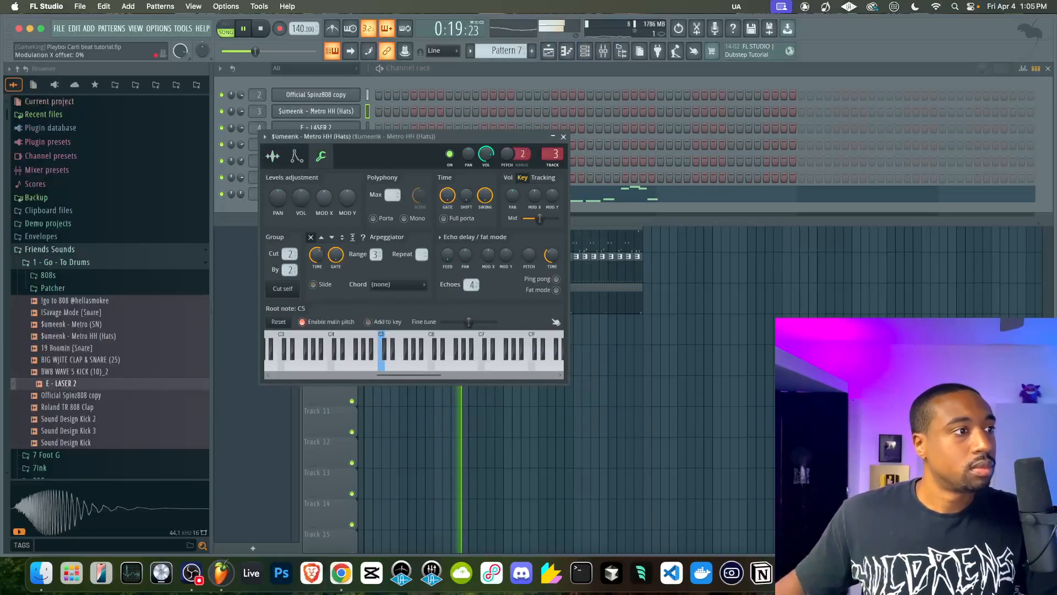
left_click(564, 137)
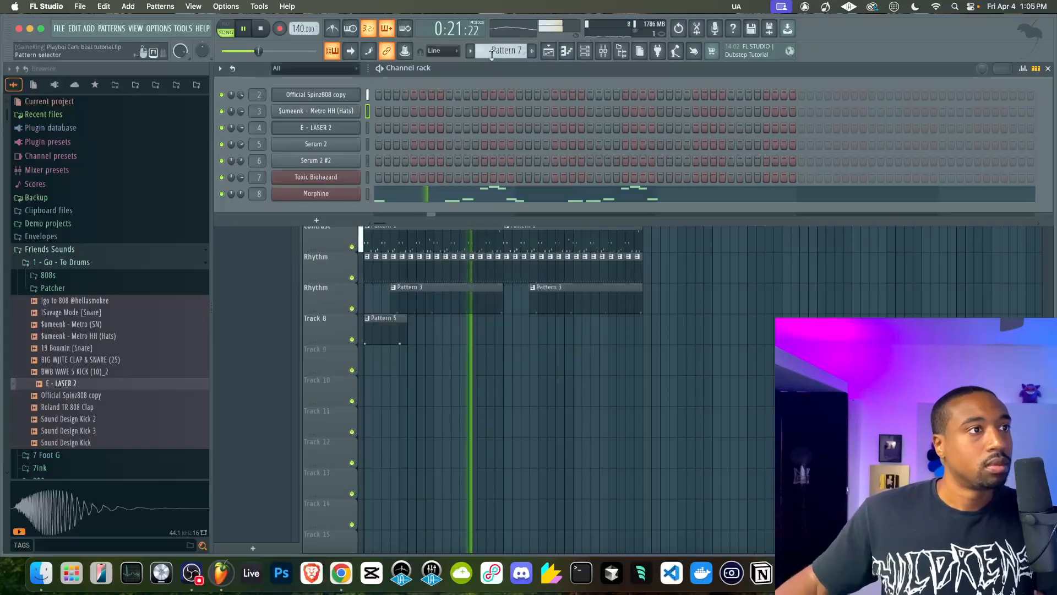
Switch to the empty Pattern 8 and add a second Toxic Biohazard channel
scroll(492, 48, "up", 1)
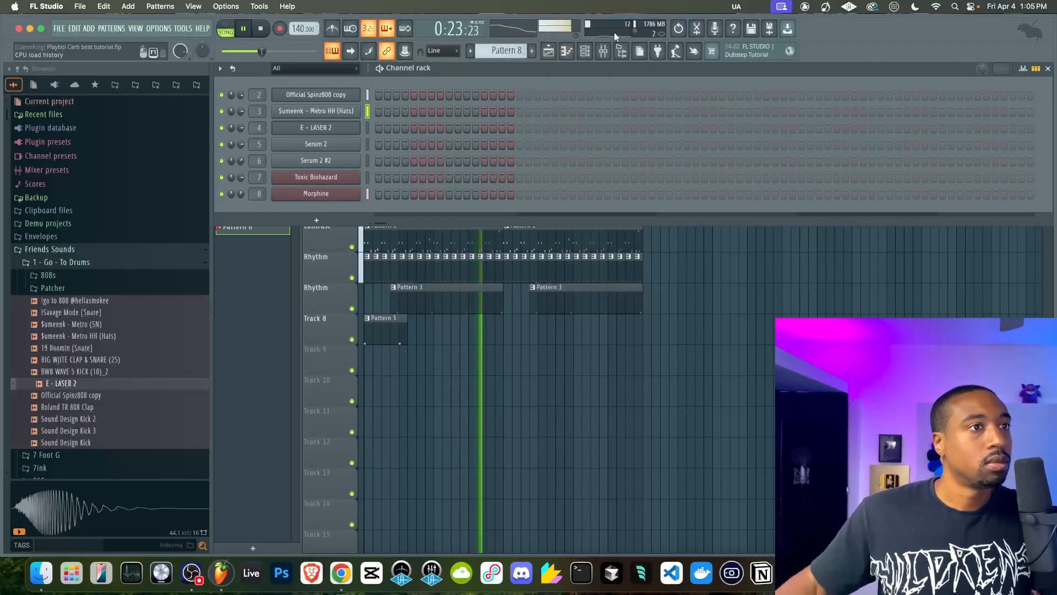
left_click(604, 51)
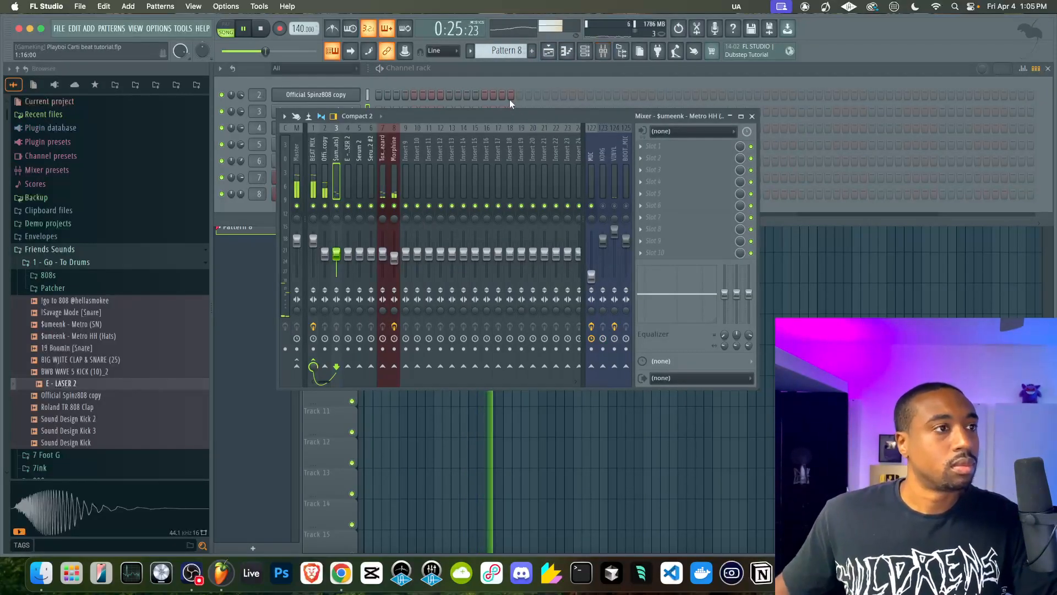
left_click(479, 104)
left_click(317, 220)
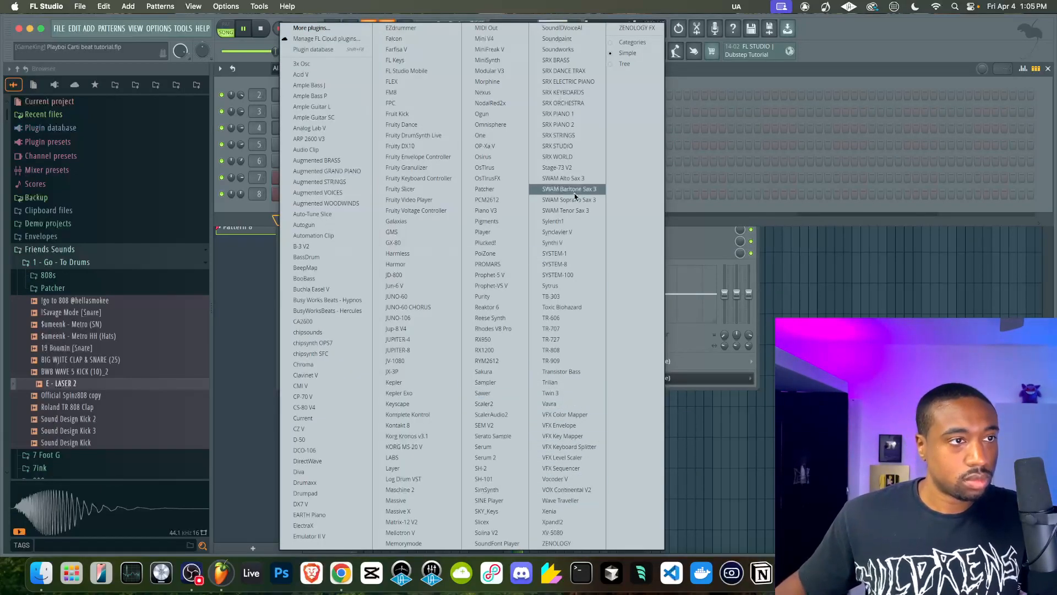
left_click(563, 308)
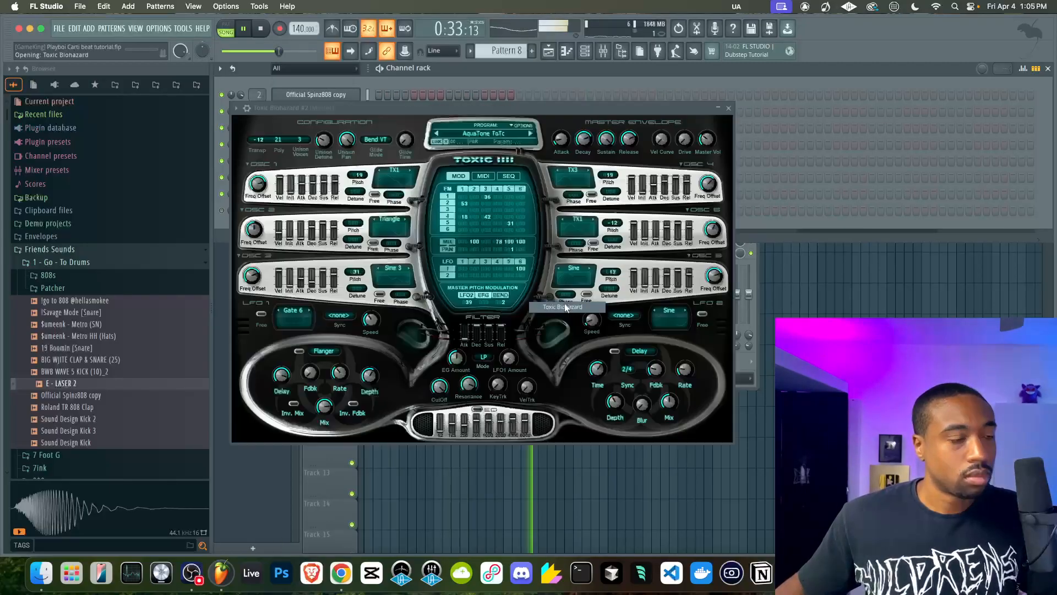
Load the Heaven preset from the Synthetic bank into the new Toxic Biohazard
left_click(482, 134)
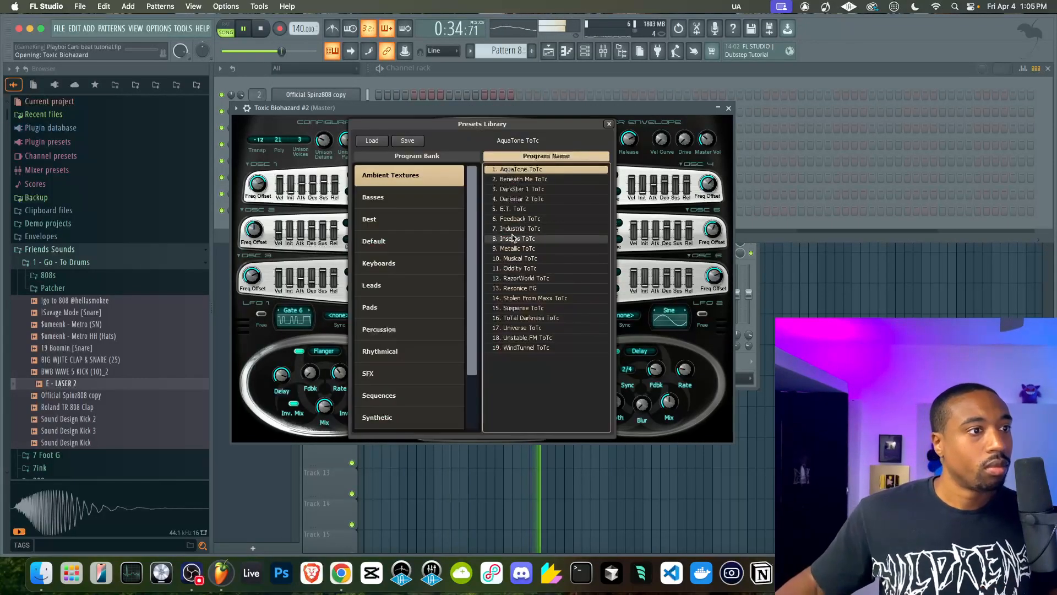
left_click(397, 286)
left_click(386, 417)
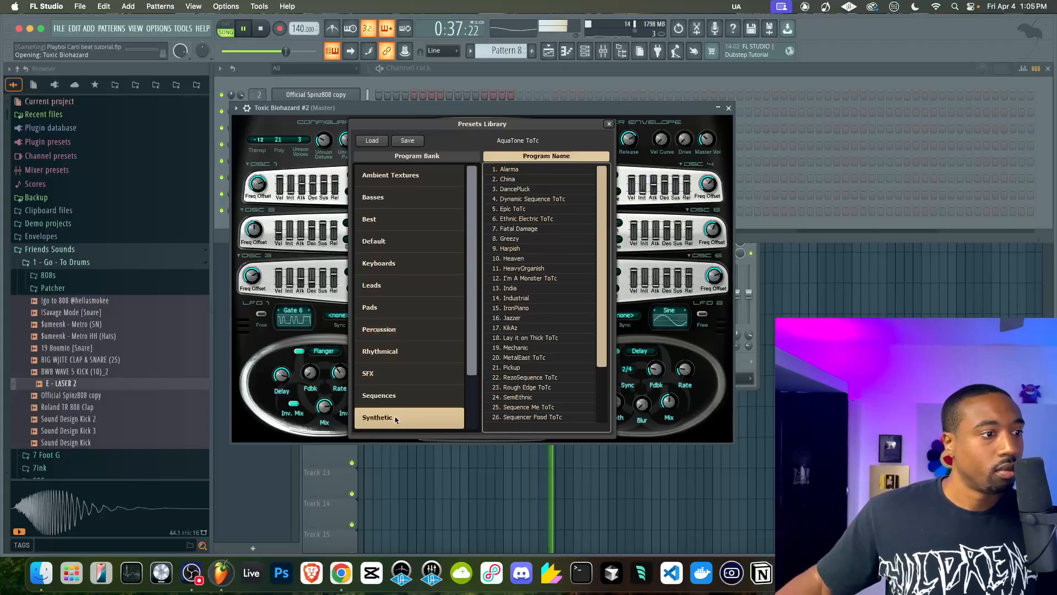
left_click(515, 248)
double_click(526, 258)
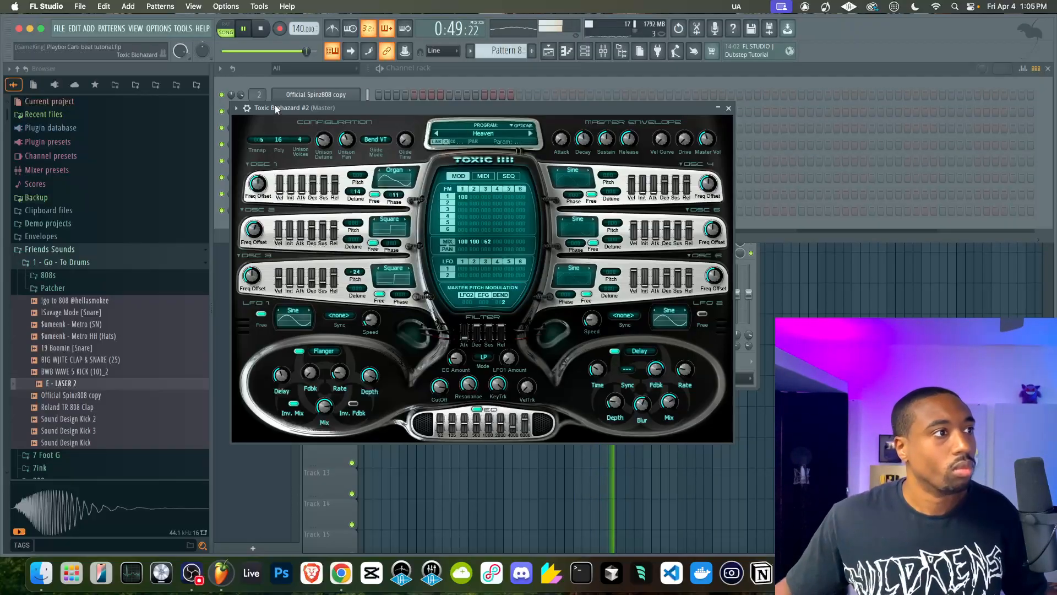
Check the channel settings of Toxic Biohazard #2, route it to mixer track 9 and stop playback
left_click(247, 108)
left_click(267, 128)
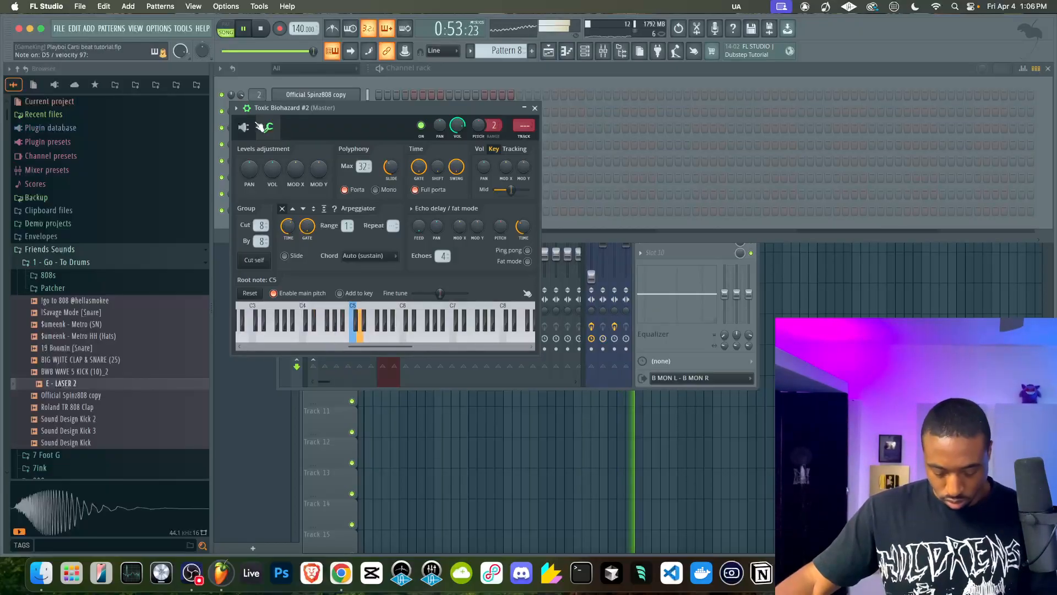
left_click(244, 127)
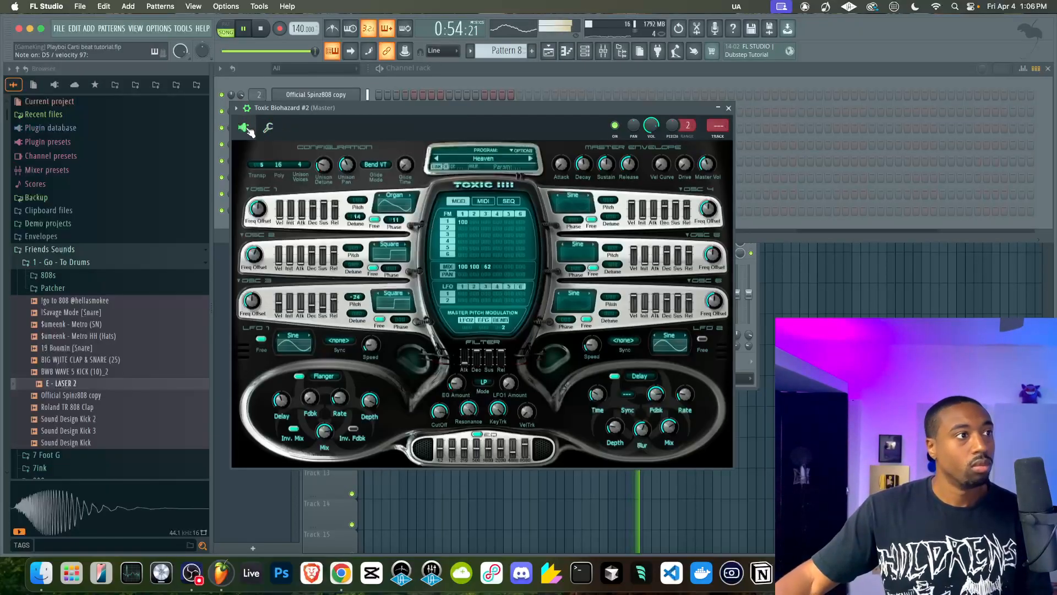
left_click(728, 108)
key("super+l")
key("space")
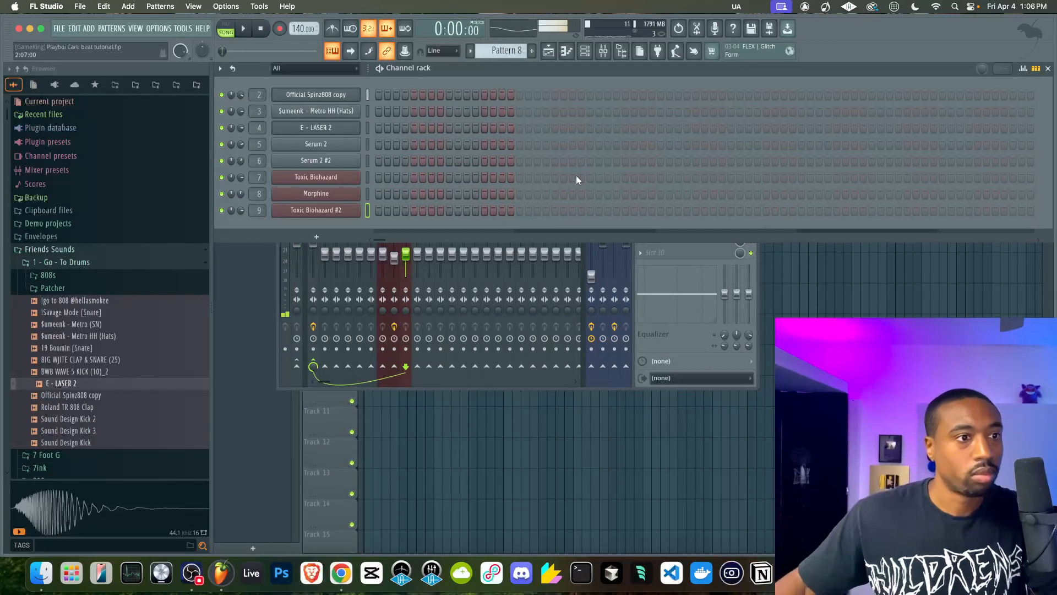
Restore the MIC mixer track's volume to its default and lower it back to 0%
left_click(673, 348)
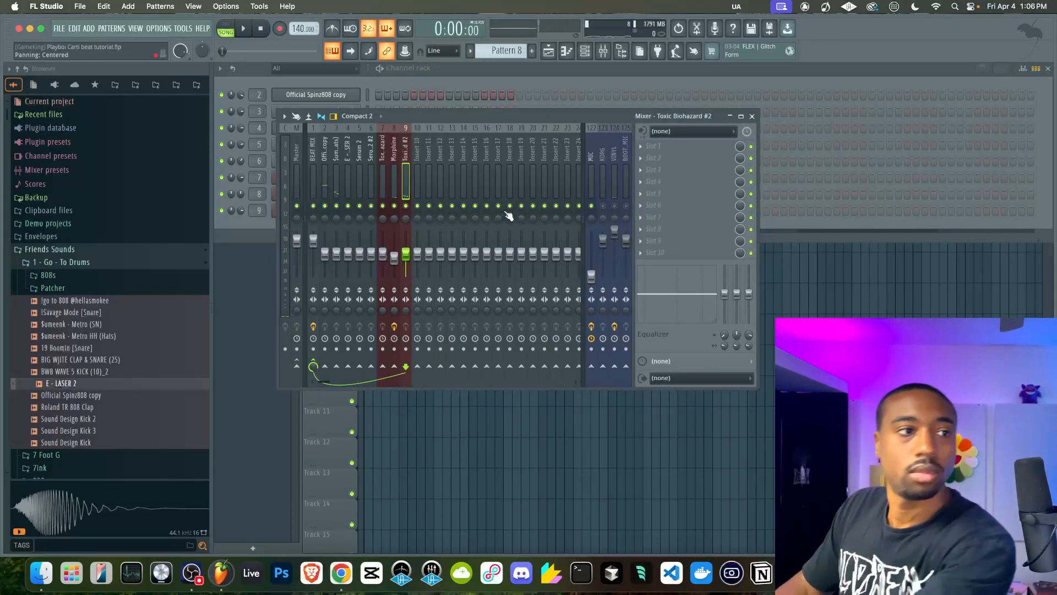
right_click(593, 274)
left_click(594, 277)
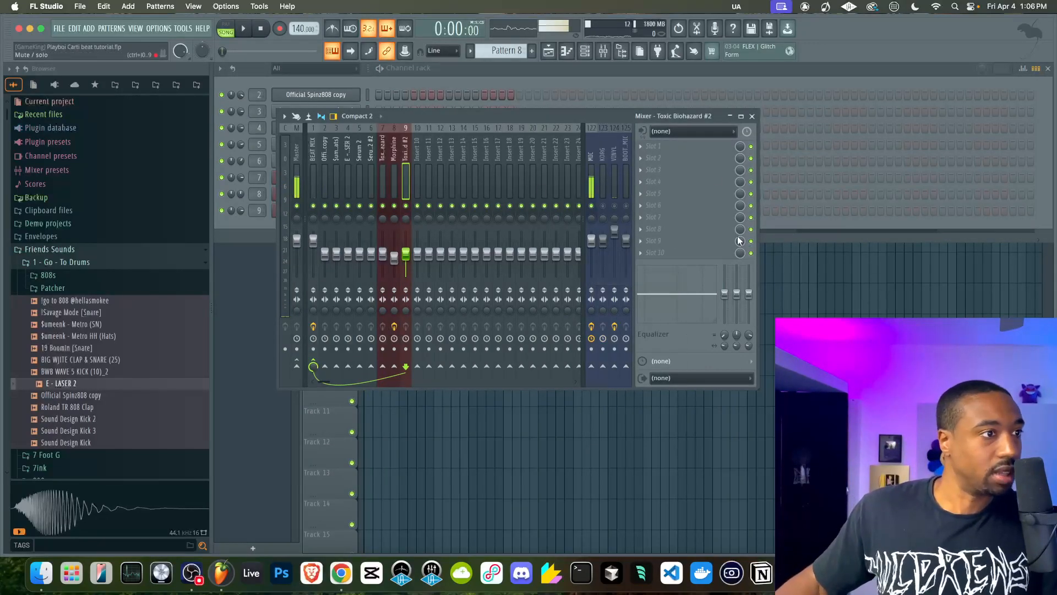
left_click(752, 117)
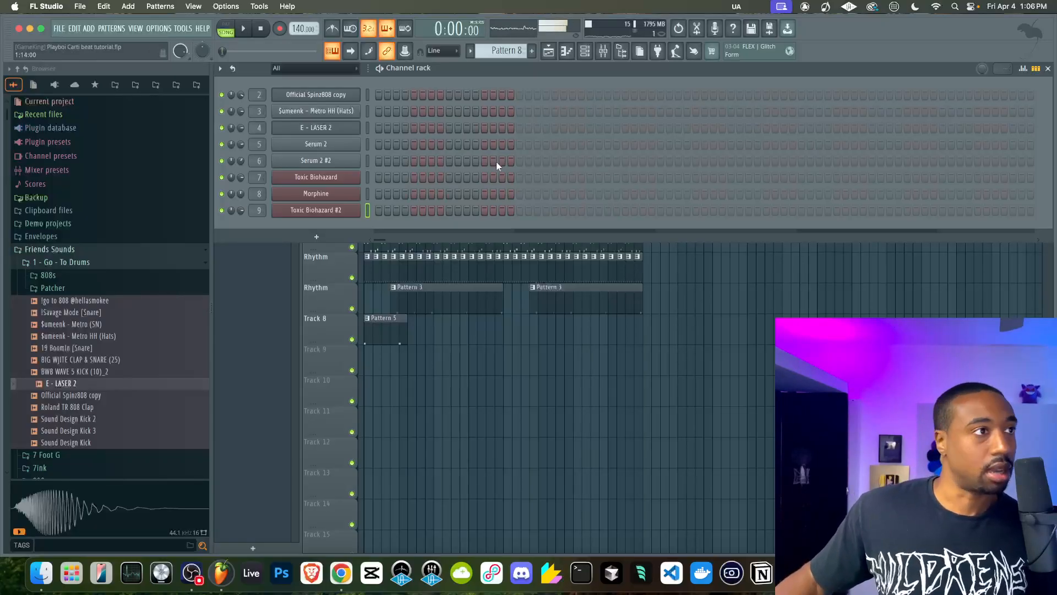
left_click(603, 50)
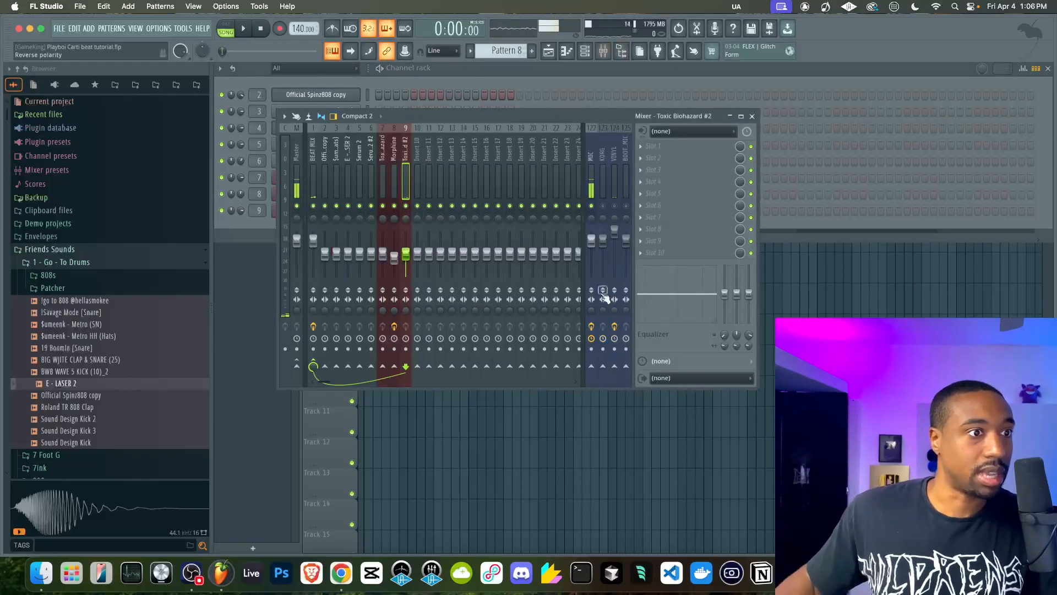
left_click_drag(592, 241, 596, 277)
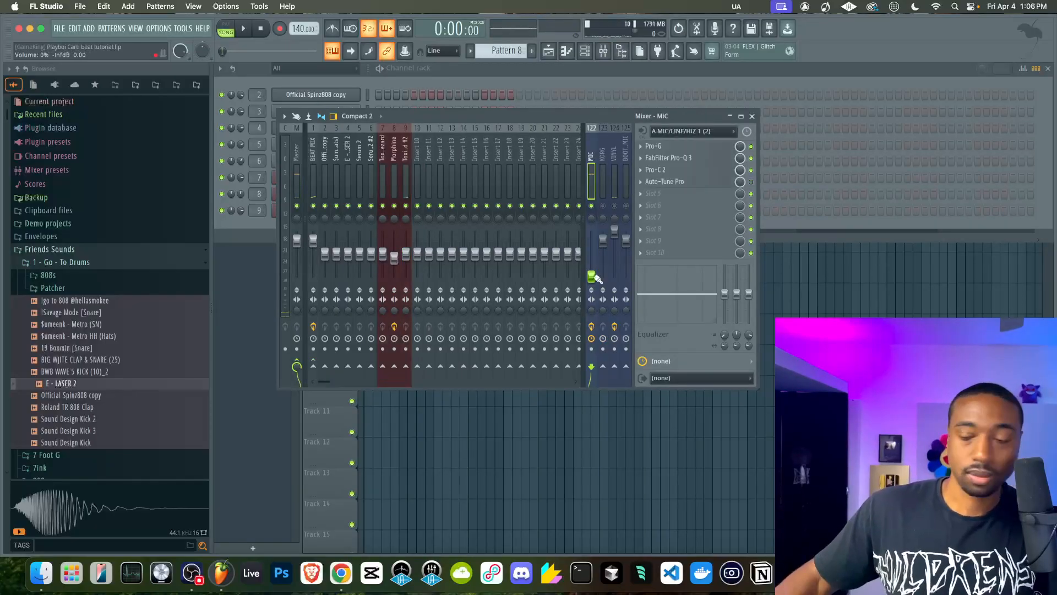
Return to the playlist and start recording Toxic Biohazard #2 into Pattern 8 from the song start with a count-in
left_click(622, 496)
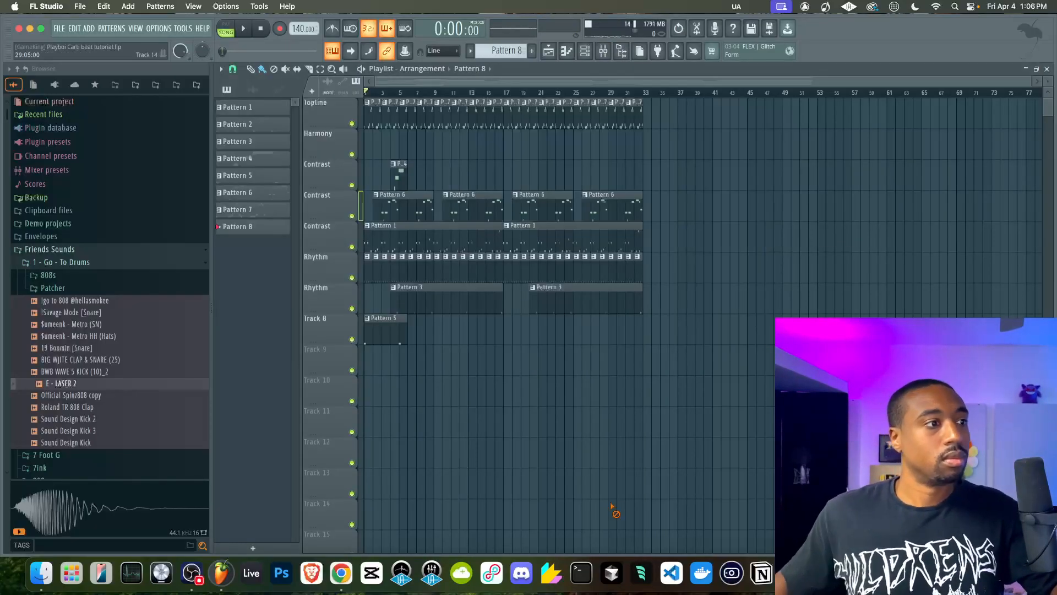
key("space")
left_click(263, 28)
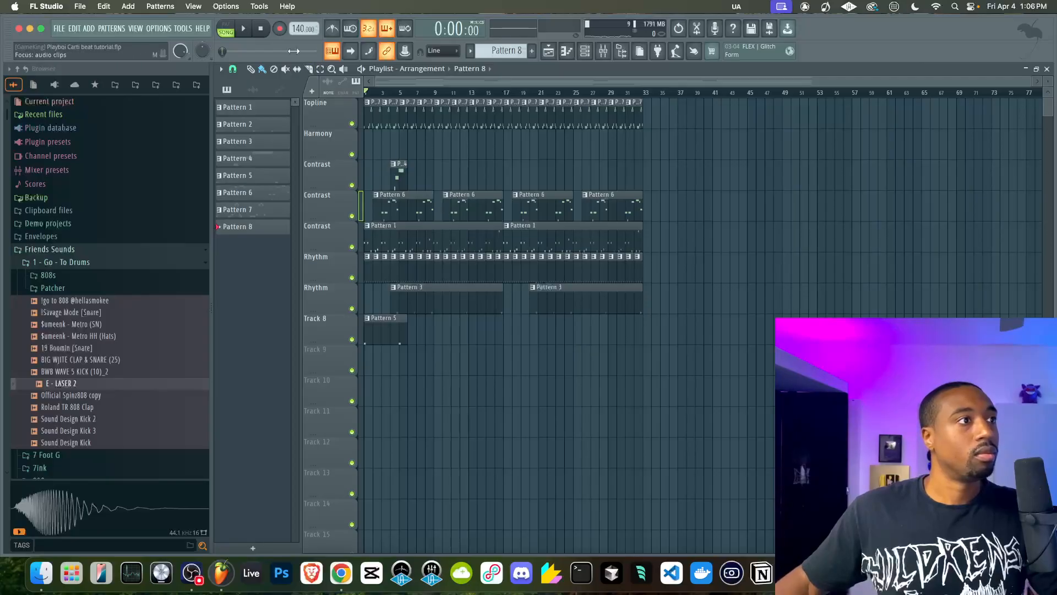
left_click(587, 55)
key("space")
right_click(518, 379)
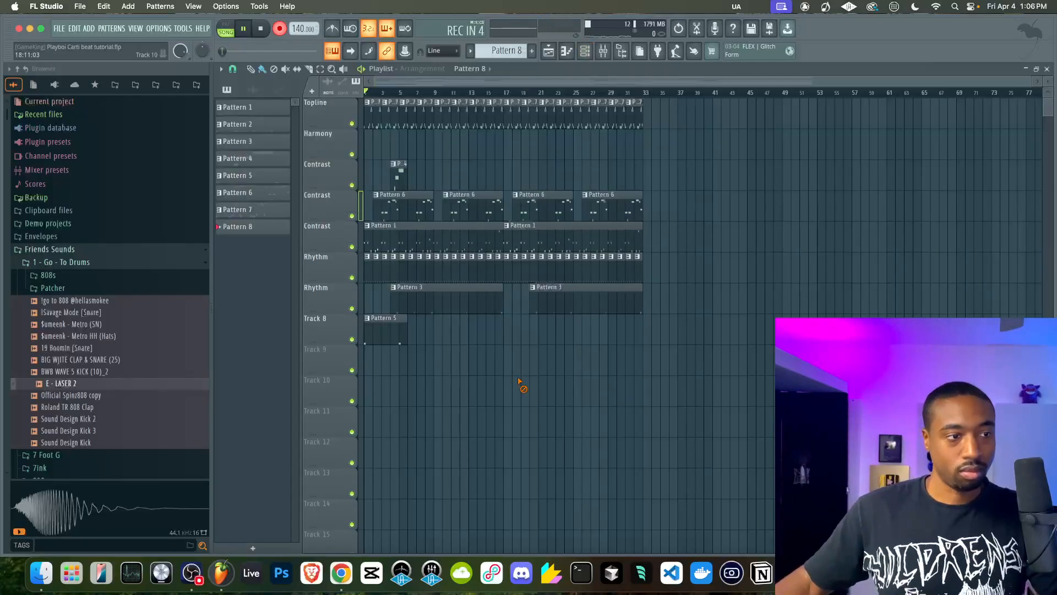
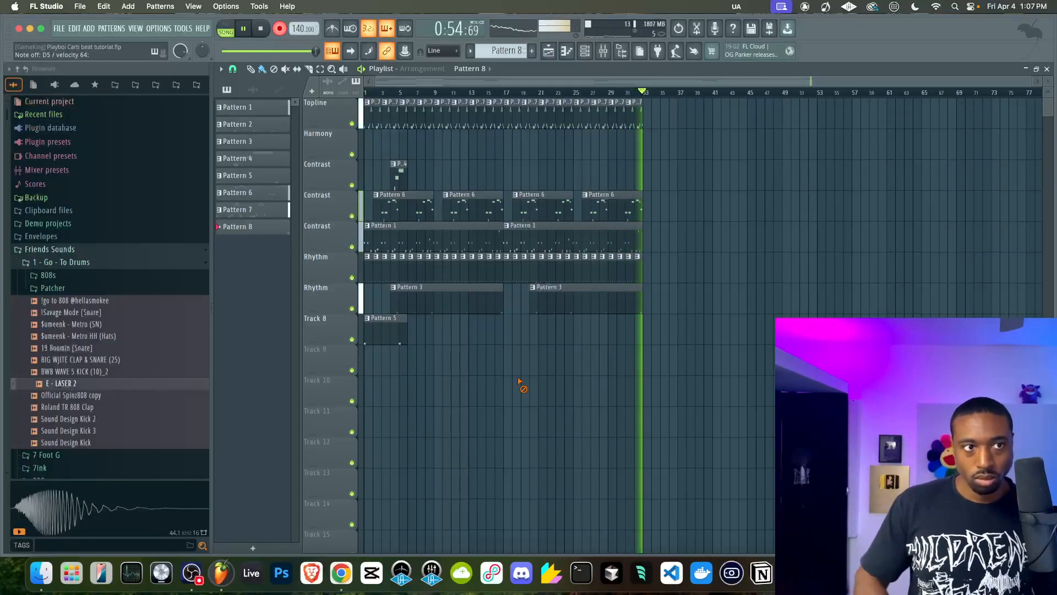
Stop the Pattern 8 recording, turn record mode off, and restore the MIC mixer track's volume to its default
key("space")
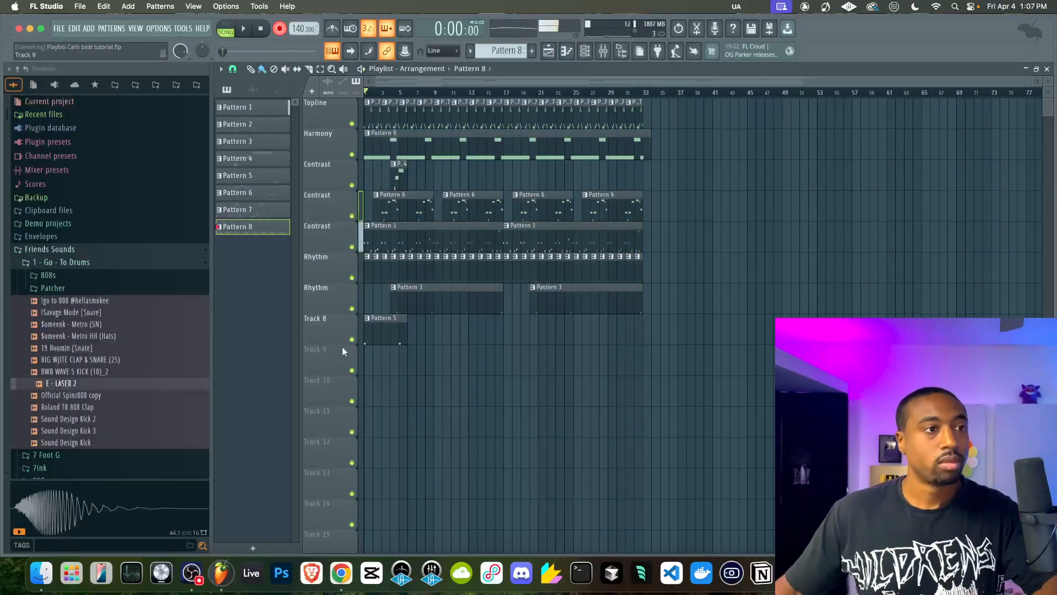
left_click(281, 30)
left_click(604, 50)
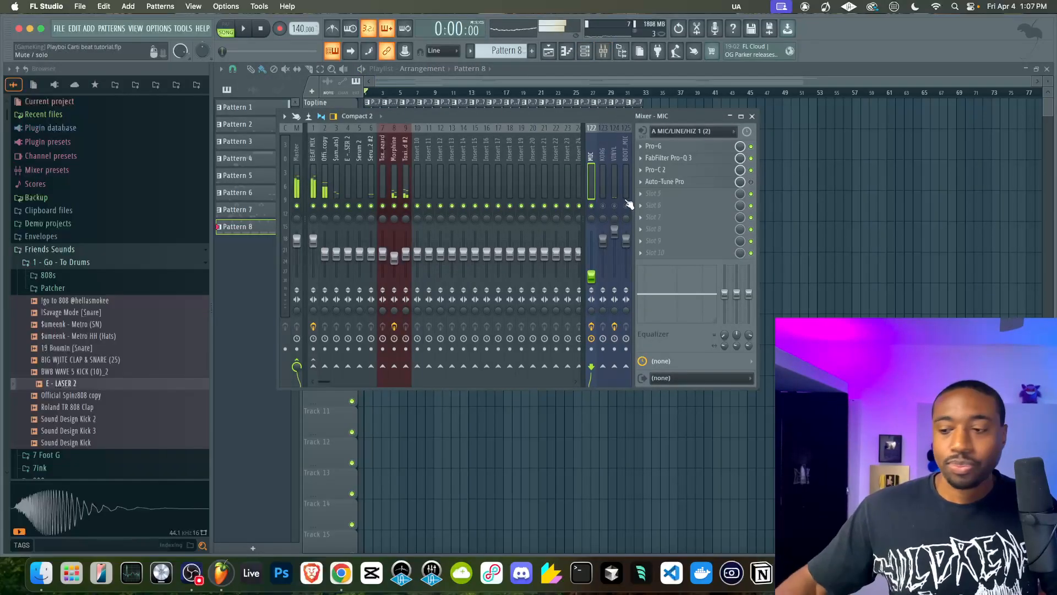
right_click(592, 273)
left_click(605, 279)
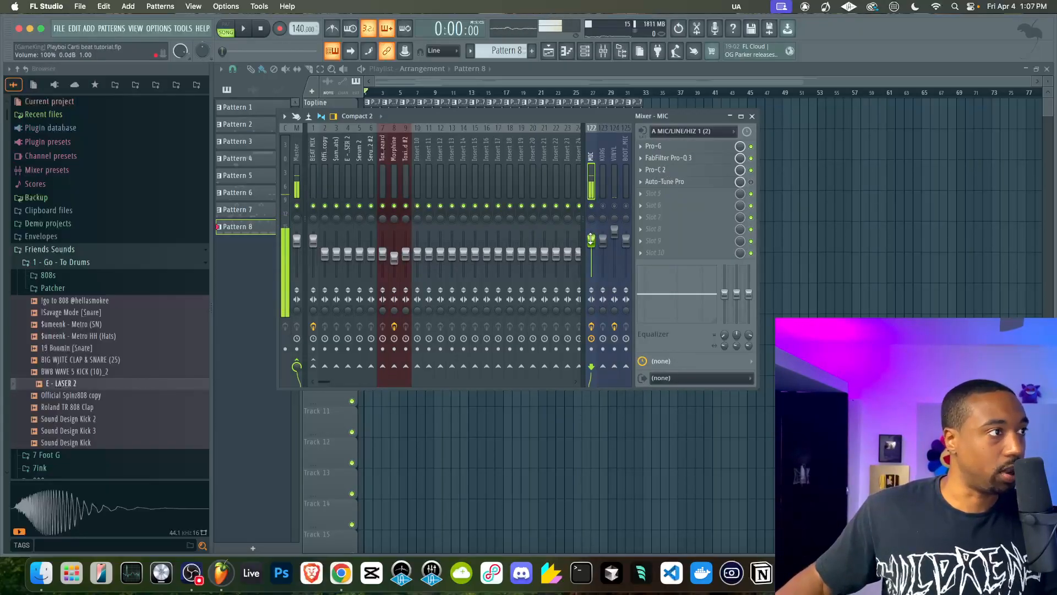
Save the project and switch to the empty Pattern 9 while the song plays from the start
key("F9")
key("ctrl+s")
key("space")
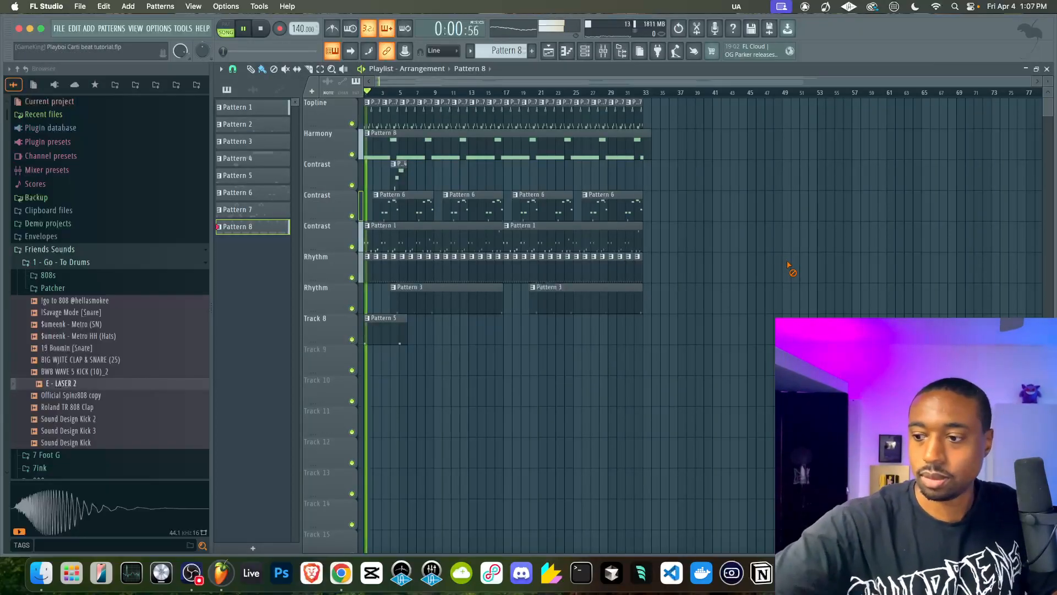
left_click(586, 51)
left_click_drag(505, 51, 504, 46)
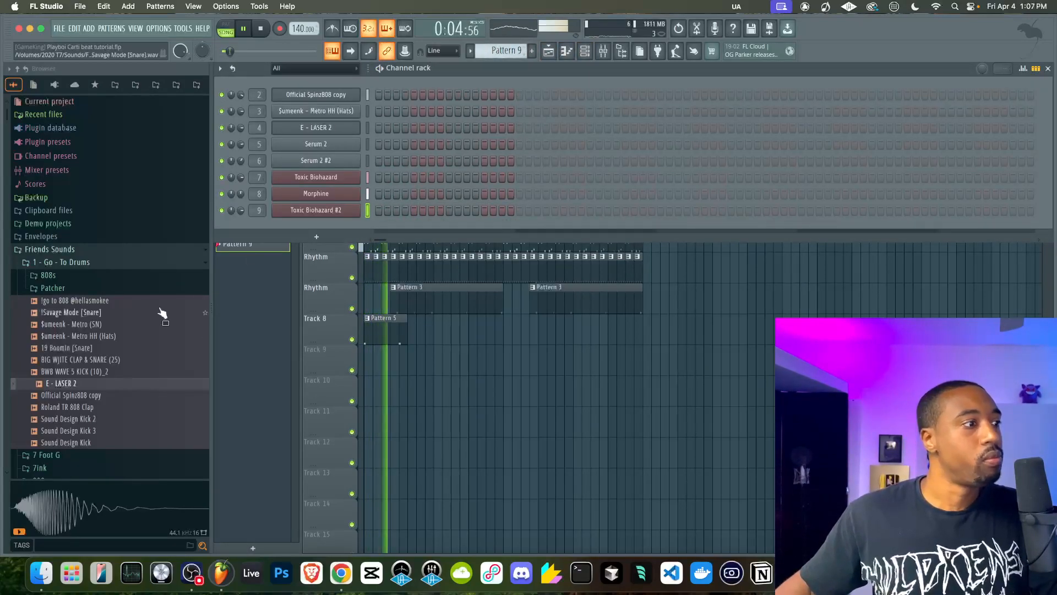
Load the $umeenk - Metro (SN) snare sample as a new sampler channel and route it to mixer track 10
left_click(104, 325)
right_click(100, 324)
left_click(143, 321)
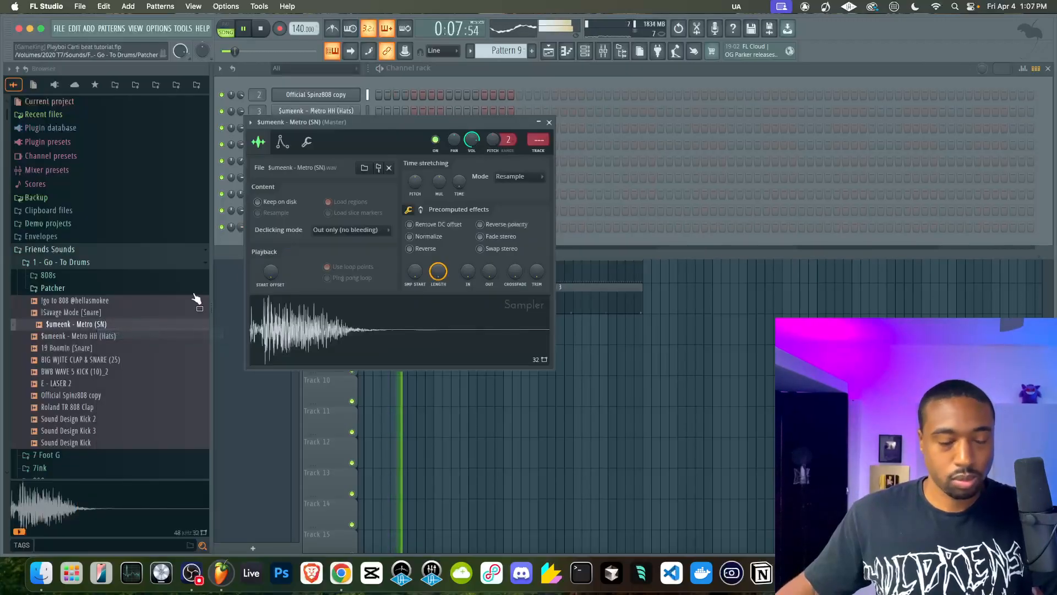
left_click(549, 123)
key("F9")
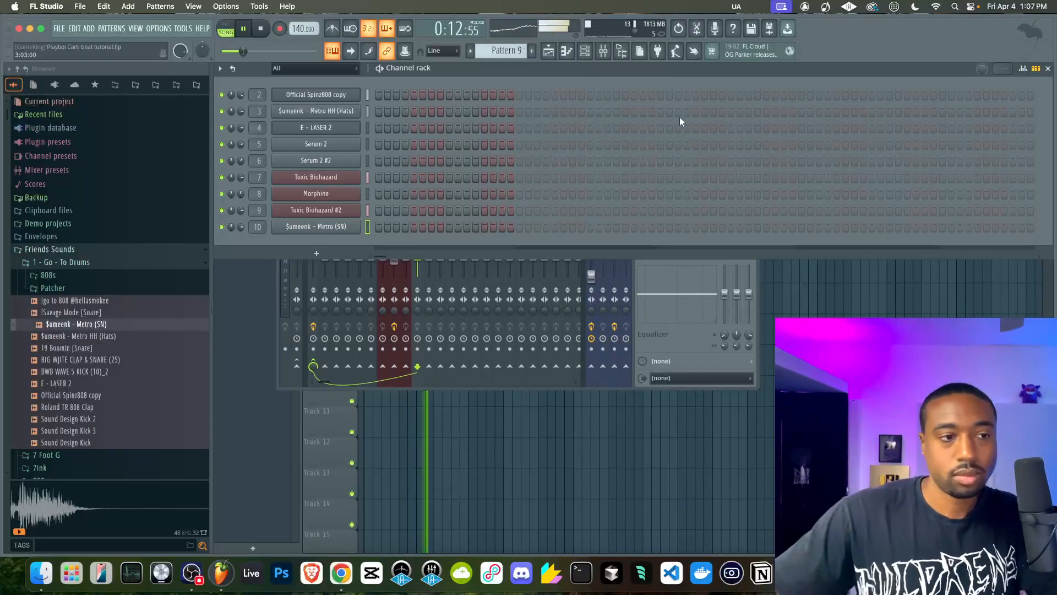
left_click(672, 332)
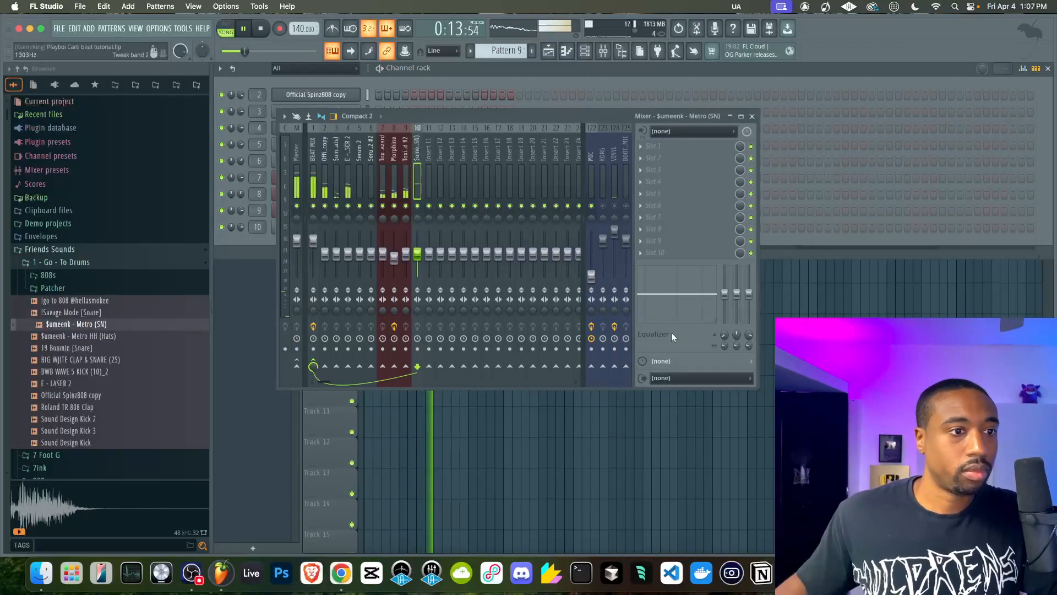
Restore the MIC mixer track's volume to its default and close the mixer
right_click(591, 276)
left_click(604, 285)
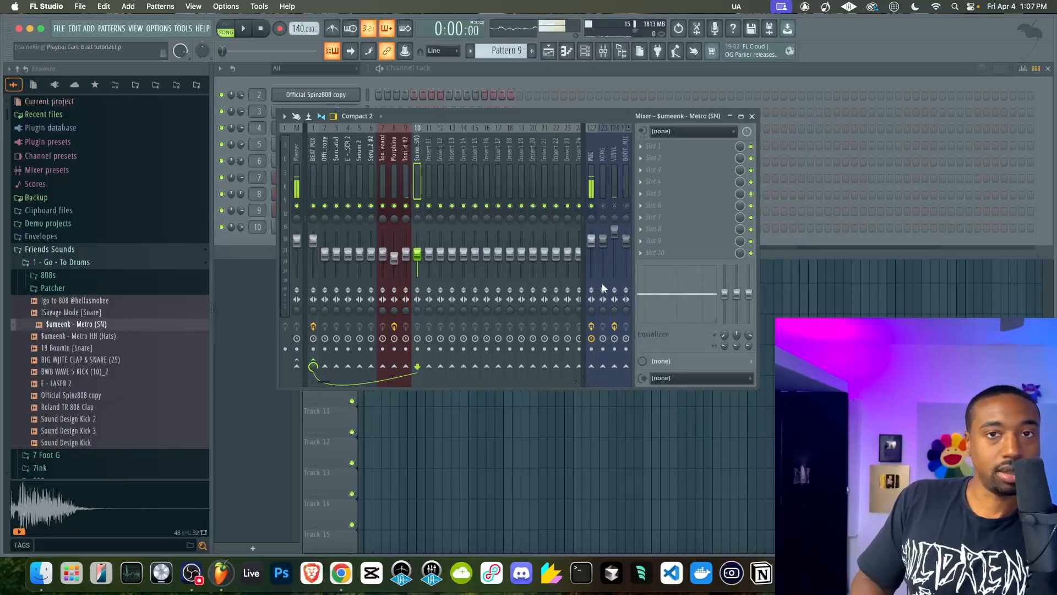
left_click(753, 117)
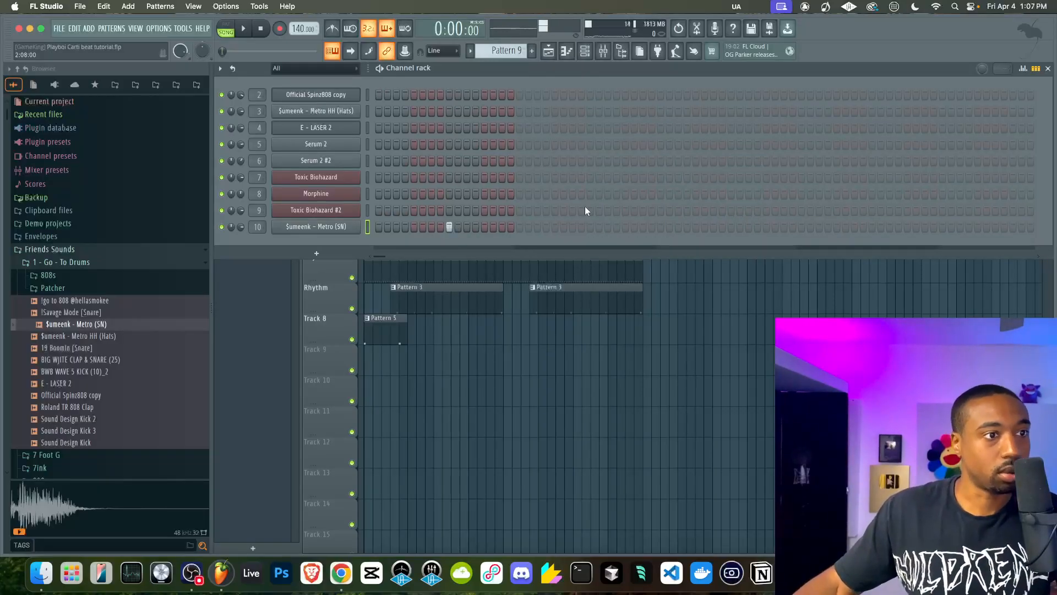
Program the $umeenk - Metro (SN) snare on steps 9 and 25 of Pattern 9 and place the pattern four times from bar 1 on Track 9
left_click(590, 227)
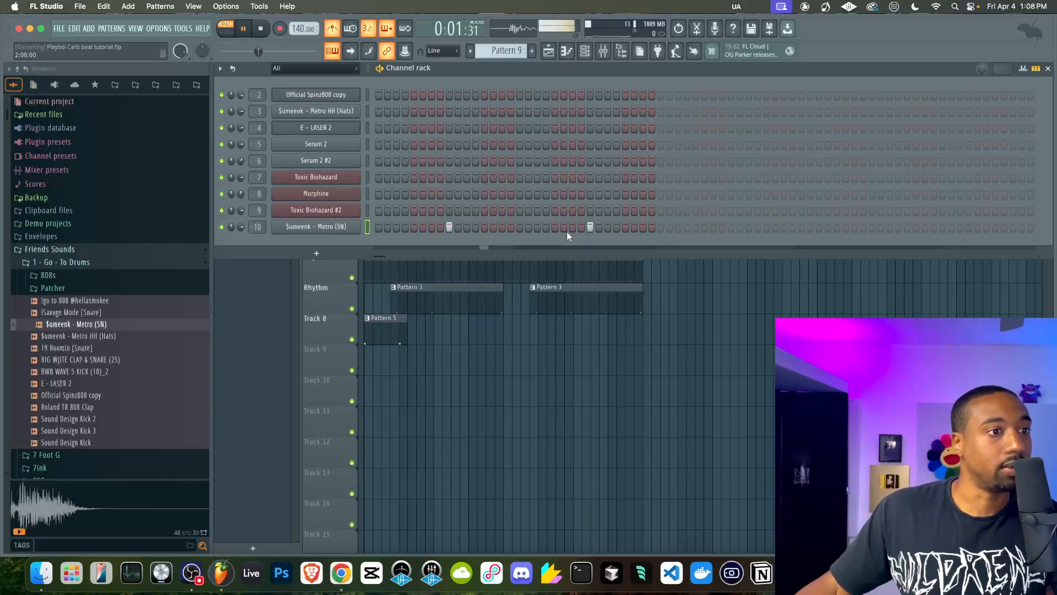
key("F6")
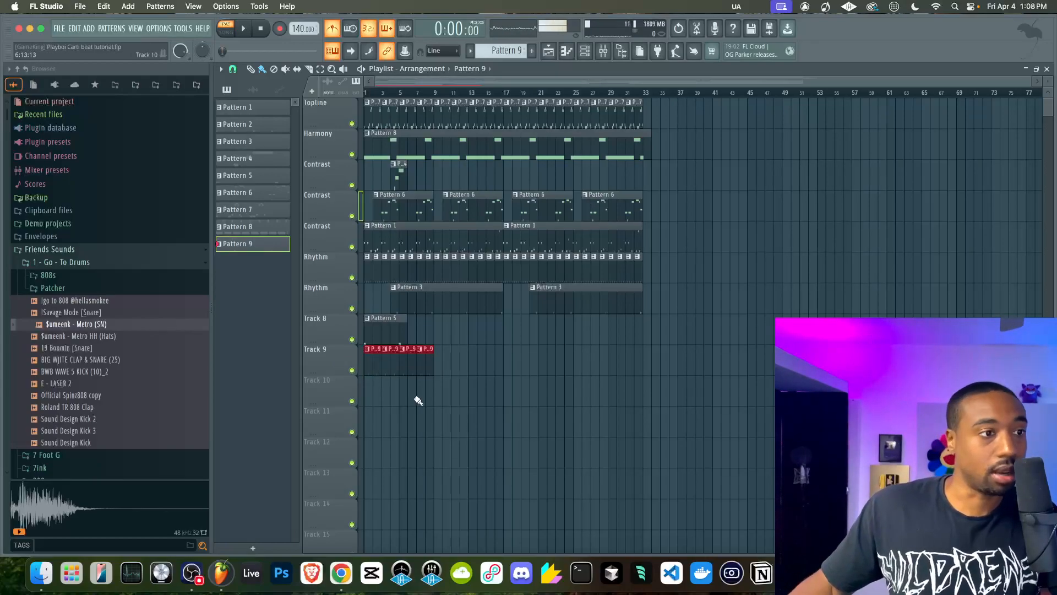
Lower the MIC mixer track's volume to 0% and return to the playlist
left_click(604, 52)
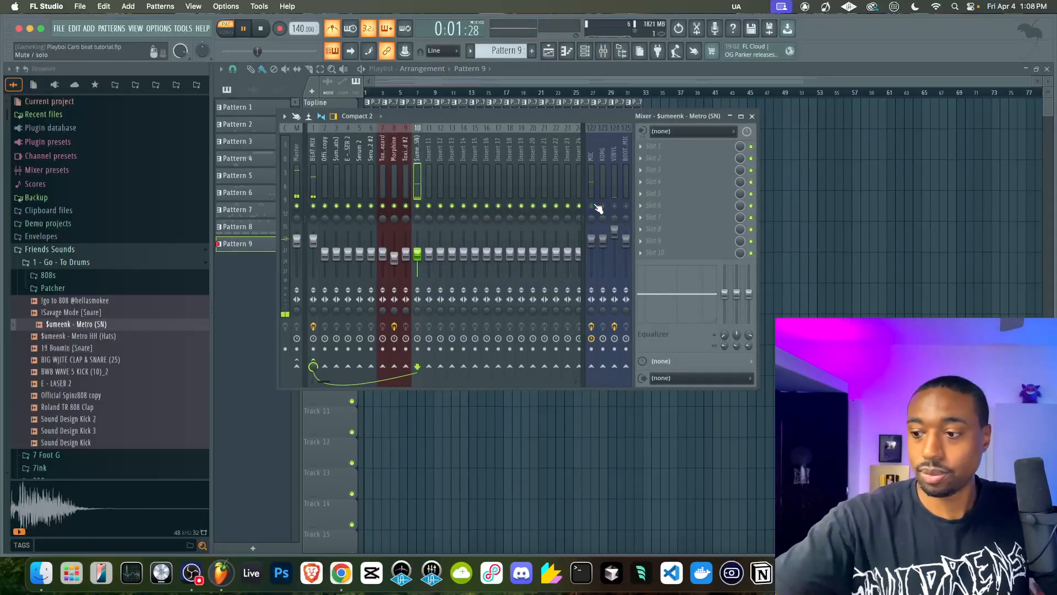
left_click_drag(593, 229, 591, 276)
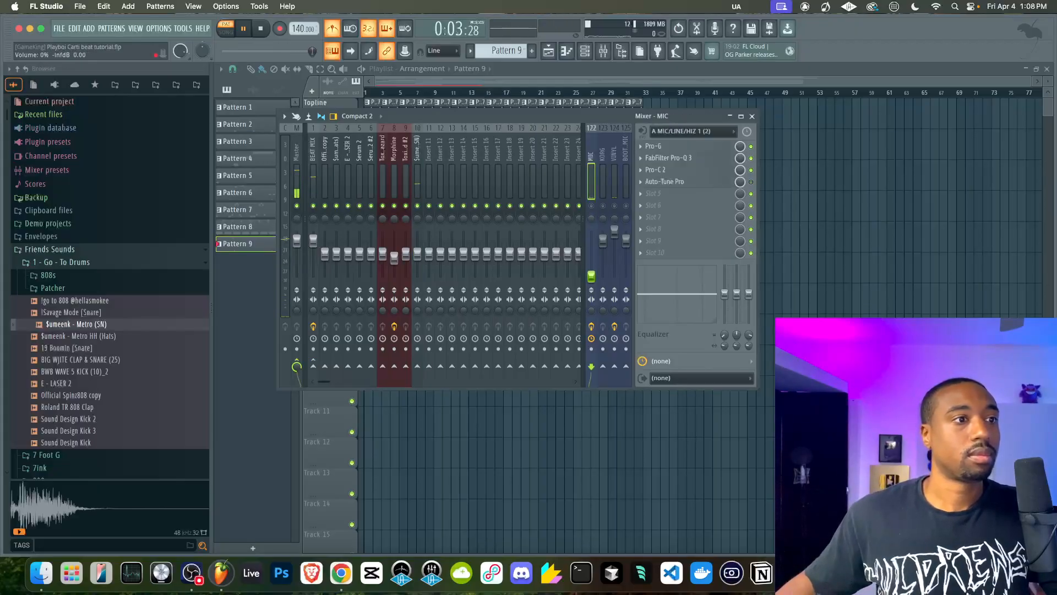
key("F9")
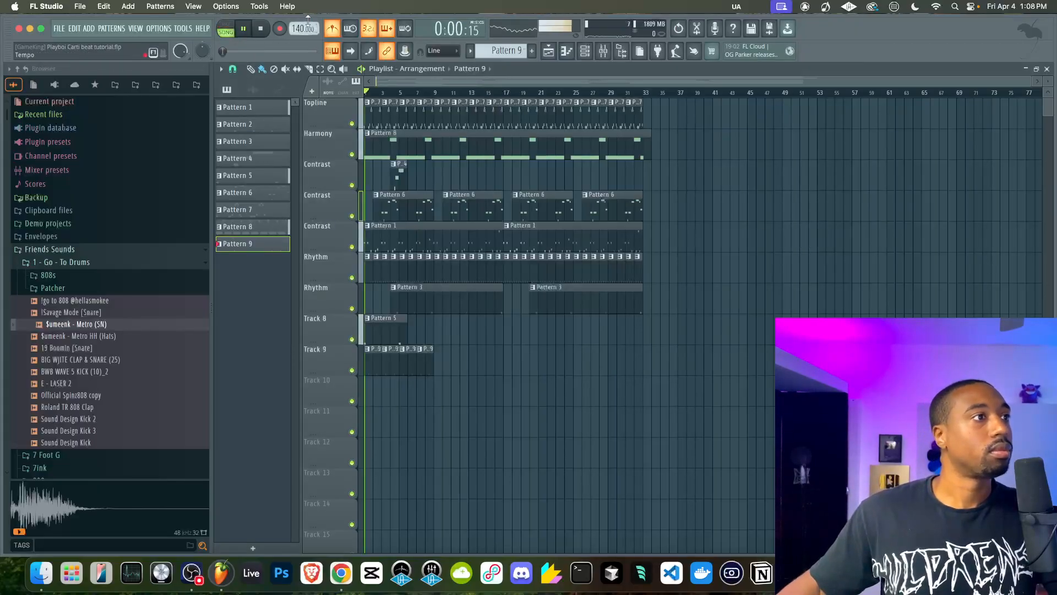
Create Pattern 10 with $umeenk - Metro (SN) hits on steps 9, 21, 41 and 53, and place it at bar 9 of Track 9
left_click_drag(438, 368, 326, 363)
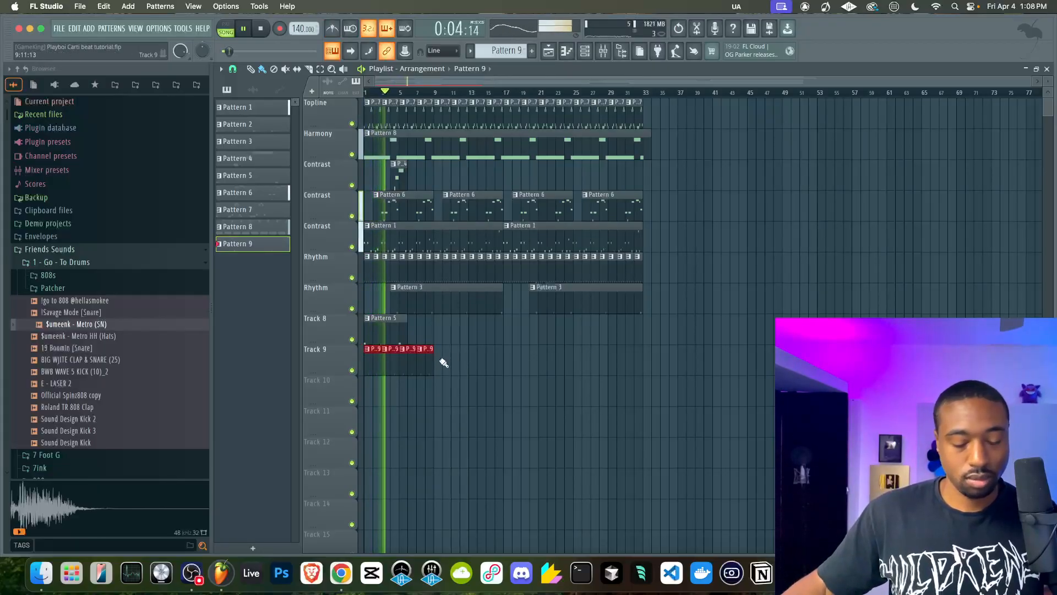
key("F6")
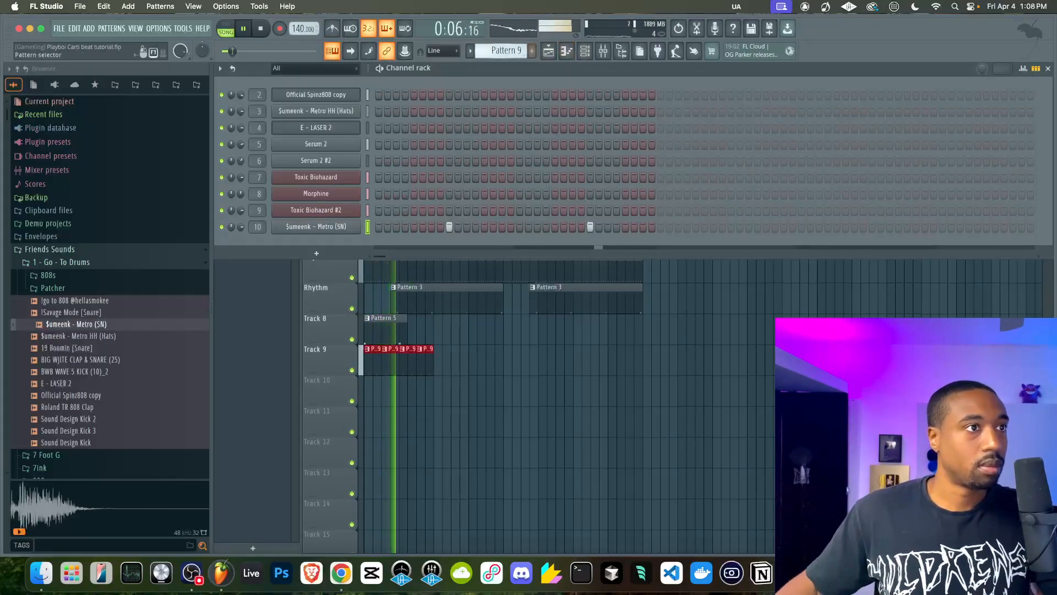
key("F4")
left_click(449, 226)
key("F6")
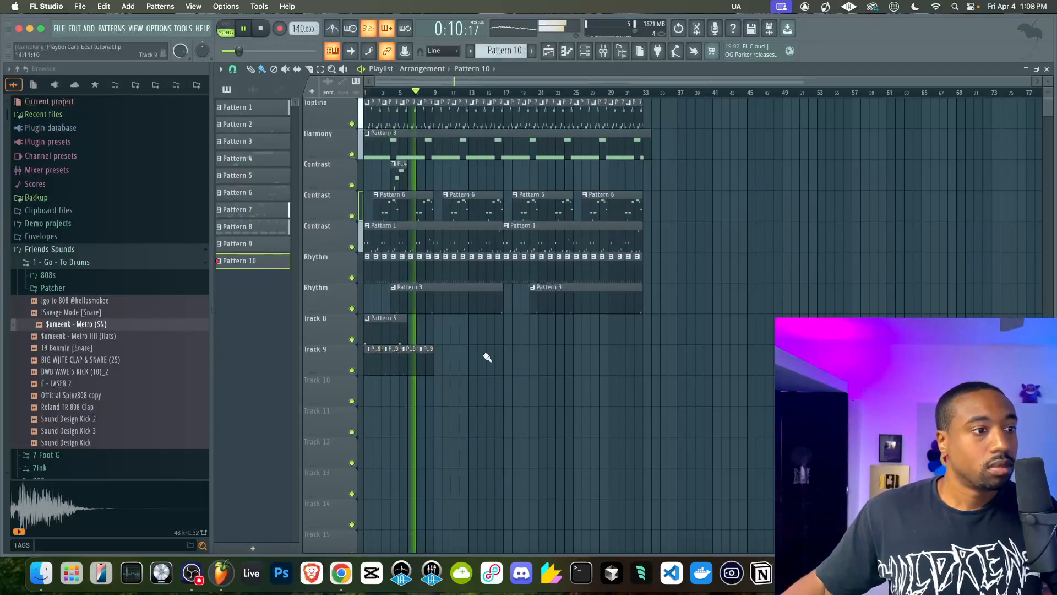
left_click(585, 51)
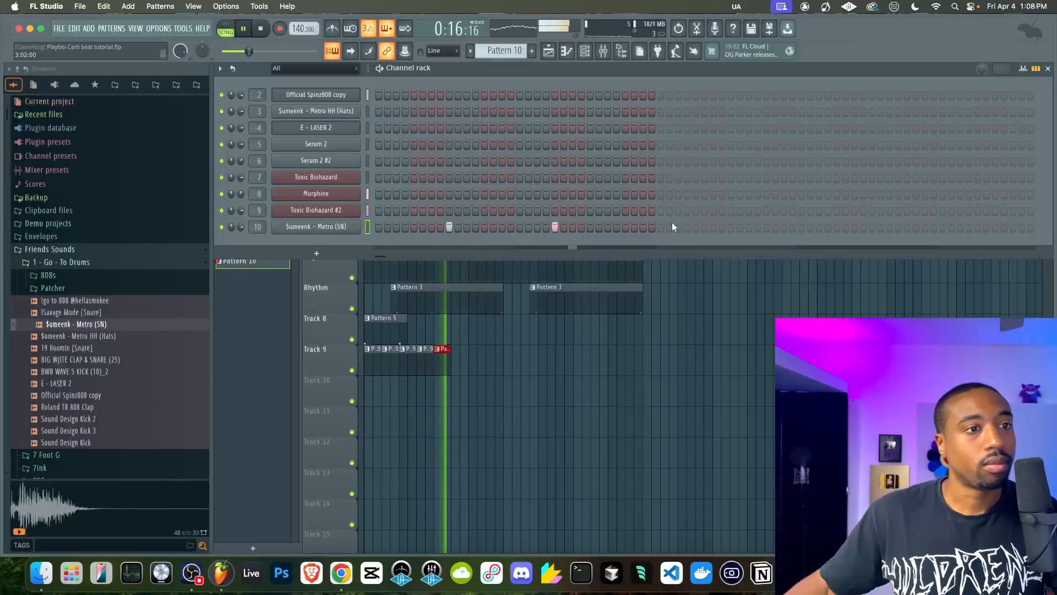
left_click(730, 227)
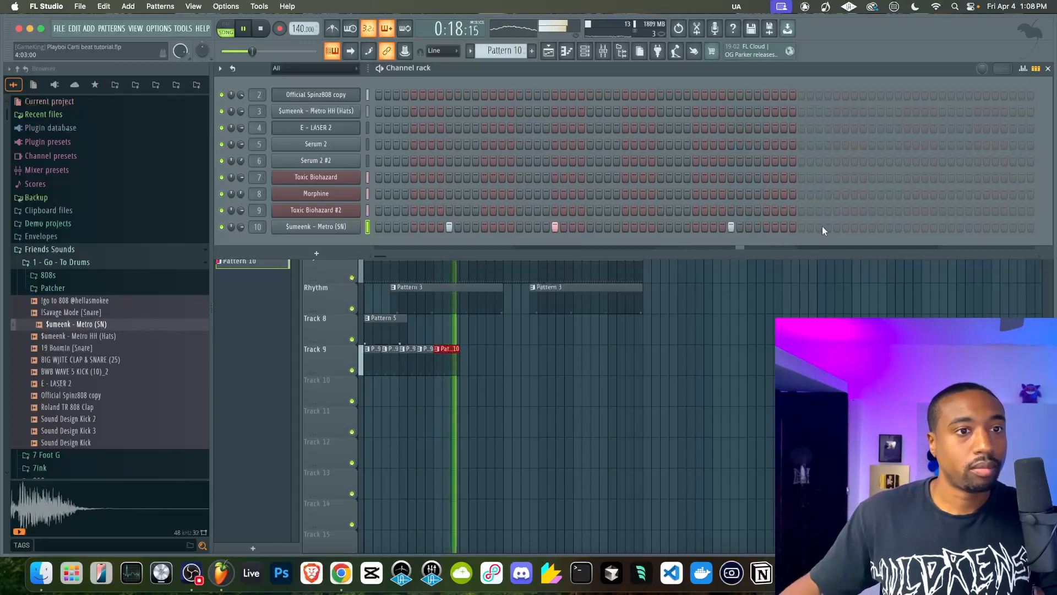
left_click(836, 226)
Duplicate the Pattern 10 clip on Track 9 to bar 13 and delete the surplus copies from bar 17 on
left_click_drag(472, 360, 446, 359)
key("super+b")
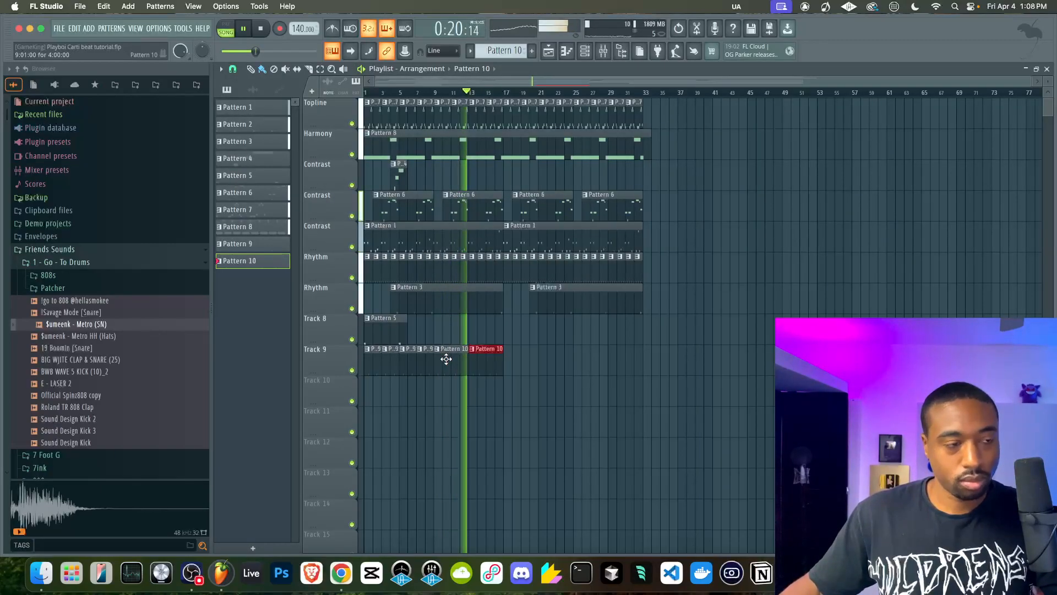
key("super+b")
key("super+b")
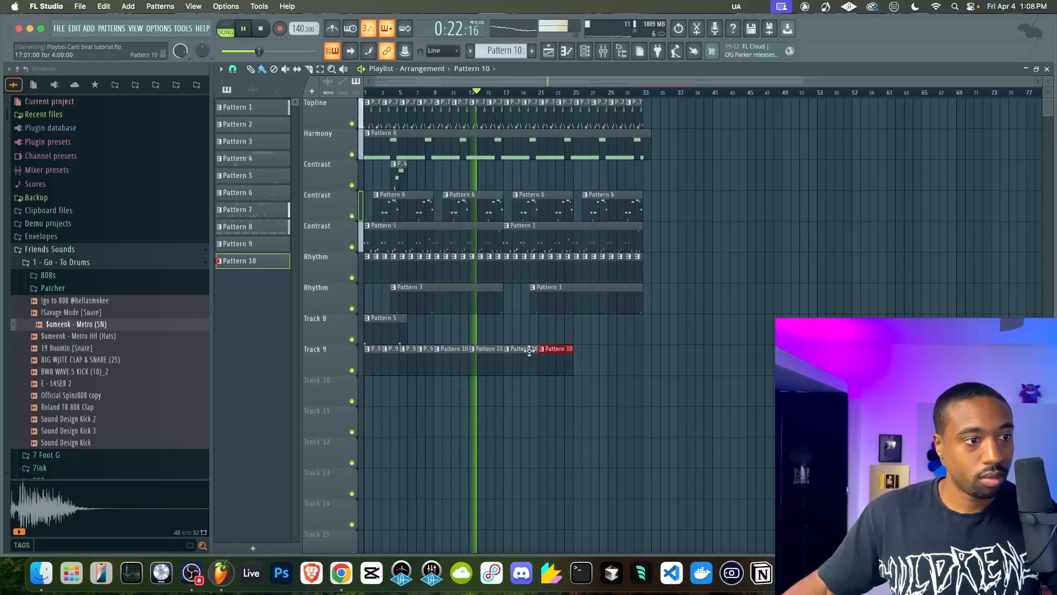
right_click(530, 350)
right_click(556, 354)
Duplicate all the Pattern 9 and Pattern 10 clips of Track 9 so the copies start at bar 17
left_click_drag(422, 365, 390, 364)
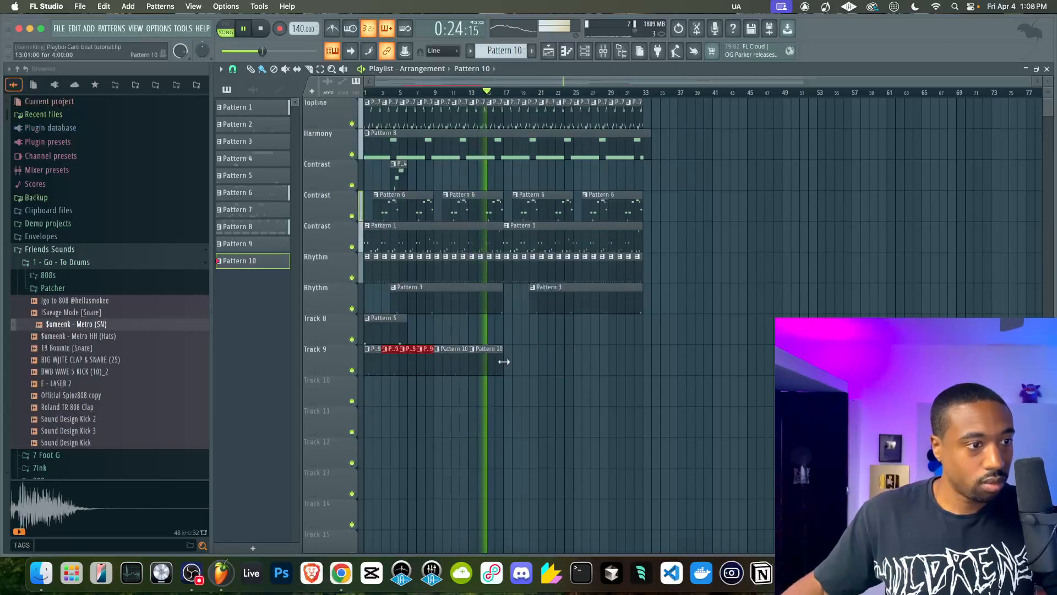
left_click_drag(502, 361, 365, 360)
key("super+b")
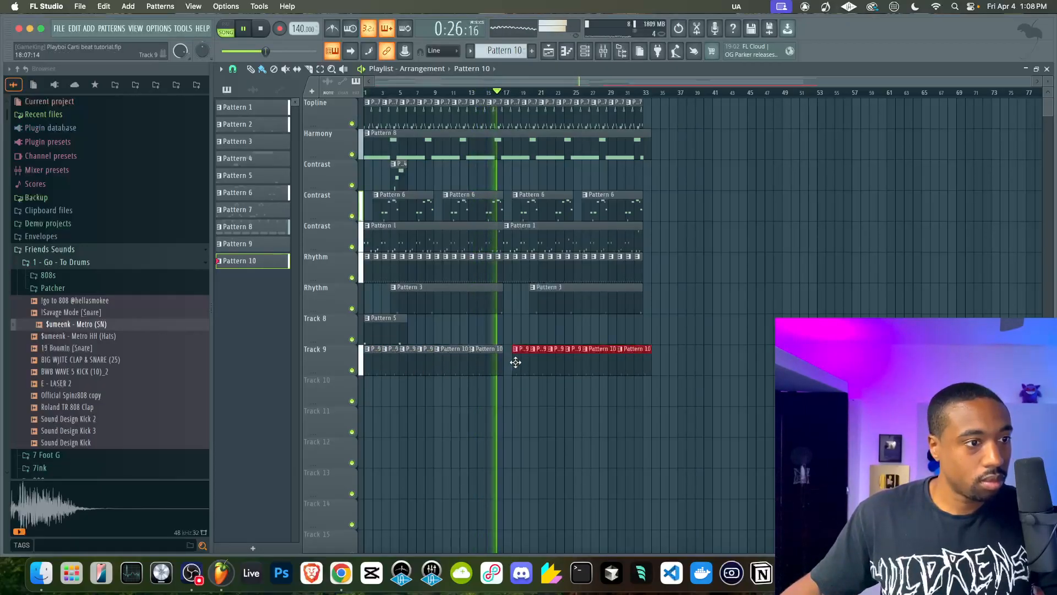
left_click(522, 331)
Clone the $umeenk - Metro HH (Hats) channel and switch to the first empty pattern, Pattern 11
key("F6")
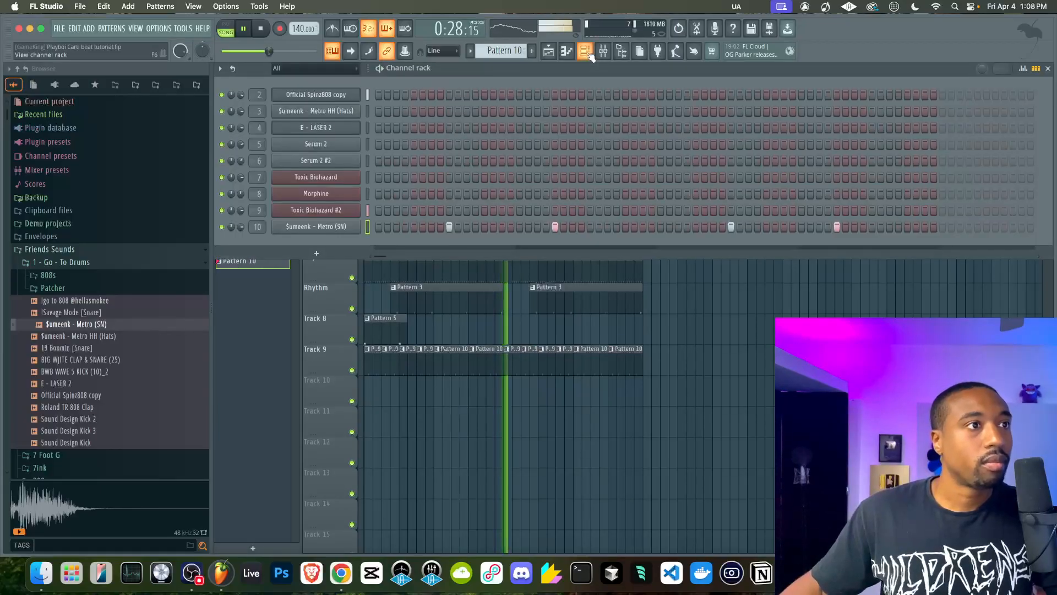
key("alt+c")
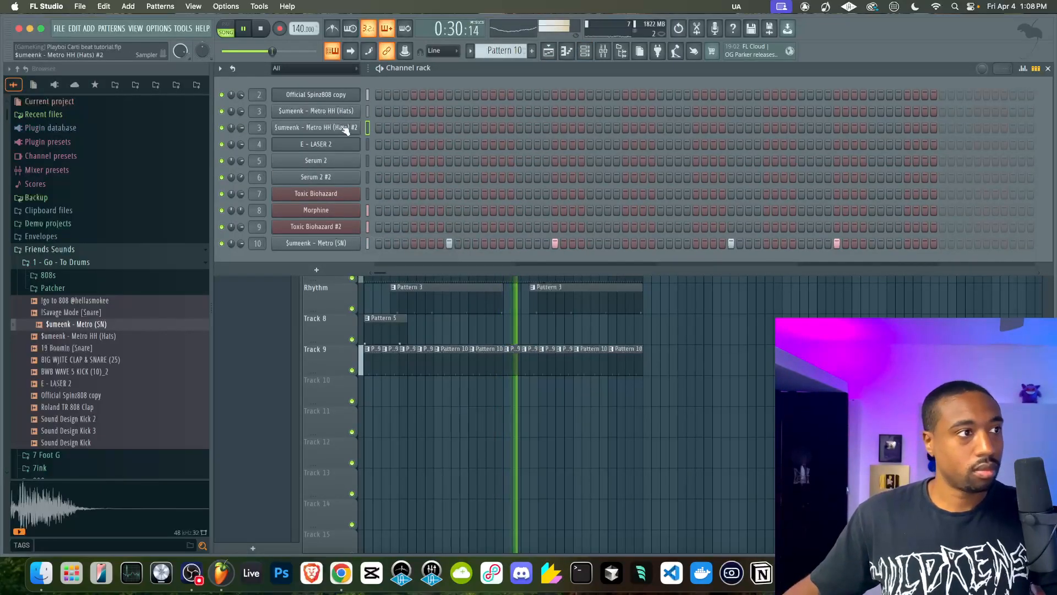
left_click(510, 53)
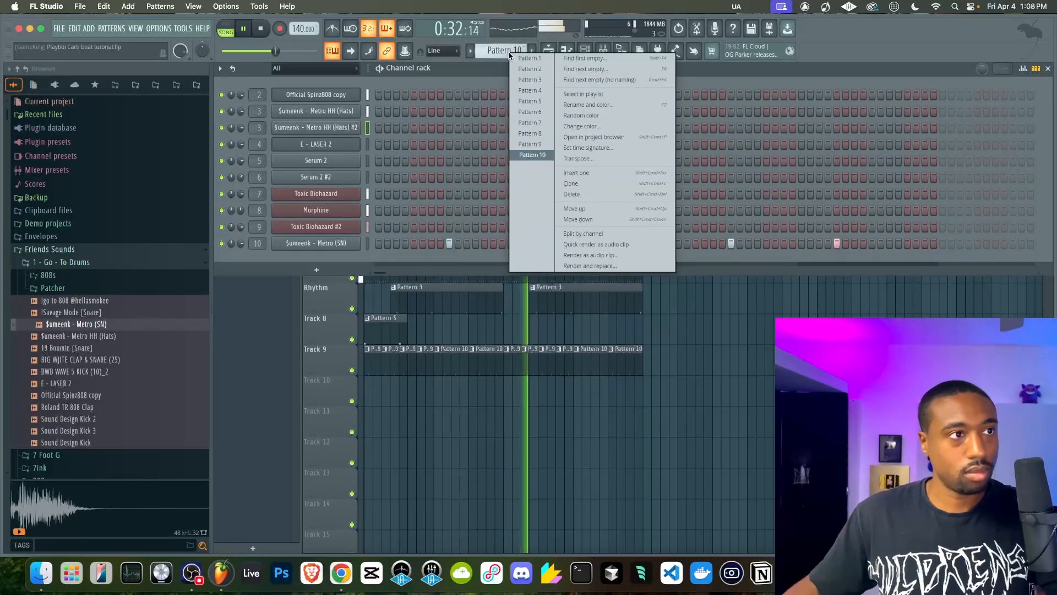
left_click(605, 59)
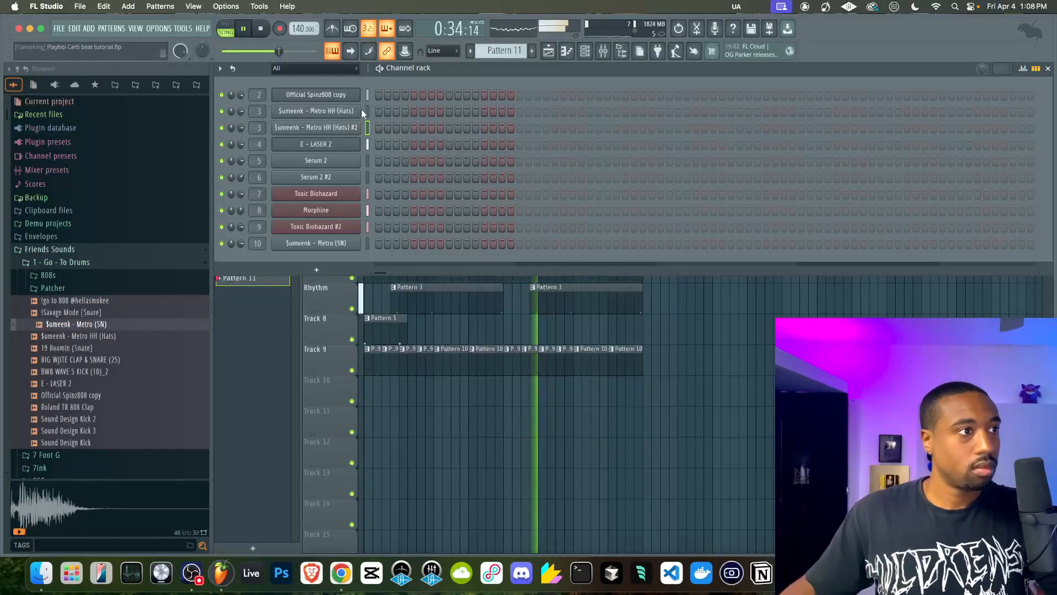
Fill every second step of the cloned hats channel and paint Pattern 11 along Track 10 from bar 1 through bar 32
right_click(357, 126)
left_click(487, 163)
right_click(547, 431)
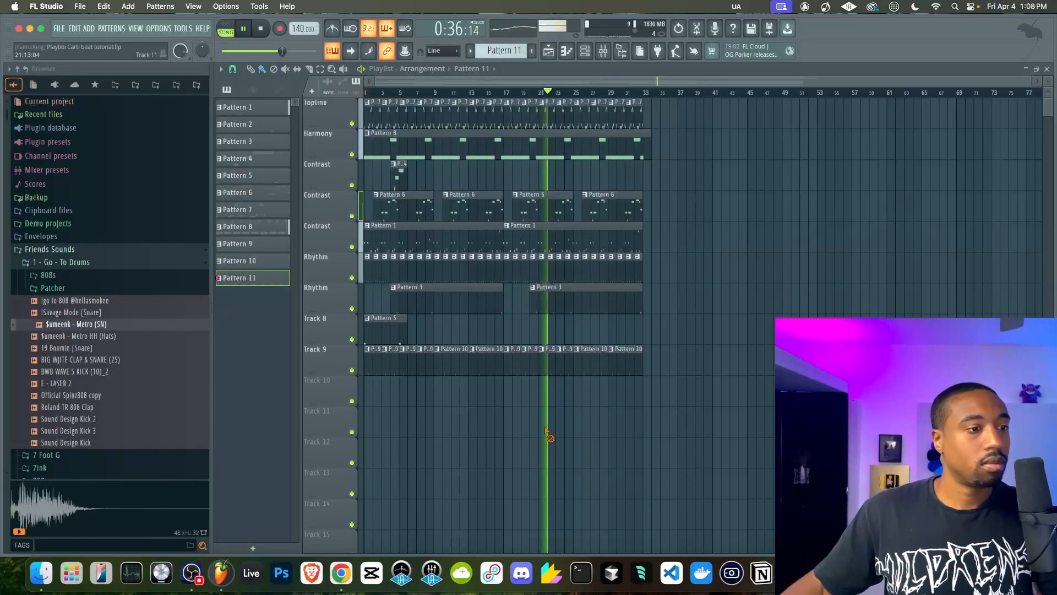
left_click_drag(373, 399, 637, 385)
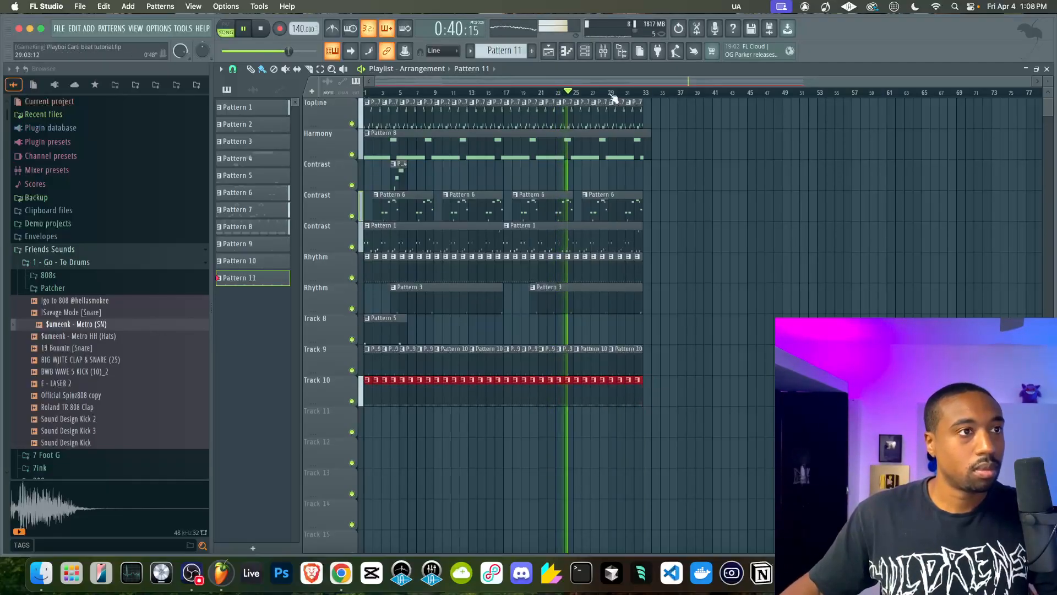
left_click(591, 55)
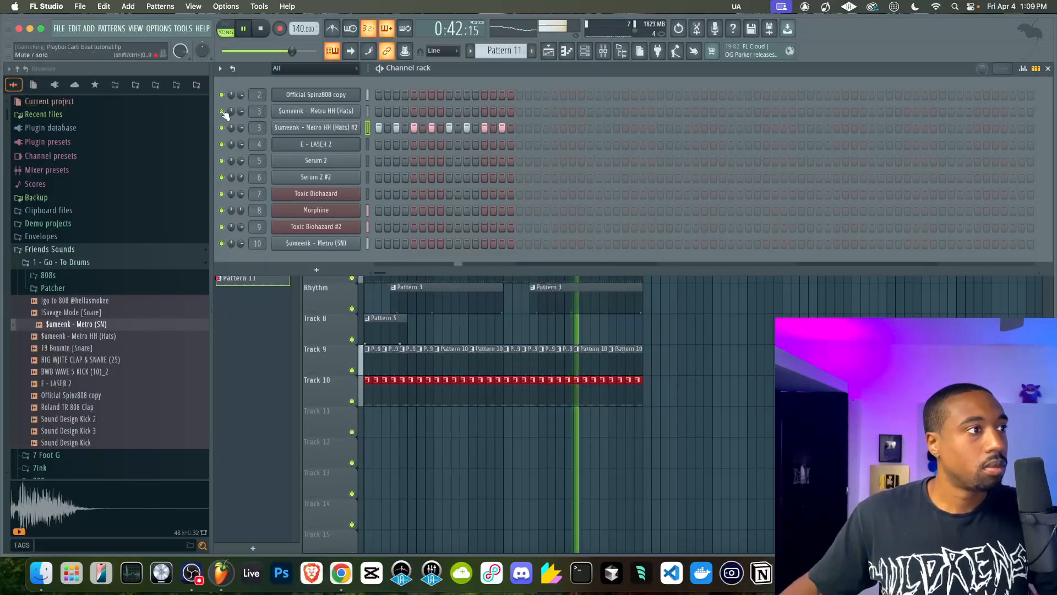
right_click(515, 456)
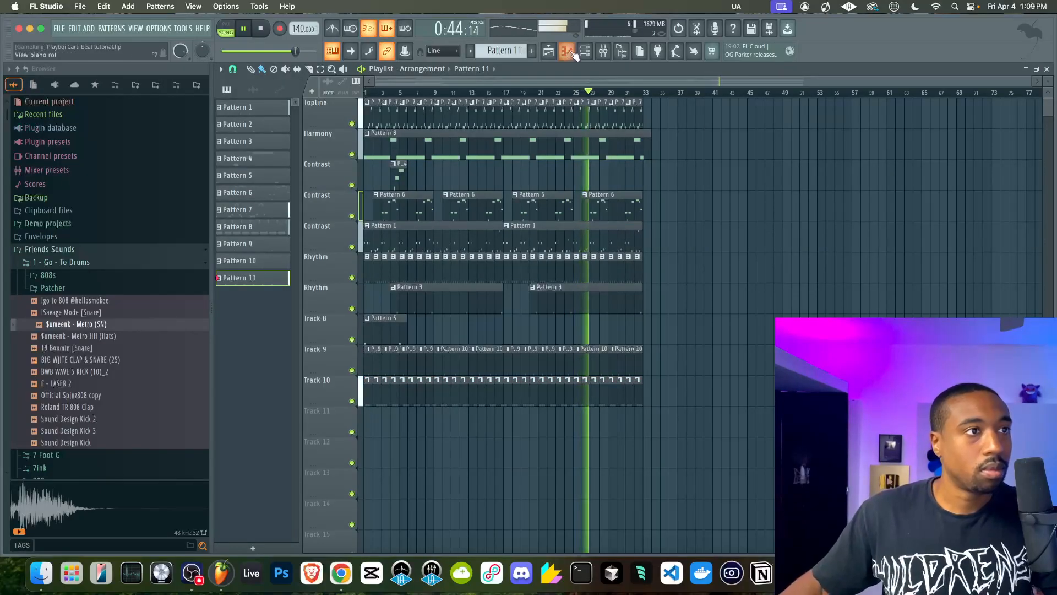
Open Pattern 1's Official Spinz808 notes, restart playback and add a G#5 note in bar 1 just before the first D5
double_click(470, 243)
scroll(440, 242, "left", 10)
scroll(435, 242, "up", 2)
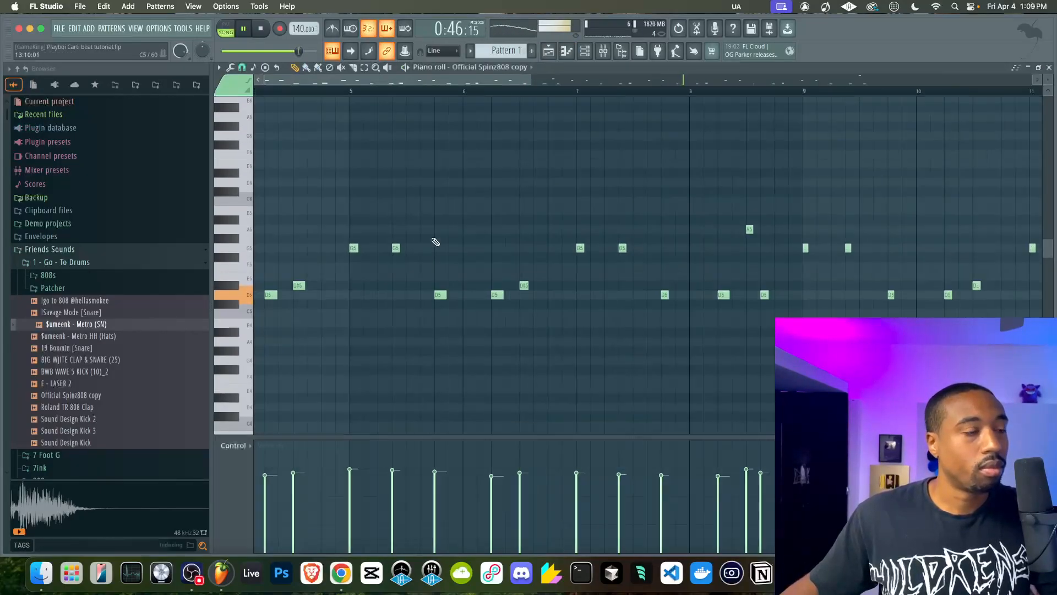
scroll(435, 241, "left", 5)
scroll(435, 241, "up", 2)
scroll(435, 241, "down", 3)
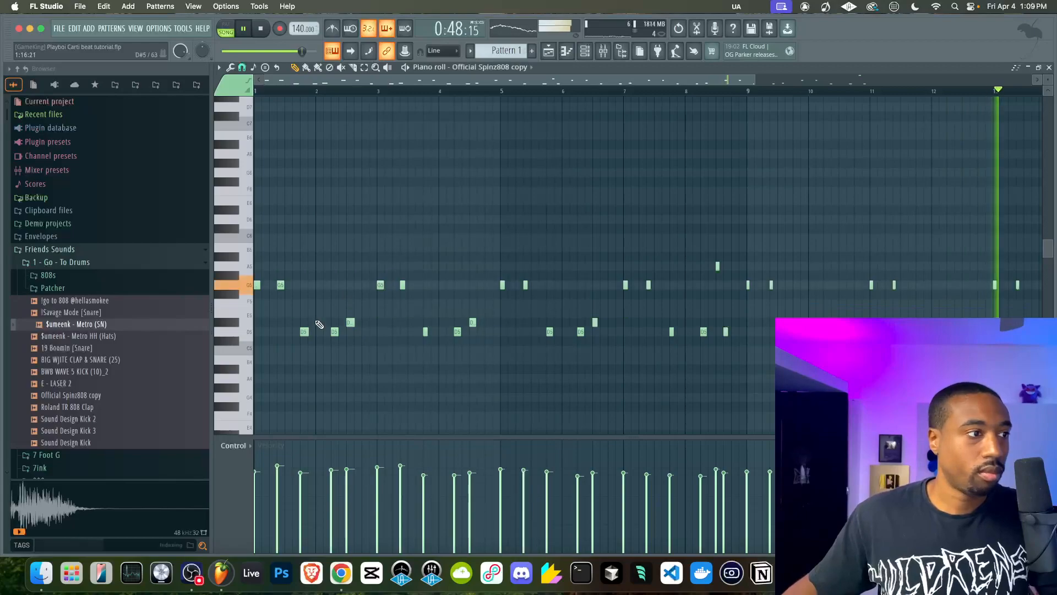
scroll(320, 325, "up", 2)
key("space")
left_click(311, 275)
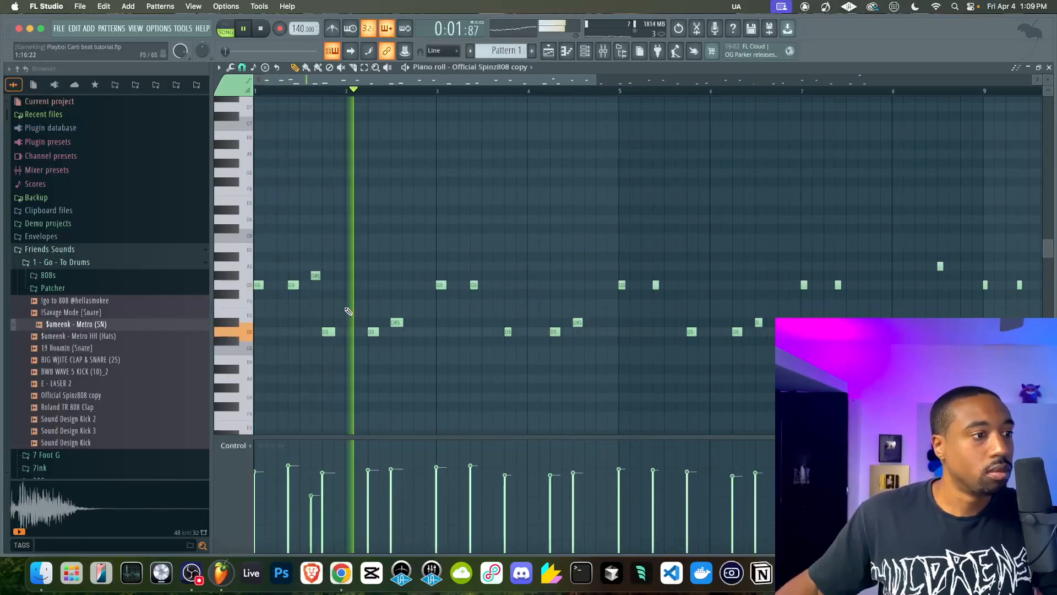
Add a B4 note in bar 2 of the Official Spinz808 part, right after the D#5
left_click(407, 360)
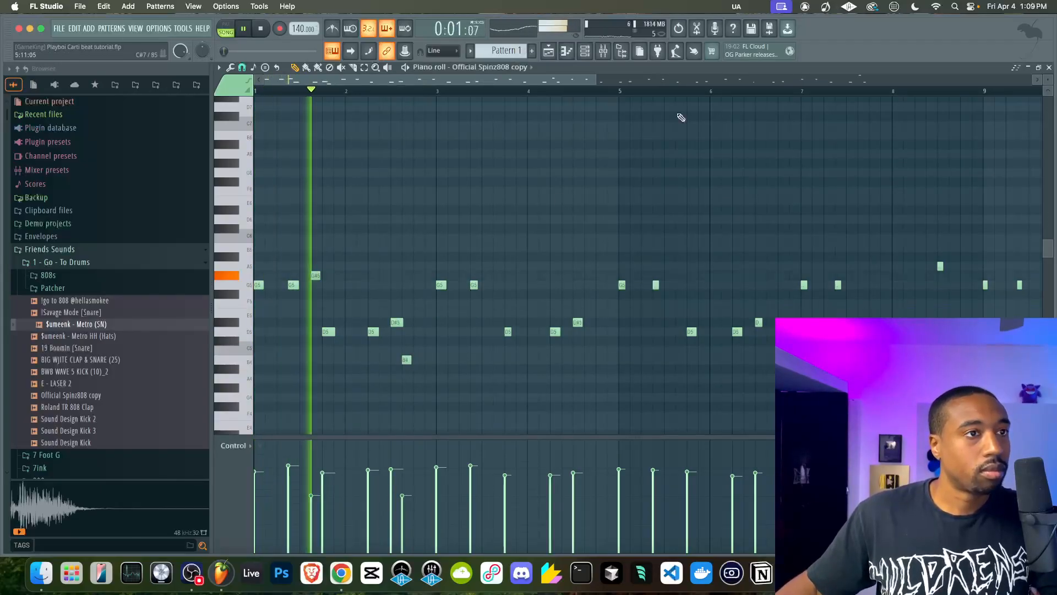
Reset the MIC mixer track's volume, then lower it back to 0% and resume playback
key("F9")
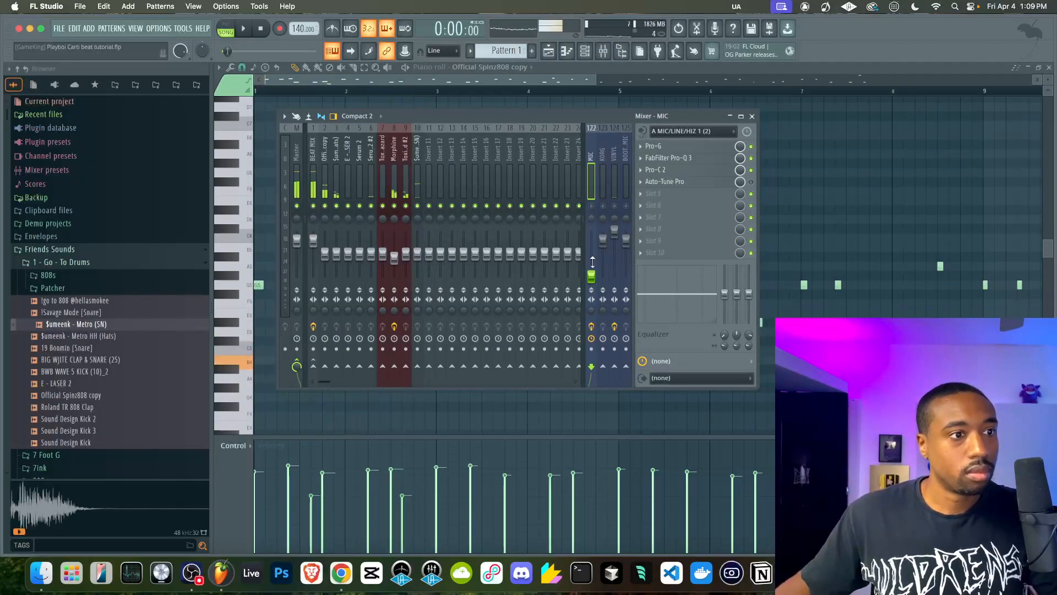
right_click(591, 276)
left_click(594, 280)
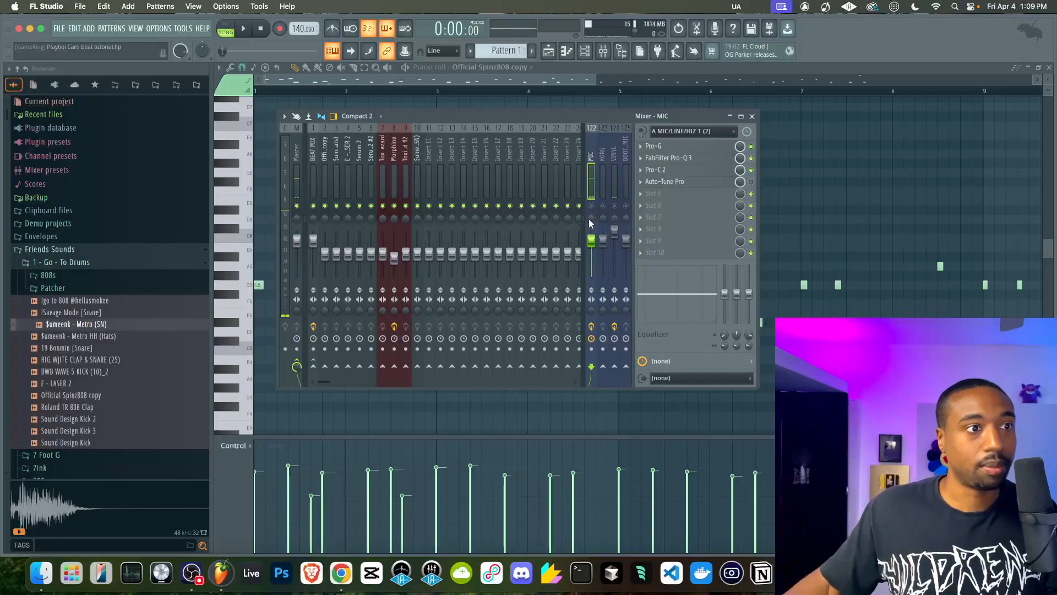
key("space")
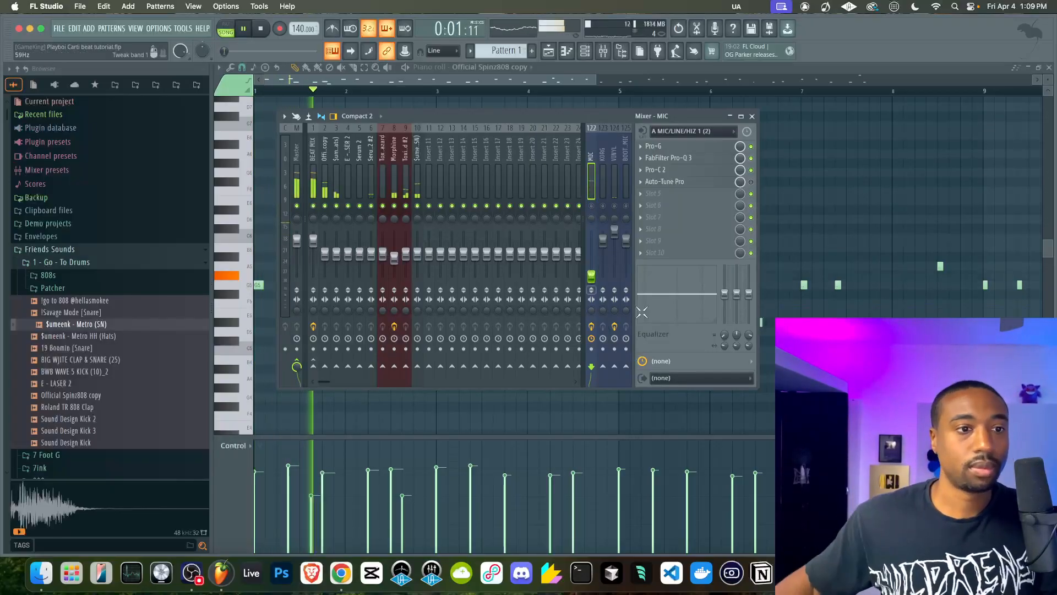
key("F9")
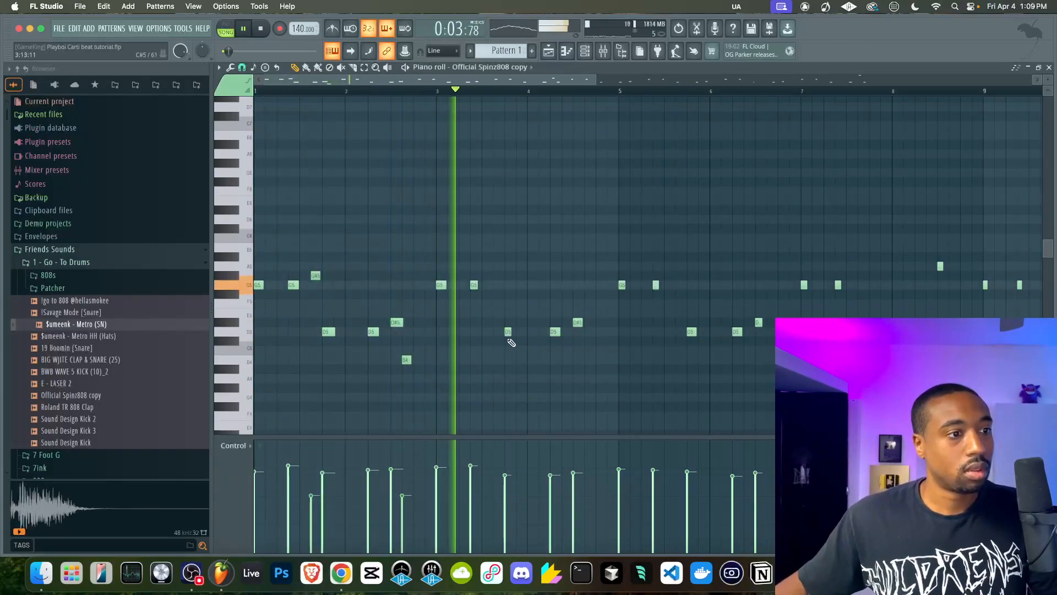
Add an A#4 note late in bar 3 and another late in bar 4, and move bar 2's D5 one step later
left_click(494, 368)
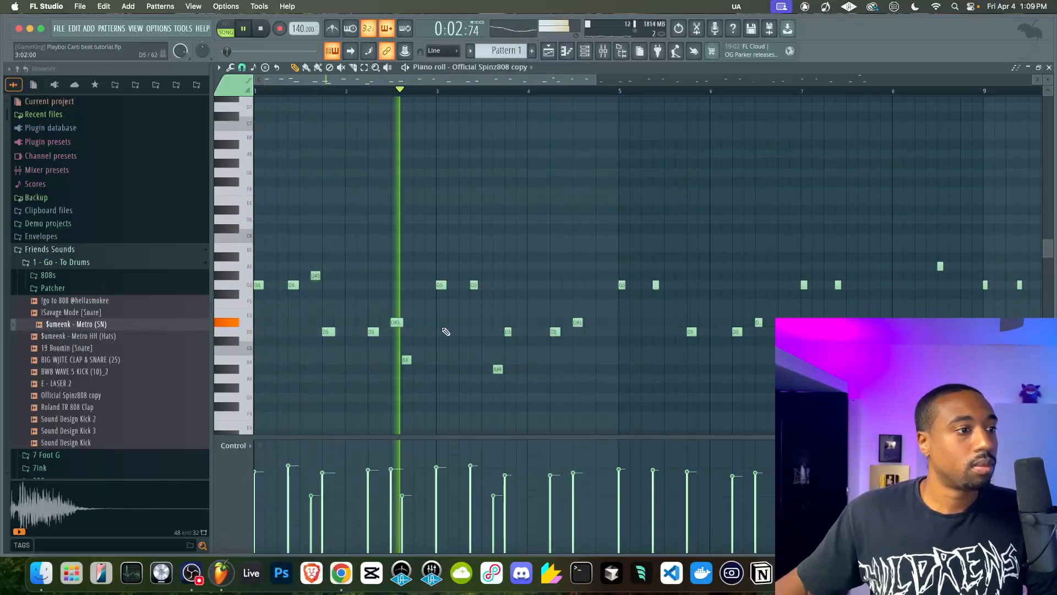
left_click_drag(373, 332, 381, 331)
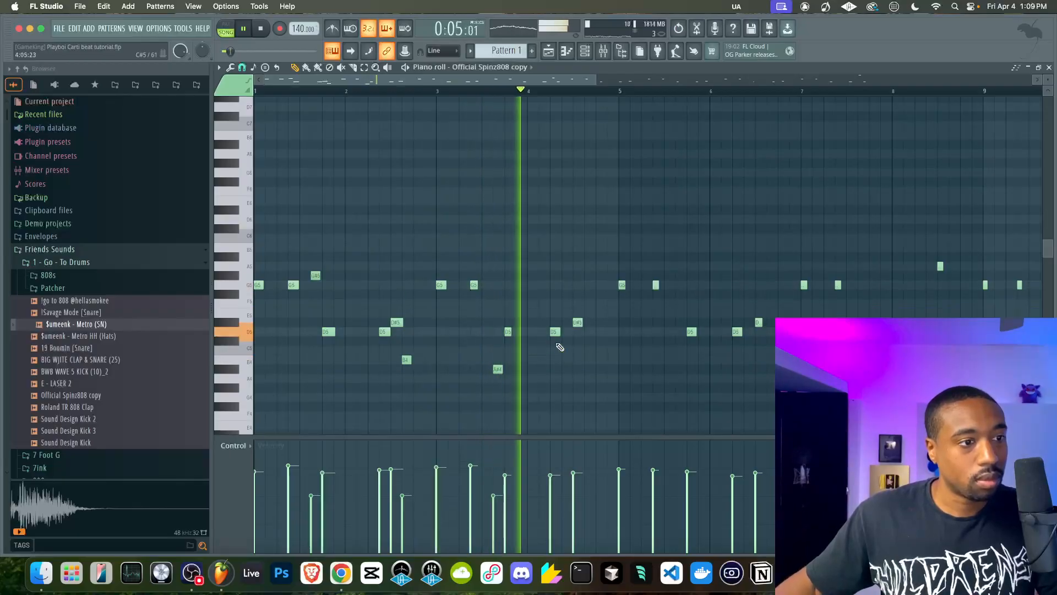
left_click(585, 369)
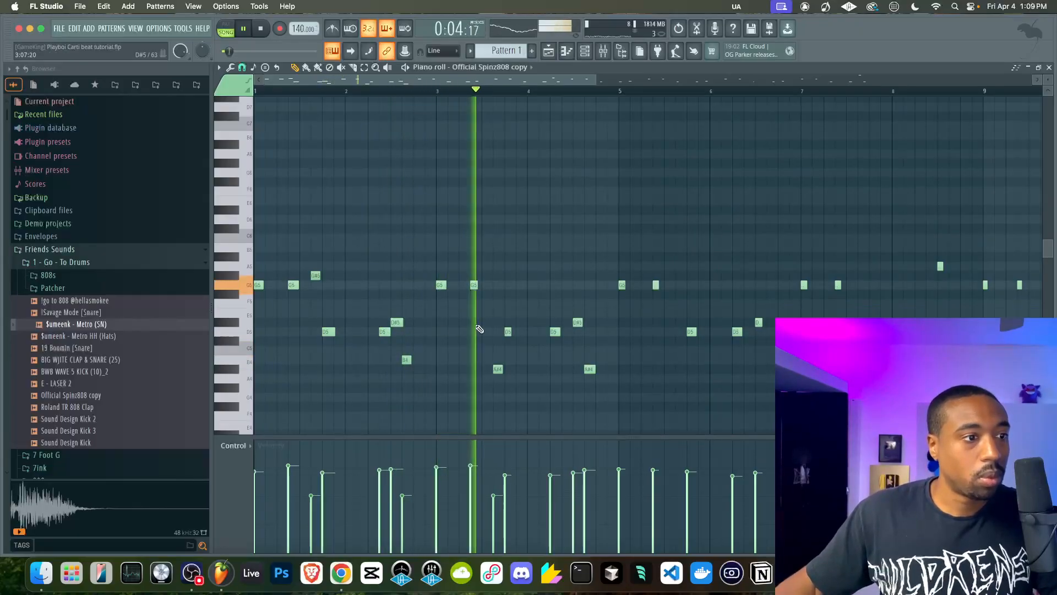
Save the project and add an A#4 before bar 4's D5 and a B4 just before bar 2's D5
key("space")
key("super+s")
scroll(358, 366, "left", 3)
scroll(357, 366, "up", 1)
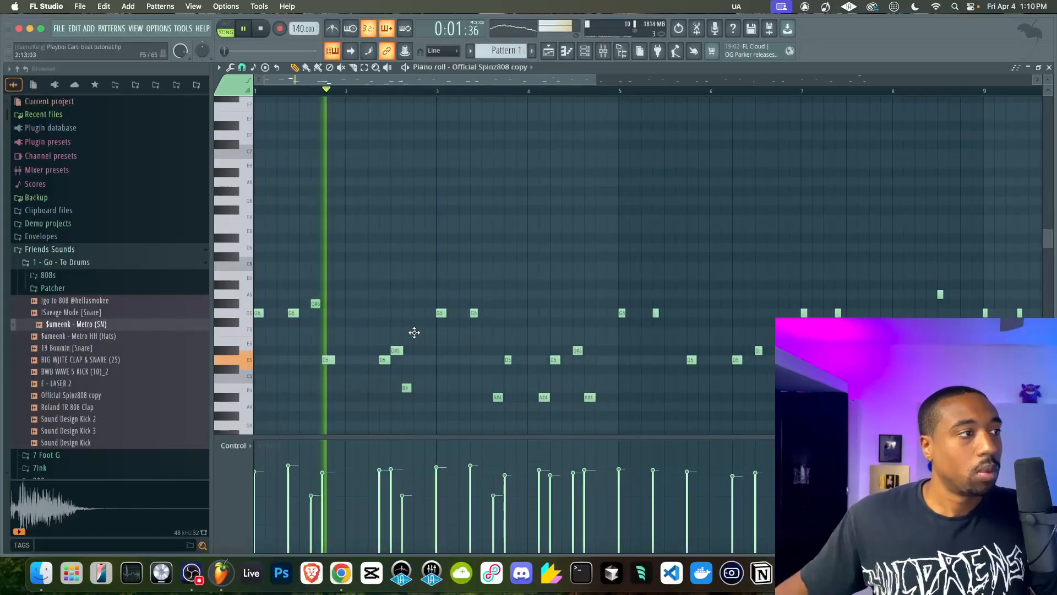
scroll(413, 332, "down", 2)
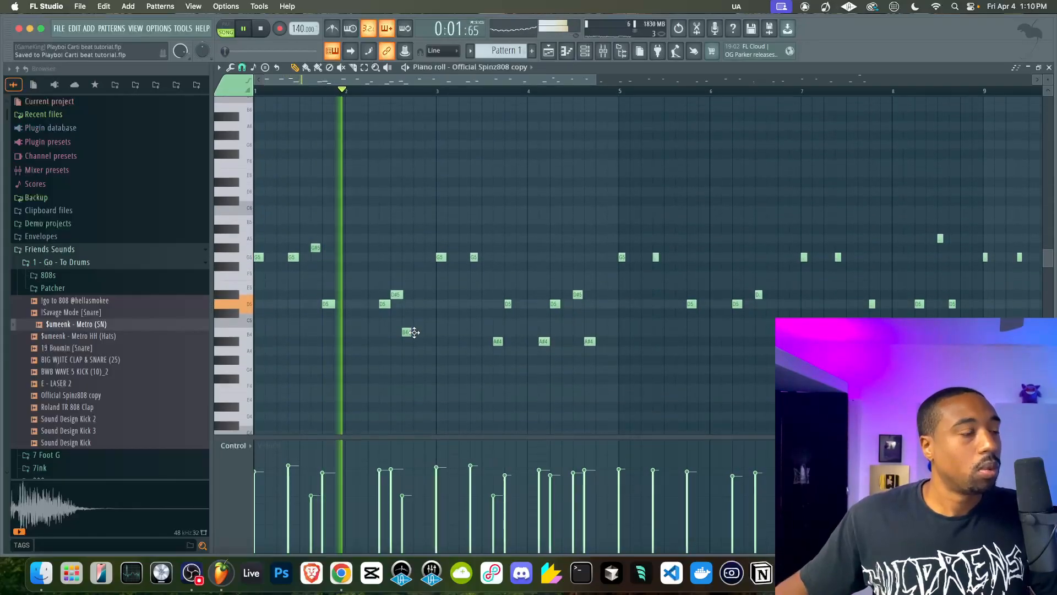
left_click(373, 333)
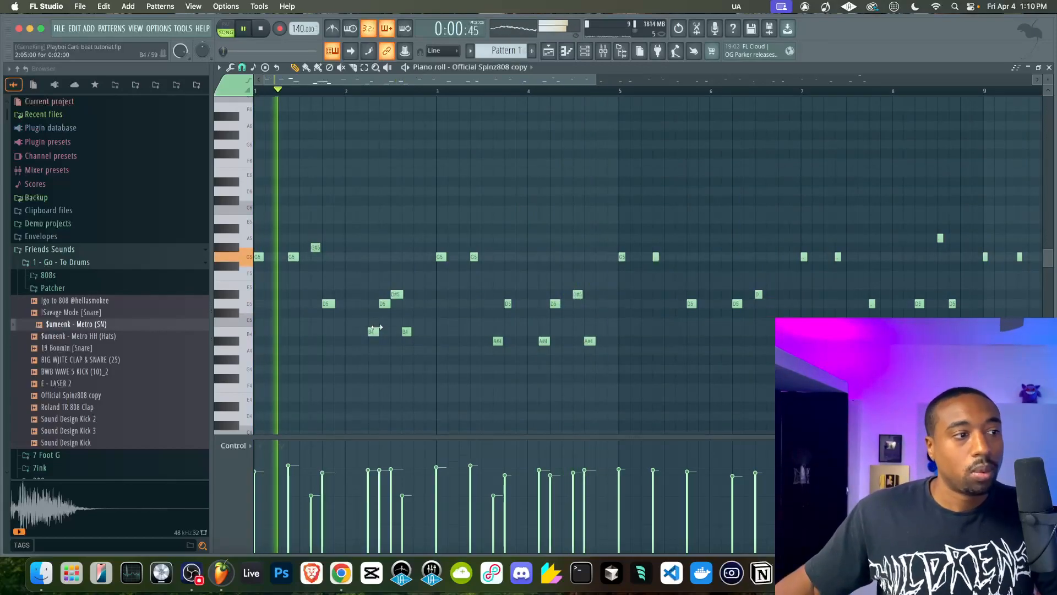
left_click_drag(376, 329, 360, 333)
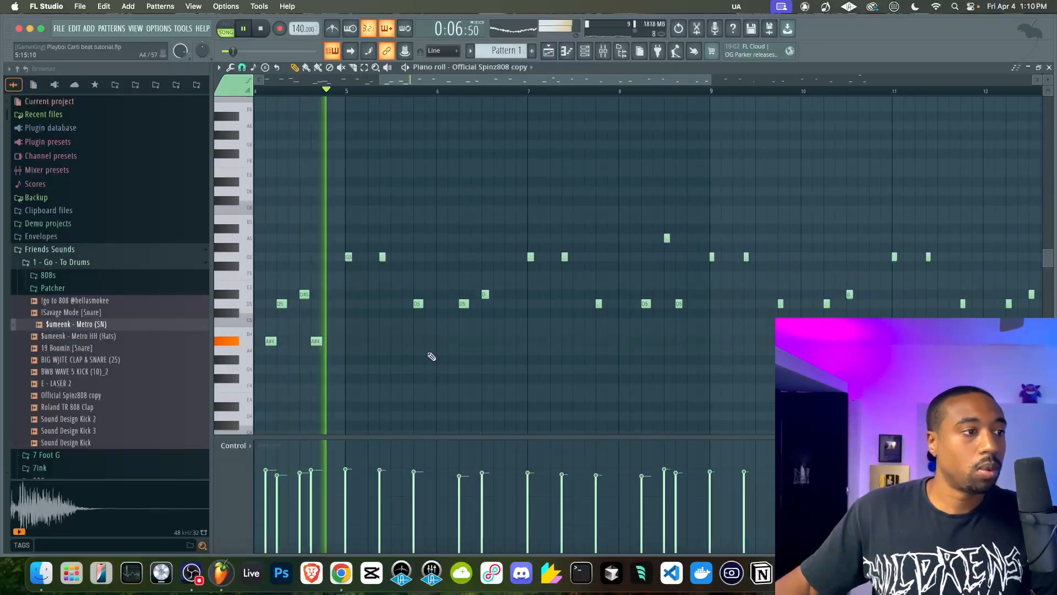
Add a B4 just before bar 5's D5, an A#4 after bar 6's D#5 and an A#4 just before bar 7's D5
left_click(408, 332)
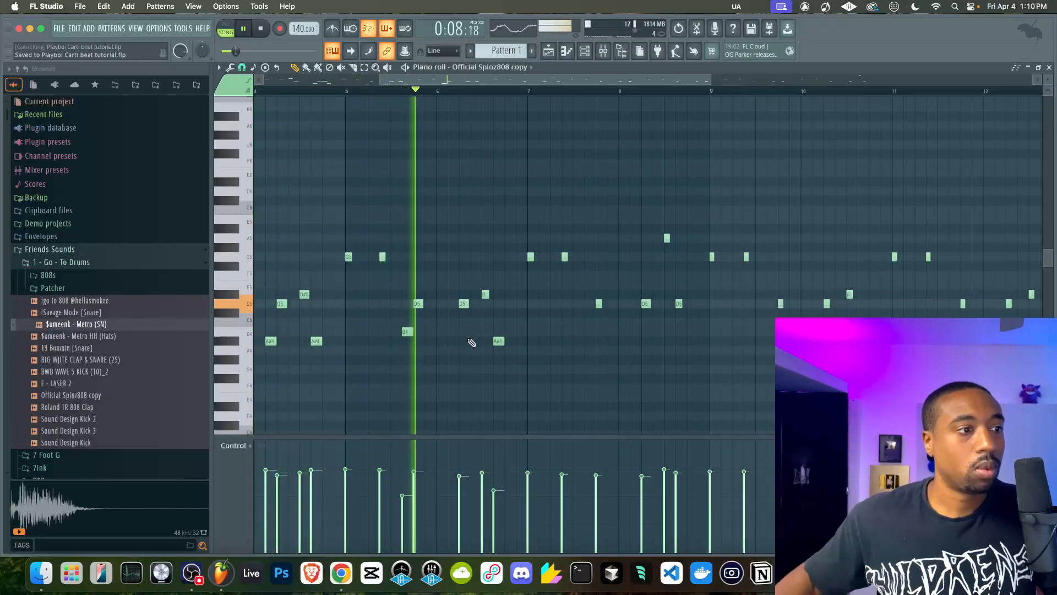
scroll(492, 333, "right", 2)
scroll(488, 335, "right", 1)
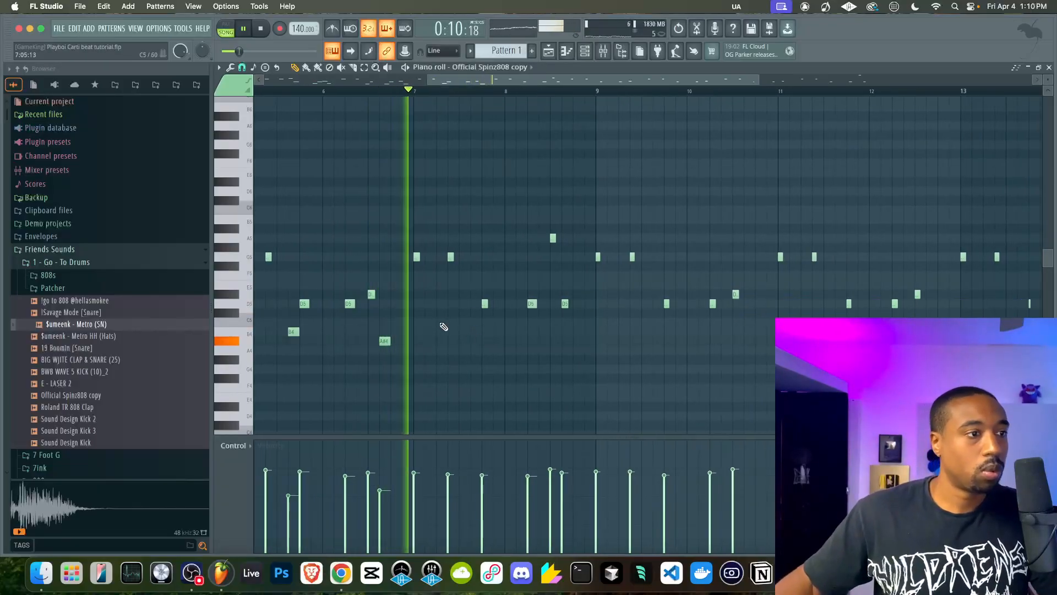
left_click(469, 342)
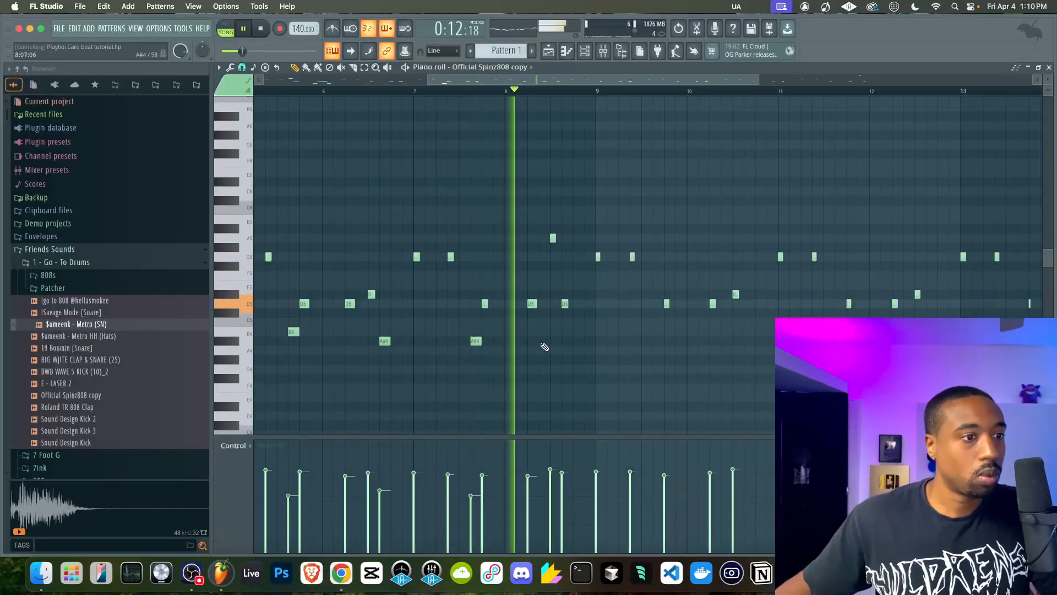
left_click(553, 341)
right_click(558, 341)
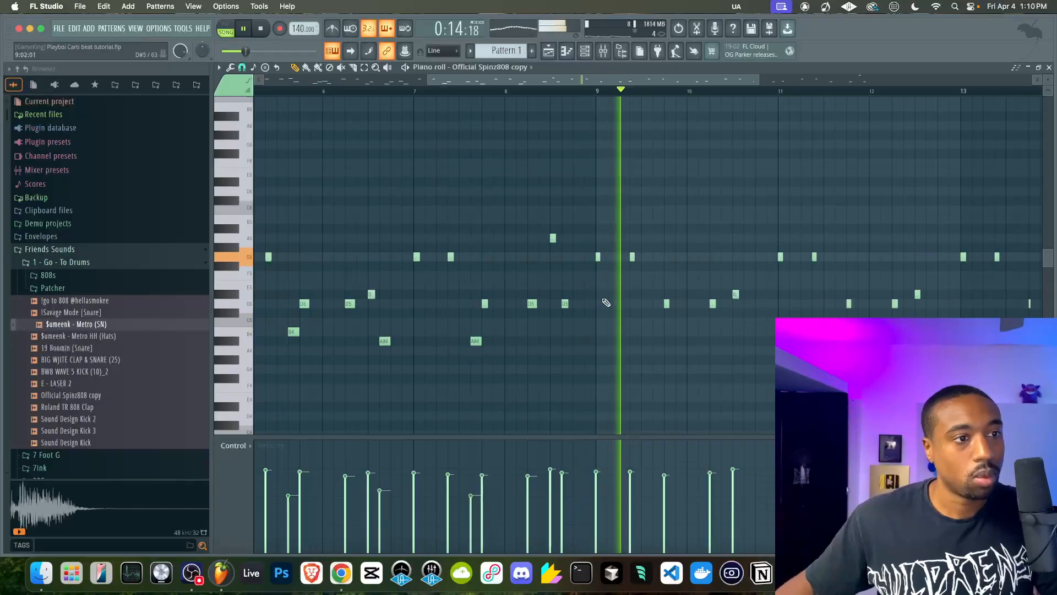
Add A#4 notes late in bar 9 and late in bar 10, plus a high E6 just before bar 10's D5
scroll(611, 314, "right", 1)
left_click(609, 332)
left_click_drag(602, 338, 602, 346)
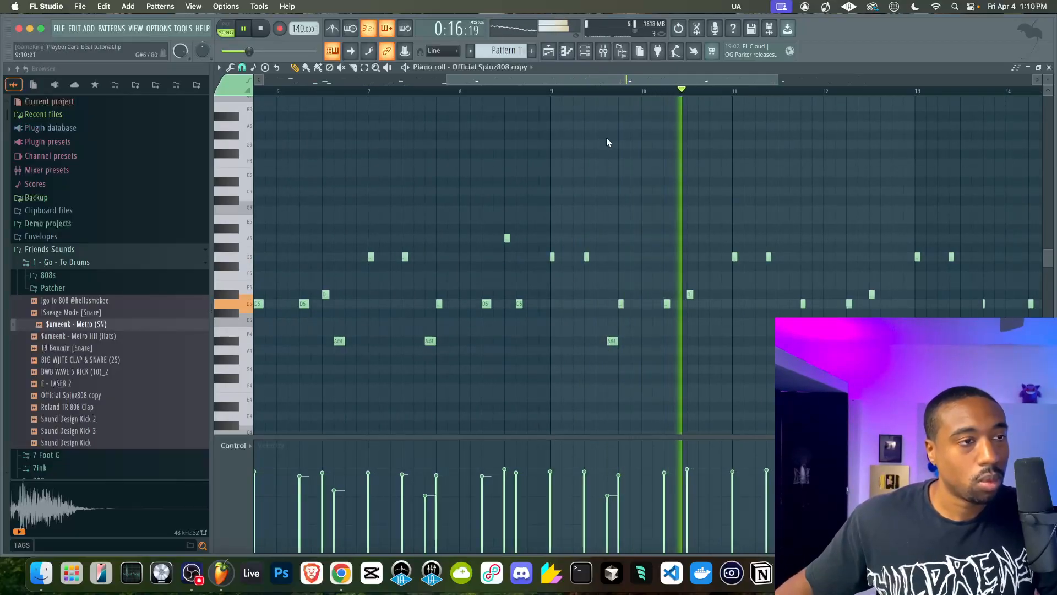
left_click(540, 89)
scroll(566, 216, "right", 4)
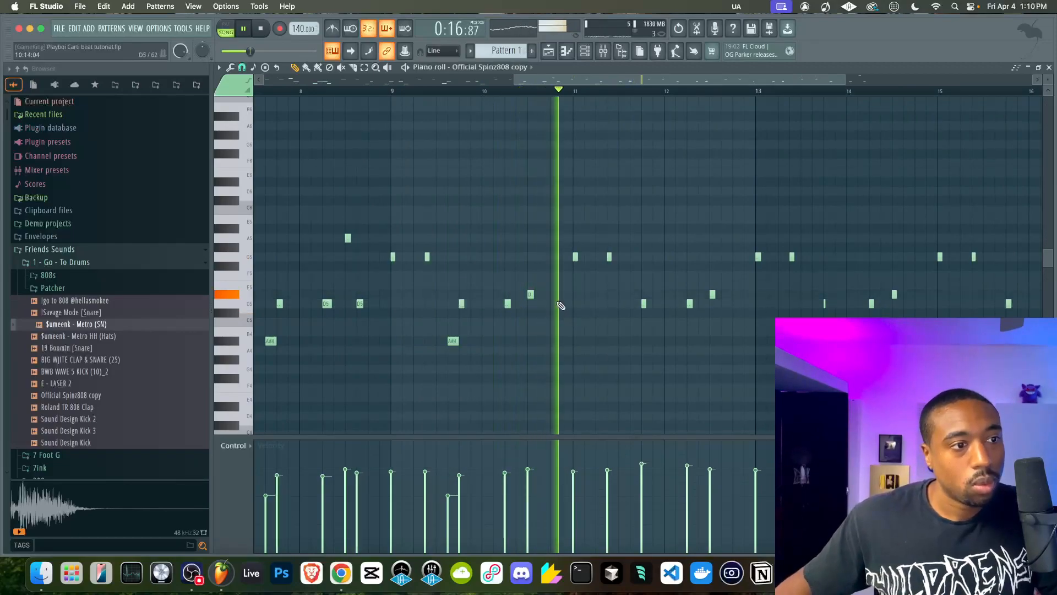
left_click(550, 341)
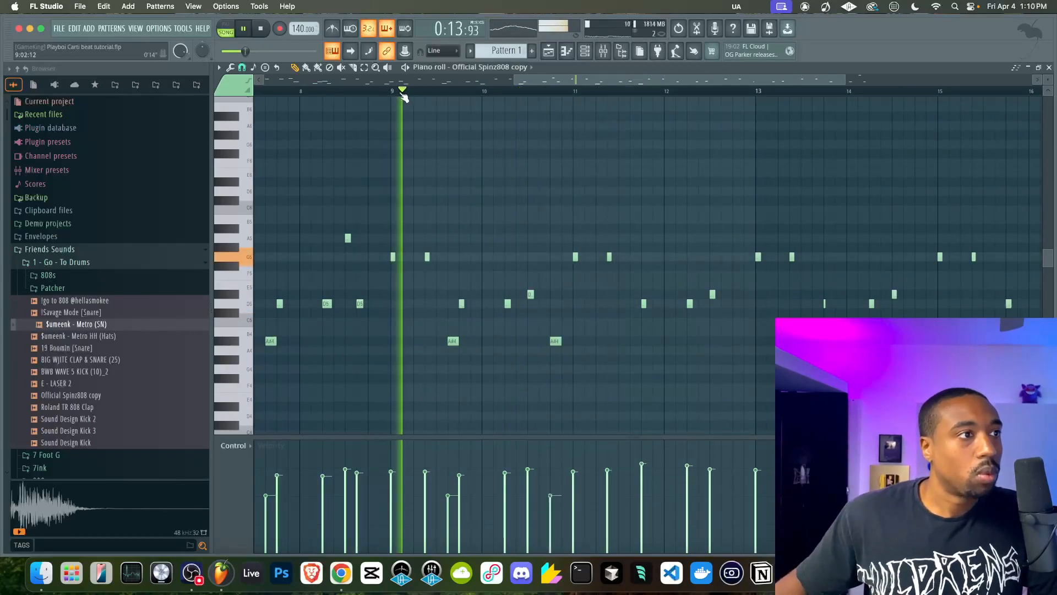
left_click(500, 174)
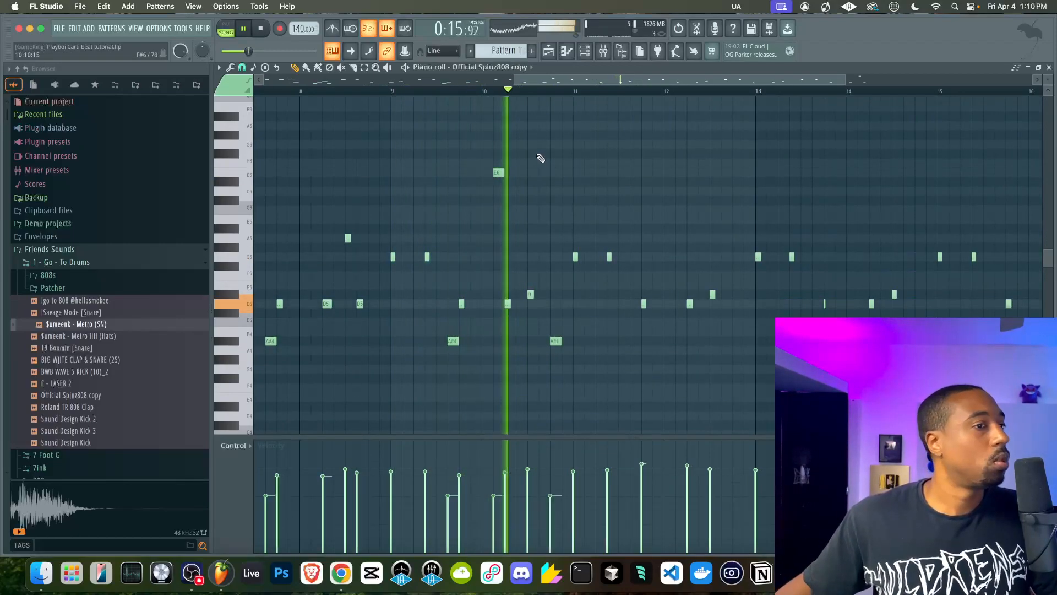
Add A#4 notes early and at the very end of bar 12, and B4 notes late in bars 14 and 16
scroll(626, 299, "right", 1)
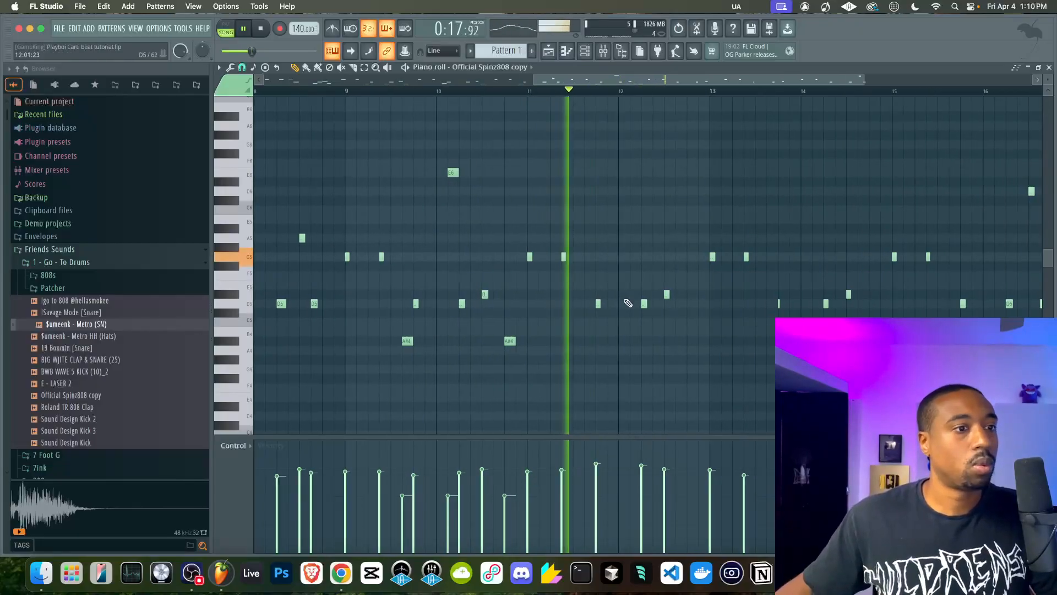
left_click(635, 342)
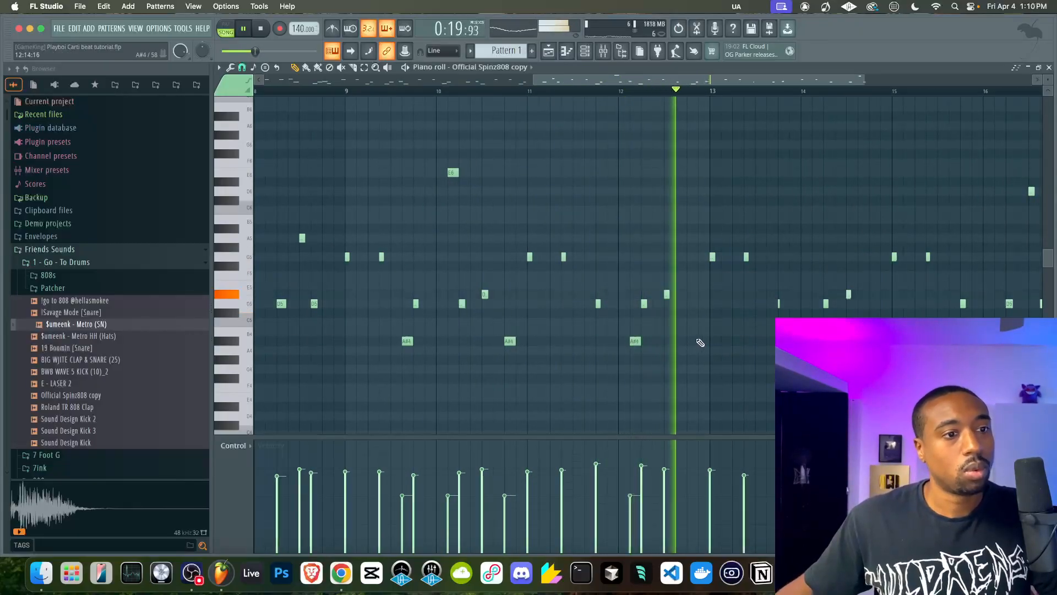
scroll(710, 330, "right", 3)
scroll(710, 331, "down", 1)
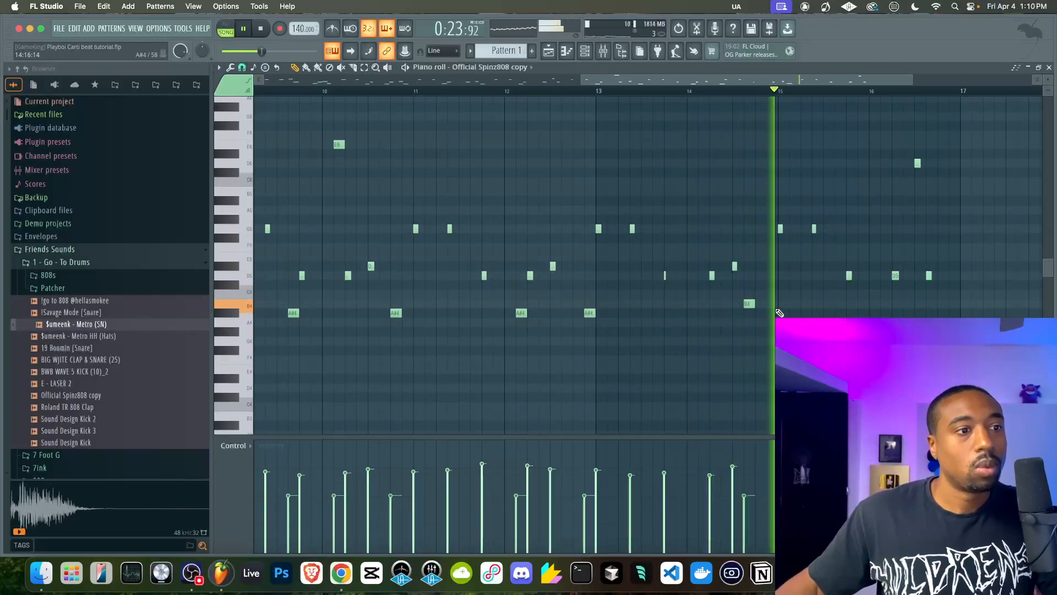
left_click(748, 304)
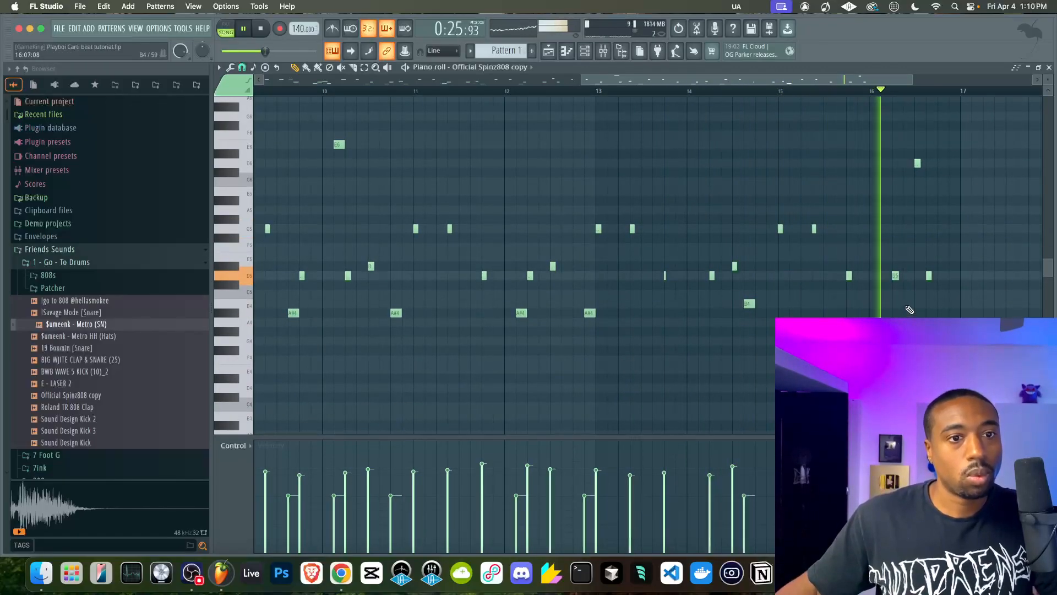
left_click(941, 303)
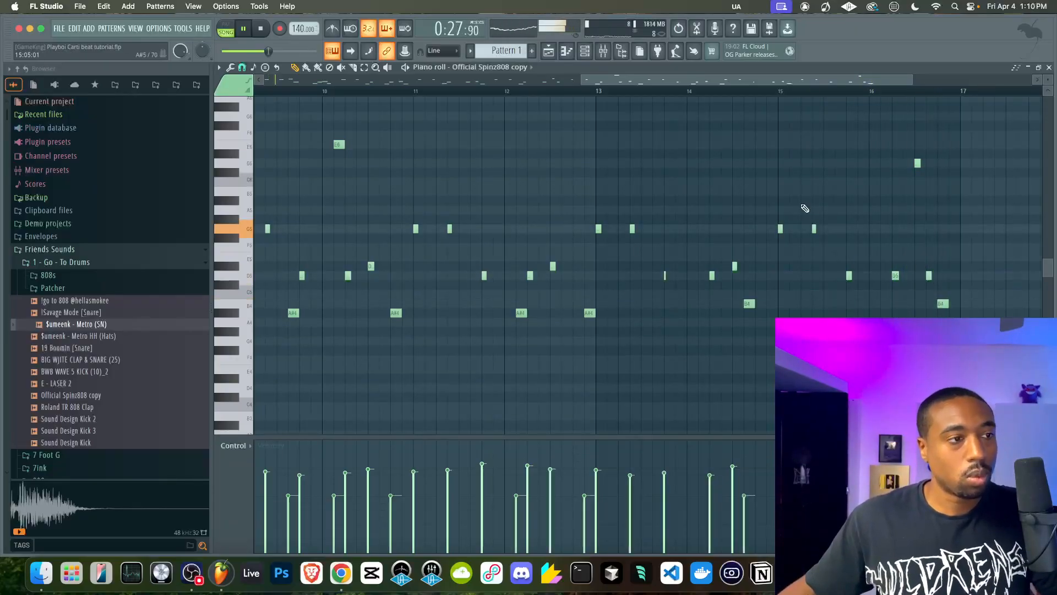
scroll(698, 154, "left", 8)
scroll(699, 154, "up", 5)
scroll(699, 154, "down", 4)
scroll(626, 150, "down", 2)
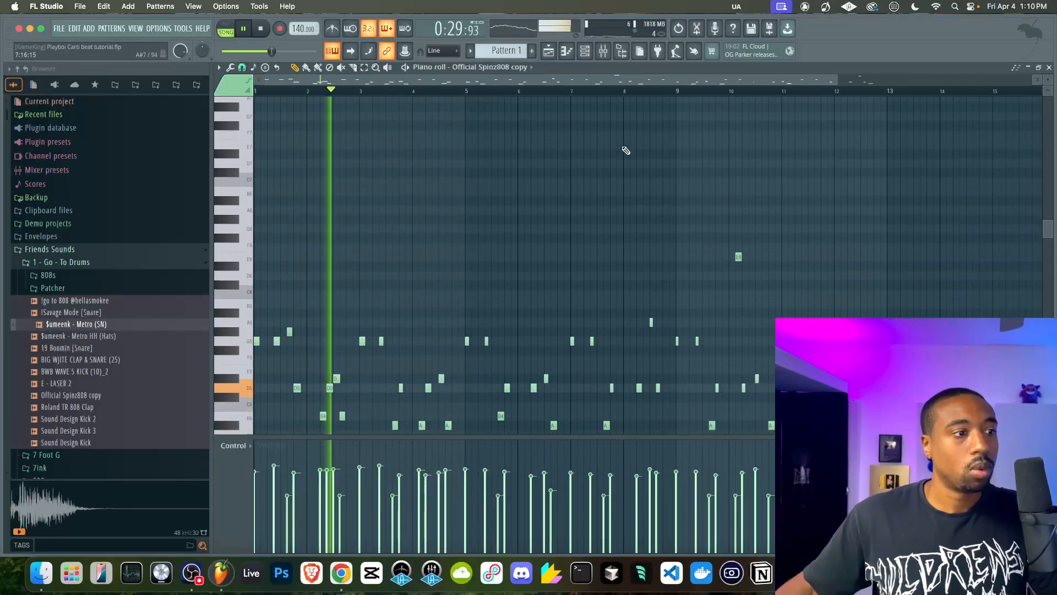
Reset the MIC mixer track's volume to 100%, then set it back to 0% and close the mixer
left_click(602, 55)
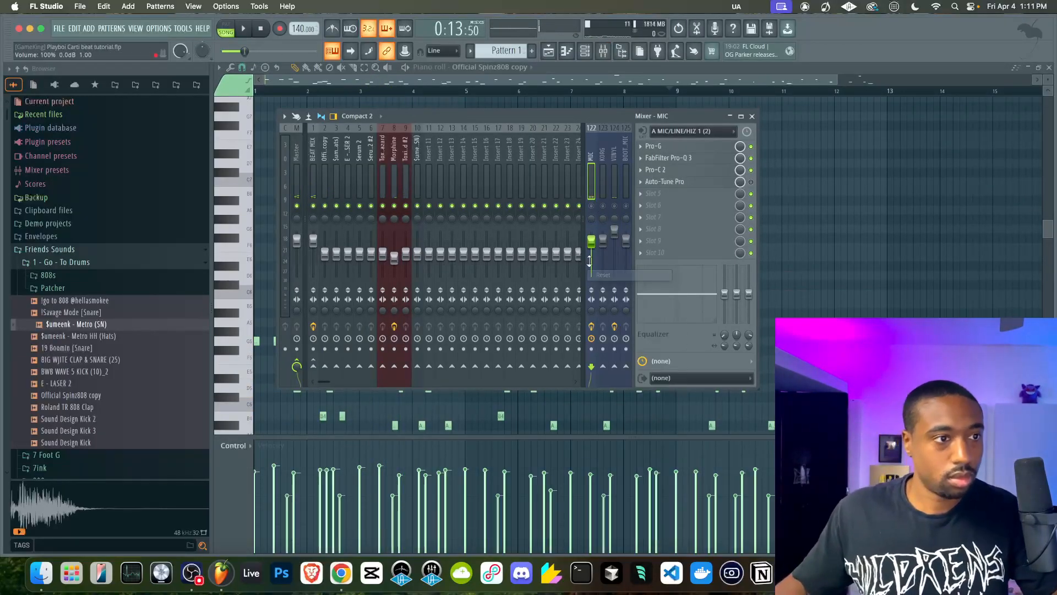
key("F9")
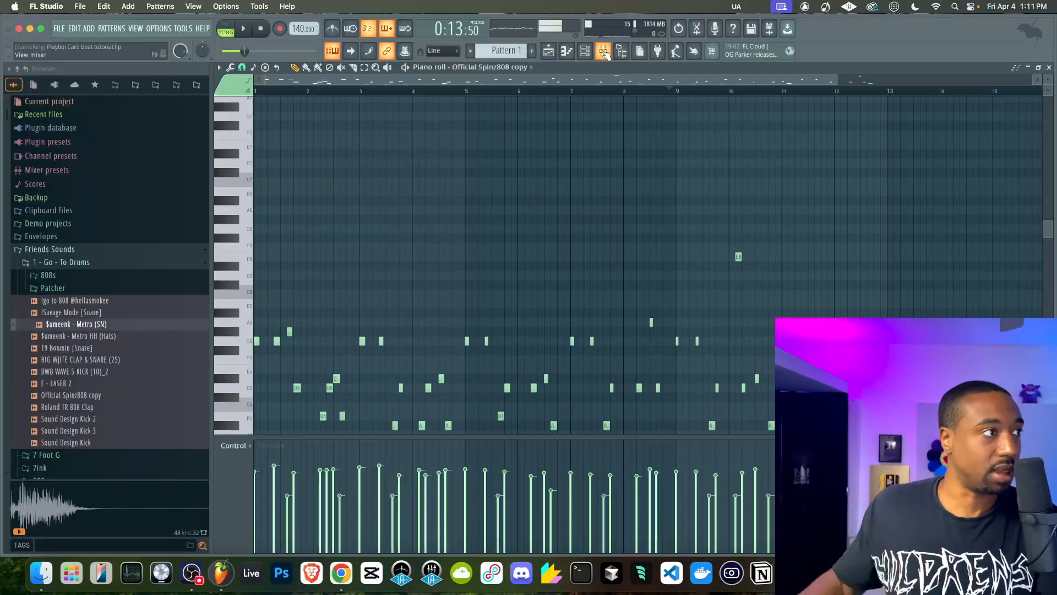
left_click(605, 52)
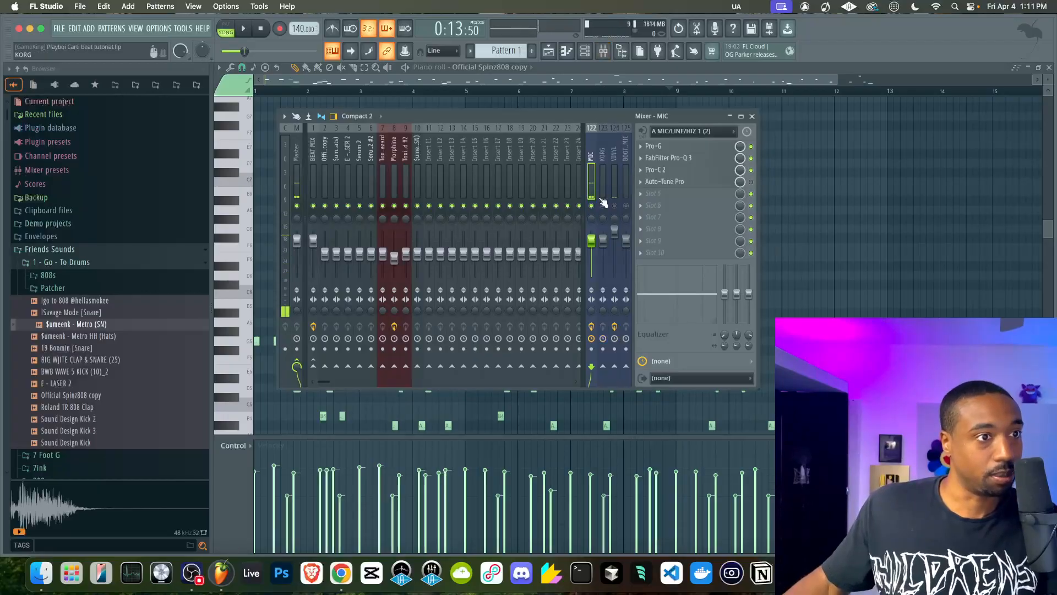
key("space")
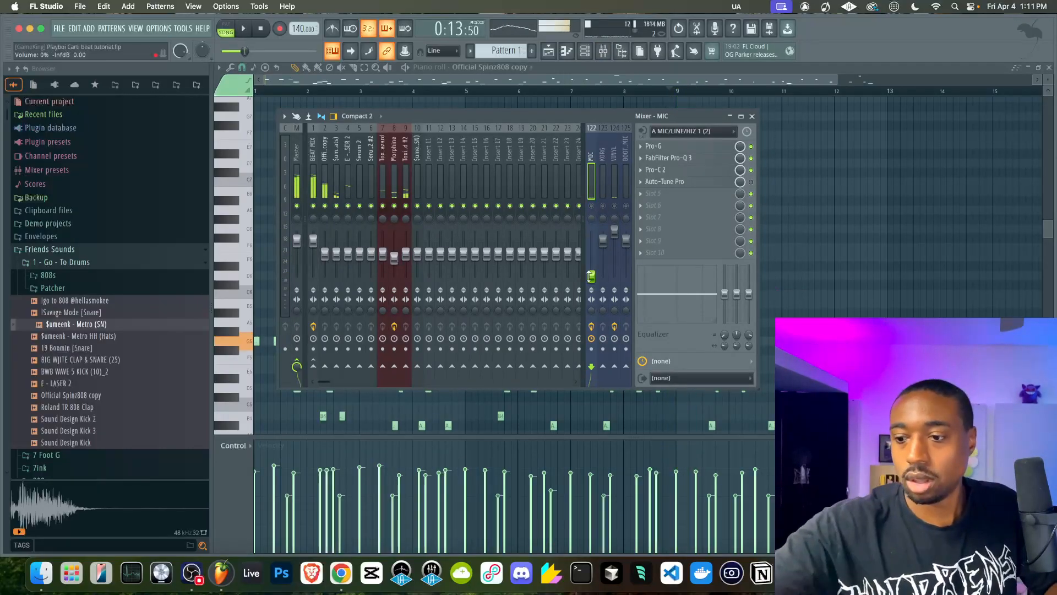
key("space")
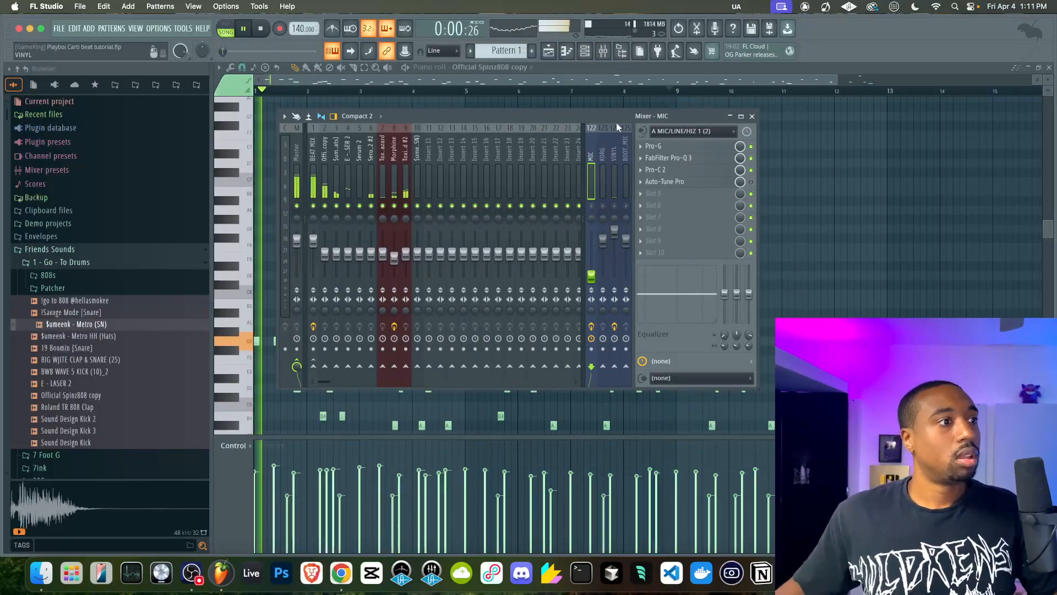
key("Escape")
key("space")
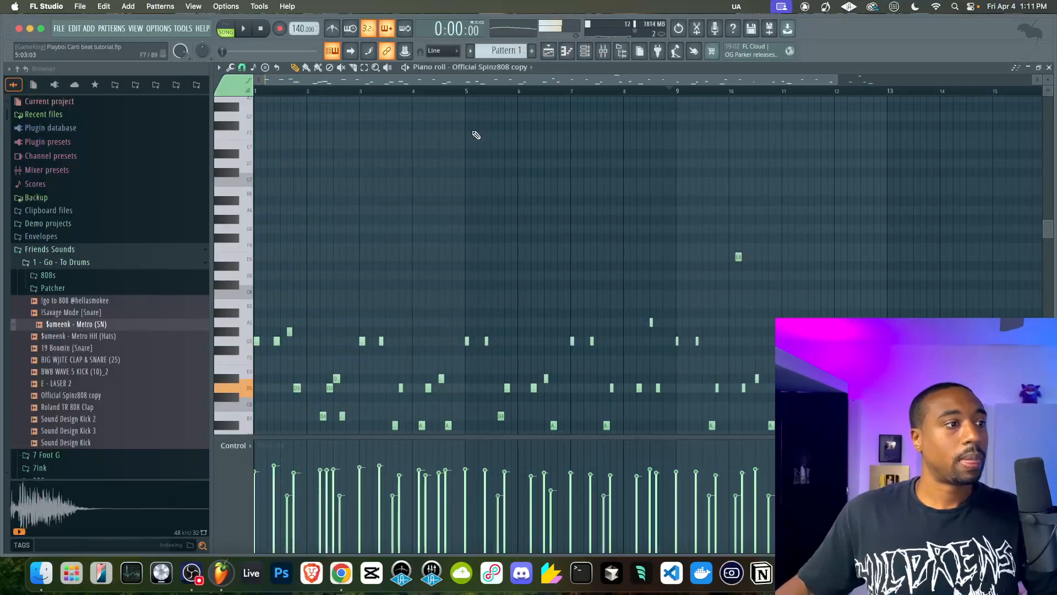
Restart playback from the beginning and delete the second G5 note in bar 1
key("space")
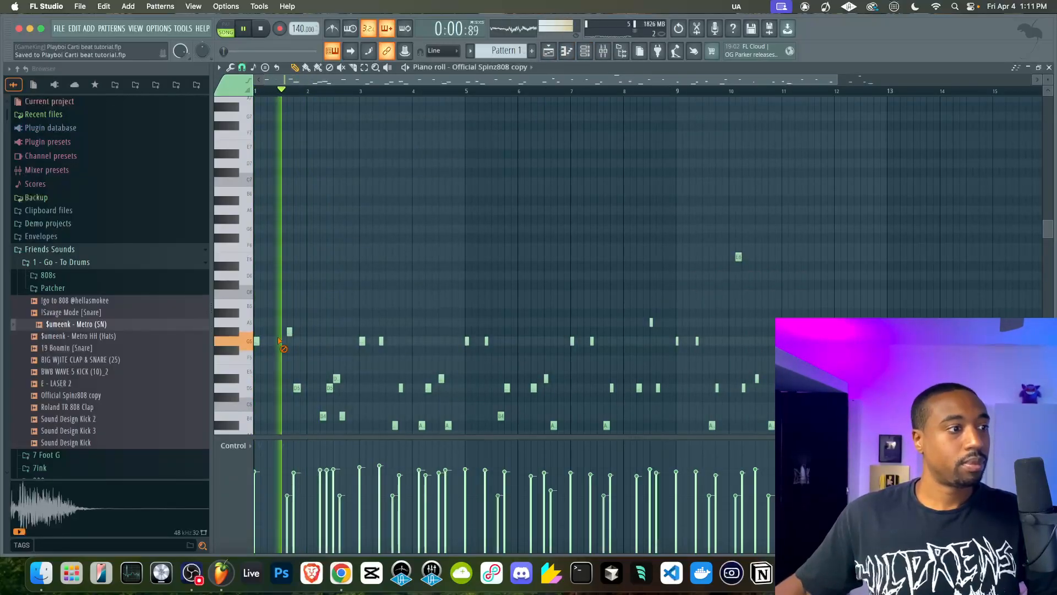
scroll(311, 336, "down", 2)
scroll(314, 335, "up", 3)
scroll(314, 335, "left", 2)
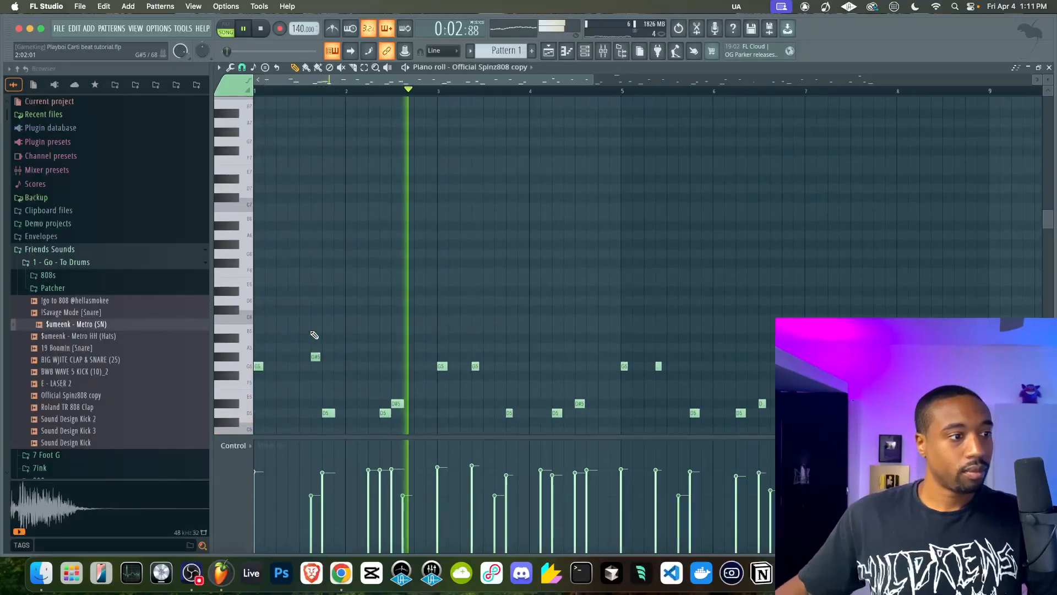
scroll(452, 305, "down", 4)
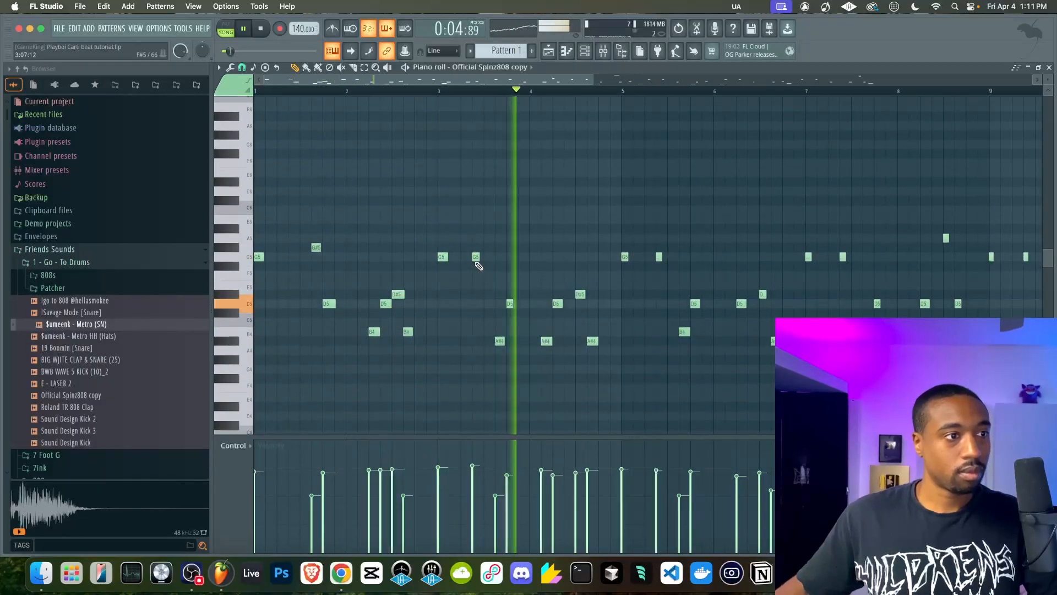
Delete the second G5 note in bars 3, 5 and 7, and delete then restore the one in bar 9
right_click(659, 257)
scroll(716, 263, "down", 2)
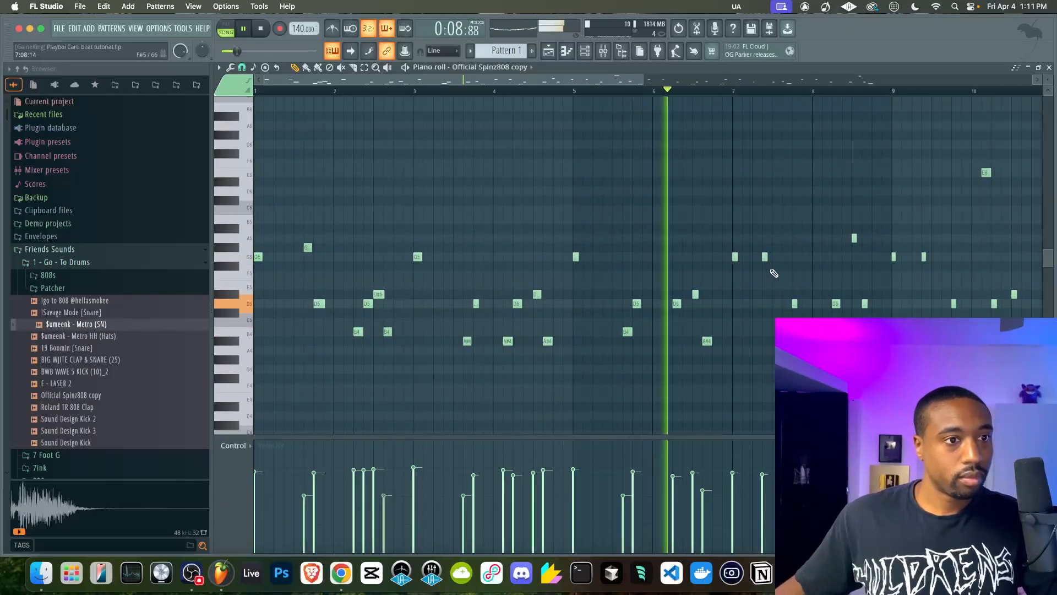
right_click(925, 258)
scroll(932, 261, "down", 2)
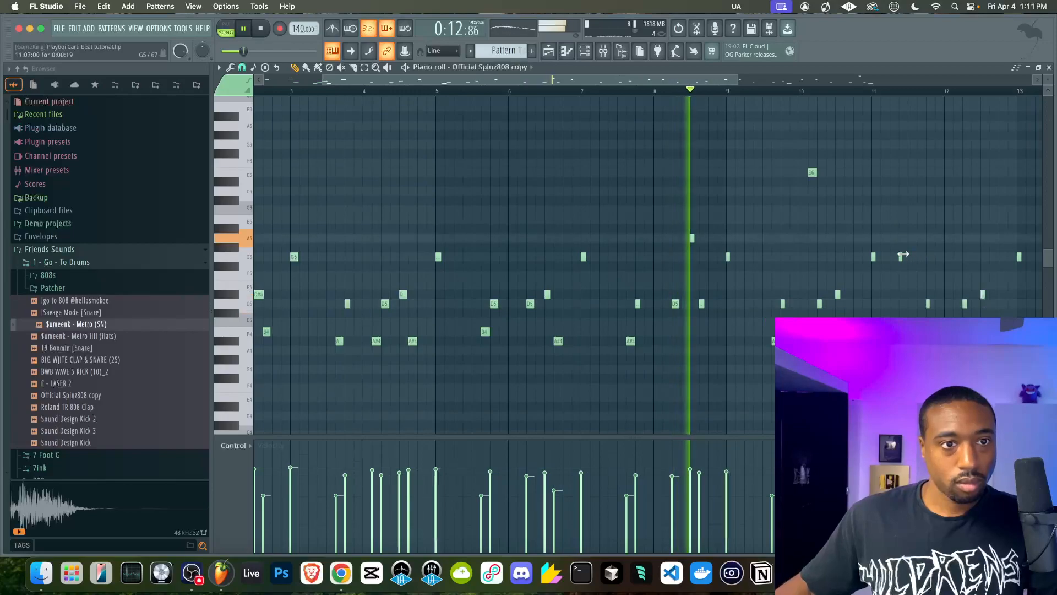
key("super+z")
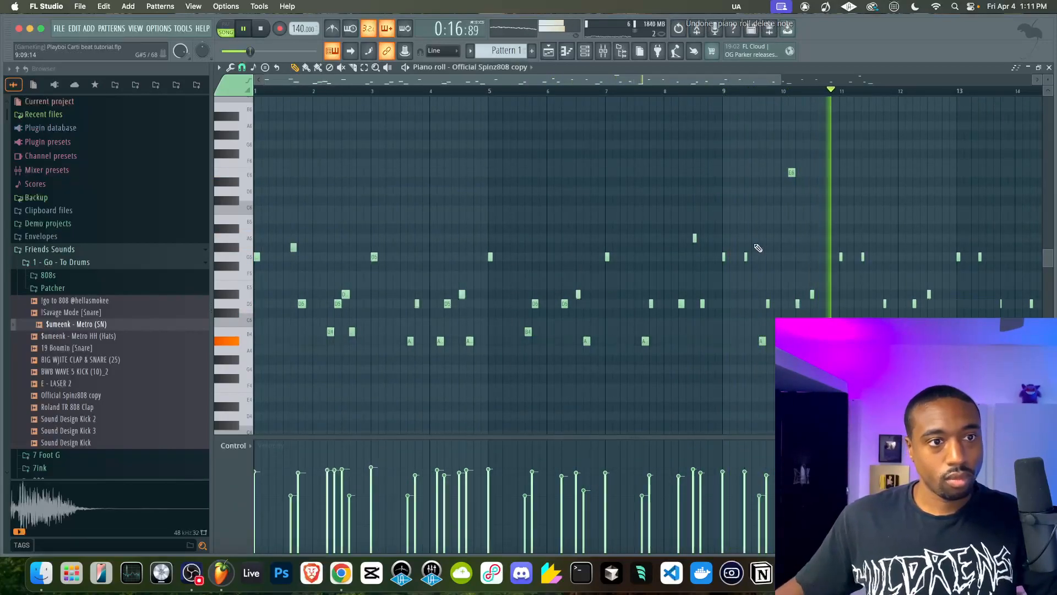
Delete the second G5 note in bars 11, 13 and 15, and save the project
scroll(680, 242, "right", 3)
scroll(676, 245, "right", 1)
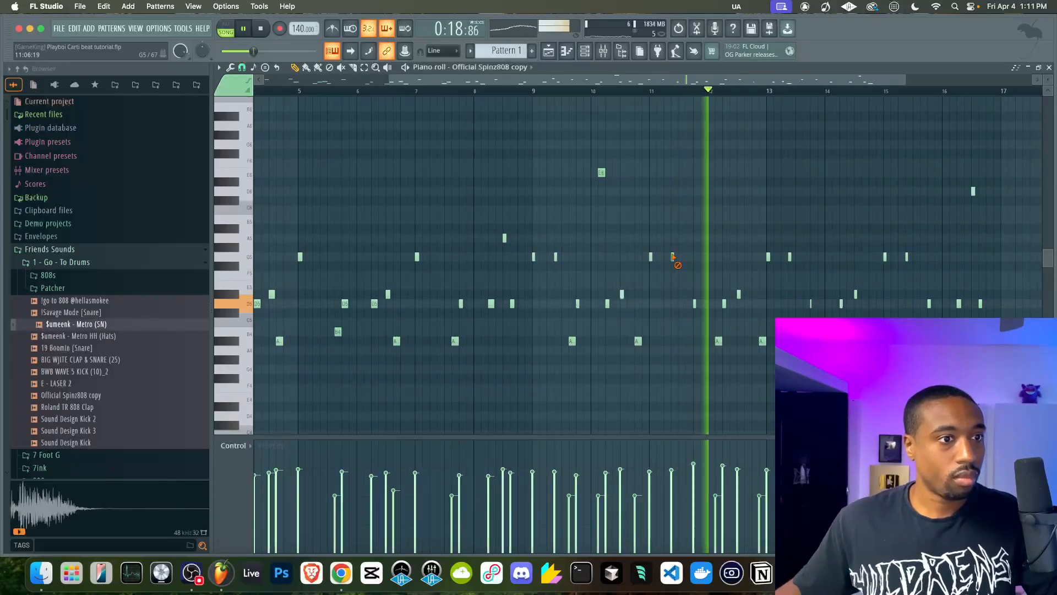
right_click(791, 256)
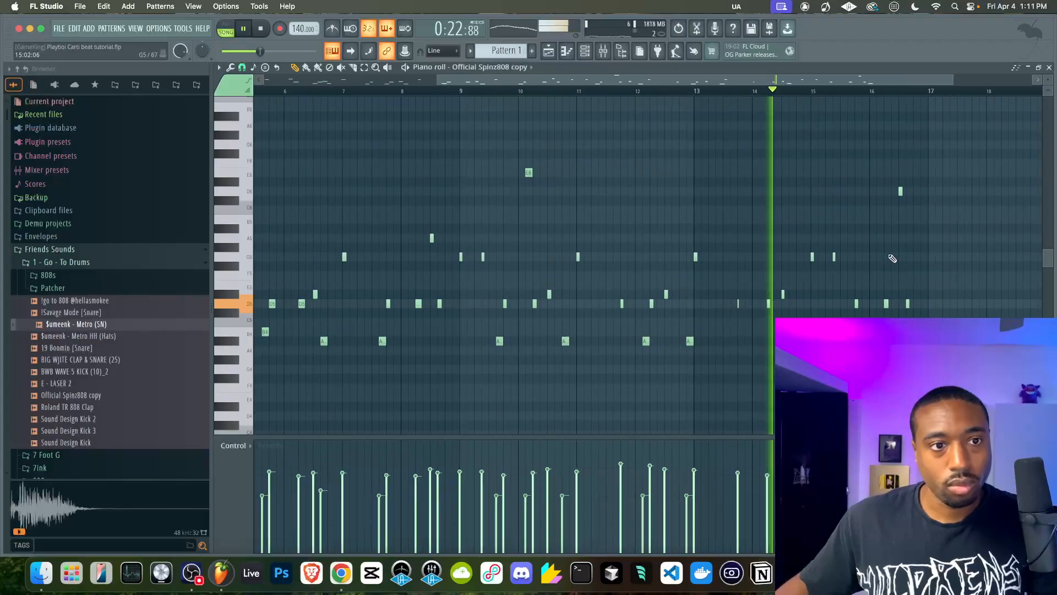
scroll(842, 268, "right", 1)
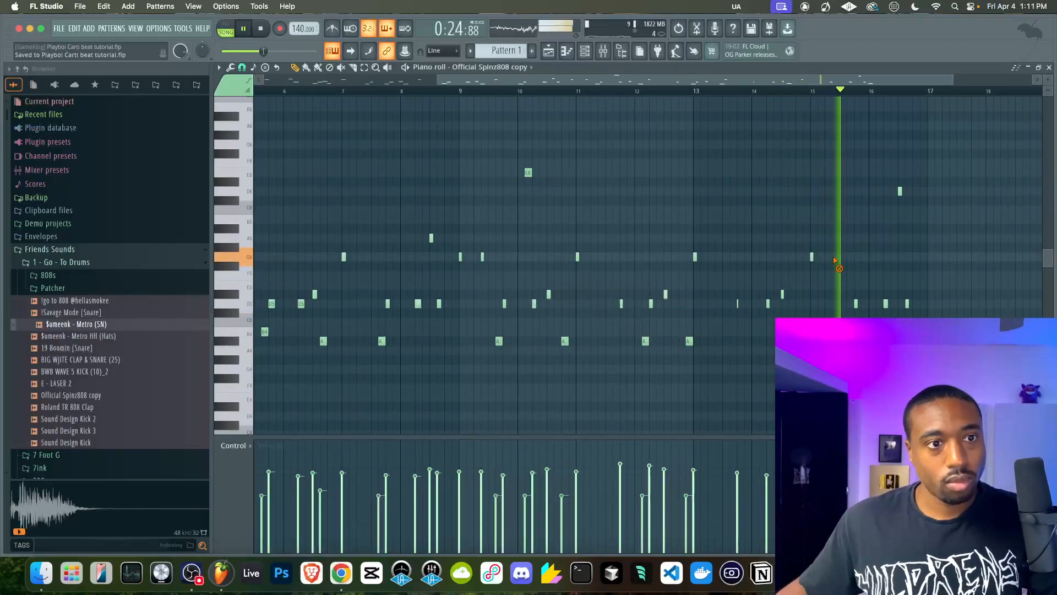
key("ctrl+z")
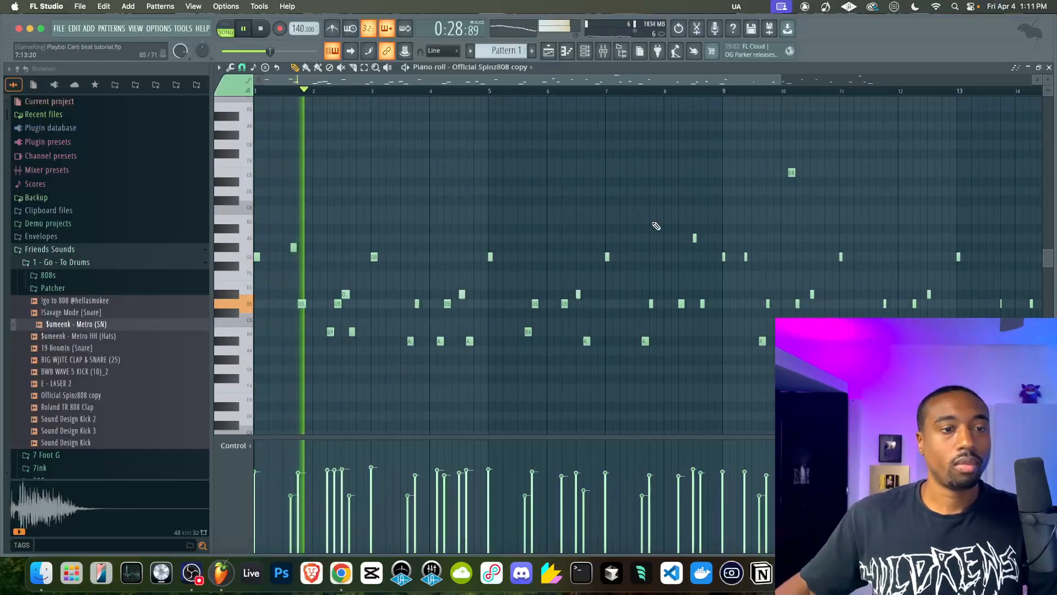
key("ctrl+s")
Restart playback from the beginning and raise the Official Spinz808 copy channel's pitch to +29 cents in its sampler settings
scroll(656, 226, "down", 3)
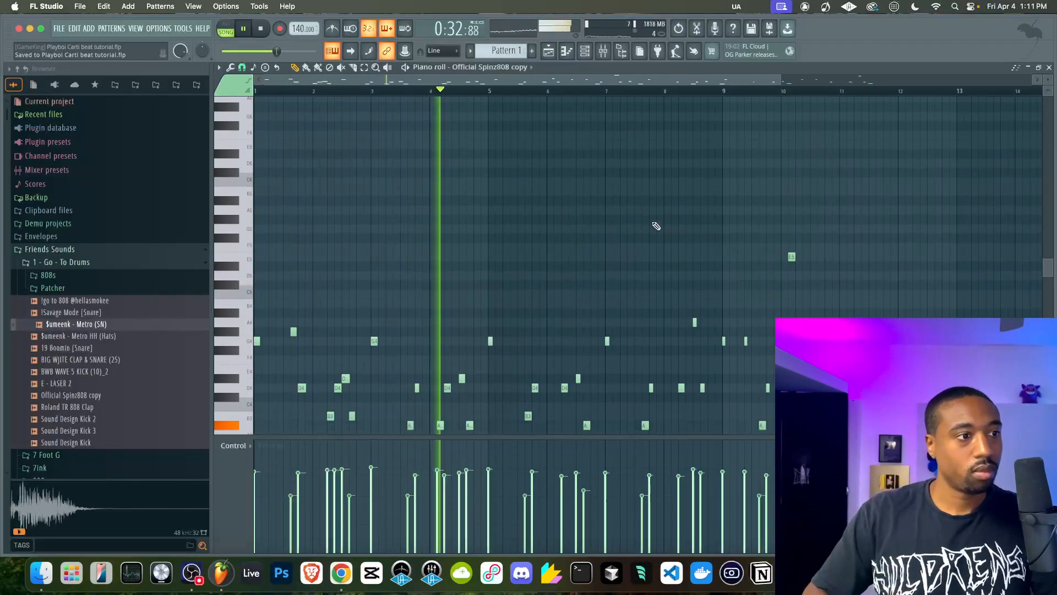
scroll(657, 226, "down", 4)
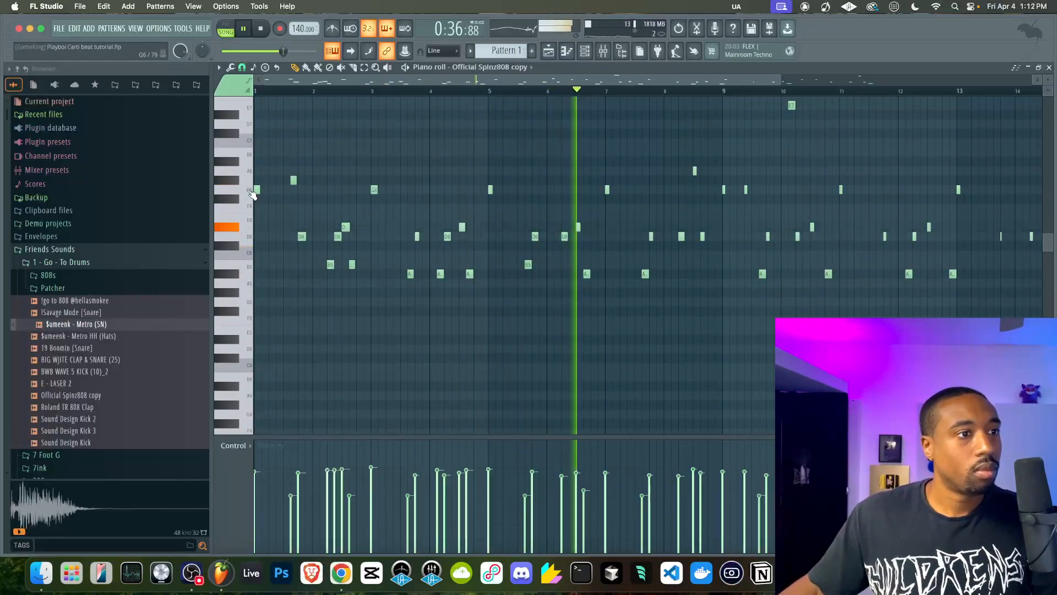
key("space")
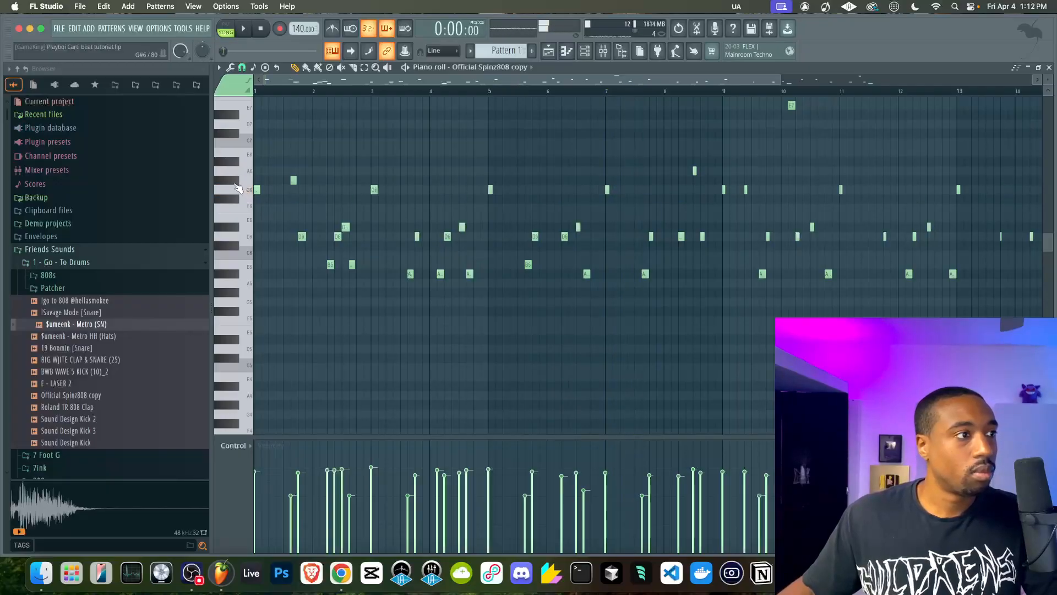
key("space")
key("F6")
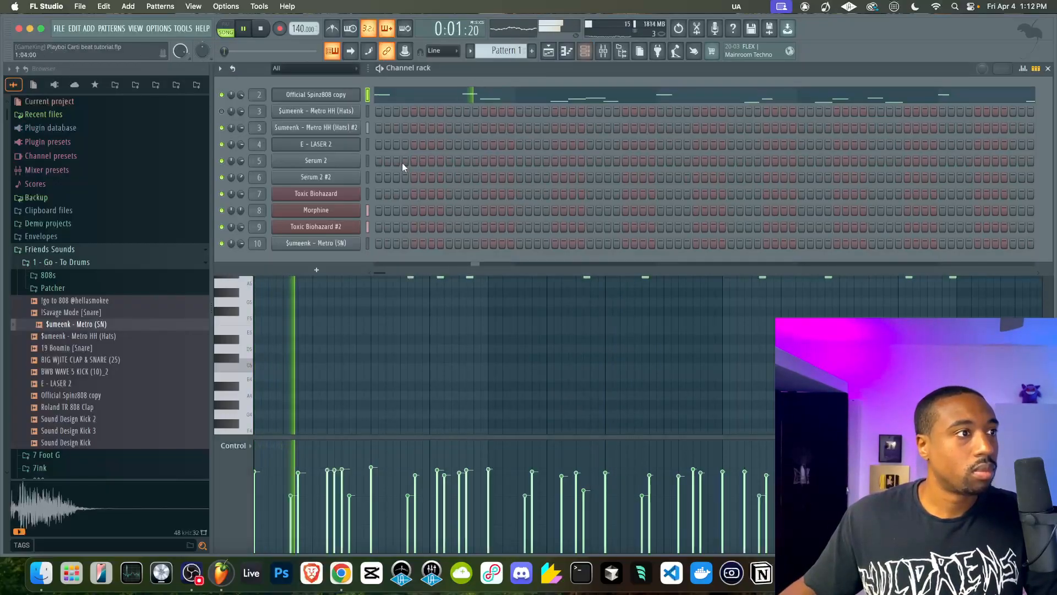
left_click(346, 95)
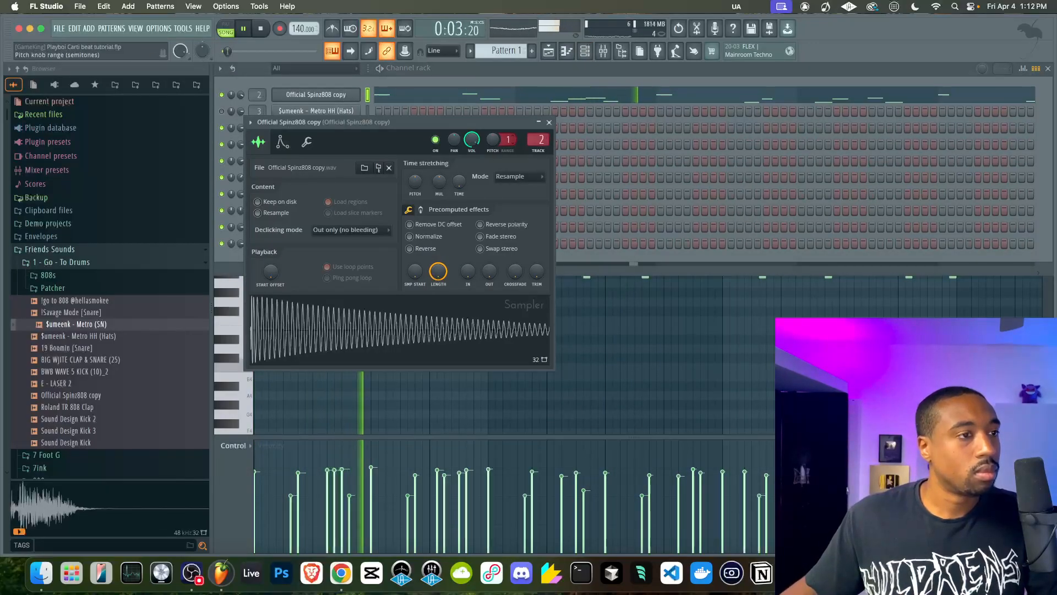
left_click_drag(491, 141, 492, 125)
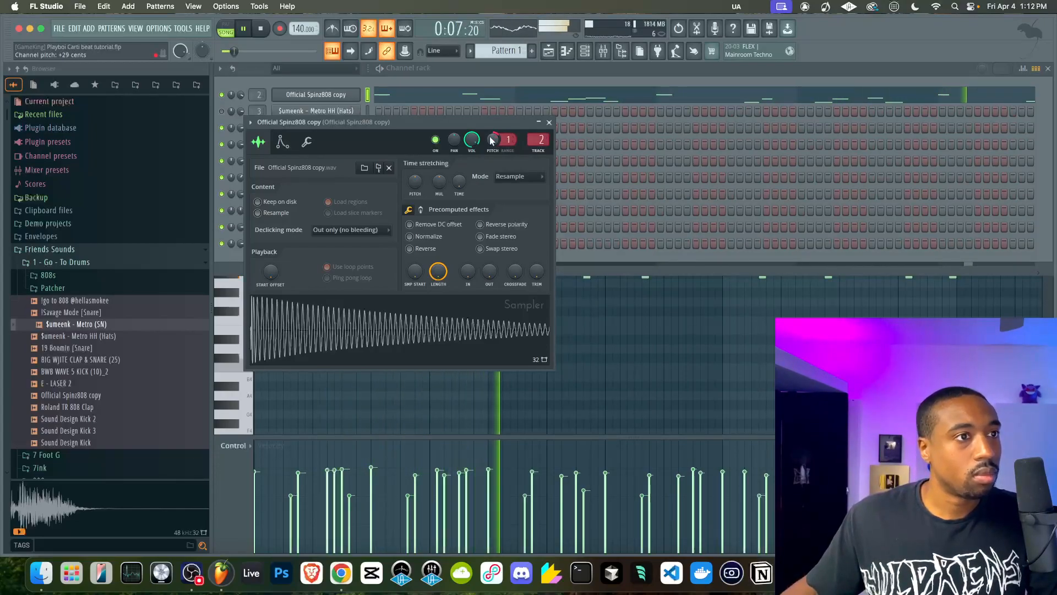
left_click(550, 122)
Reopen the Official Spinz808 copy notes of Pattern 1 in the piano roll and save the project
left_click(387, 98)
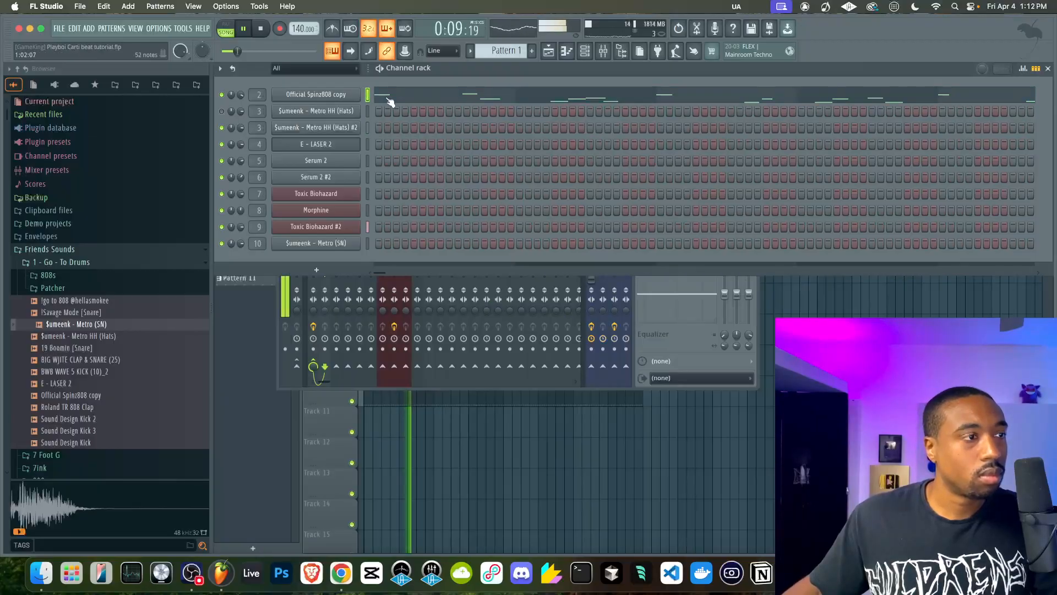
left_click(388, 98)
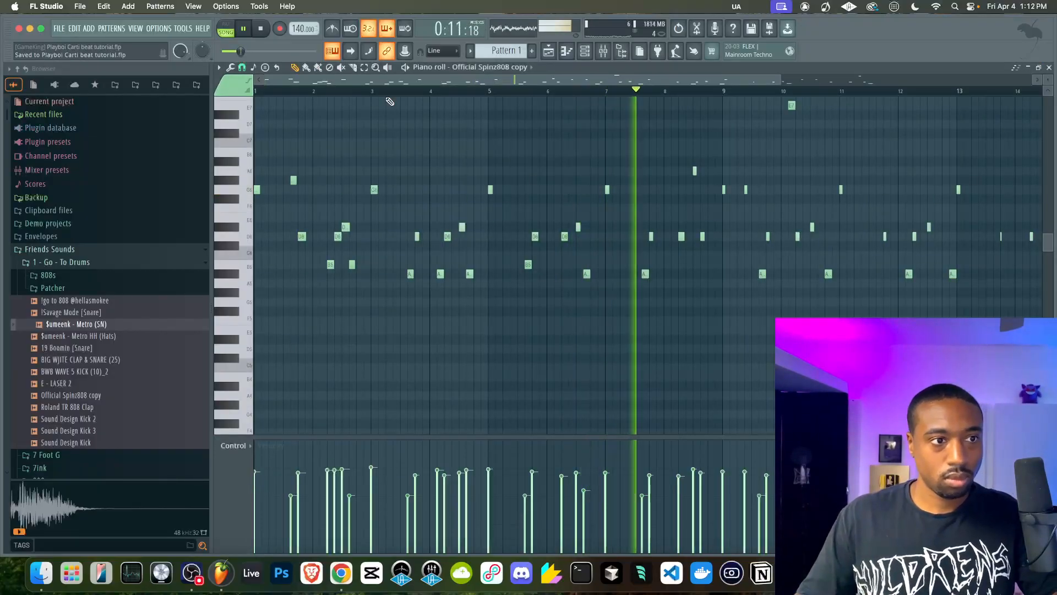
key("super+s")
scroll(390, 101, "up", 4)
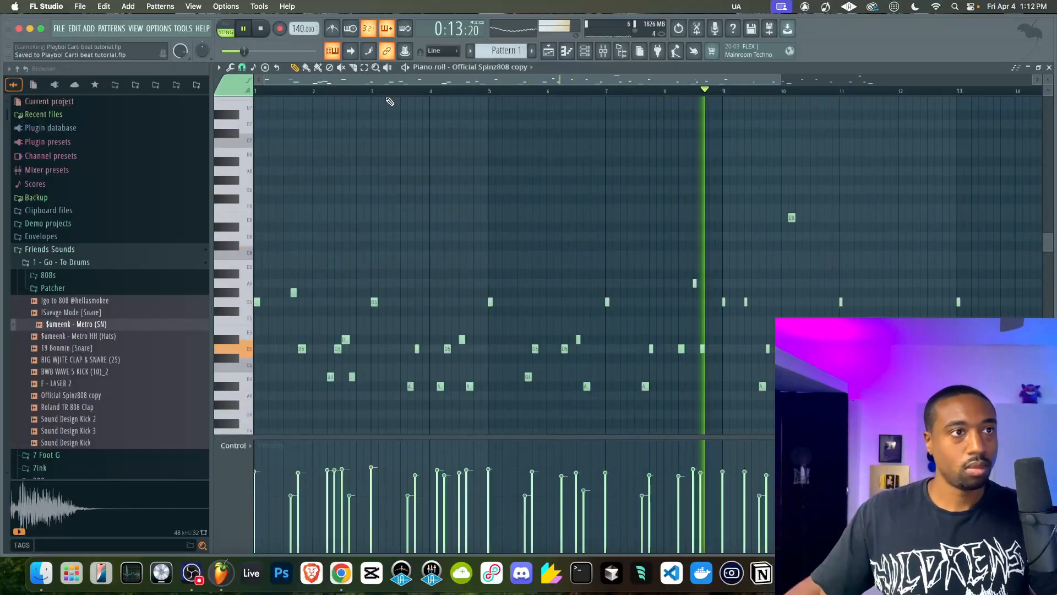
Set the Morphine channel's volume to 52% in the channel rack
left_click(603, 51)
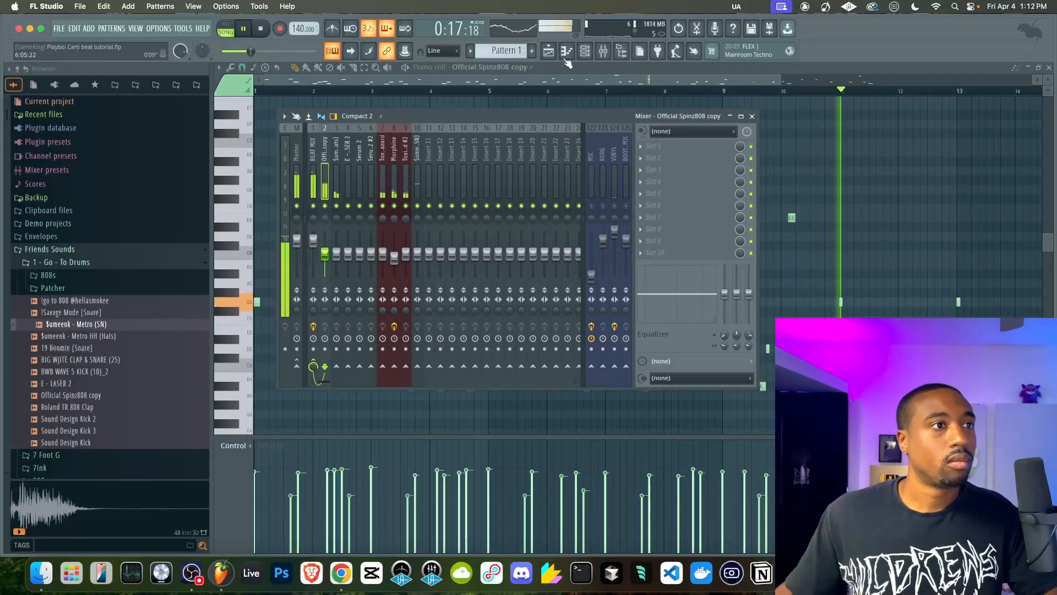
left_click(548, 51)
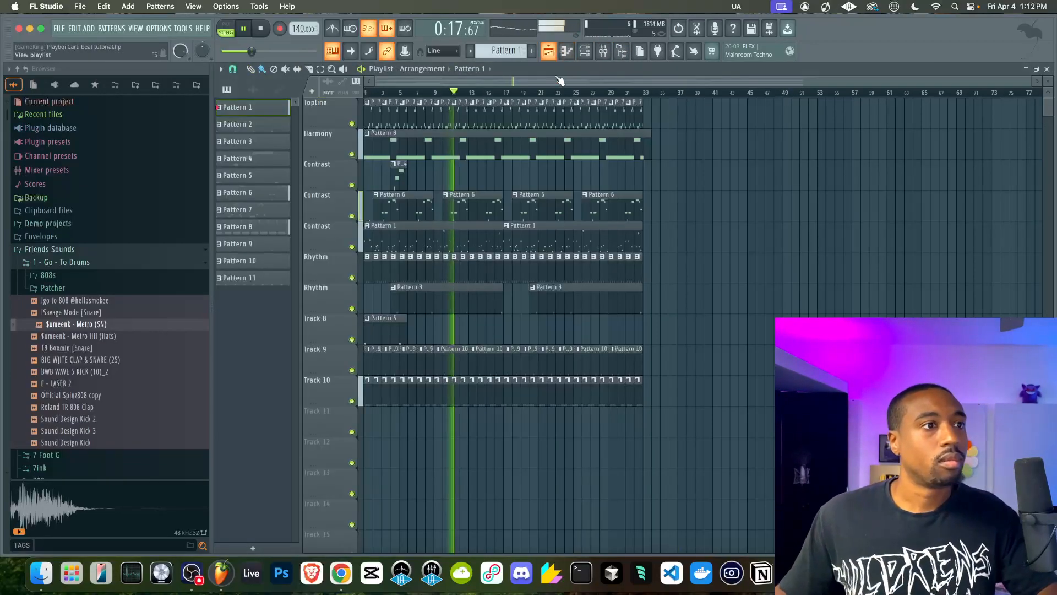
left_click(585, 51)
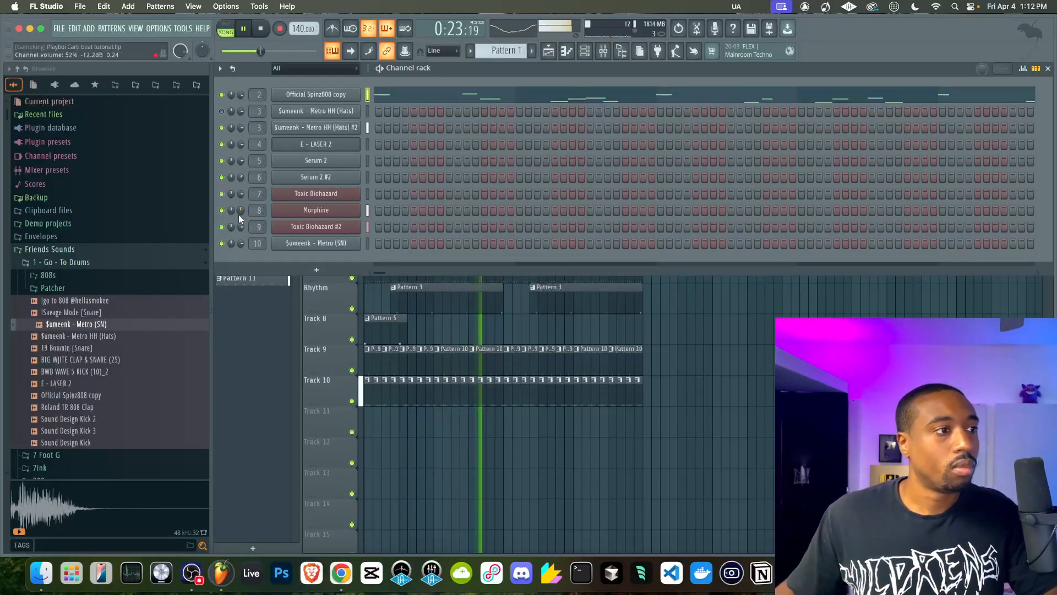
right_click(680, 301)
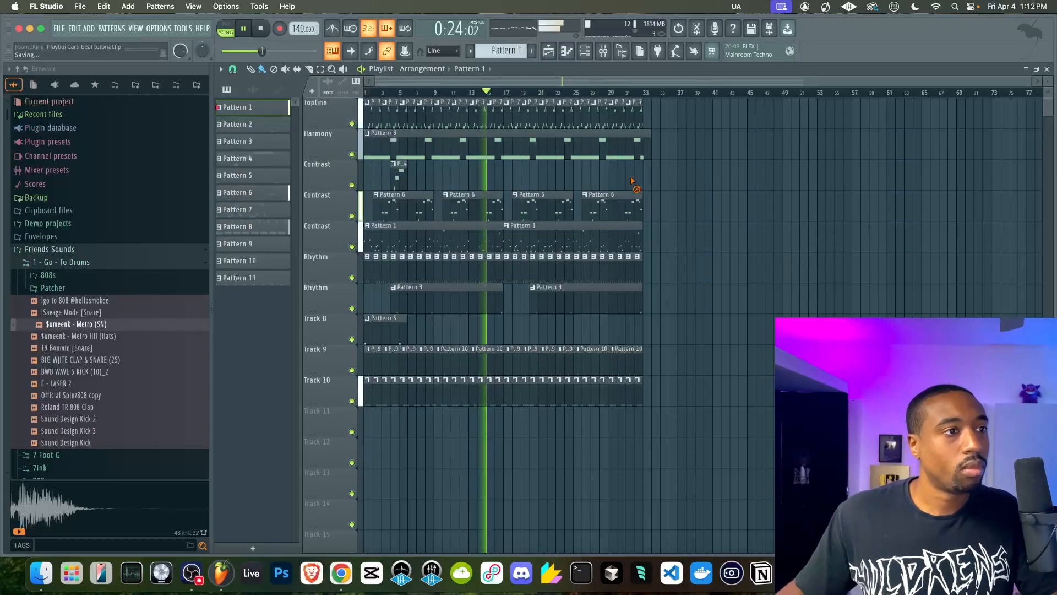
Show Pattern 4 in the channel rack, bring up the mixer and stop playback
left_click(585, 51)
scroll(506, 50, "down", 3)
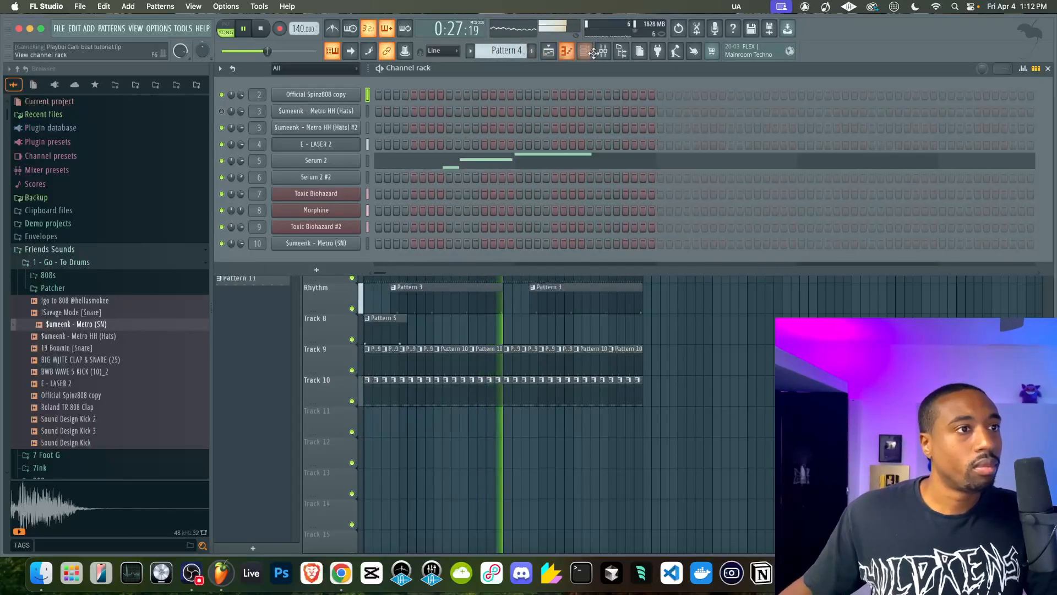
left_click(604, 51)
key("space")
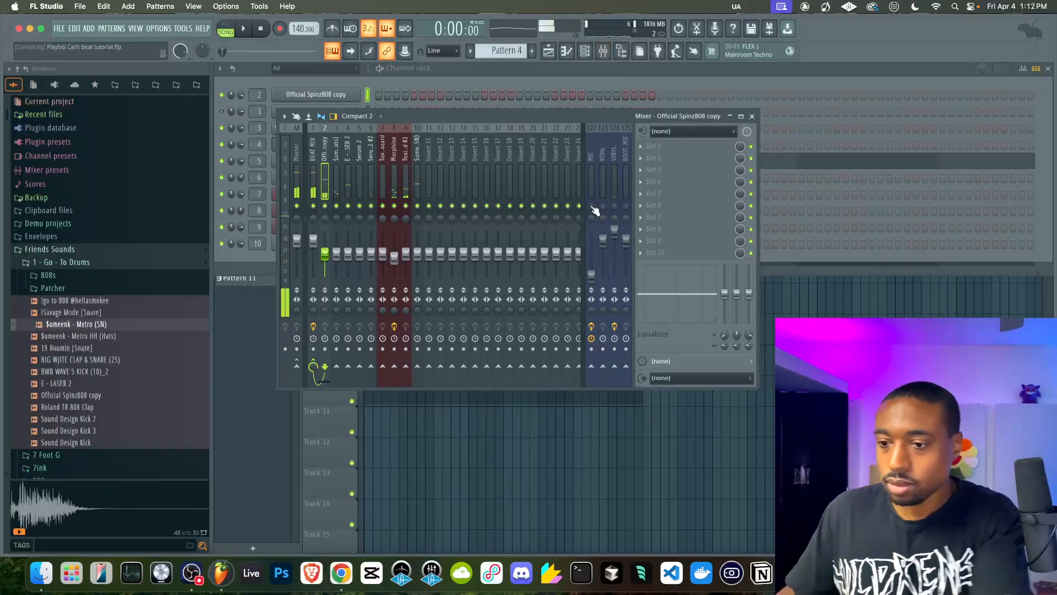
Raise and solo the MIC mixer track, bring its volume all the way back down and release the solo
right_click(591, 274)
left_click(603, 279)
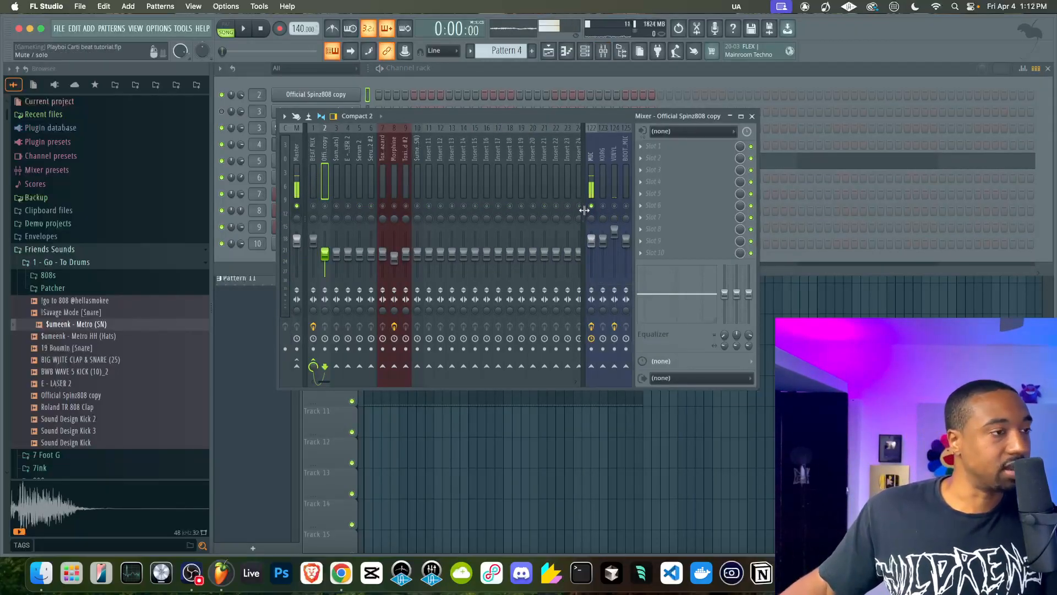
left_click(318, 167)
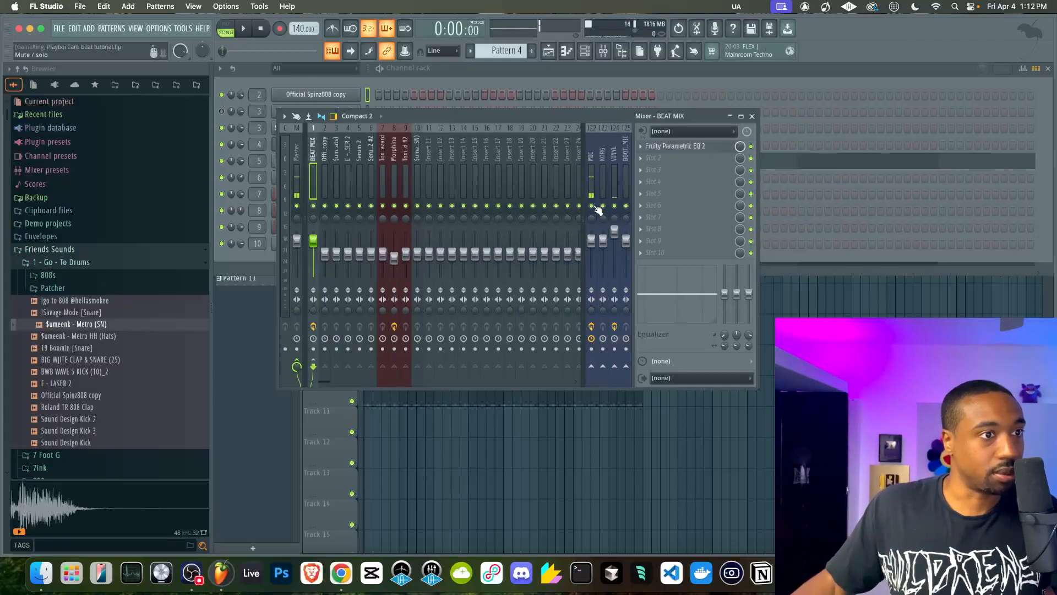
left_click_drag(598, 209, 597, 245)
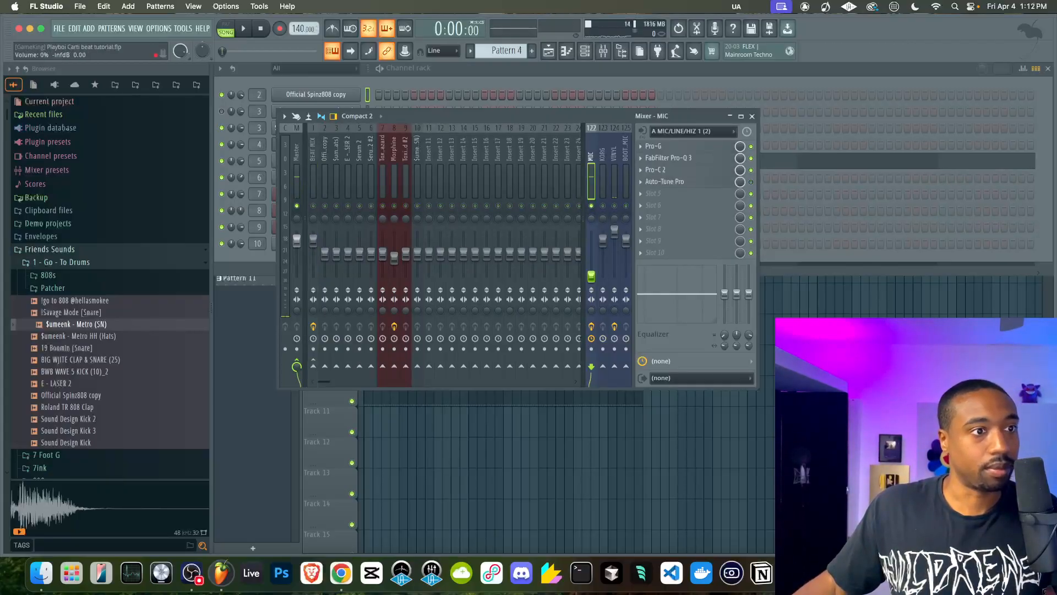
right_click(593, 206)
Bring the KORG and BOOT_MIC mixer tracks' volumes all the way down and restart playback from the beginning of the arrangement
left_click_drag(626, 238, 606, 263)
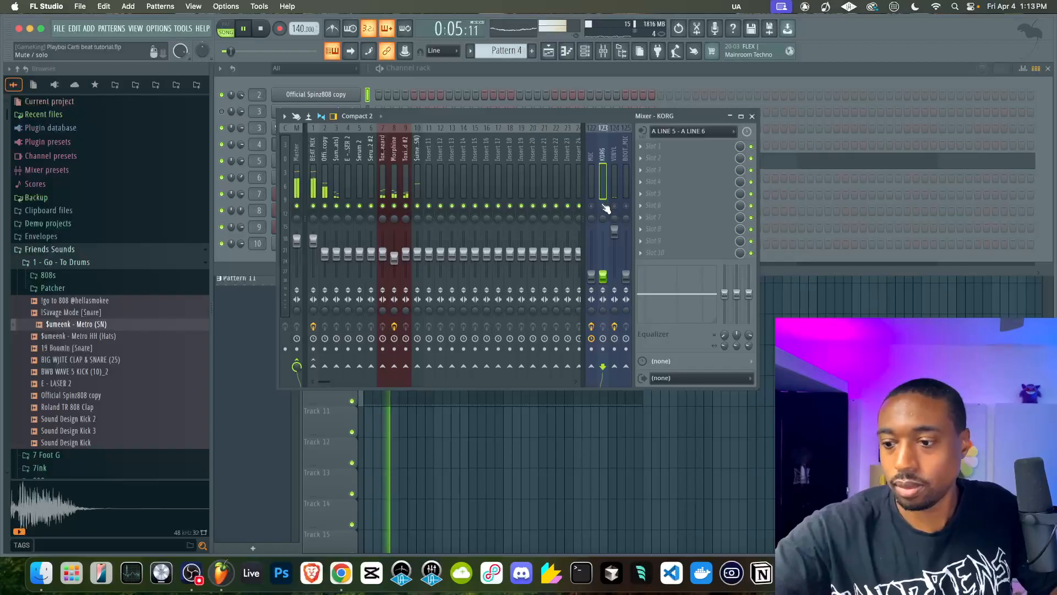
key("F5")
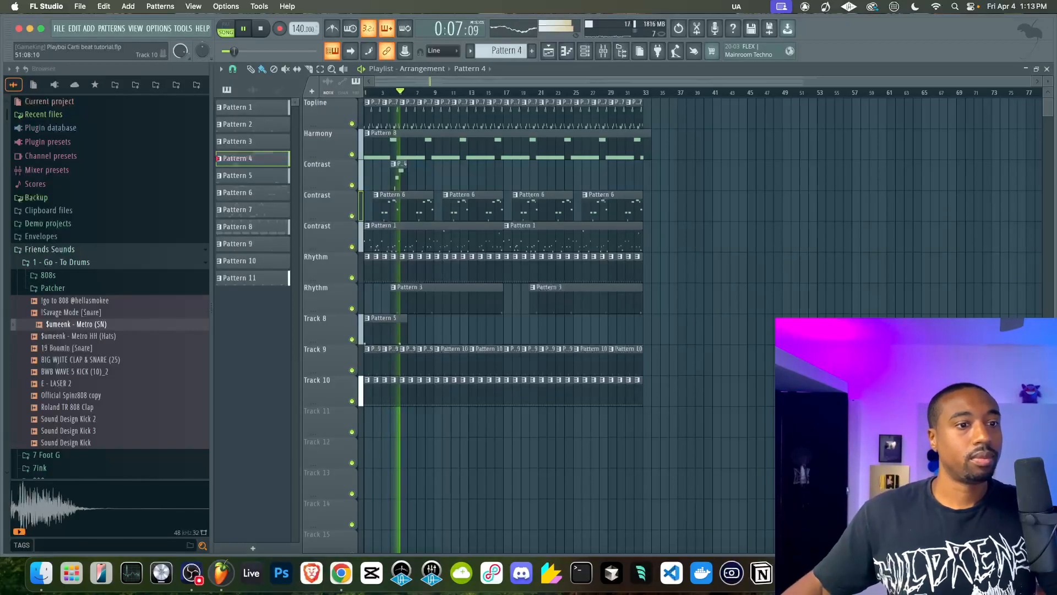
key("space")
key("space")
Lower the Official Spinz808 copy mixer track's volume slightly
key("F9")
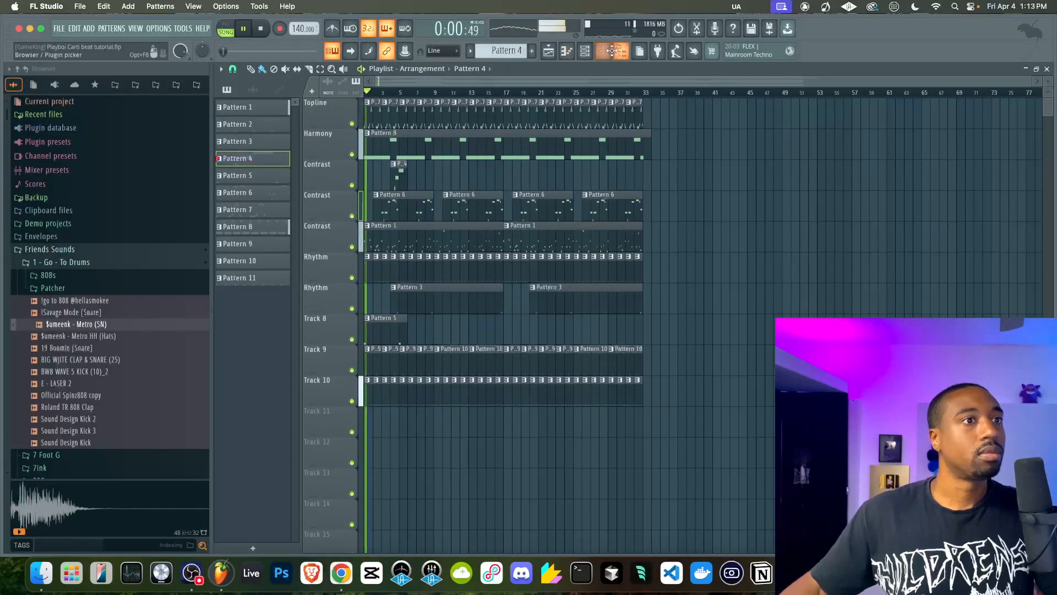
left_click(313, 181)
left_click_drag(325, 254, 325, 258)
Add Fruity WaveShaper to the BEAT MIX track's second effect slot
left_click(315, 166)
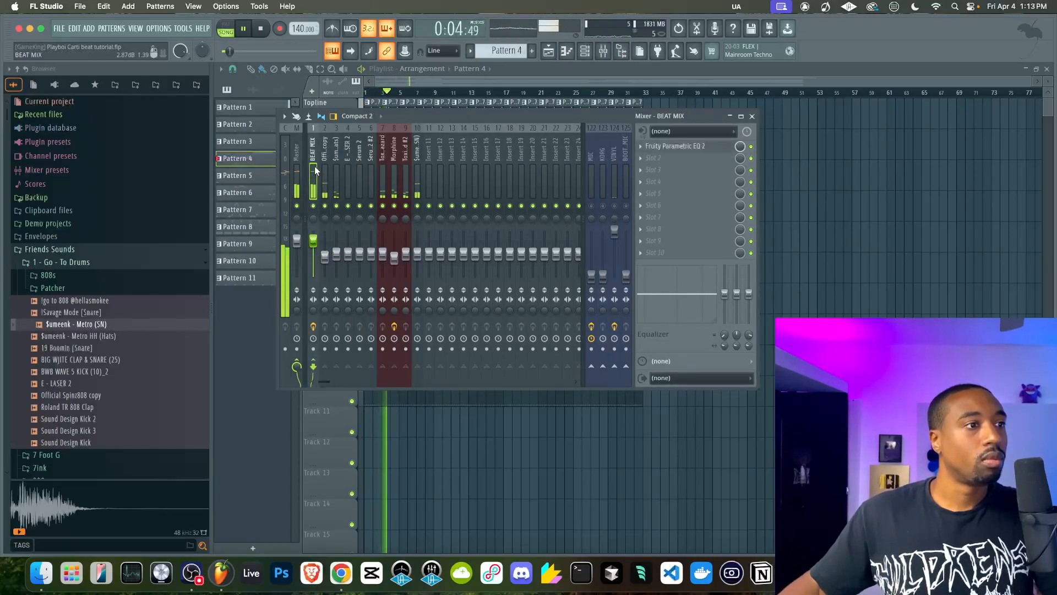
left_click(651, 161)
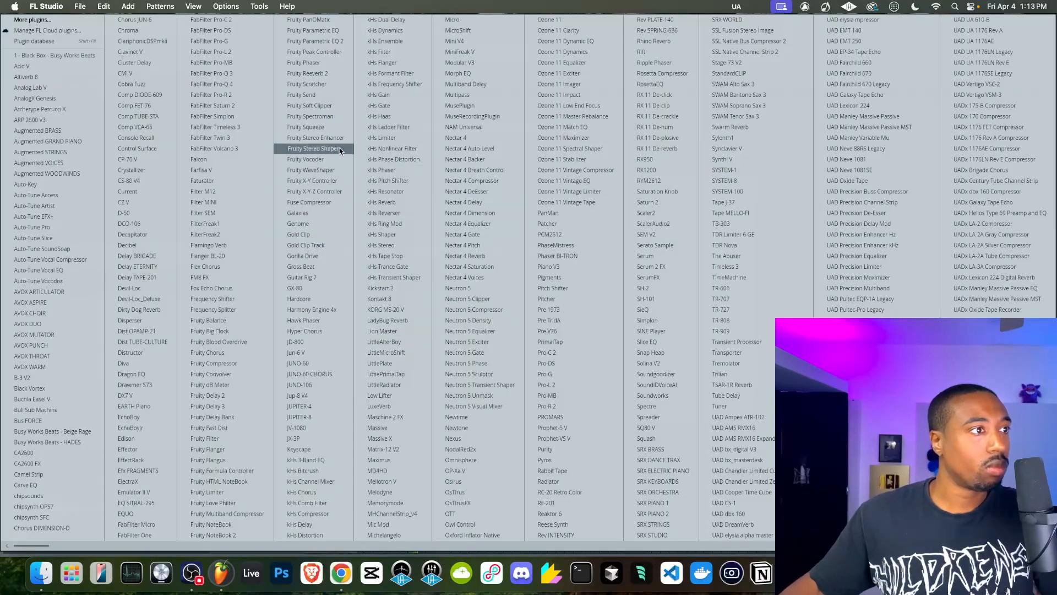
left_click(331, 169)
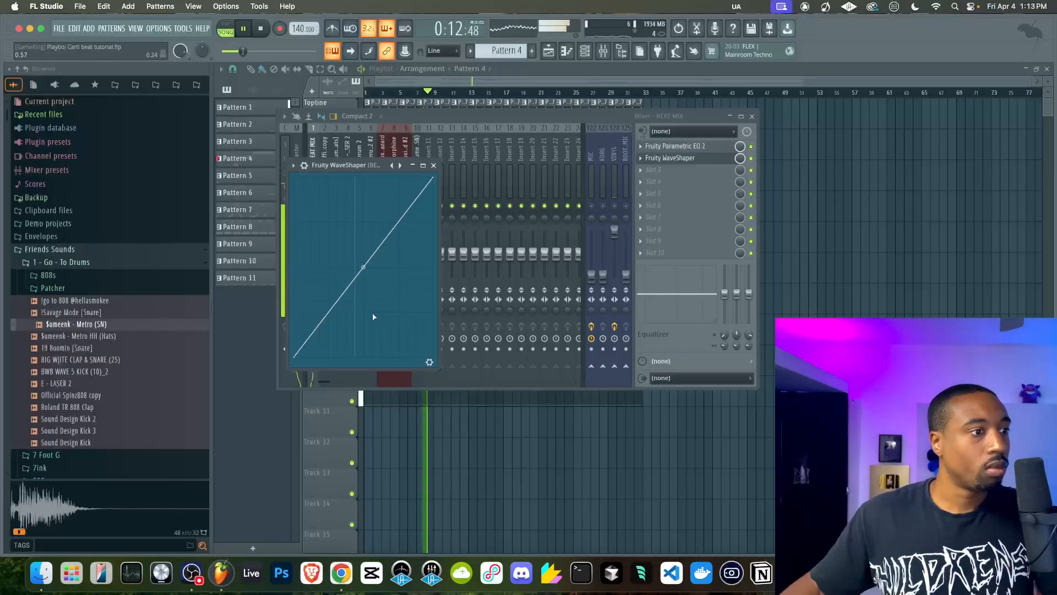
Set Fruity WaveShaper to 4x oversampling, raise its pre amp to 172% and bow the curve's midpoint upward
left_click(425, 358)
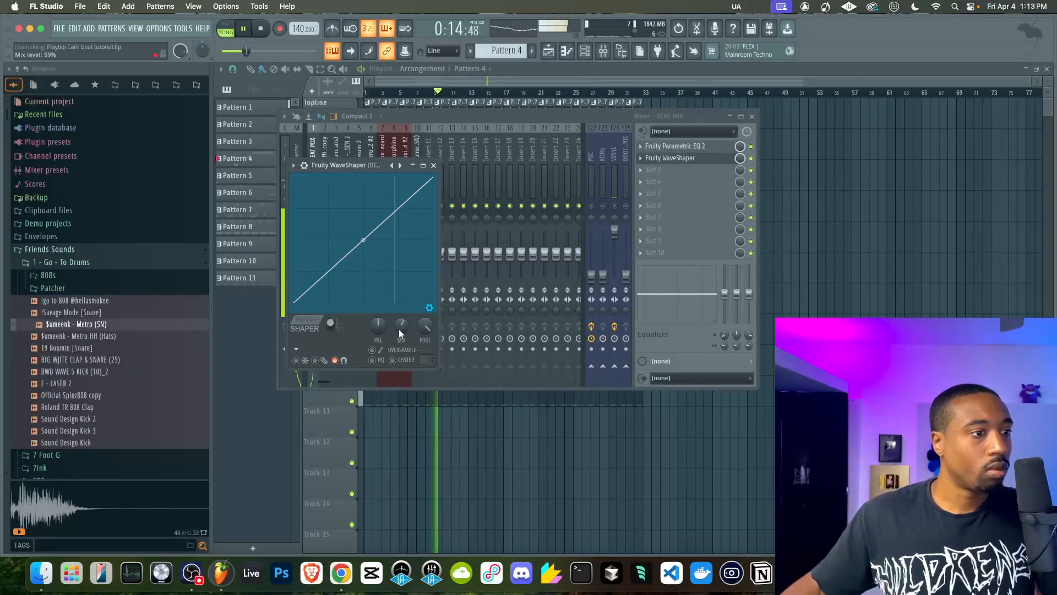
left_click(427, 359)
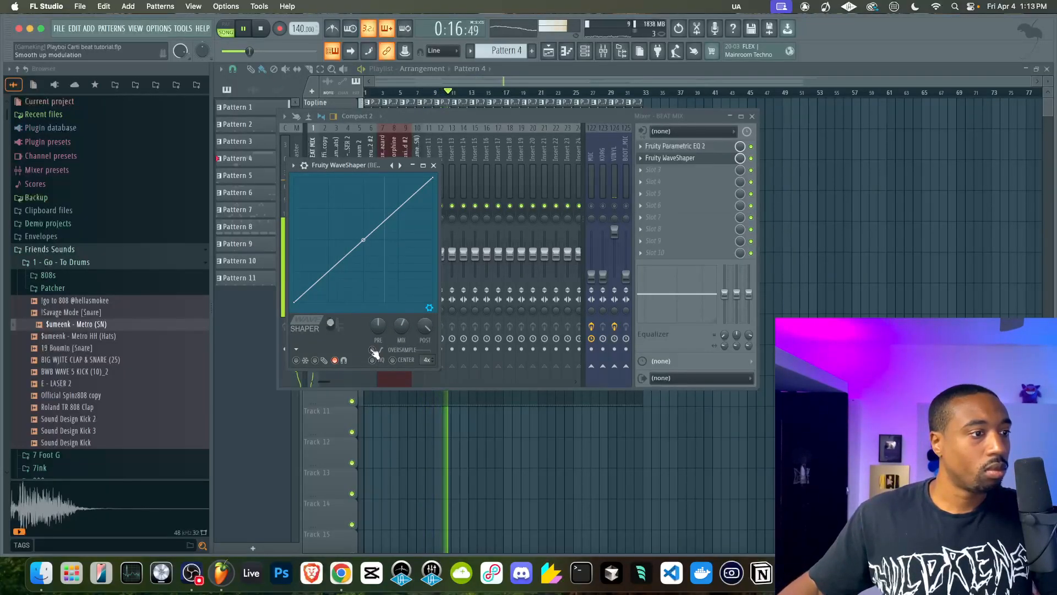
left_click_drag(363, 240, 363, 233)
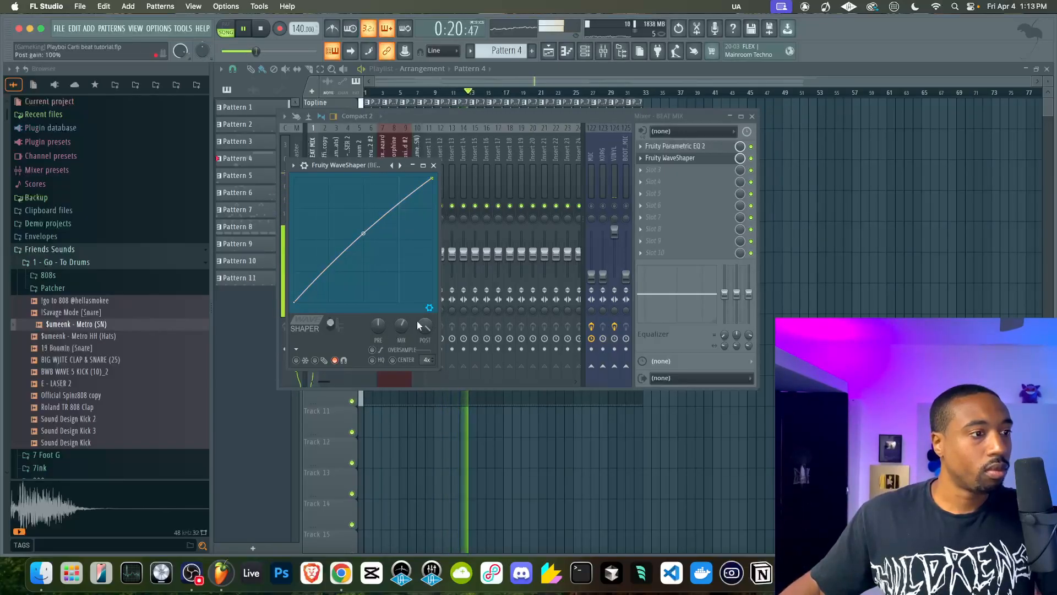
left_click_drag(382, 327, 382, 312)
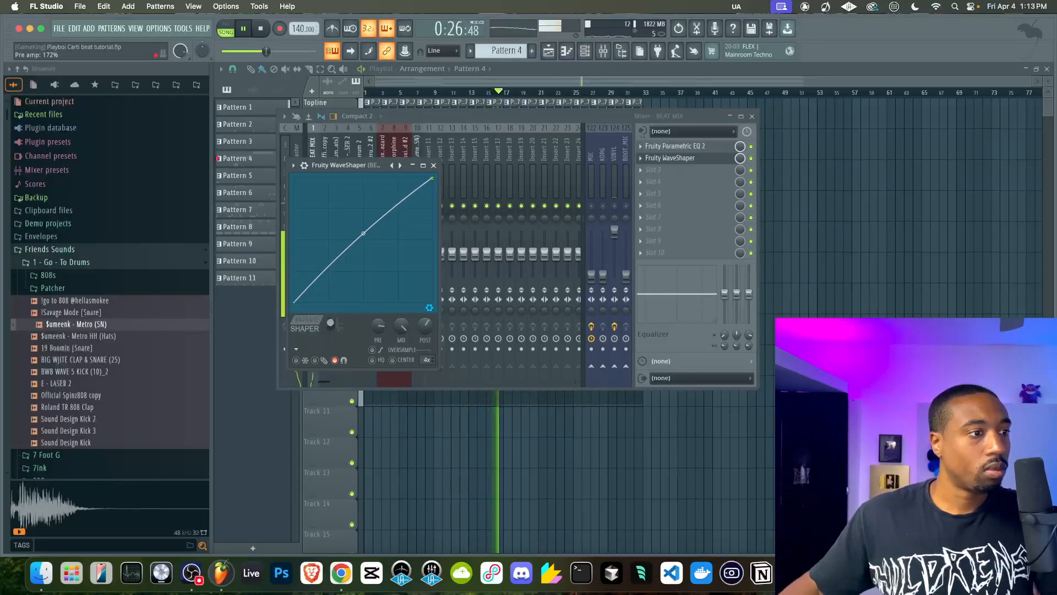
left_click_drag(363, 233, 364, 218)
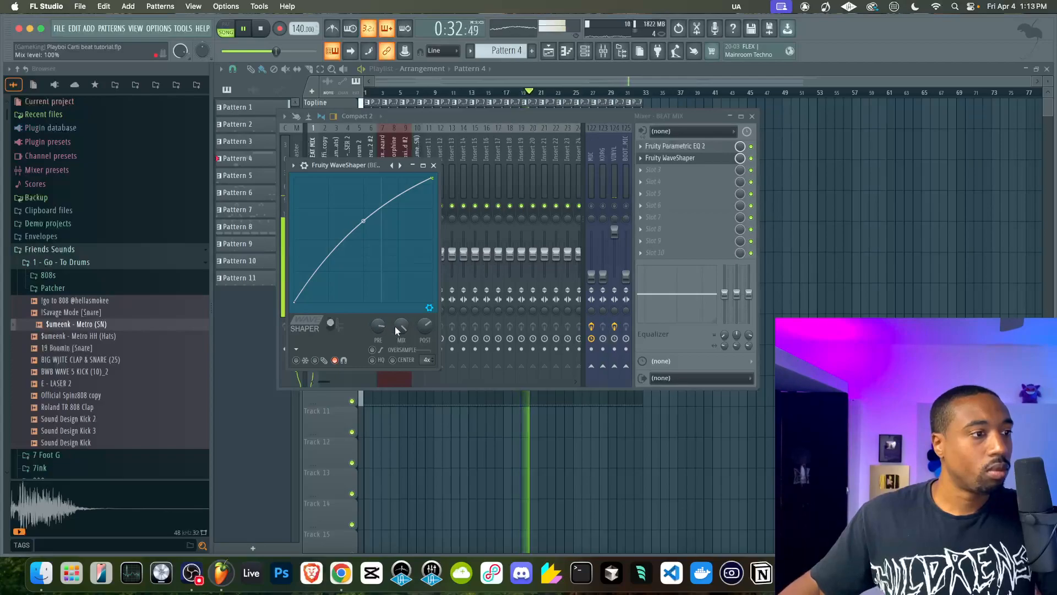
left_click(434, 165)
Lower the Toxic Biohazard #2 mixer track's volume to 44% and add Fruity Soft Clipper to BEAT MIX's third effect slot
left_click_drag(405, 251, 406, 258)
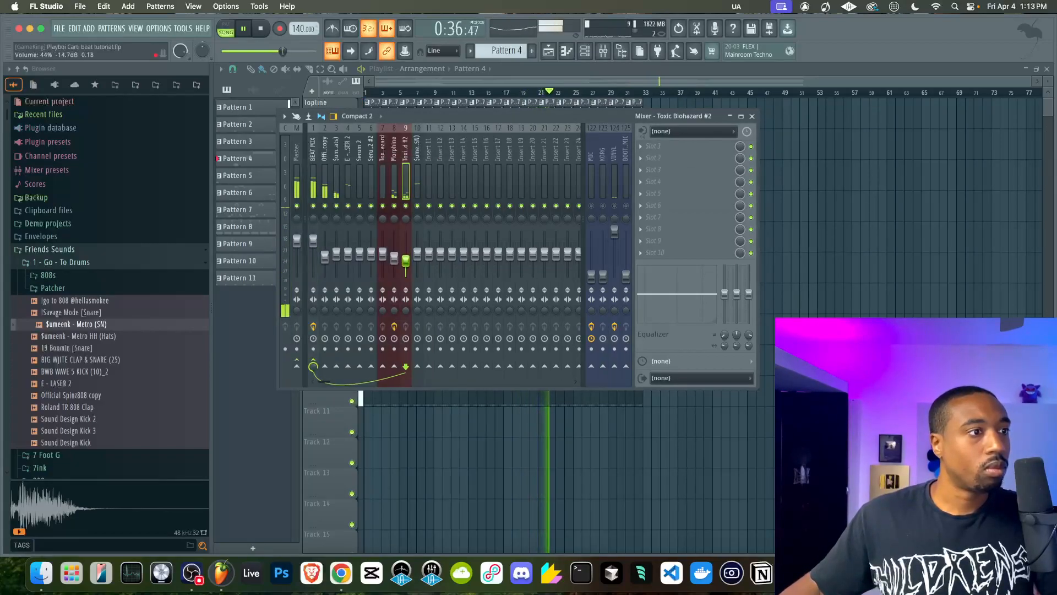
left_click(315, 171)
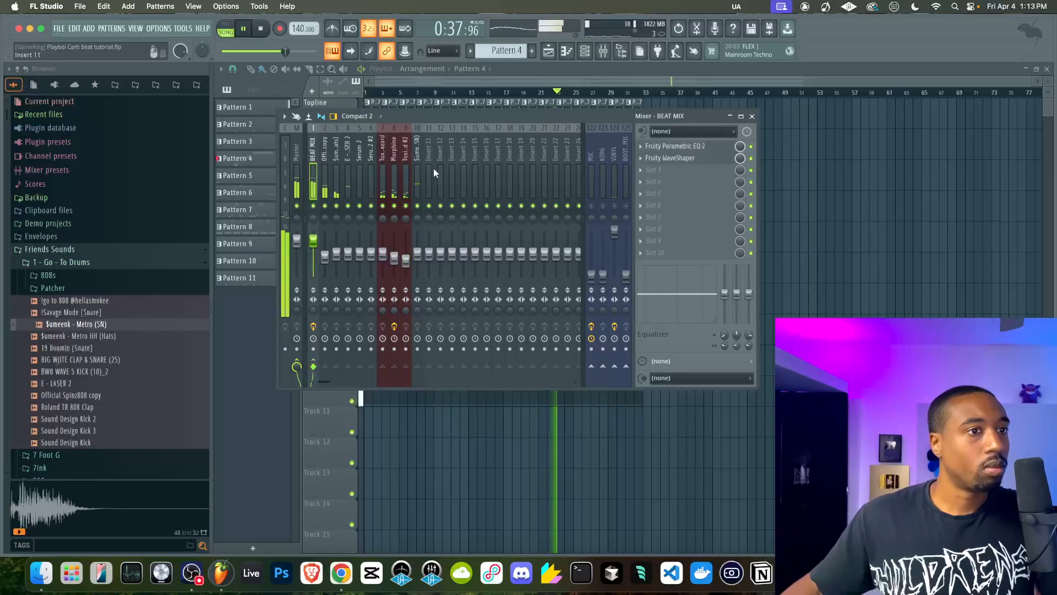
left_click(681, 159)
left_click(648, 173)
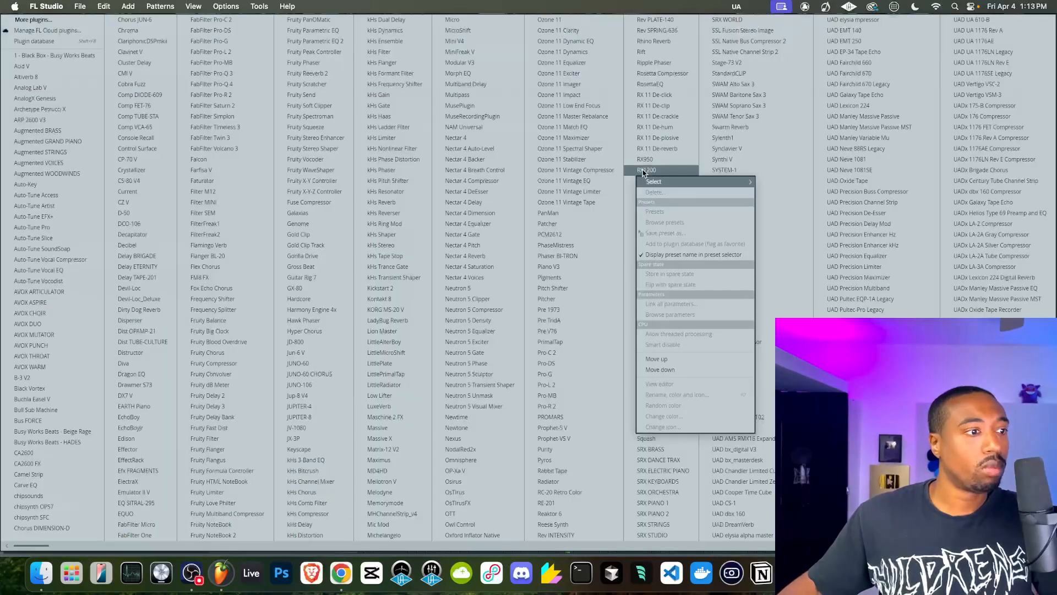
left_click(333, 105)
left_click(448, 180)
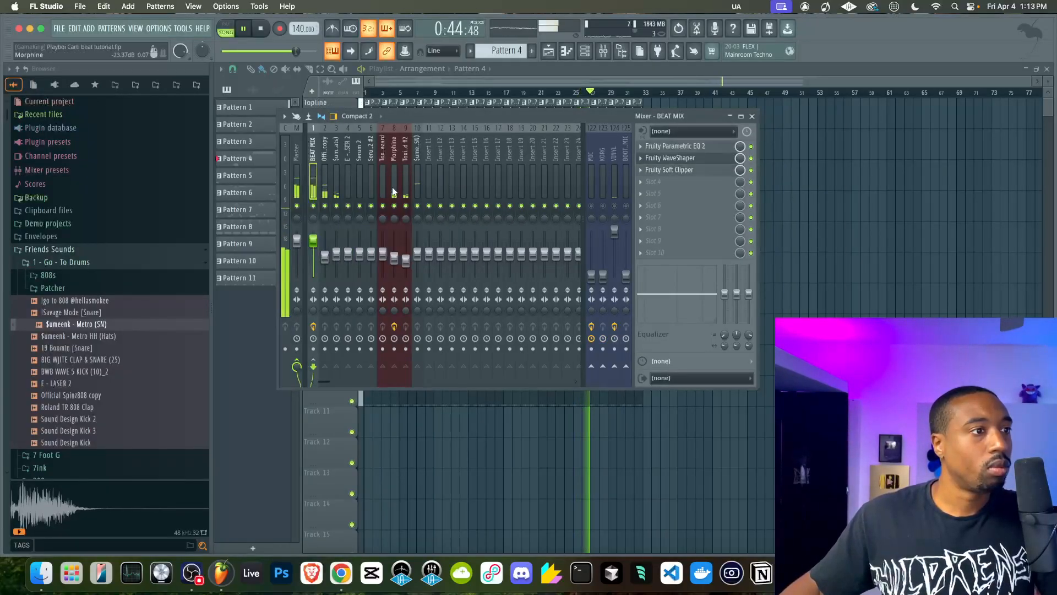
Solo the Morphine mixer track, lower its volume slightly, release the solo and mute the track between KORG and BOOT_MIC
right_click(394, 206)
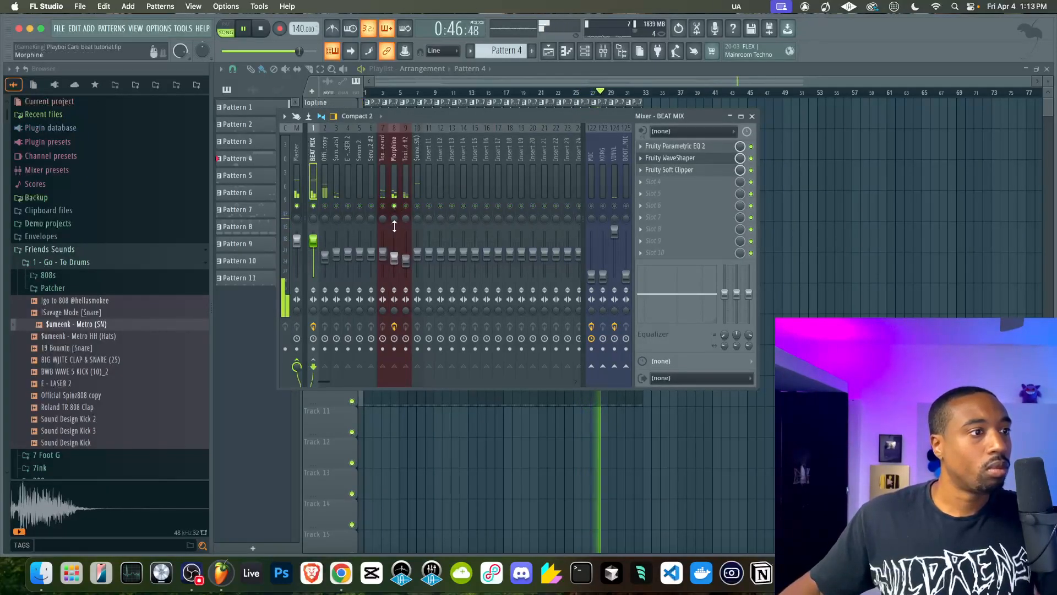
left_click_drag(394, 257, 395, 265)
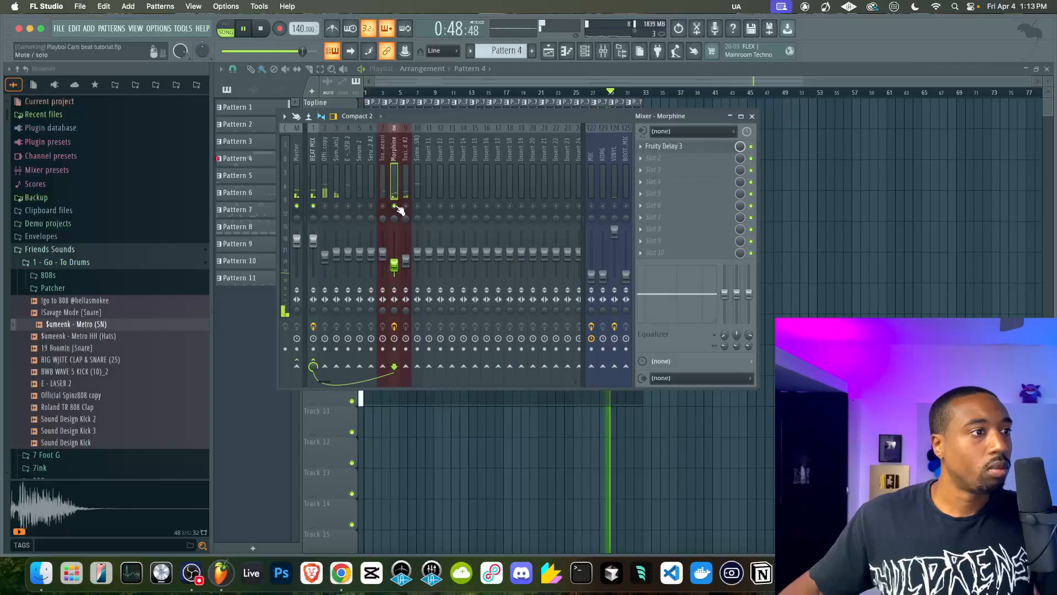
right_click(395, 207)
left_click(615, 206)
Add the Michelangelo plugin to the BEAT MIX track's fourth effect slot
left_click(317, 174)
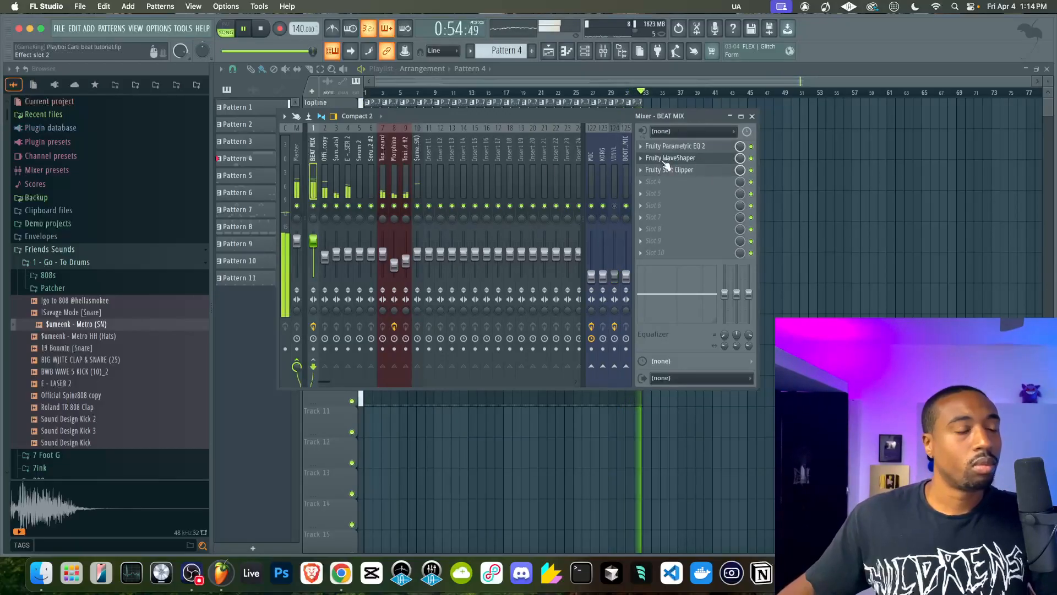
key("F9")
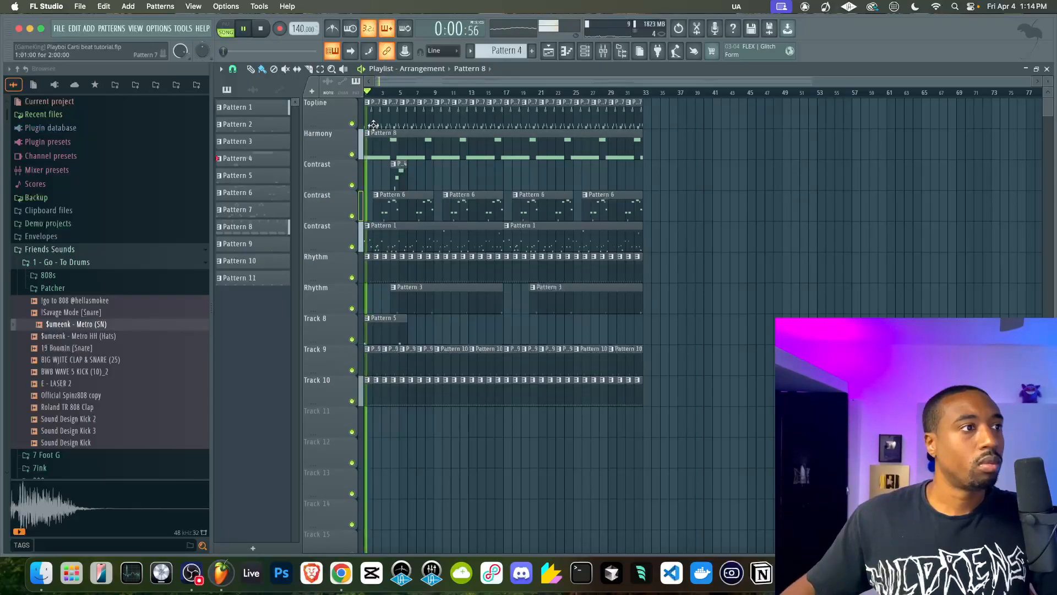
scroll(388, 114, "up", 2)
scroll(388, 115, "down", 2)
left_click_drag(695, 124, 346, 118)
left_click(708, 163, "ctrl")
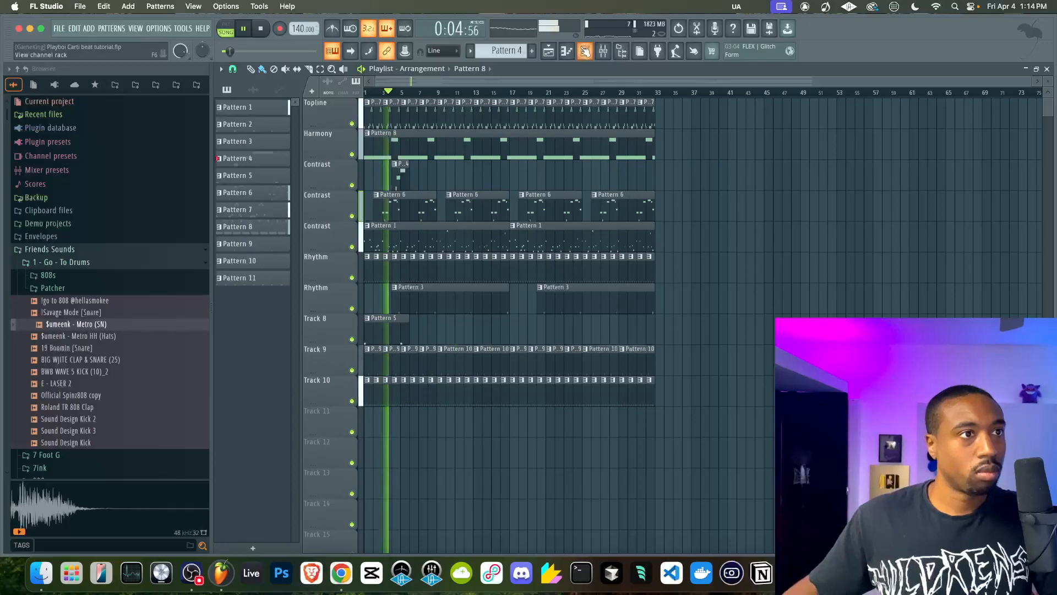
key("F9")
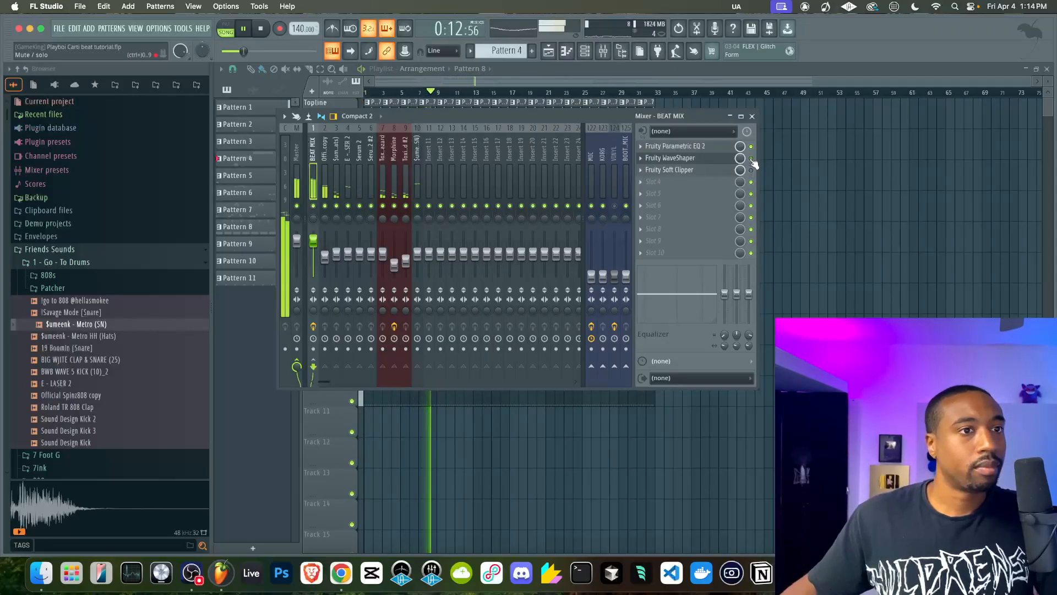
left_click(661, 186)
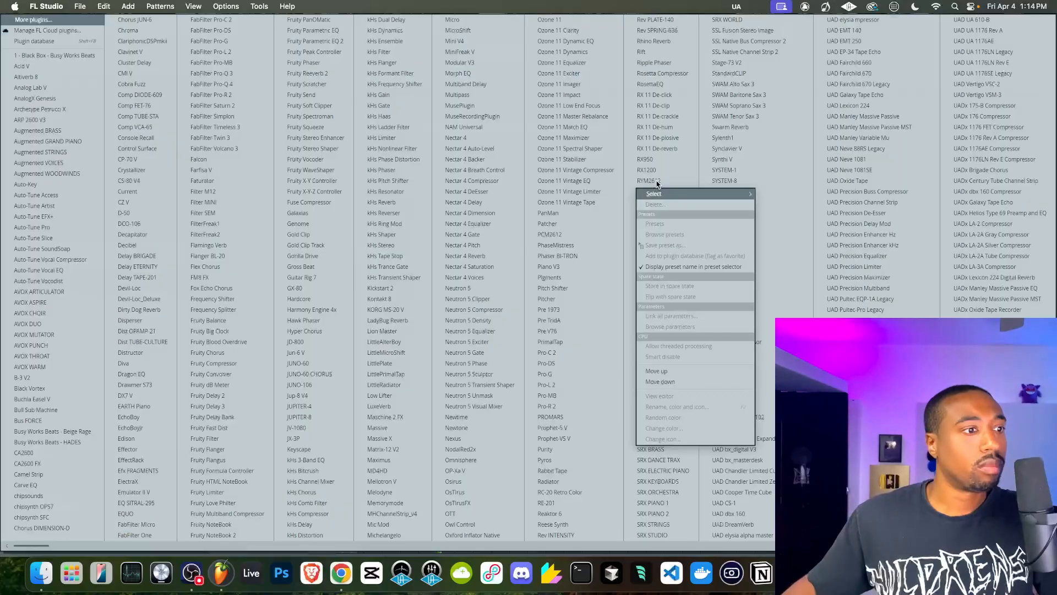
left_click(385, 535)
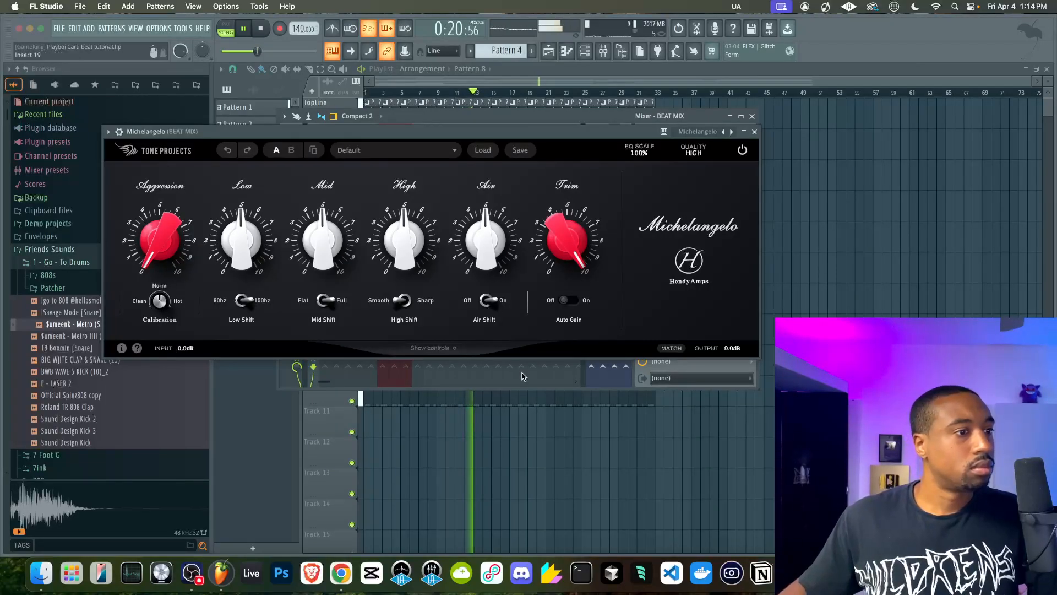
Reveal Michelangelo's extra controls, set its quality to Pristine and raise Aggression to about 0.5
left_click(441, 349)
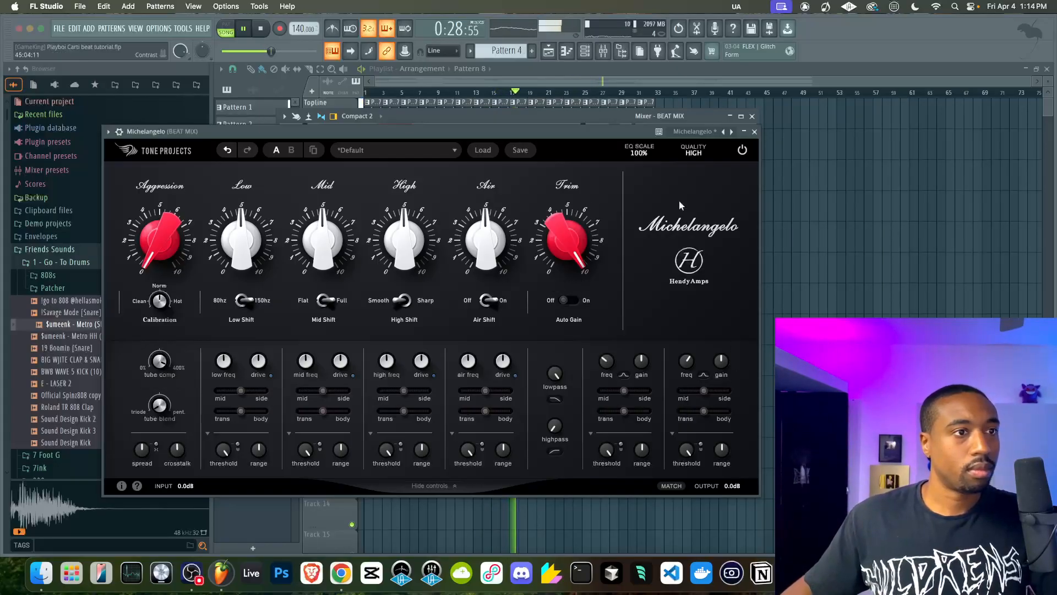
left_click(700, 160)
left_click(693, 213)
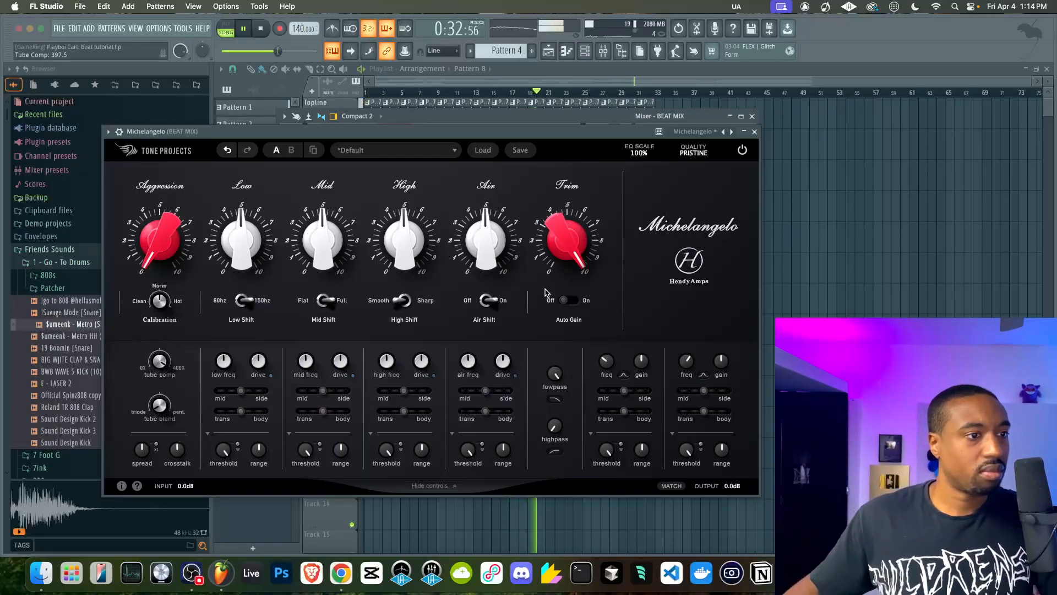
left_click_drag(158, 249, 159, 230)
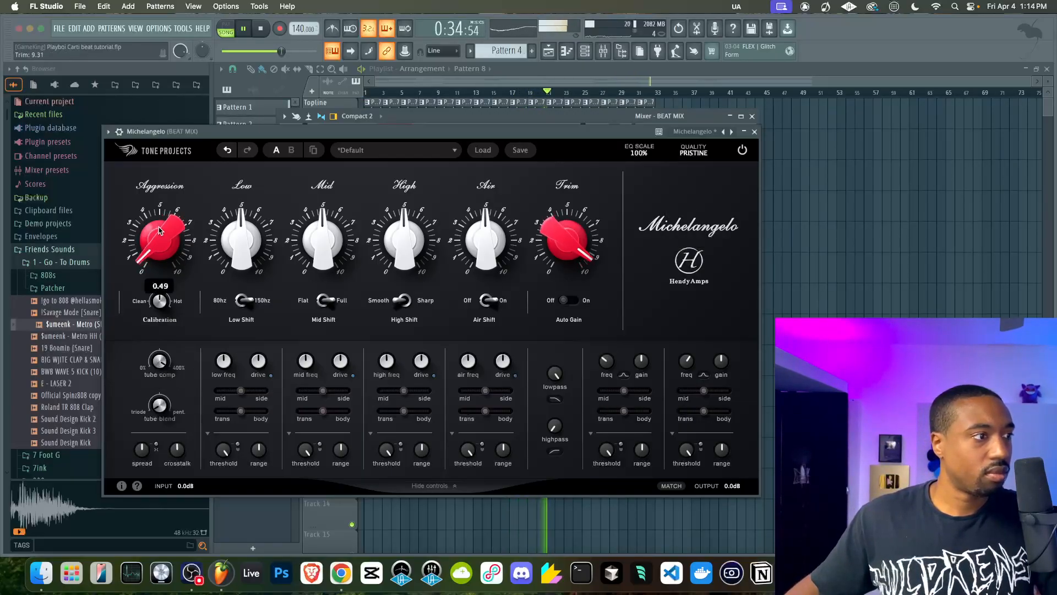
left_click(755, 132)
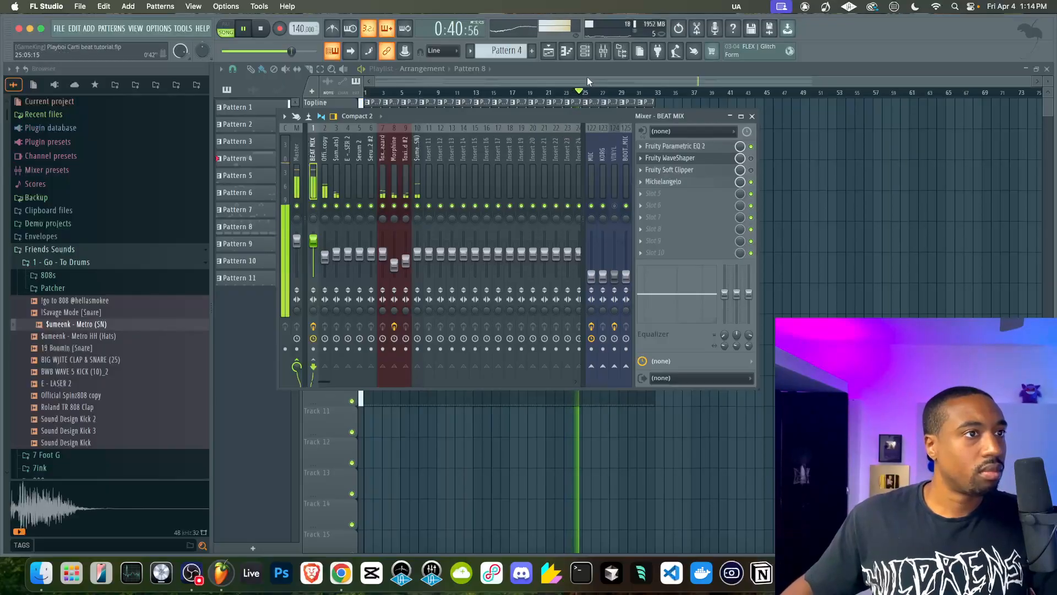
Lower the $umeenk - Metro (SN) channel's volume slightly in the channel rack
left_click(585, 51)
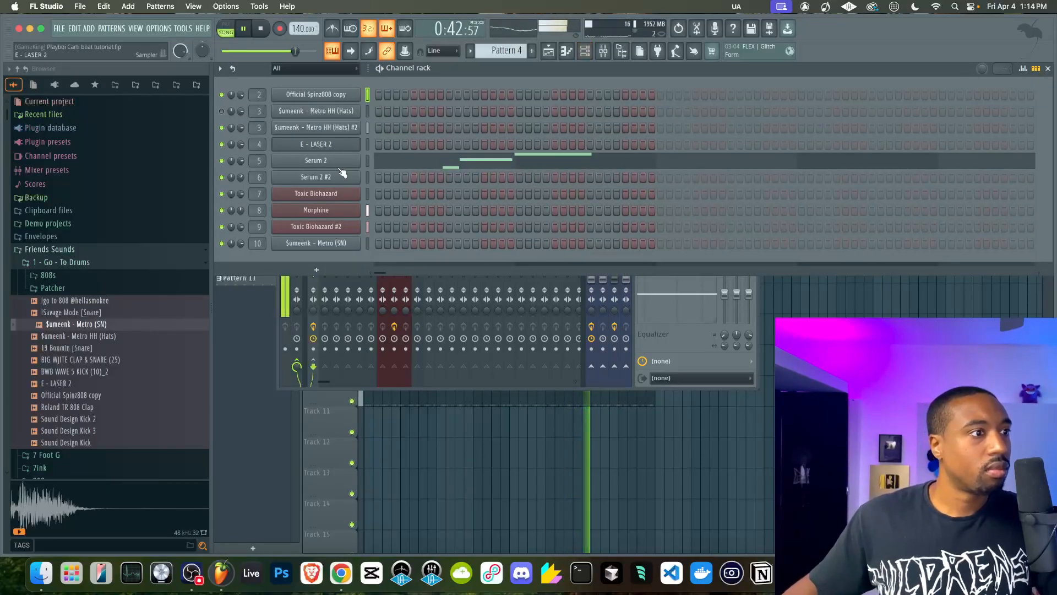
left_click(531, 285)
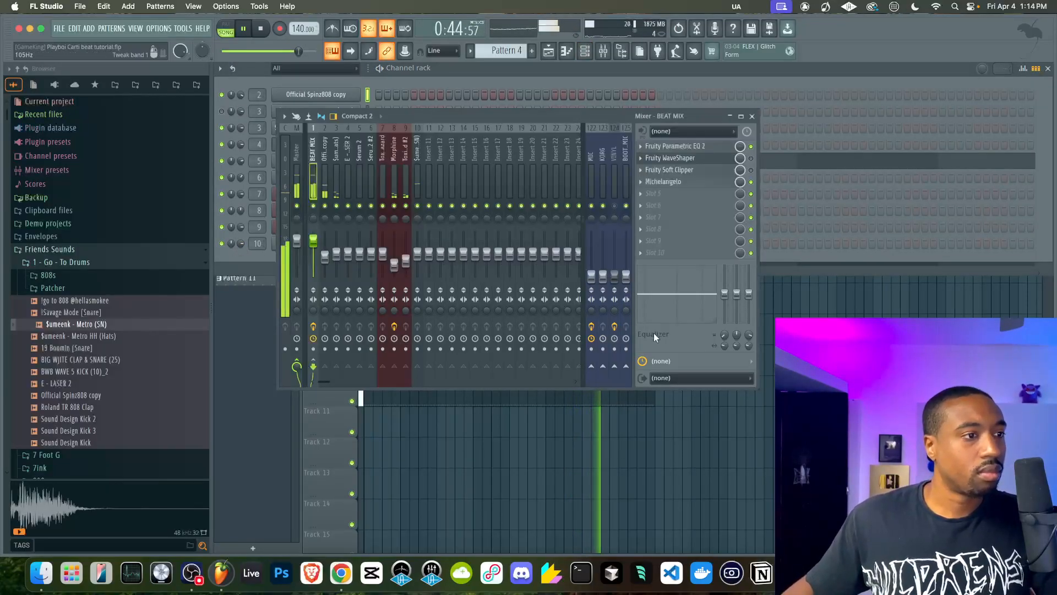
left_click(242, 256)
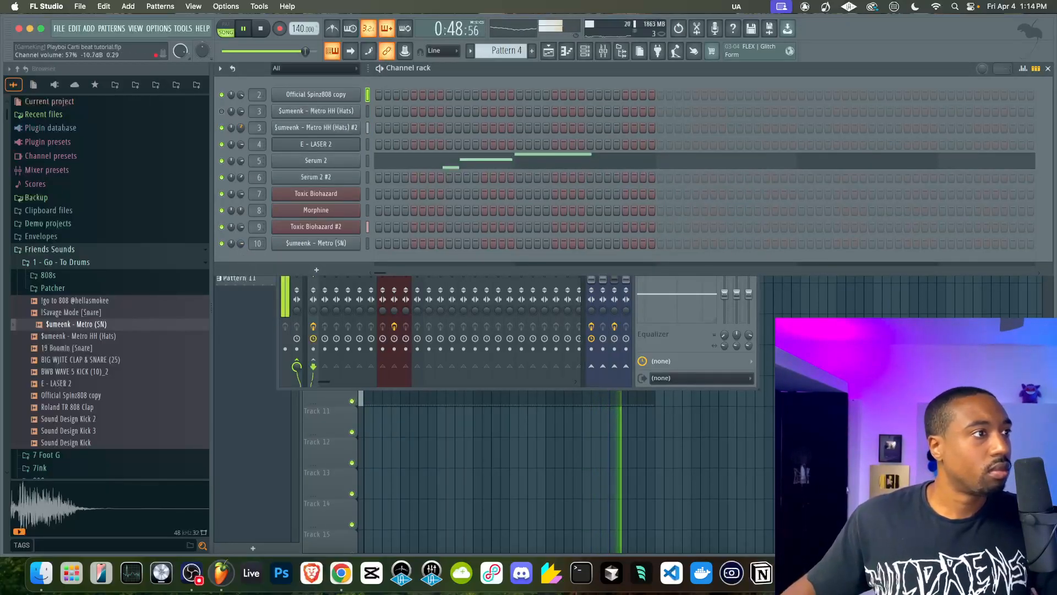
left_click_drag(241, 243, 241, 248)
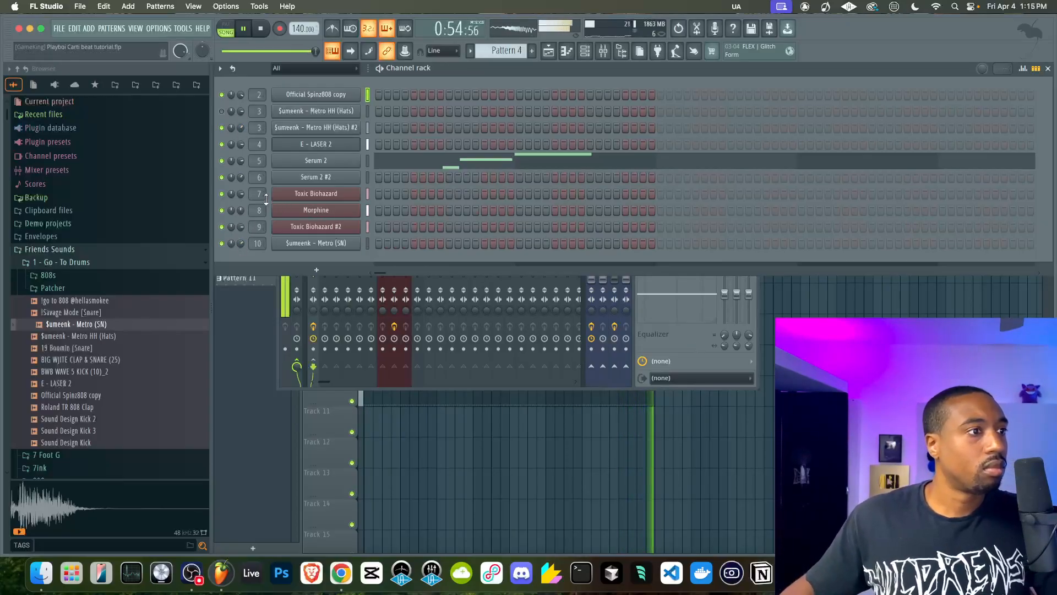
Add the Spectre plugin to the BEAT MIX track's fifth effect slot
left_click(676, 338)
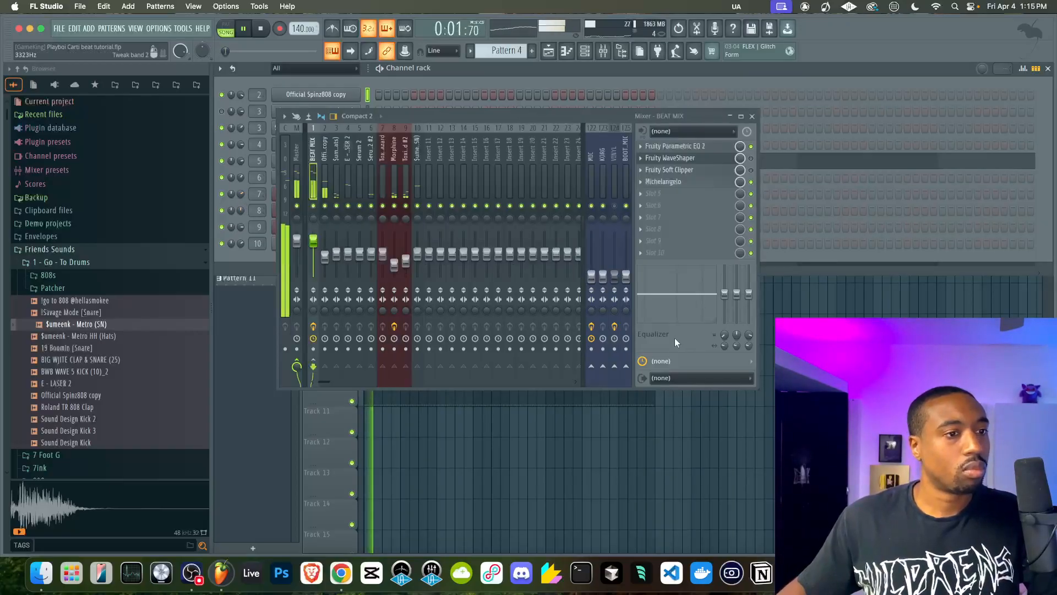
left_click(664, 196)
scroll(543, 179, "right", 2)
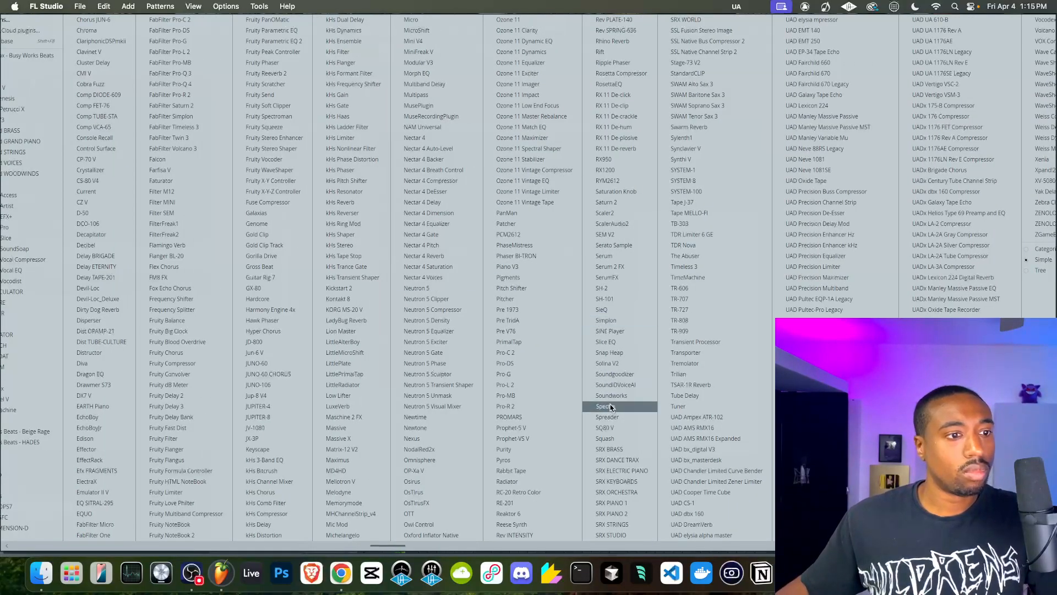
left_click(609, 406)
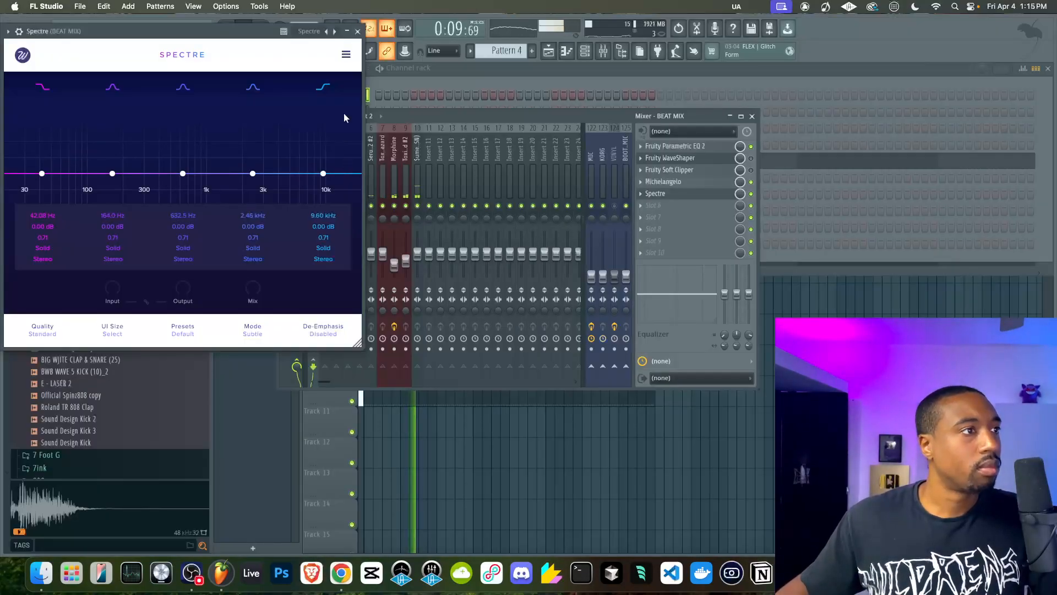
Boost Spectre's second band slightly, set its frequency to 75 Hz and adjust its gain
left_click_drag(112, 173, 77, 167)
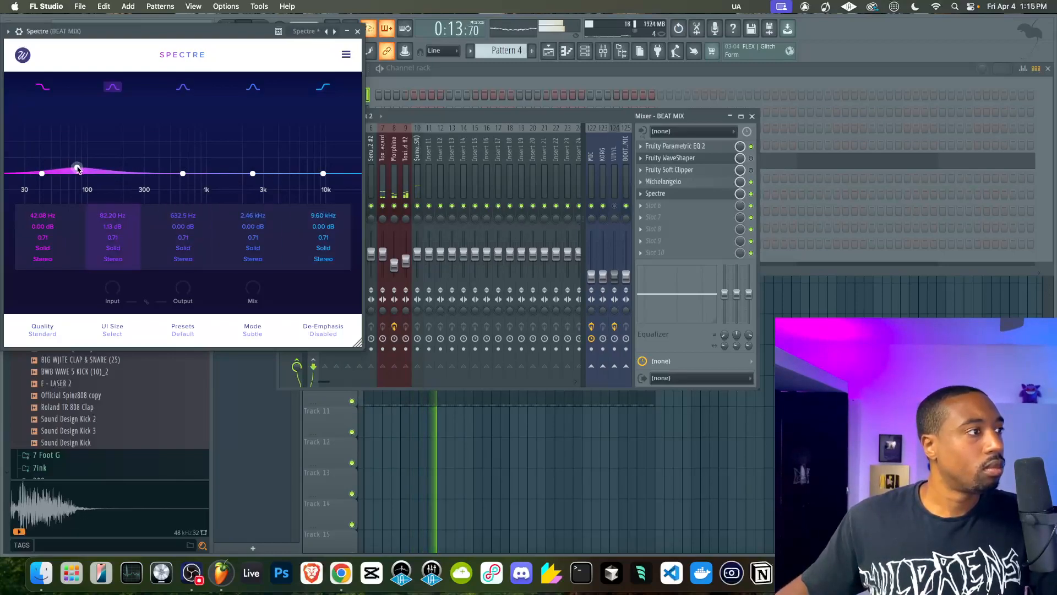
double_click(113, 216)
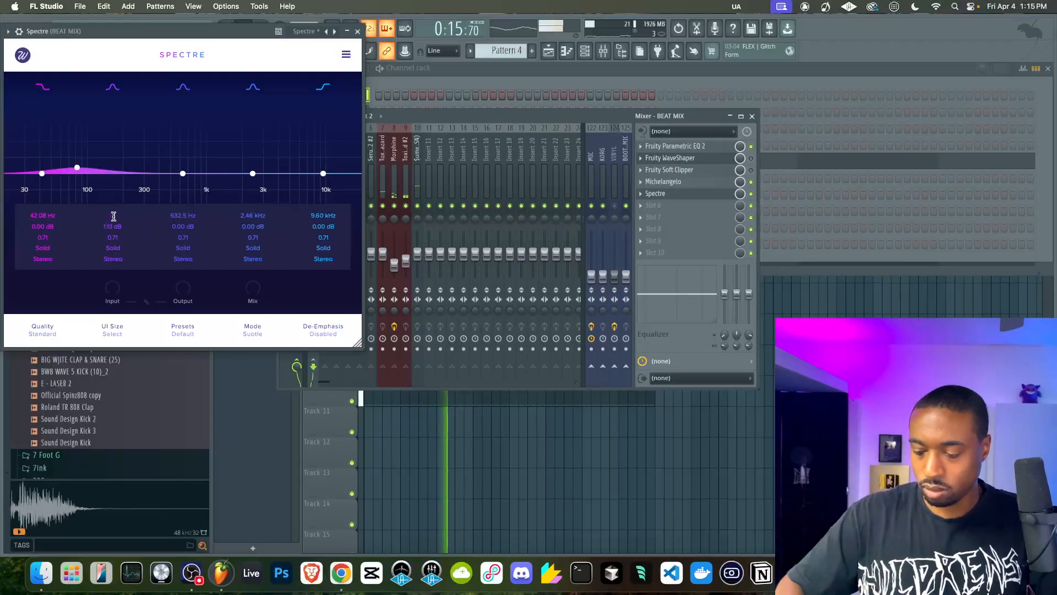
type("75")
key("Return")
double_click(111, 227)
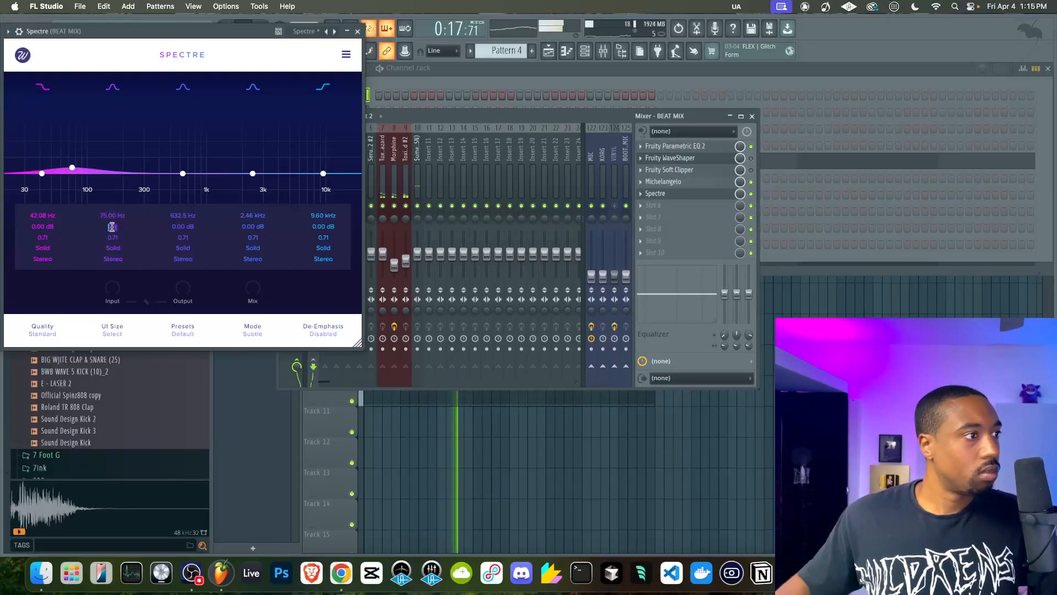
key("Return")
left_click_drag(116, 202, 114, 181)
Change Spectre's processing quality from Standard and close the plugin window
left_click(43, 330)
left_click(43, 372)
left_click(358, 31)
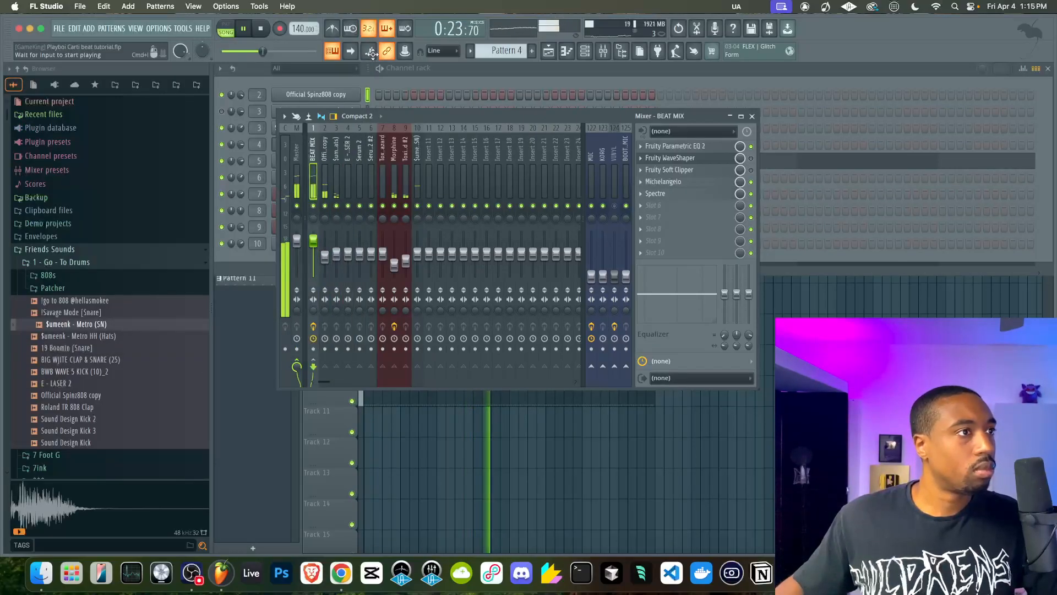
Save the project and select the Toxic Biohazard mixer track
left_click(395, 264)
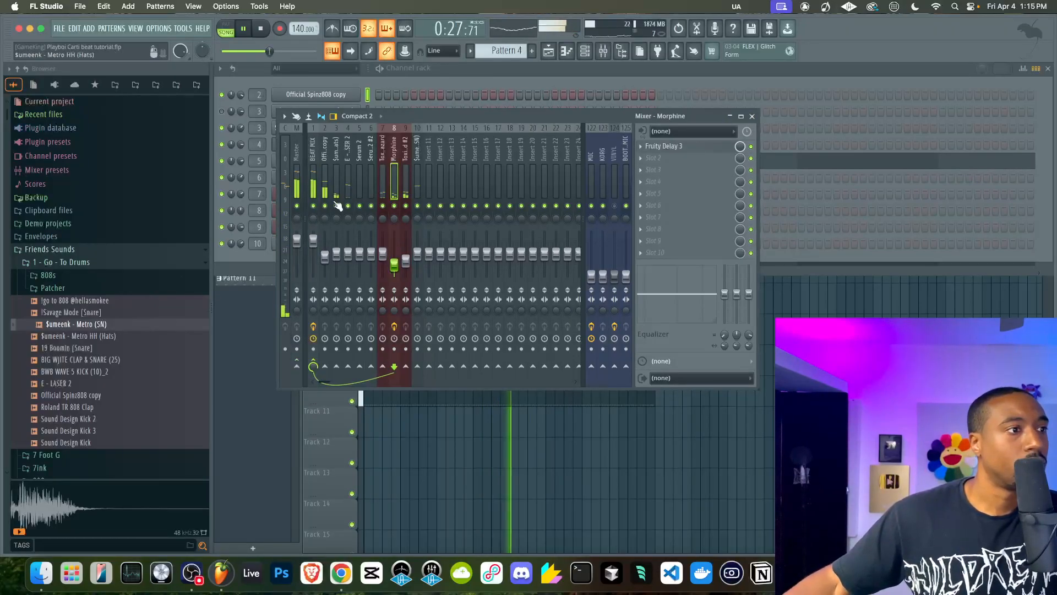
key("super+s")
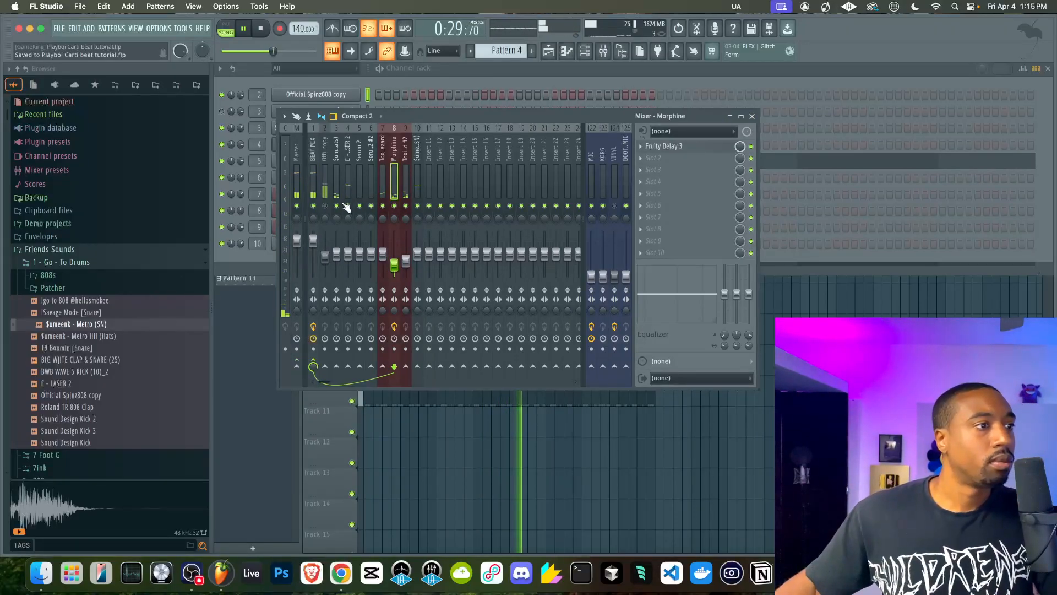
left_click(383, 181)
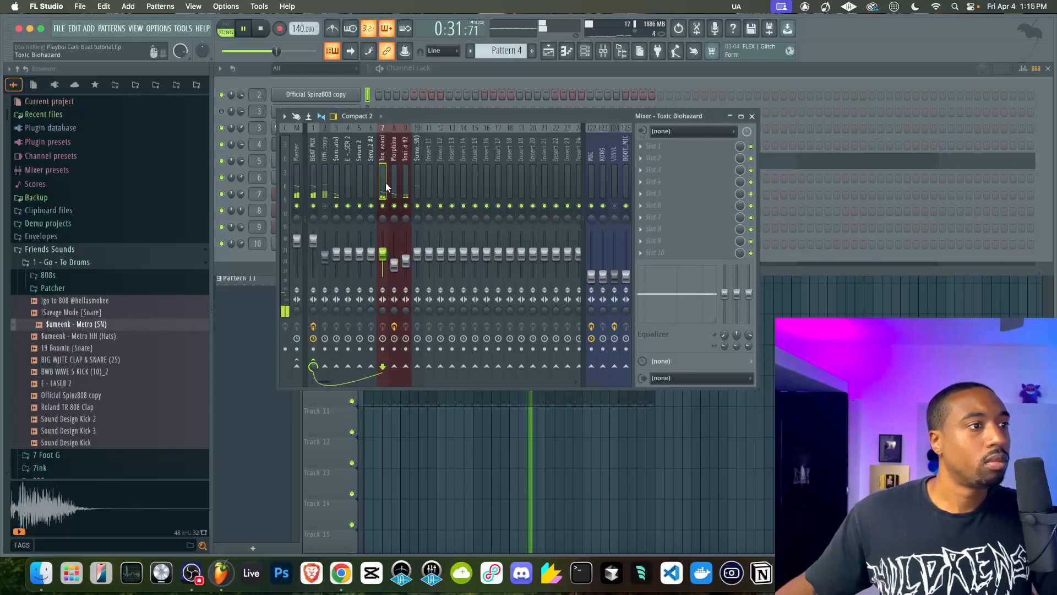
Lower the Toxic Biohazard mixer fader slightly and set the E - LASER 2 track's level to 40% (-15.8 dB)
left_click_drag(382, 254, 348, 258)
left_click(349, 177)
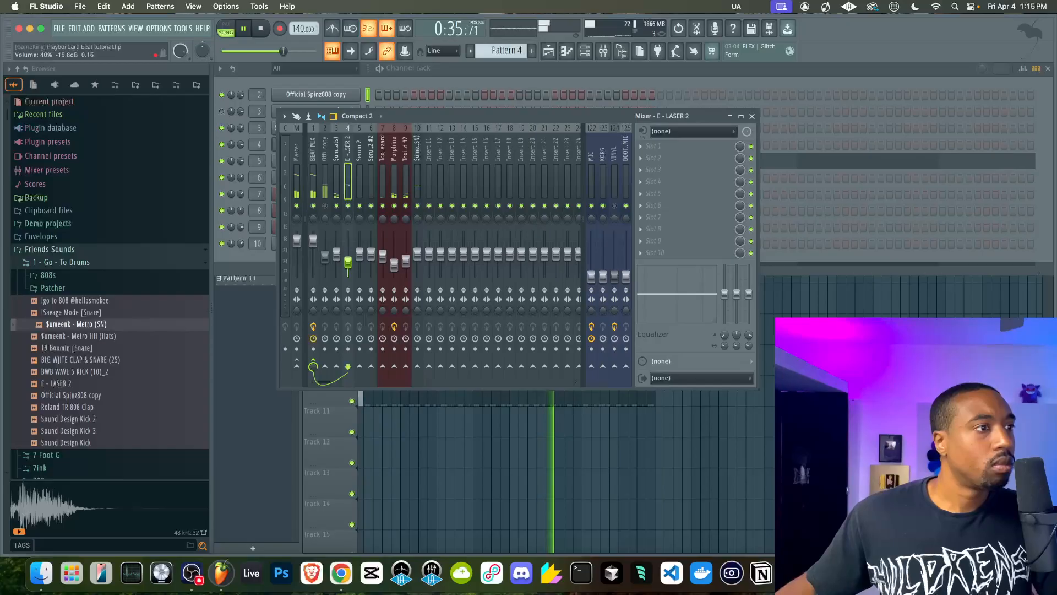
Check the Serum 2 instrument, close it and lower the Serum 2 mixer track's fader
left_click(359, 178)
left_click(398, 74)
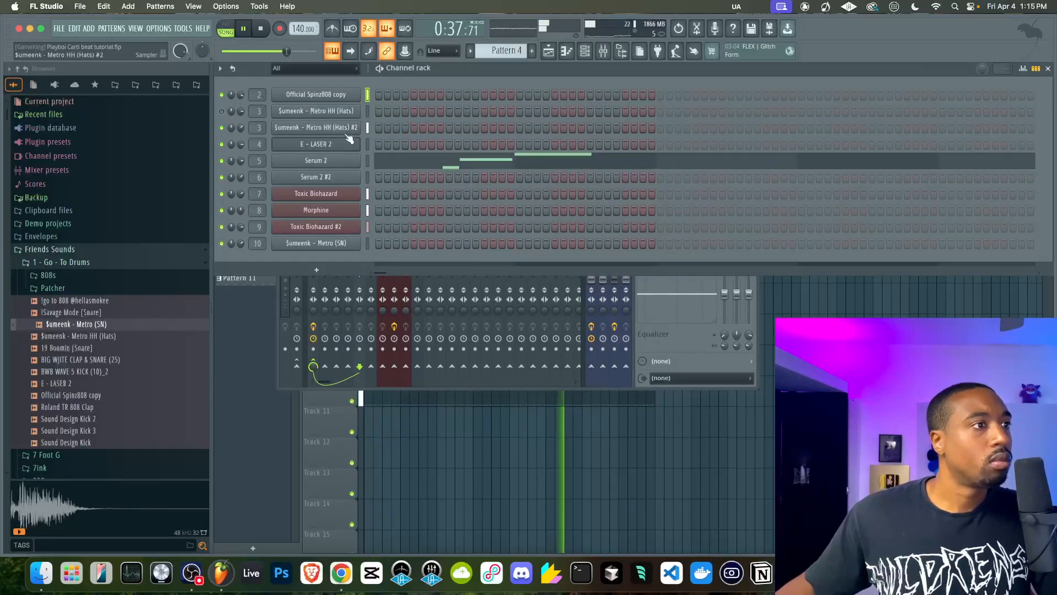
left_click(358, 163)
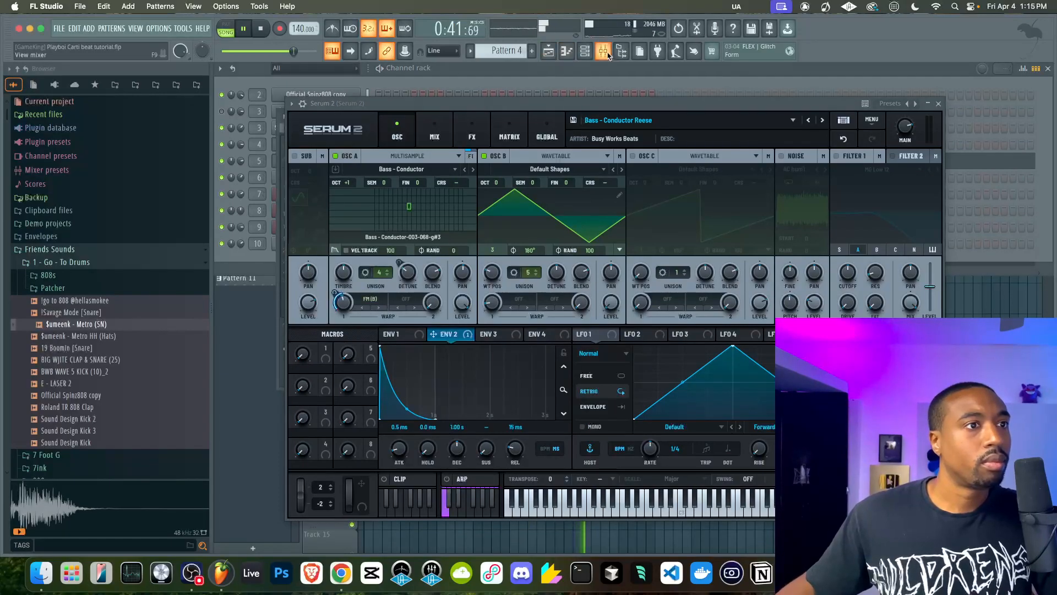
left_click(939, 105)
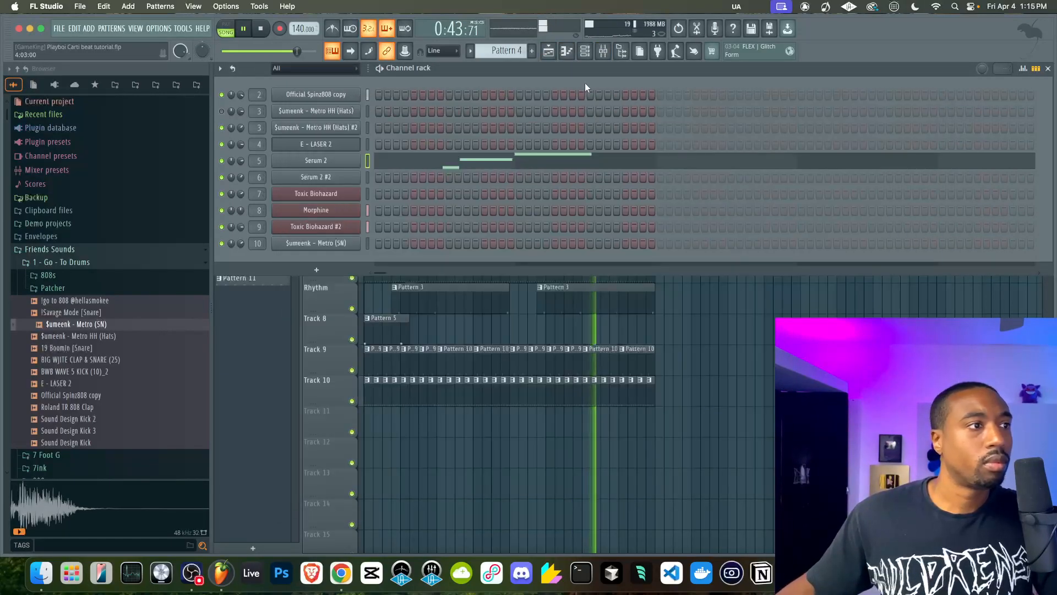
left_click(603, 51)
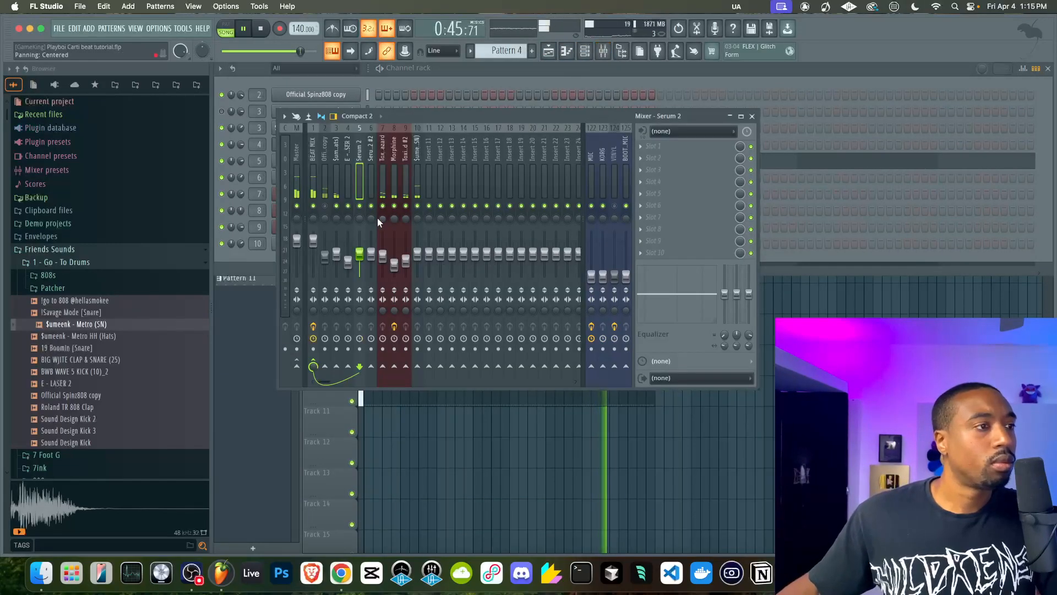
left_click_drag(725, 295, 725, 321)
Place a copy of the Pattern 4 clip at bar 20 on the same Contrast track in the playlist
key("F5")
left_click(394, 92)
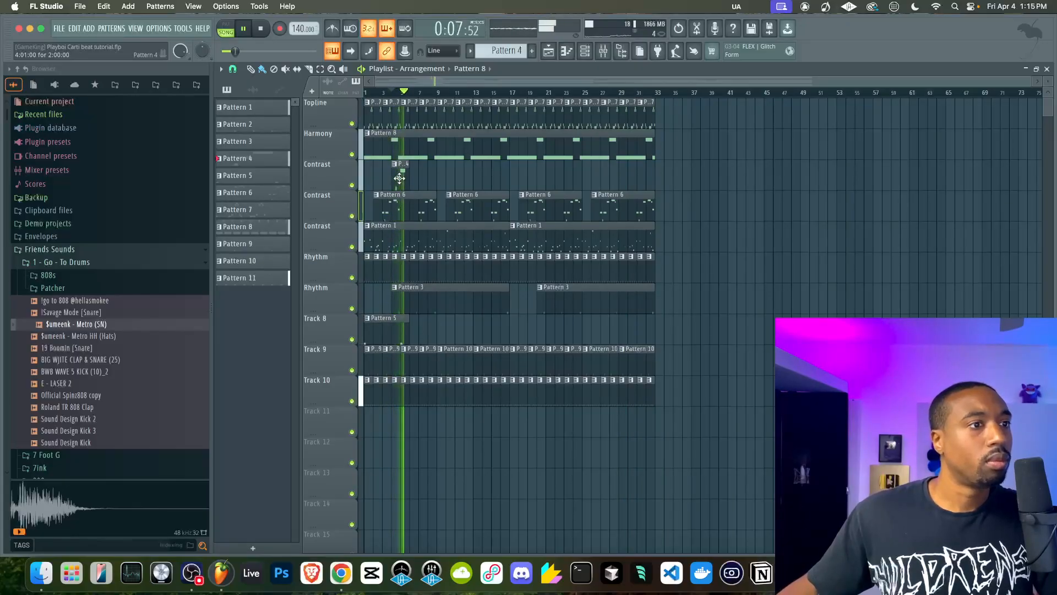
left_click_drag(401, 178, 546, 179)
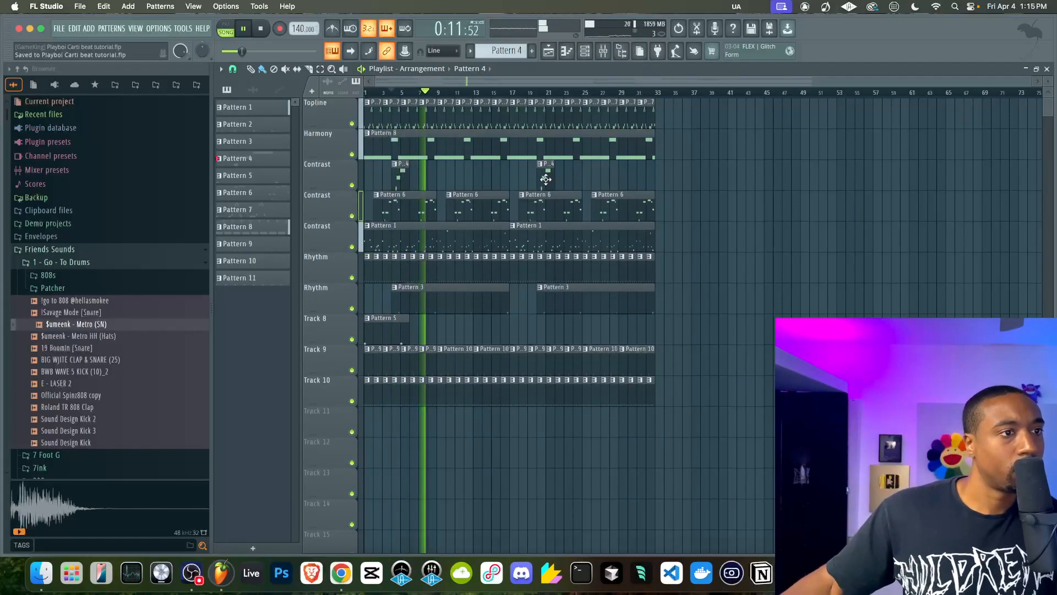
Lower the Official Spinz808 copy track's level in the mixer
left_click(587, 51)
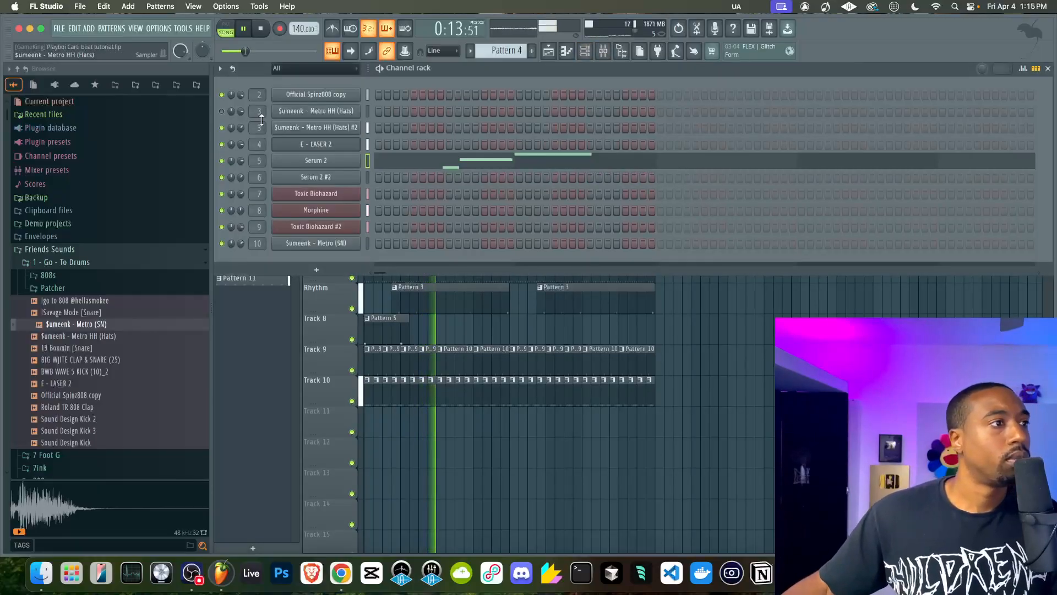
left_click(221, 111)
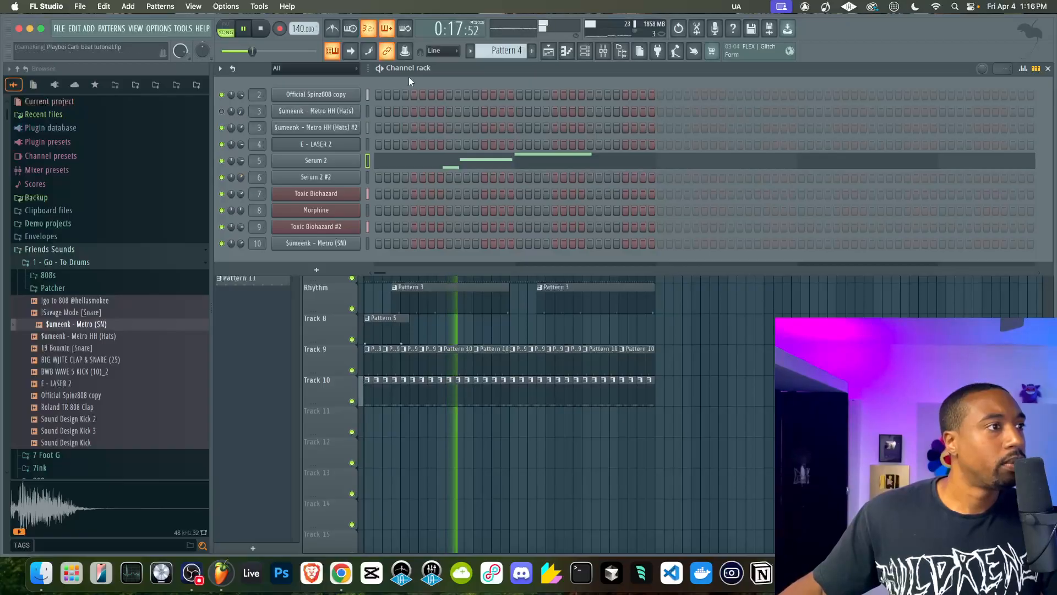
key("F9")
left_click(325, 190)
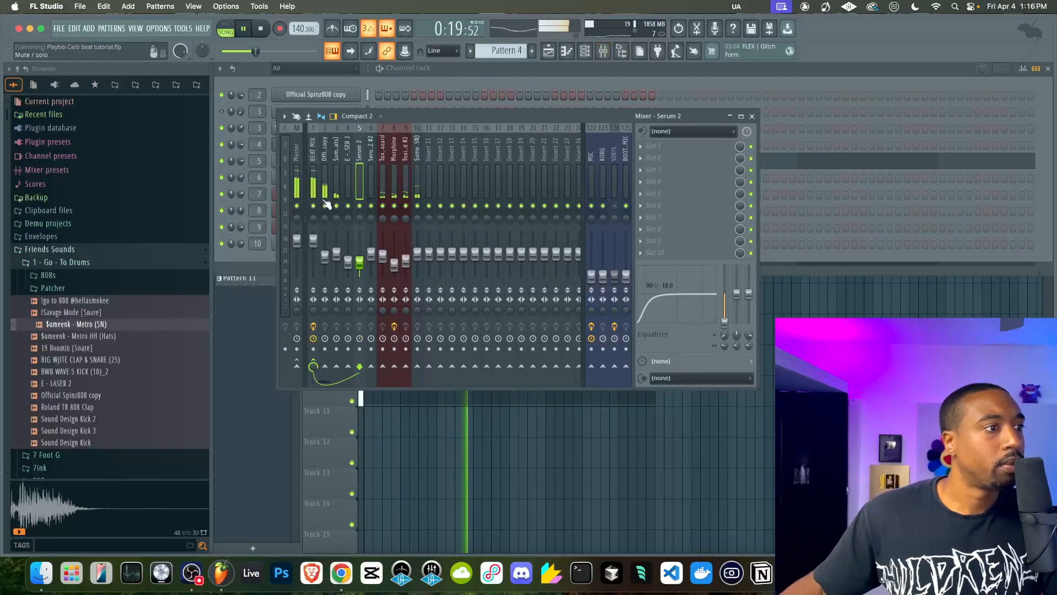
key("super+c")
right_click(325, 263)
left_click(327, 270)
Replay the arrangement, check the BEAT MIX effect chain and fine-tune the Official Spinz808 copy fader
key("space")
key("space")
key("space")
key("space")
left_click(313, 182)
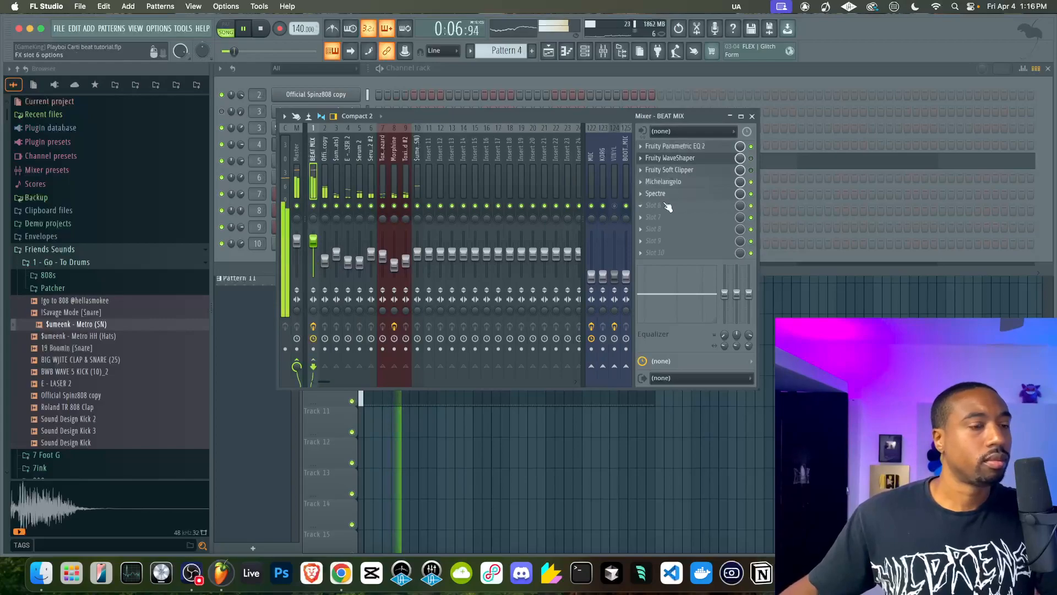
left_click(325, 259)
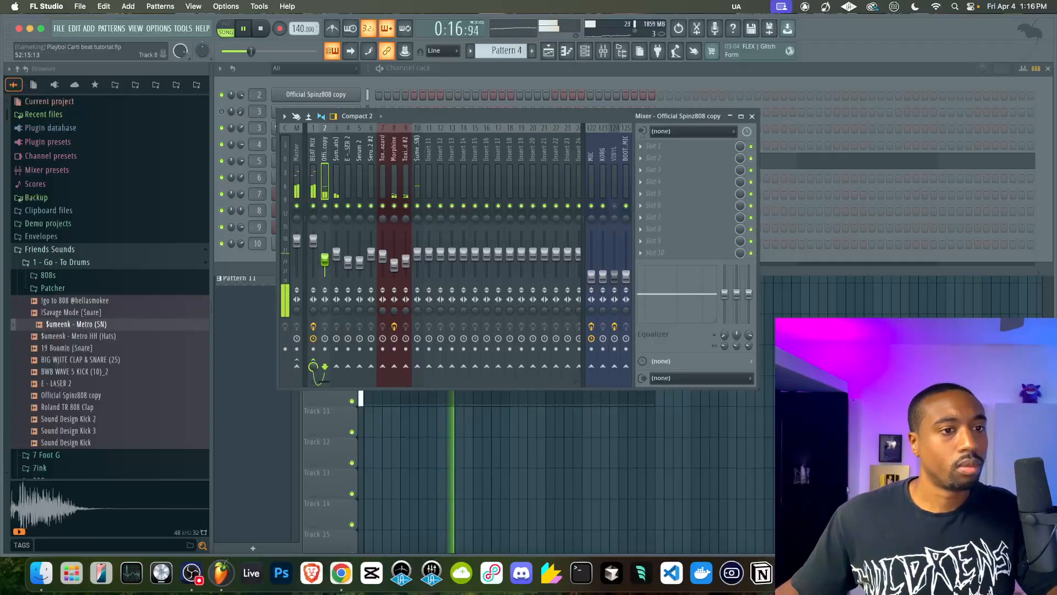
Delete the Pattern 7 clips from bar 17 onward on the Topline track and play from near bar 17
key("F5")
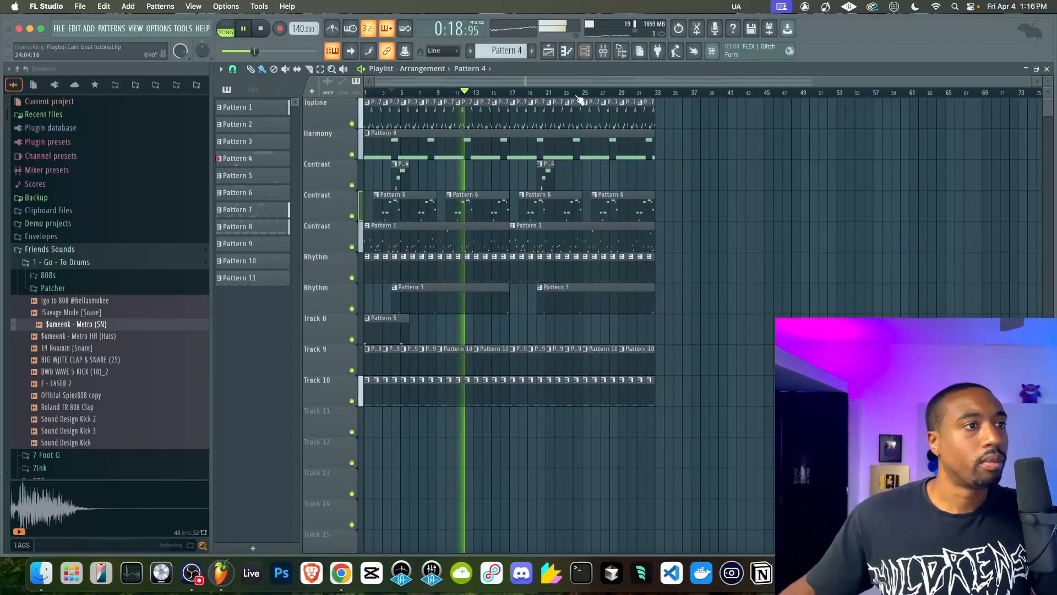
left_click_drag(516, 115, 642, 116)
left_click(507, 93)
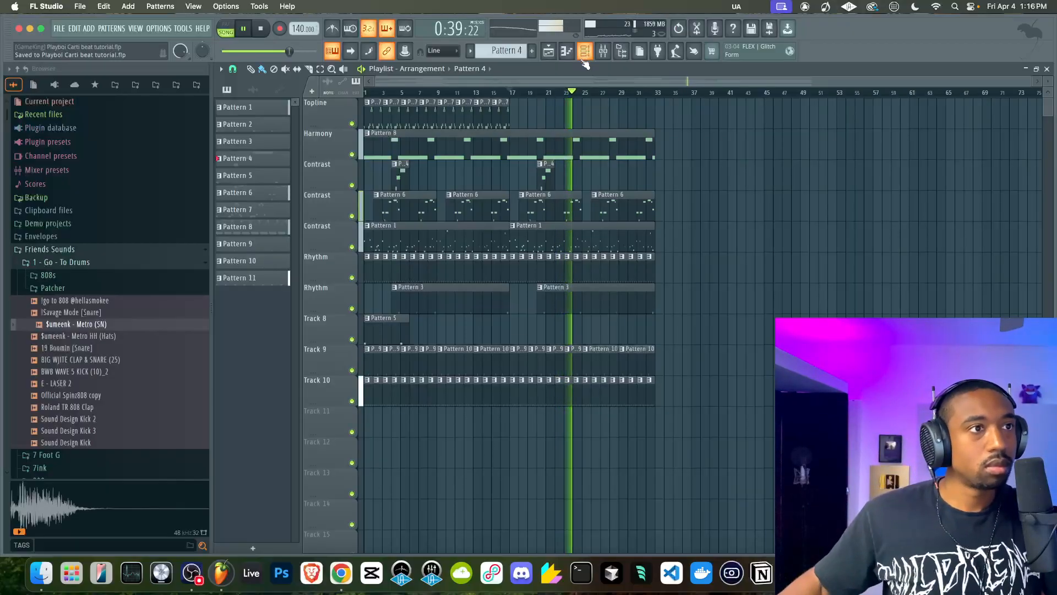
Reset the MIC mixer track's fader to its default level
left_click(604, 51)
right_click(589, 275)
left_click(605, 283)
right_click(826, 254)
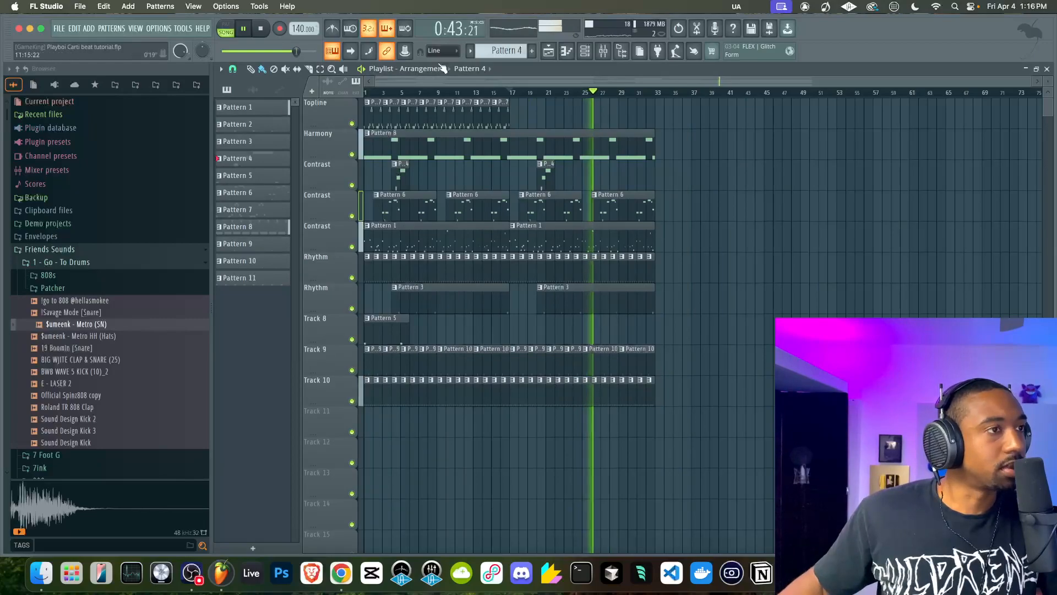
Hide the browser to widen the playlist and save the project
left_click(605, 51)
left_click(605, 50)
left_click(621, 51)
key("super+s")
On the BEAT MIX track, disable the Michelangelo effect and move Spectre down to effect slot 7
left_click(603, 51)
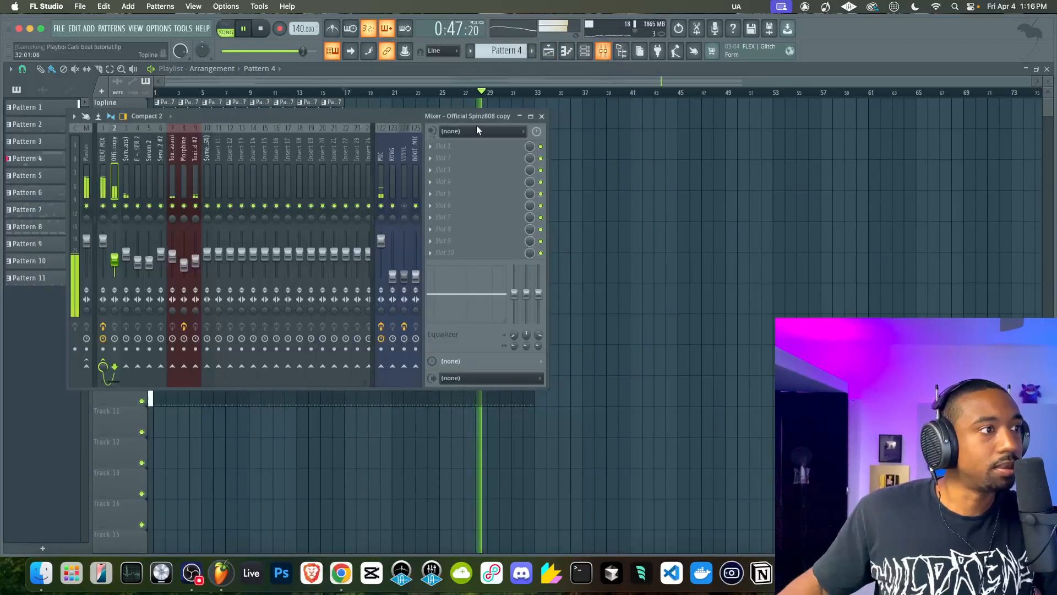
left_click(105, 184)
left_click(541, 182)
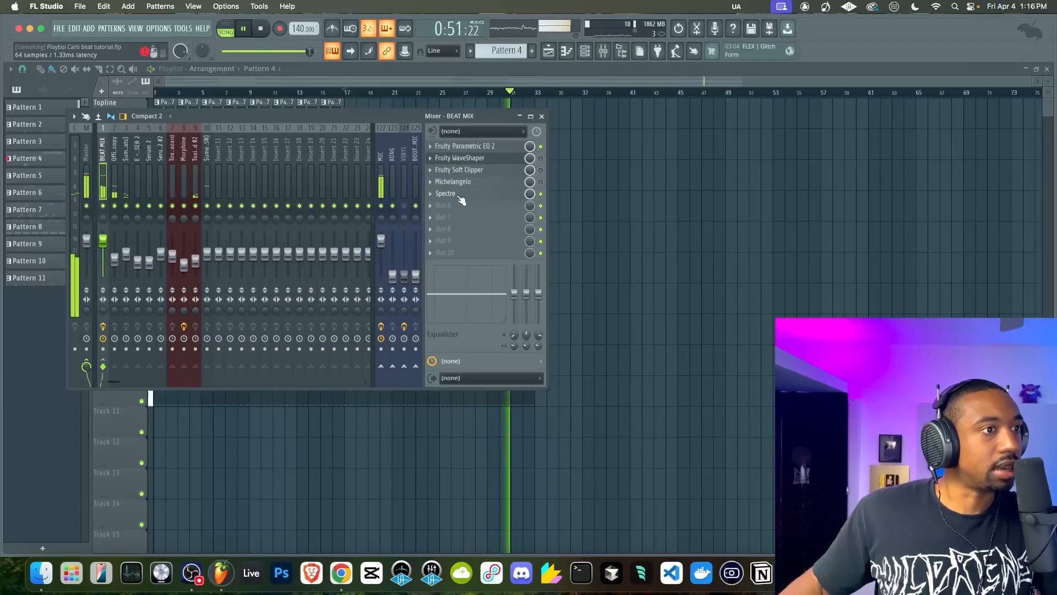
left_click_drag(461, 198, 457, 219)
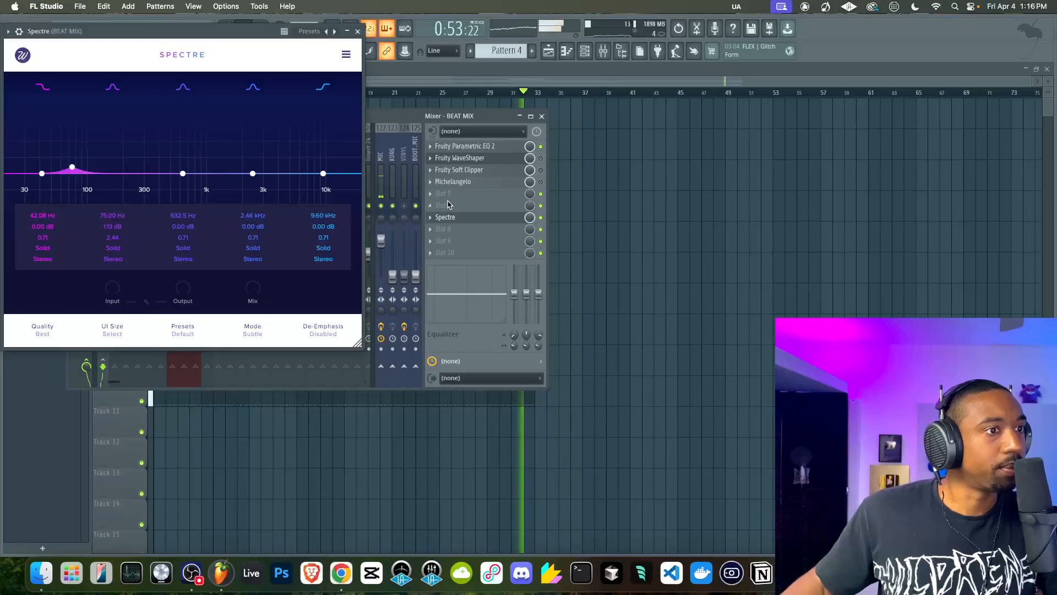
left_click(456, 218)
Load Dist TUBE-CULTURE into the BEAT MIX track's fifth effect slot
mouse_move(441, 204)
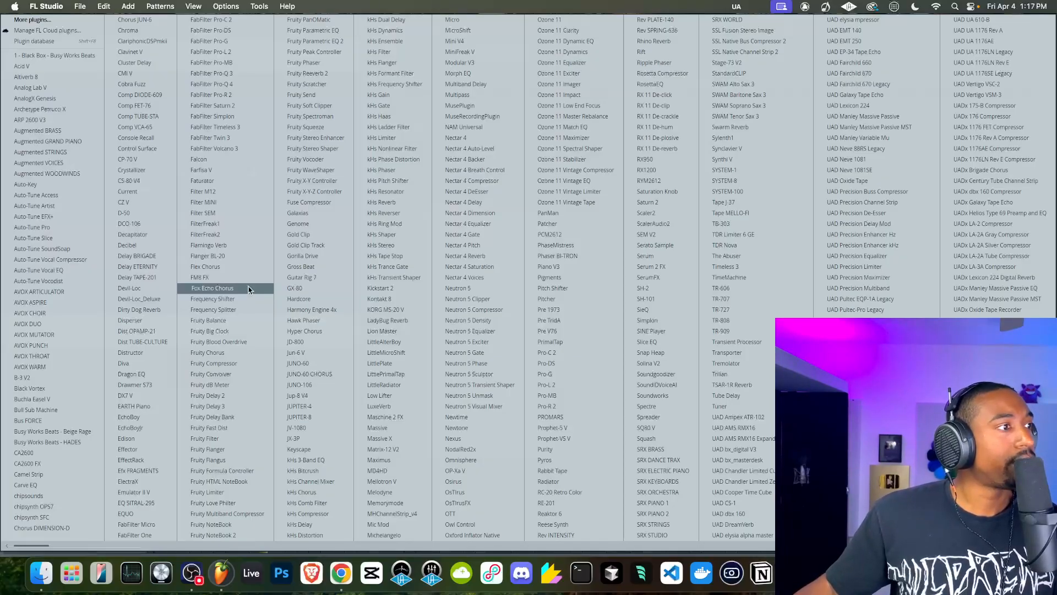
key("Escape")
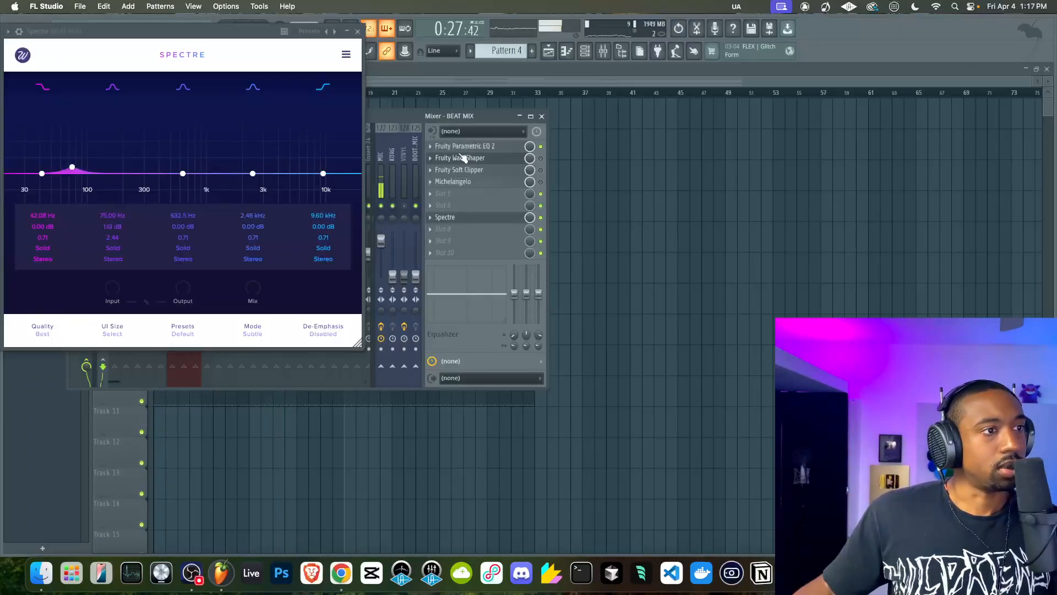
left_click(443, 196)
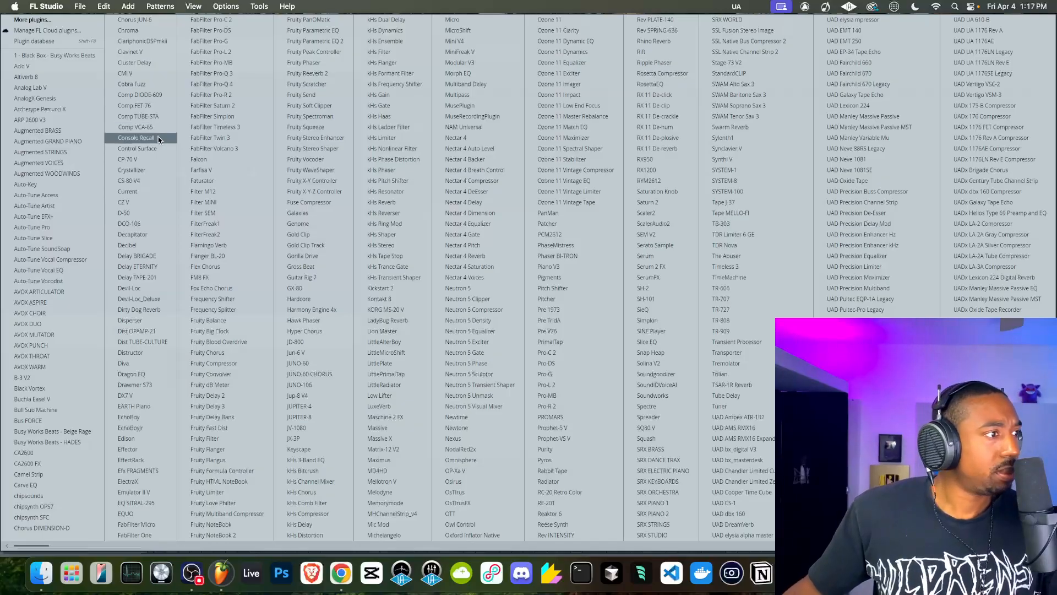
left_click(143, 342)
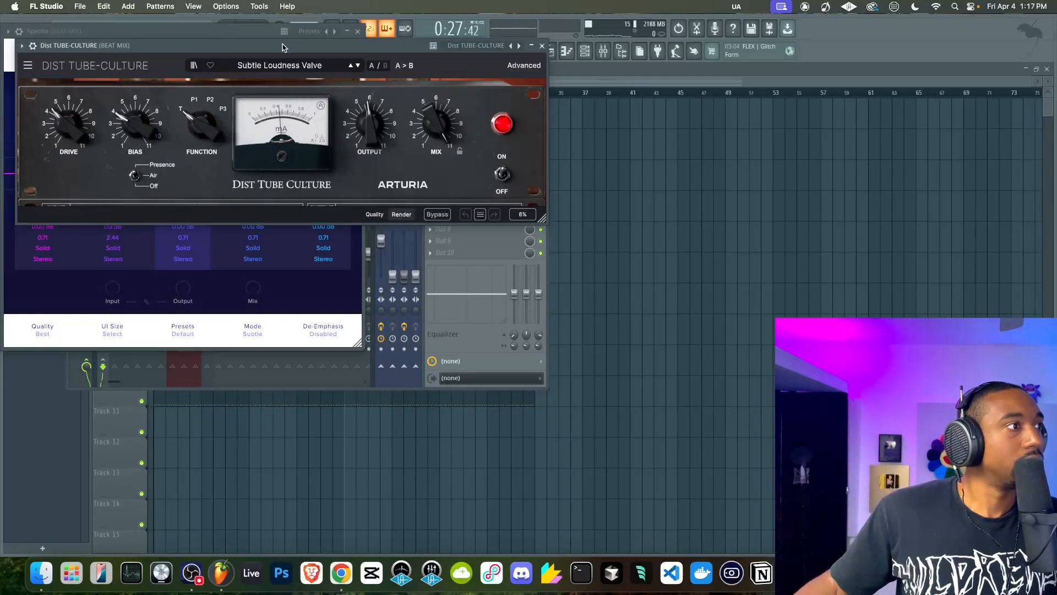
Set Dist TUBE-CULTURE's Function to P2 and close the plugin window
left_click_drag(283, 46, 287, 110)
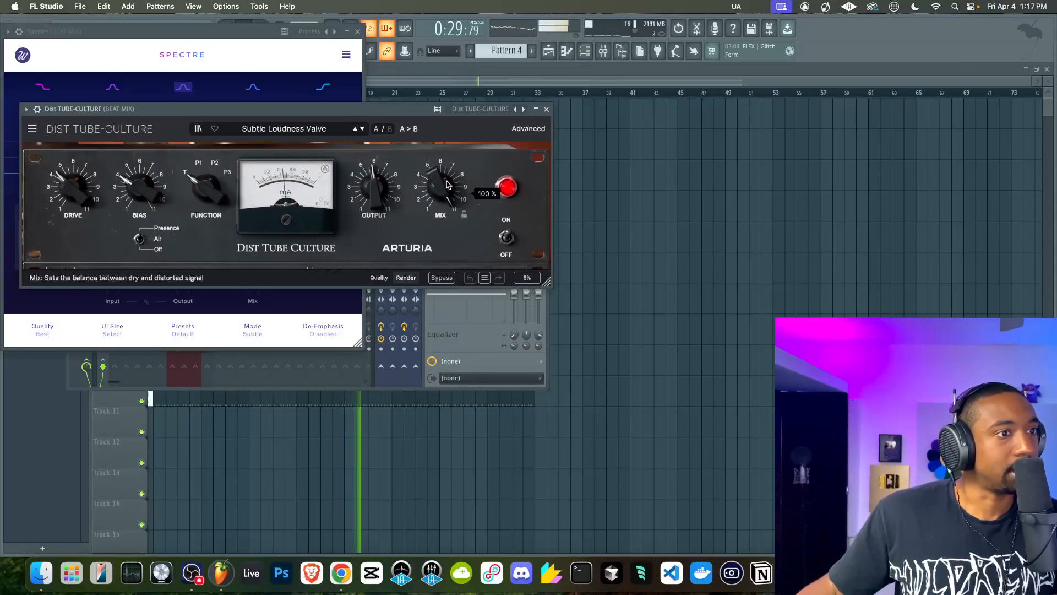
left_click_drag(207, 190, 209, 175)
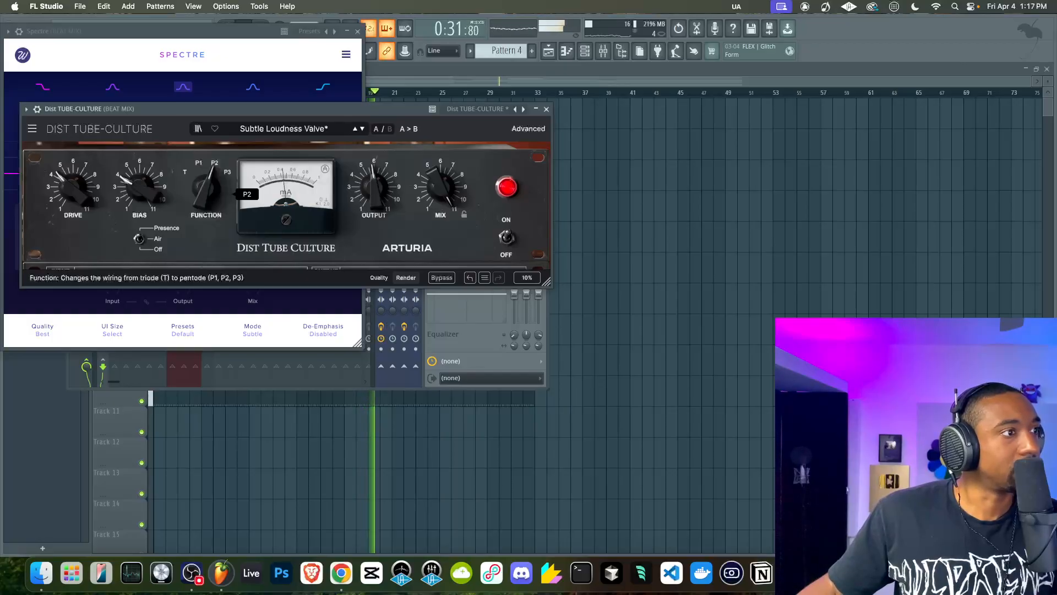
left_click(548, 110)
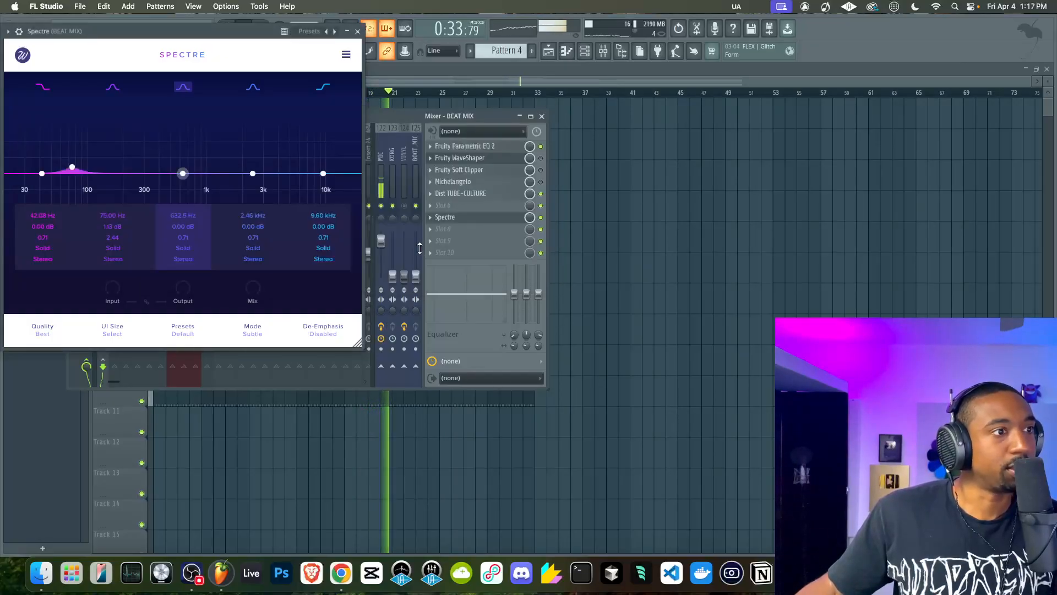
Bring the MIC mixer fader all the way down and close the Spectre window
left_click(381, 240)
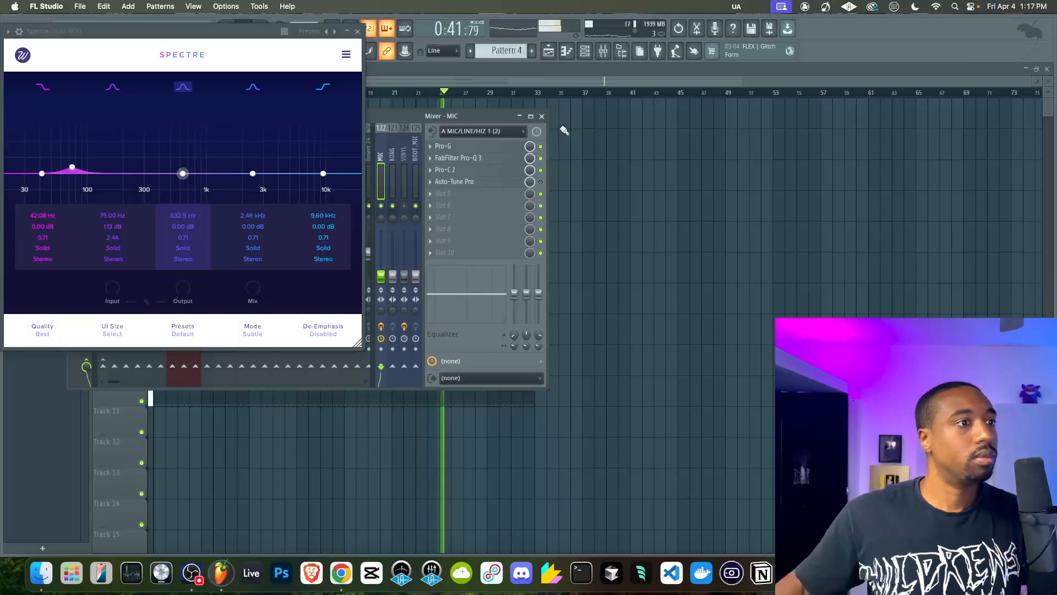
left_click(357, 31)
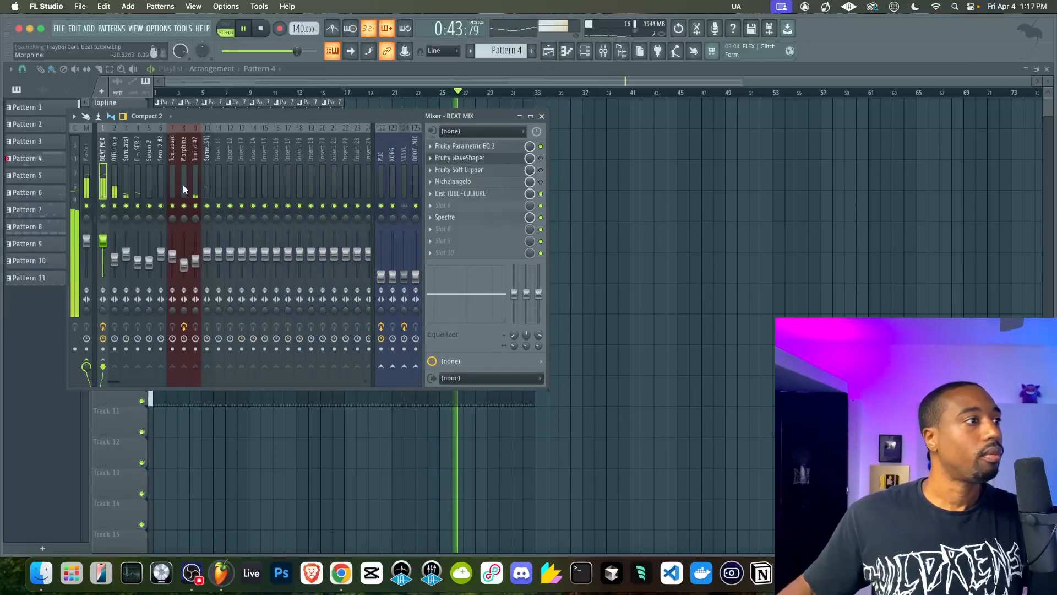
Reopen Dist TUBE-CULTURE on BEAT MIX, lower its Output and raise its Drive to 6.57
left_click(477, 195)
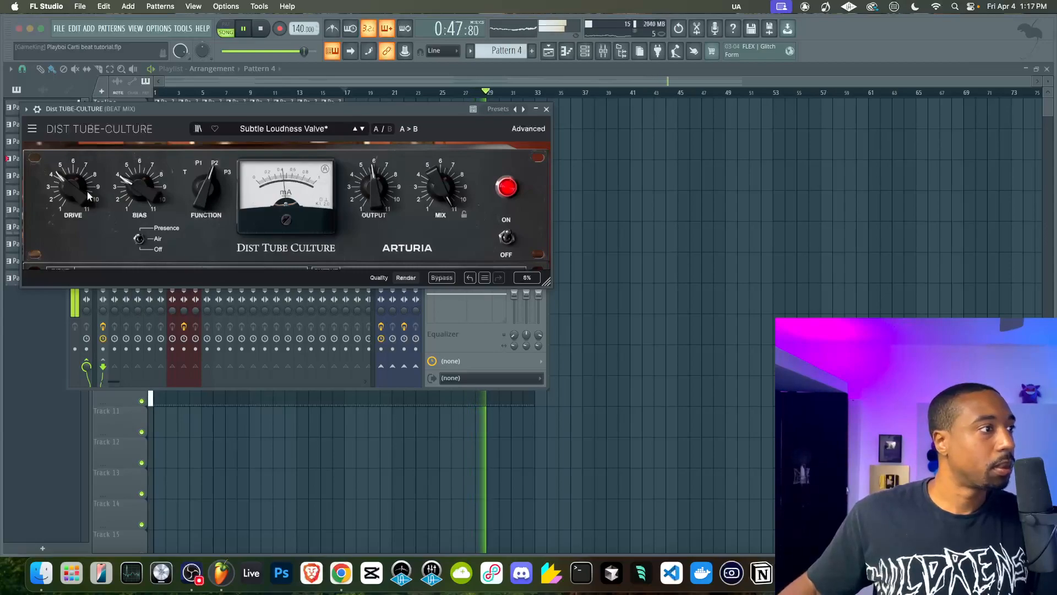
left_click_drag(375, 188, 376, 218)
left_click_drag(74, 190, 75, 167)
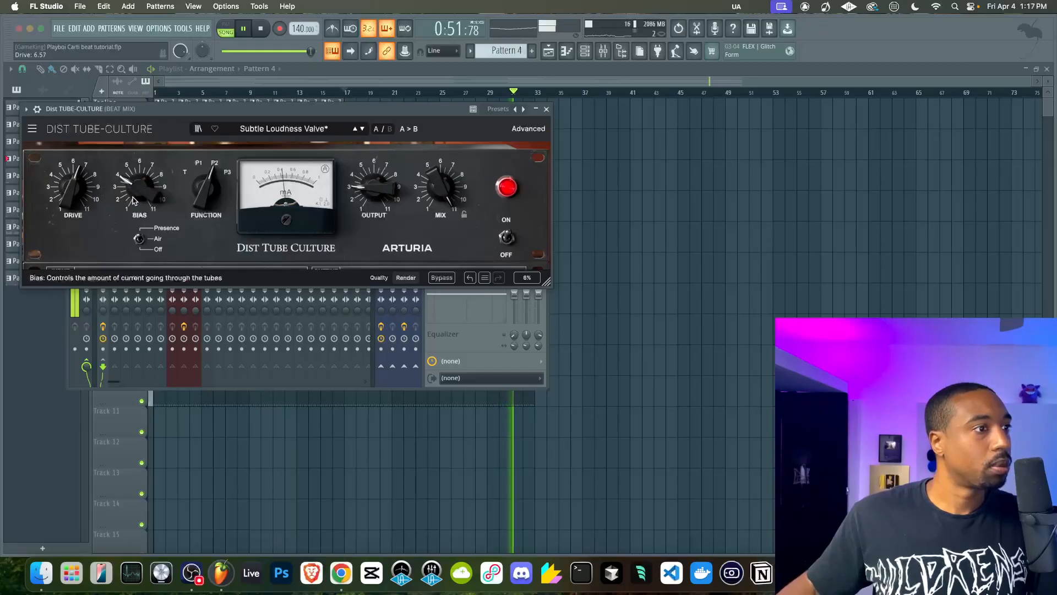
Reduce Dist TUBE-CULTURE's Mix, bring its Output gain up to 0.411 and close the plugin window
left_click_drag(369, 197, 430, 214)
left_click_drag(378, 190, 379, 186)
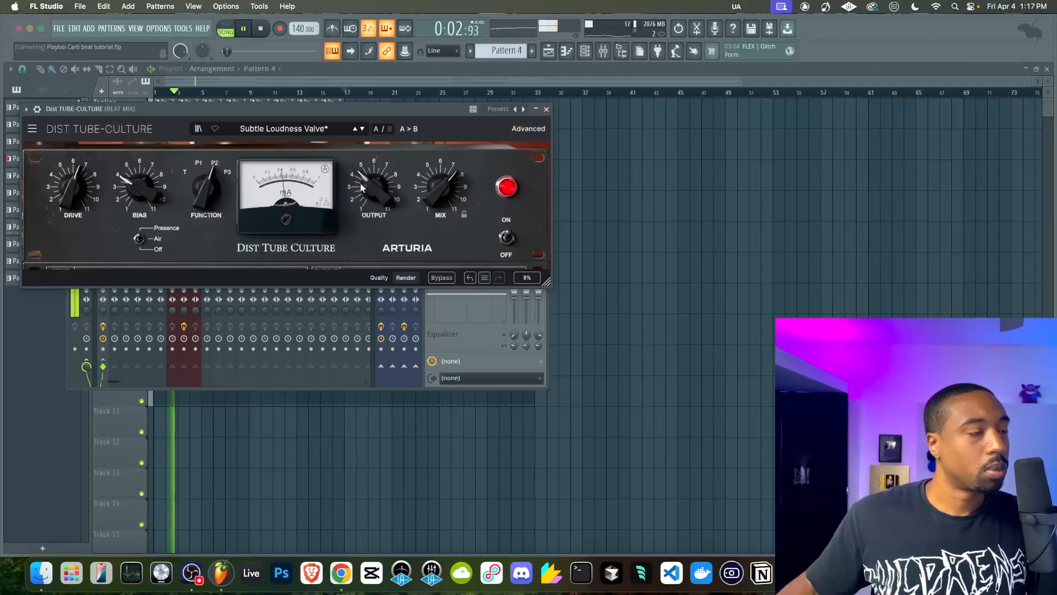
left_click_drag(374, 190, 375, 183)
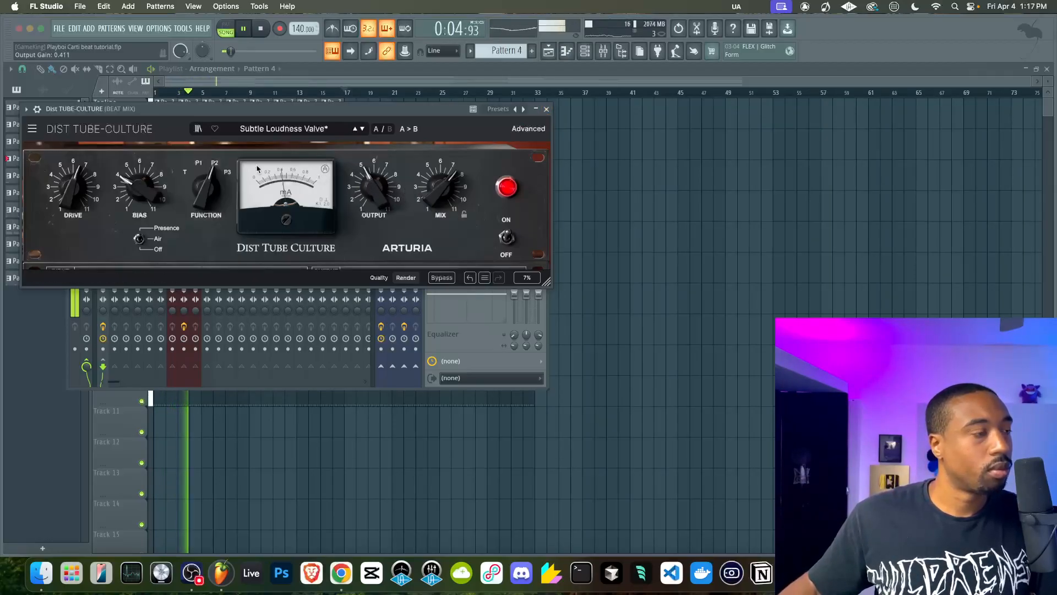
left_click(546, 108)
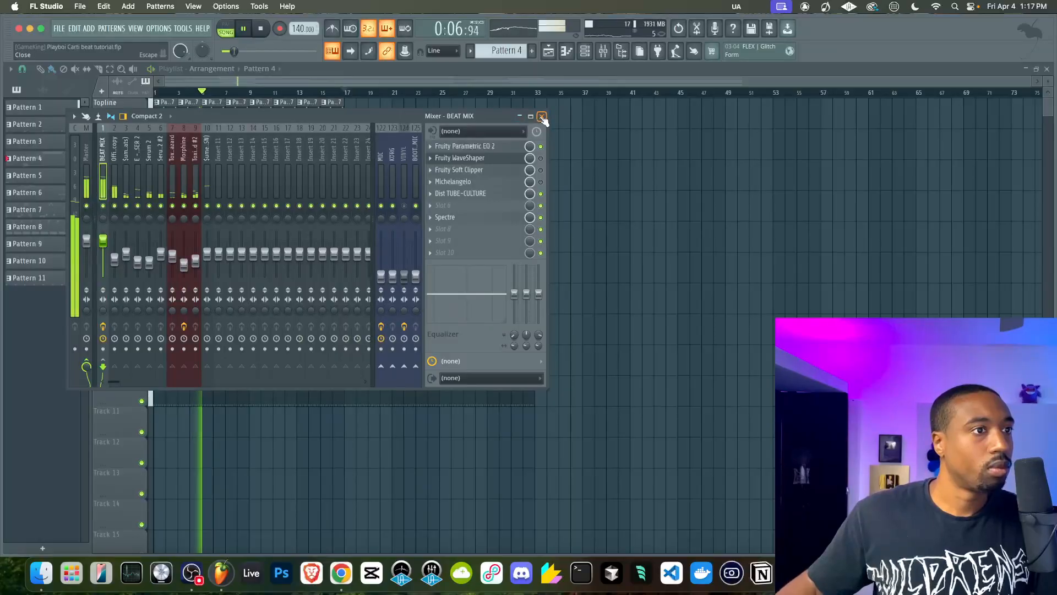
Switch from the mixer to the channel rack, inspect the Morphine synth's settings and close its window
left_click(543, 113)
key("F6")
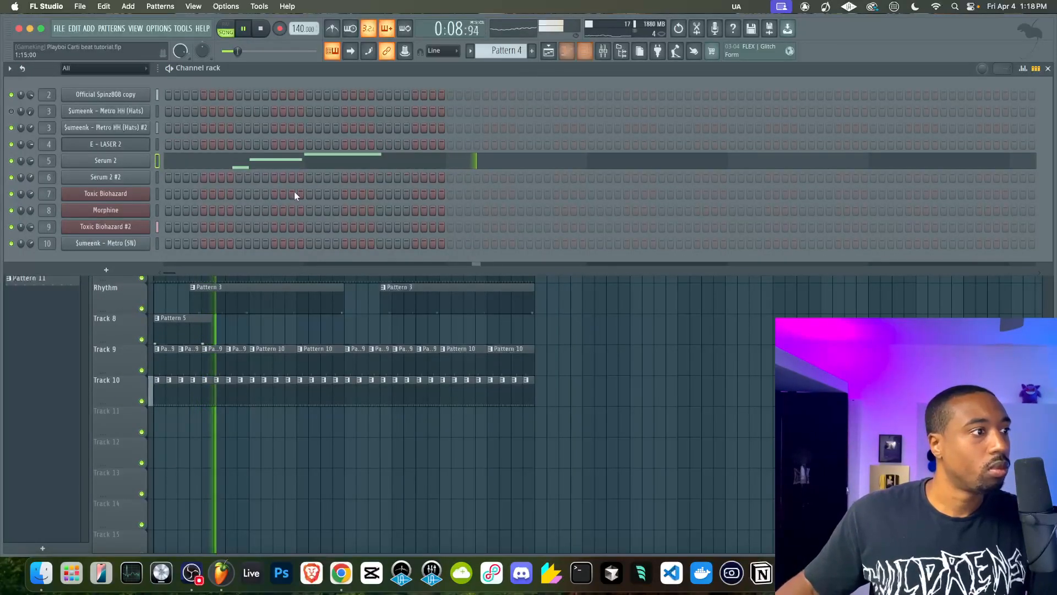
left_click(137, 213)
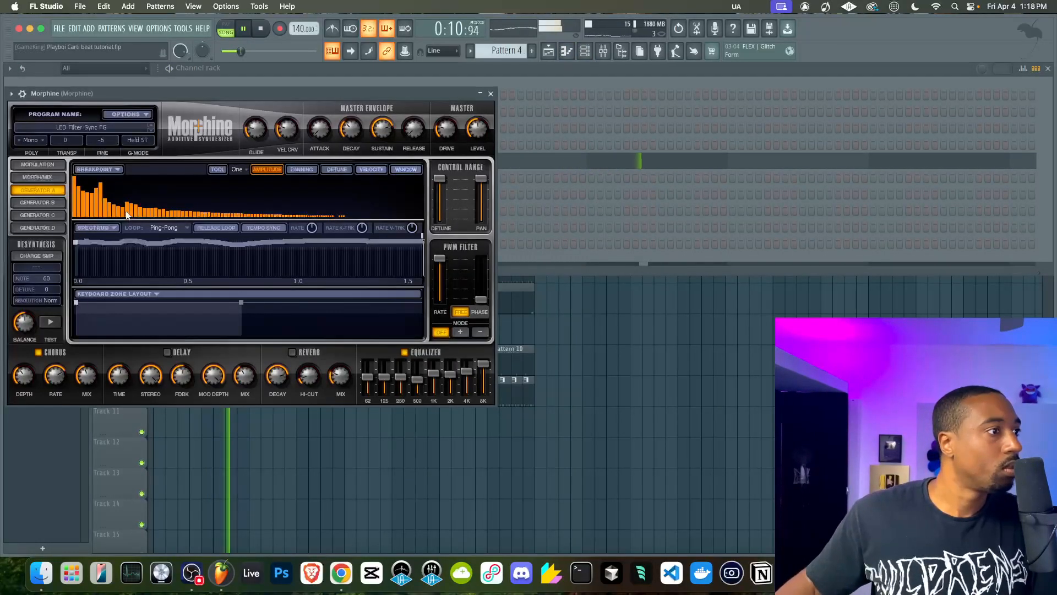
left_click(490, 94)
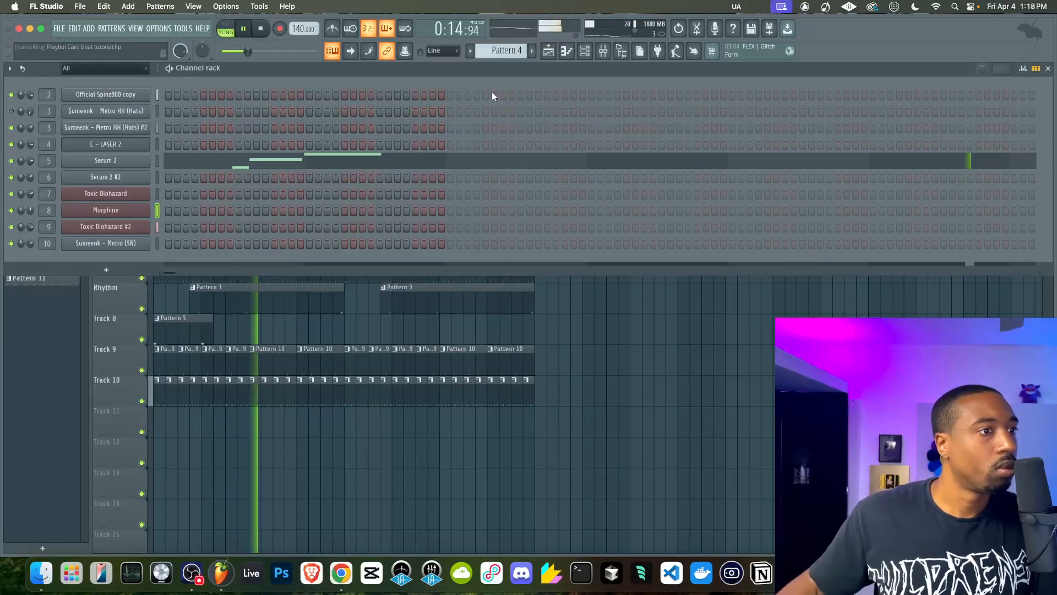
Add Fruity Parametric EQ 2 to the Morphine mixer track, adjust its EQ curve and return to the playlist
left_click(604, 51)
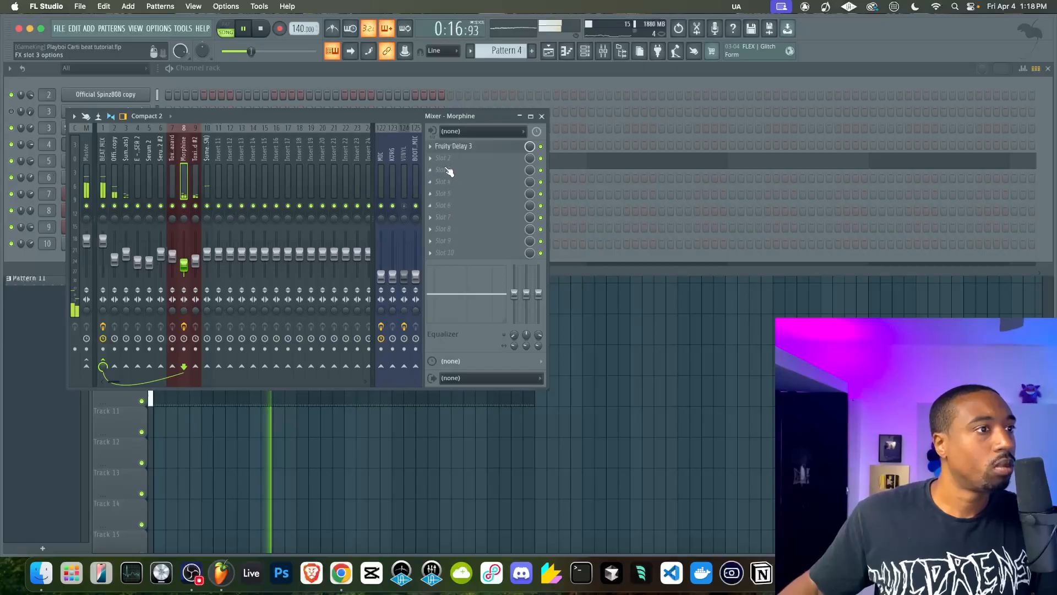
left_click(441, 169)
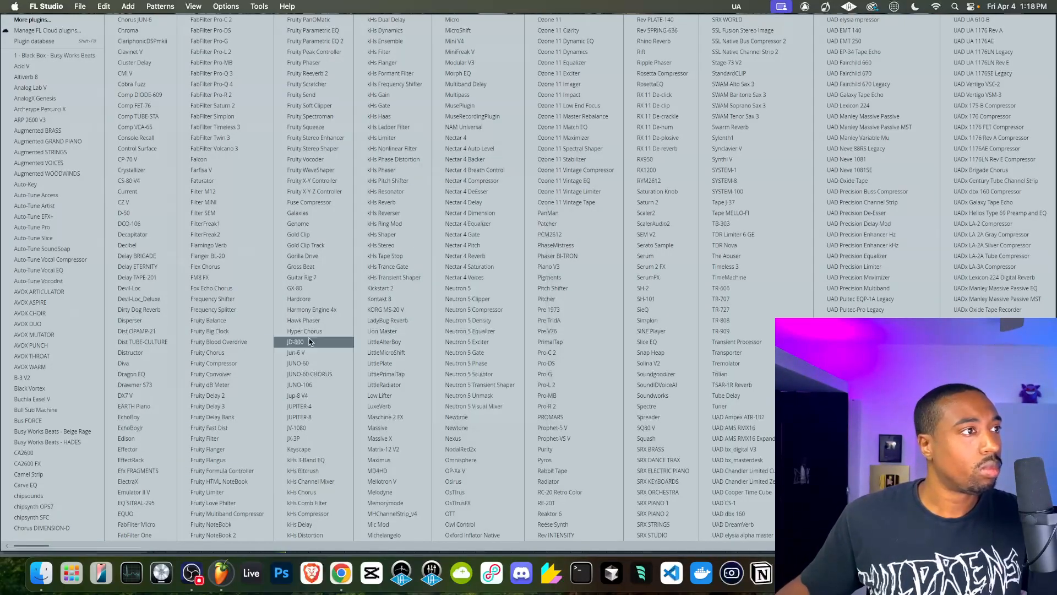
left_click(314, 41)
left_click_drag(288, 227, 236, 297)
left_click(432, 137)
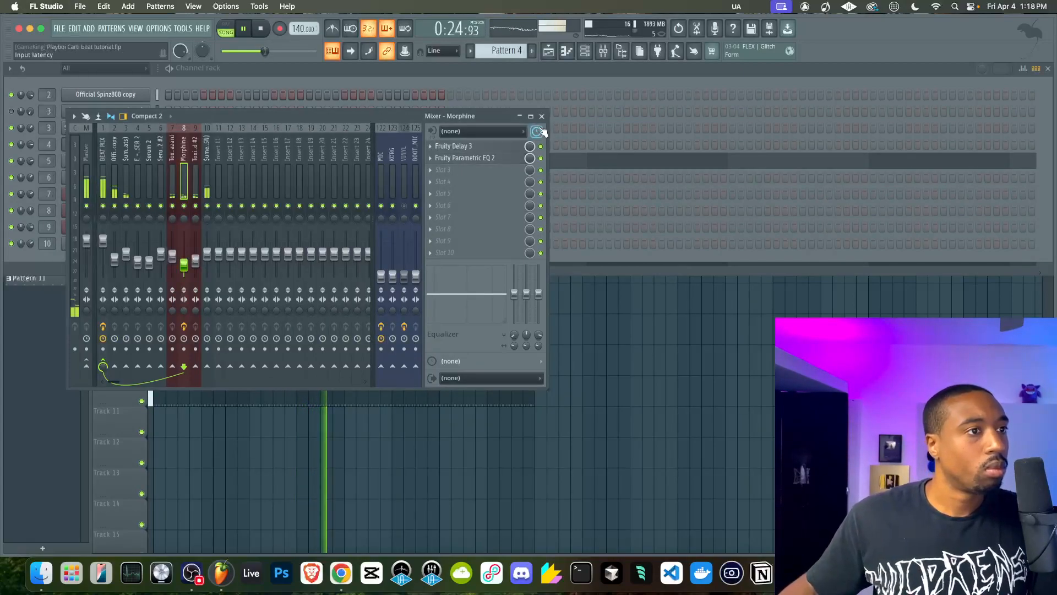
left_click(541, 116)
left_click(553, 324)
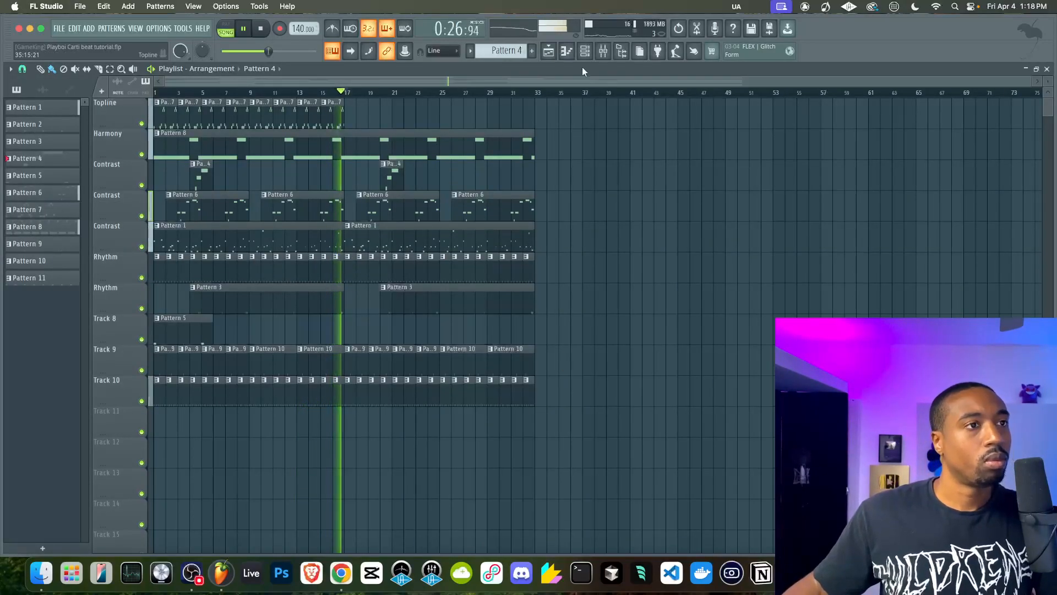
Reopen Dist TUBE-CULTURE on BEAT MIX, set its Mix to 42% and raise its Output gain to 0.512
left_click(585, 51)
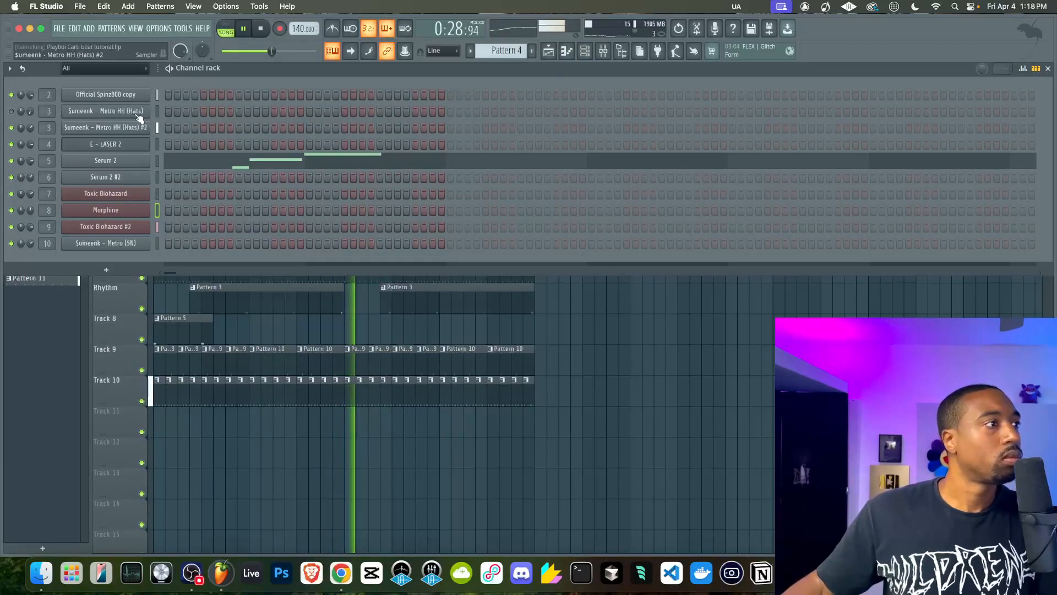
left_click(714, 287)
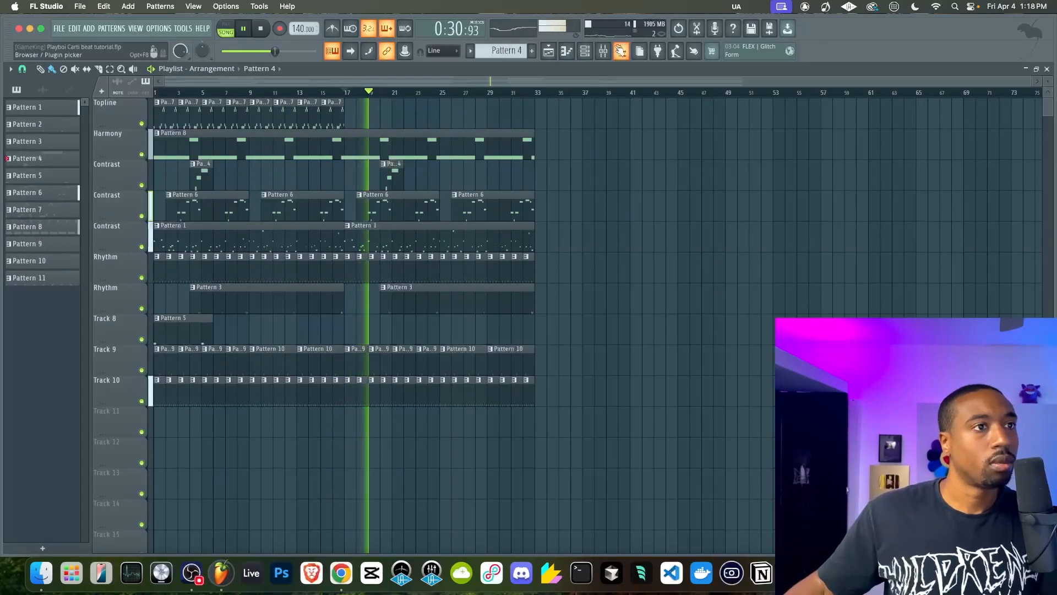
key("F9")
left_click(99, 169)
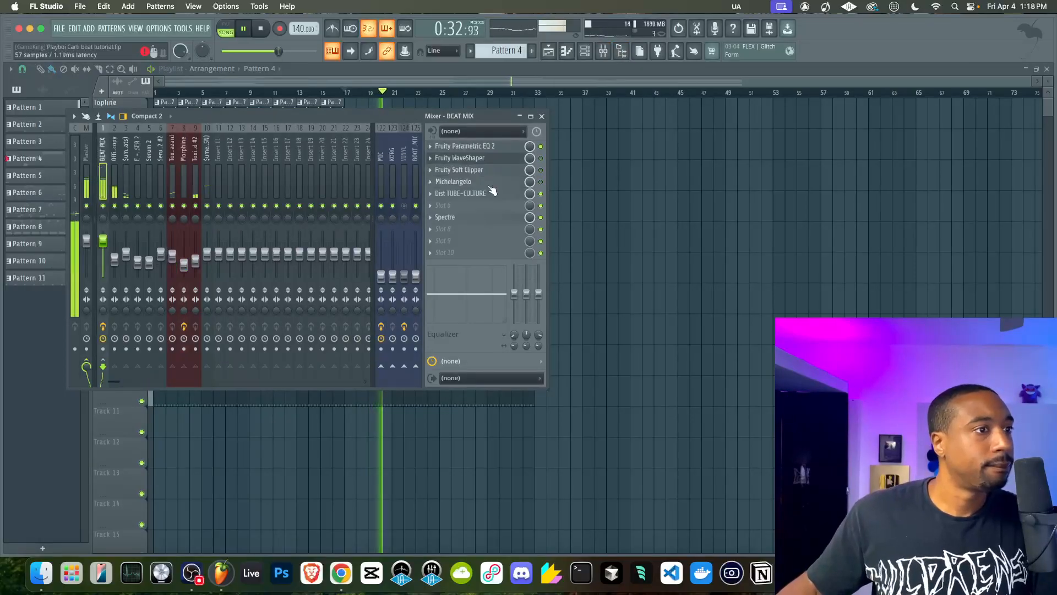
left_click(488, 193)
left_click_drag(431, 193, 431, 220)
left_click_drag(375, 193, 375, 176)
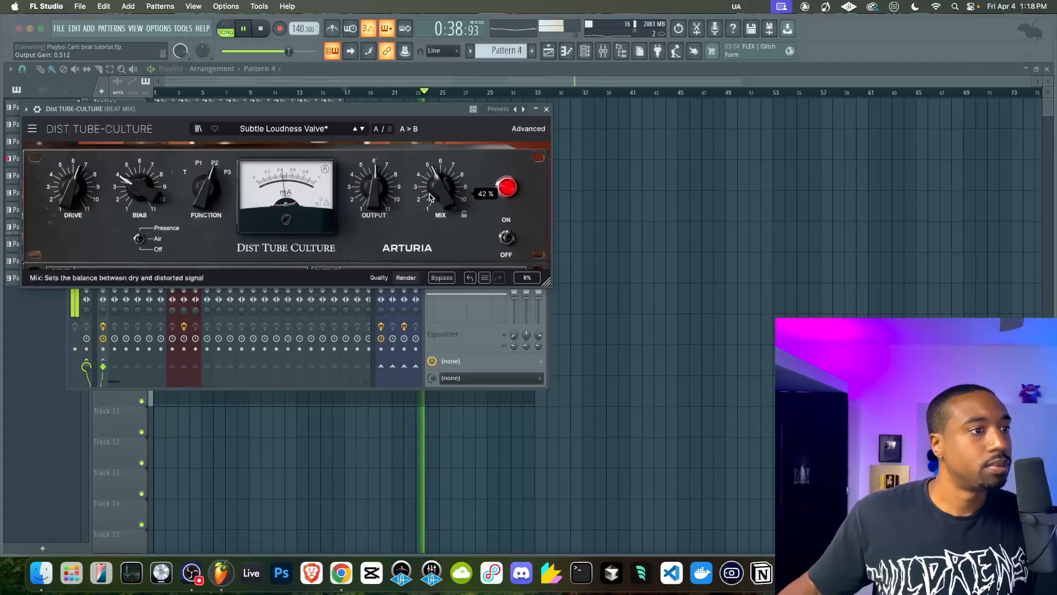
Show Dist TUBE-CULTURE's advanced controls and try the input low-pass filter at 84.1 Hz
left_click(408, 279)
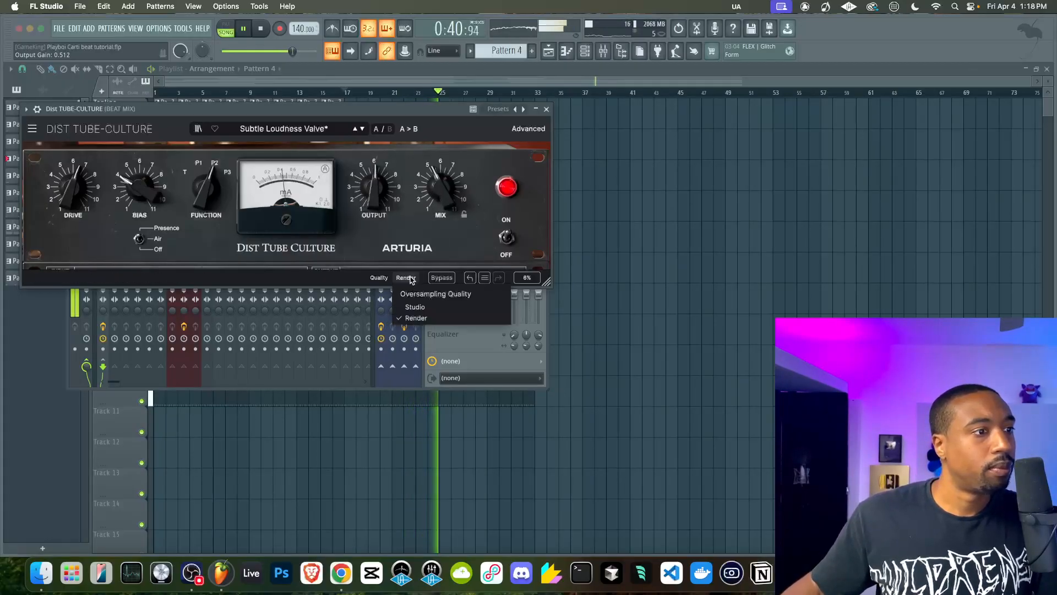
left_click(480, 265)
left_click(529, 128)
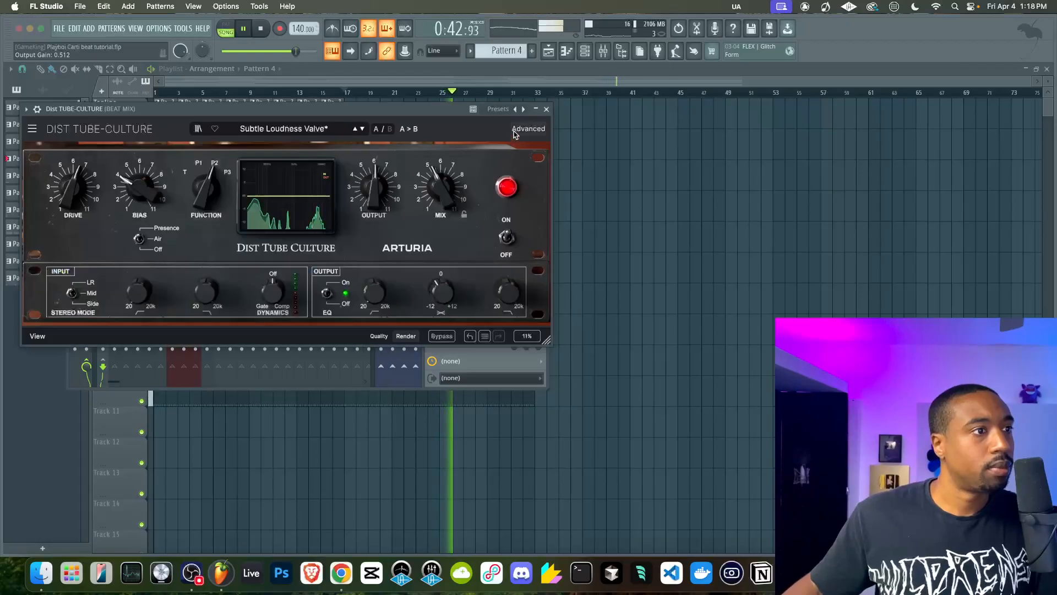
mouse_move(507, 293)
left_mouse_down()
mouse_move(506, 358)
mouse_move(507, 285)
left_mouse_up()
left_click_drag(139, 290, 201, 317)
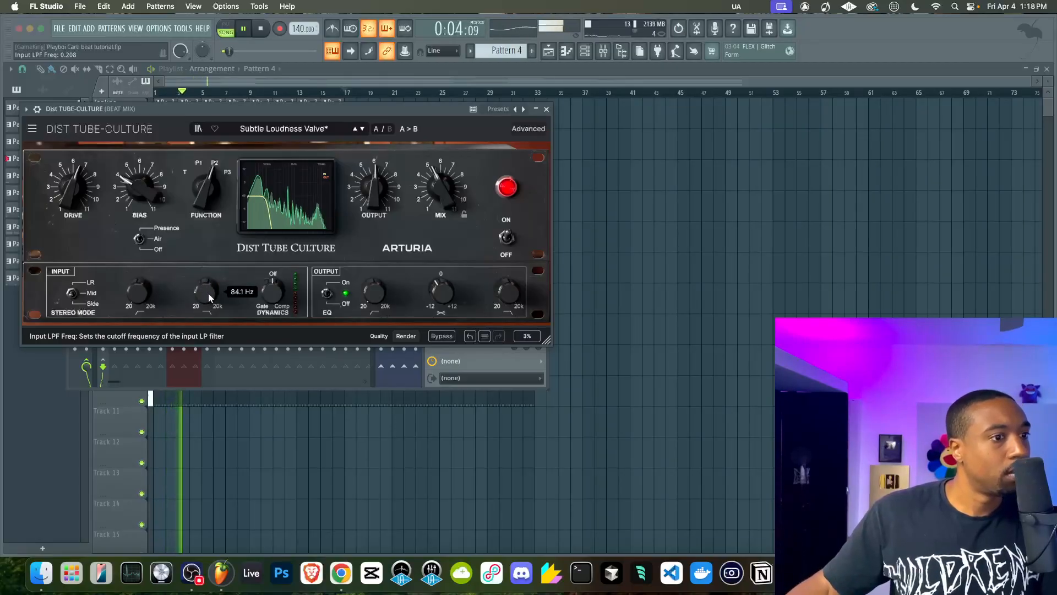
Switch off Dist TUBE-CULTURE's output EQ and open both input filters fully, with low-pass at 1.00 and high-pass at 0.000
left_click(328, 294)
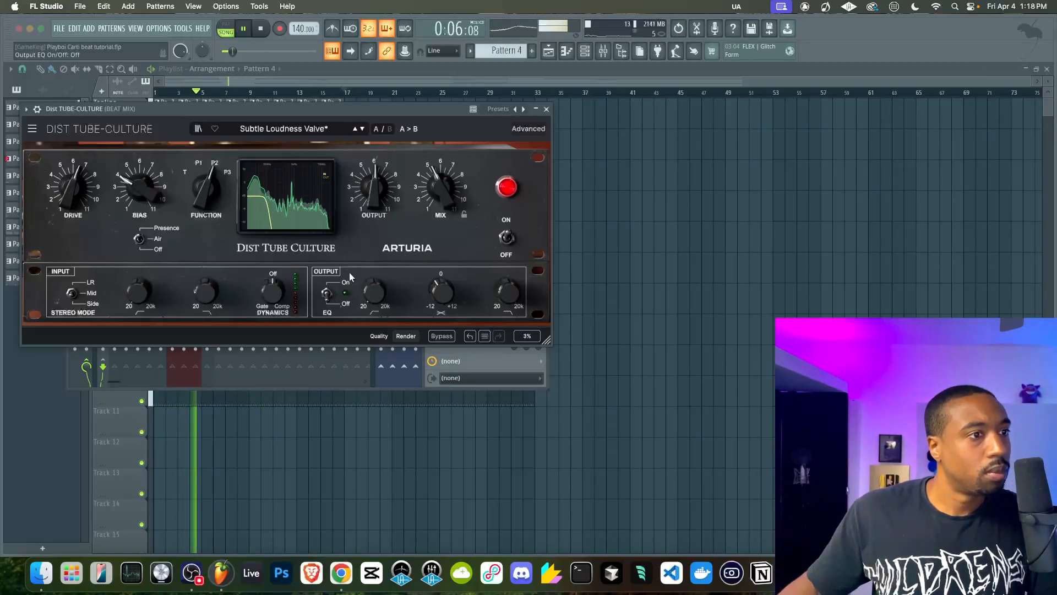
left_click_drag(205, 291, 205, 256)
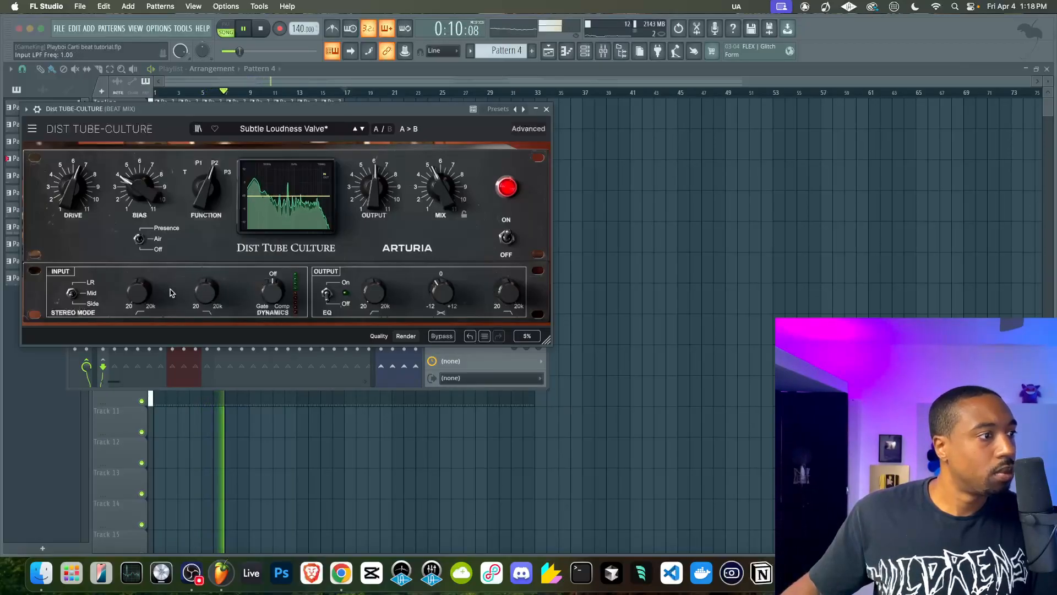
mouse_move(72, 294)
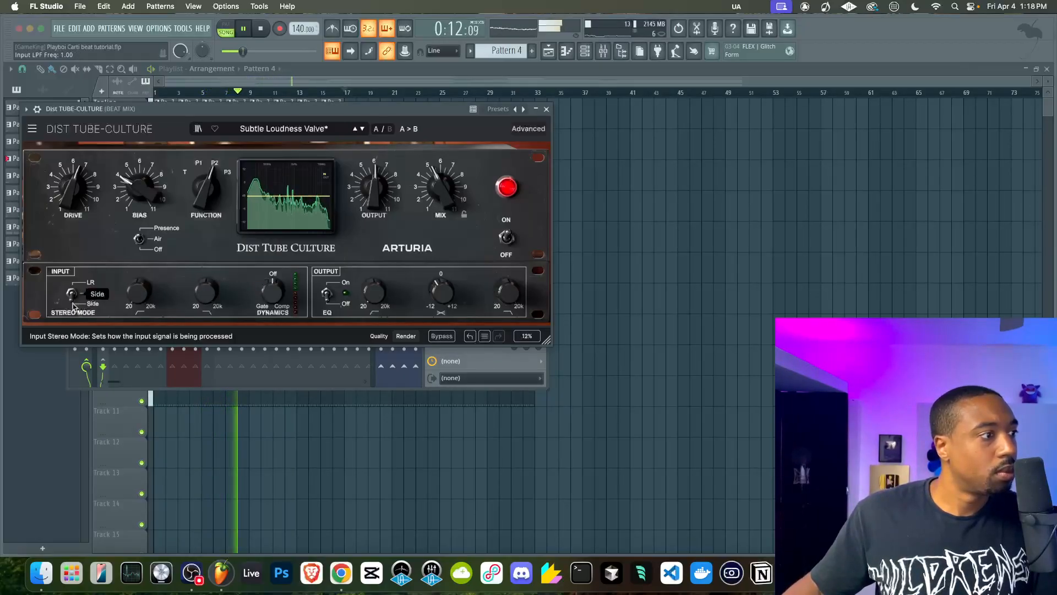
mouse_move(138, 290)
left_mouse_down()
mouse_move(139, 279)
mouse_move(138, 293)
left_mouse_up()
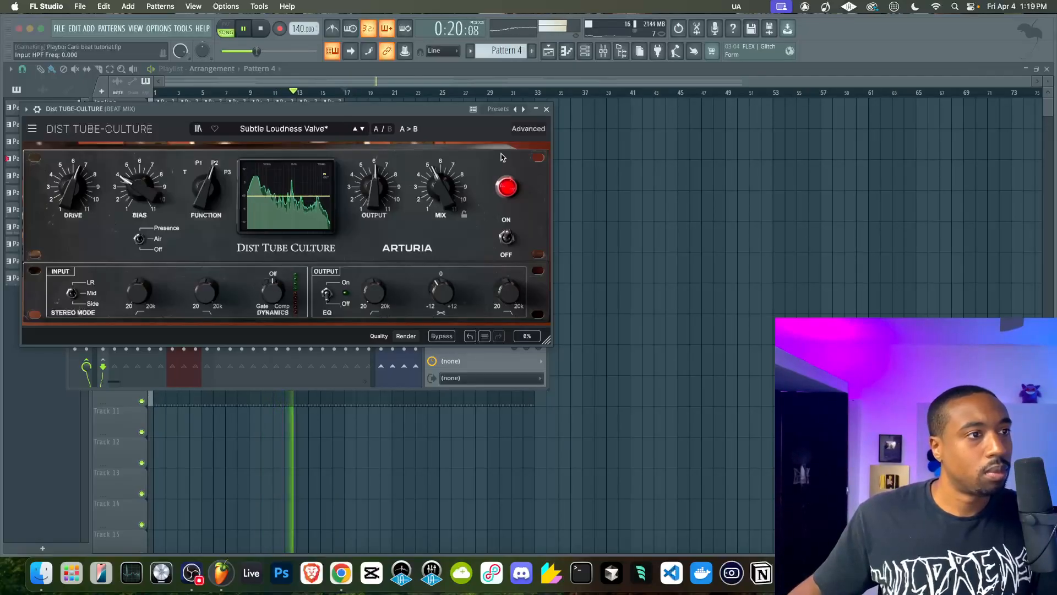
Hide Dist TUBE-CULTURE's advanced controls, raise its Mix slightly and close the plugin window
left_click(529, 129)
left_click_drag(440, 190, 441, 184)
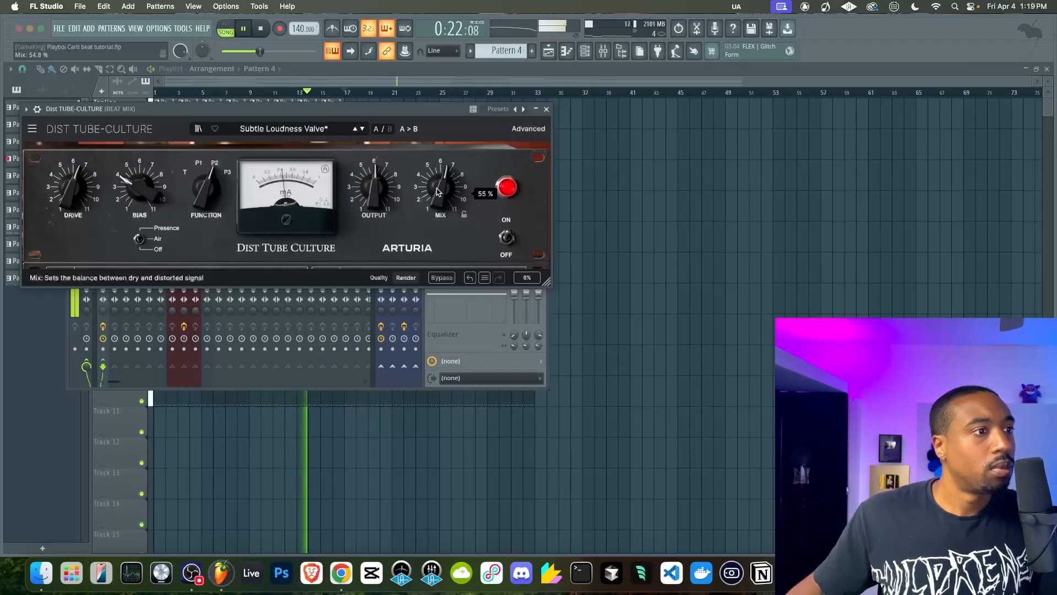
left_click(546, 110)
Lower the snare track's mixer fader slightly, check the Official Spinz808 copy track and close the mixer
left_click(207, 258)
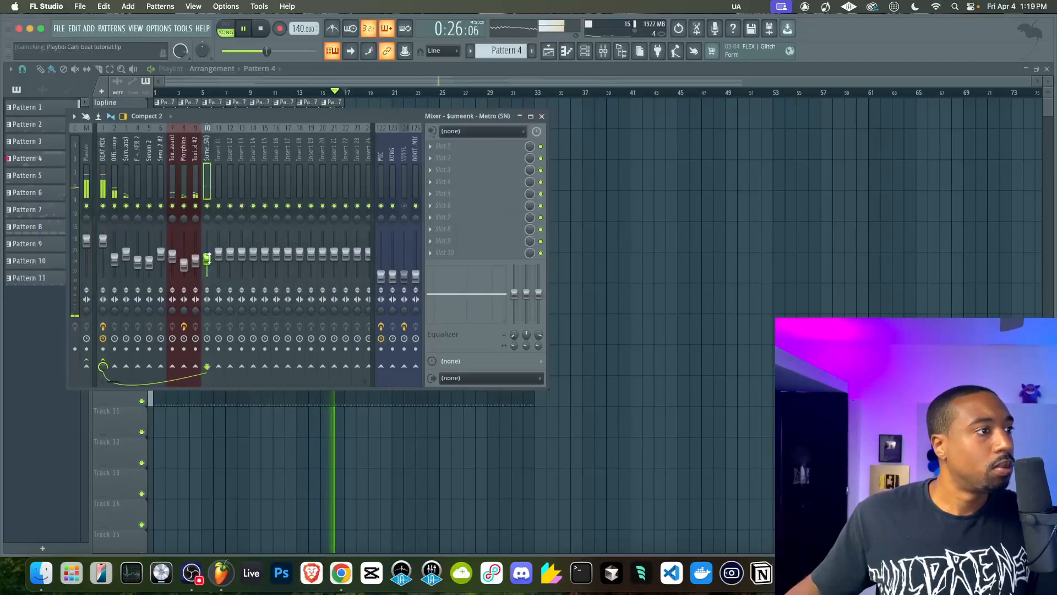
left_click(113, 185)
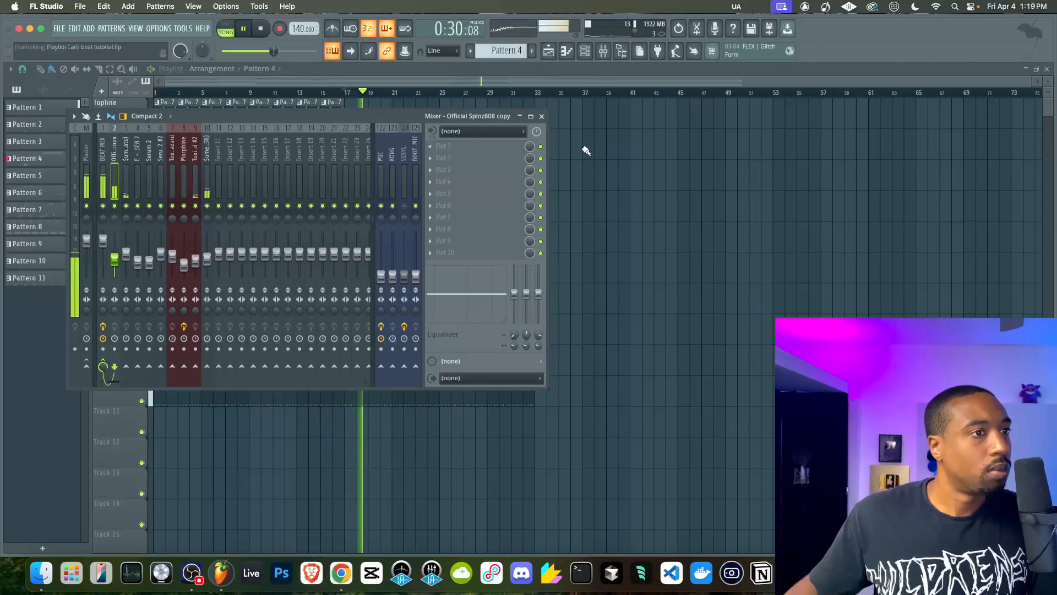
left_click(542, 116)
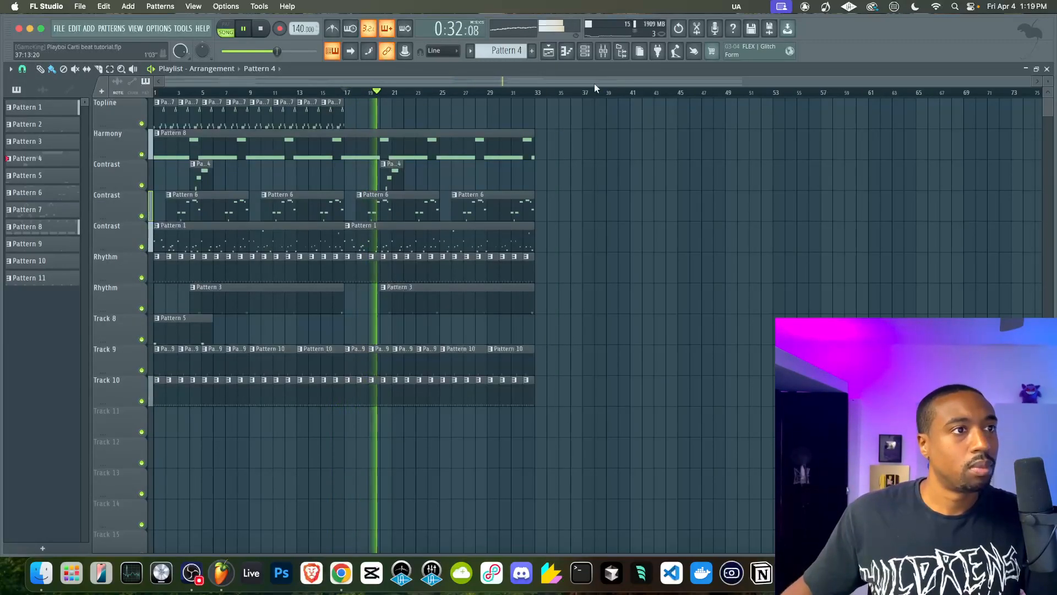
Reopen Dist TUBE-CULTURE on BEAT MIX, raise its Output to +2.28 dB and close the plugin window
key("F9")
left_click(107, 168)
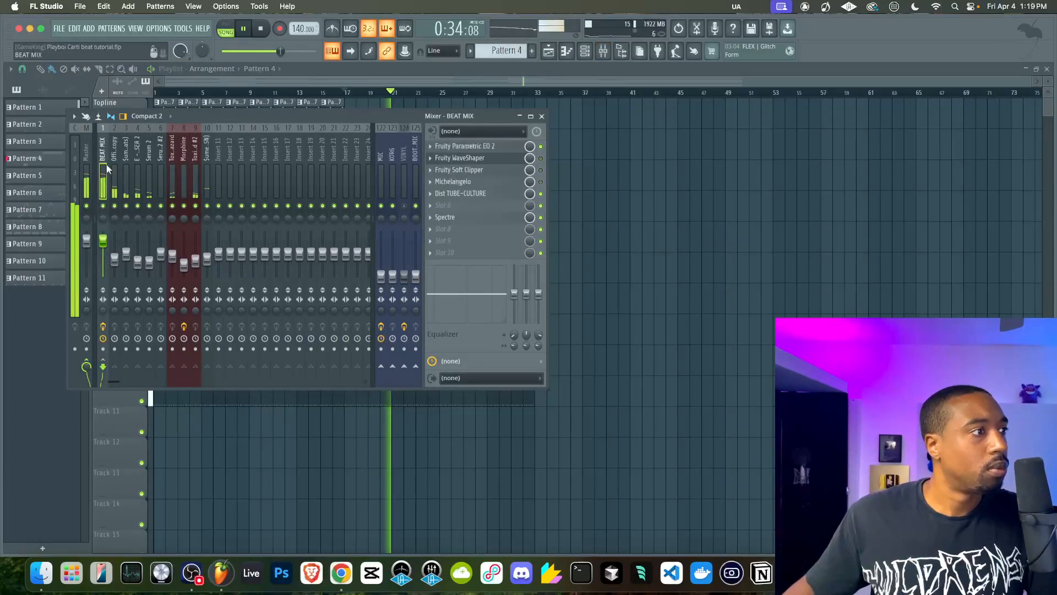
left_click(460, 193)
left_click_drag(433, 188, 381, 183)
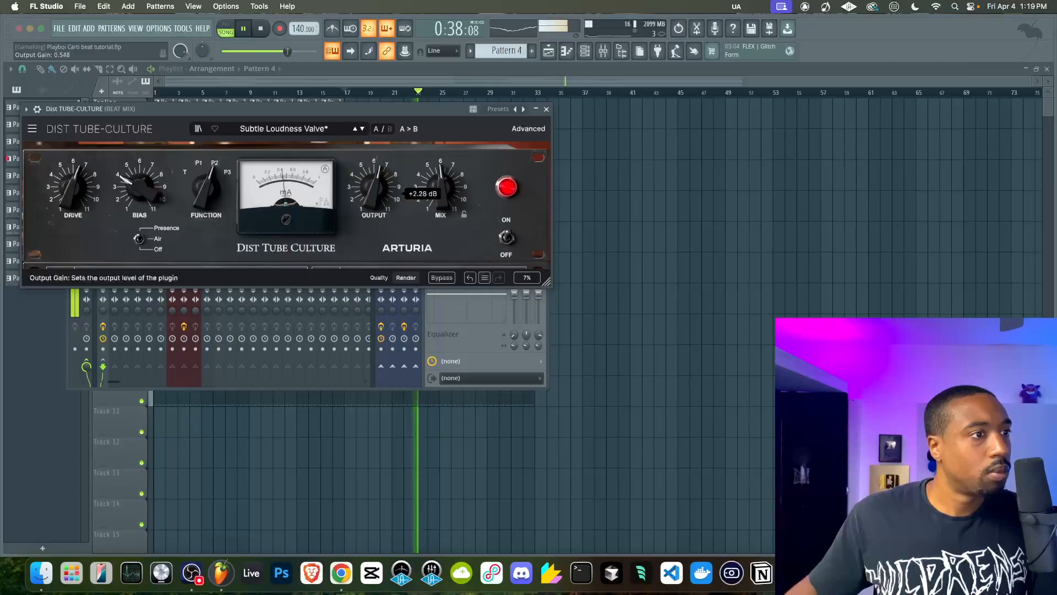
left_click(546, 109)
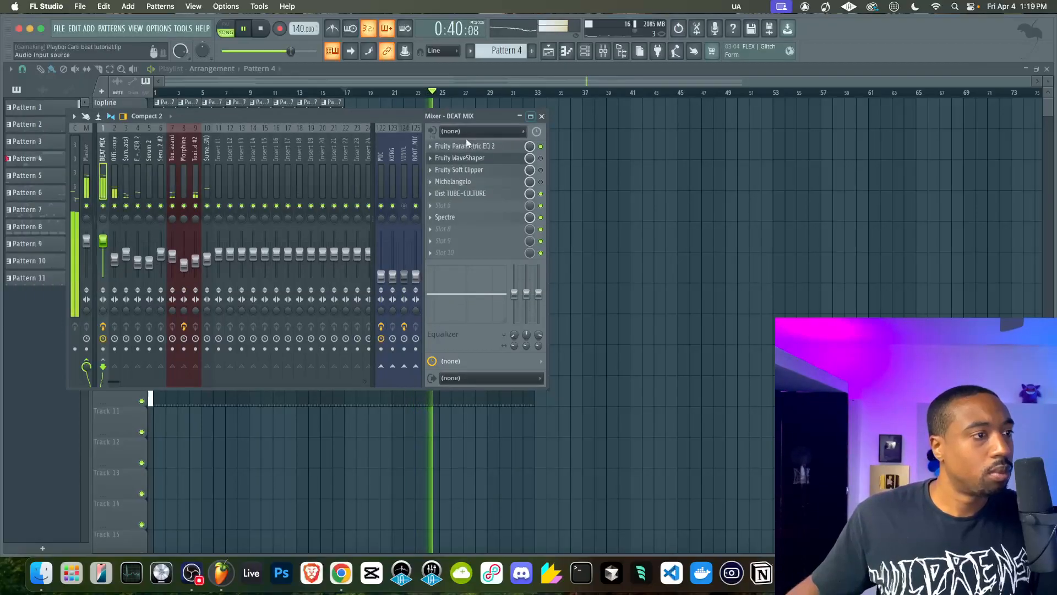
Bring the MIC mixer fader up to 100%, close the mixer and save the project
right_click(597, 206)
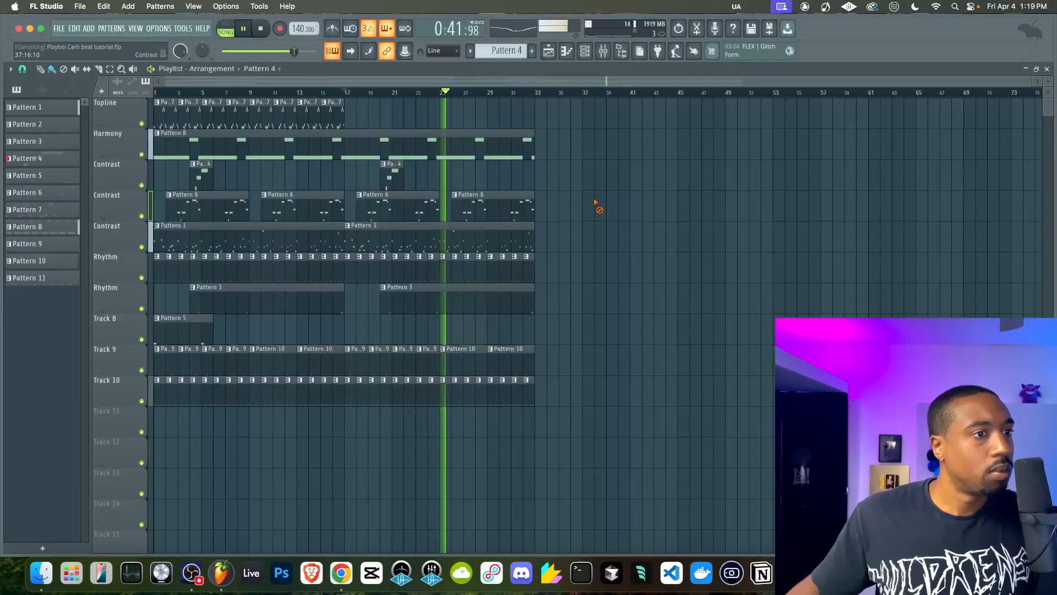
left_click(603, 52)
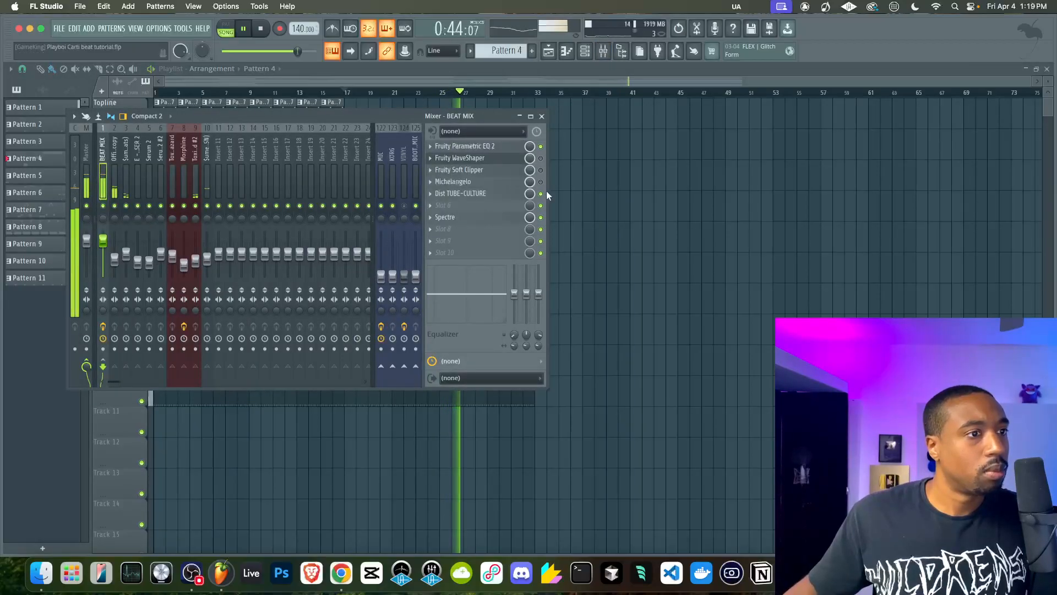
key("space")
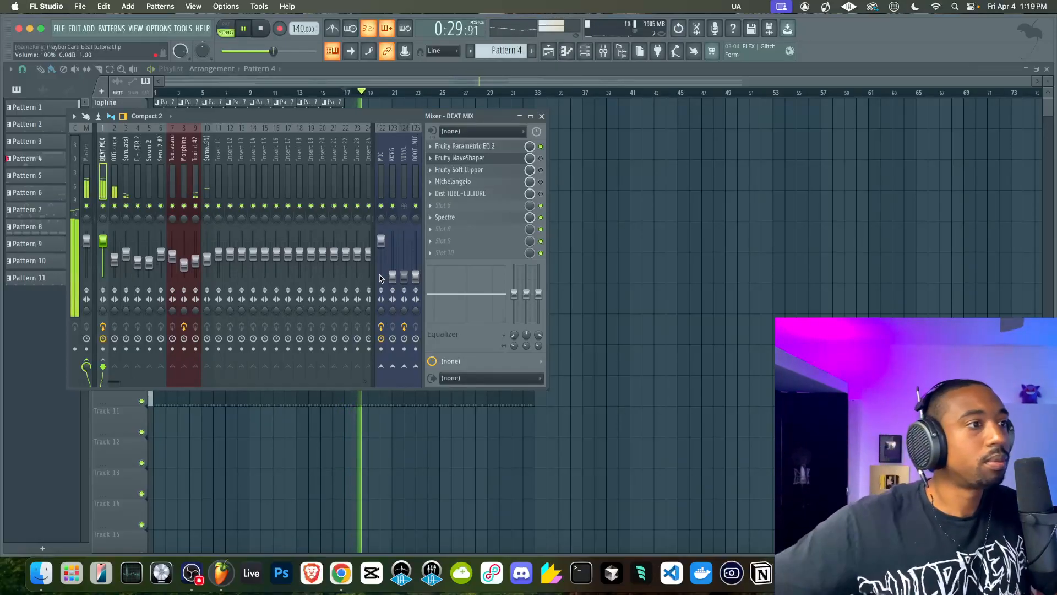
key("F9")
key("super+s")
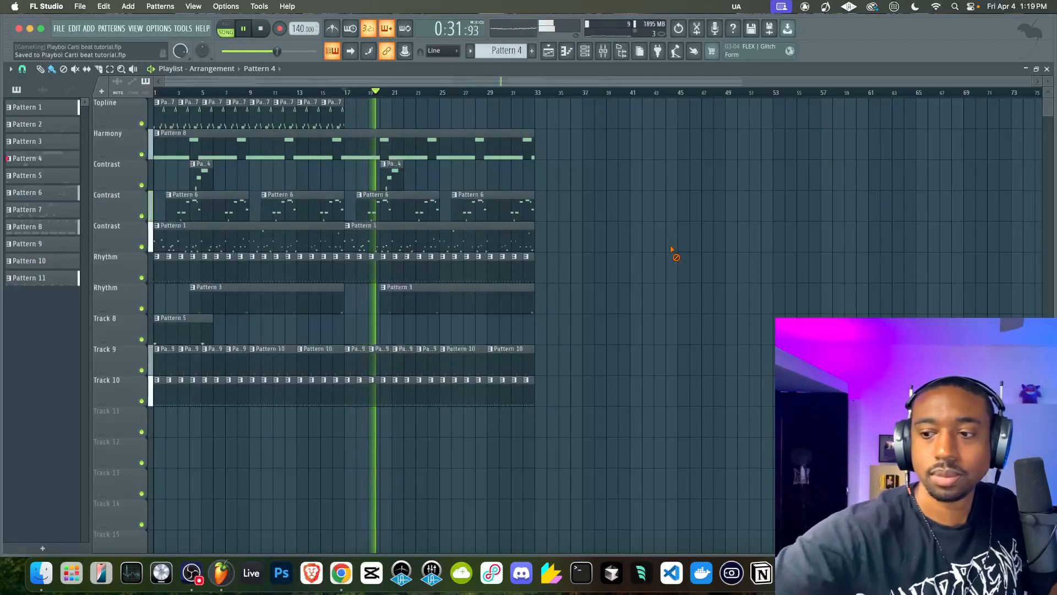
Check the Official Spinz808 copy track, reselect BEAT MIX and mute mixer tracks 123 and 125 (BOOT_MIC)
left_click(604, 55)
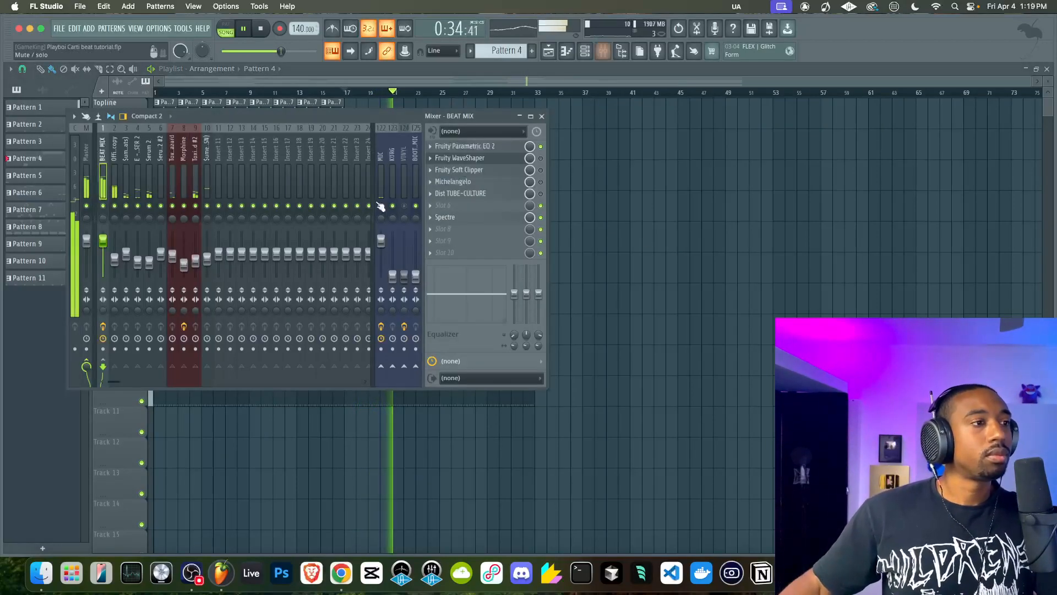
left_click(117, 178)
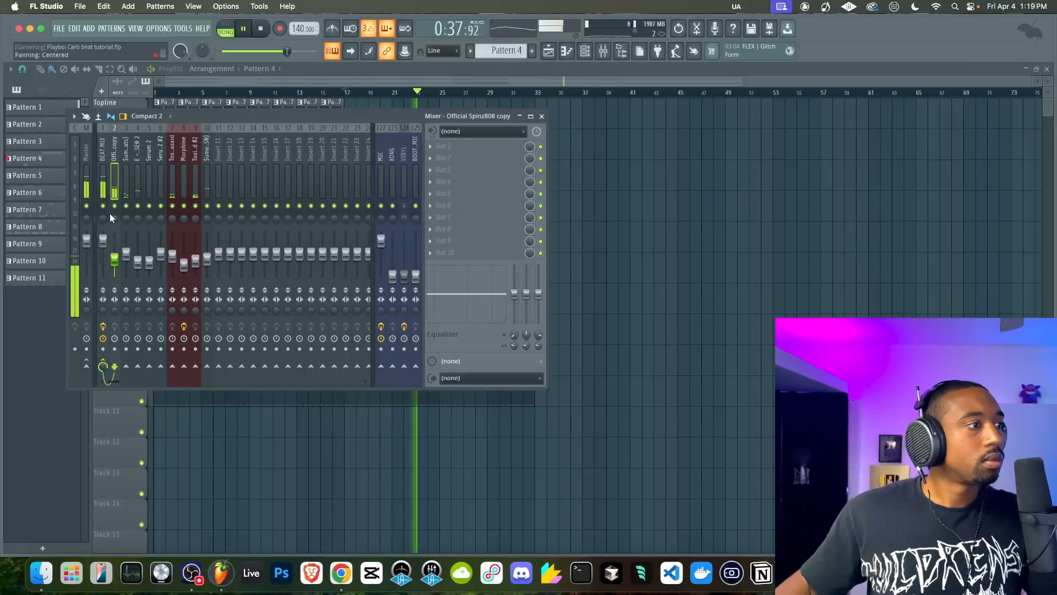
left_click(102, 185)
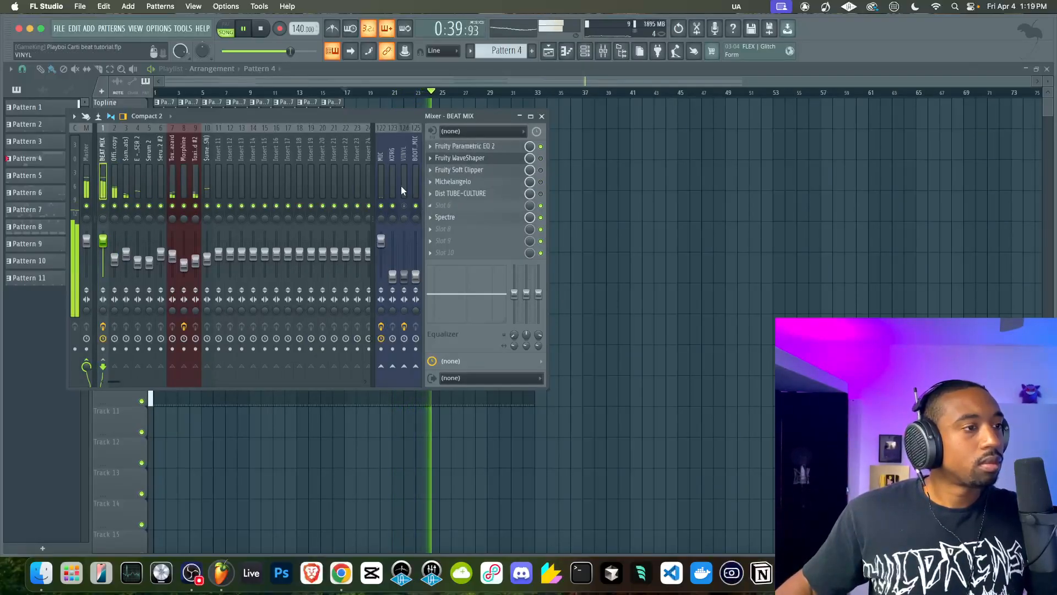
left_click(393, 206)
left_click(416, 207)
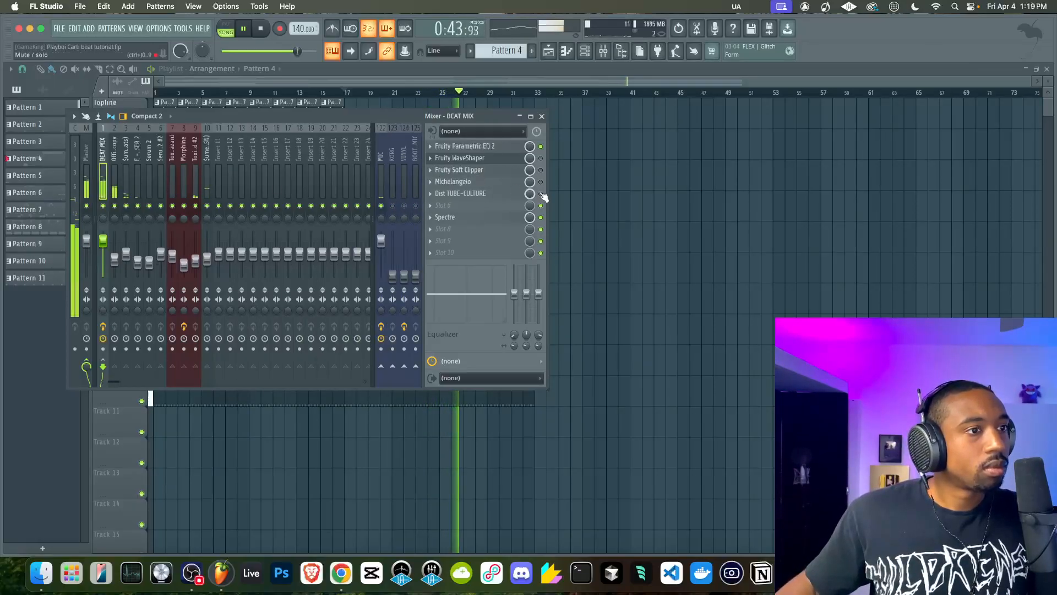
Reopen Dist TUBE-CULTURE on BEAT MIX and set Function to T, Bias to 1.48 and Output to -2.52 dB
left_click(461, 193)
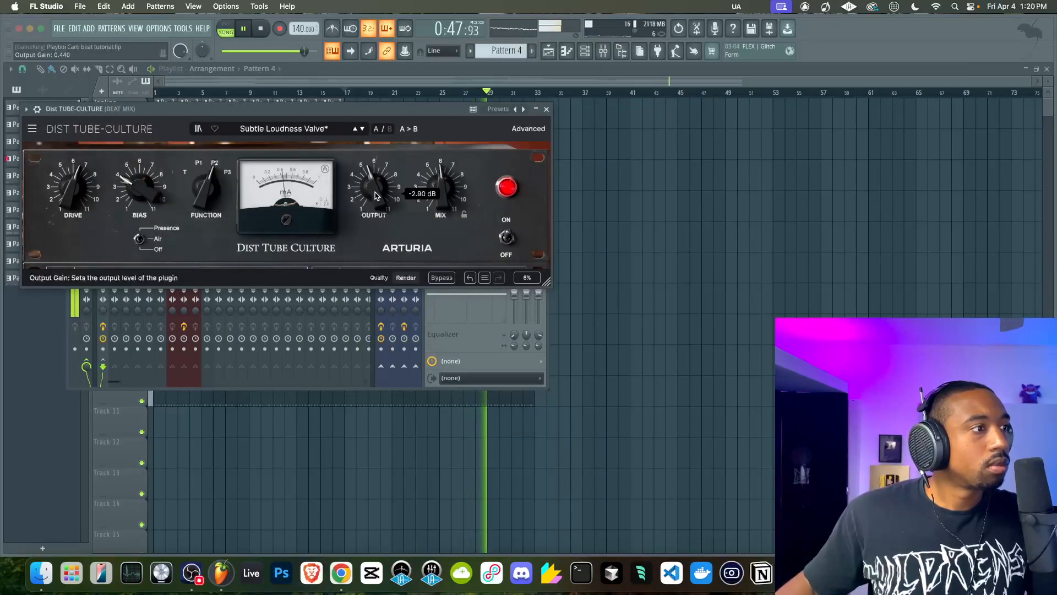
mouse_move(139, 190)
left_mouse_down()
mouse_move(141, 145)
mouse_move(132, 185)
mouse_move(133, 175)
left_mouse_up()
left_click_drag(206, 188, 205, 205)
mouse_move(140, 189)
left_mouse_down()
mouse_move(140, 165)
mouse_move(140, 188)
left_mouse_up()
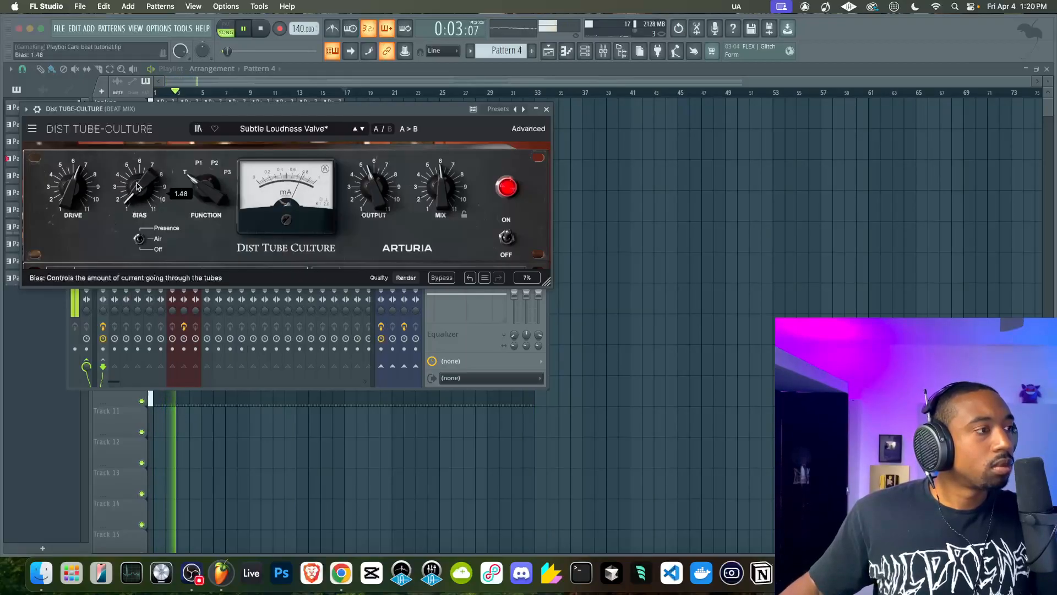
left_click_drag(374, 188, 374, 184)
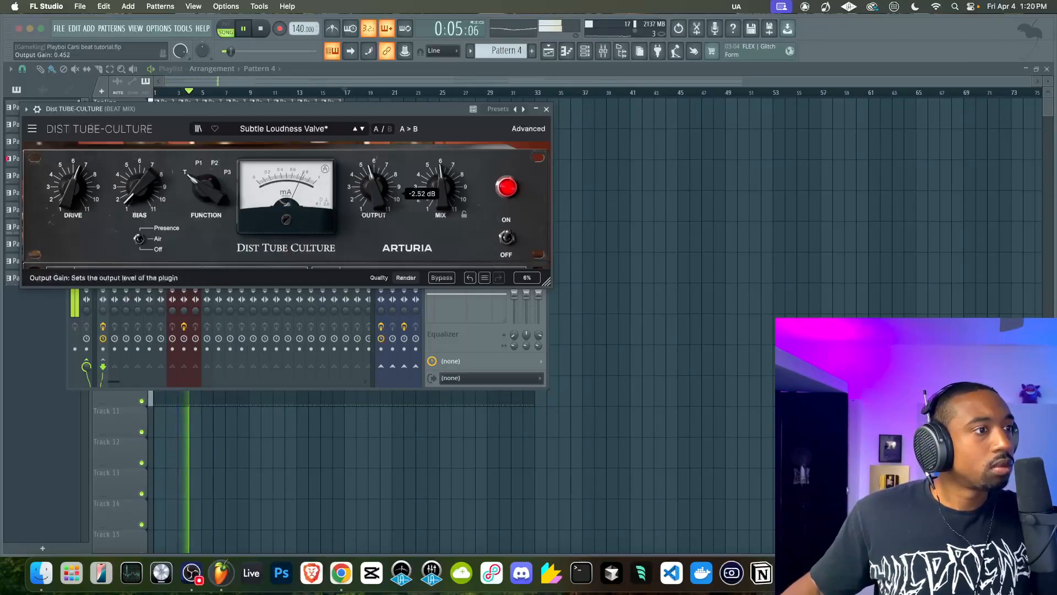
Try Dist TUBE-CULTURE's P3 function, return Function to T with Bias at 1.00 and close the plugin window
left_click_drag(207, 188, 144, 196)
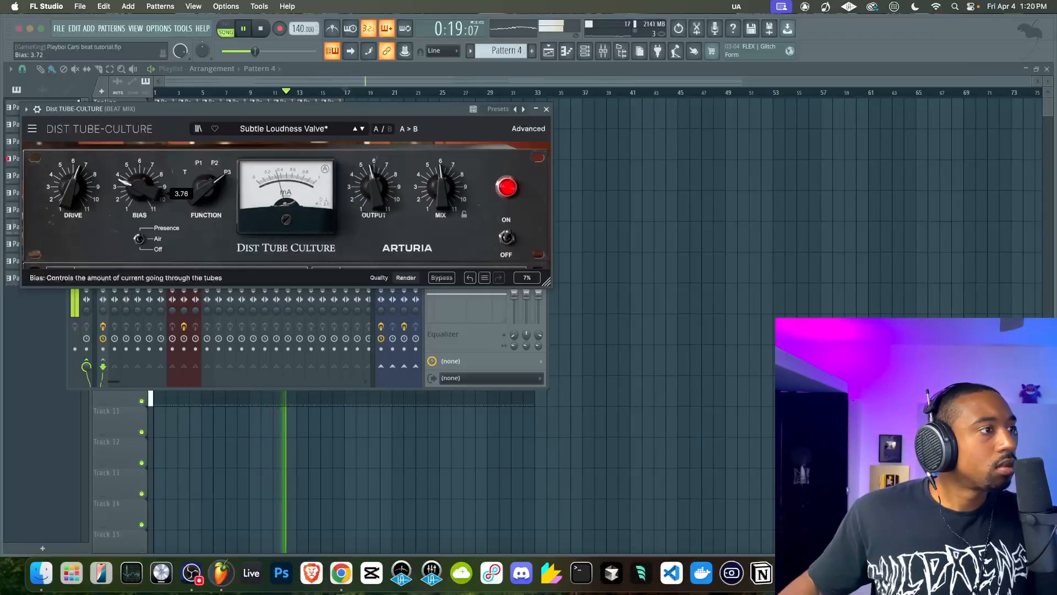
left_click_drag(211, 187, 210, 192)
left_click_drag(139, 177, 138, 188)
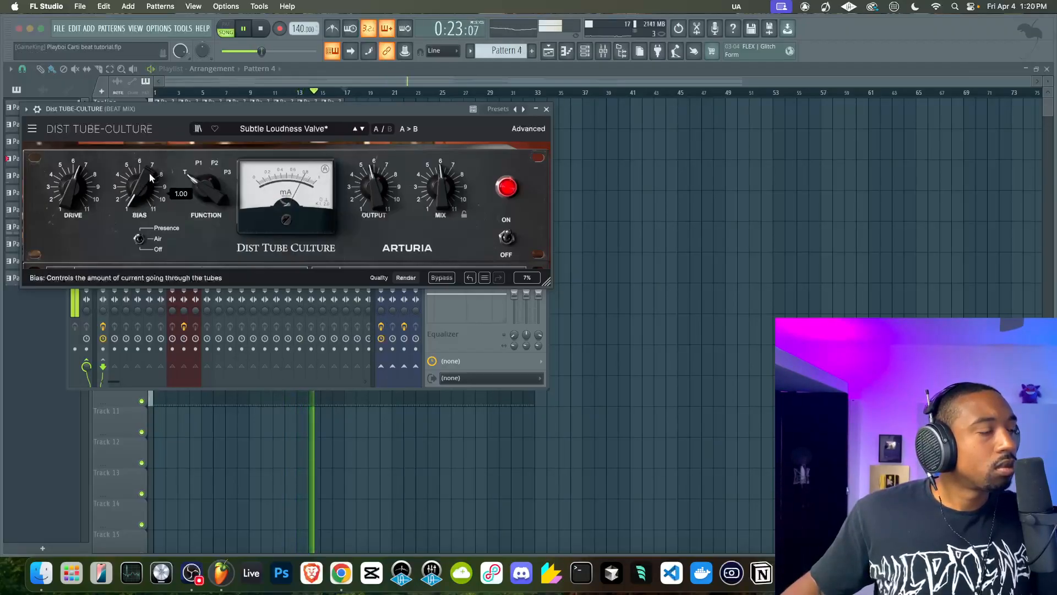
left_click(546, 110)
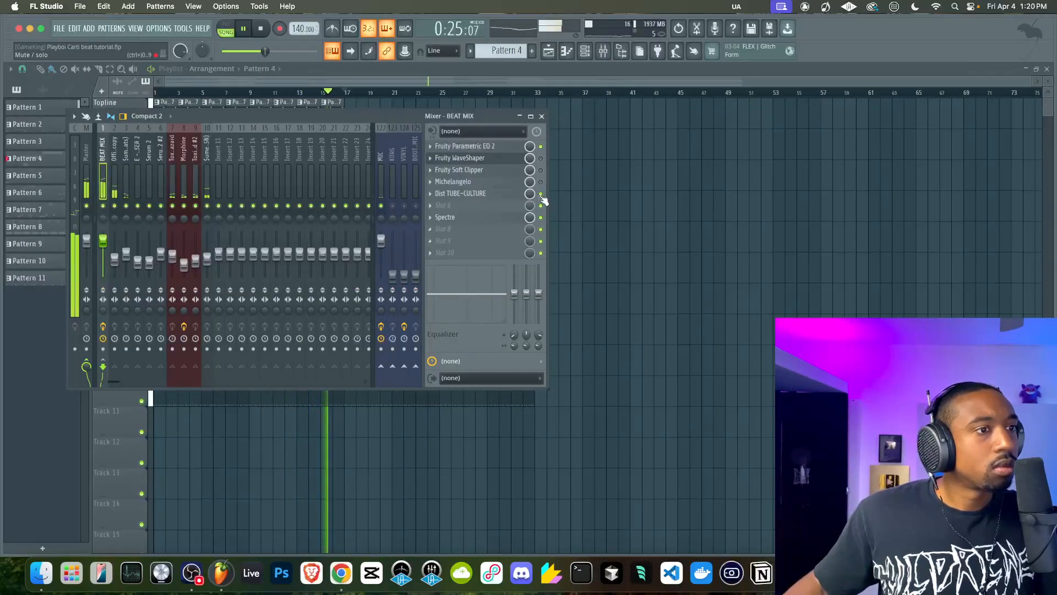
Reopen Dist TUBE-CULTURE on BEAT MIX, set Function to P2 and Bias to 1.88, and close the plugin window
left_click(485, 194)
mouse_move(144, 194)
left_mouse_down()
mouse_move(144, 183)
mouse_move(144, 199)
left_mouse_up()
left_click(217, 191)
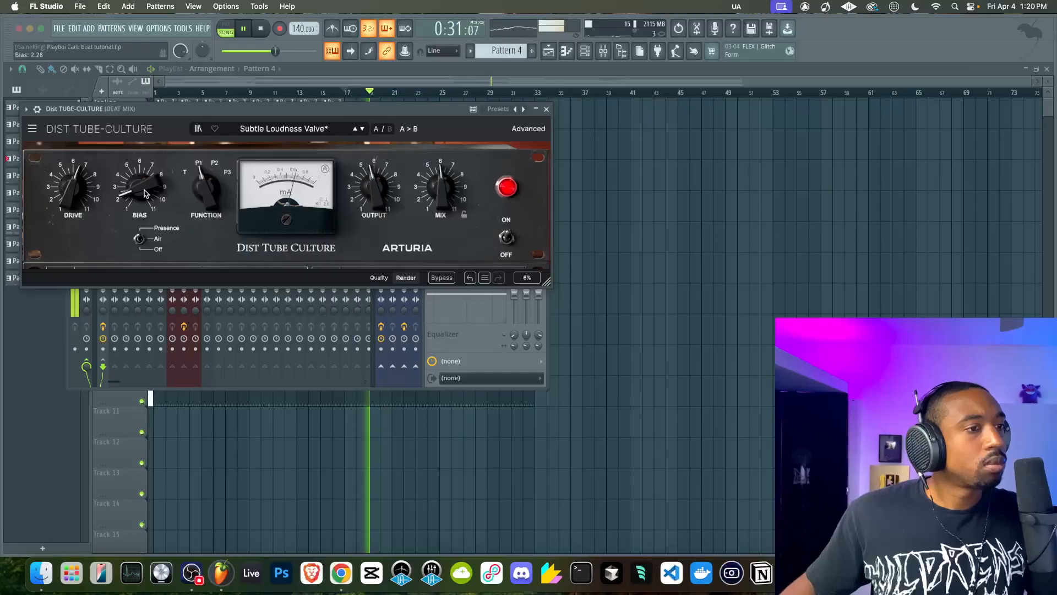
left_click(208, 190)
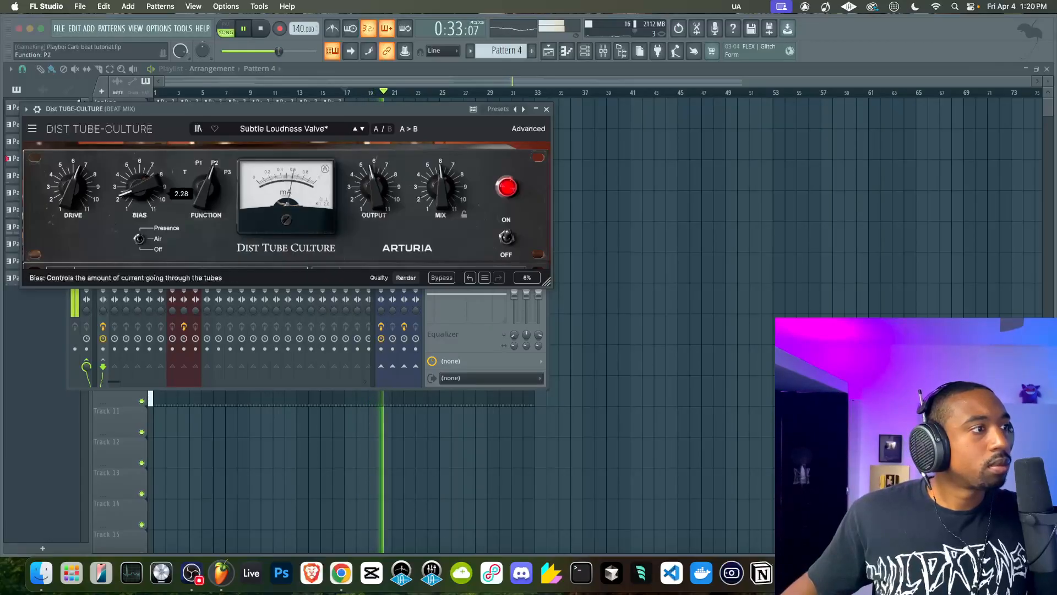
mouse_move(146, 187)
left_mouse_down()
mouse_move(146, 175)
mouse_move(146, 193)
left_mouse_up()
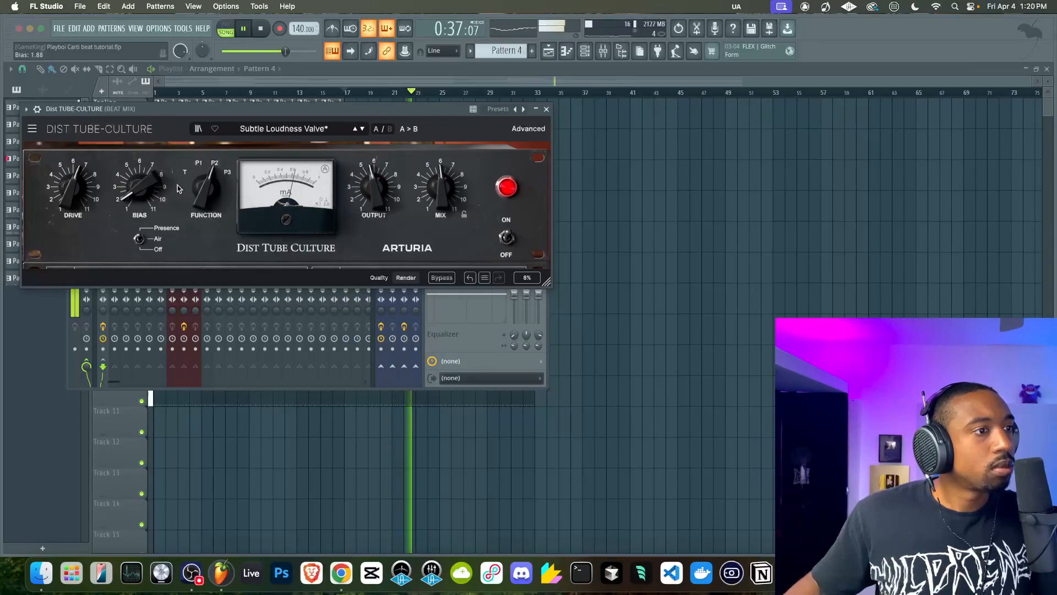
left_click(546, 108)
Restart playback, then lower Aggression and set Tube Comp to 400% in Michelangelo on BEAT MIX and close the plugin window
key("space")
key("space")
left_click(452, 181)
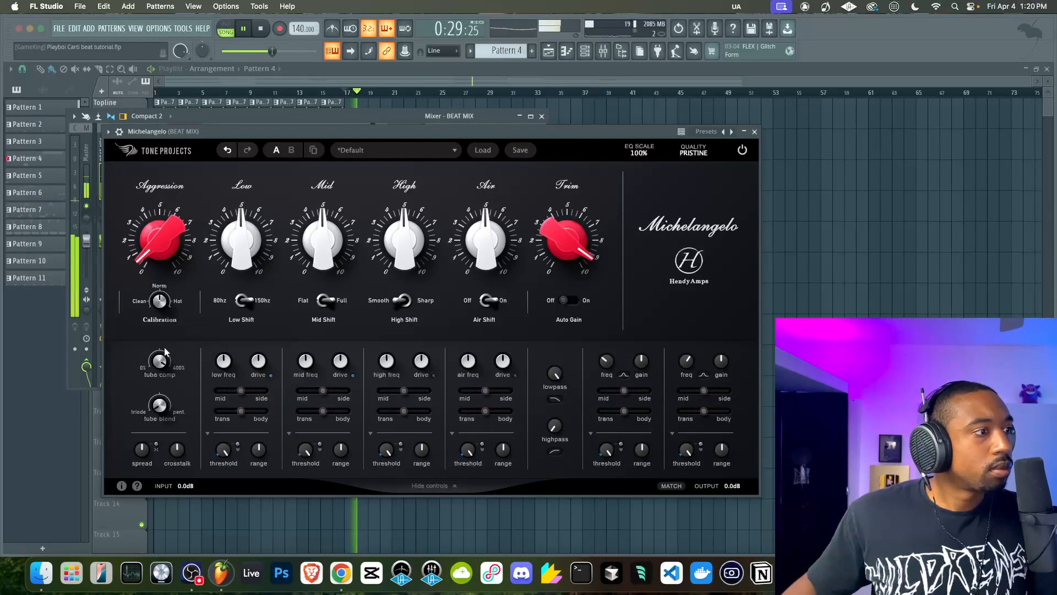
left_click_drag(157, 241, 158, 320)
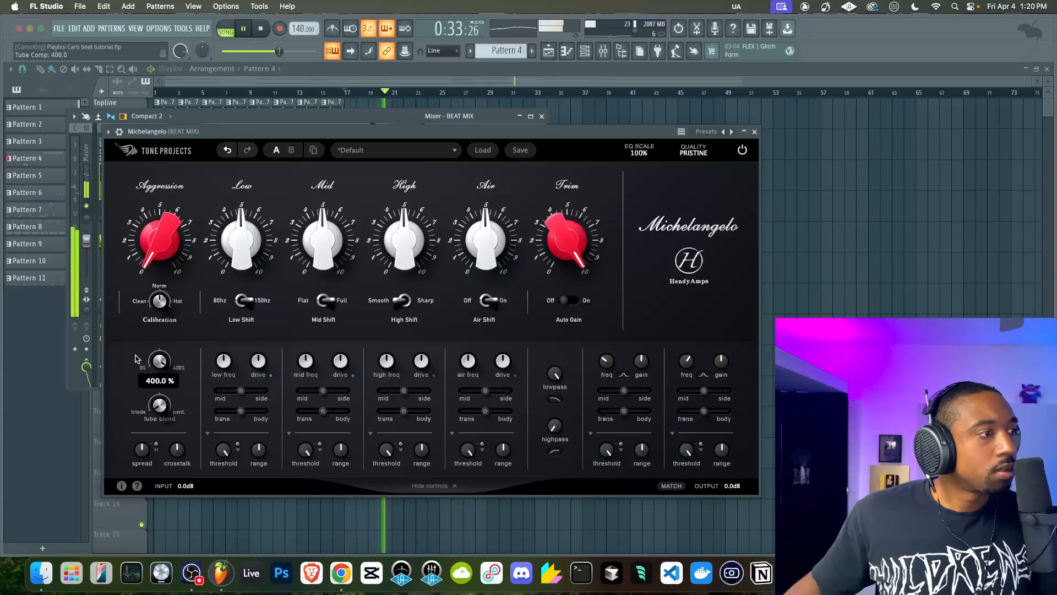
left_click(755, 133)
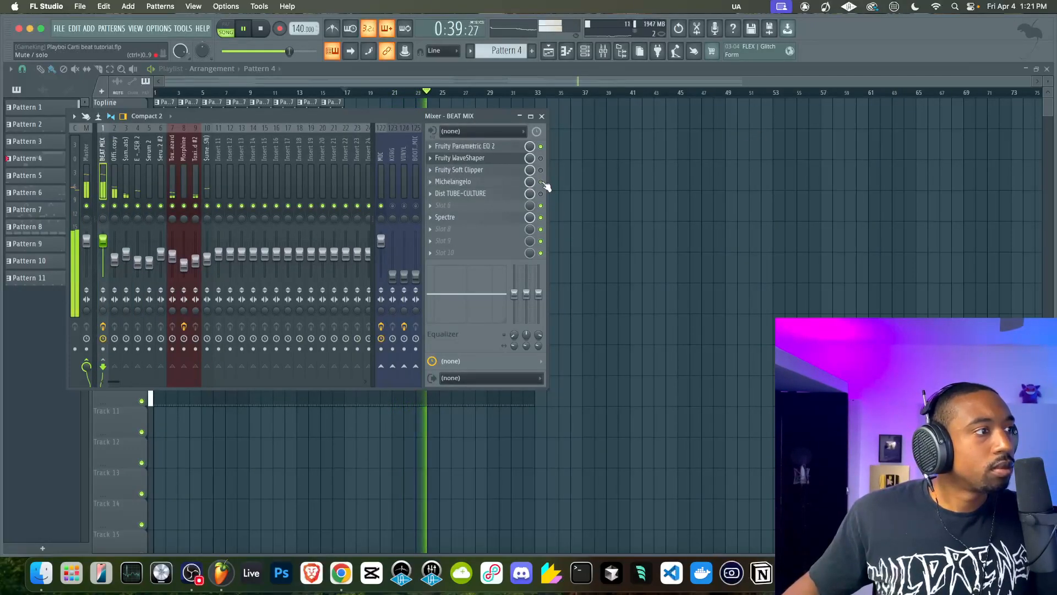
Reopen Michelangelo on BEAT MIX, set Aggression to 1.82 and Mid to 5.97, and reposition the plugin window
left_click(452, 182)
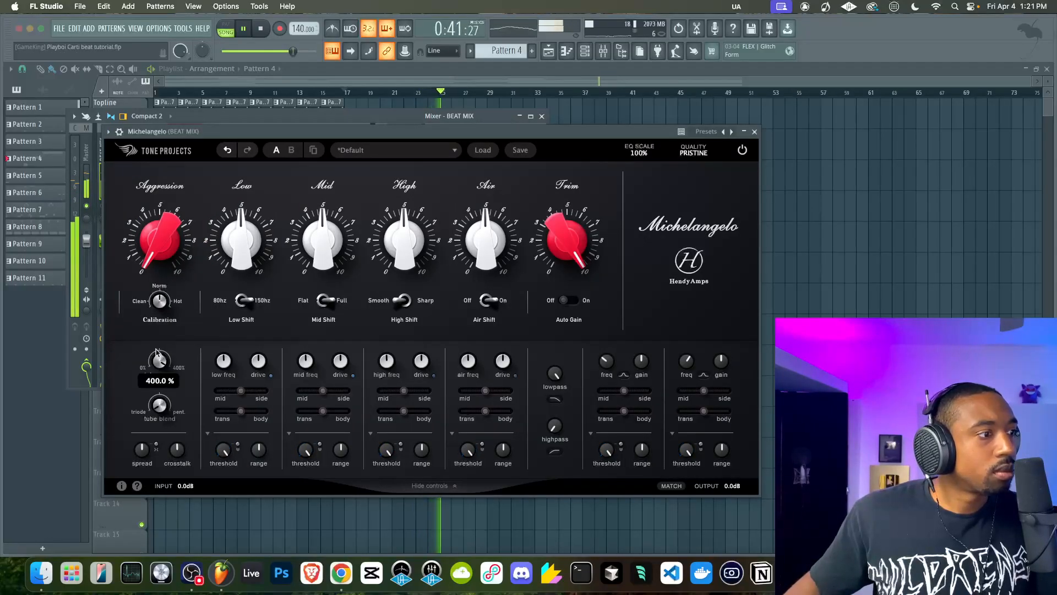
left_click_drag(152, 244, 157, 208)
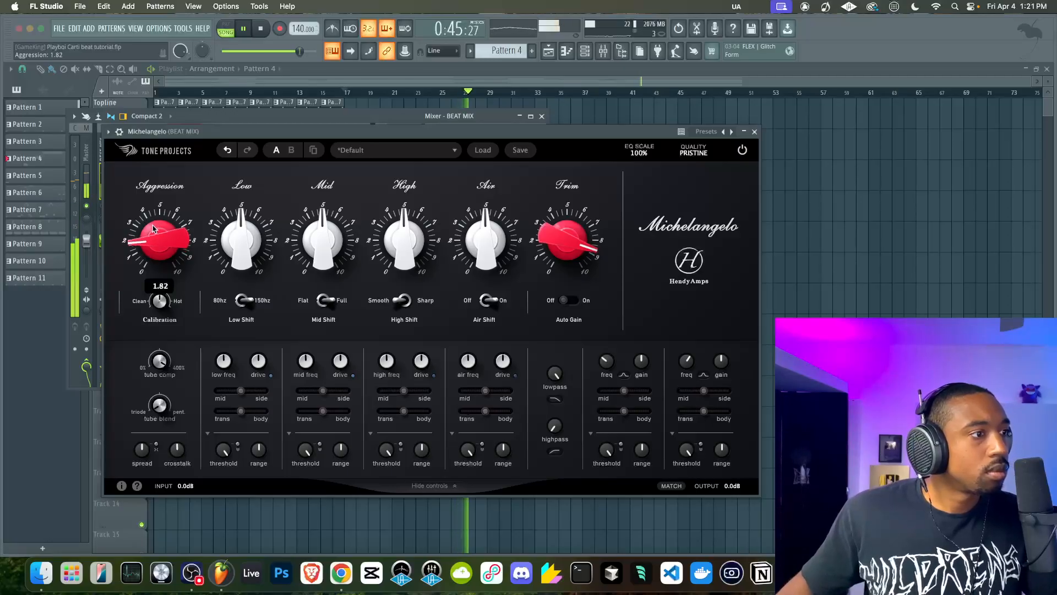
left_click_drag(323, 225, 331, 206)
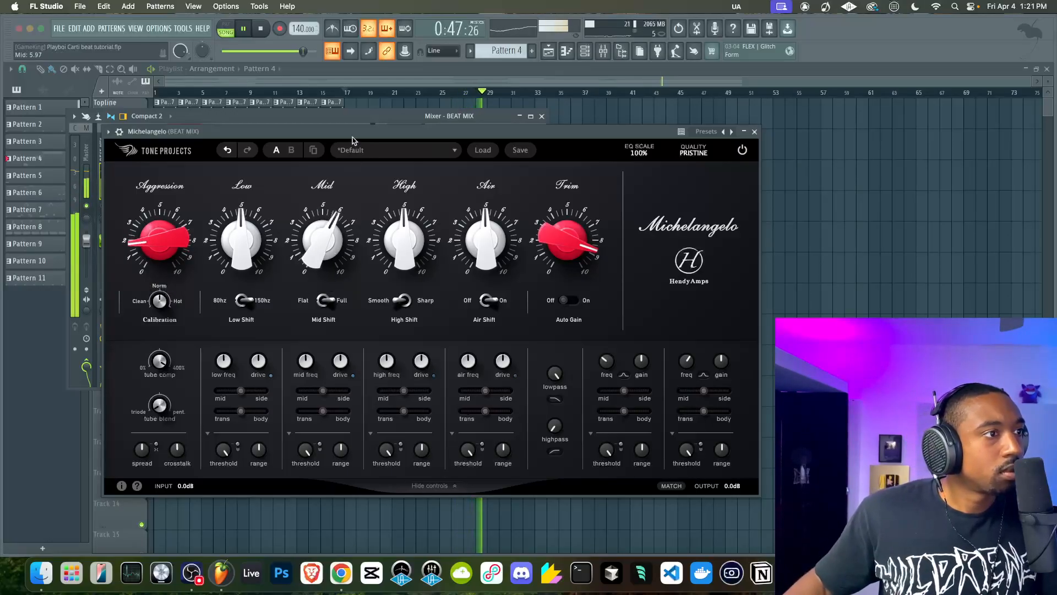
left_click_drag(352, 141, 306, 135)
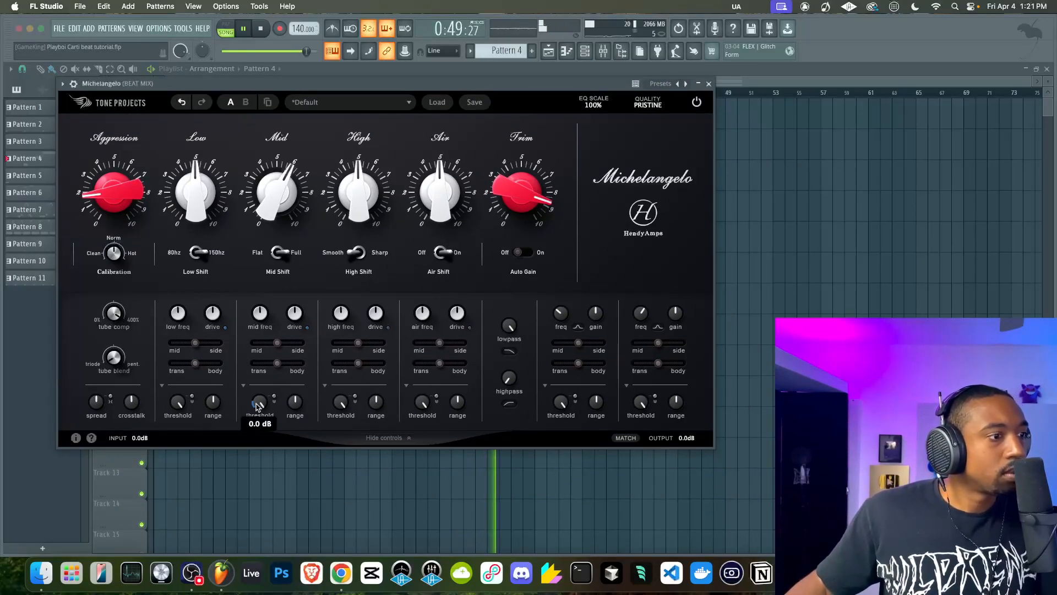
Set Michelangelo's mid dynamic threshold to -23.5 and mid frequency to 0.49x, shift mid Trans/Body toward body, raise Mid and close it
left_click(275, 397)
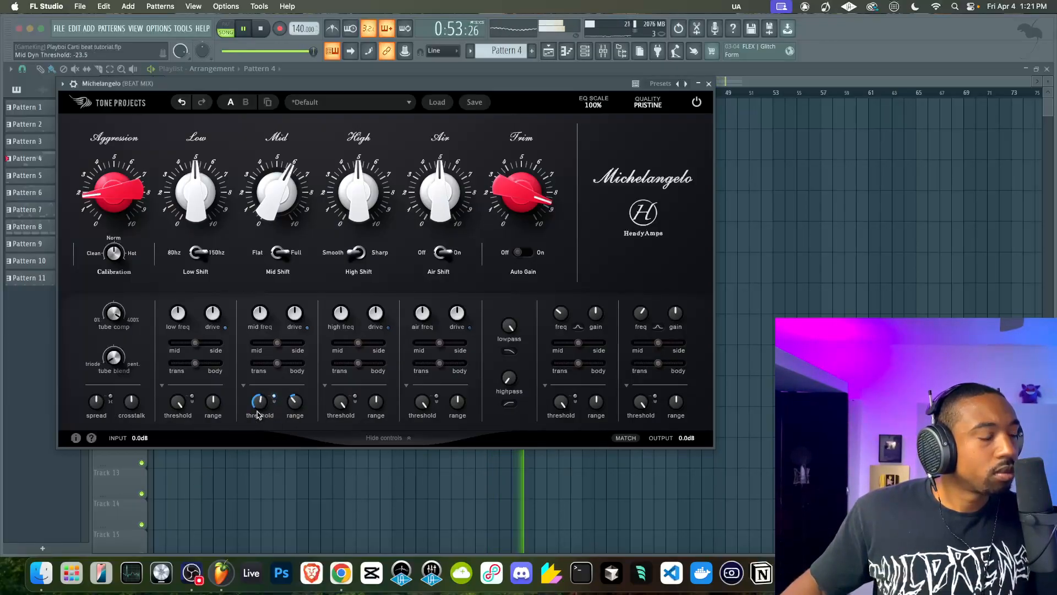
left_click_drag(261, 362, 298, 364)
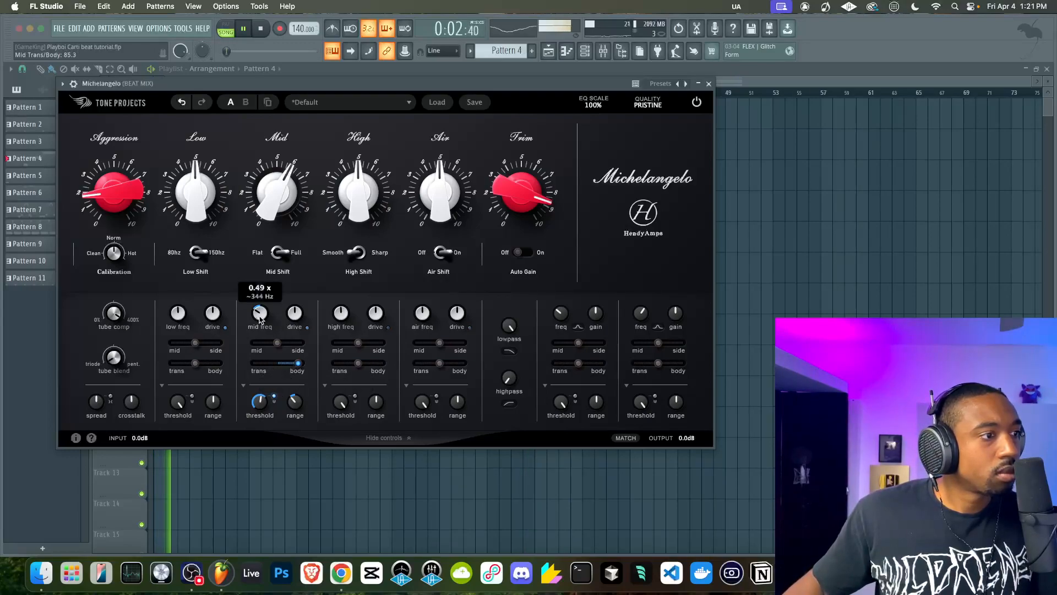
left_click_drag(287, 357, 361, 371)
left_click_drag(278, 195, 277, 169)
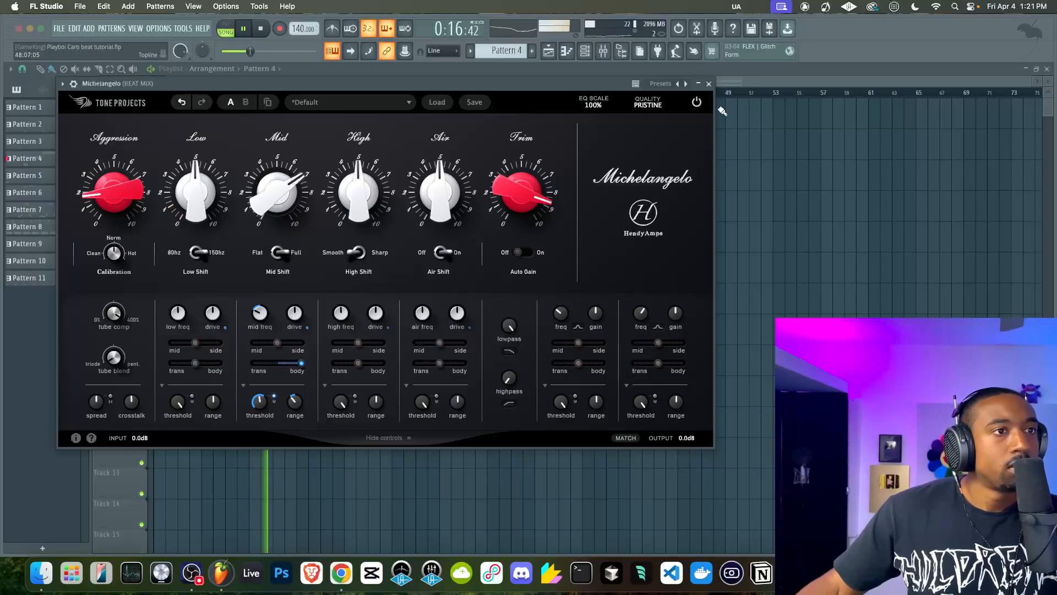
left_click(715, 84)
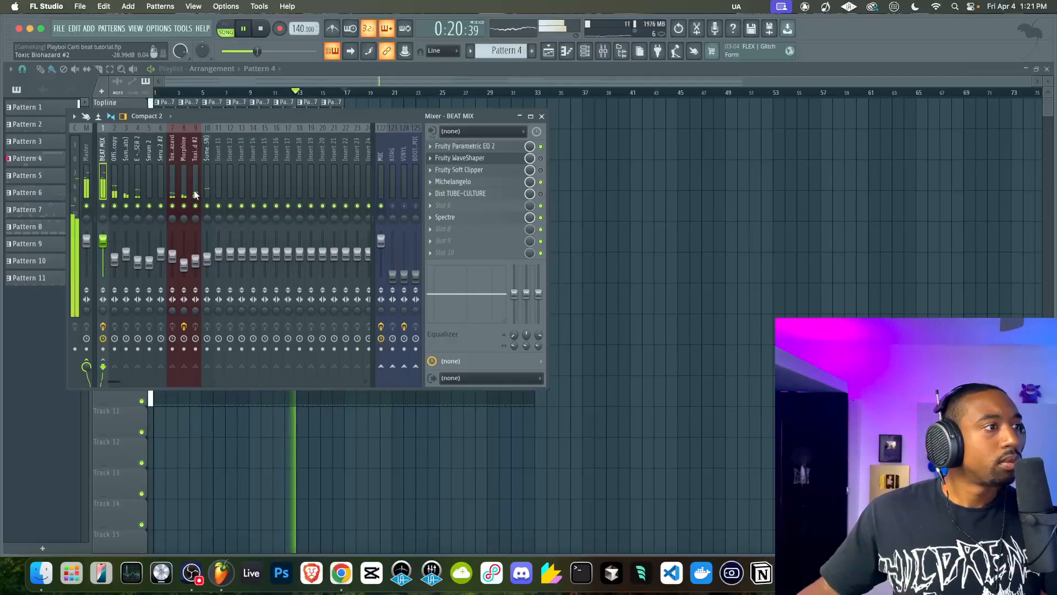
Lower the Toxic Biohazard mixer fader slightly, reselect BEAT MIX and restart playback
left_click(173, 259)
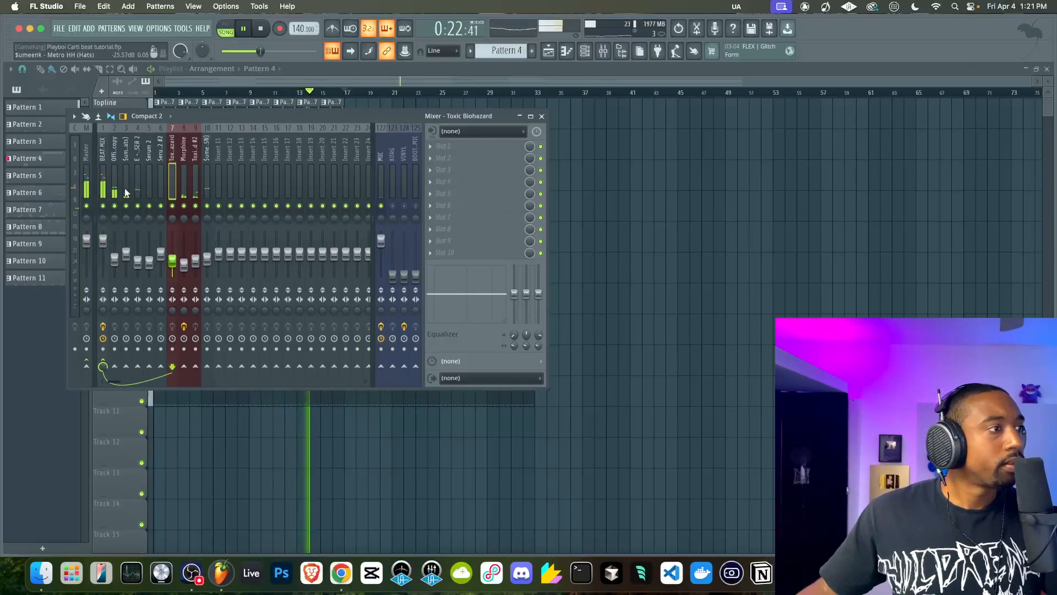
left_click(104, 187)
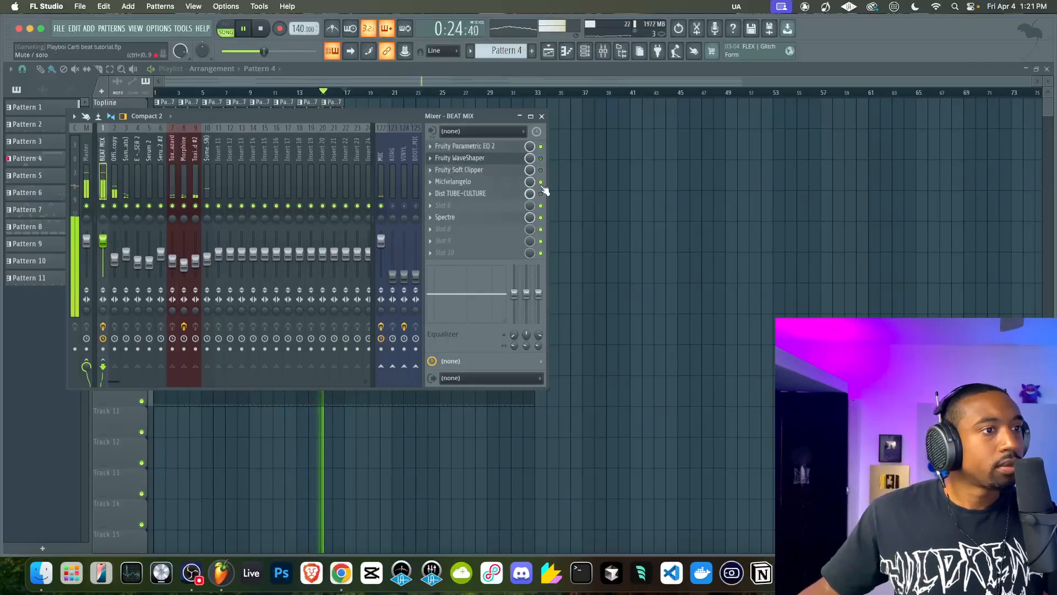
key("space")
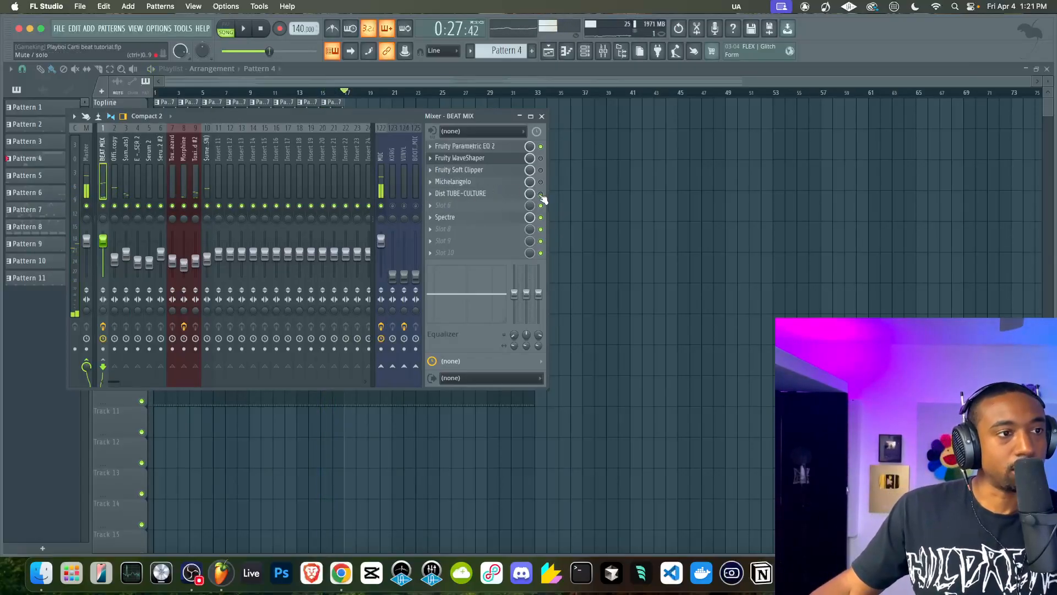
key("space")
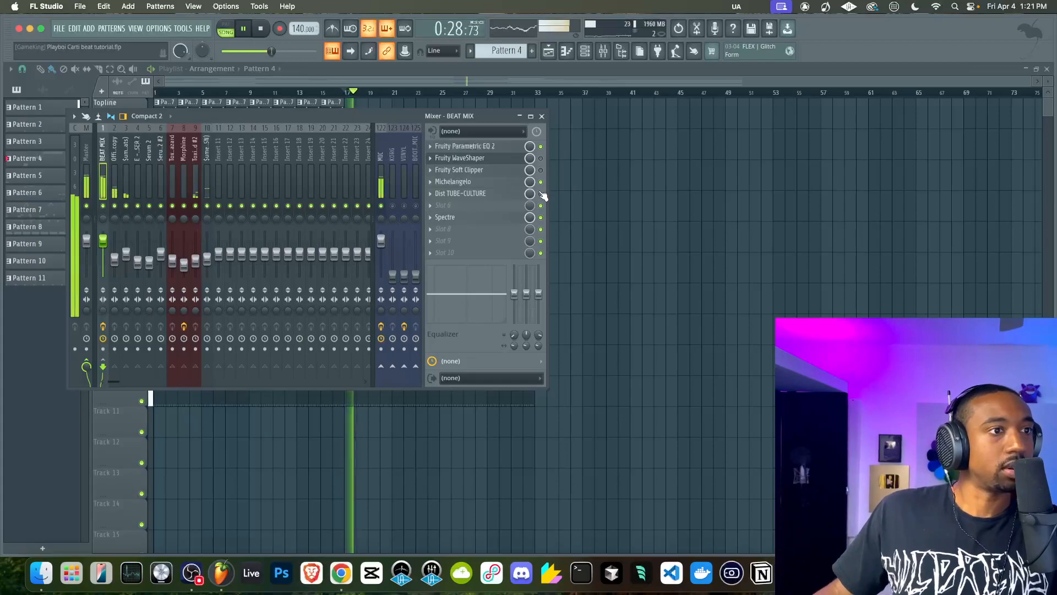
Enable Michelangelo and disable Spectre on BEAT MIX, mute the E - LASER 2 mixer track and restart playback
left_click(540, 182)
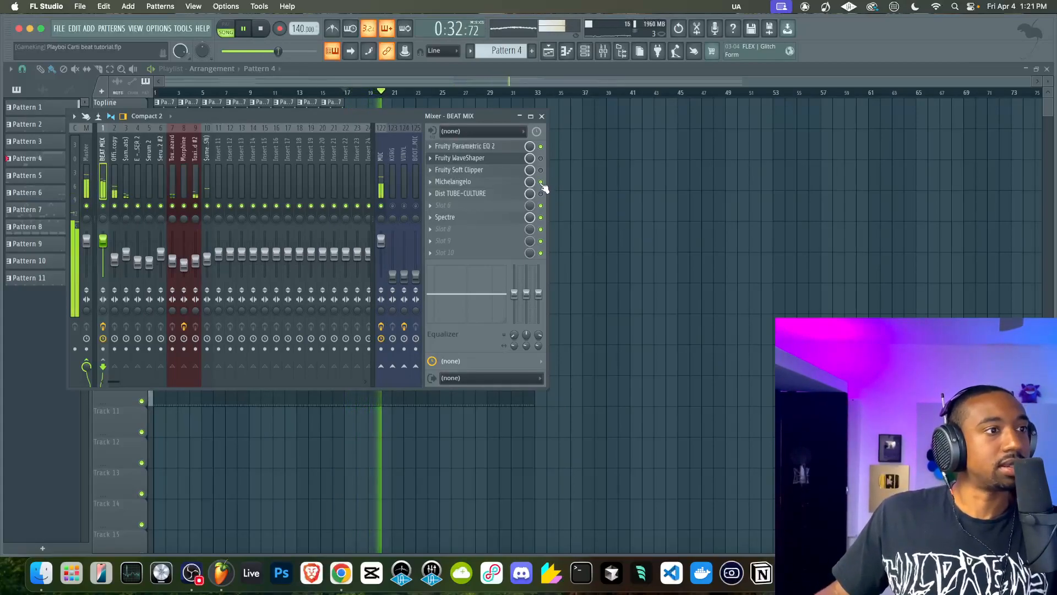
left_click(541, 218)
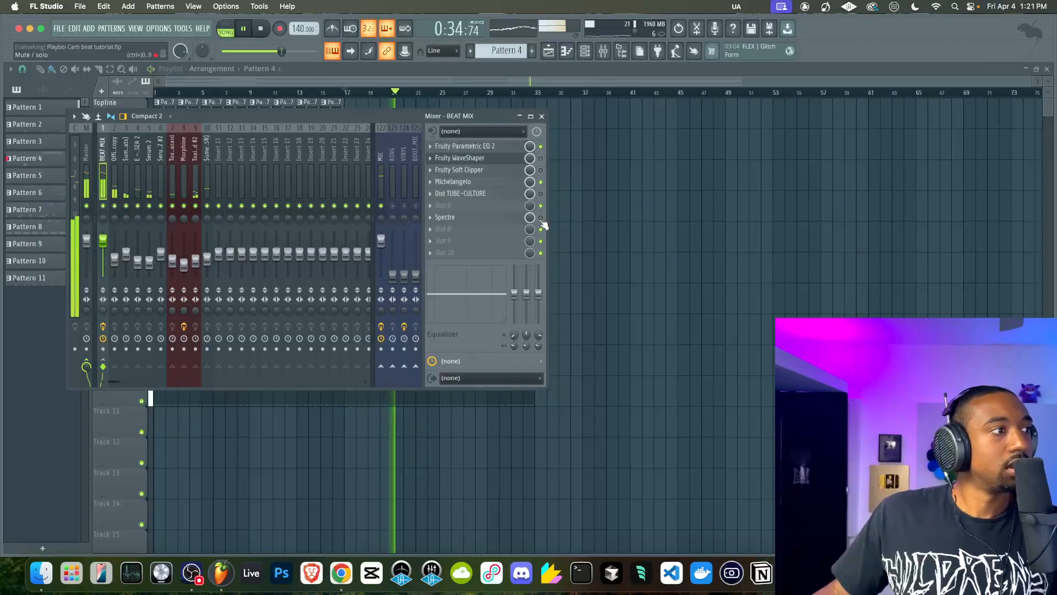
key("space")
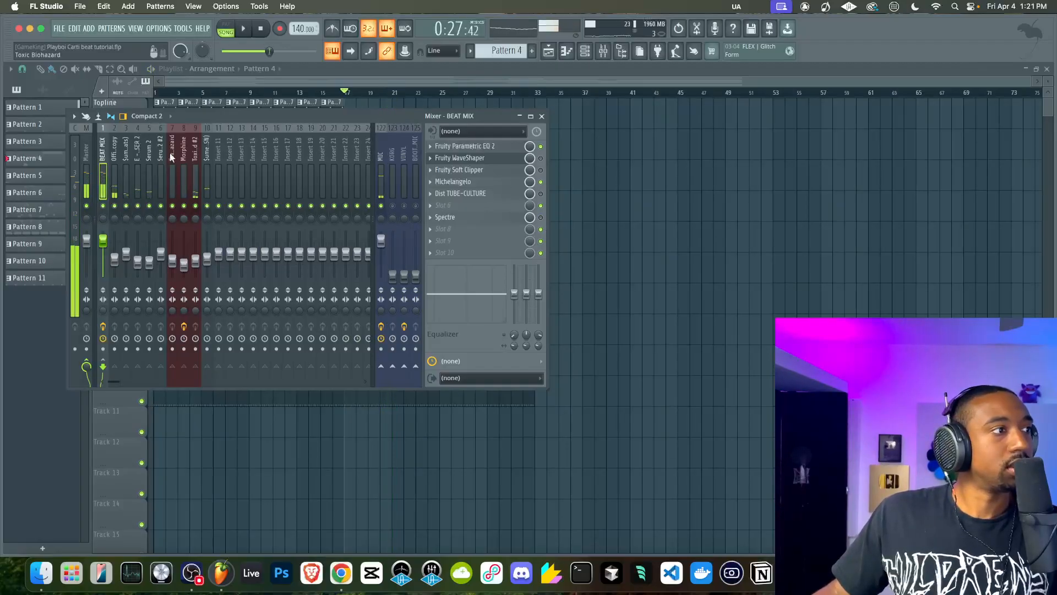
left_click(138, 206)
key("space")
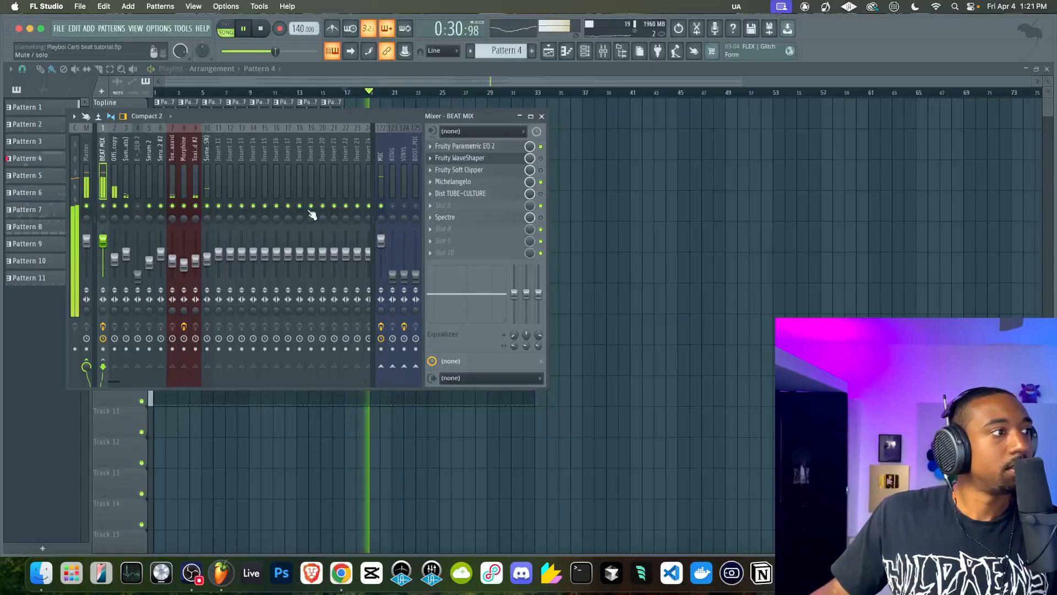
Set Michelangelo's Trim to about 7.5 and Tube Comp to 322.1% on BEAT MIX, listening in between, and close the plugin
left_click(477, 185)
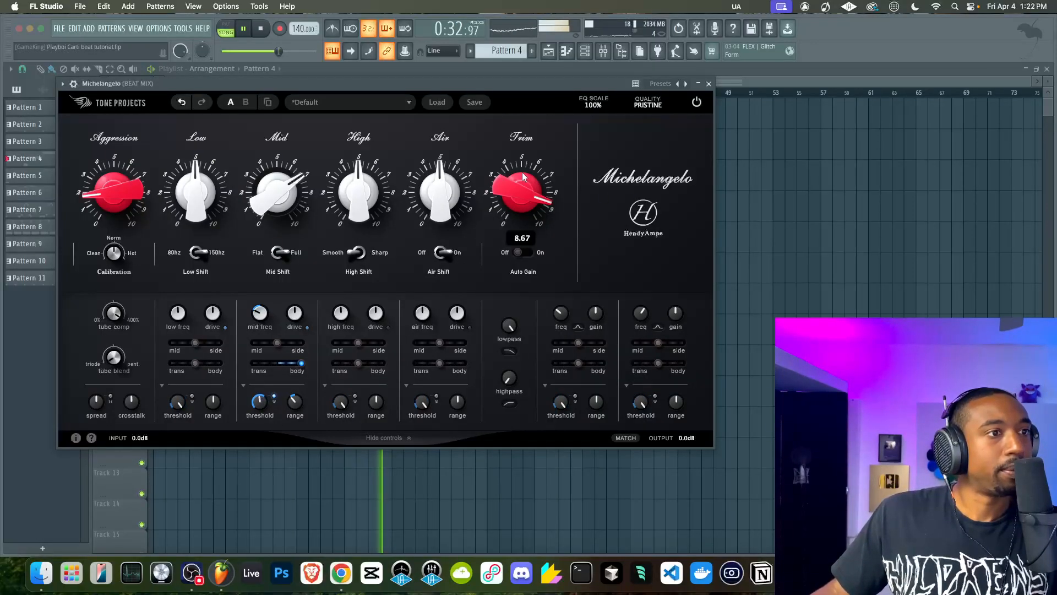
left_click_drag(532, 189, 532, 233)
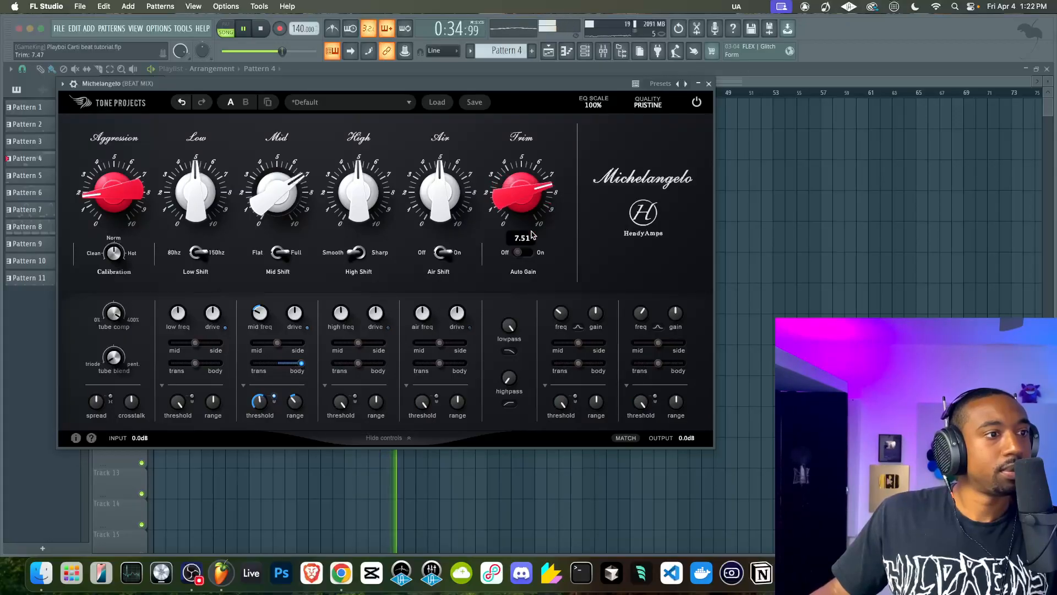
left_click(708, 83)
key("space")
key("space")
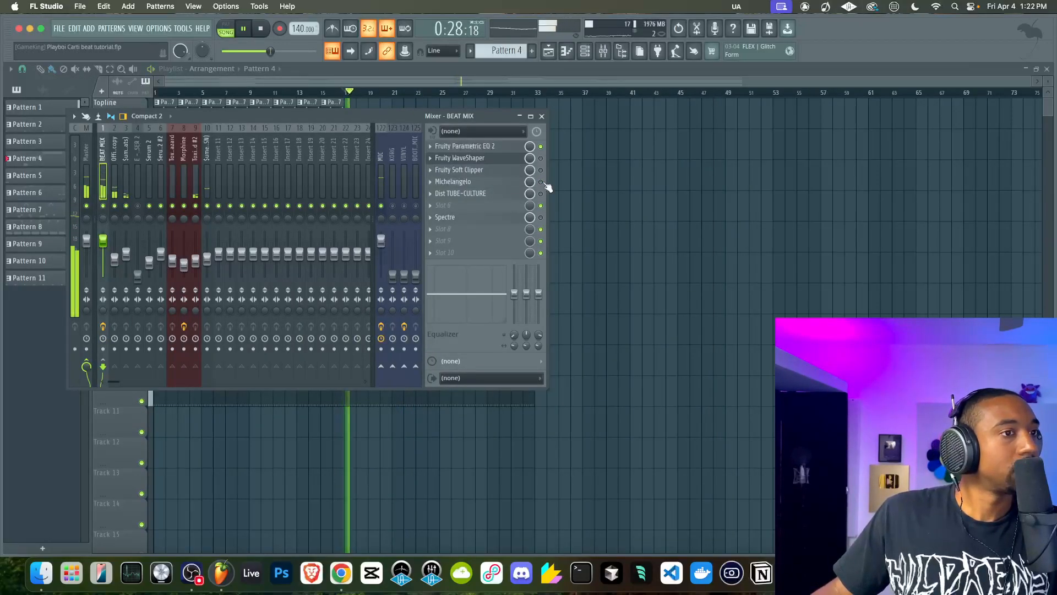
left_click(453, 181)
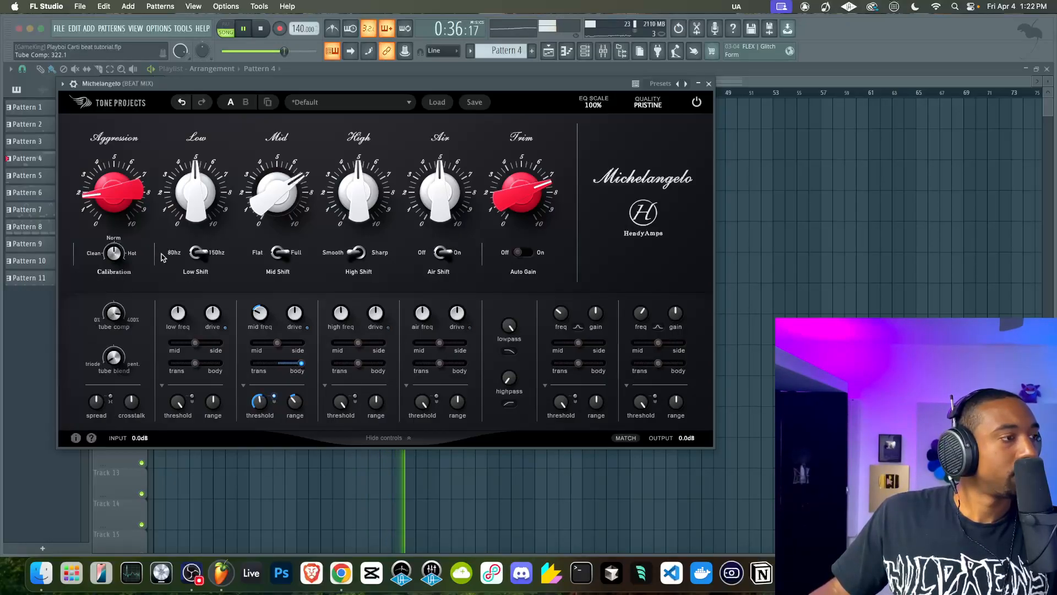
left_click(708, 82)
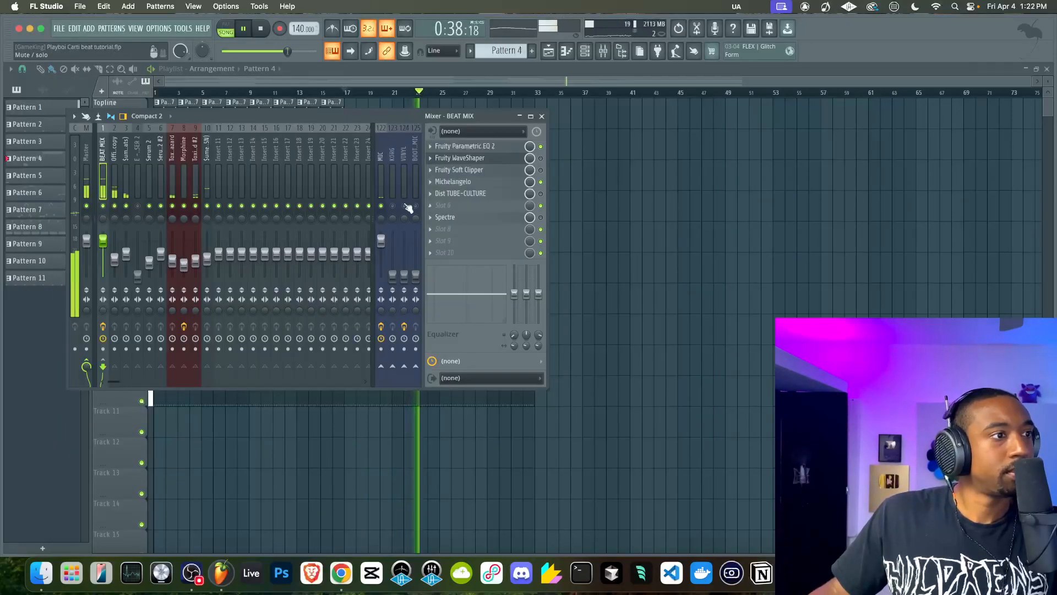
Delete the last two Pattern 6 clips from the second Contrast track in the playlist and save the project
left_click(740, 236)
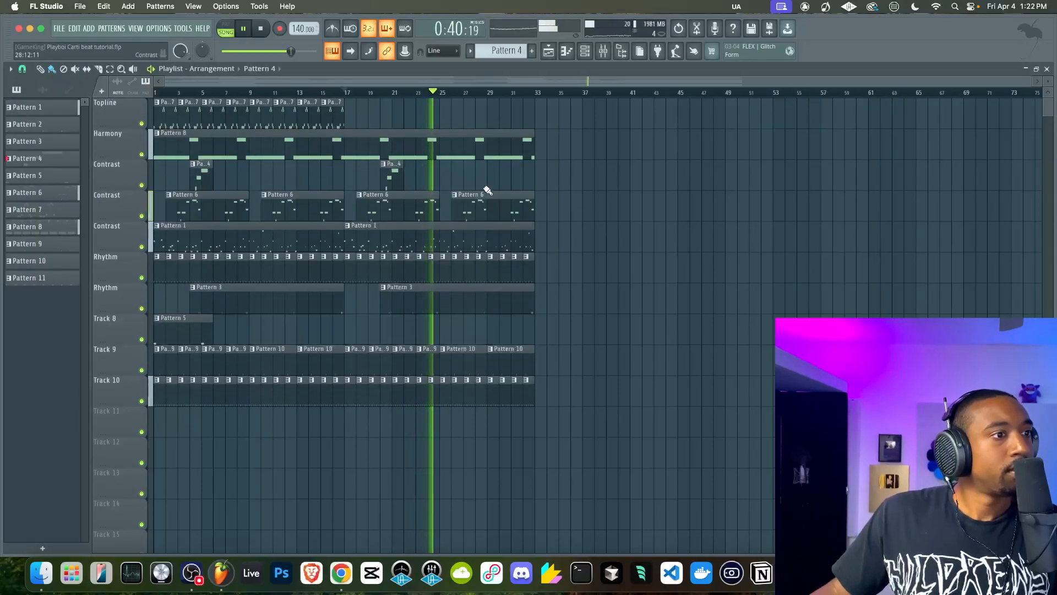
left_click(489, 212)
right_click(427, 206)
right_click(472, 202)
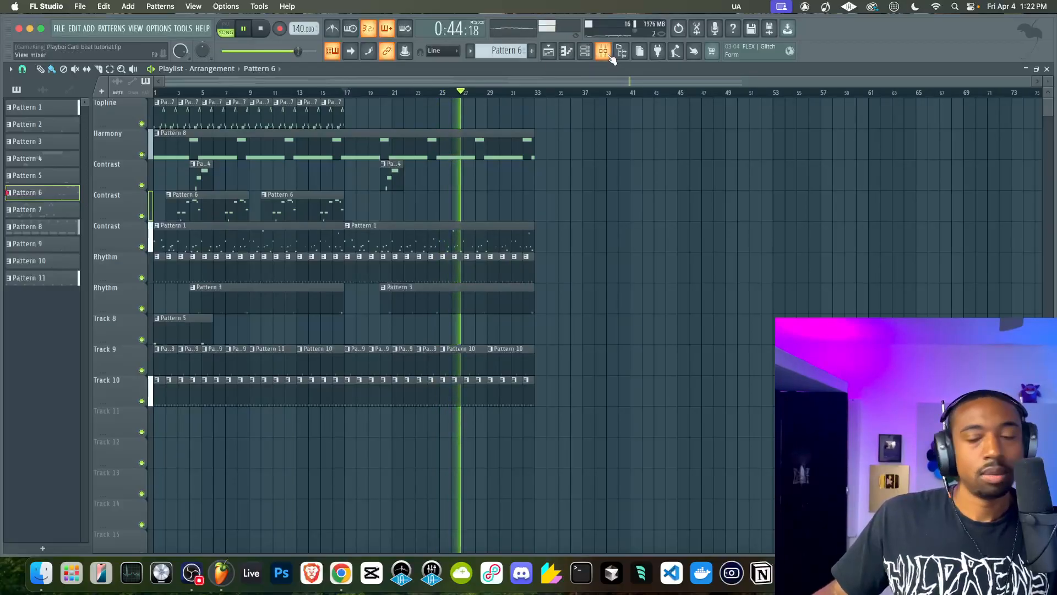
key("super+s")
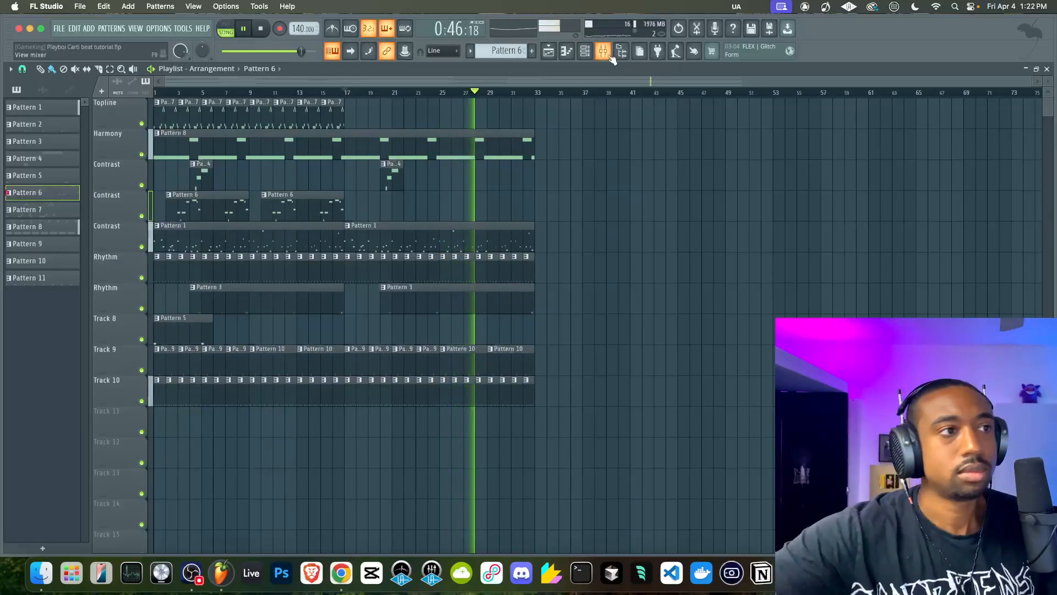
Shift the Official Spinz808 copy sample's stereo delay slightly to the right, listen to it, and close the channel settings
left_click(585, 51)
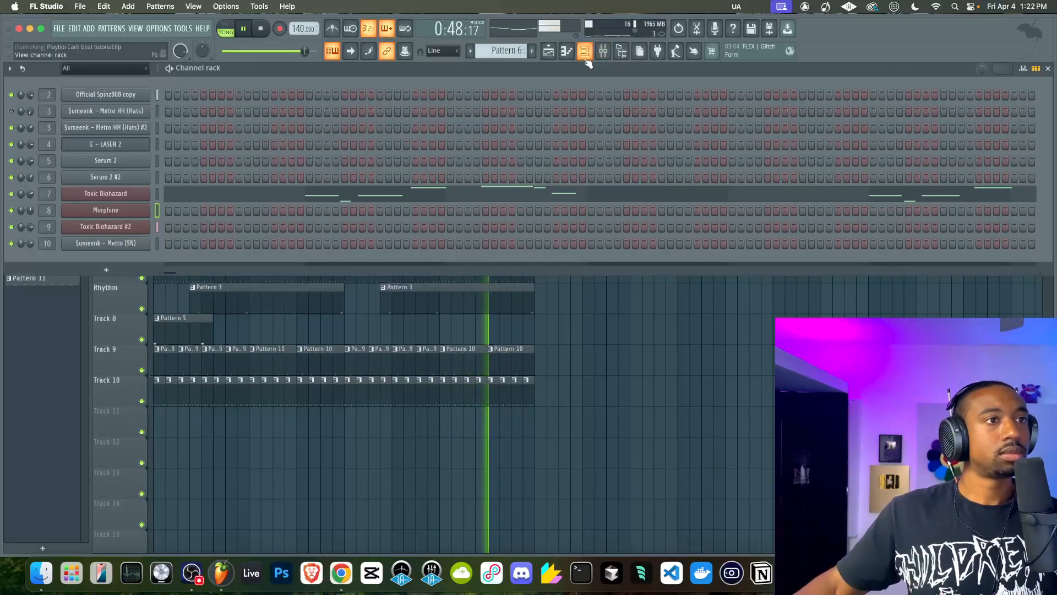
left_click(125, 95)
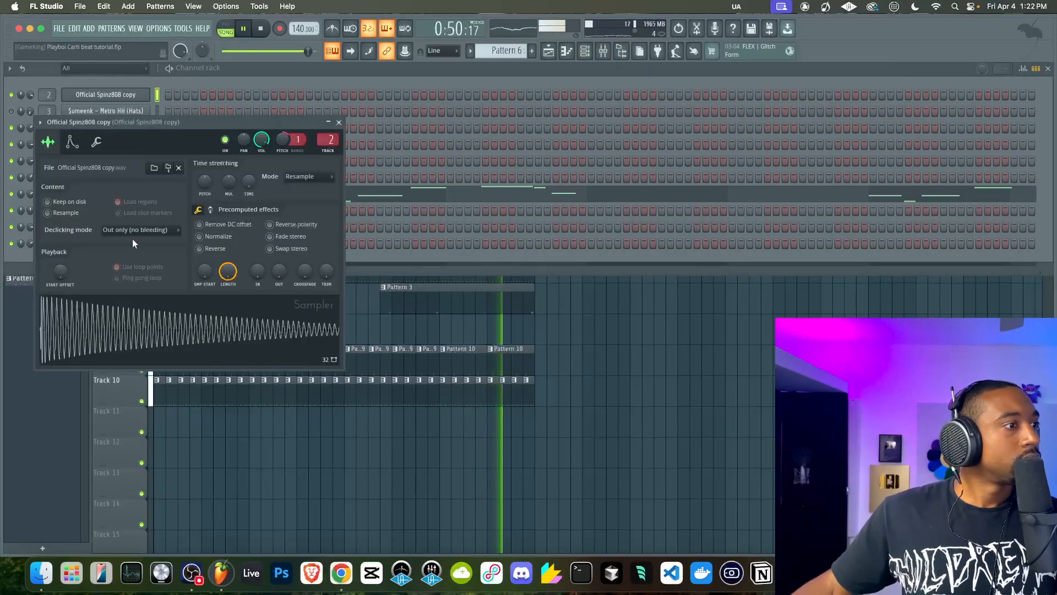
right_click(208, 225)
left_click(209, 226)
left_click_drag(252, 274, 253, 267)
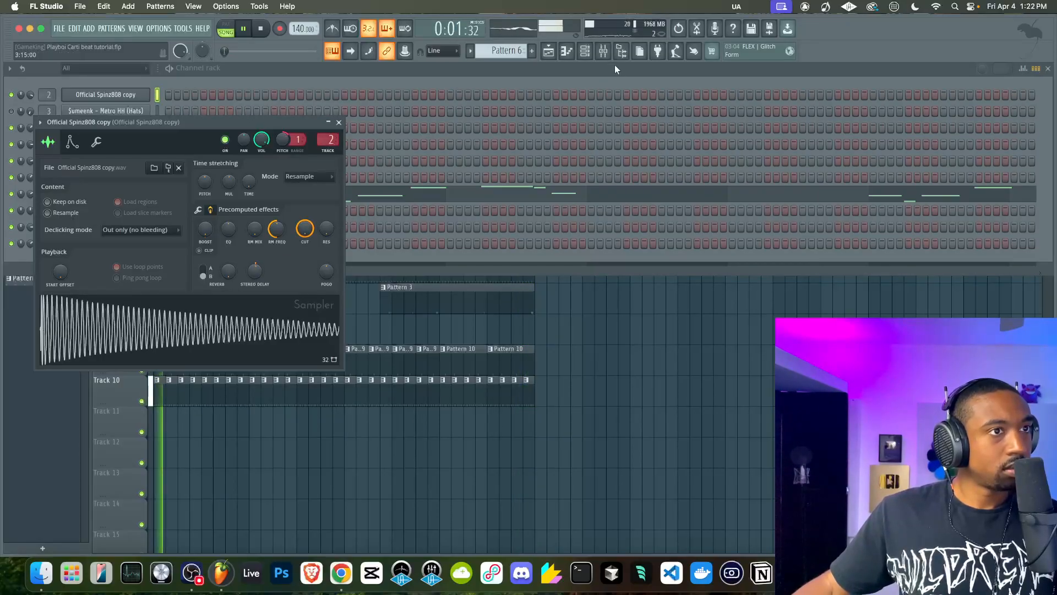
left_click(603, 51)
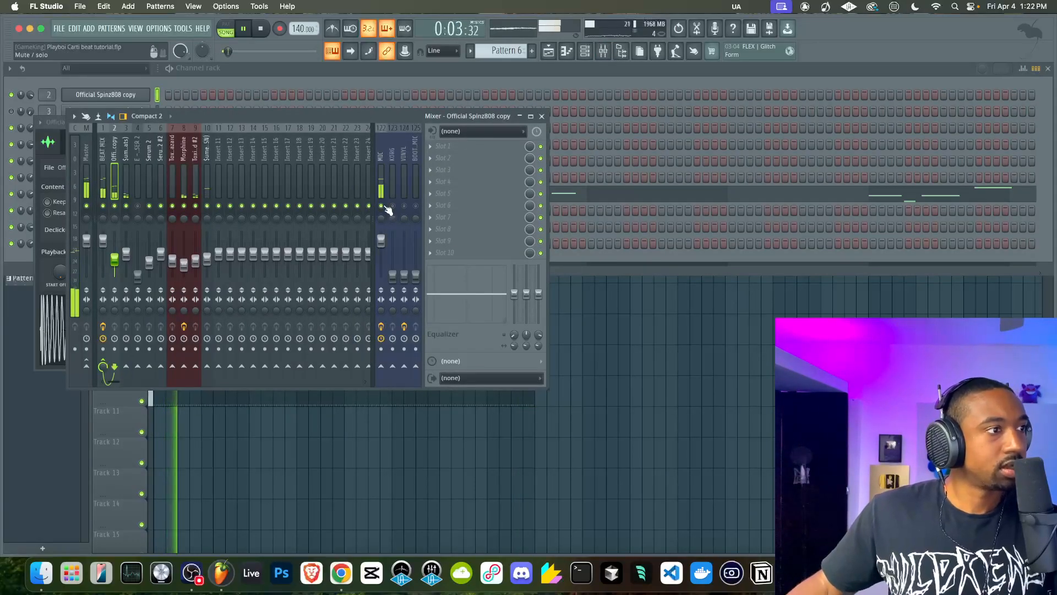
left_click(542, 117)
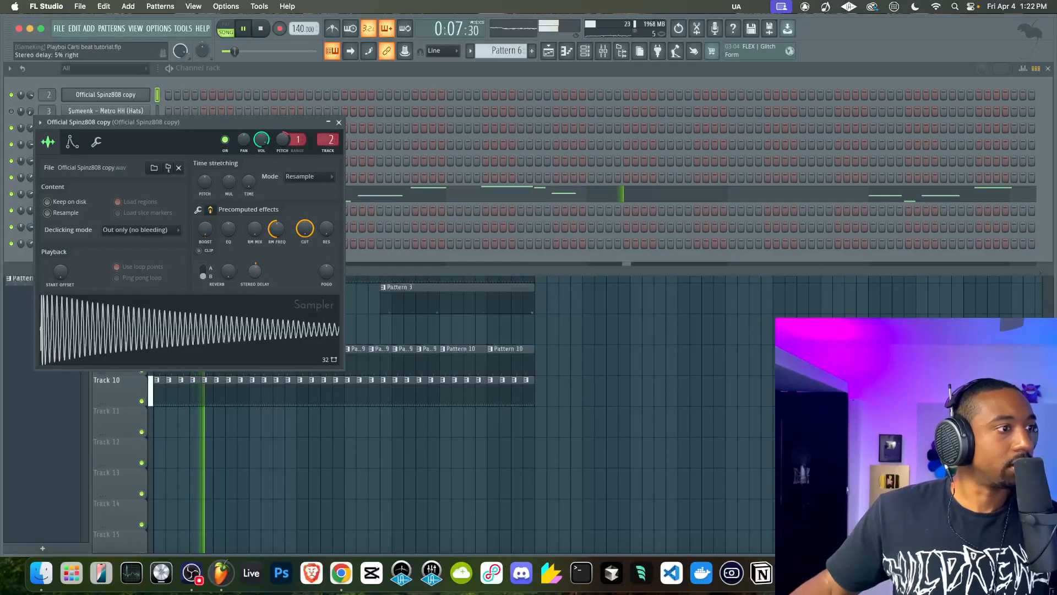
scroll(250, 274, "up", 3)
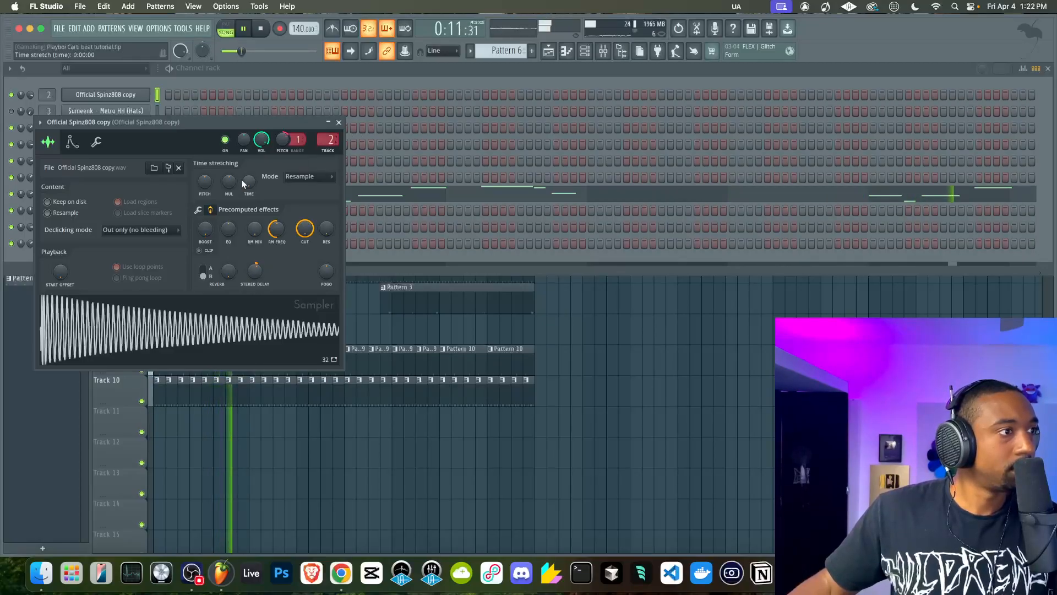
left_click(198, 210)
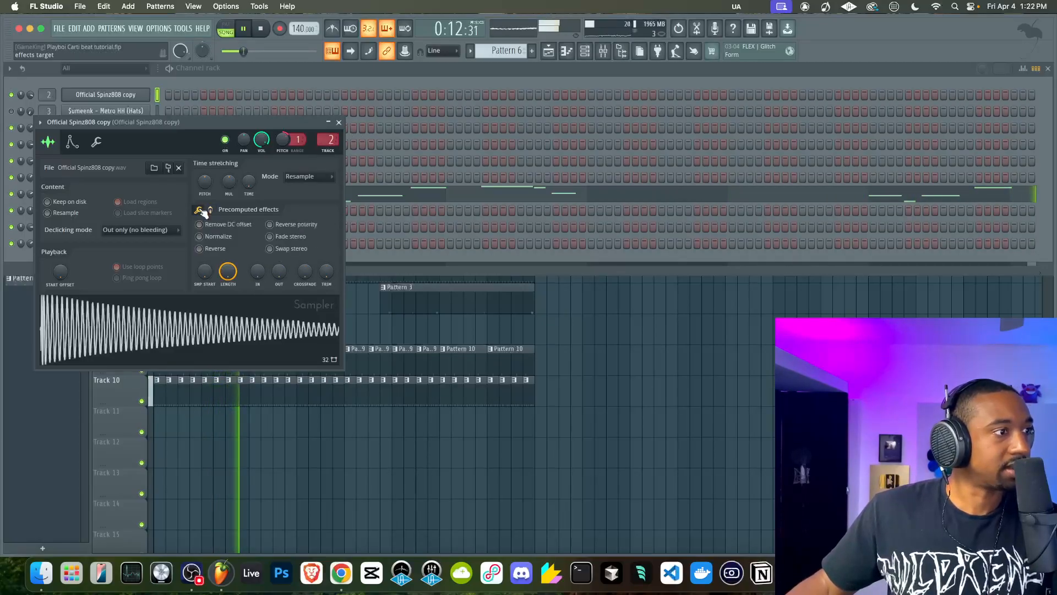
left_click(339, 121)
Toggle the MIC track's mute in the mixer and pull its fader all the way down
left_click(618, 349)
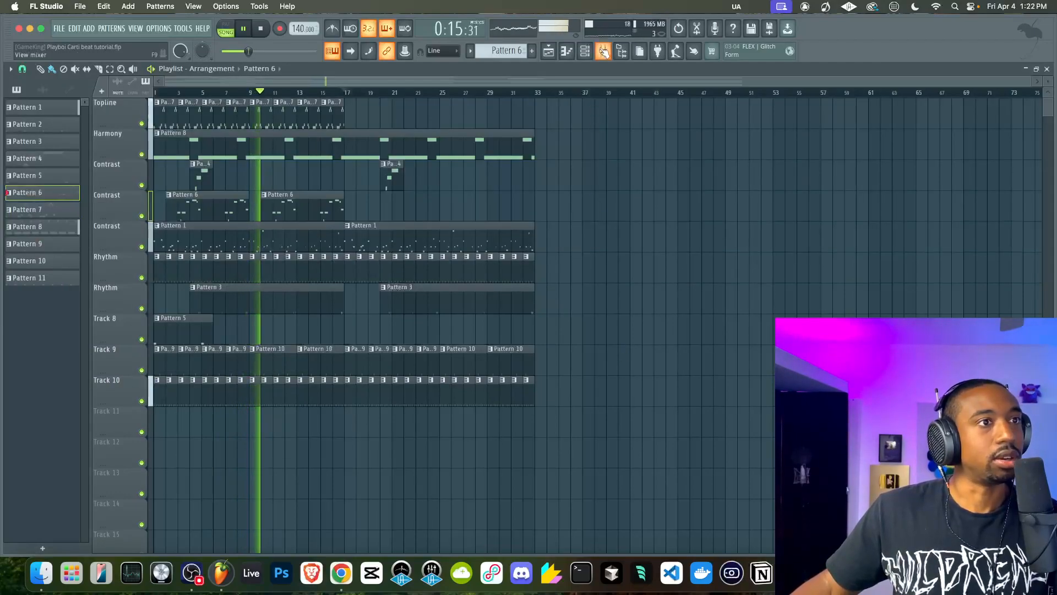
key("F9")
left_click(381, 207)
right_click(648, 271)
scroll(649, 270, "right", 3)
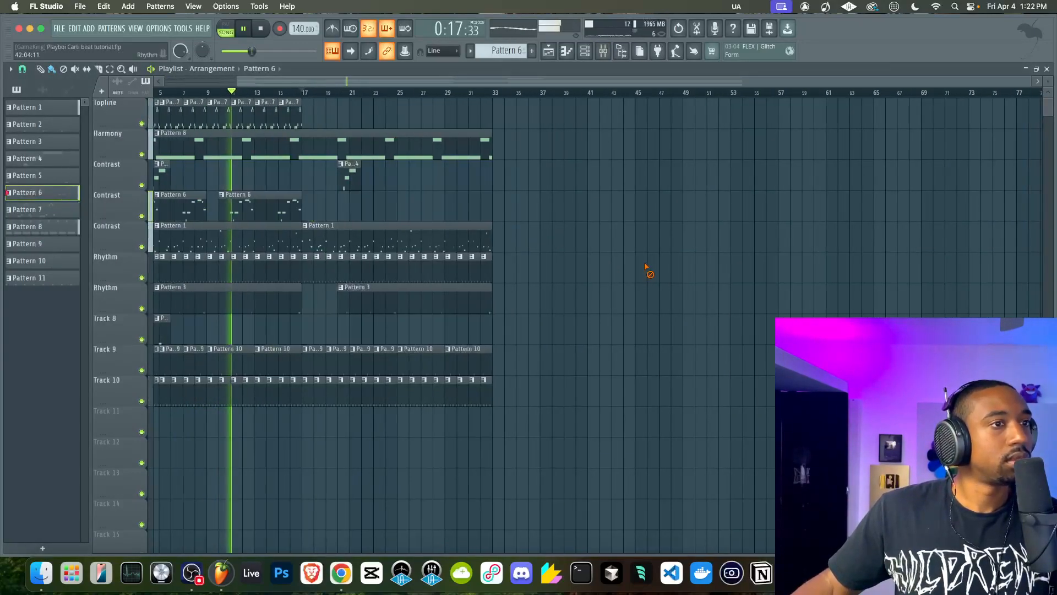
left_click(603, 51)
scroll(623, 191, "left", 3)
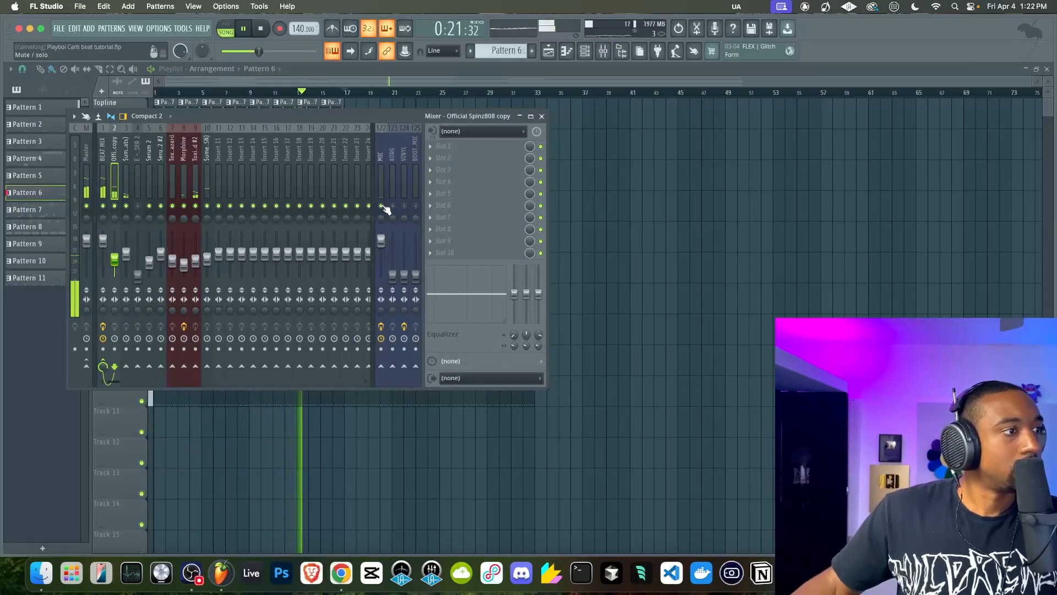
right_click(603, 264)
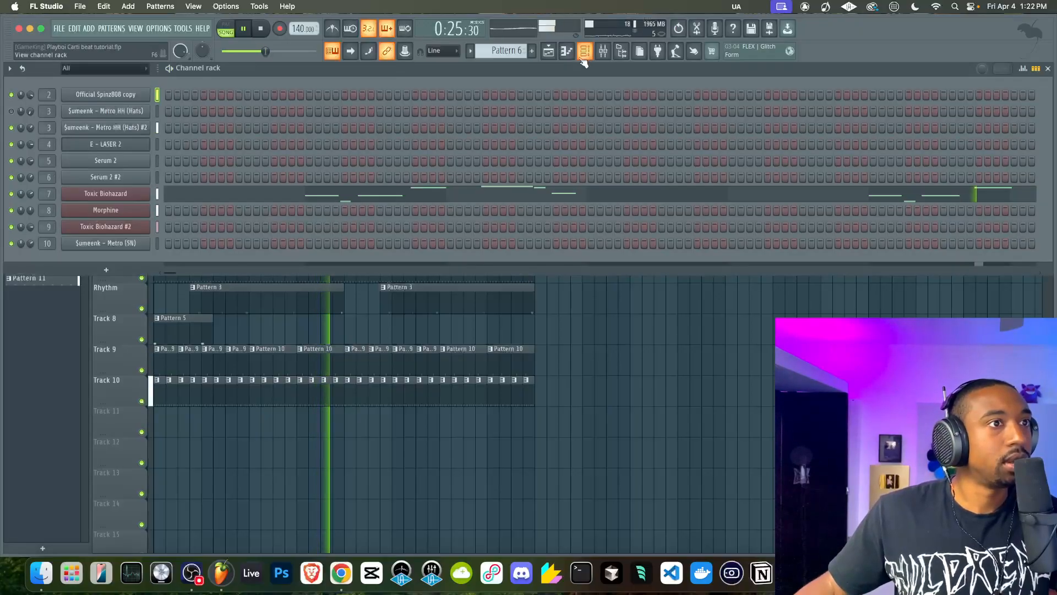
left_click(585, 50)
left_click(604, 50)
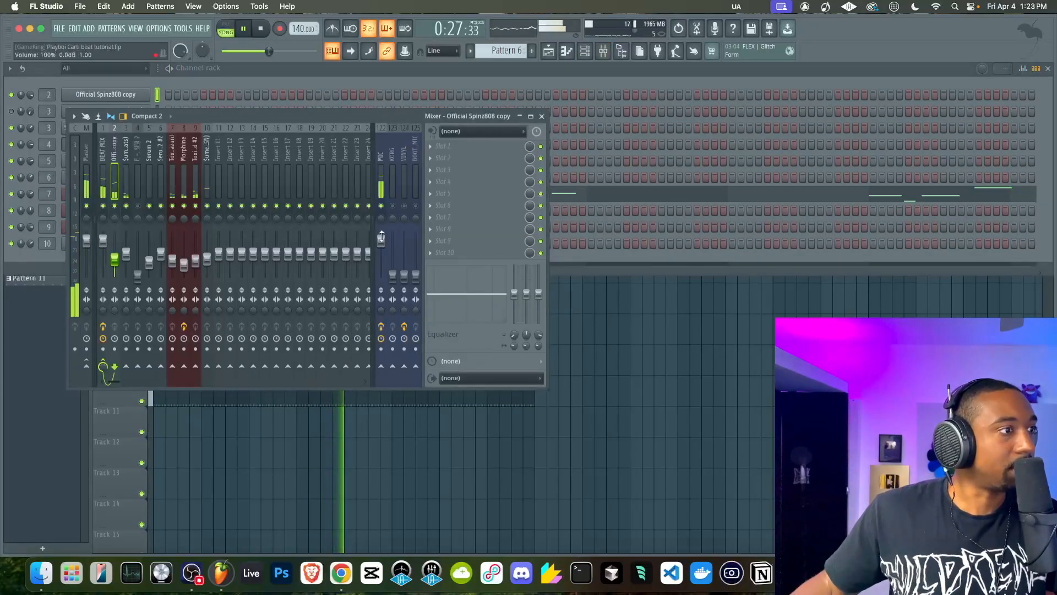
left_click_drag(381, 241, 349, 567)
right_click(910, 513)
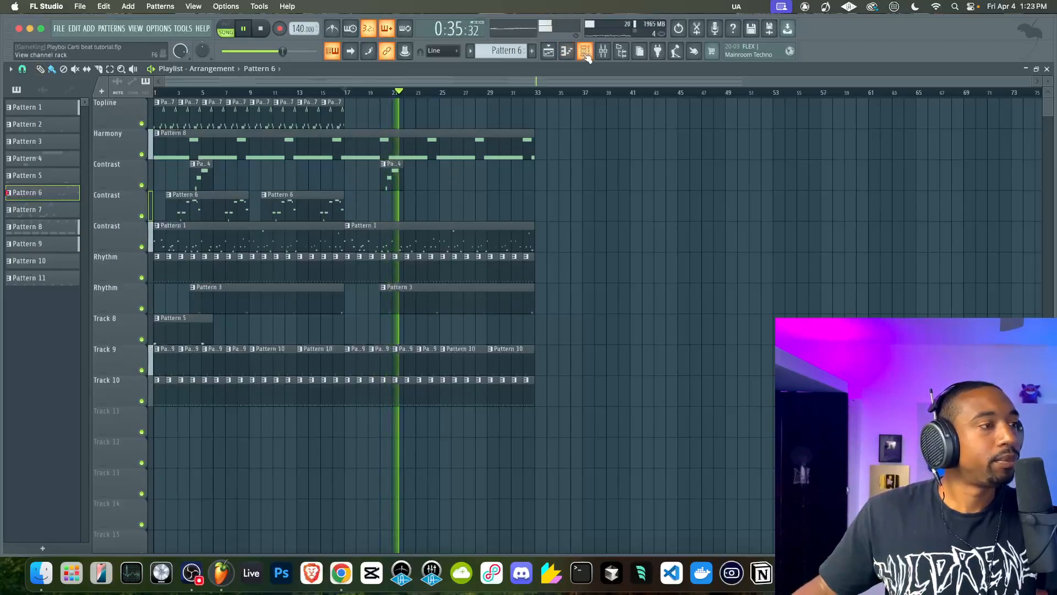
Duplicate the Contrast Pattern 1, rhythm and percussion clips of bars 17 to 32 to bar 33, and delete the second Pattern 4 clip
left_click_drag(517, 406, 355, 230)
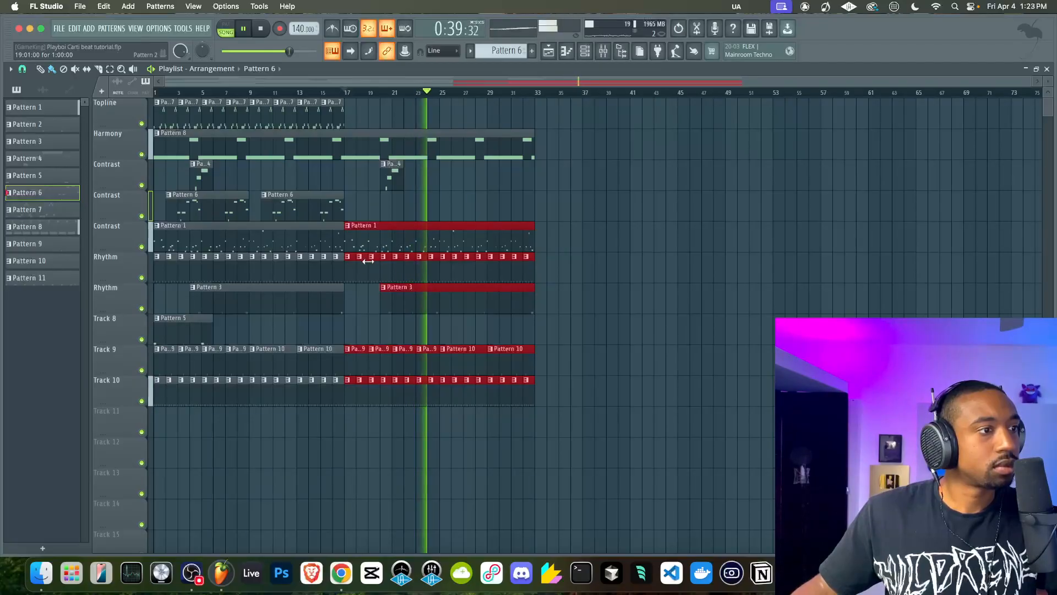
left_click_drag(347, 267, 534, 264)
left_click_drag(420, 208, 393, 174)
key("Delete")
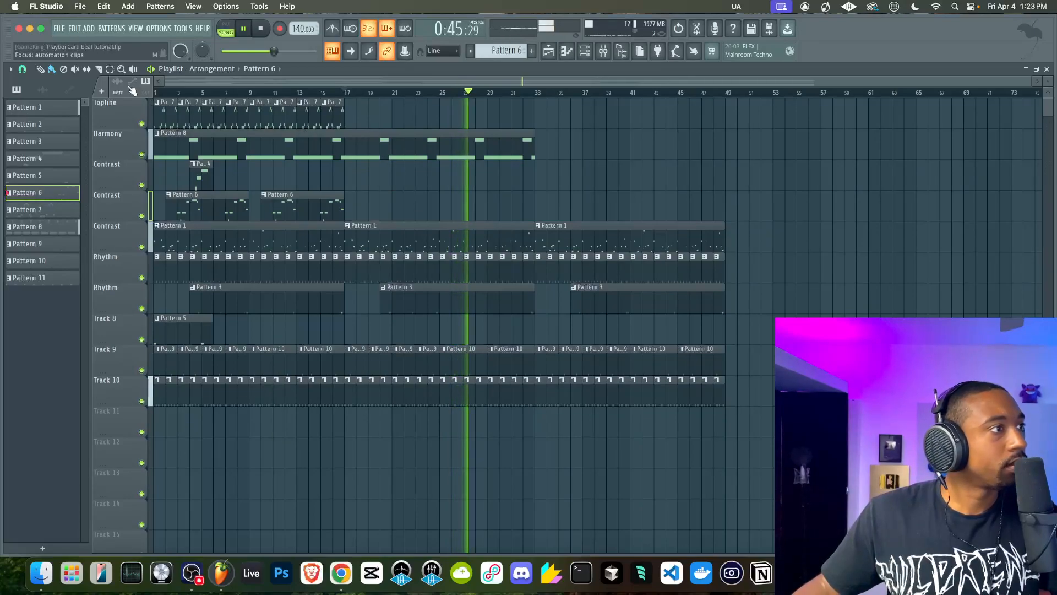
Place another Pattern 8 clip at bar 33 on the Harmony track and trim its end to bar 49
left_click(98, 69)
left_click(41, 70)
left_click(213, 144)
left_click(542, 149)
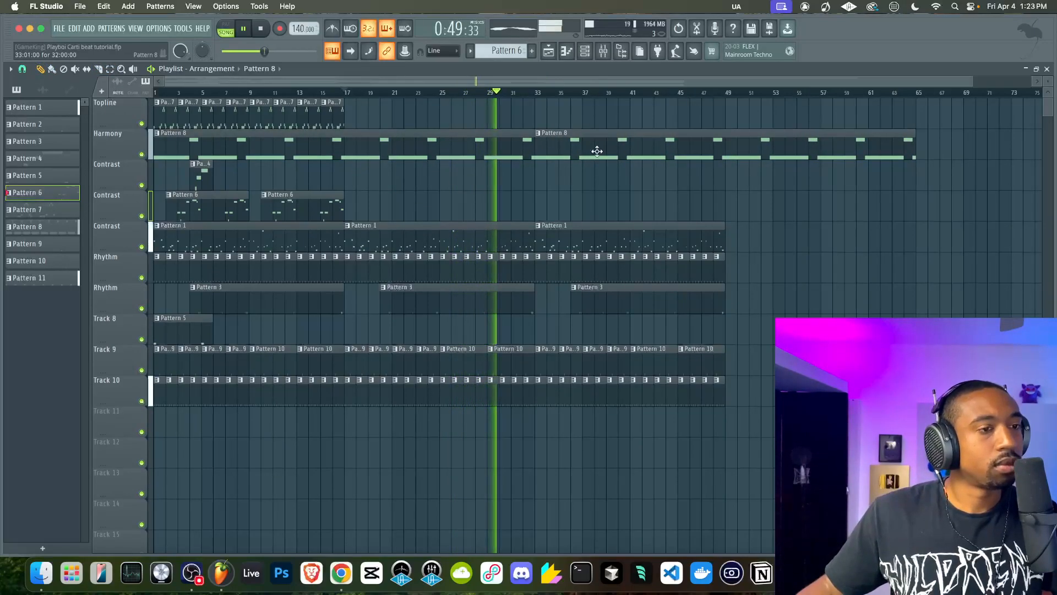
left_click_drag(914, 150, 716, 151)
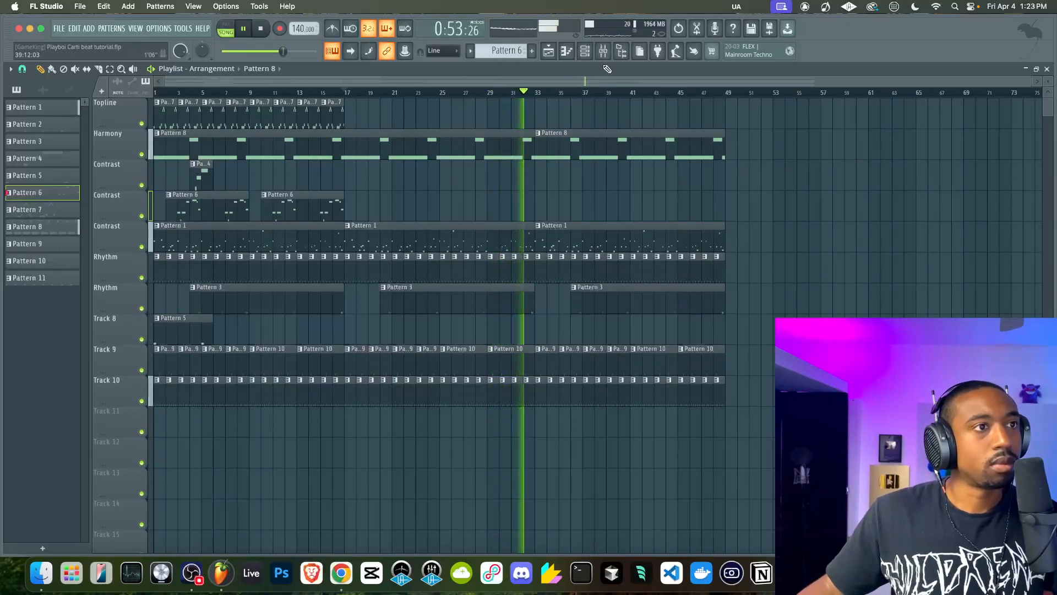
Center the Official Spinz808 copy sample's stereo delay and close its channel settings
left_click(585, 51)
left_click(126, 95)
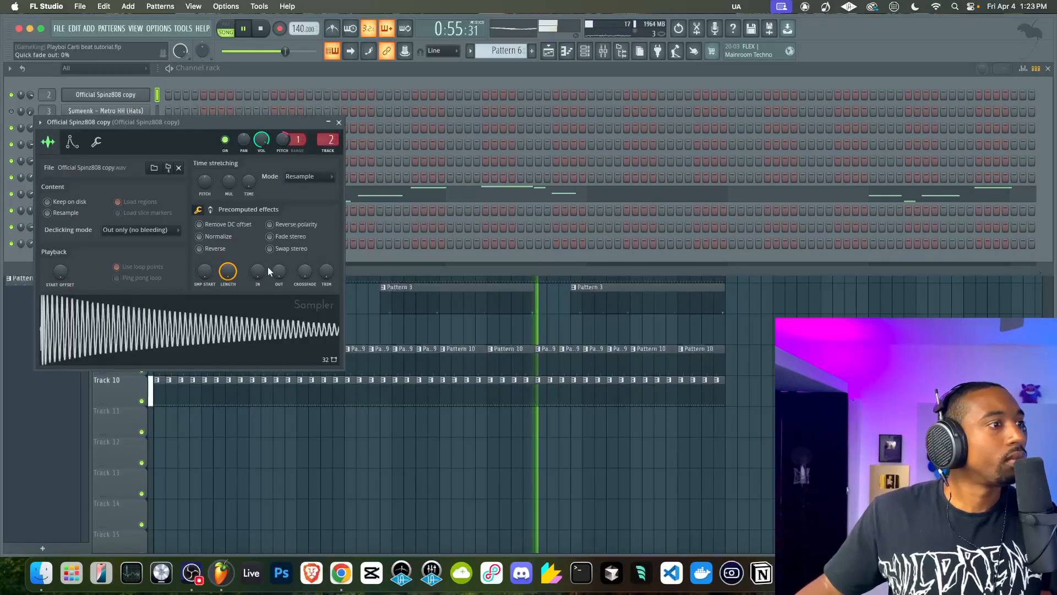
left_click(236, 237)
scroll(235, 237, "down", 3)
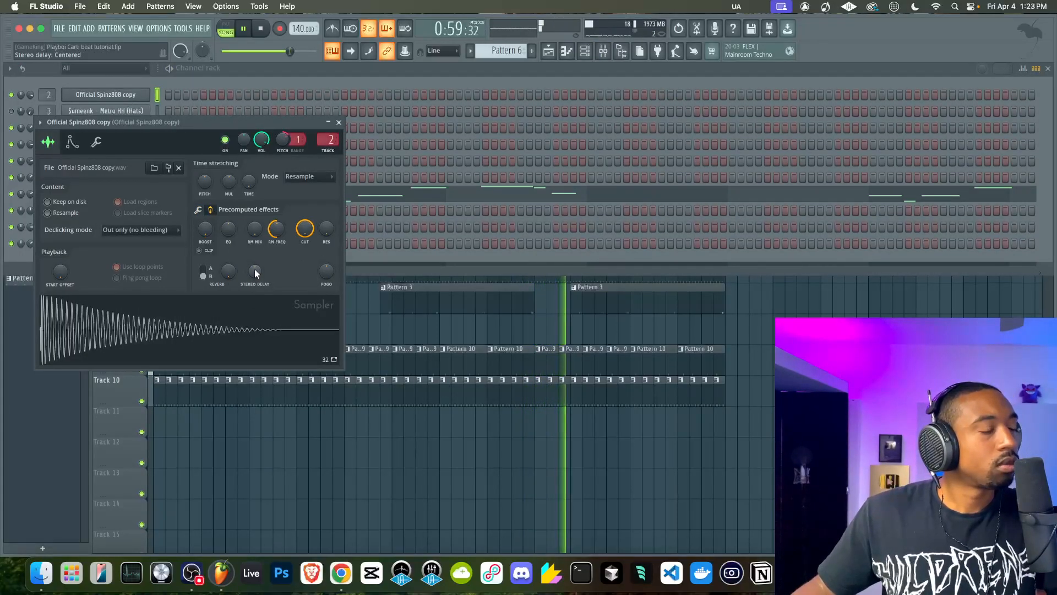
left_click(338, 122)
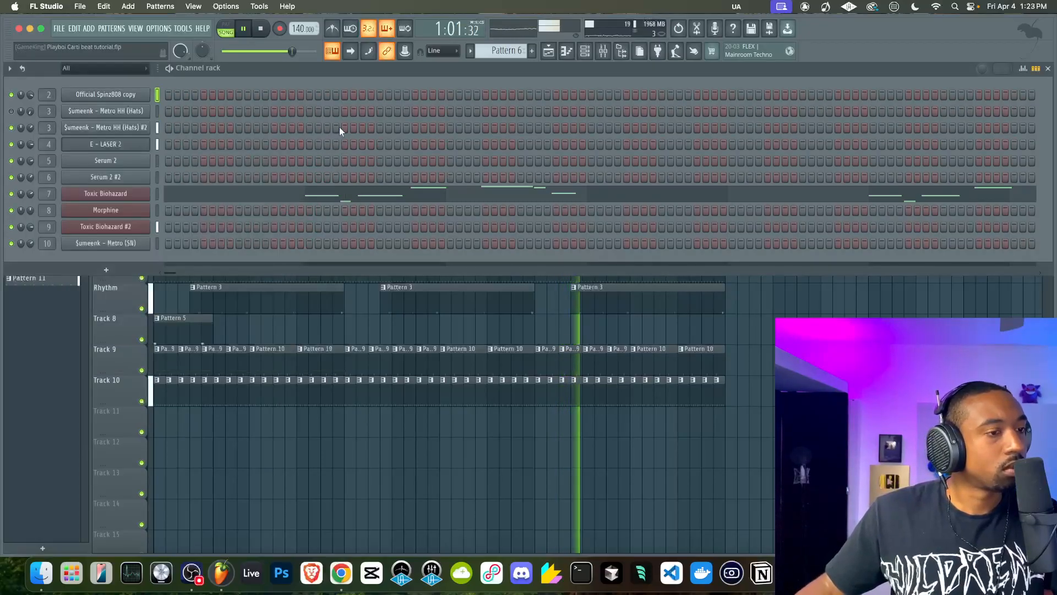
Raise the MIC mixer fader to 100%, pull it fully down again and leave the mixer
left_click(604, 51)
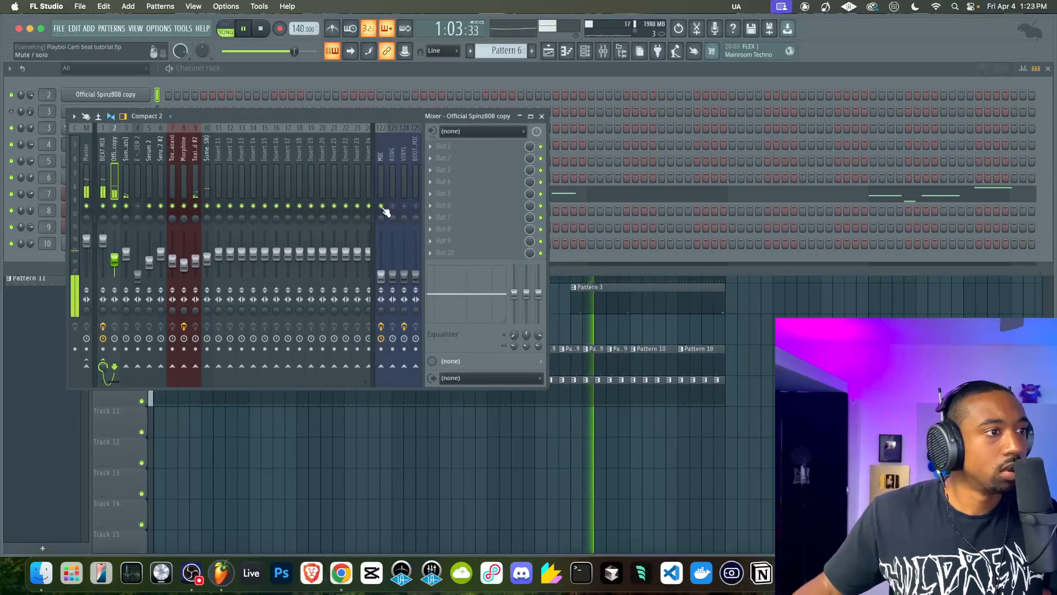
left_click(378, 273, "alt")
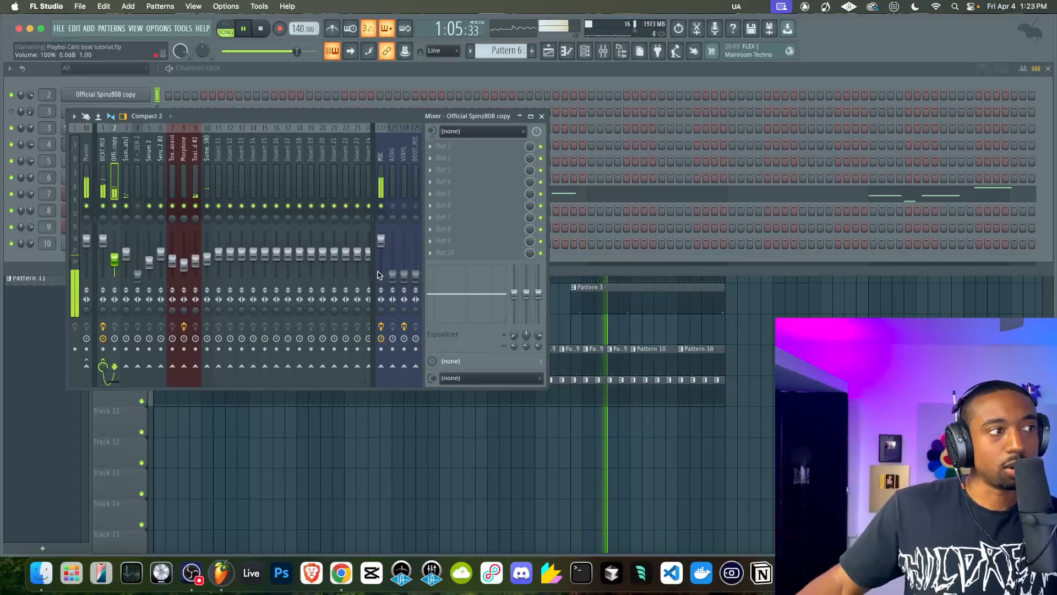
left_click_drag(381, 241, 380, 277)
right_click(415, 376)
left_click(359, 444)
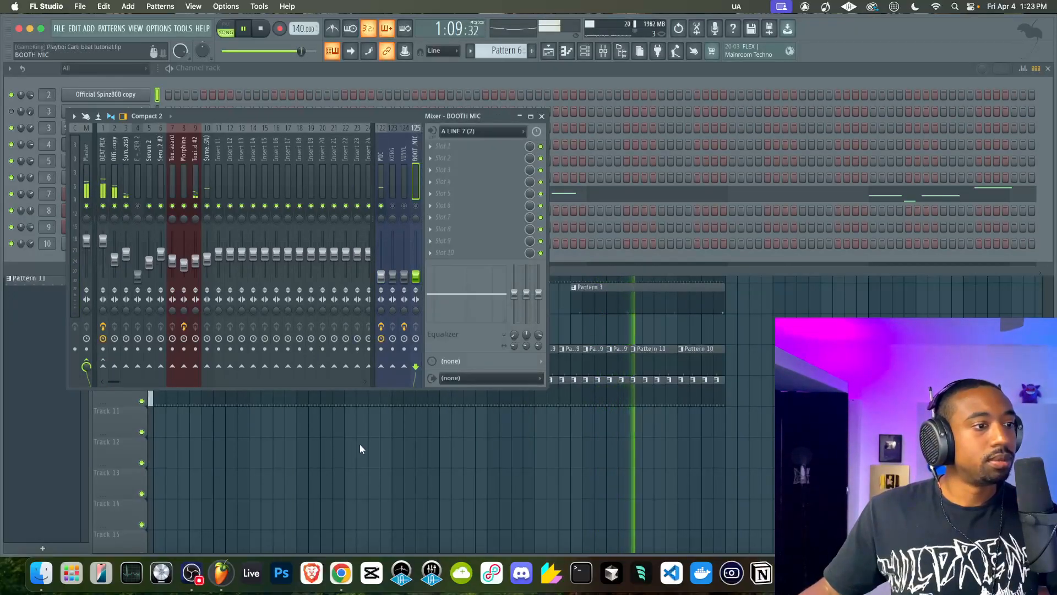
left_click(360, 445)
Play the song from about bar 13, create a new pattern and add the Busy Works Beats - Hypnos instrument
left_click(303, 94)
left_click(585, 50)
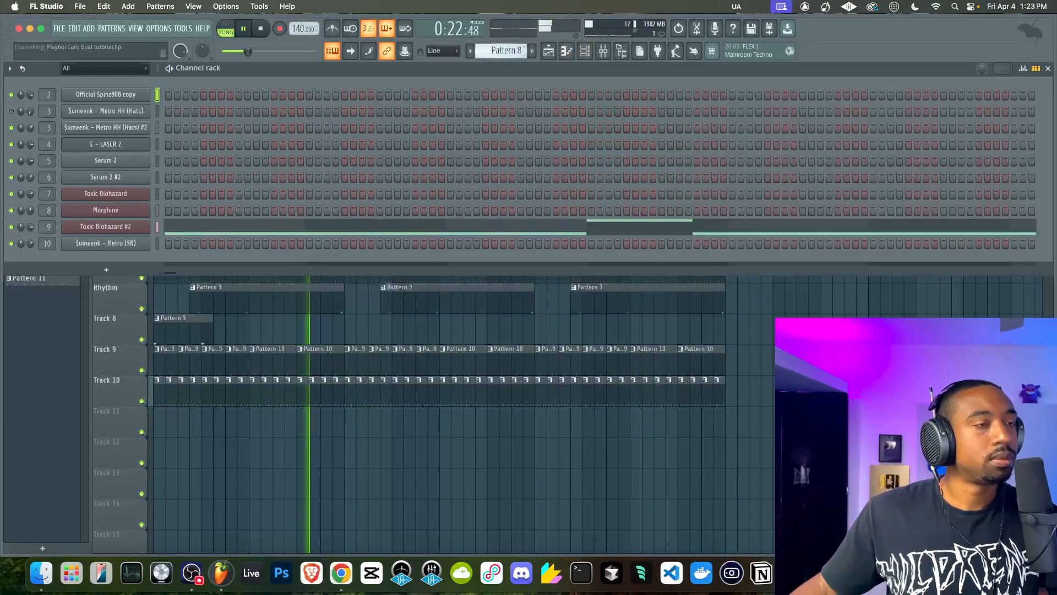
key("F4")
left_click(106, 269)
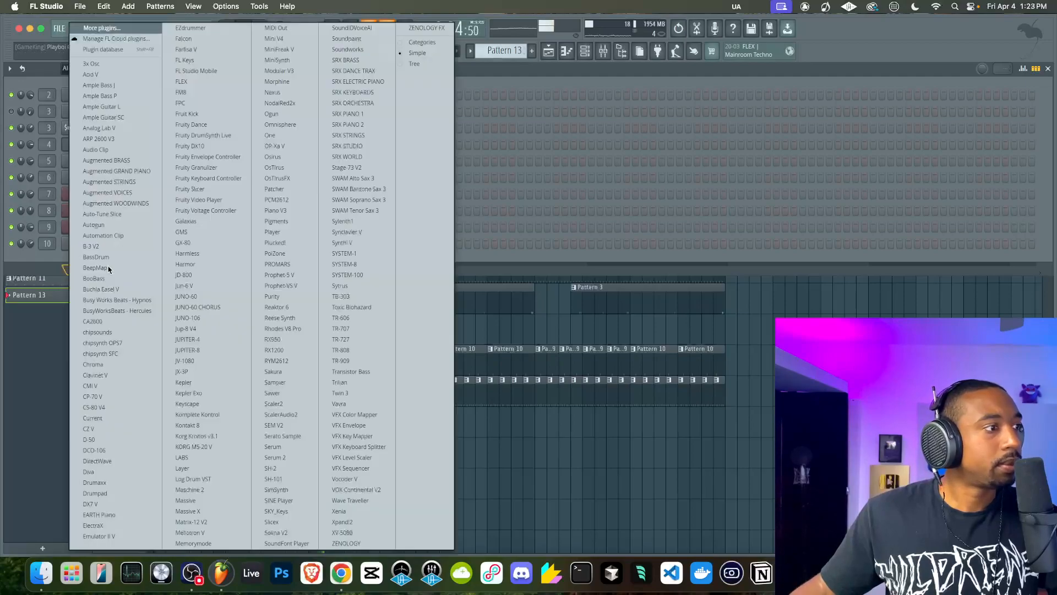
left_click(117, 300)
Audition the Core Library Synth presets in Hypnos from the first one to Take Care, choose Wonderland and close the plugin
left_click(95, 125)
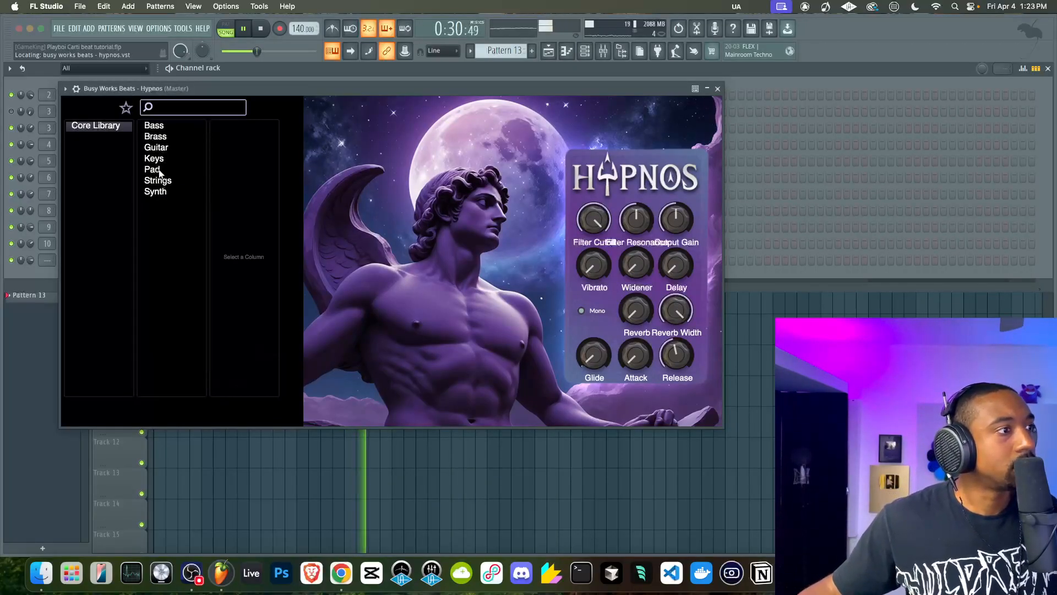
left_click(155, 191)
left_click(256, 128)
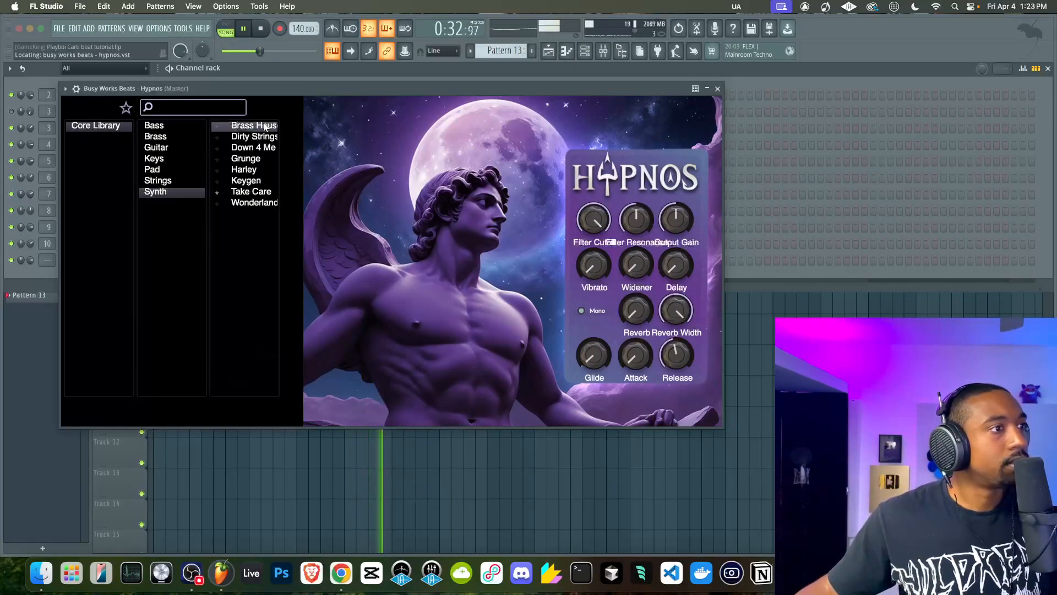
left_click(241, 138)
left_click(247, 148)
left_click(250, 159)
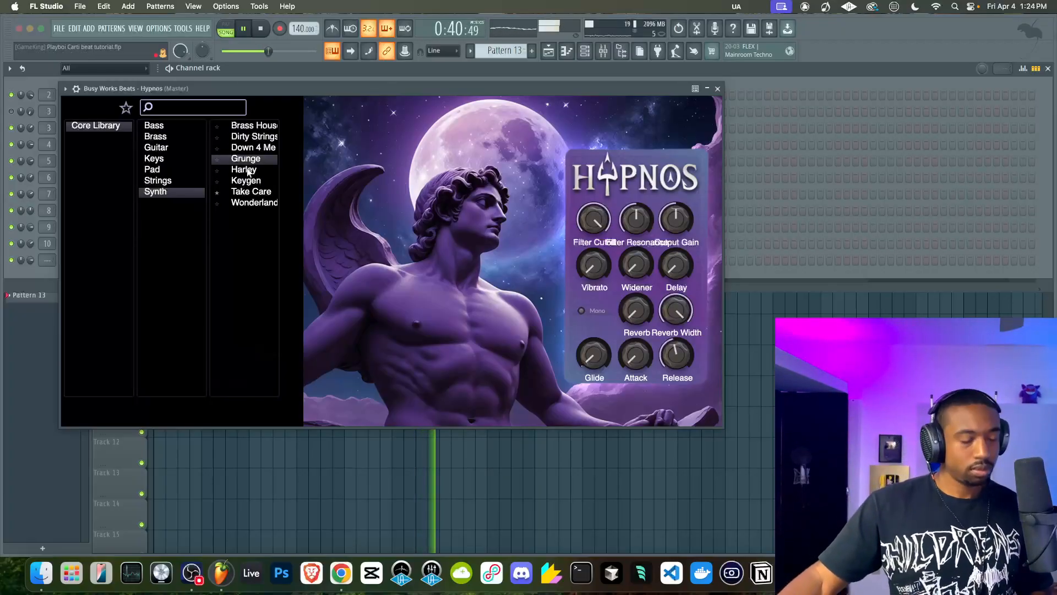
left_click(249, 171)
left_click(248, 182)
left_click(249, 192)
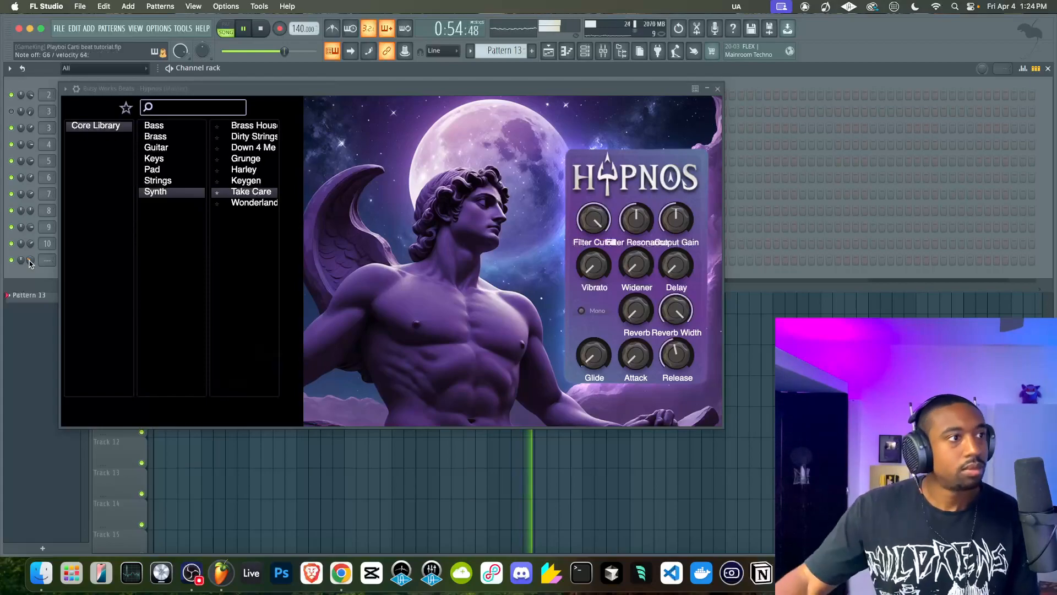
left_click(259, 203)
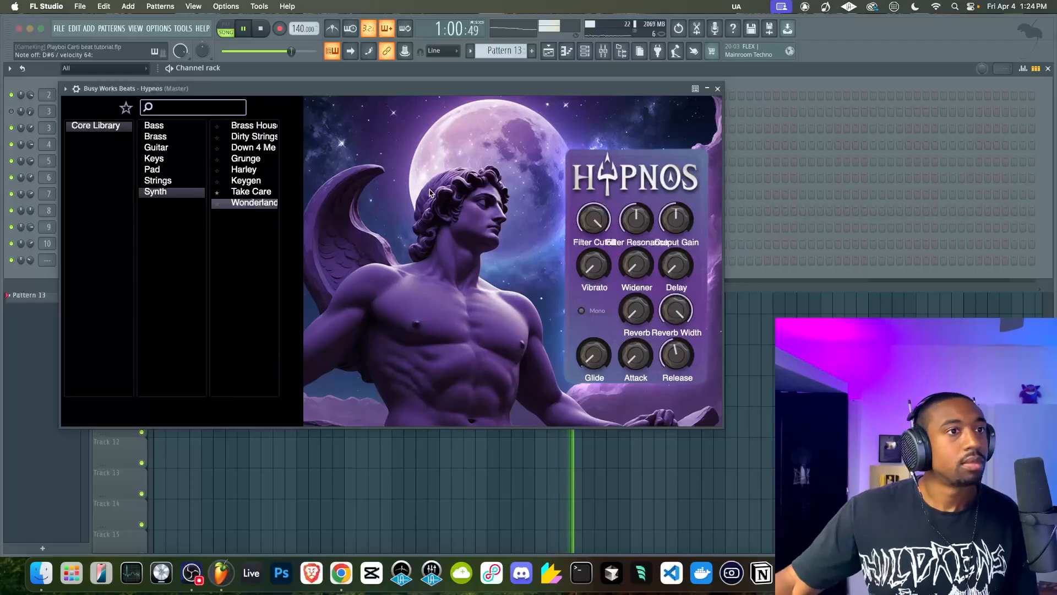
left_click(717, 89)
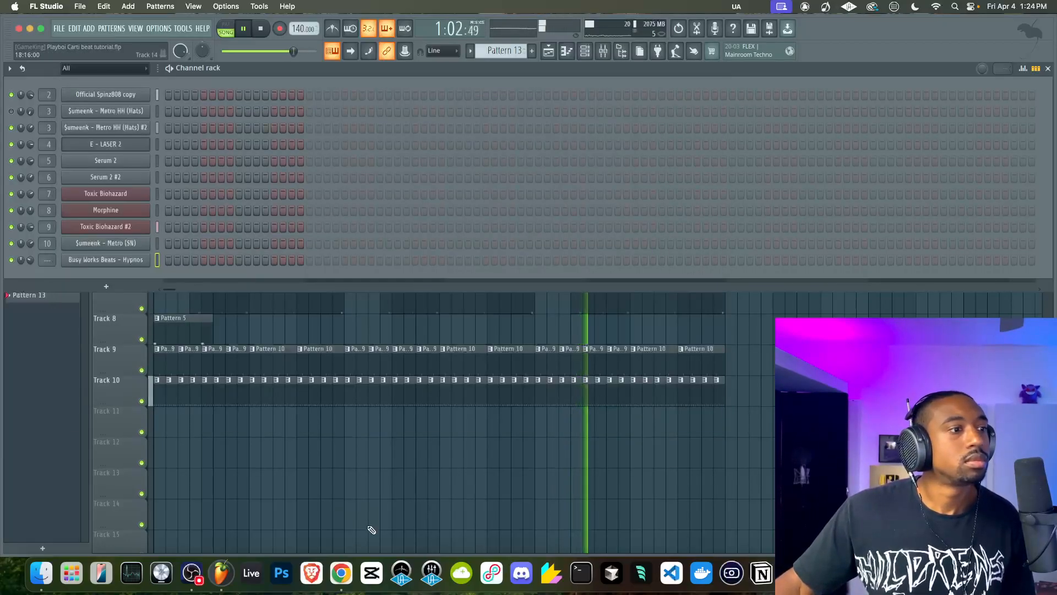
Return to the playlist, move playback to just before bar 13 and enable recording for the Hypnos part
key("F6")
left_click(294, 92)
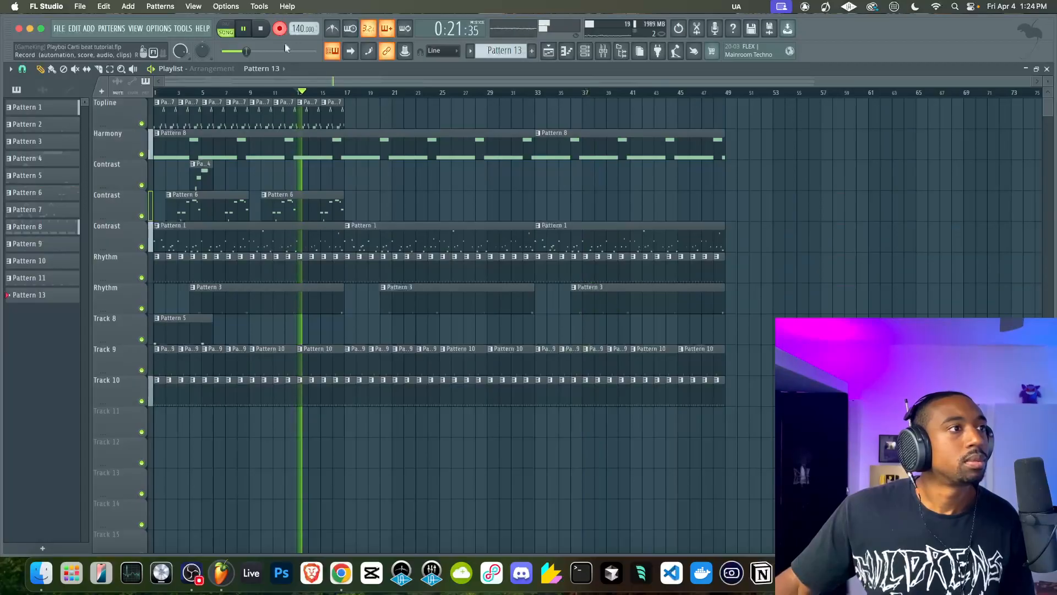
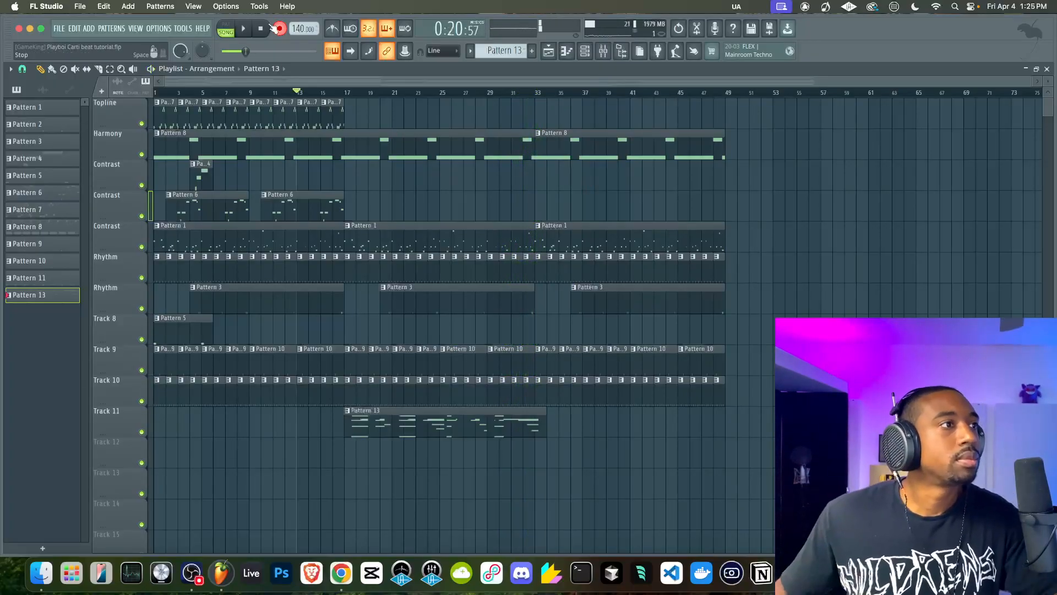
Stop recording the Hypnos part, then play the song from about bar 13 while checking the mixer
key("space")
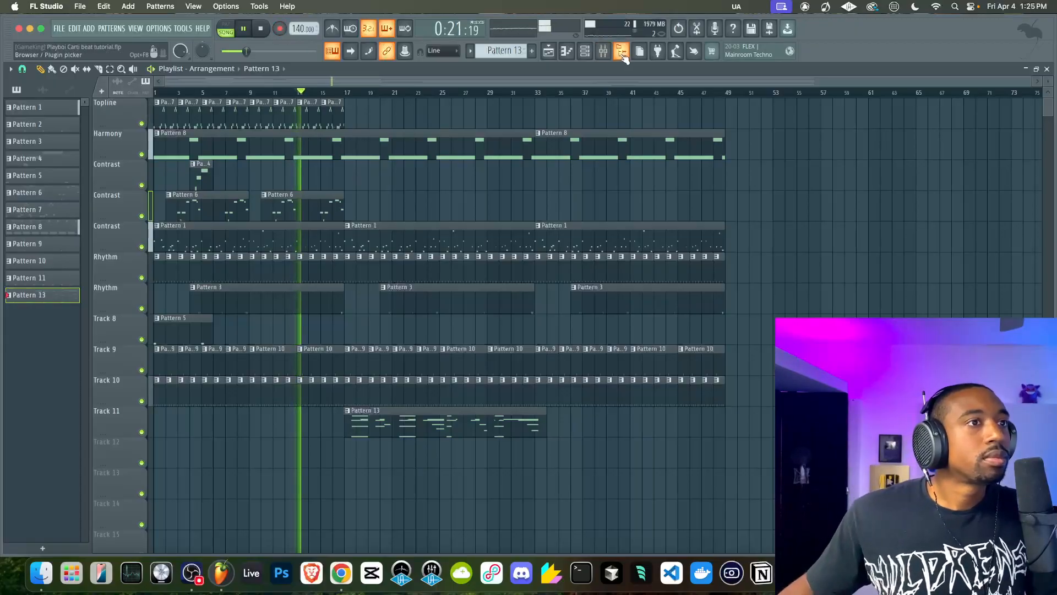
key("F9")
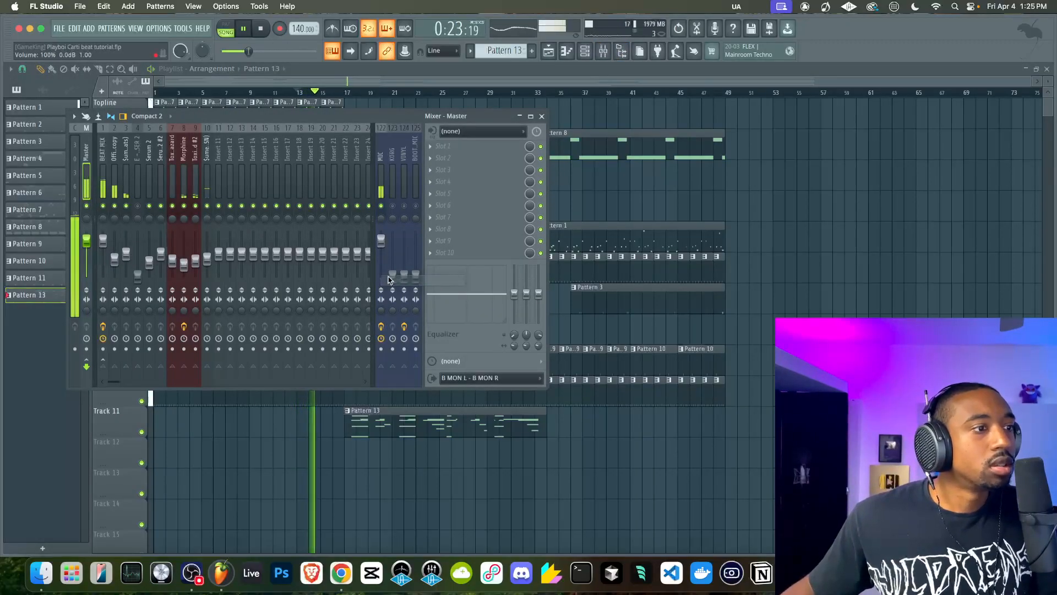
key("F9")
key("space")
Insert an empty playlist track above Harmony and move the Pattern 13 clip onto it, starting at bar 17
left_click_drag(404, 424, 407, 188)
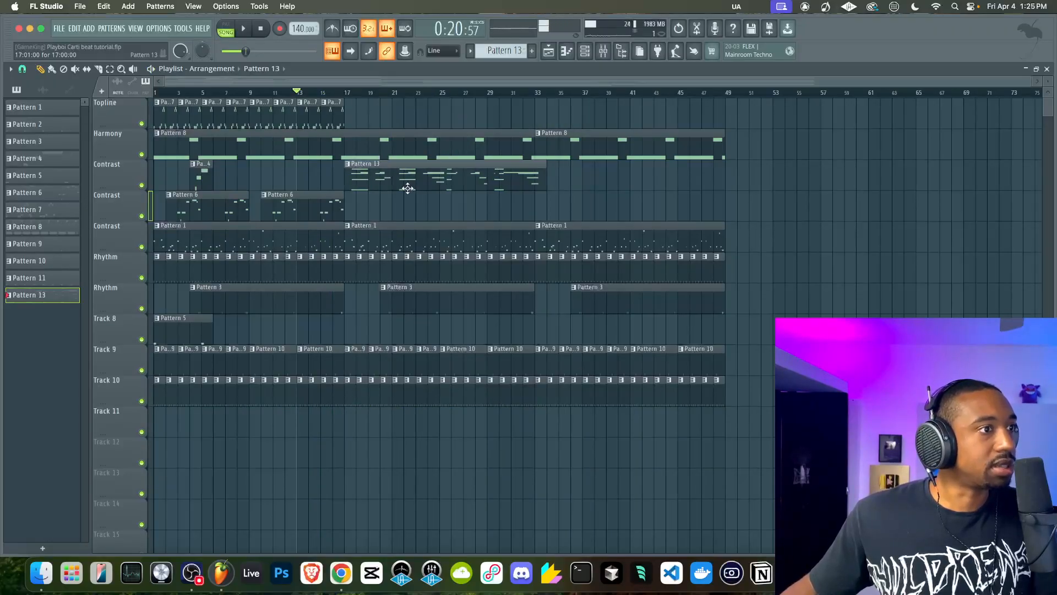
right_click(134, 151)
left_click(155, 381)
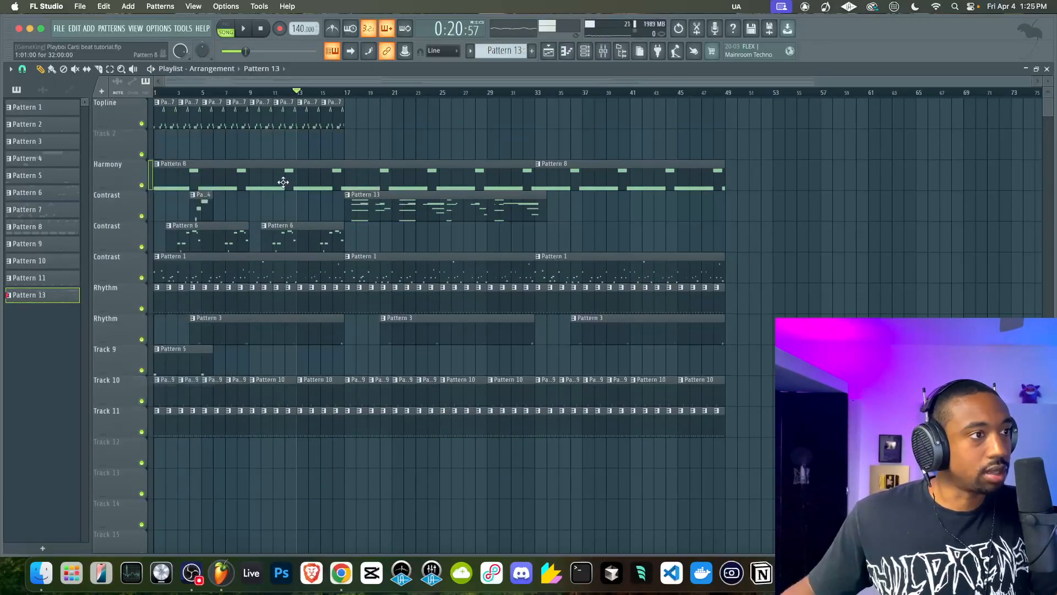
left_click_drag(350, 202, 351, 138)
Start playback, route the Busy Works Beats - Hypnos channel to mixer track 11 and save the project
key("space")
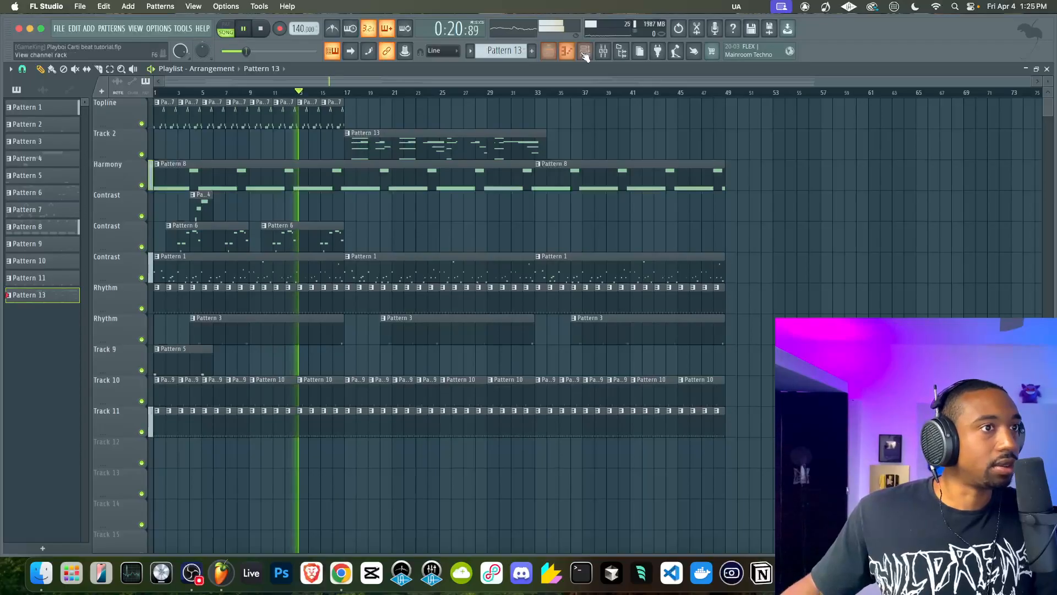
key("F6")
key("super+l")
key("super+s")
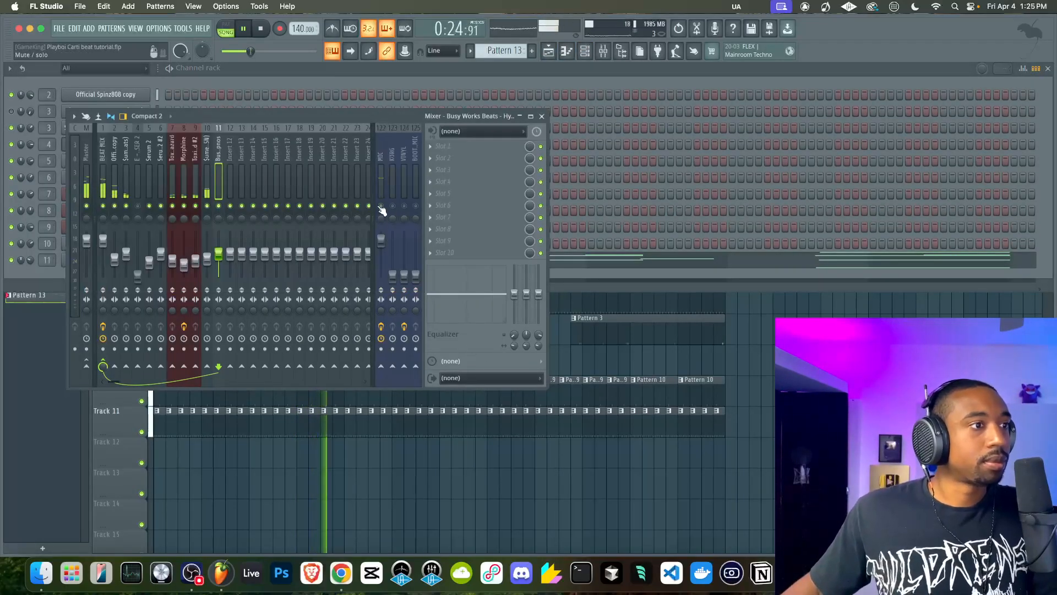
right_click(544, 486)
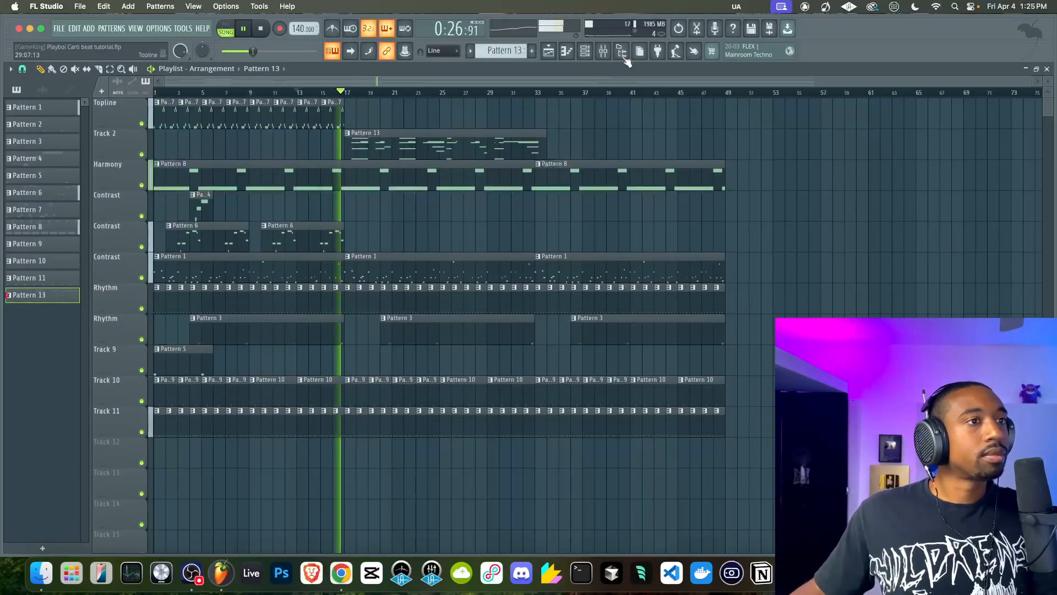
Lower the Hypnos channel volume to 28% and bring up its full recorded melody in the piano roll
left_click(584, 51)
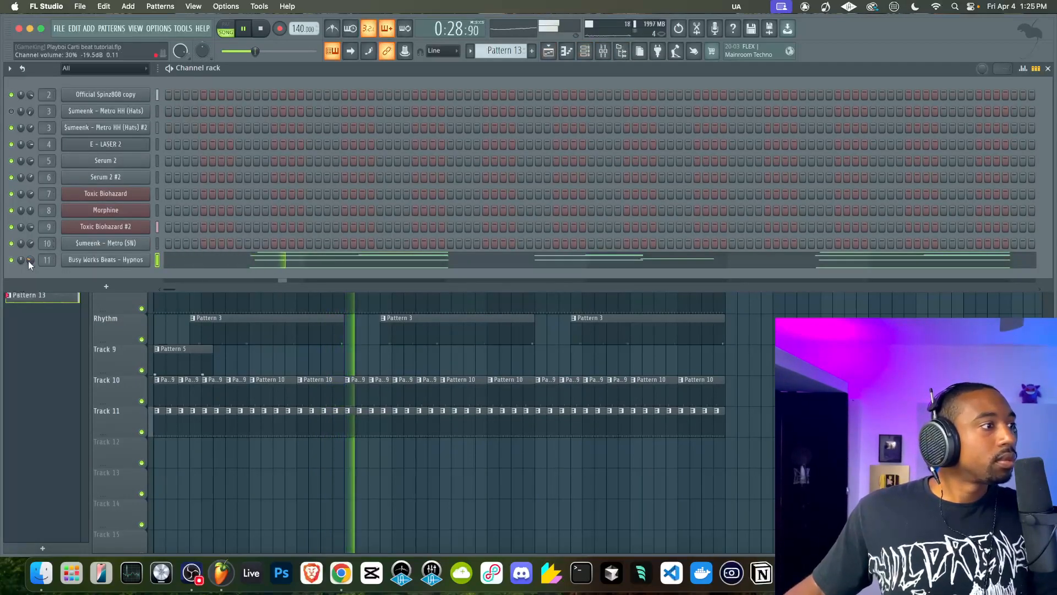
left_click(217, 262)
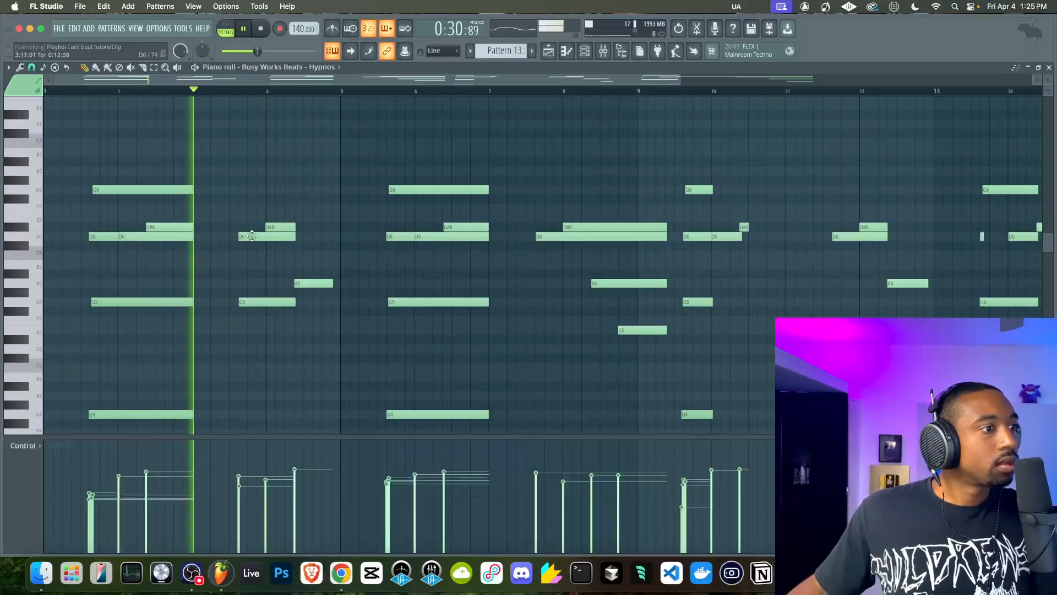
scroll(323, 295, "down", 3)
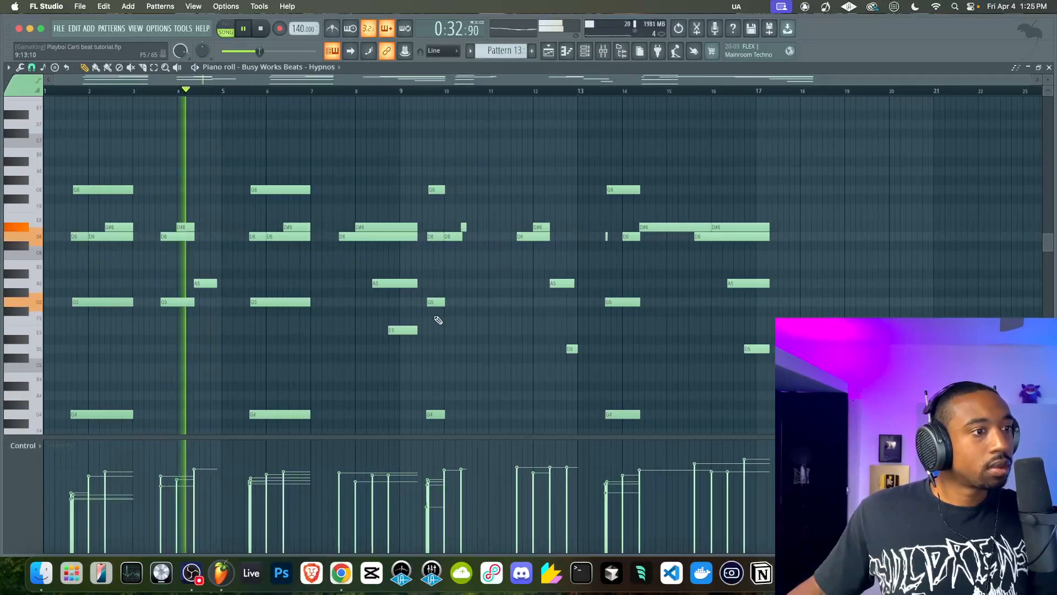
scroll(472, 314, "down", 2)
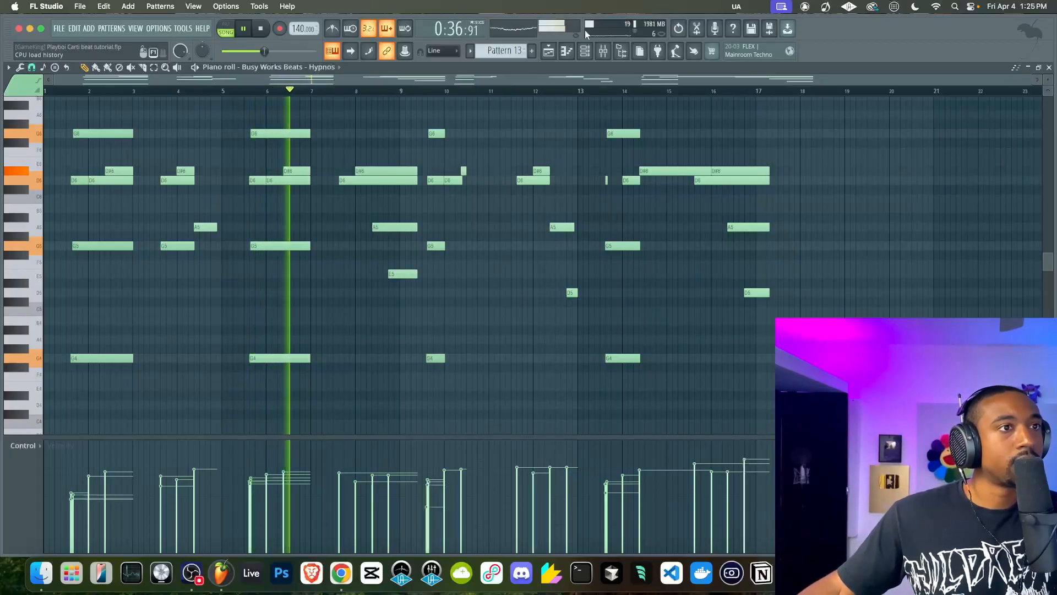
left_click(586, 51)
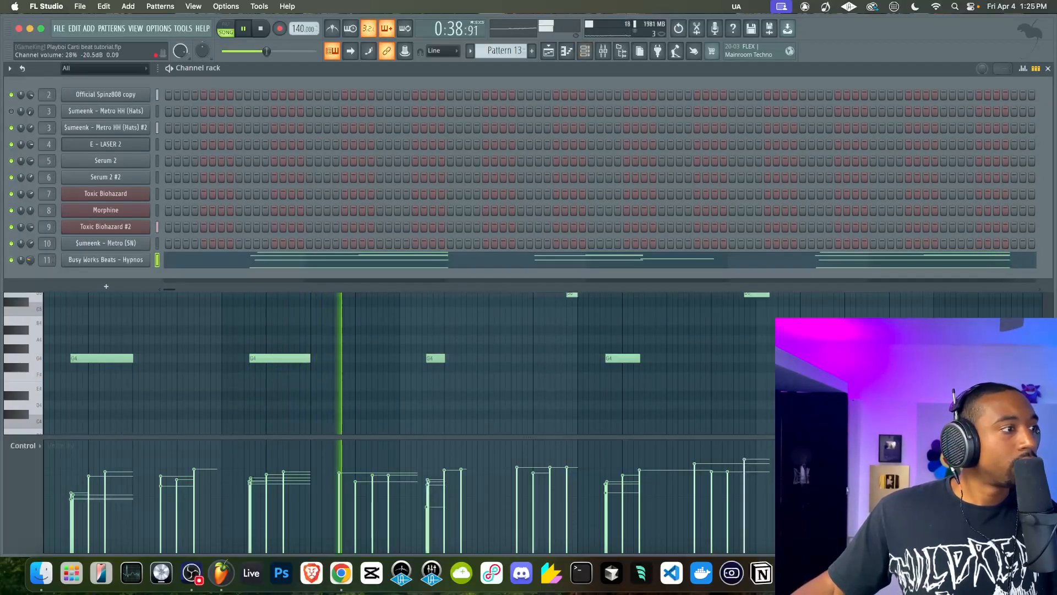
right_click(142, 356)
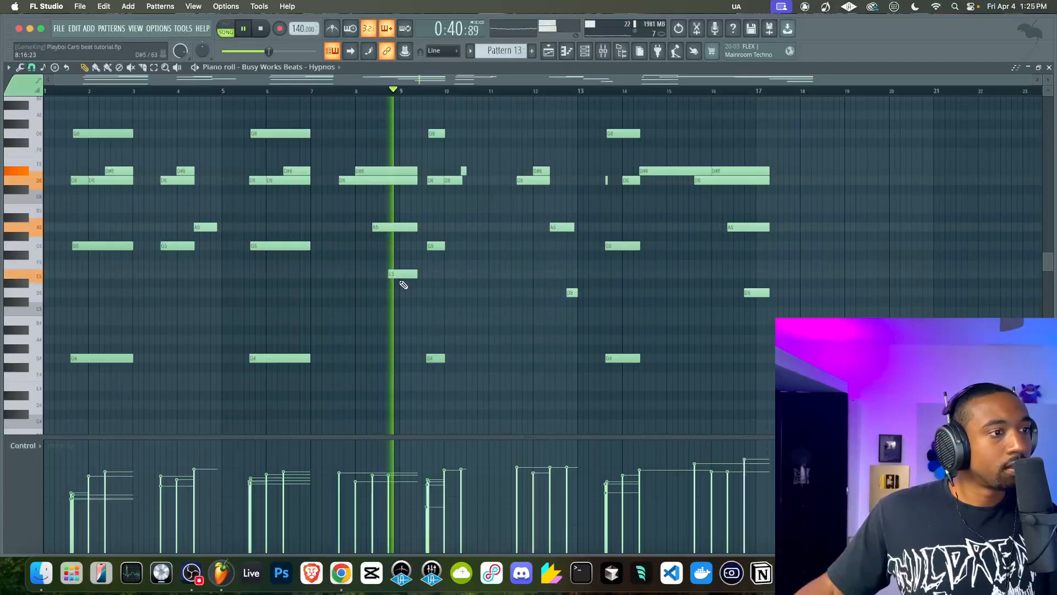
Lower the note just before bar 9 in the Hypnos melody to D5 and restart playback
key("space")
left_click_drag(395, 256, 395, 296)
key("space")
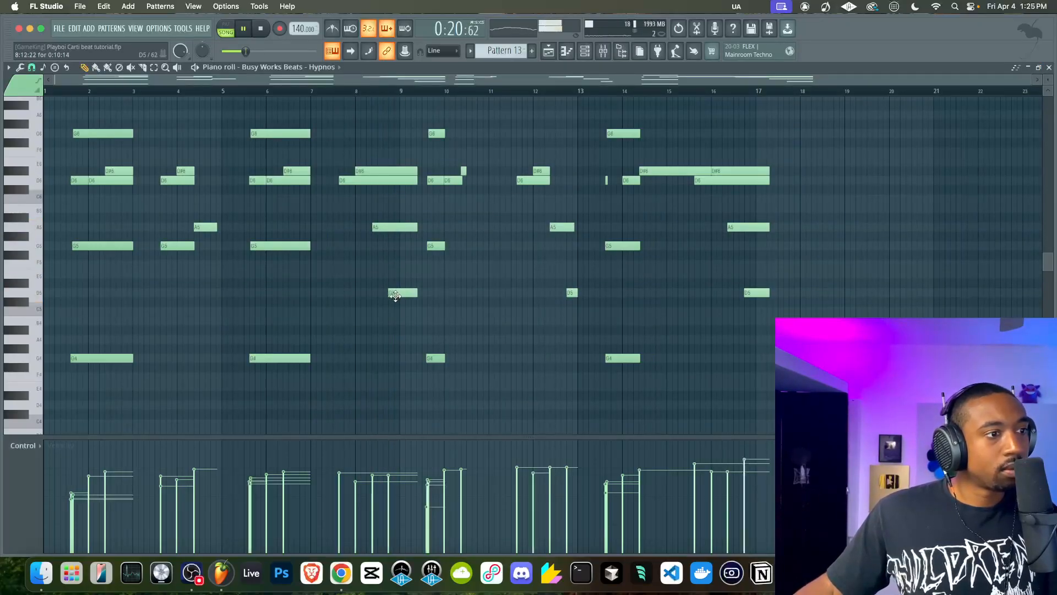
Move playback to bar 17 in the playlist and open the Toxic Biohazard #2 instrument
left_click(550, 51)
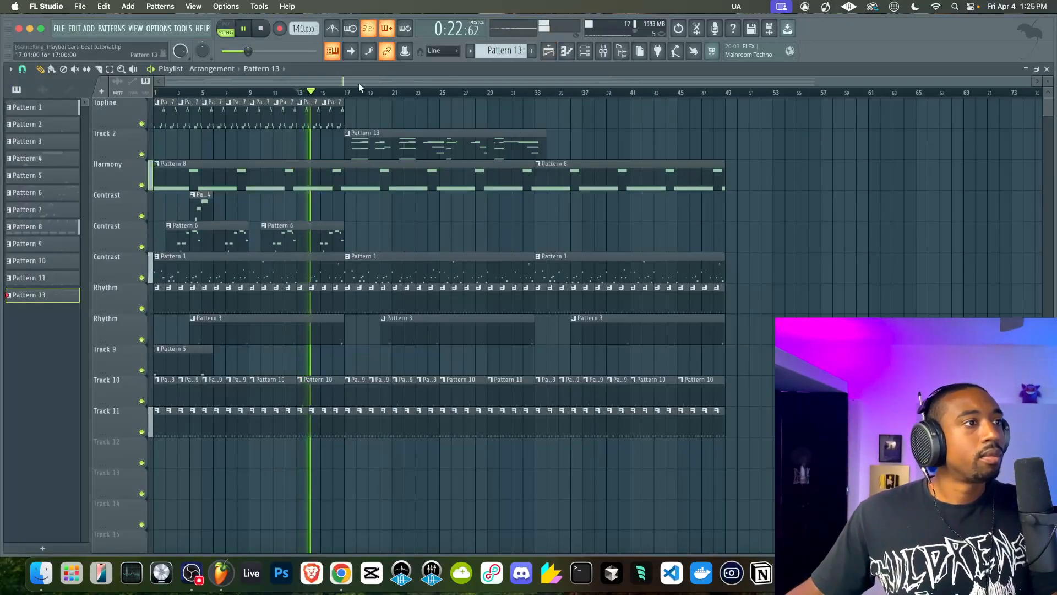
left_click(585, 51)
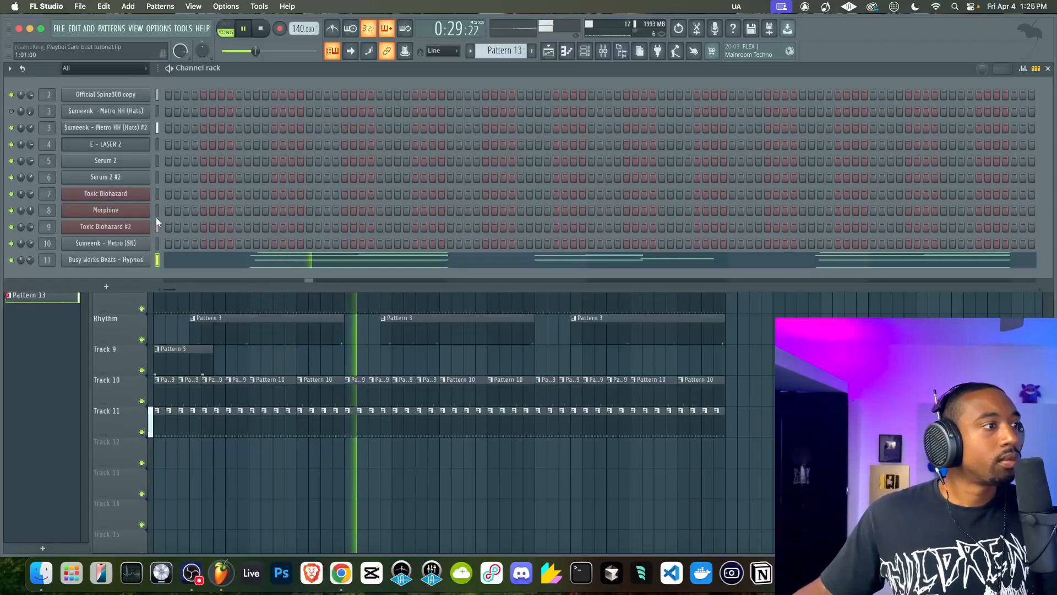
left_click(134, 230)
Audition the Toxic Biohazard #2 presets from HeavyOrganish through Lay it on Thick ToTc
left_click(320, 159)
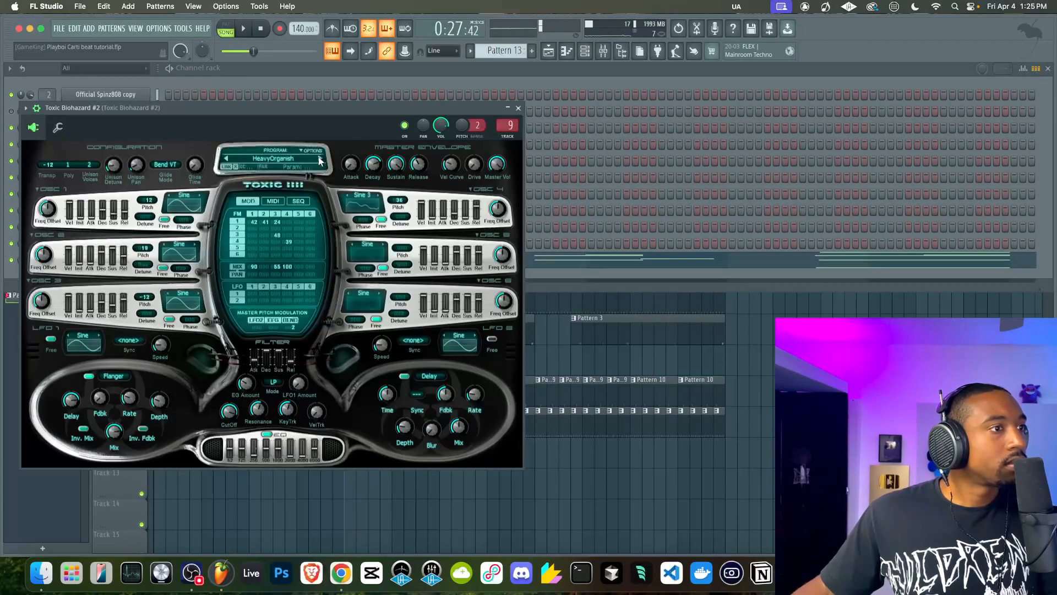
left_click(320, 159)
left_click(320, 159)
left_click(320, 159)
key("space")
left_click(320, 160)
left_click(320, 159)
left_click(320, 159)
key("space")
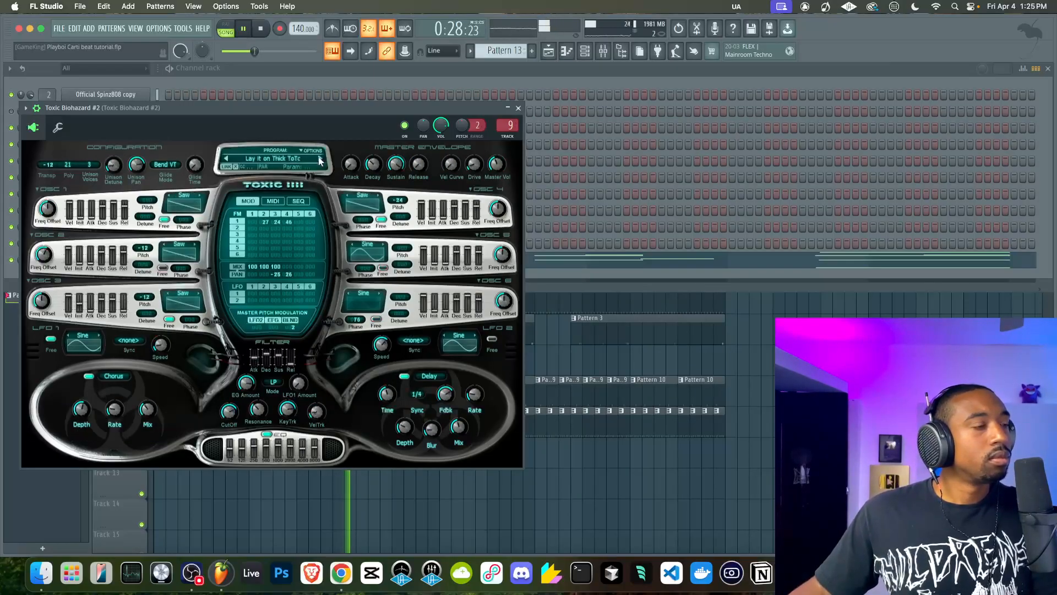
Load Analog from the Pads bank in Toxic Biohazard #2 and audition the presets that follow, up to BlackForest
left_click(289, 158)
left_click(175, 323)
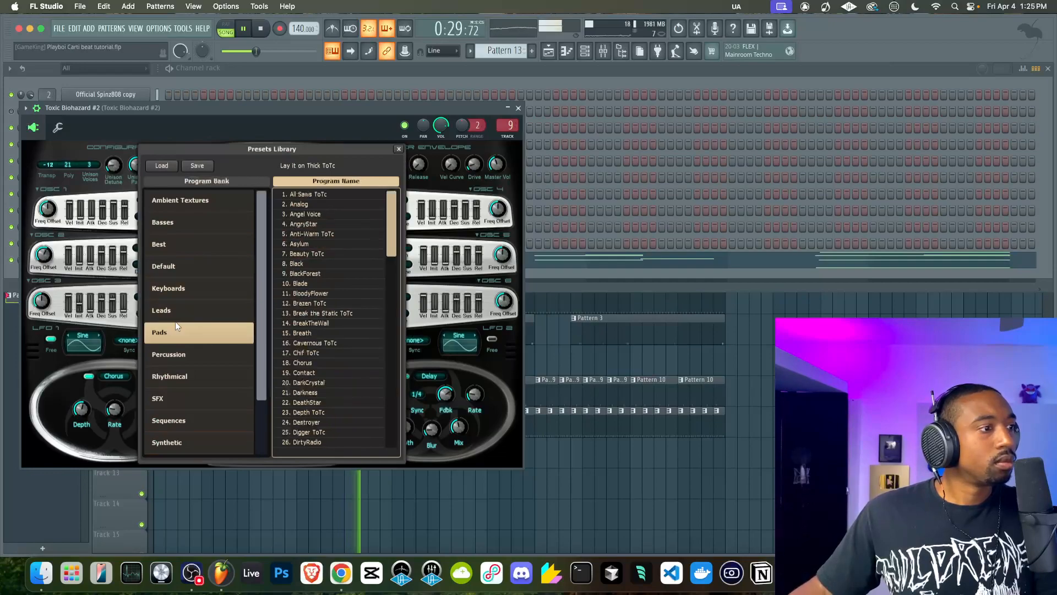
double_click(315, 203)
key("space")
left_click(320, 159)
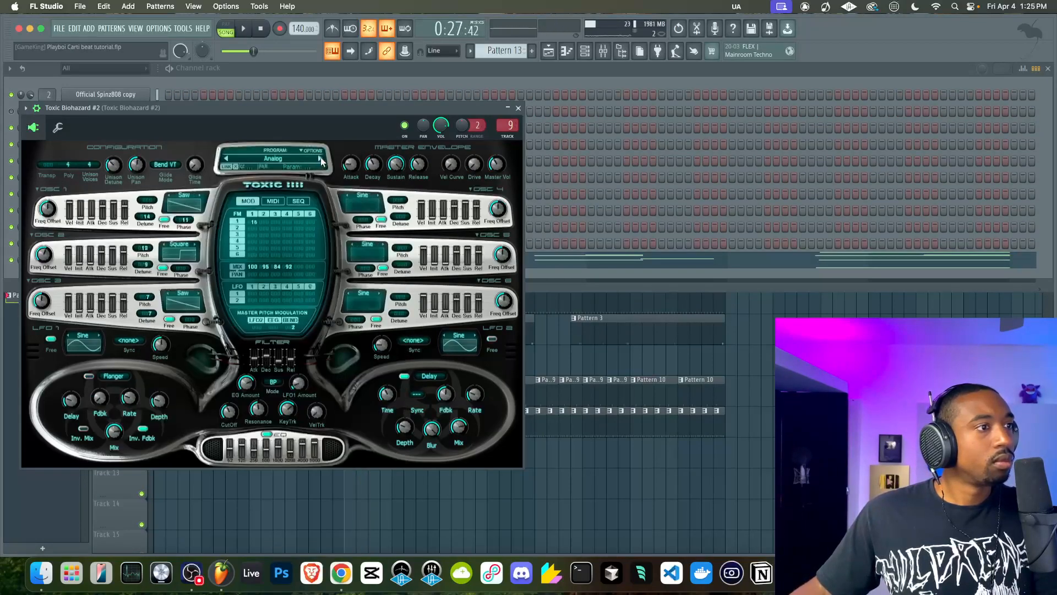
left_click(321, 159)
left_click(321, 159)
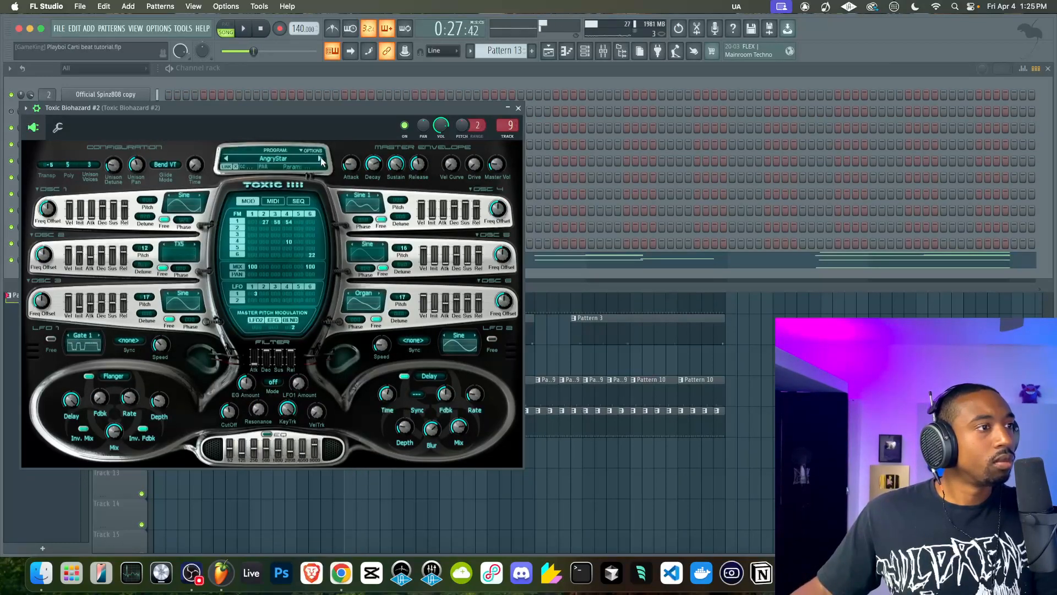
left_click(321, 159)
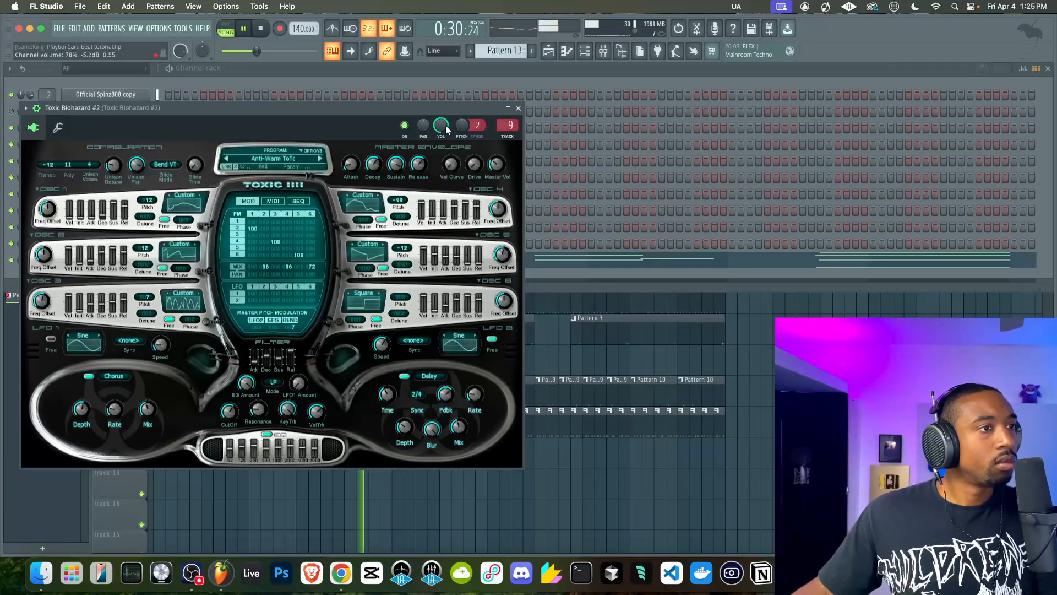
left_click(321, 159)
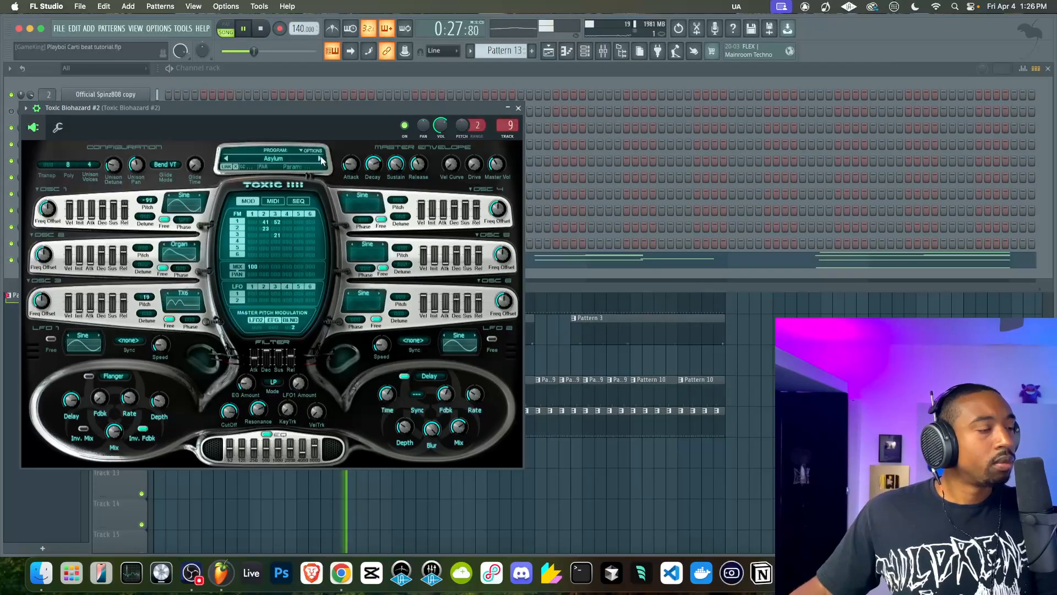
left_click(321, 159)
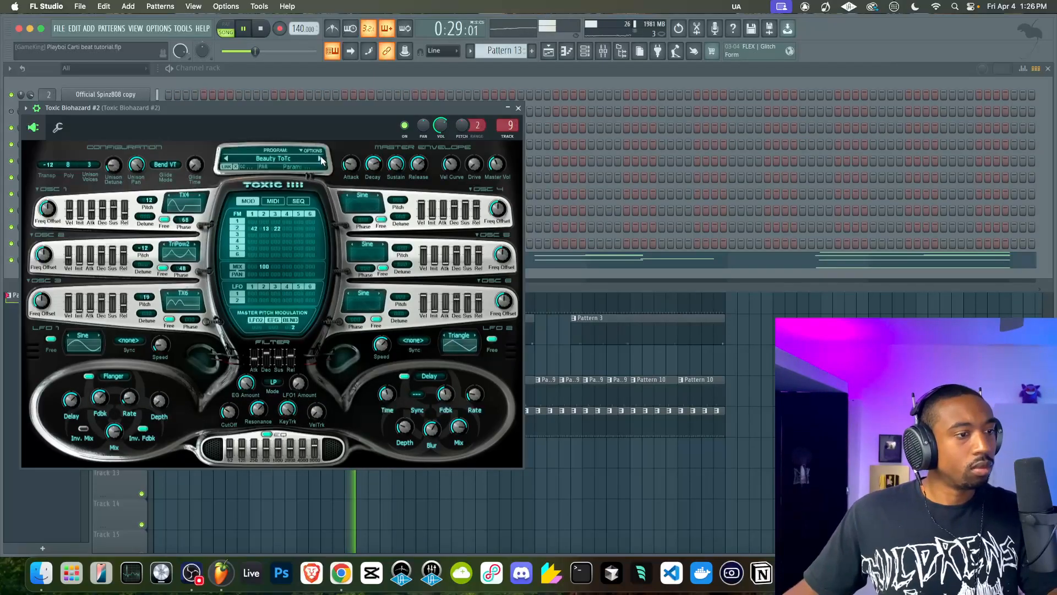
left_click(320, 159)
left_click(321, 159)
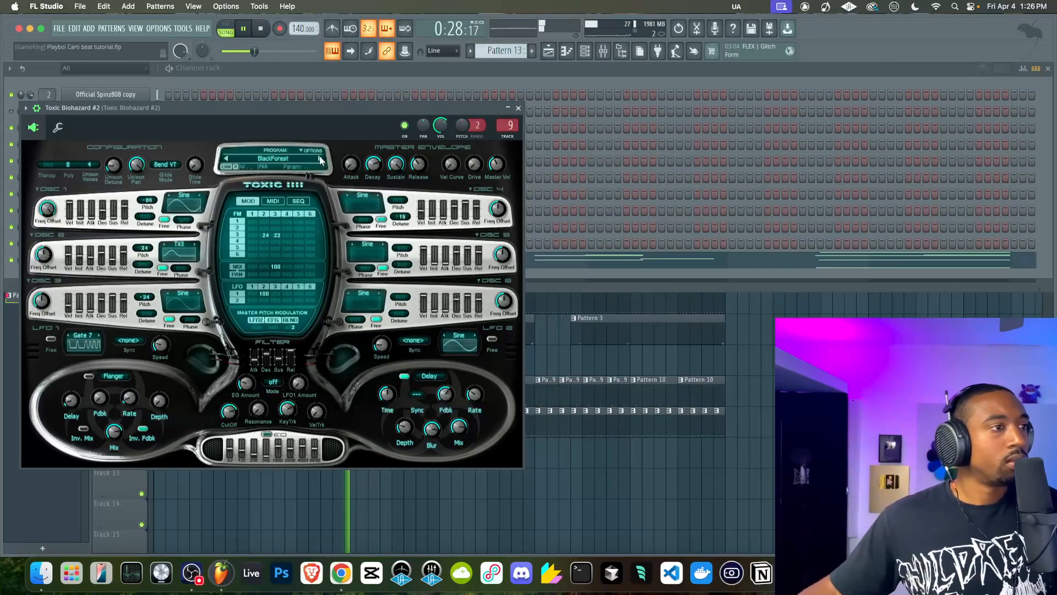
Load Epic ToTc from the Synthetic bank, step through the presets to Heaven and close Toxic Biohazard #2
left_click(286, 157)
left_click(187, 439)
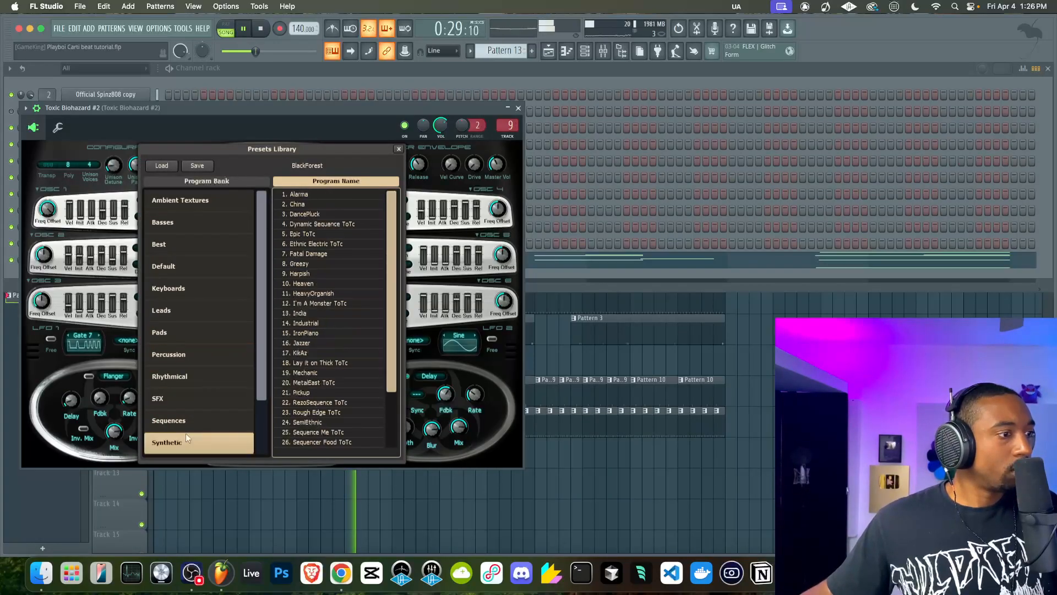
double_click(306, 231)
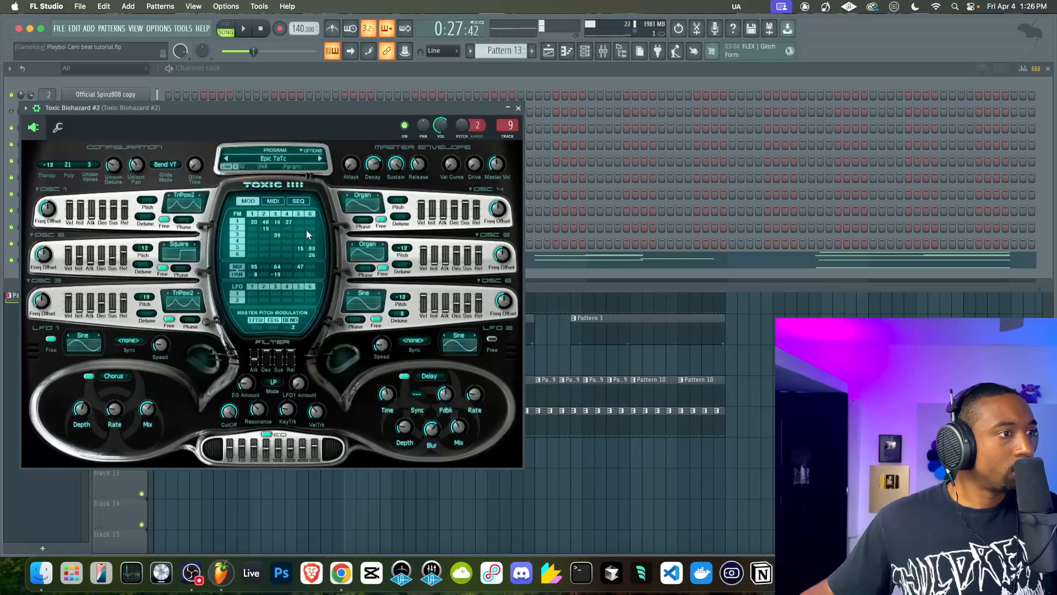
left_click(320, 159)
left_click(320, 159)
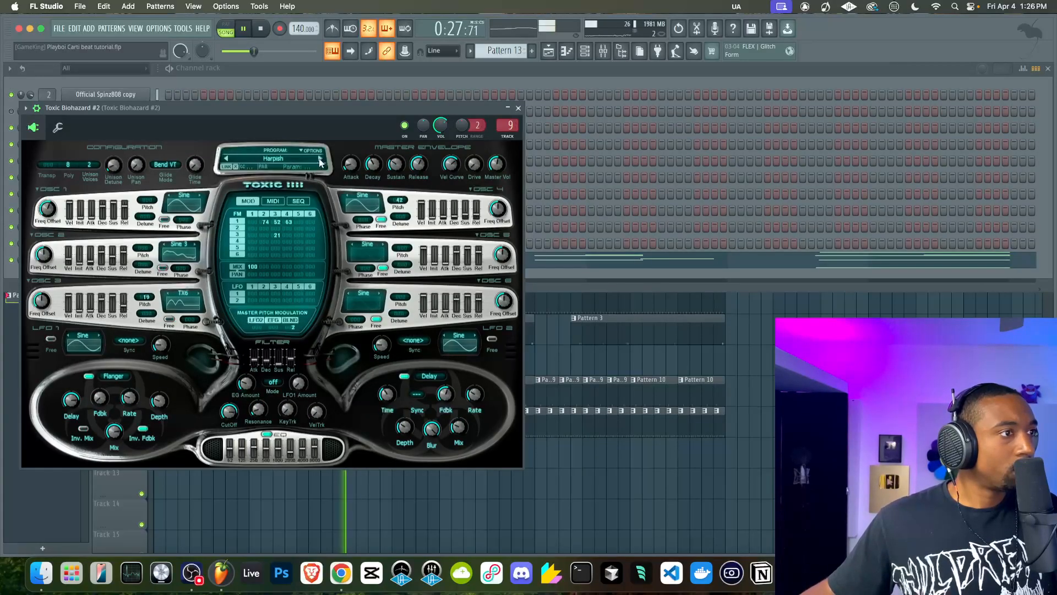
left_click(320, 160)
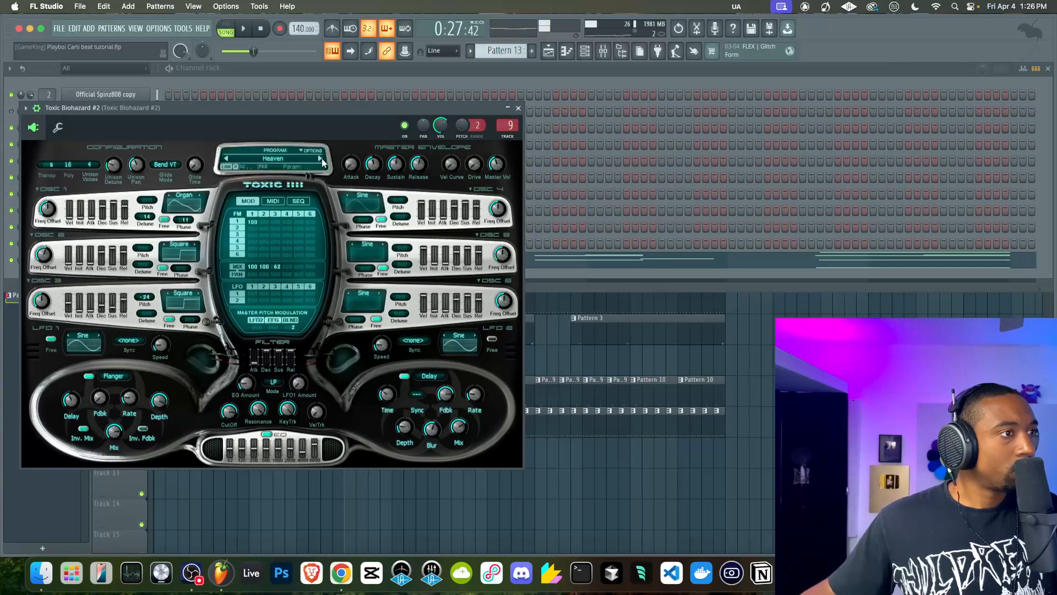
left_click(518, 108)
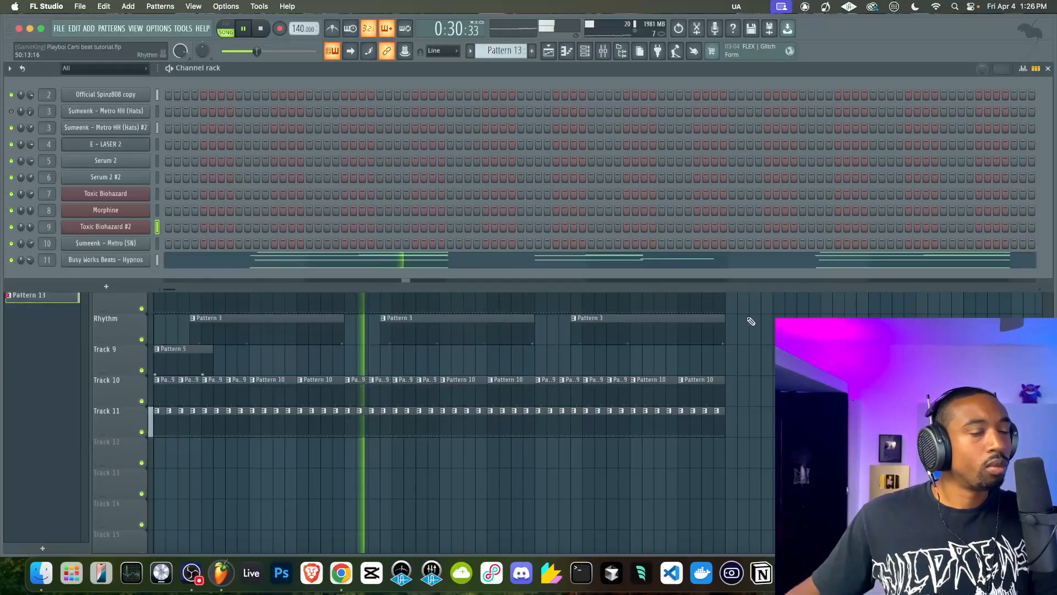
Return to the mixer, stop playback and unmute the MIC track
key("F6")
key("F9")
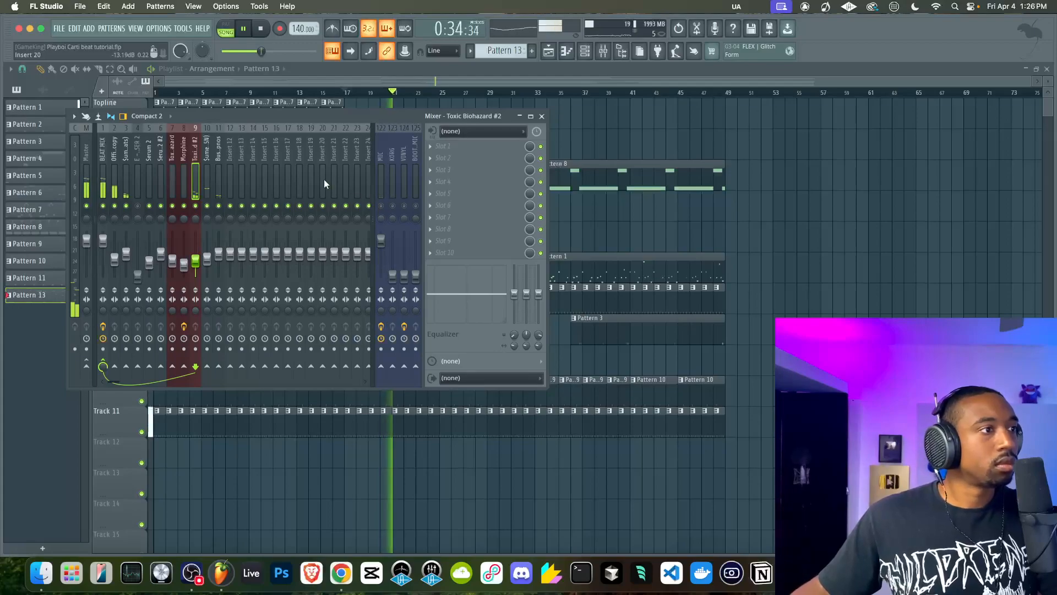
key("space")
left_click(382, 207)
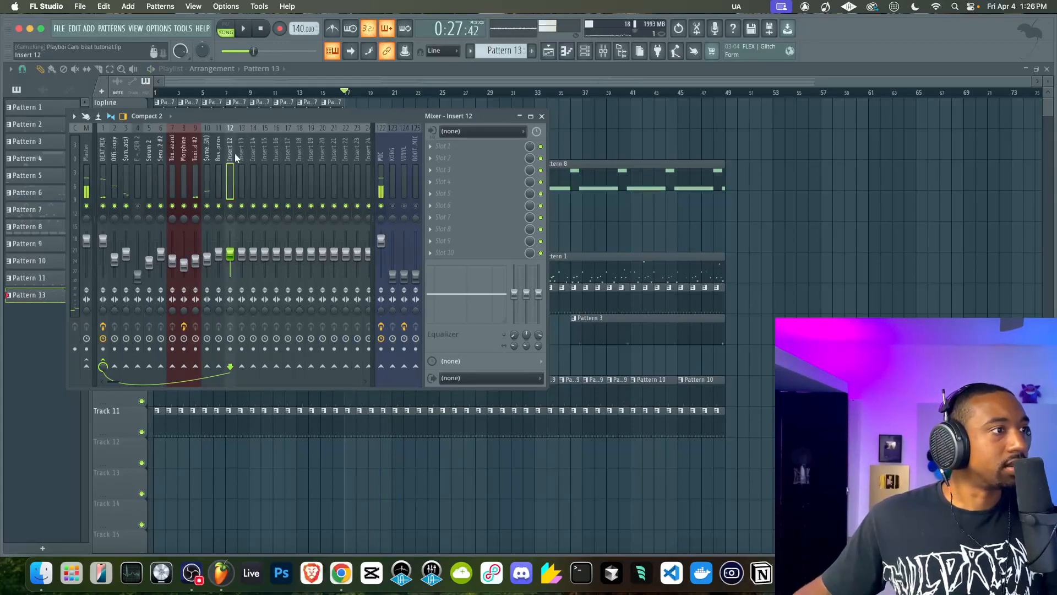
Rename mixer insert 12 as MElody
double_click(235, 157)
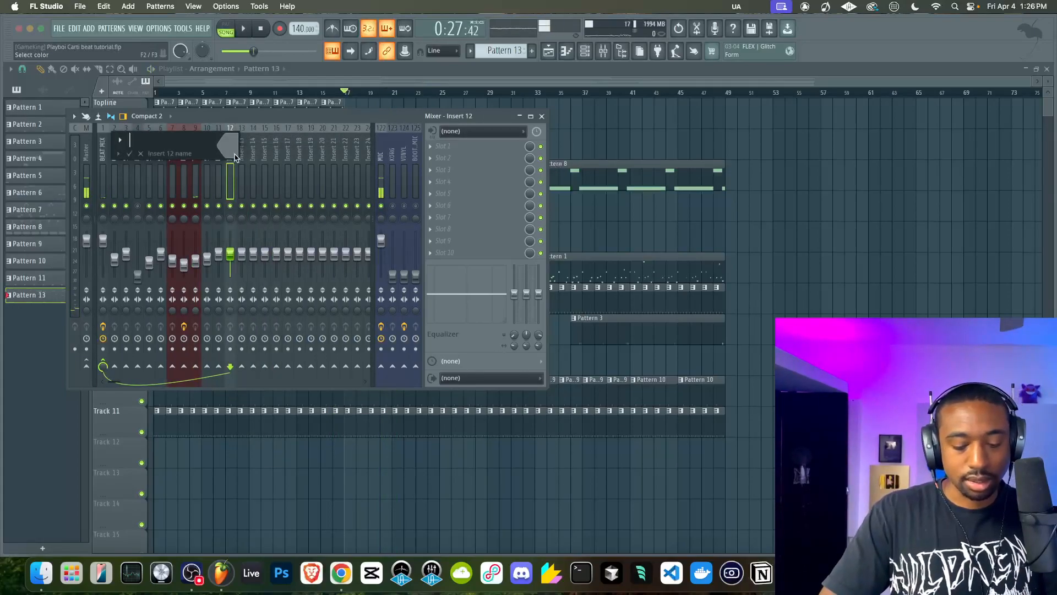
type("MElody")
key("Return")
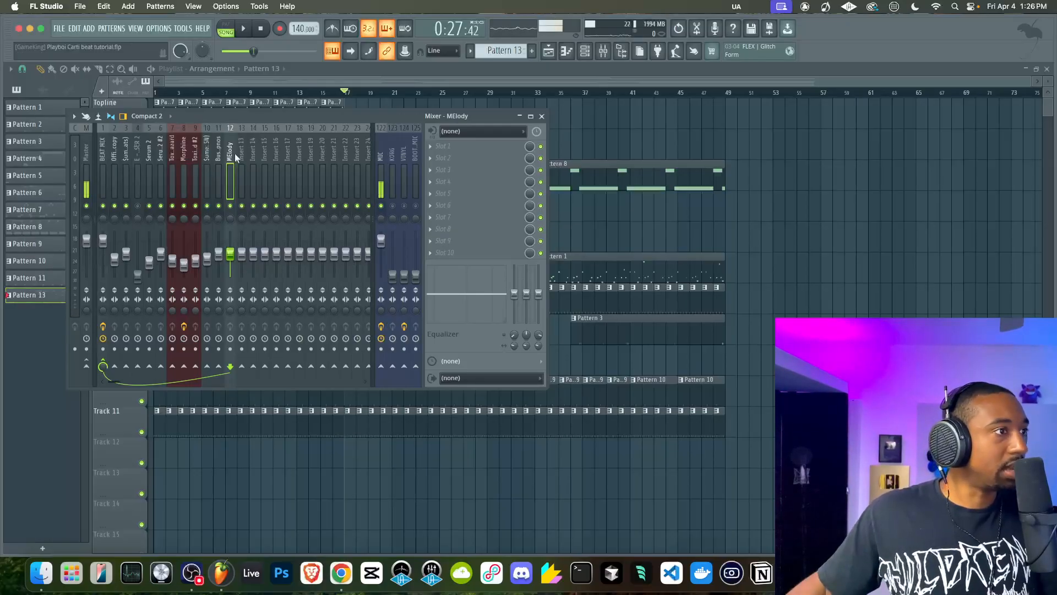
Route the Toxic Biohazard #2 mixer track exclusively to the MElody track
left_click(196, 187)
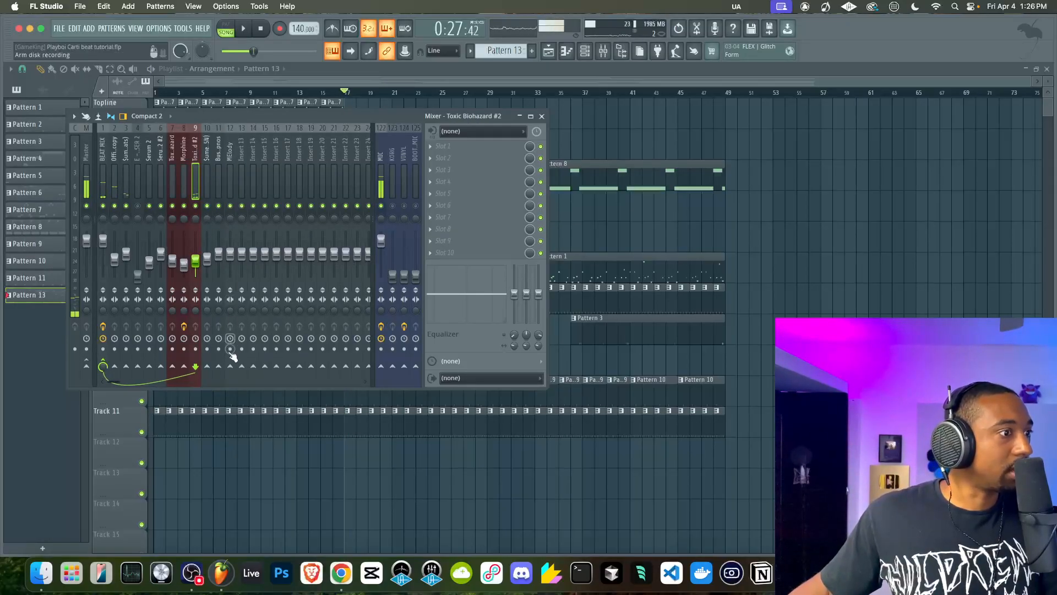
right_click(232, 369)
left_click(259, 381)
left_click(177, 178)
right_click(611, 161)
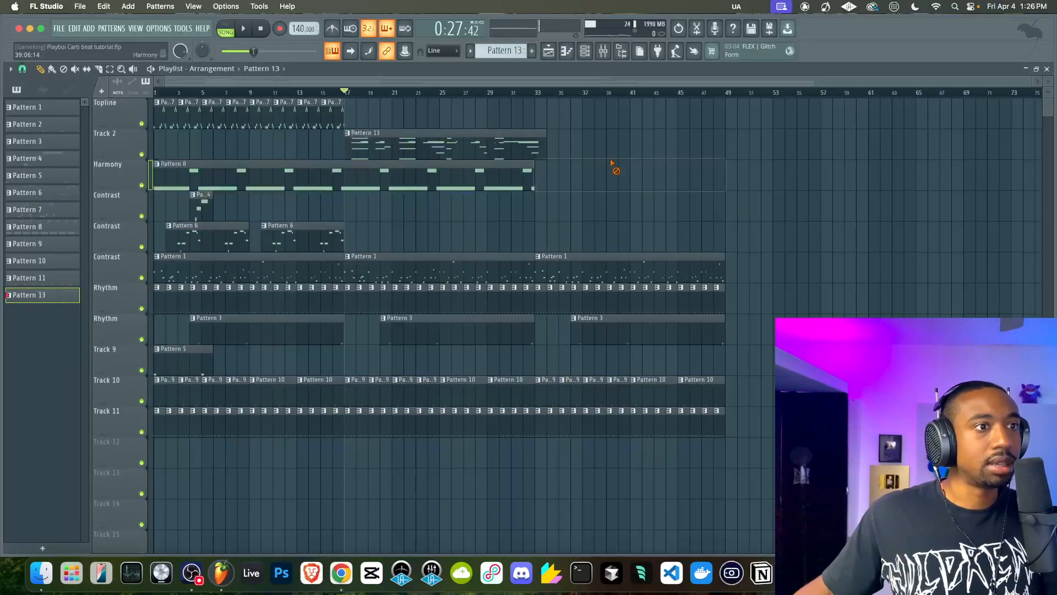
key("super+z")
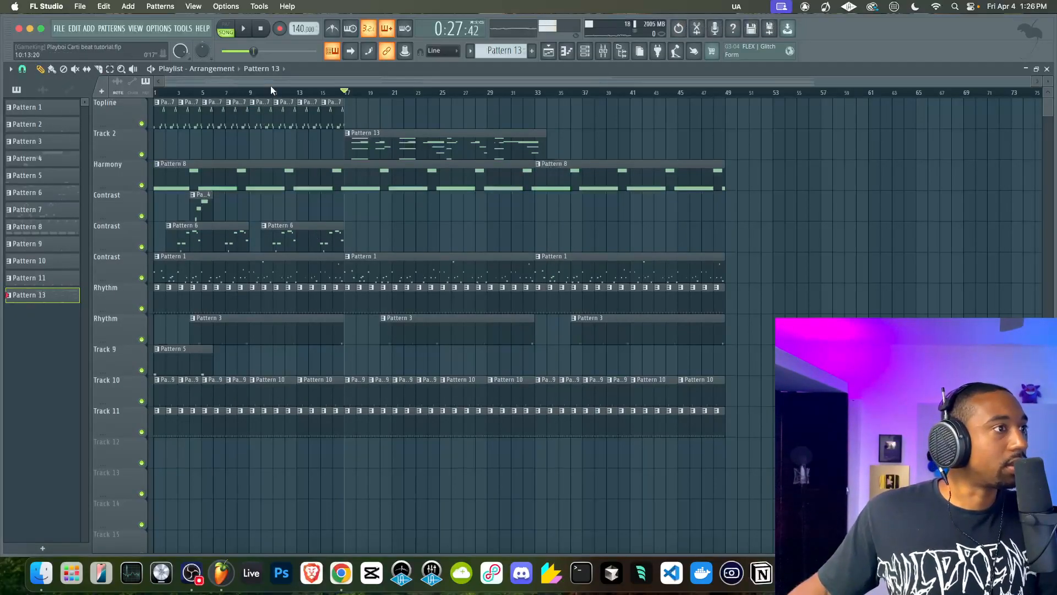
Select Pattern 6 from its playlist clip and route its Toxic Biohazard mixer track exclusively to MElody
double_click(286, 242)
left_click(568, 53)
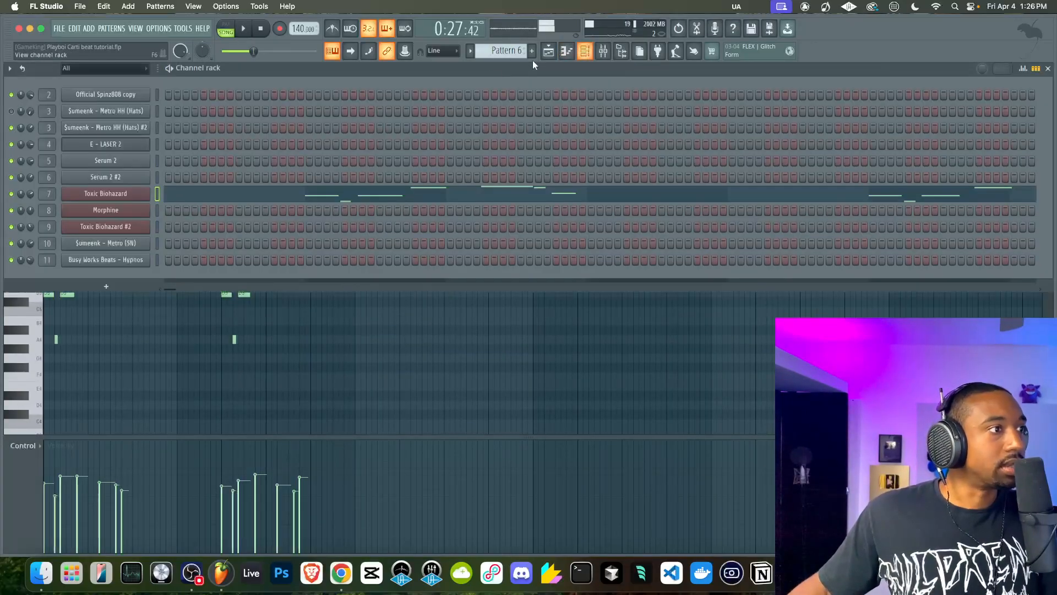
left_click(611, 49)
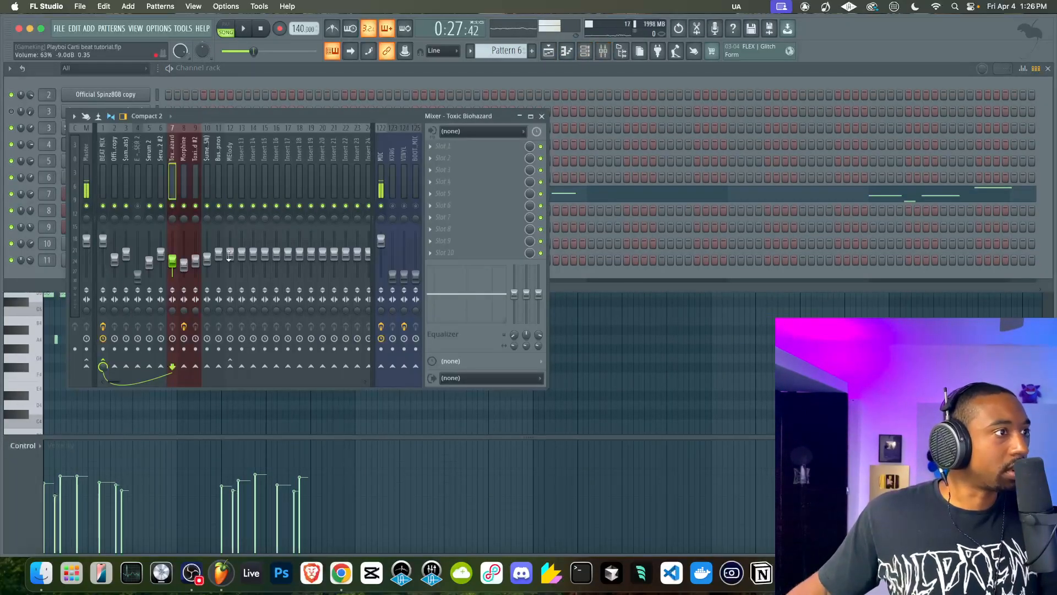
right_click(231, 367)
left_click(259, 372)
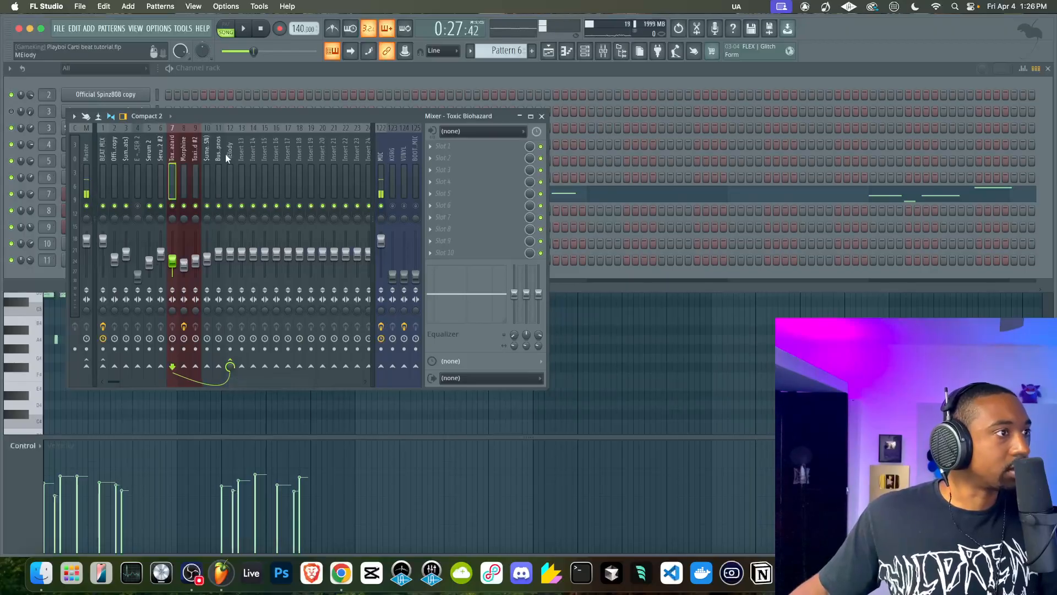
Play the arrangement briefly, then route the Busy Works Beats - Hypnos mixer track exclusively to MElody
left_click(549, 52)
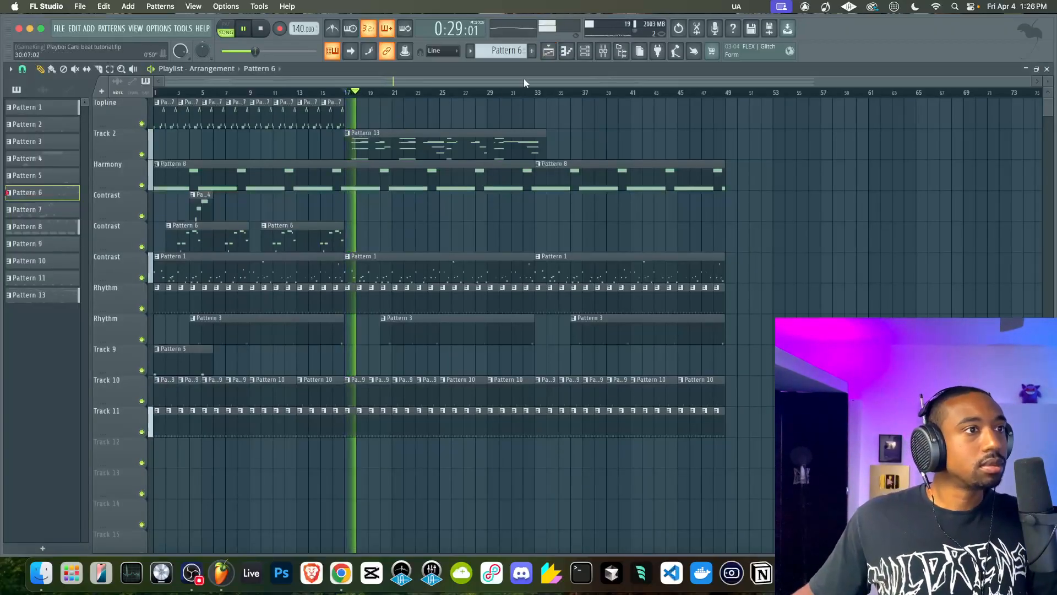
key("F6")
key("space")
left_click(130, 259)
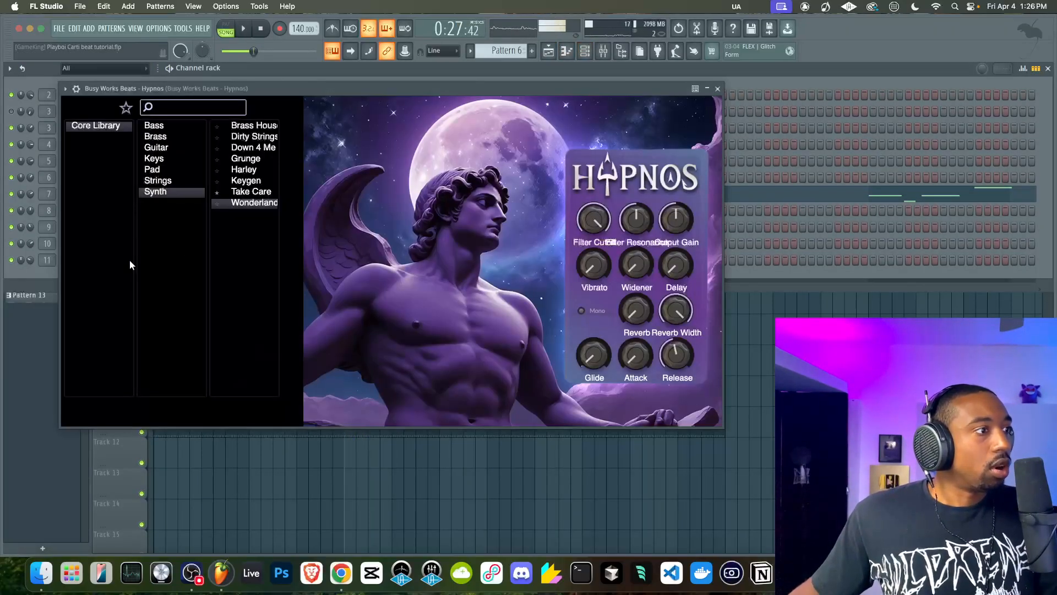
left_click(604, 58)
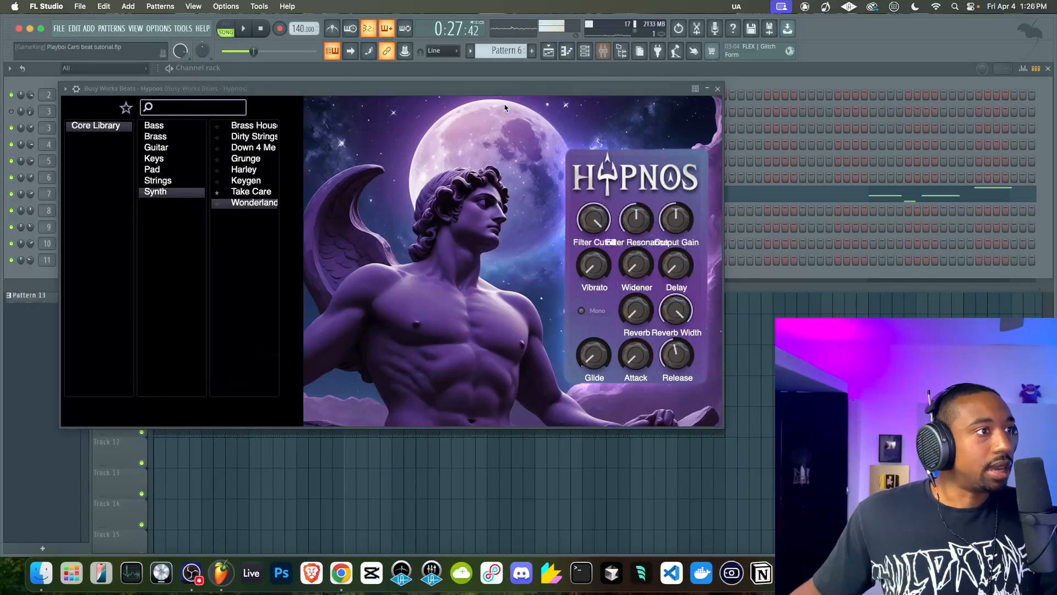
left_click(718, 88)
right_click(230, 364)
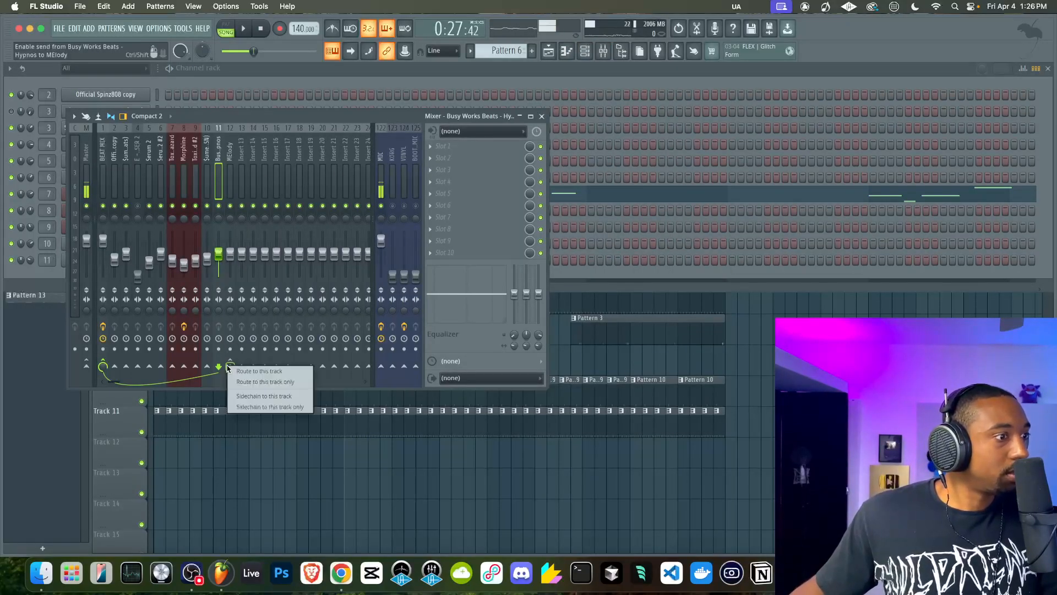
left_click(240, 382)
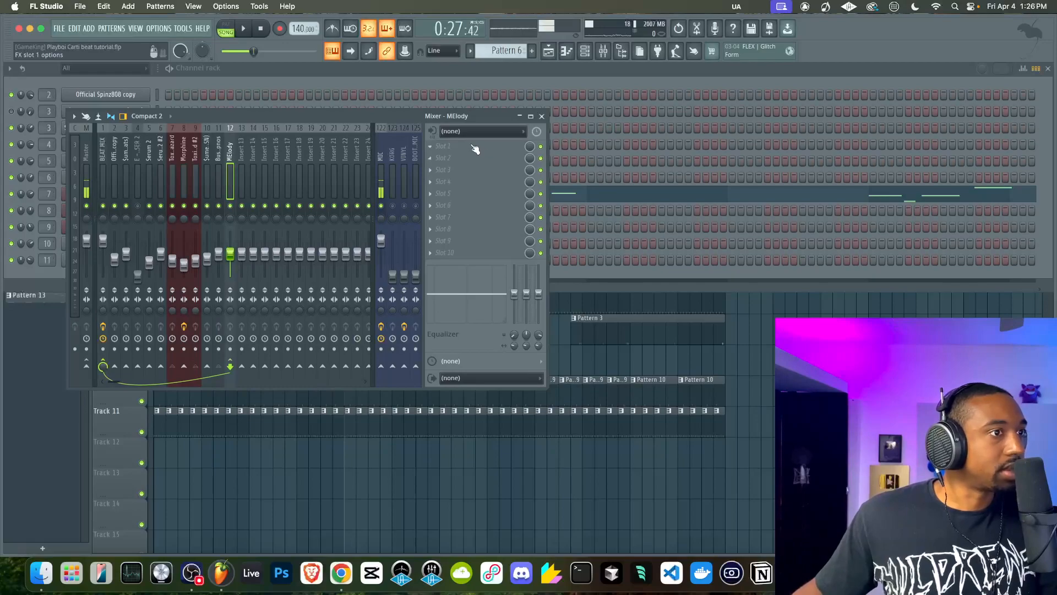
Load Serum 2 FX into the first effect slot of MElody and open it with the song playing
left_click(476, 149)
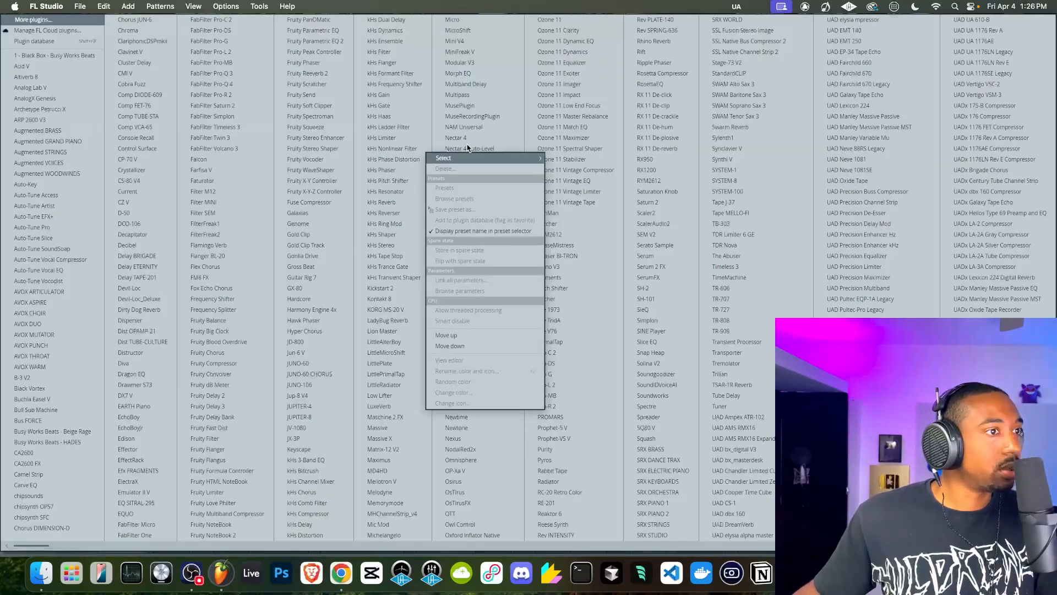
left_click(654, 268)
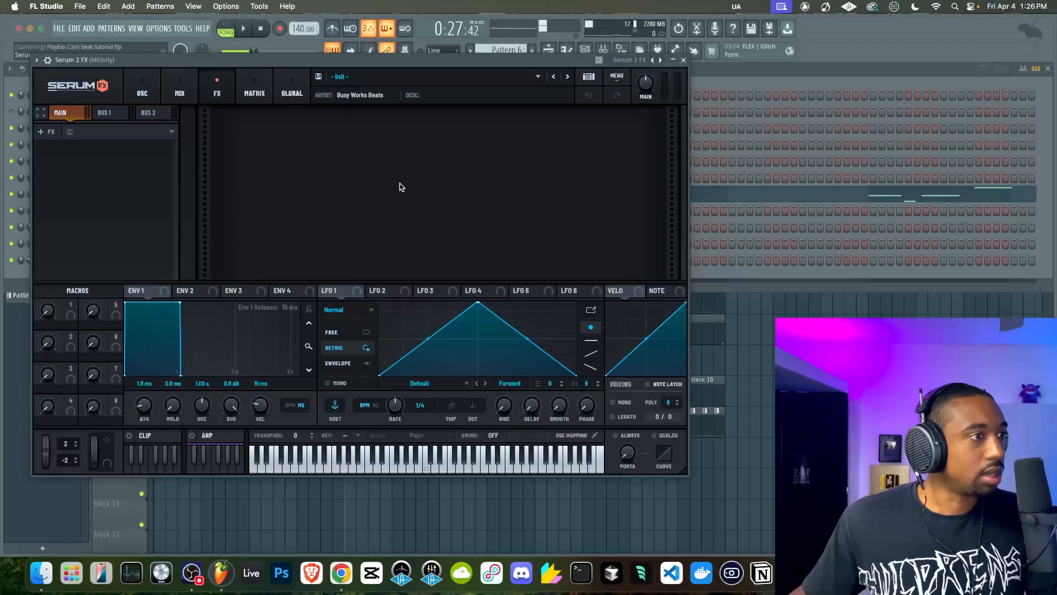
left_click(684, 60)
key("space")
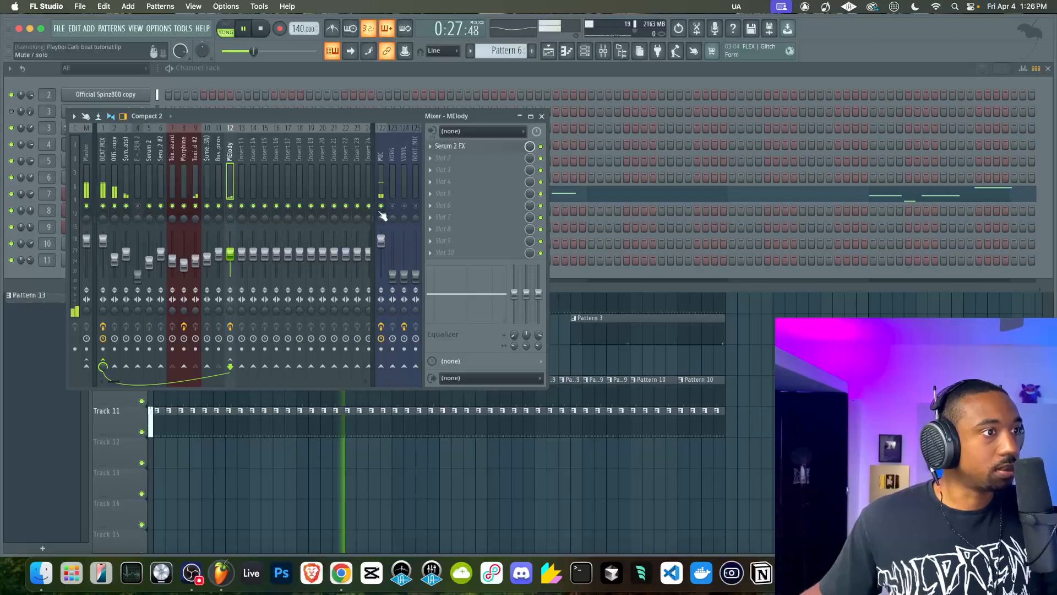
left_click(484, 146)
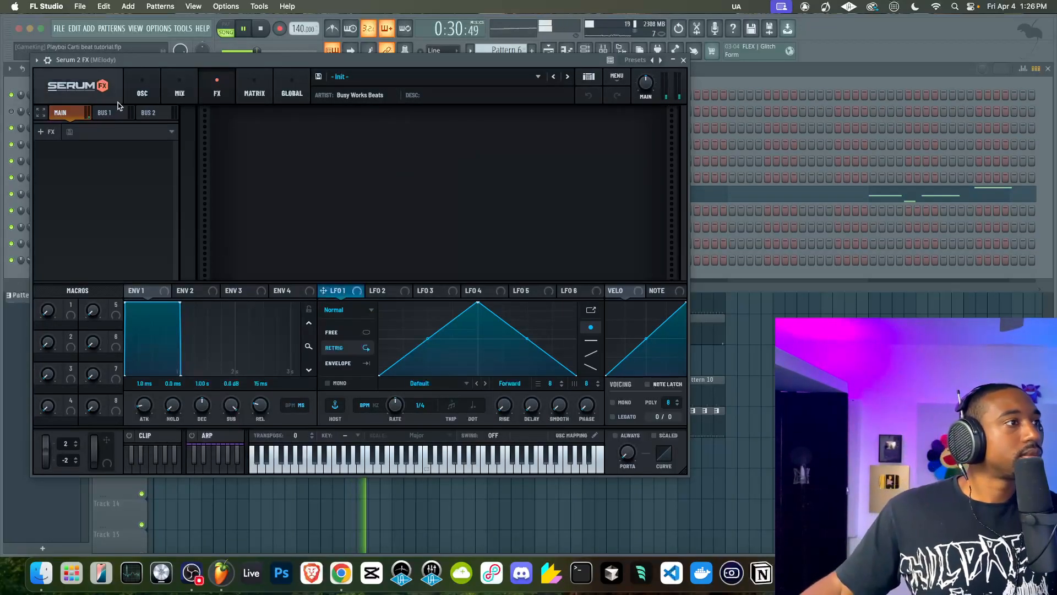
Send Serum 2 FX's Audio In noise source through Filter 1 with Note Latch on, and modulate the filter cutoff with LFO 1
left_click(142, 89)
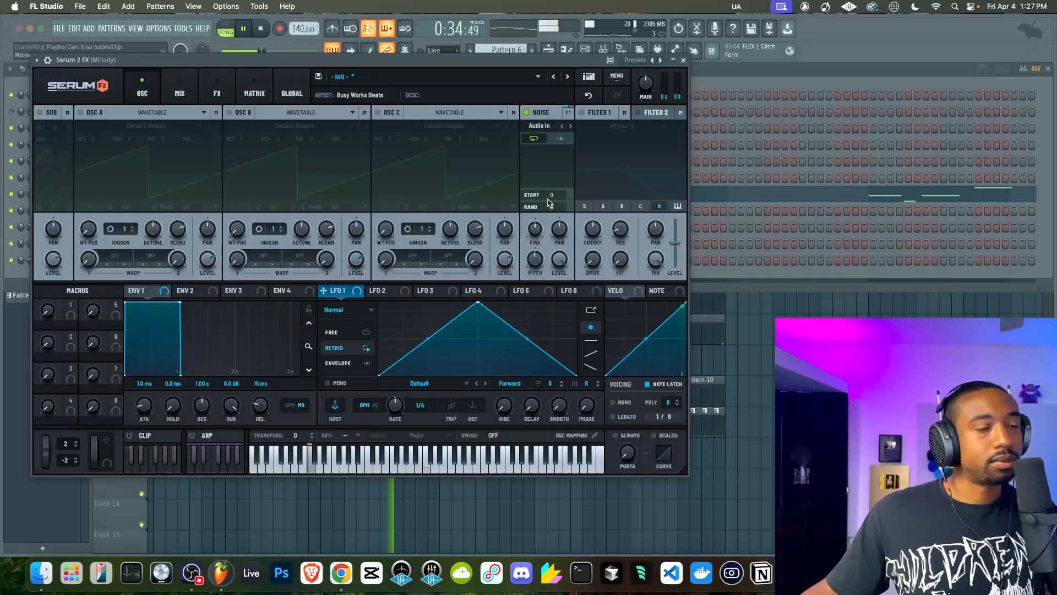
left_click(582, 112)
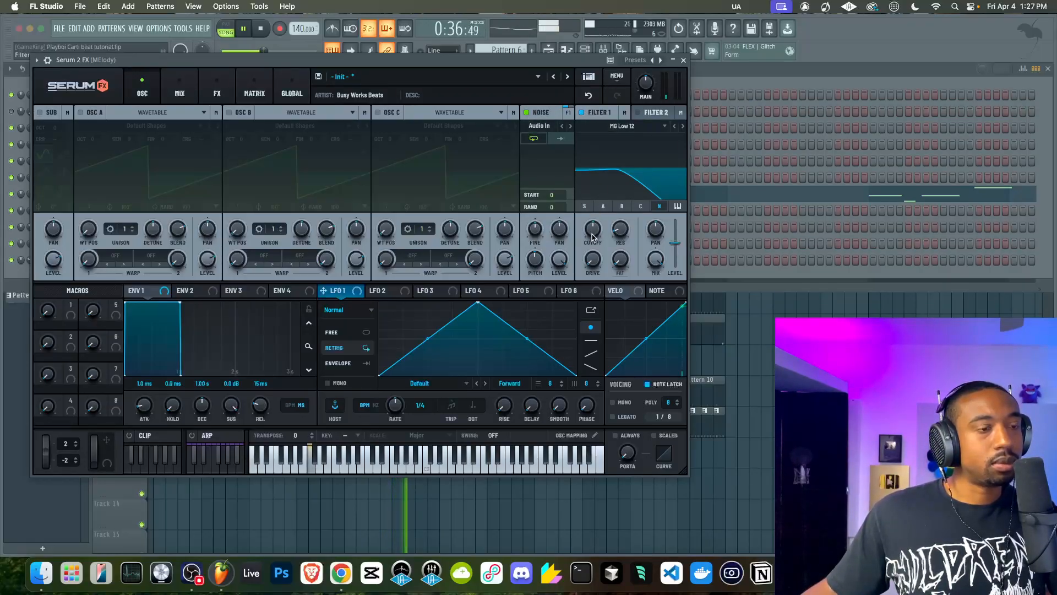
left_click_drag(350, 292, 593, 229)
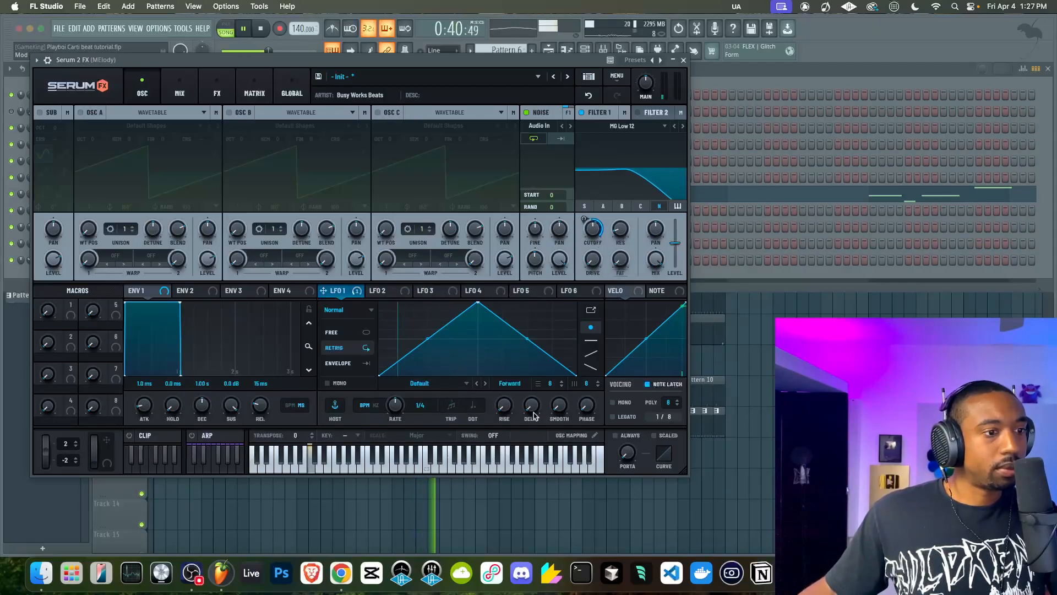
Reshape LFO 1 into a concave curve falling from its peak at the start to zero, and lower the Filter 1 cutoff slightly
left_click_drag(477, 302, 374, 303)
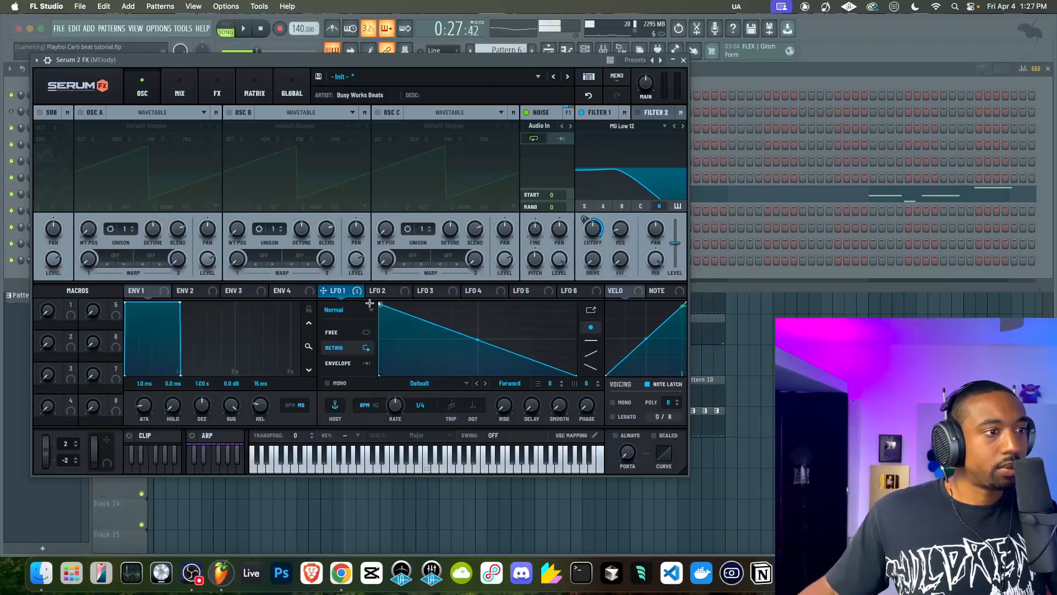
left_click_drag(475, 336, 474, 358)
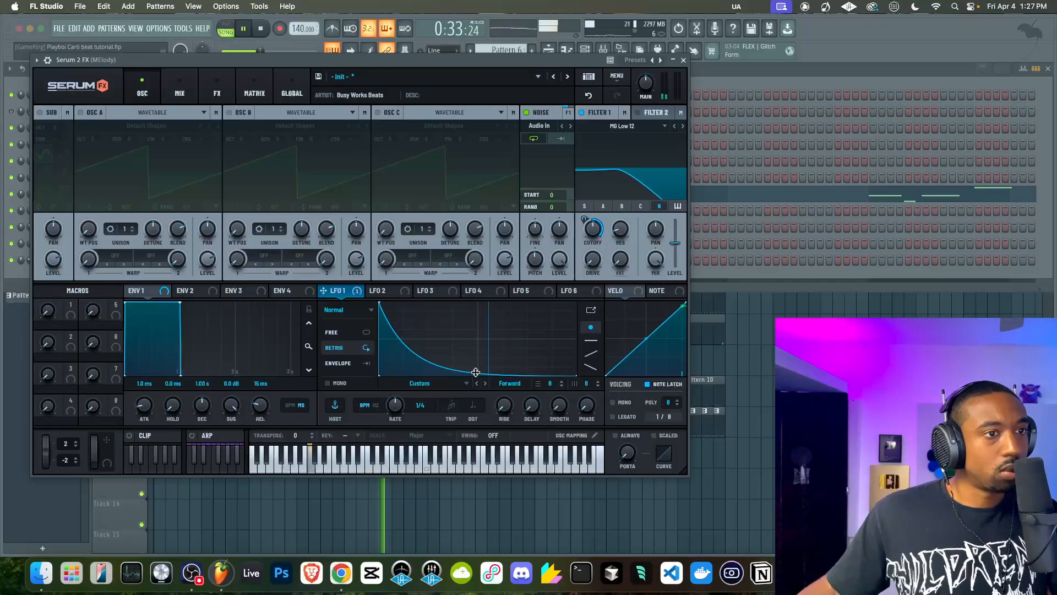
mouse_move(593, 230)
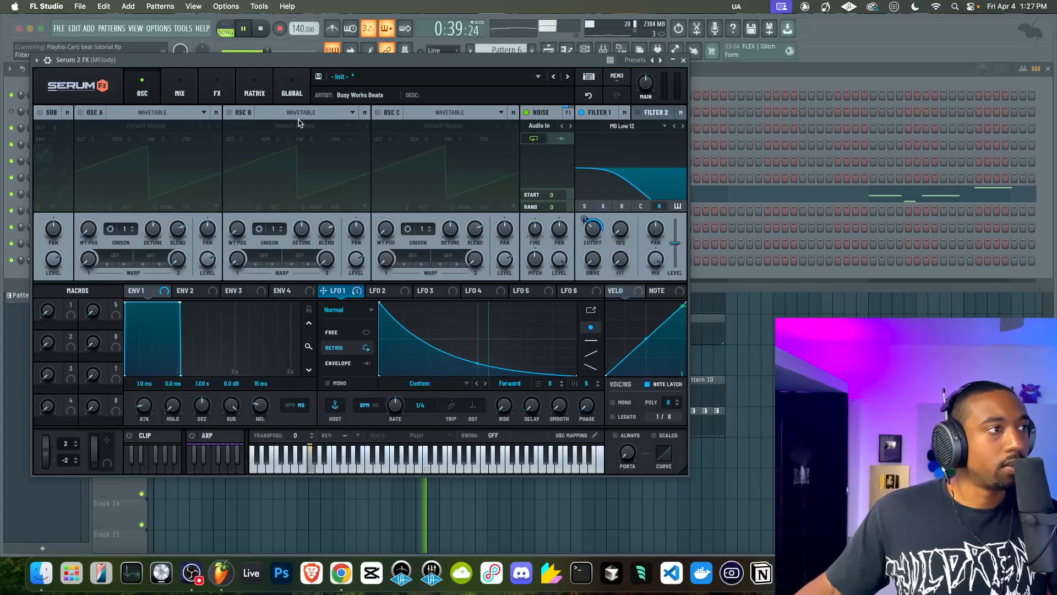
Add Hyper/Dimension and Distortion effects to the main FX chain and adjust the Tube distortion's drive
left_click(217, 91)
left_click(47, 133)
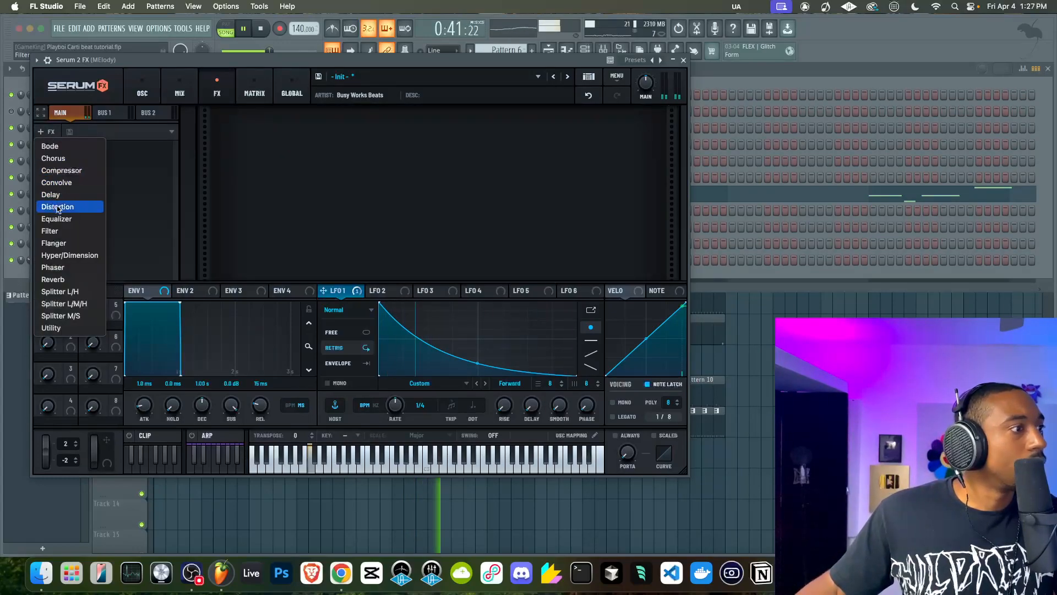
left_click(66, 255)
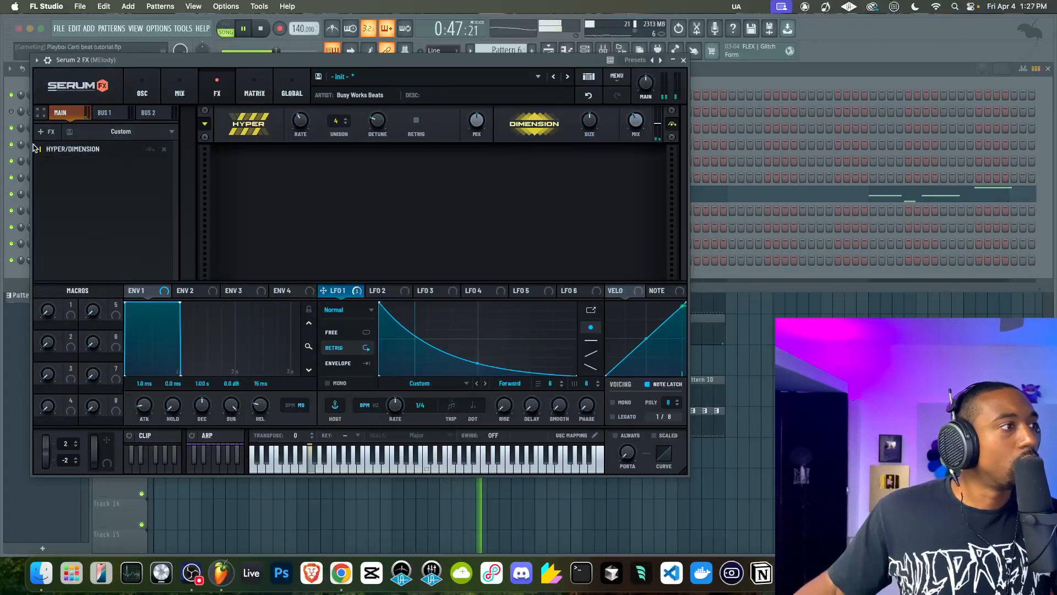
left_click(64, 128)
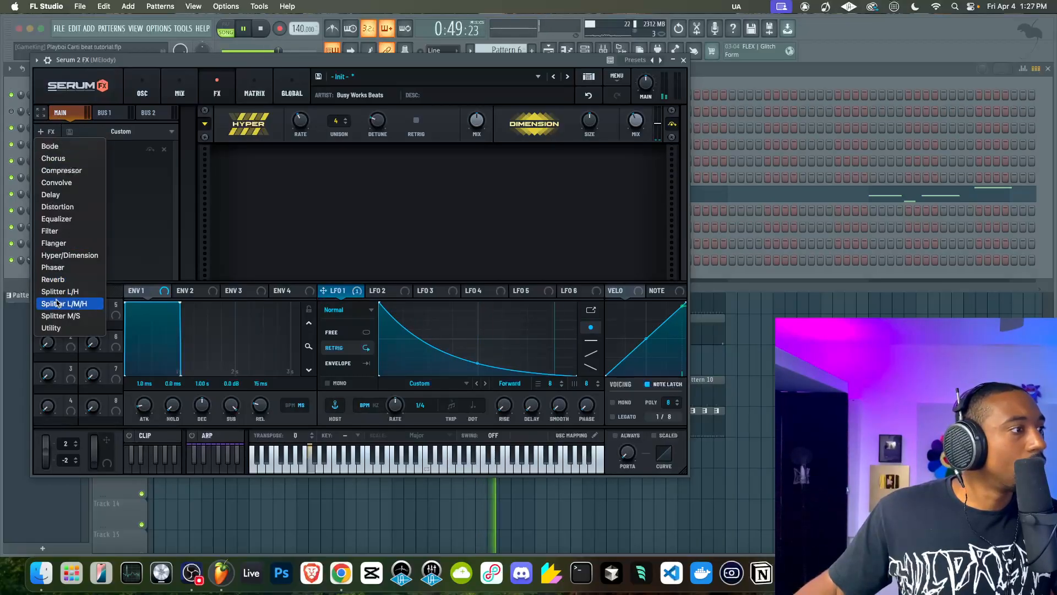
left_click(73, 208)
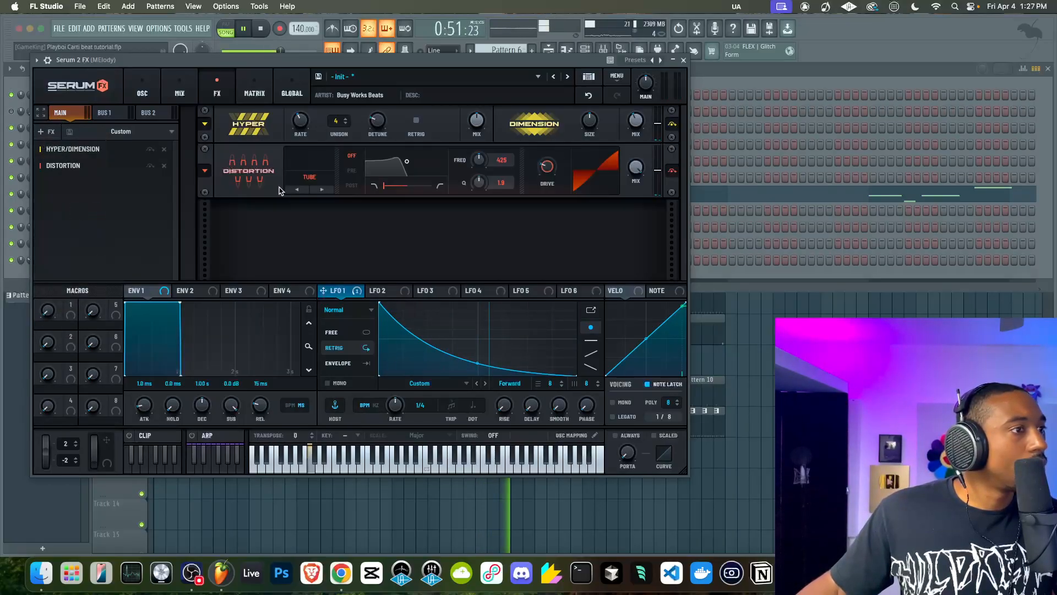
left_click_drag(564, 175, 551, 116)
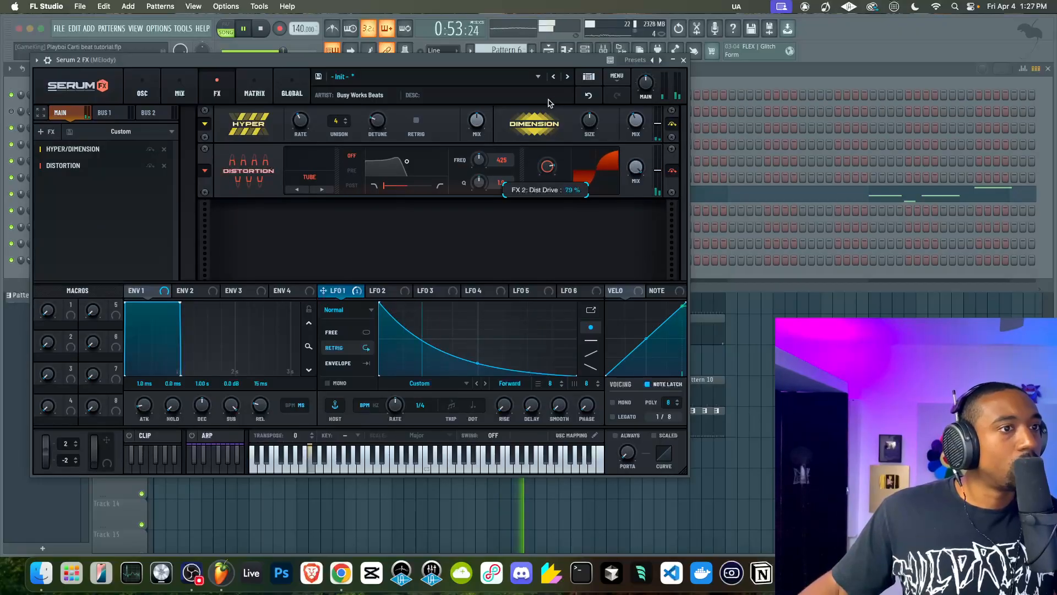
Add a Delay effect with increased feedback and narrow its filter around a lower frequency
left_click(45, 132)
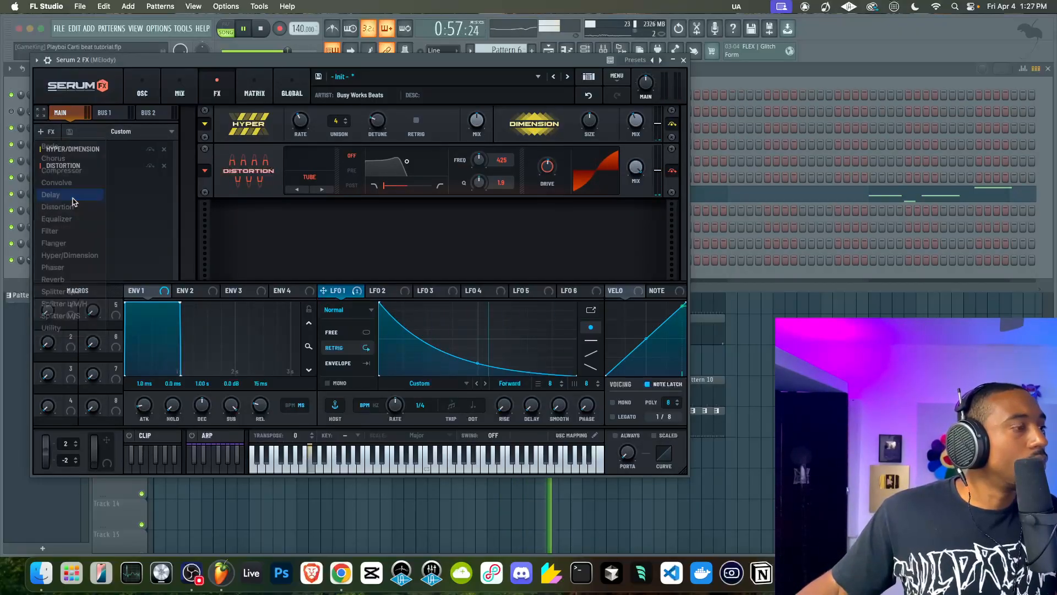
left_click(50, 194)
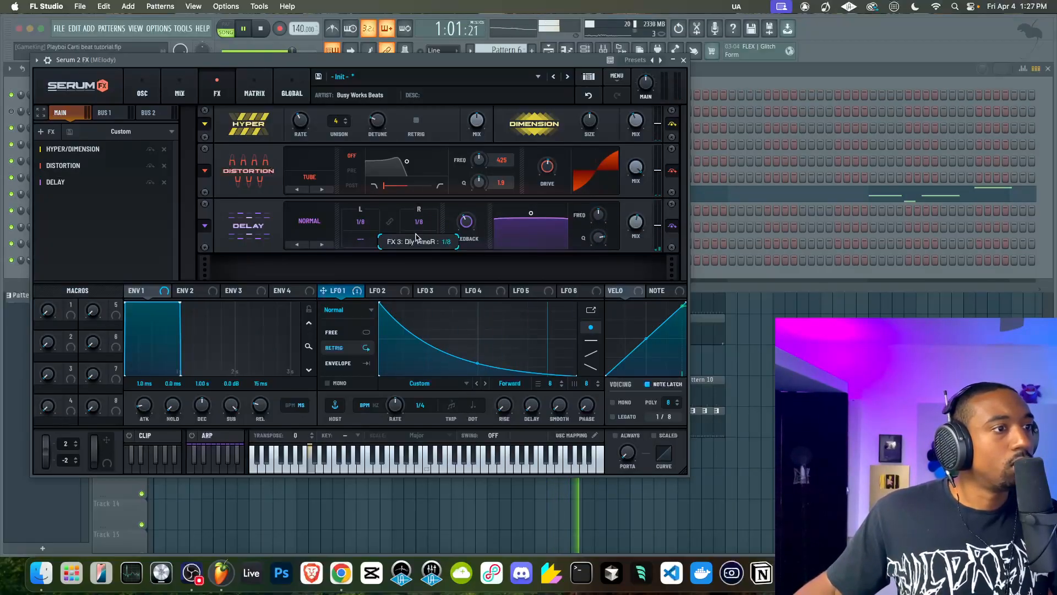
left_click_drag(467, 232, 476, 211)
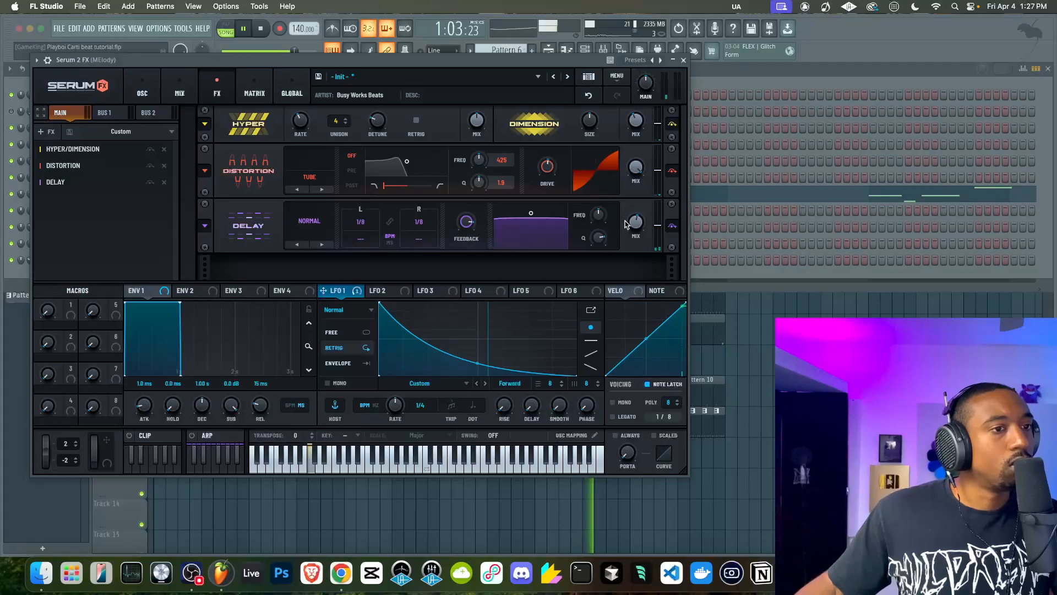
left_click_drag(599, 224, 592, 272)
left_click_drag(599, 216, 598, 248)
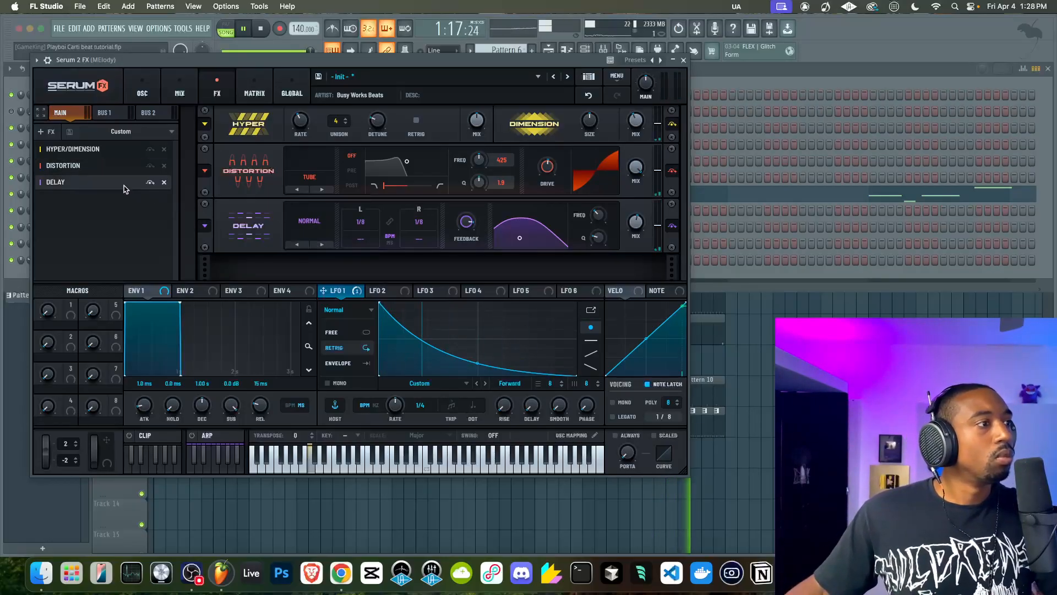
Add a Reverb effect in Hall mode, raise its depth and close Serum 2 FX
left_click(45, 131)
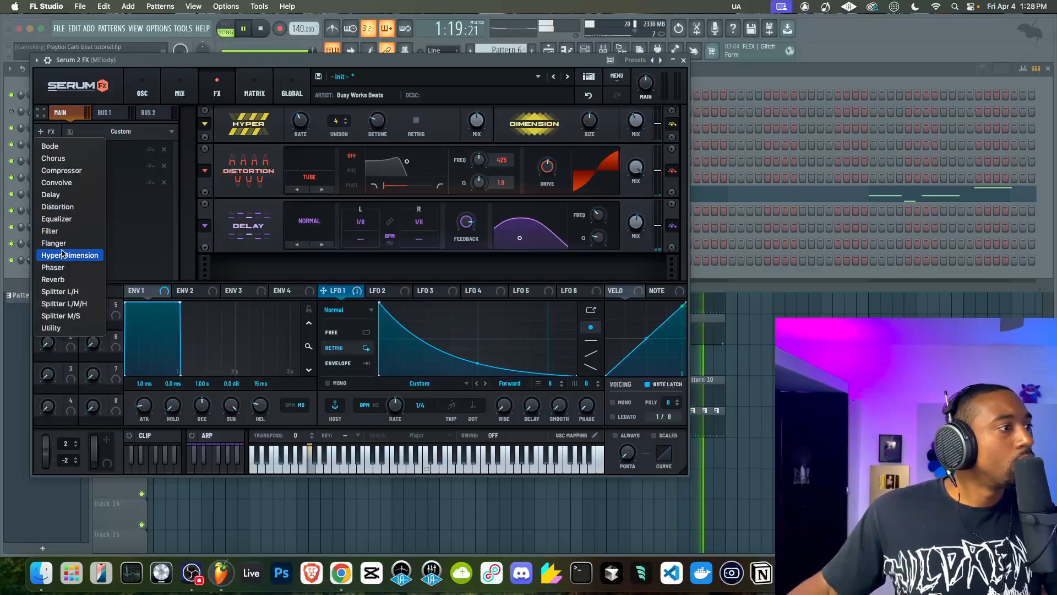
left_click(62, 279)
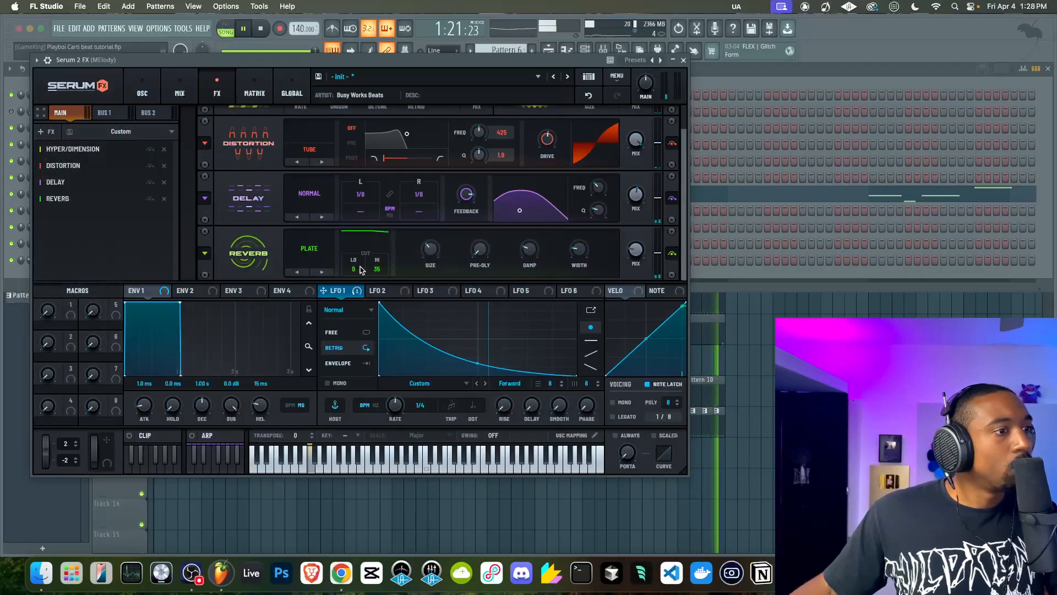
left_click(323, 272)
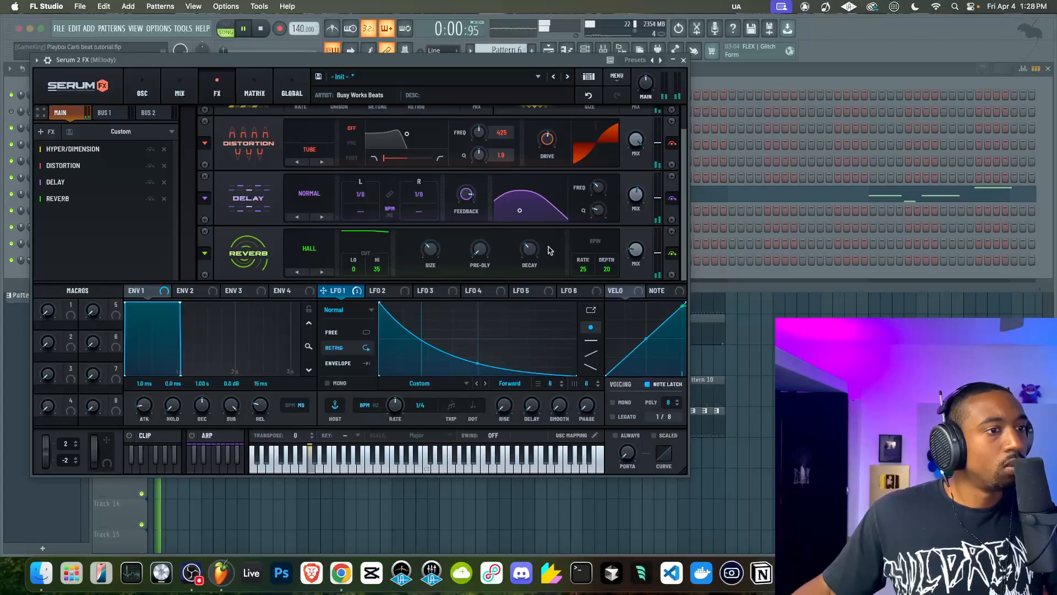
left_click_drag(607, 269, 604, 237)
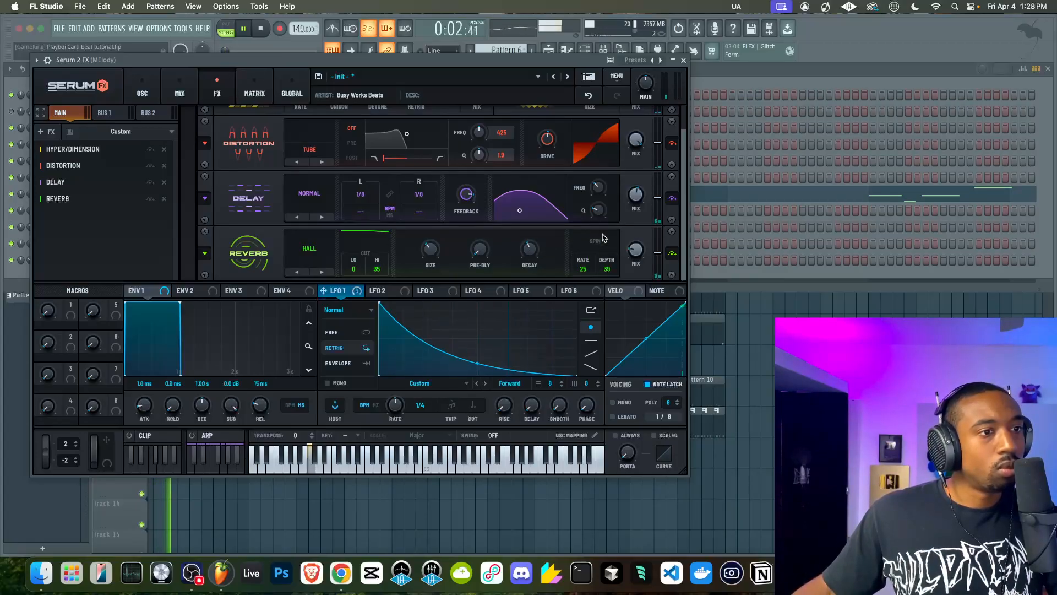
left_click(683, 60)
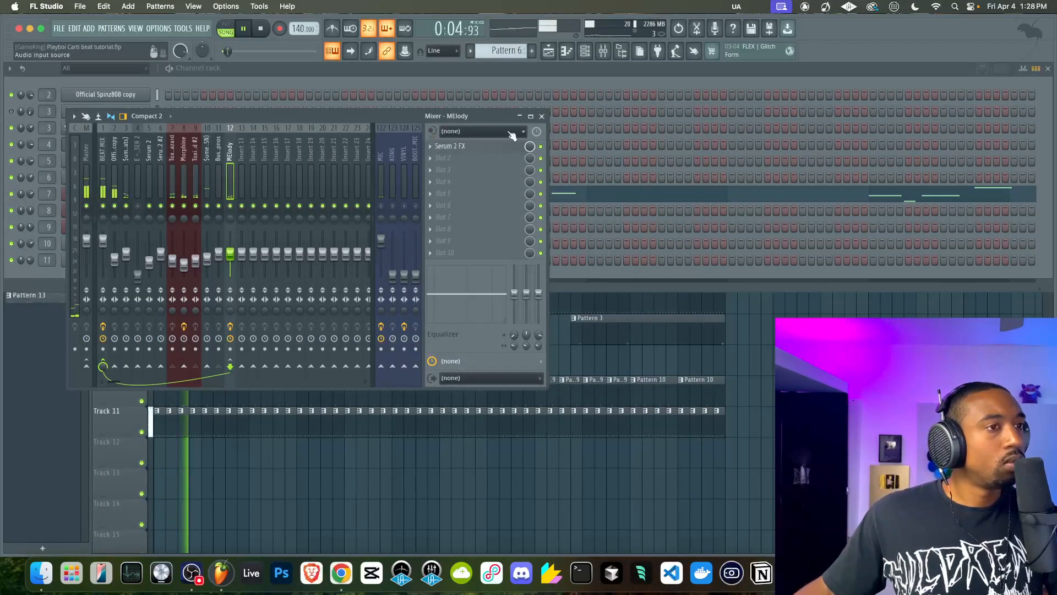
Close the mixer, open the Morphine channel and shift its channel pitch to about +28 cents
left_click(543, 117)
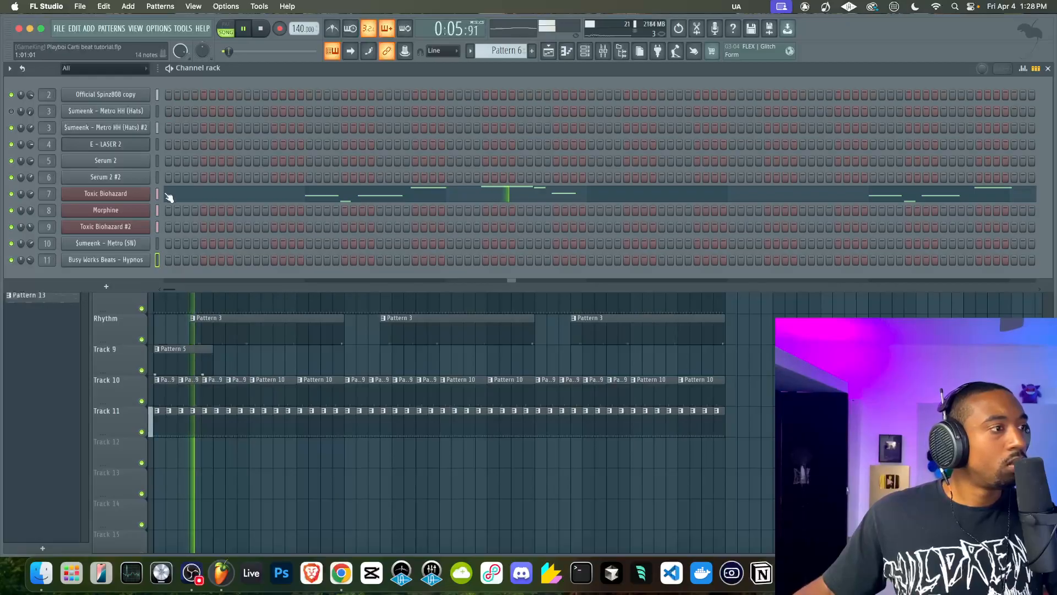
left_click(140, 210)
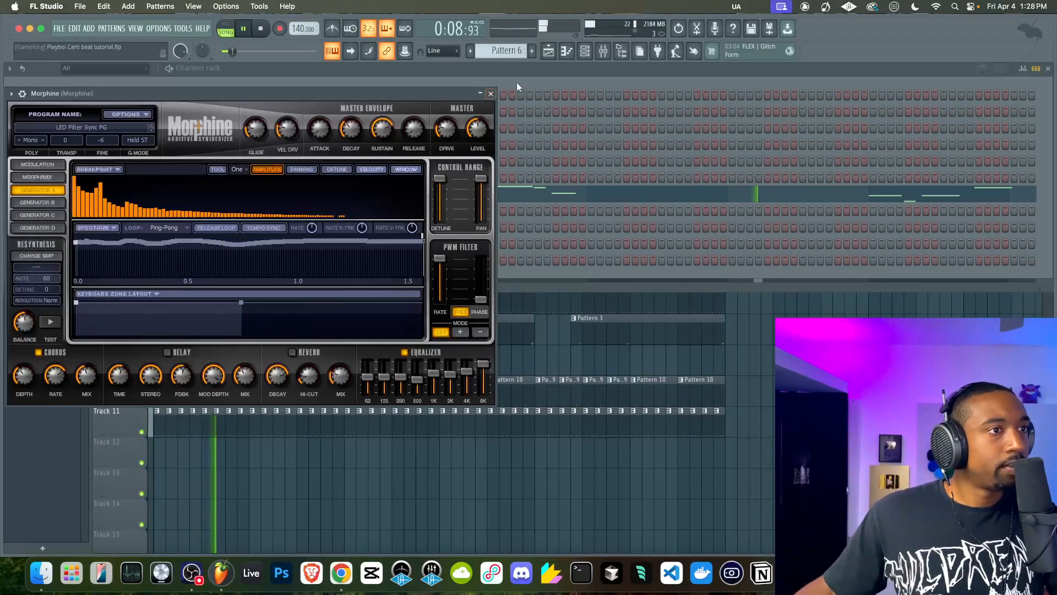
key("F9")
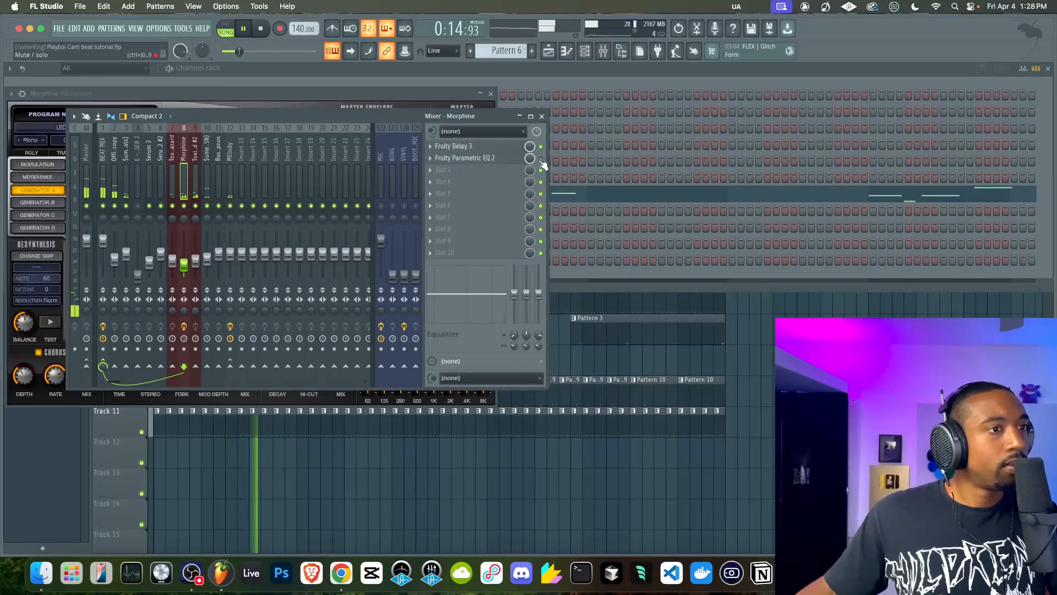
left_click(542, 116)
left_click(22, 93)
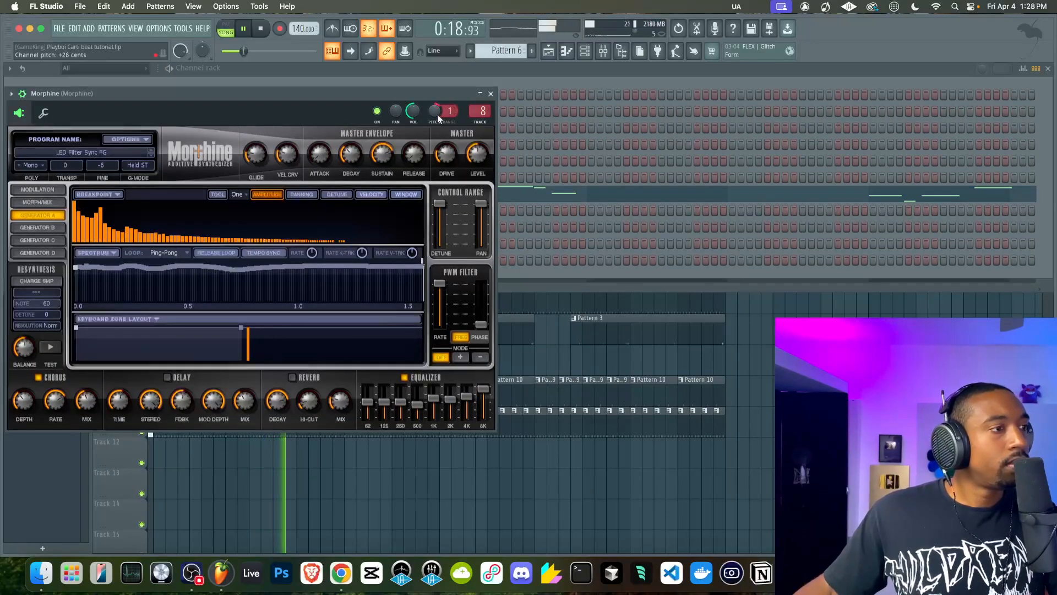
left_click(491, 94)
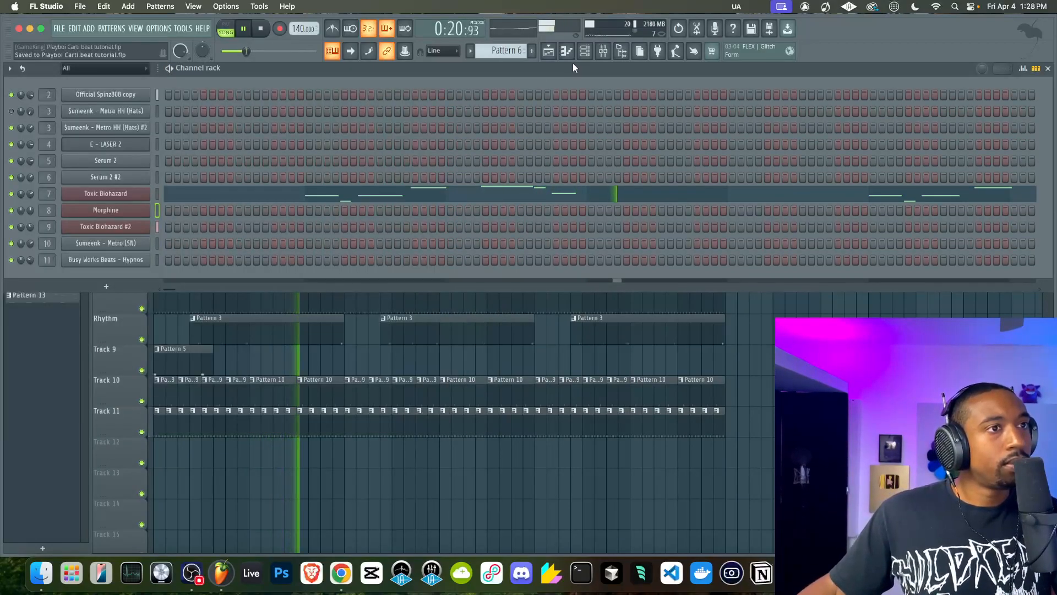
Unmute the MIC track in the mixer and return to the playlist
left_click(604, 51)
left_click(381, 205)
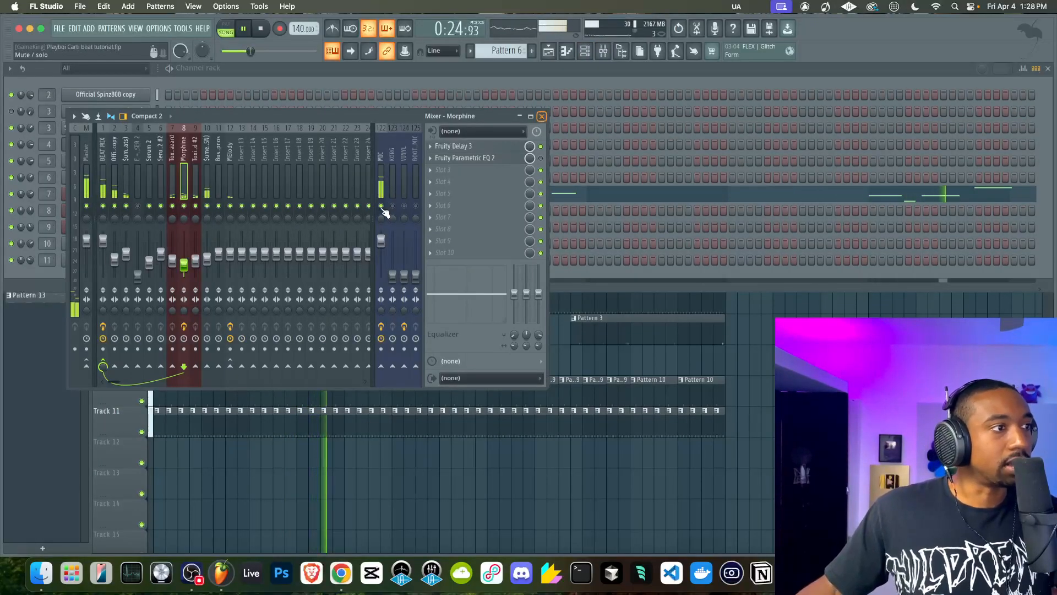
key("F5")
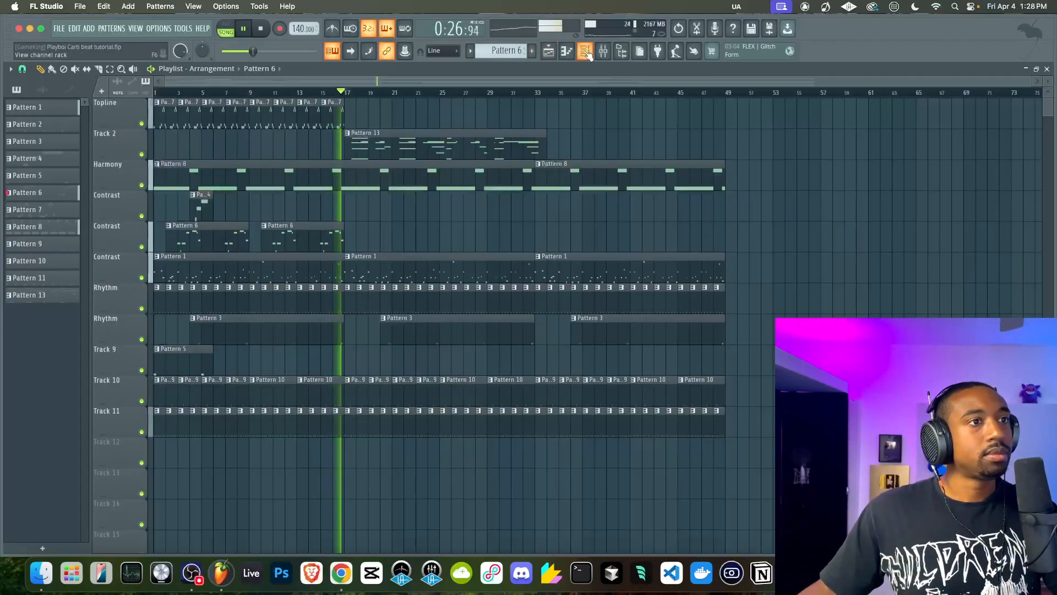
key("F6")
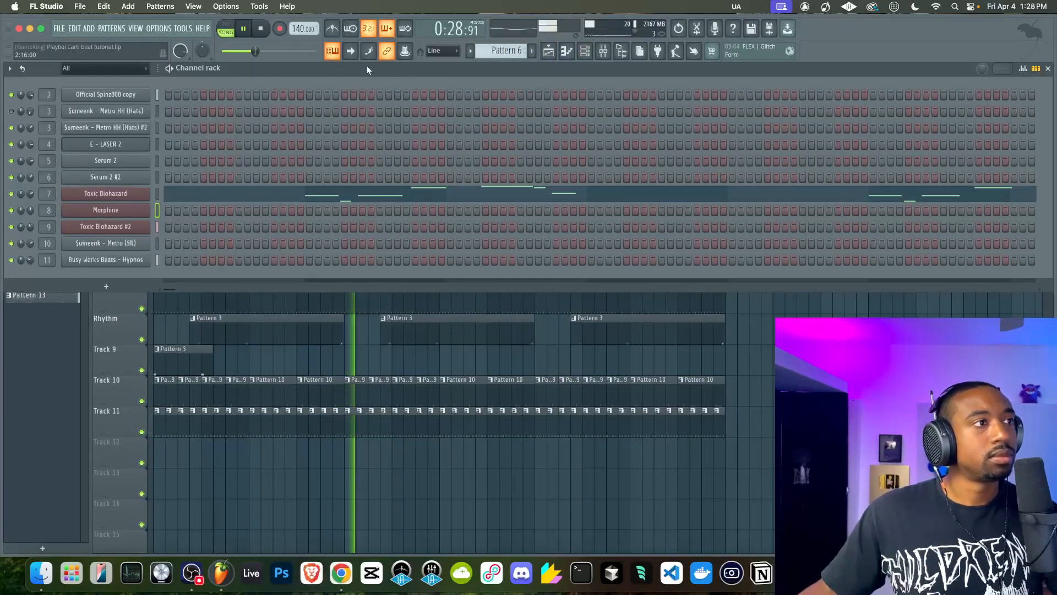
key("F6")
Duplicate the Pattern 7 clips on the Topline track twice, filling it up to bar 49, and restart playback from the beginning
left_click_drag(371, 116, 167, 113)
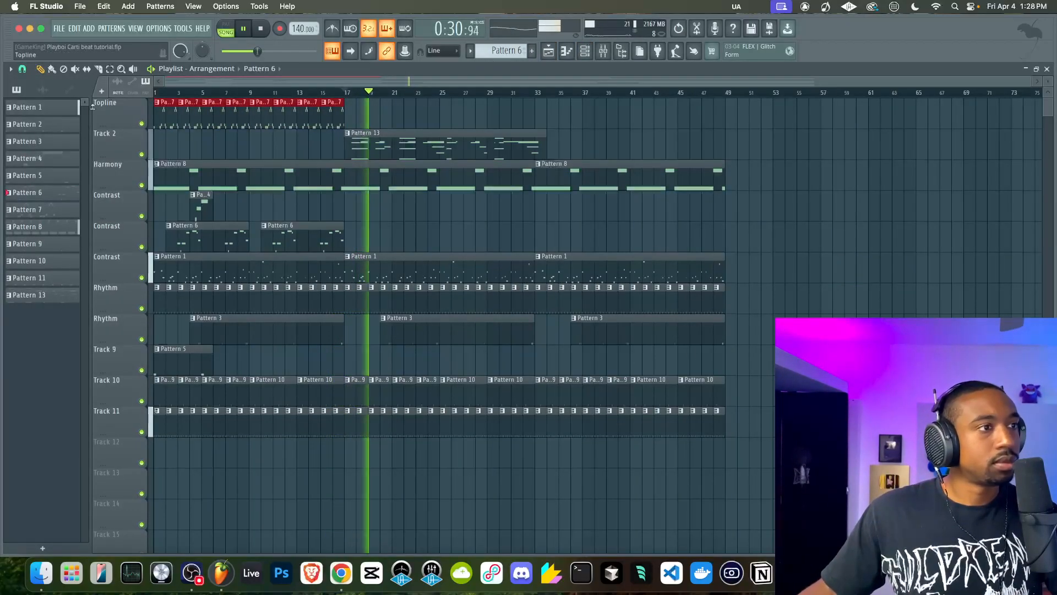
key("ctrl+b")
key("ctrl+b")
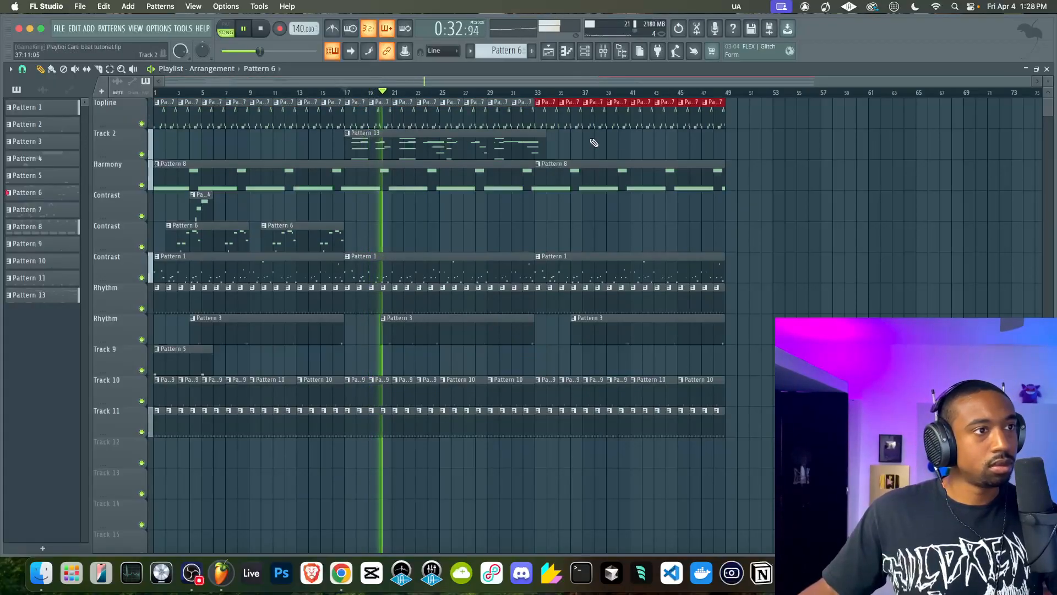
left_click(262, 28)
left_click(262, 29)
key("space")
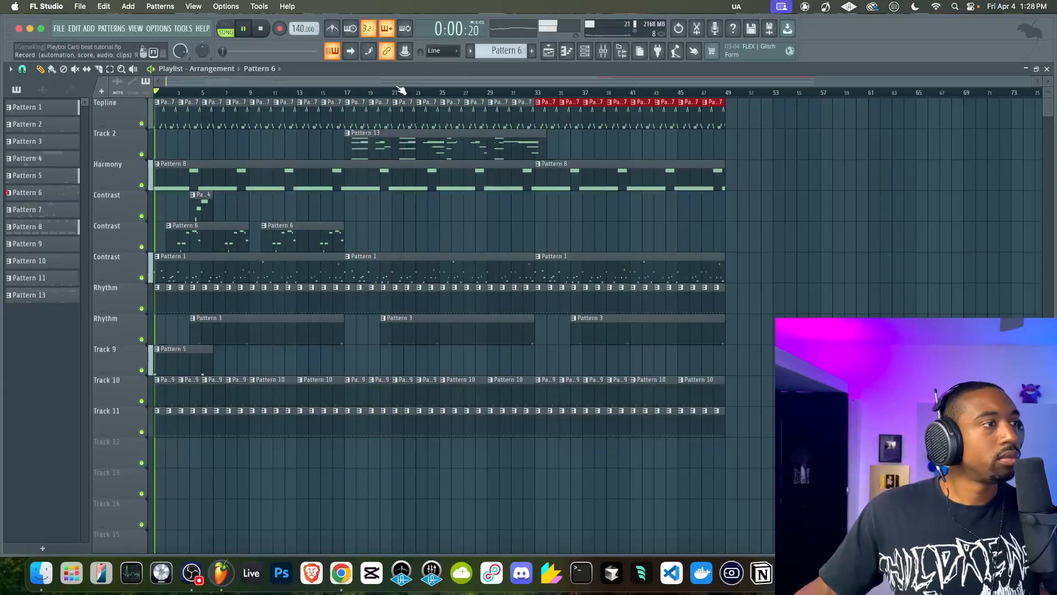
Adjust the delay time offset in Fruity Delay 3 on the Morphine mixer track, close the plugin and select the BEAT MIX track
left_click(586, 53)
left_click(603, 52)
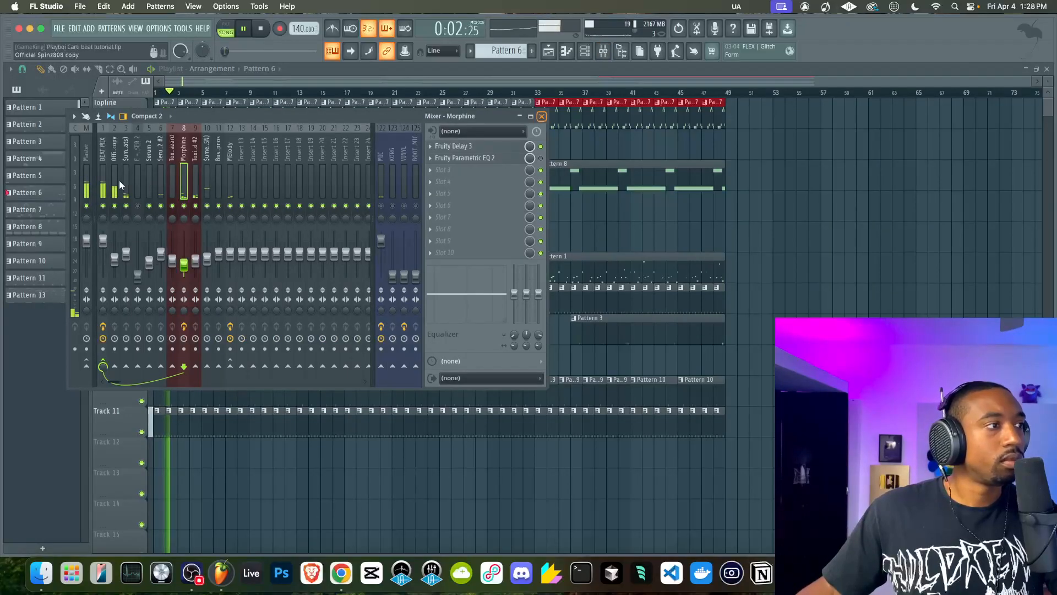
left_click(103, 176)
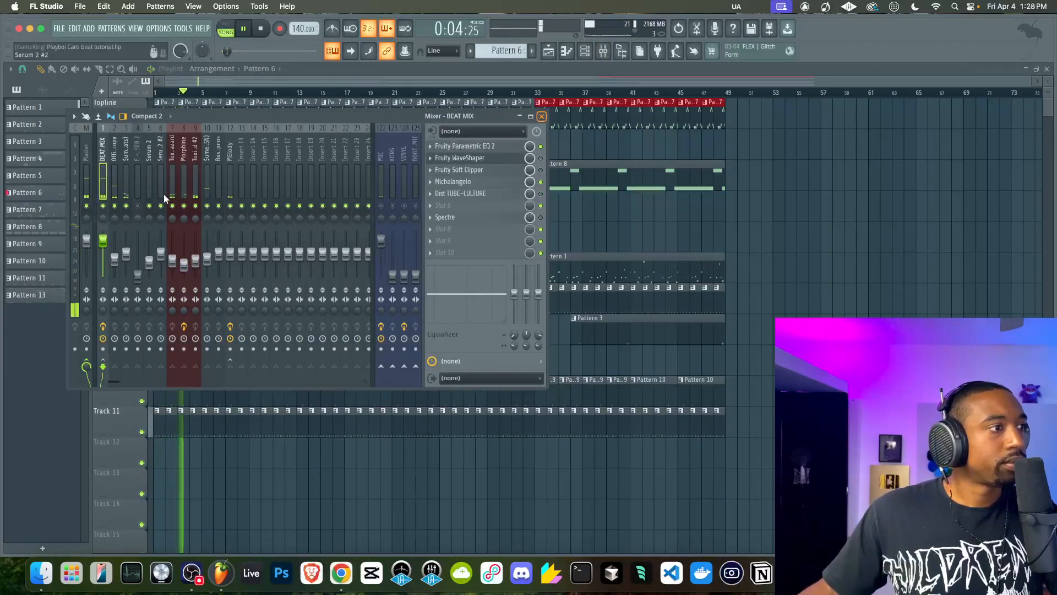
left_click(185, 185)
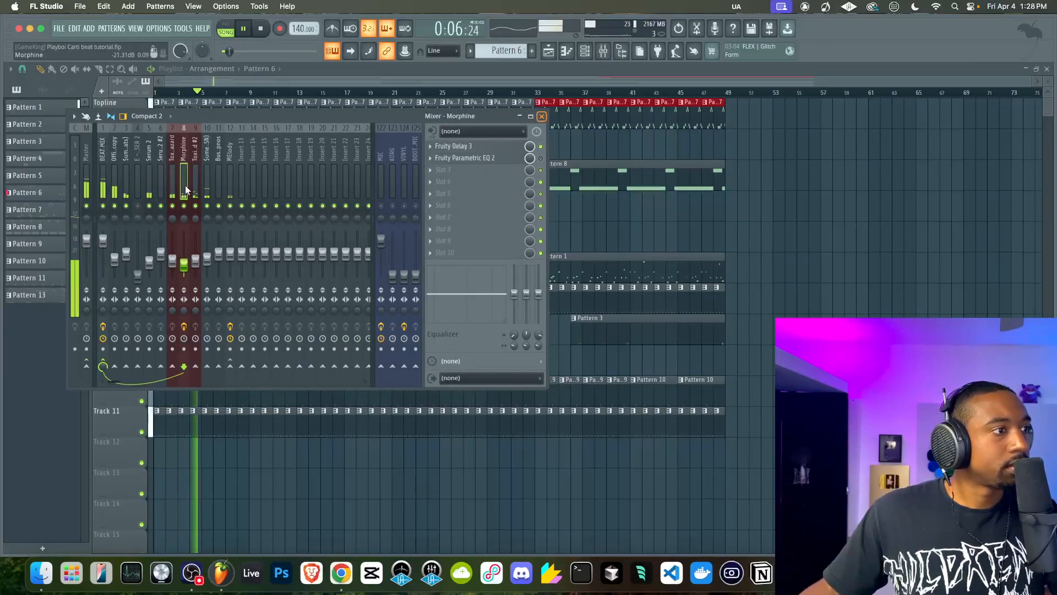
left_click(471, 147)
left_click_drag(161, 163, 161, 183)
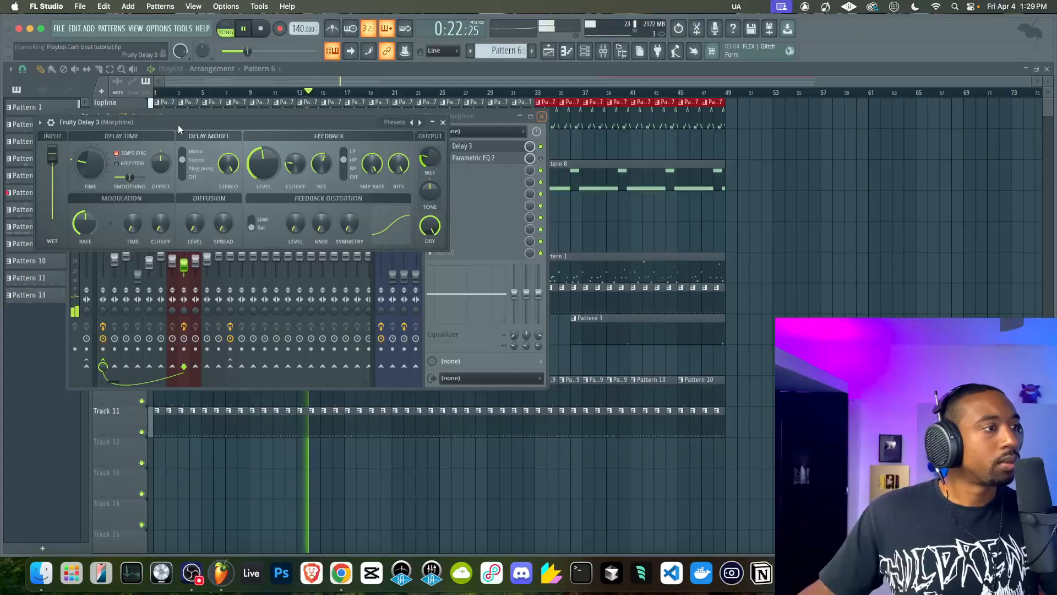
left_click(443, 122)
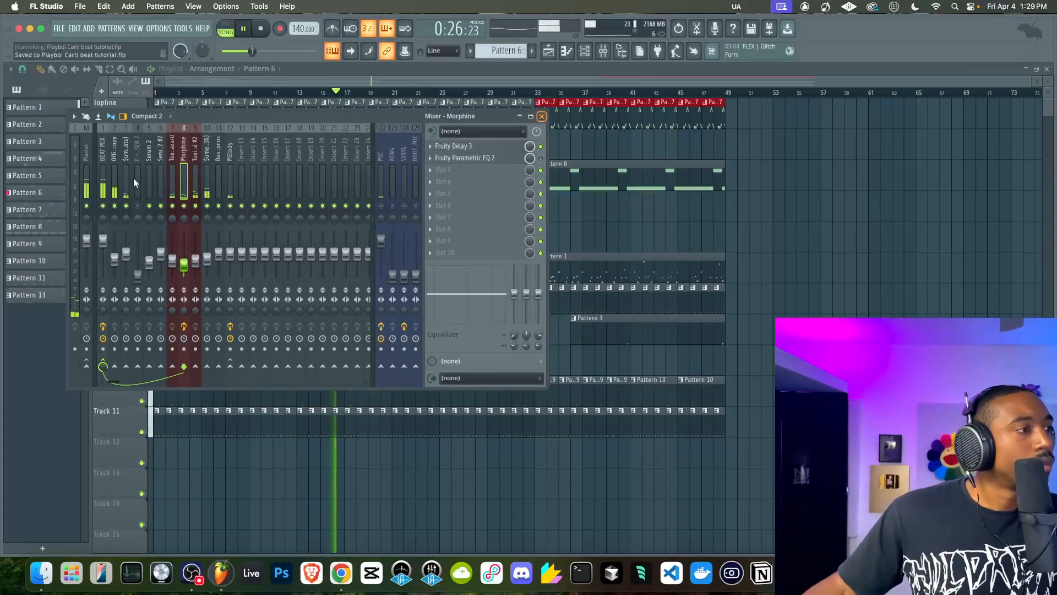
left_click(103, 175)
key("F9")
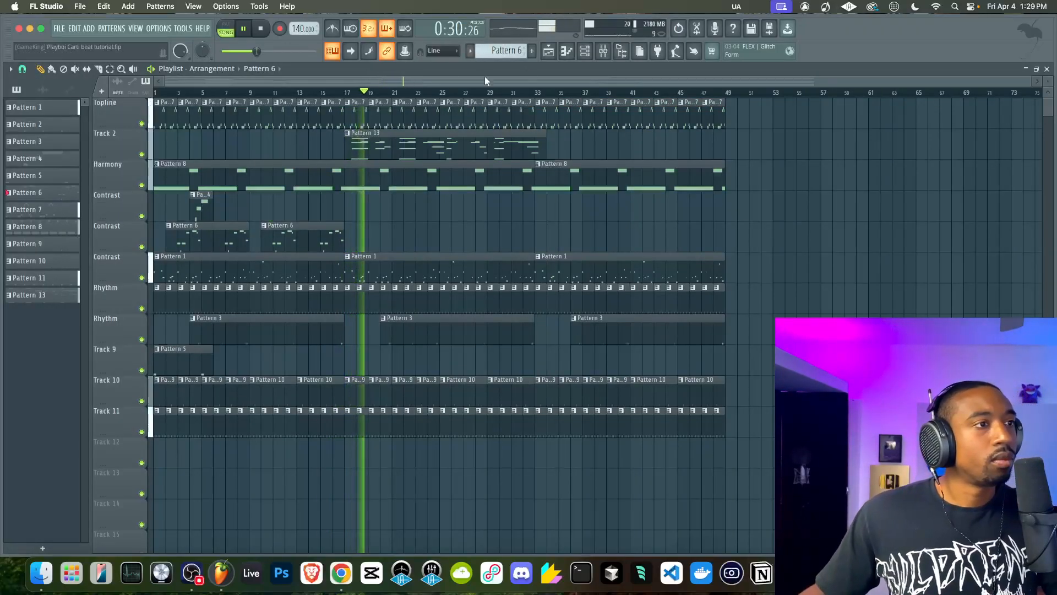
Stop playback and merge all melodic clips from the Topline, Track 2, Harmony and Contrast tracks into a single pattern clip
key("F9")
key("space")
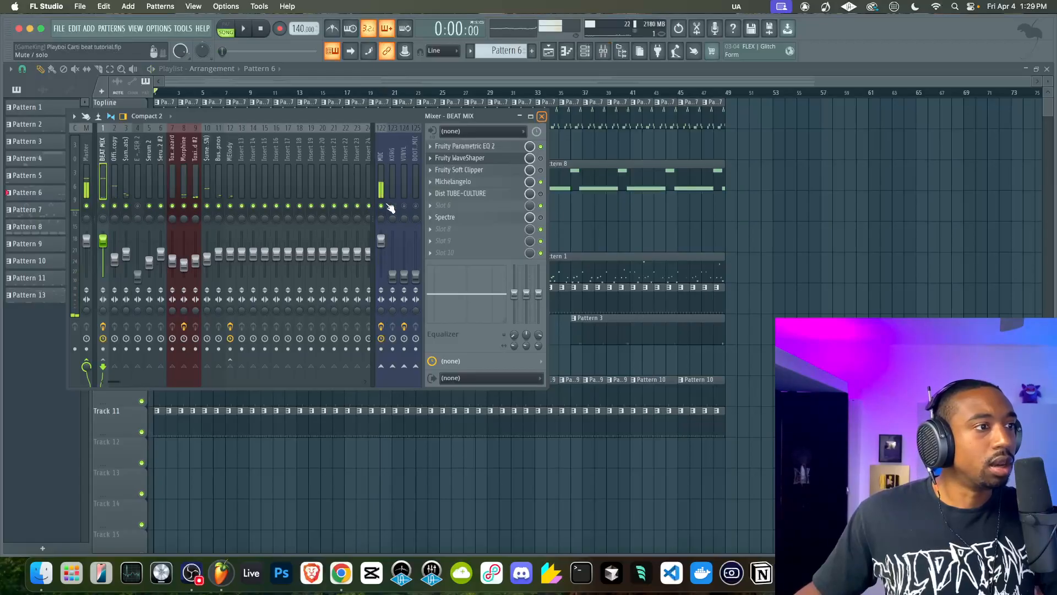
key("F9")
left_click_drag(742, 278, 110, 69)
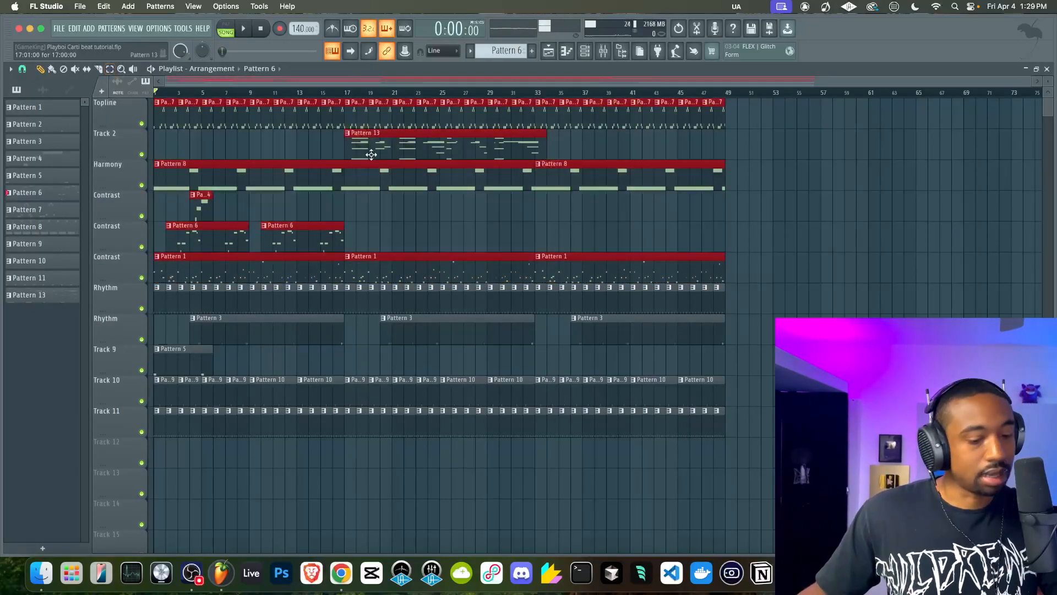
key("super+g")
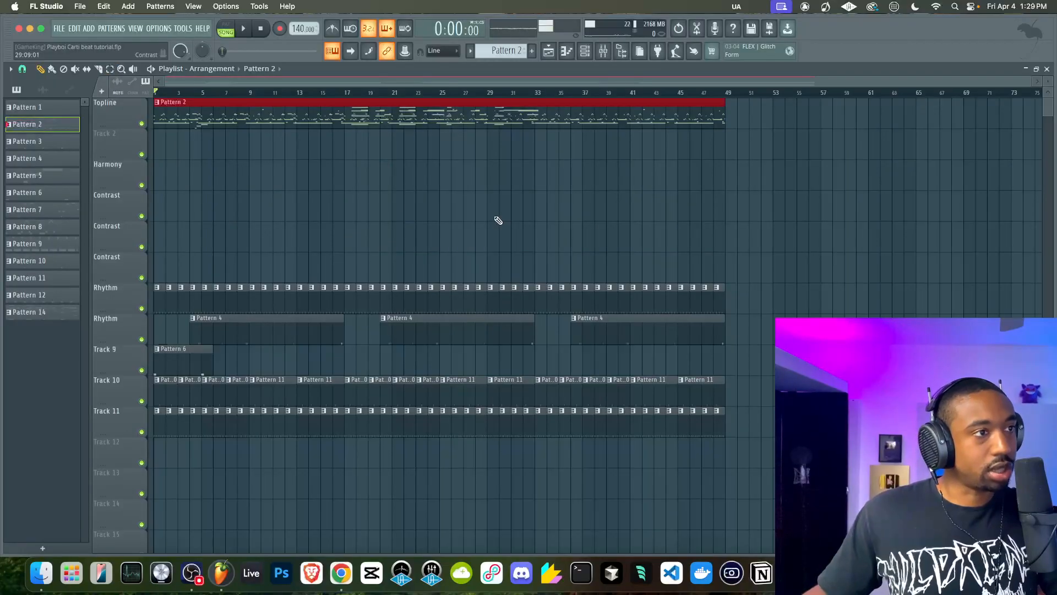
Transpose the merged Pattern 2 by -1 semitone and play the arrangement from the start
right_click(59, 123)
left_click(94, 237)
type("-1")
key("Return")
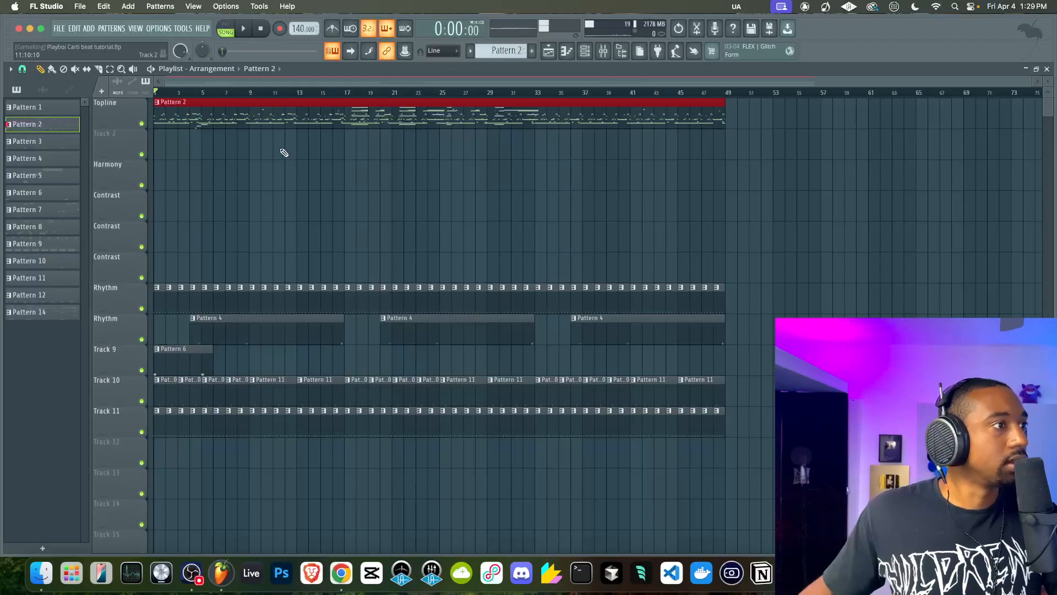
right_click(389, 188)
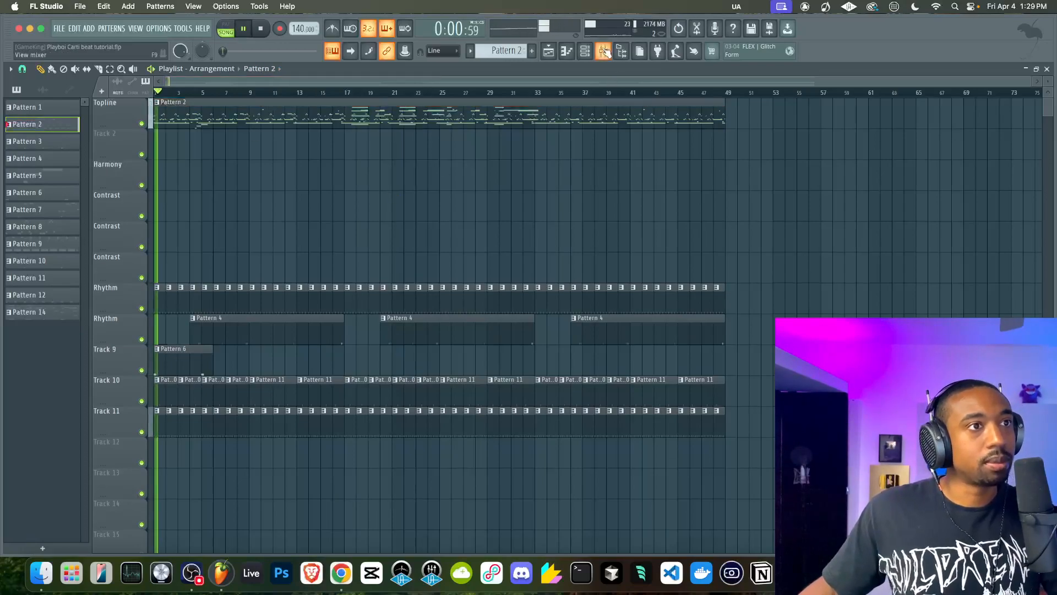
key("F9")
key("F9")
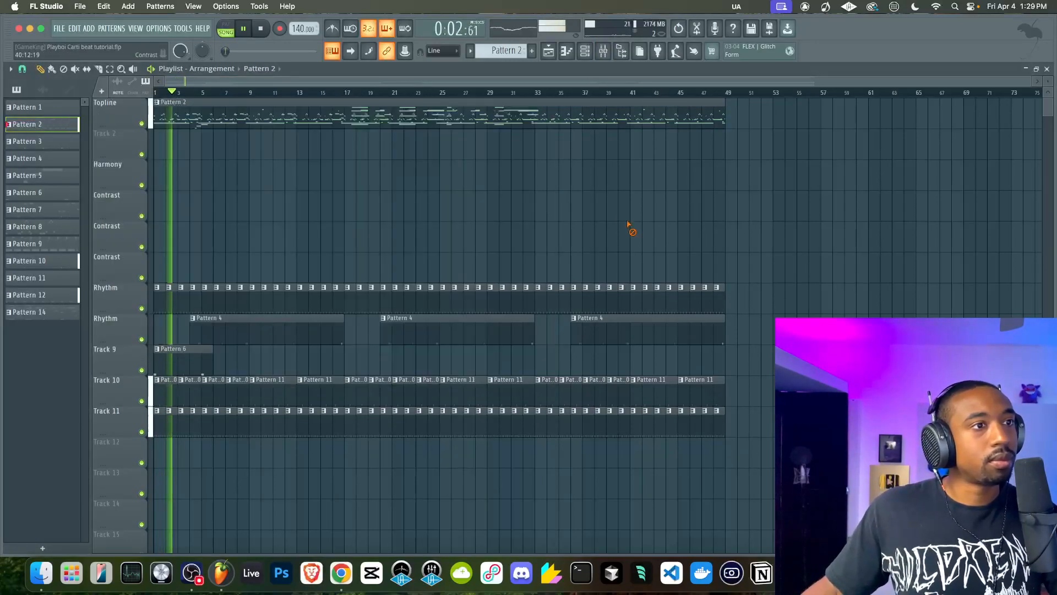
Raise the channel volume of Official Spinz808 copy to about 99%
key("F6")
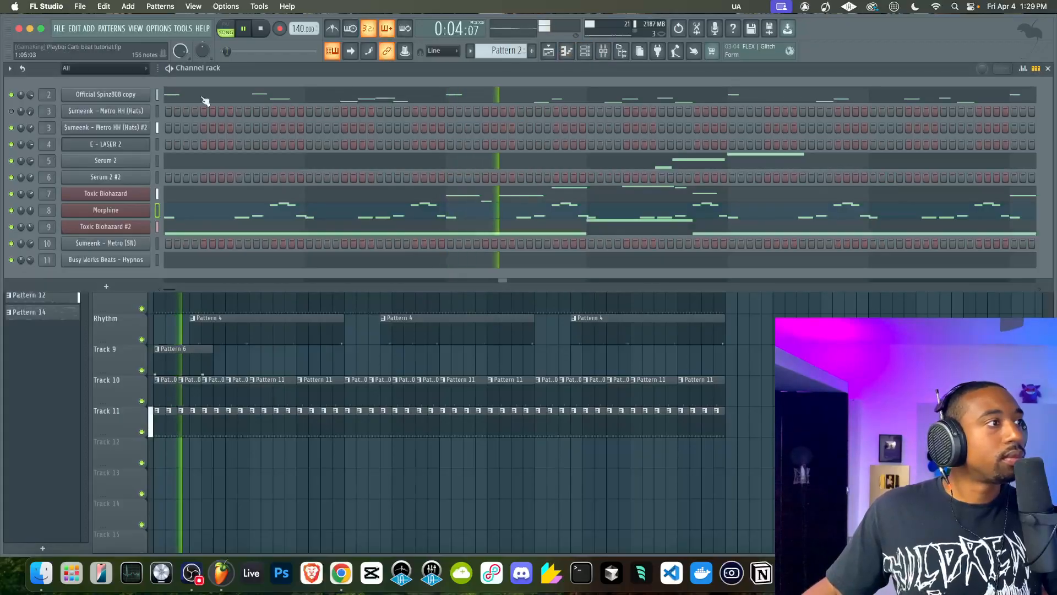
right_click(32, 93)
left_click(32, 93)
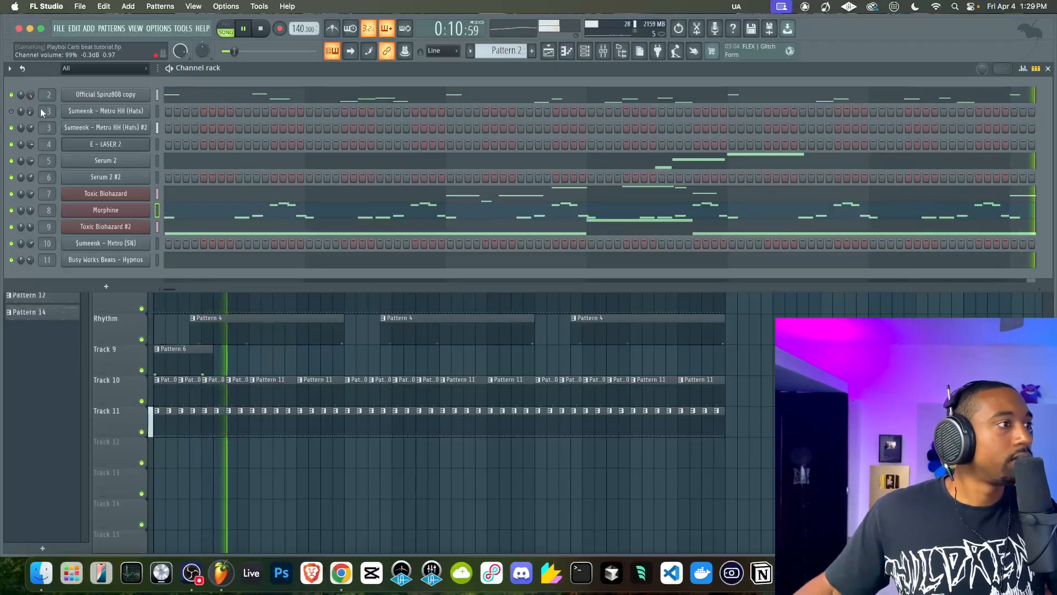
Set oscillator A's fine tuning to 36 in the Serum 2 channel, close the synth and return to the playlist
left_click(106, 164)
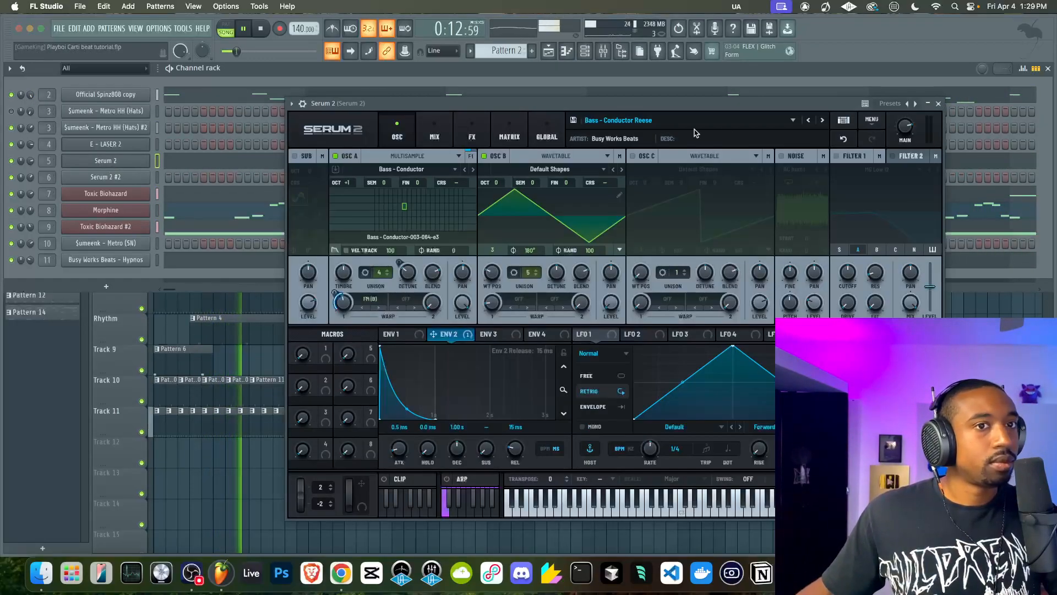
left_click_drag(416, 186, 426, 174)
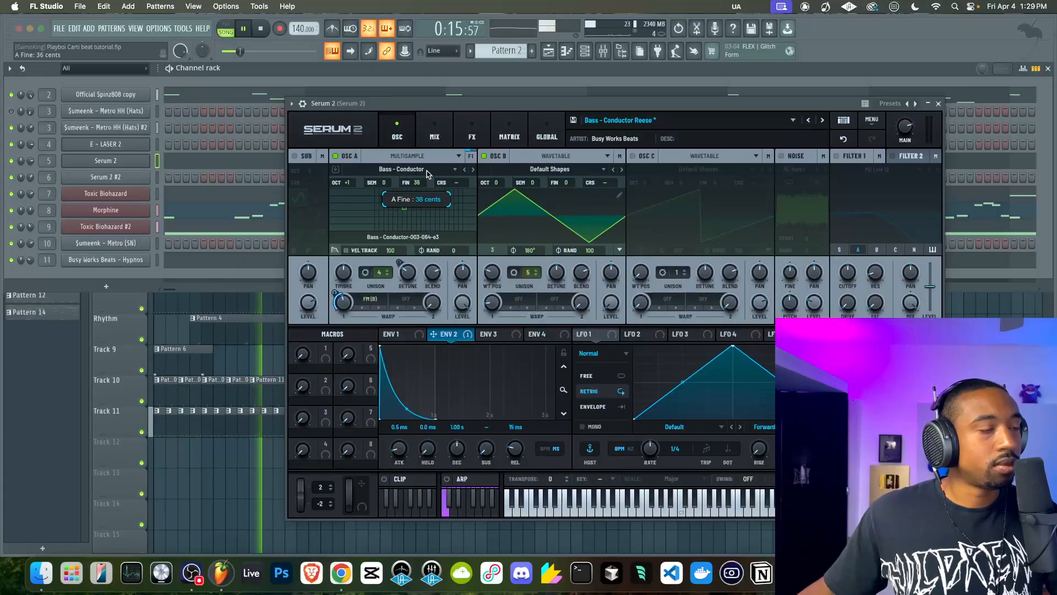
left_click(939, 104)
left_click(1048, 69)
key("F9")
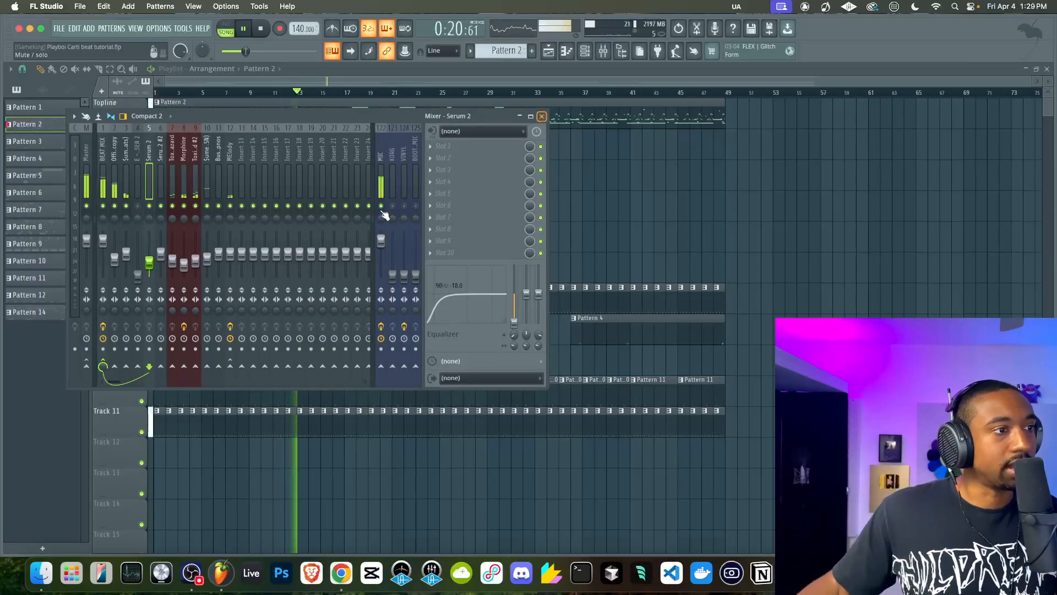
key("F9")
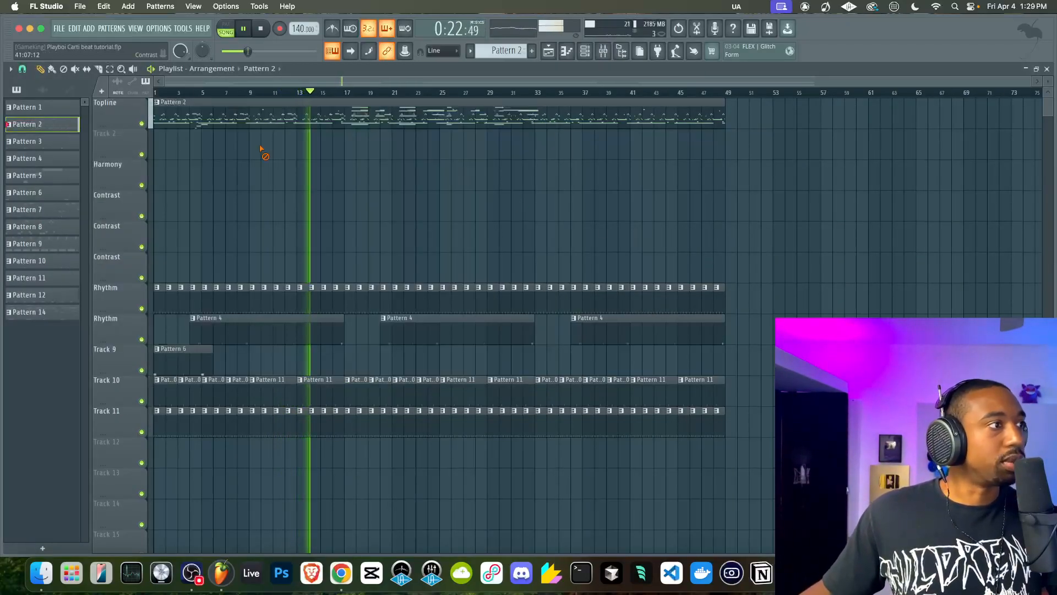
Open the transpose entry for Pattern 2, replay the arrangement from the start and check the mixer
right_click(59, 121)
key("Escape")
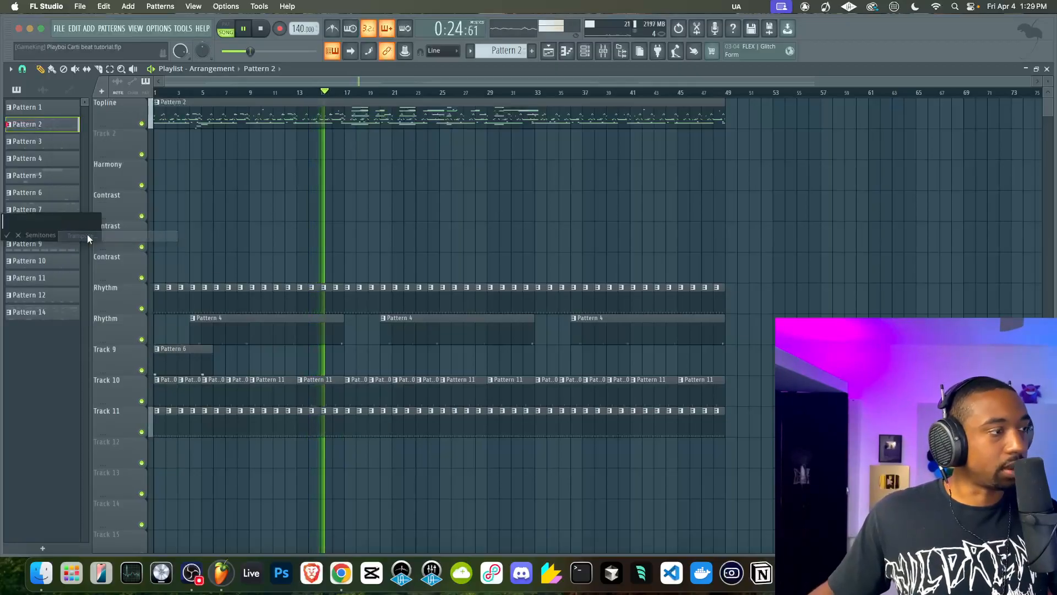
key("space")
key("space")
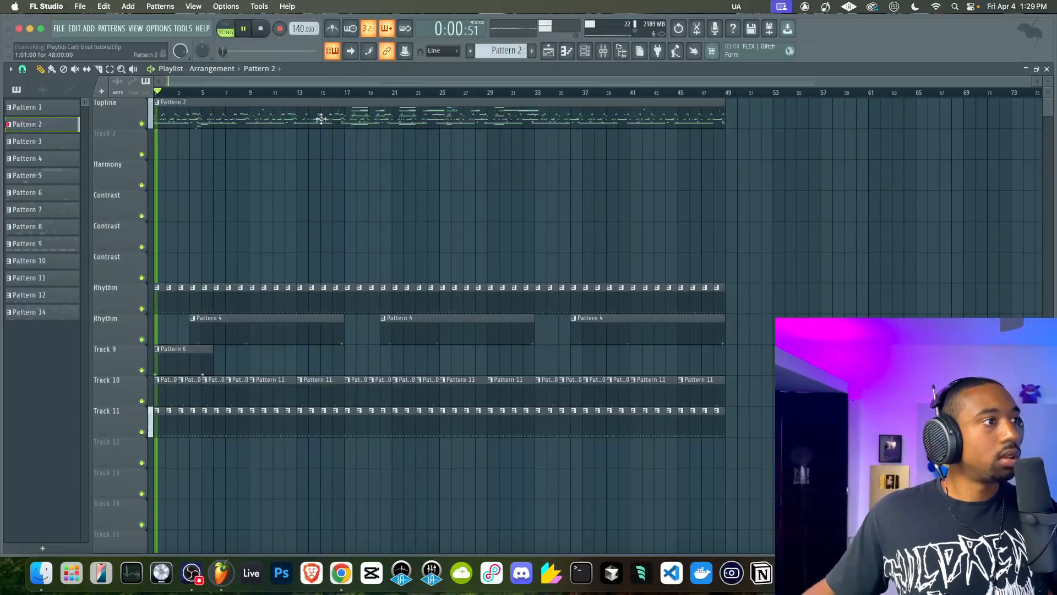
left_click(602, 53)
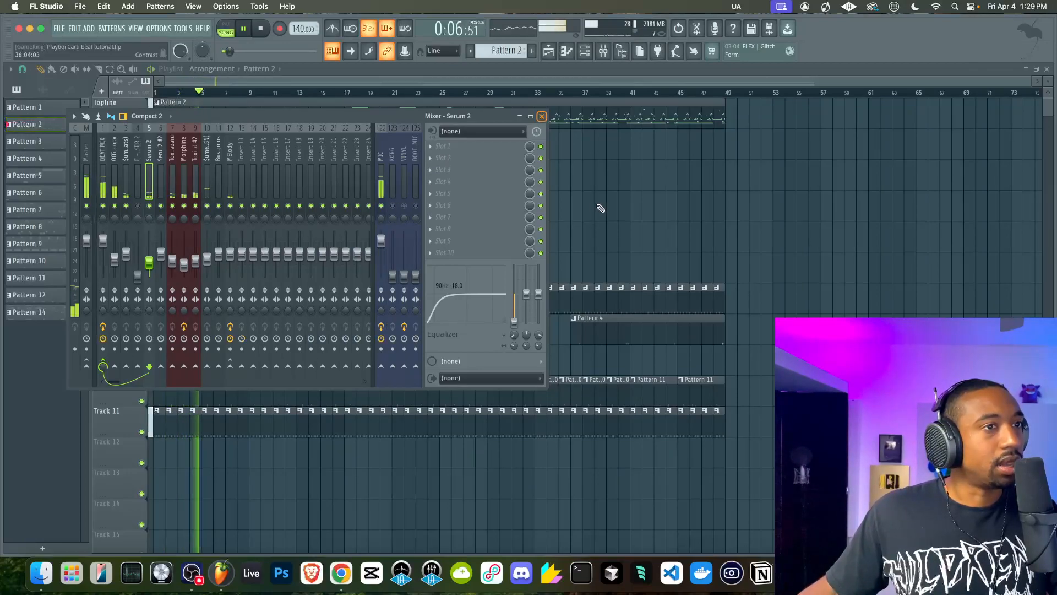
left_click(602, 53)
Stop playback, enter a transposition of -6 semitones for Pattern 2 and audition the arrangement
key("space")
right_click(52, 124)
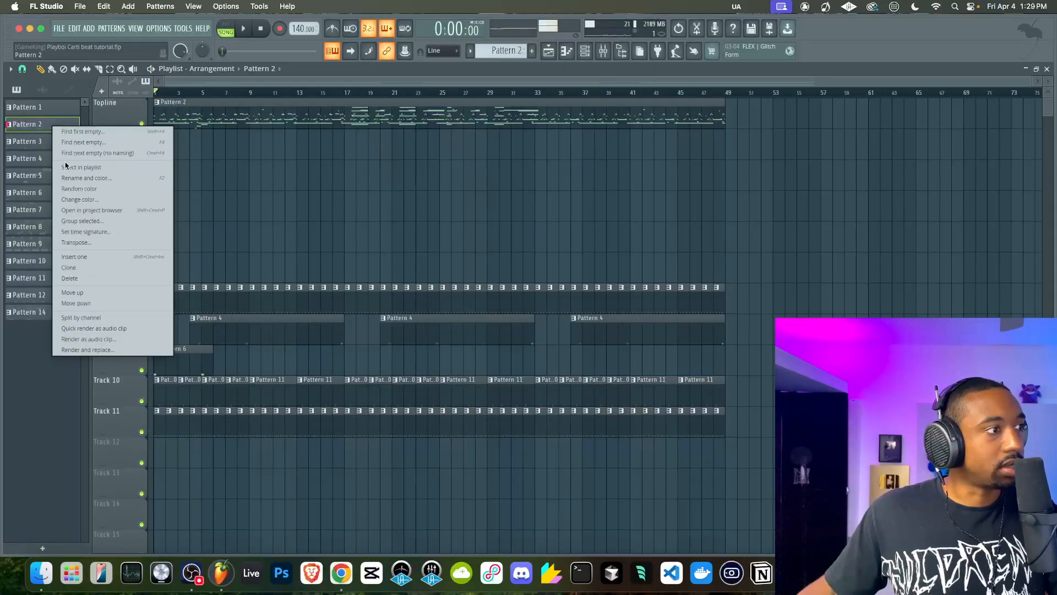
left_click(82, 237)
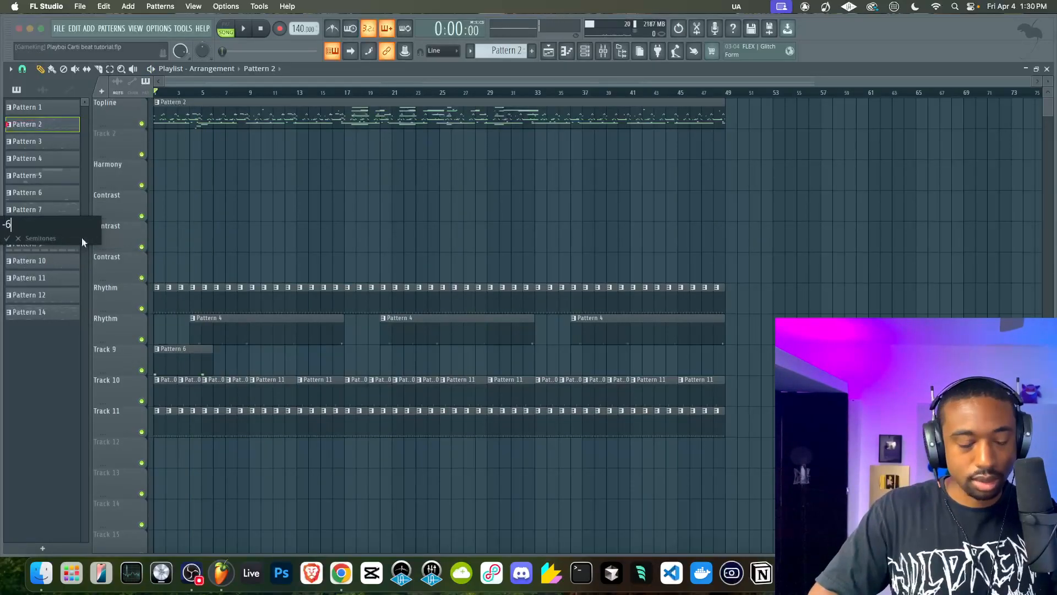
key("Escape")
key("space")
Play the arrangement and check the Melody mixer track's Serum 2 FX delay settings
key("space")
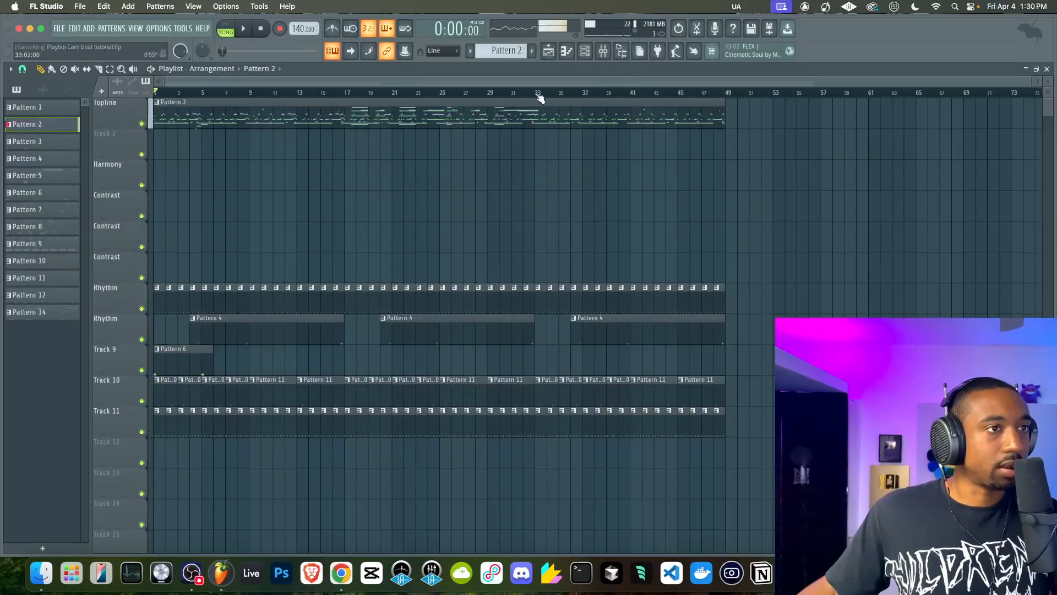
key("space")
left_click(603, 51)
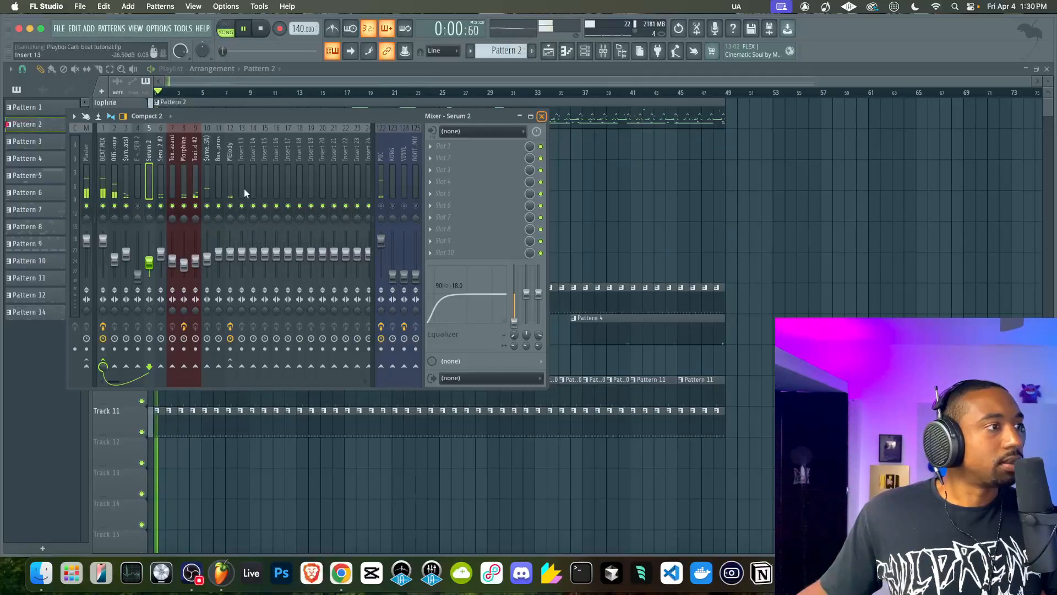
left_click(196, 206, "ctrl")
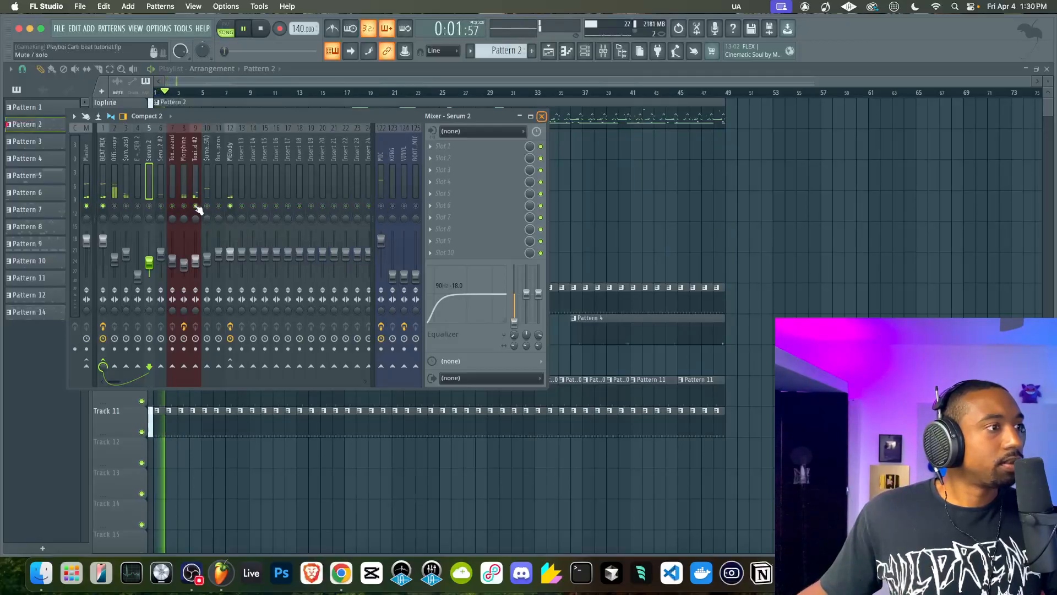
left_click(231, 183)
left_click(478, 147)
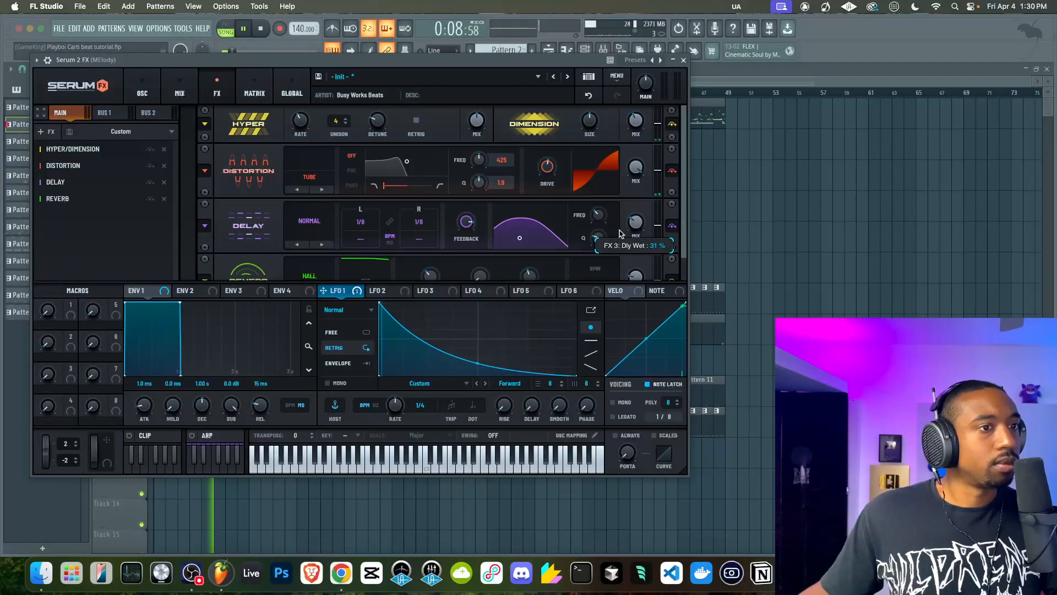
left_click(684, 60)
Restart the arrangement and check the time shift setting of the Official Spinz808 copy channel
key("space")
key("space")
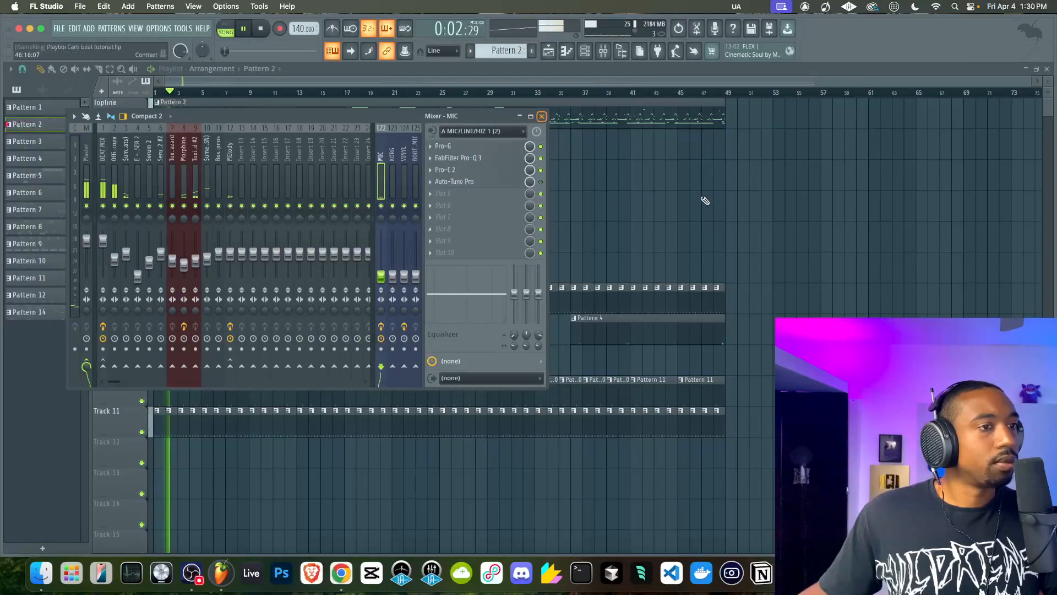
key("F9")
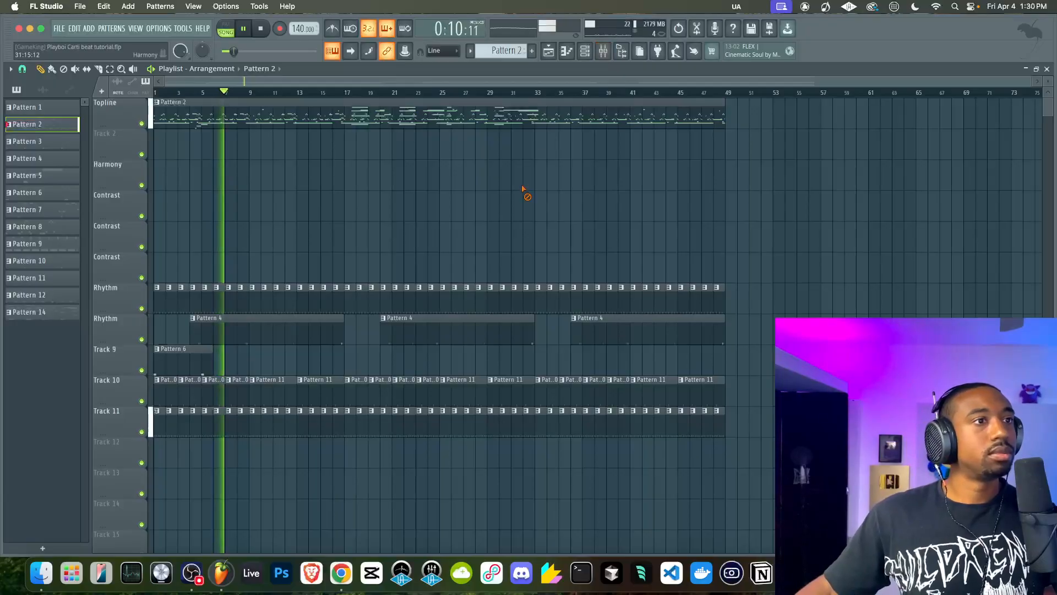
key("F6")
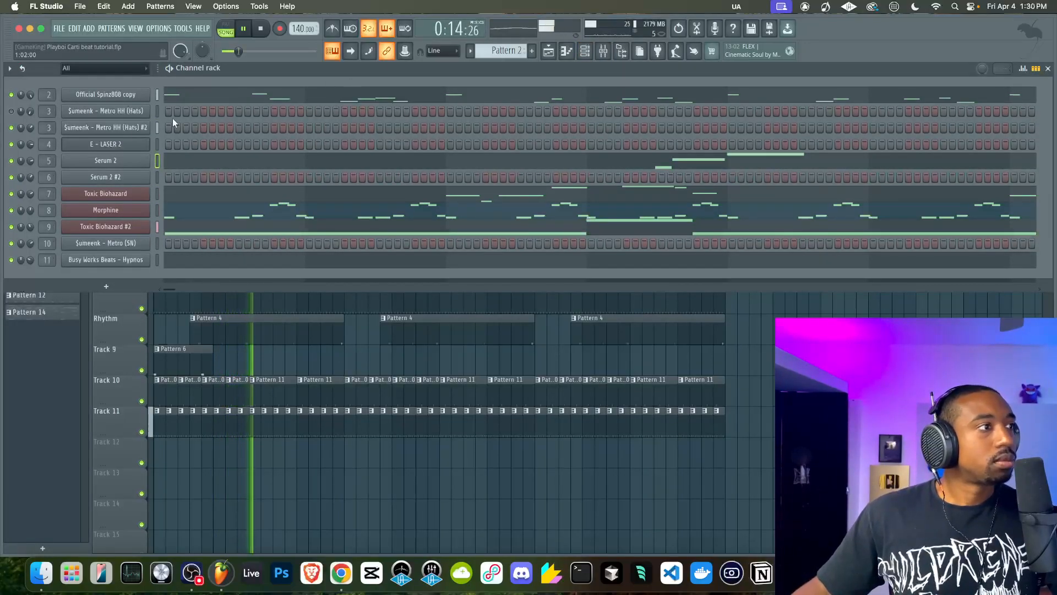
left_click(130, 96)
left_click(97, 142)
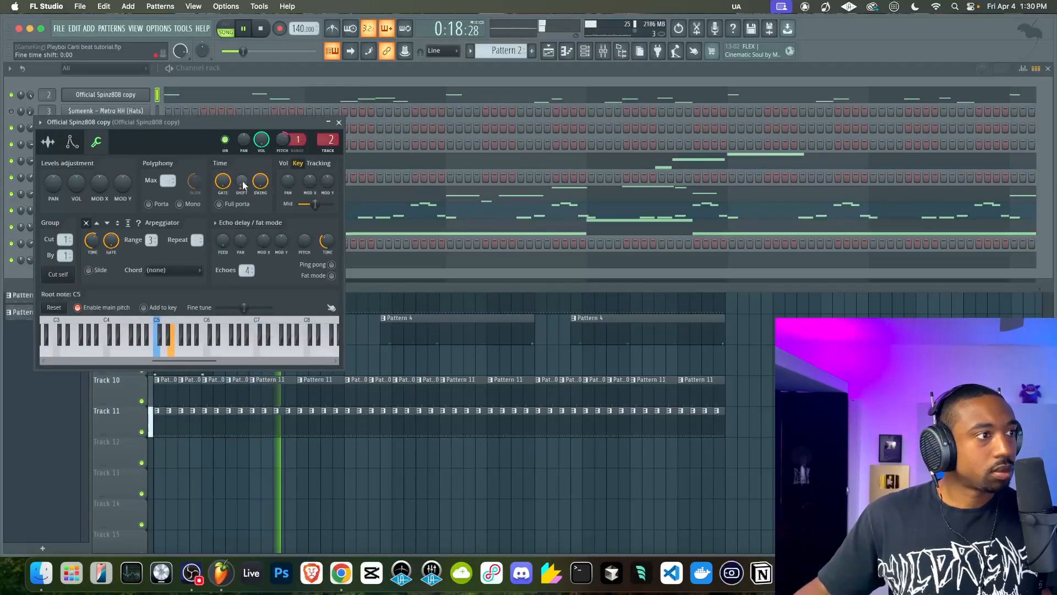
left_click(339, 122)
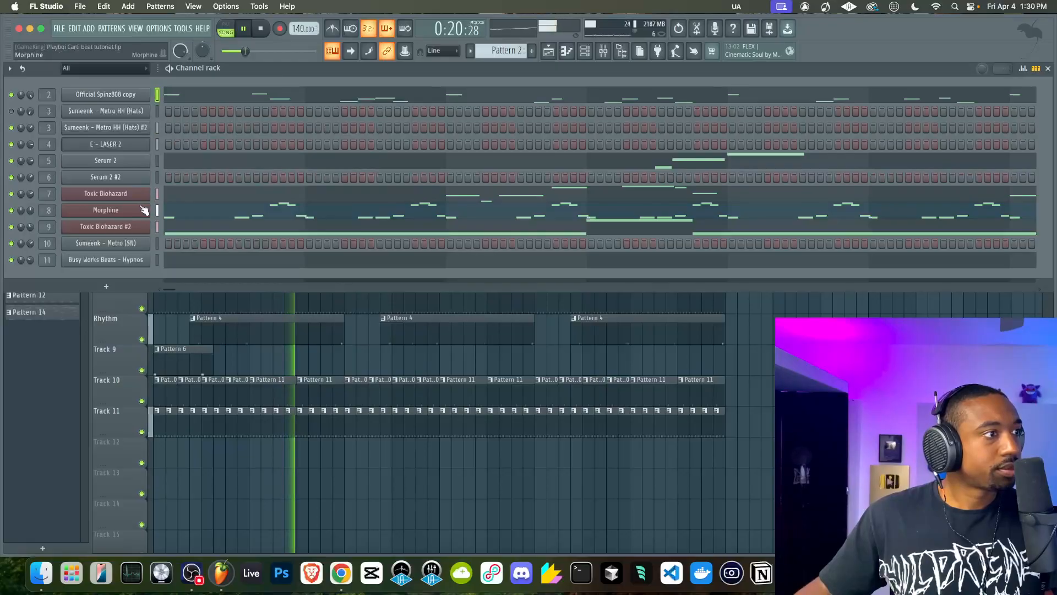
Check the envelope and miscellaneous settings of the $umeenk - Metro HH (Hats) #2 channel
left_click(127, 131)
left_click(105, 172)
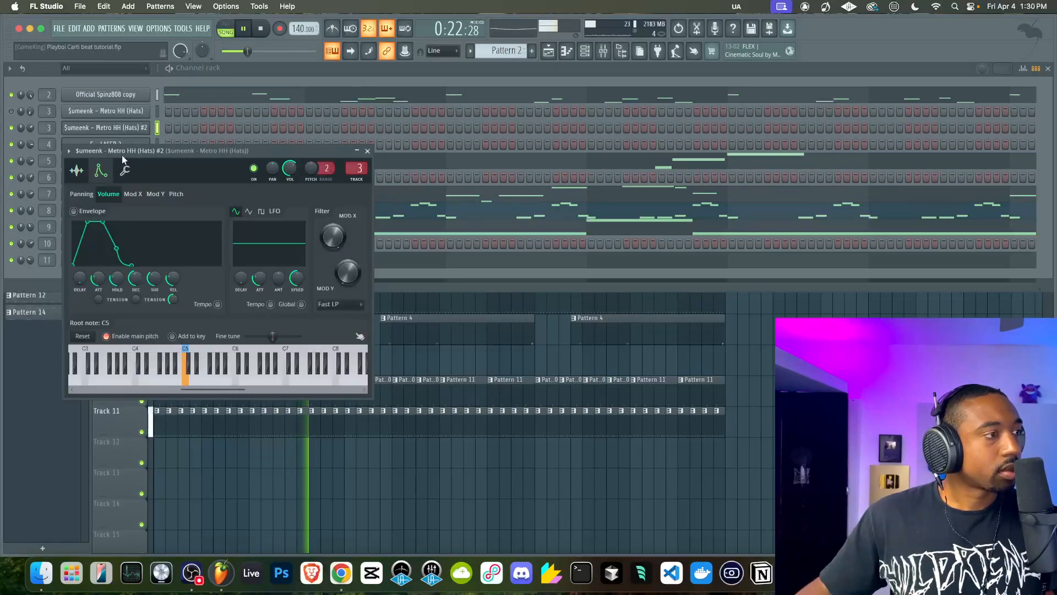
left_click(125, 172)
left_click(363, 151)
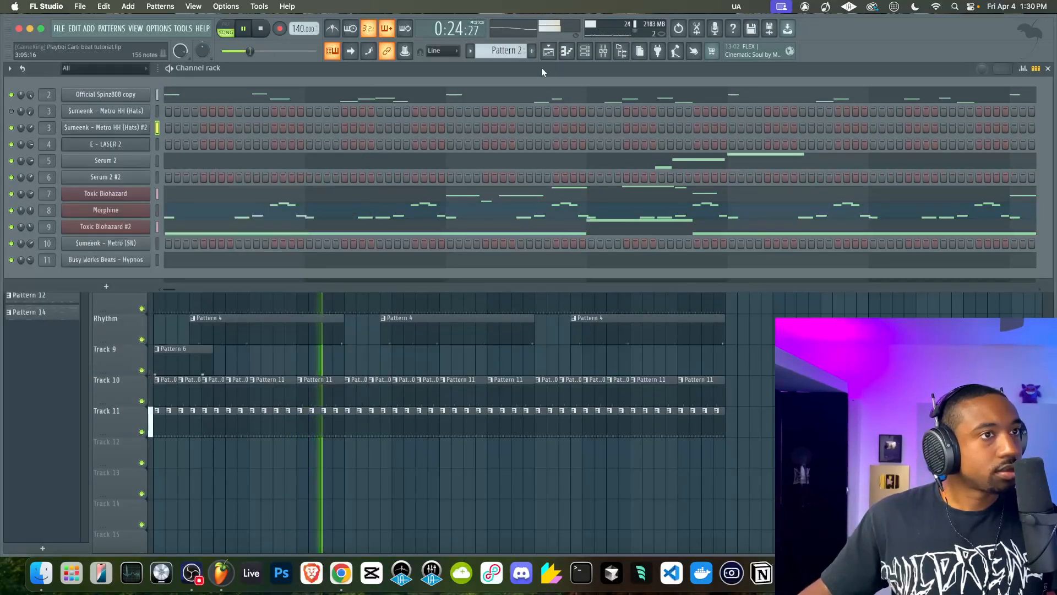
Raise the MIC mixer track's volume and stop playback
left_click(604, 51)
left_click_drag(381, 273, 379, 190)
key("space")
left_click(542, 116)
Open the Official Spinz808 copy channel and check the options of its time shift control
left_click(148, 97)
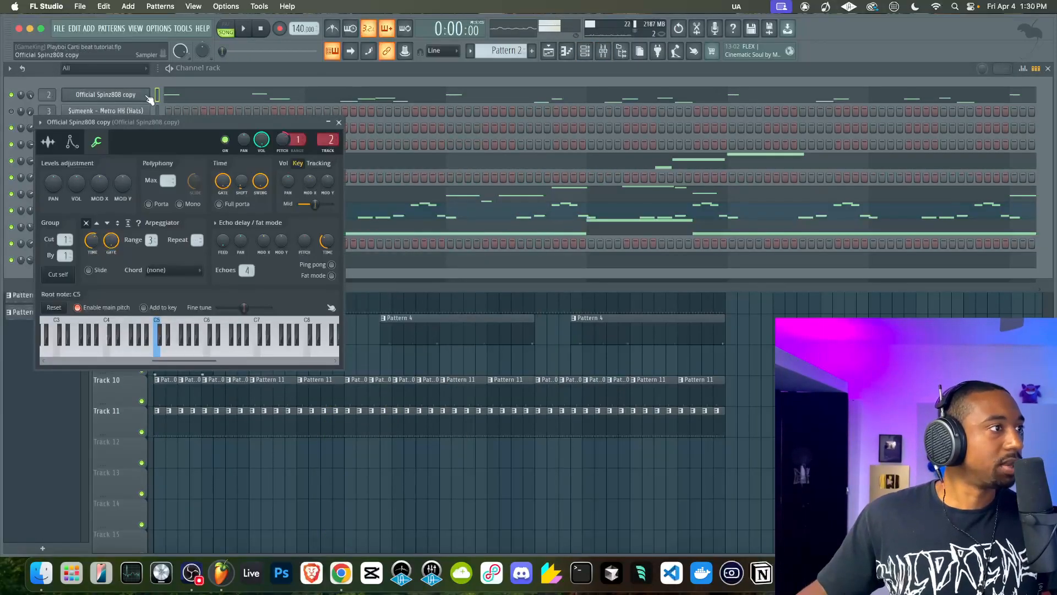
right_click(240, 183)
left_click(250, 187)
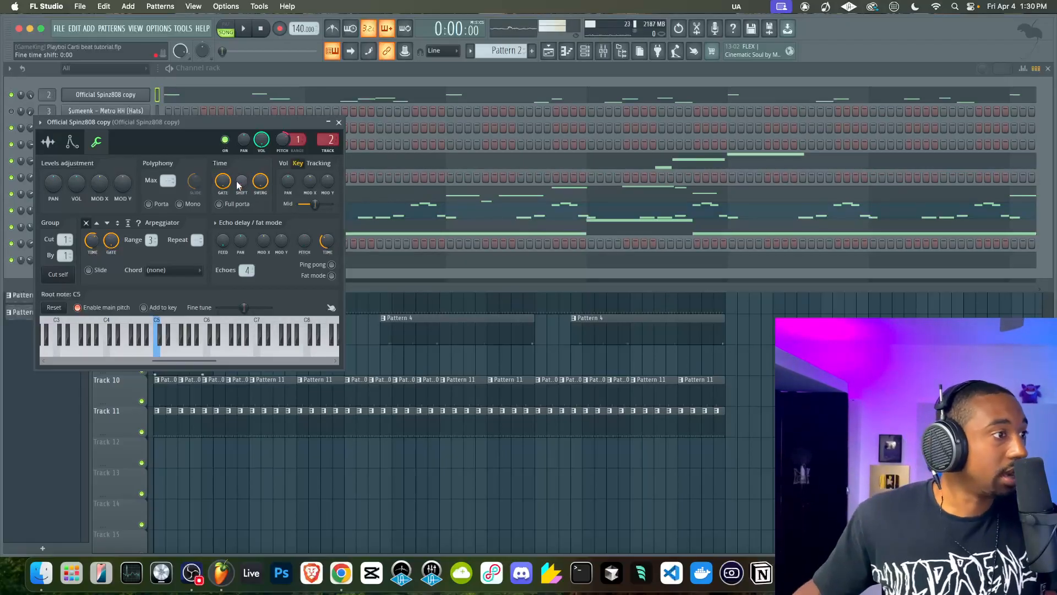
left_click(341, 122)
Toggle the MIC mixer track's mute, restart the arrangement and lower that track's volume
left_click(603, 50)
left_click(381, 206)
key("space")
left_click_drag(381, 241, 381, 279)
left_click(541, 117)
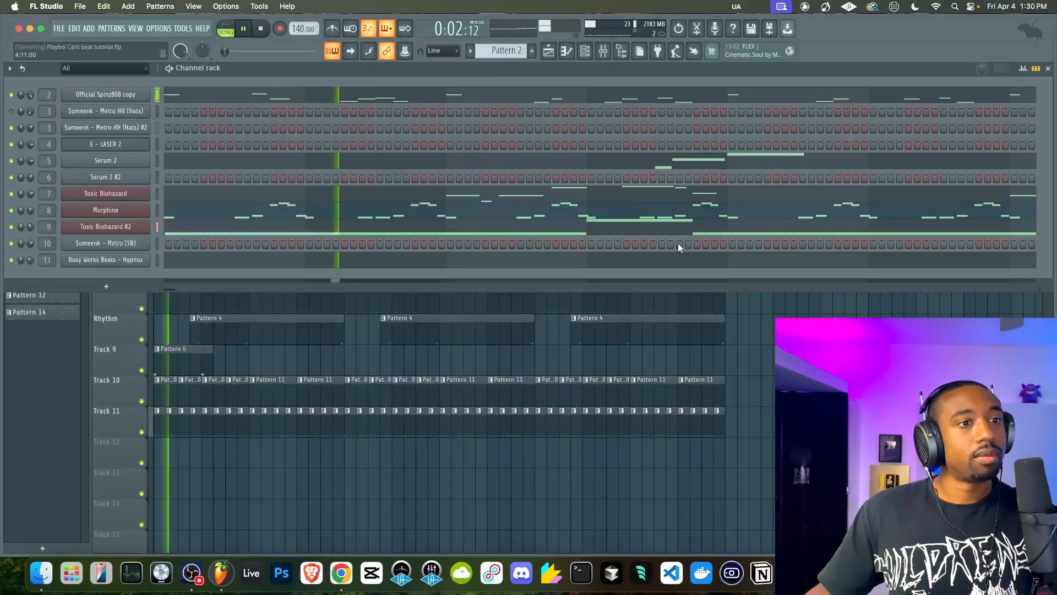
Make Pattern 5 the active pattern and view its notes in the channel rack
key("F6")
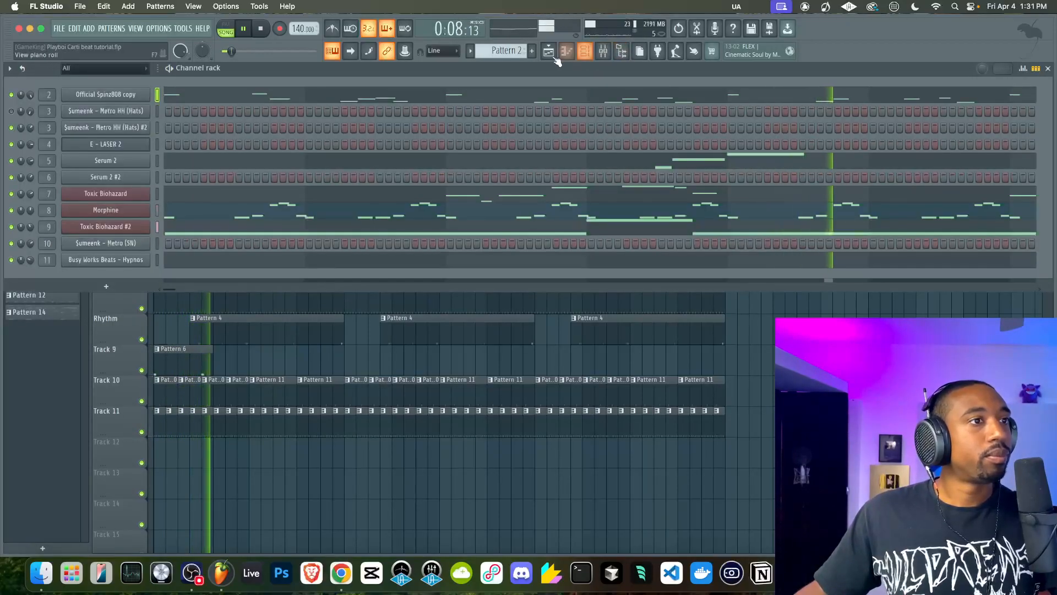
left_click_drag(508, 51, 514, 37)
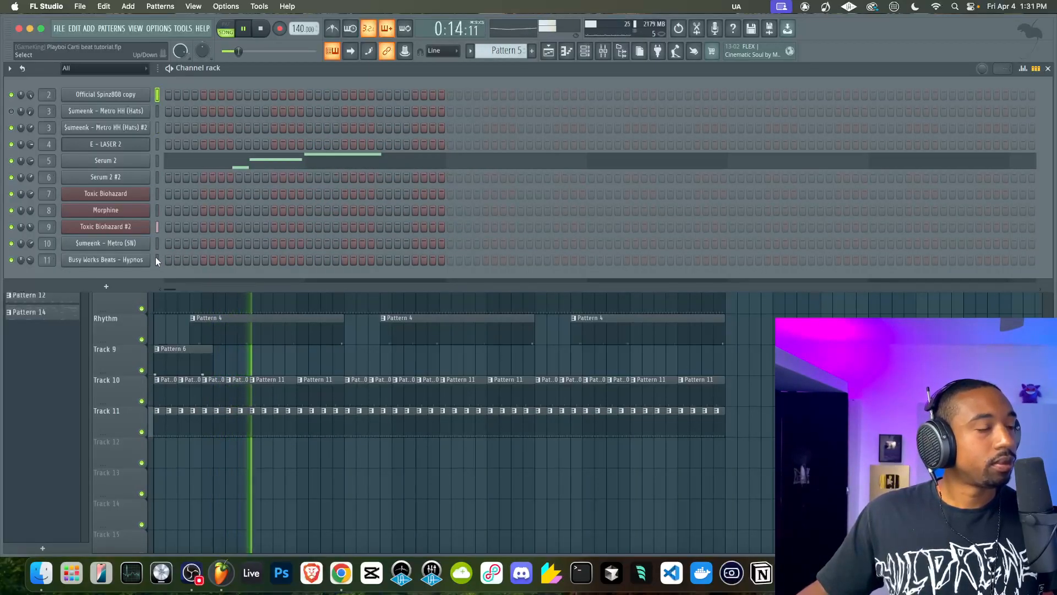
key("F6")
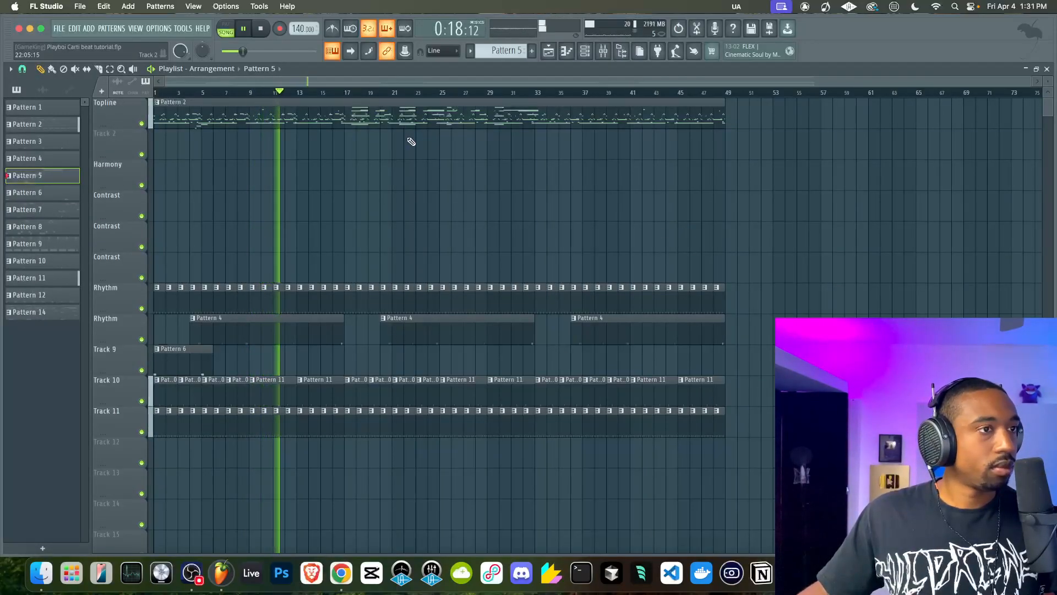
Route the Morphine mixer track to the Melody track
left_click(604, 55)
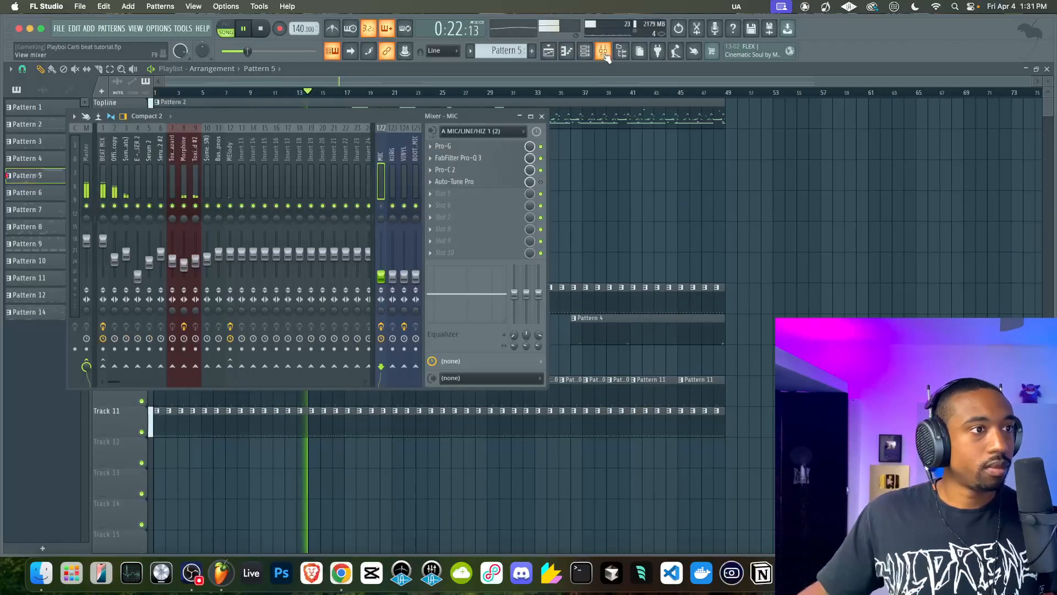
left_click(233, 174)
left_click(188, 187)
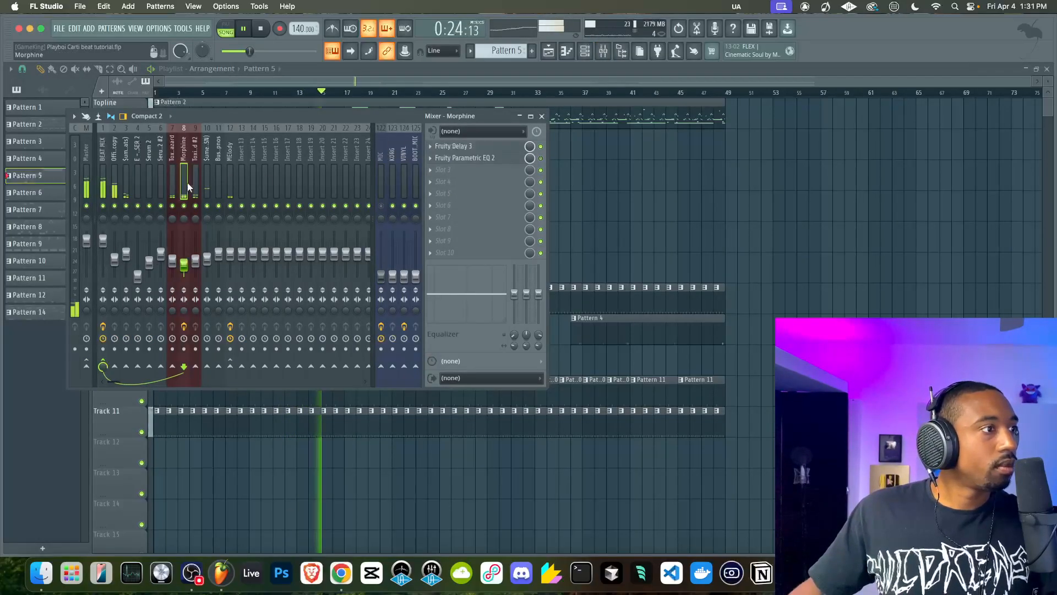
right_click(230, 366)
left_click(250, 368)
left_click(229, 183)
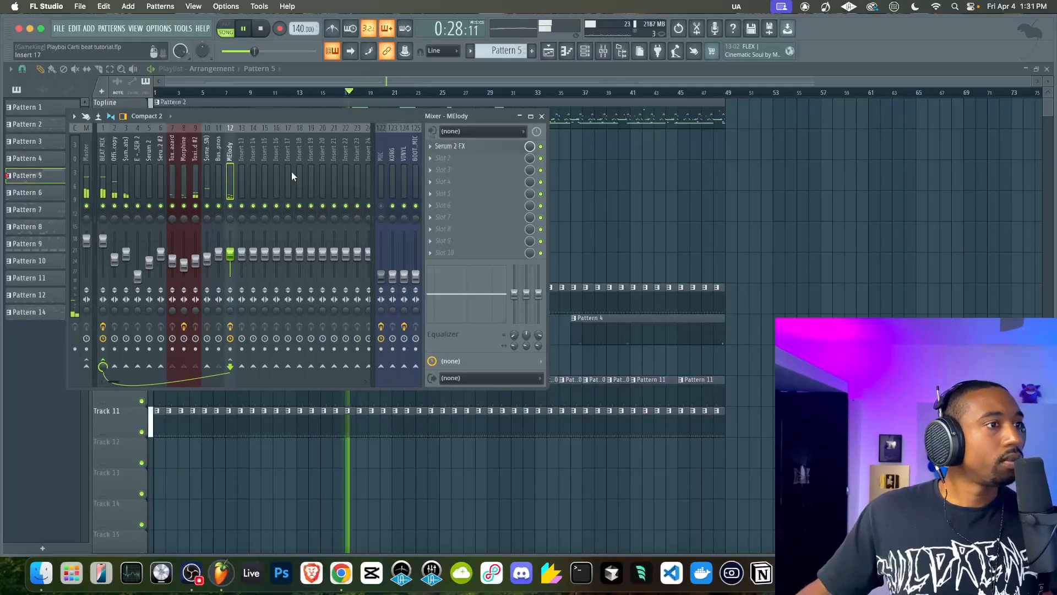
Check the oscillator and filter page of the Melody track's Serum 2 FX and return to the playlist
left_click(466, 145)
left_click(142, 88)
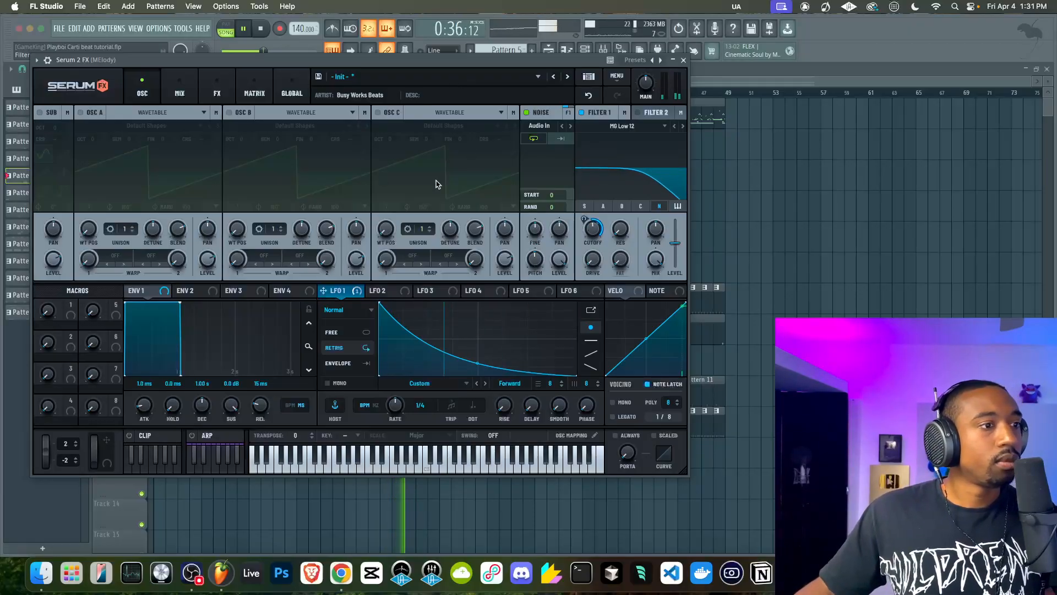
left_click(684, 60)
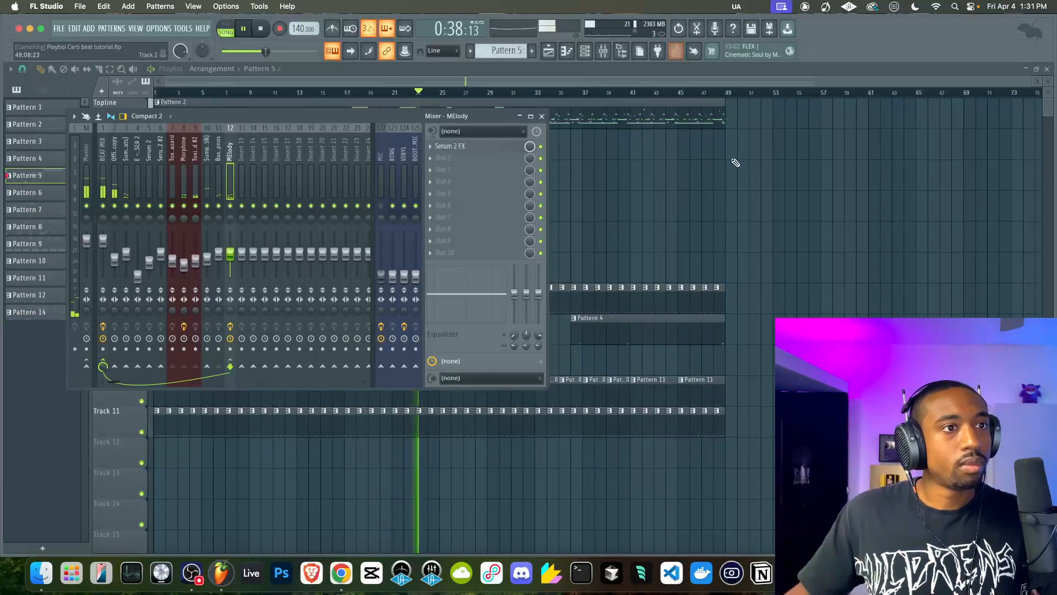
key("F9")
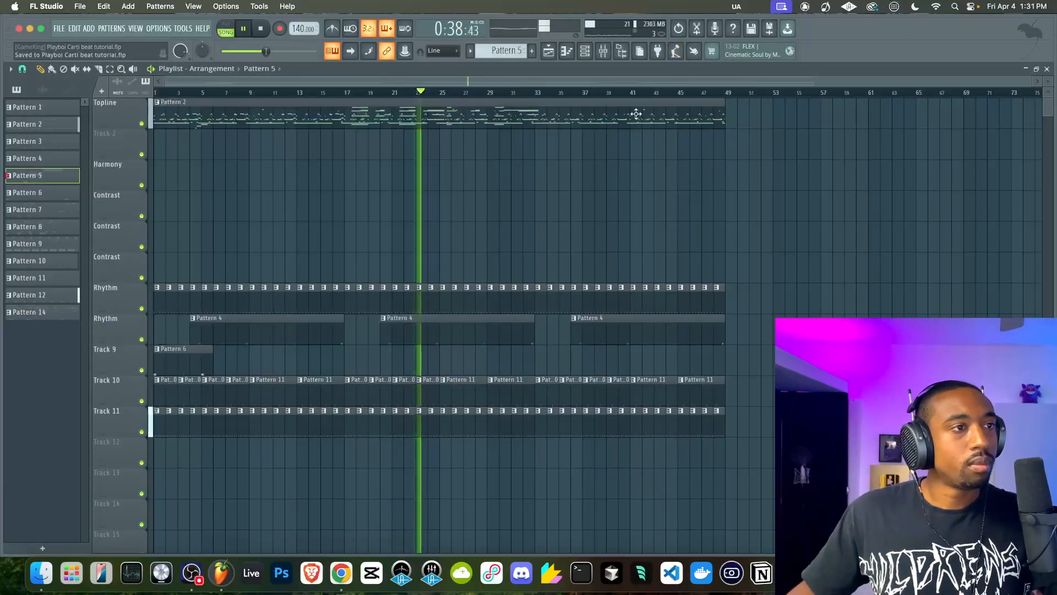
Review the Morphine and Toxic Biohazard #2 mixer tracks and set the $umeenk - Metro (SN) track's volume to about 59%
left_click(594, 51)
left_click(604, 57)
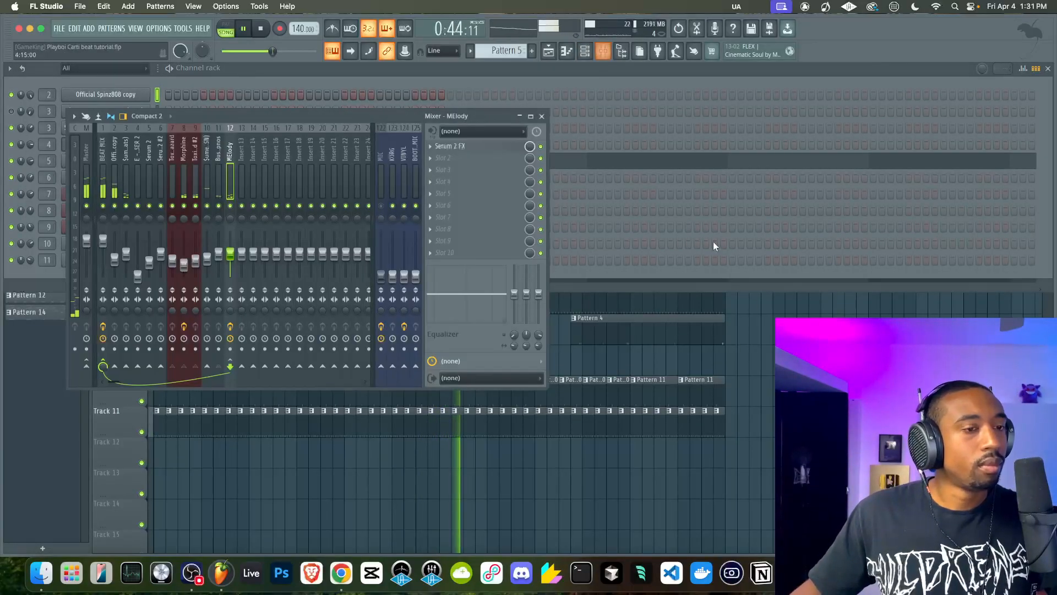
right_click(758, 322)
left_click(604, 52)
left_click(186, 164)
left_click(195, 165)
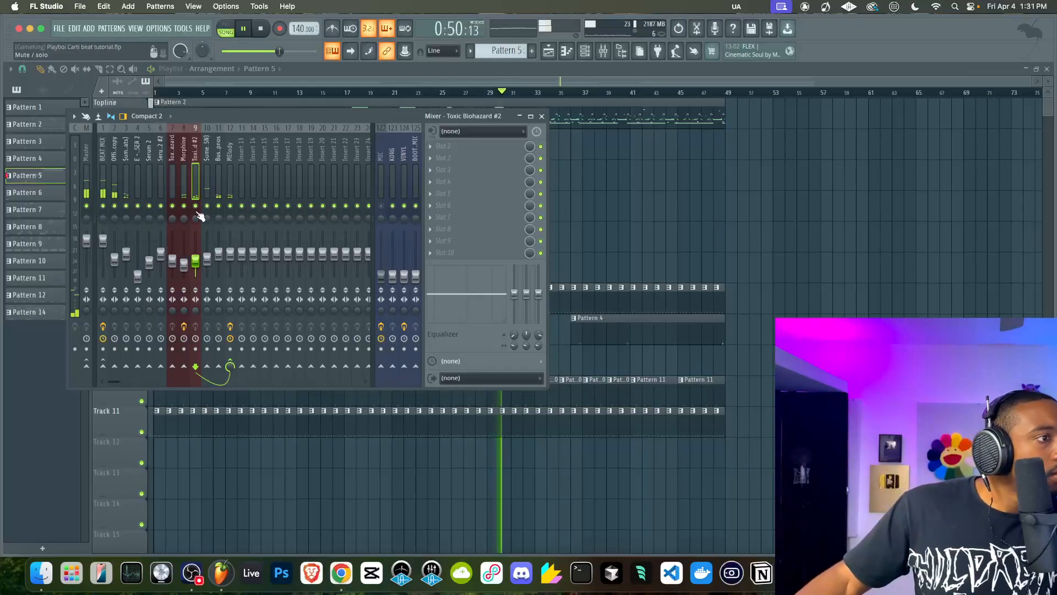
left_click(207, 175)
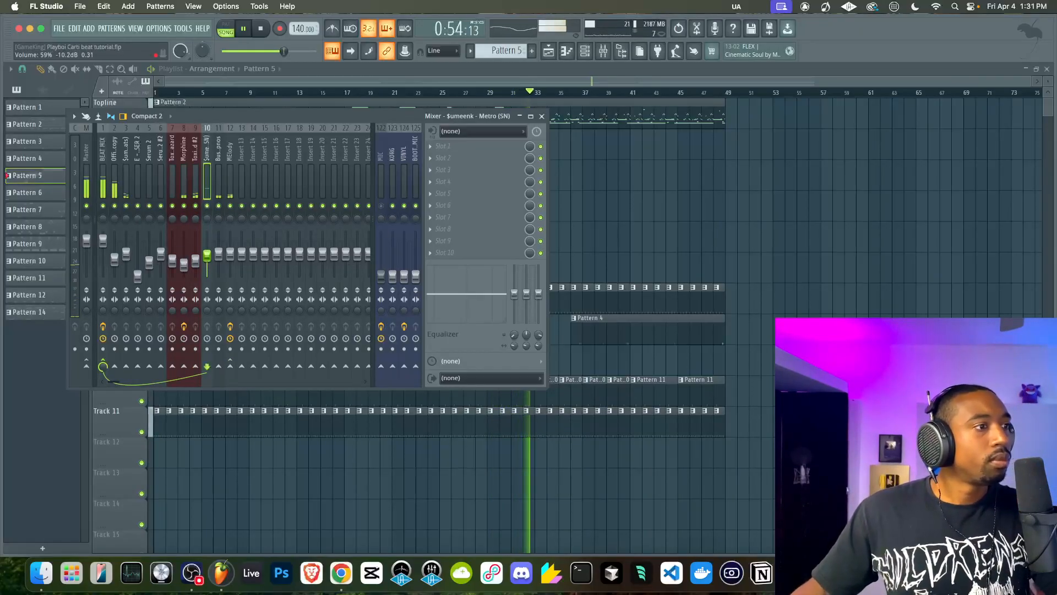
Set the Toxic Biohazard #2 mixer track's volume to about 41% and save the project
left_click(195, 259)
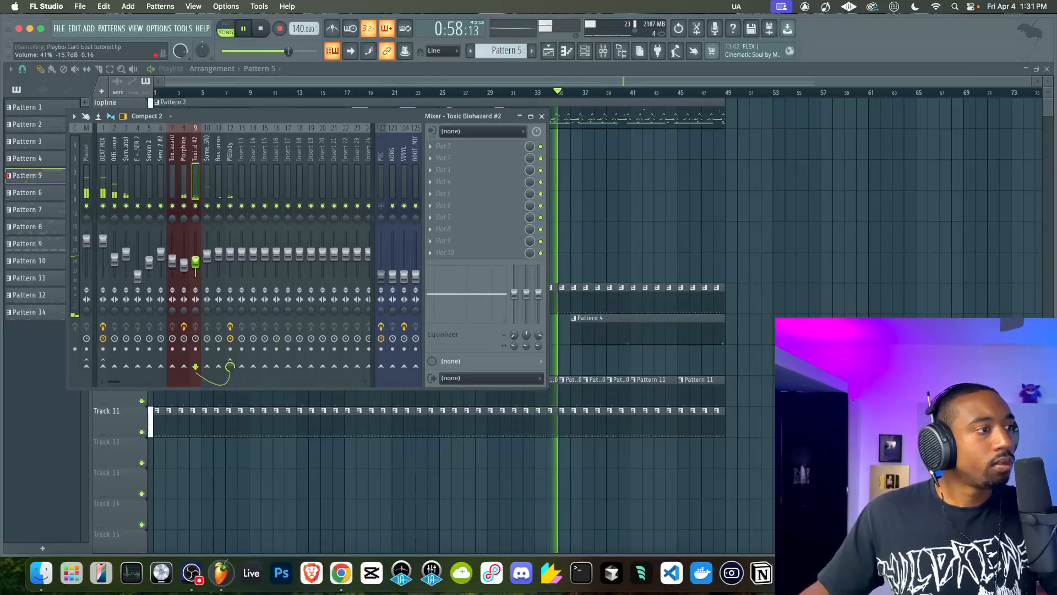
left_click(663, 217)
key("super+s")
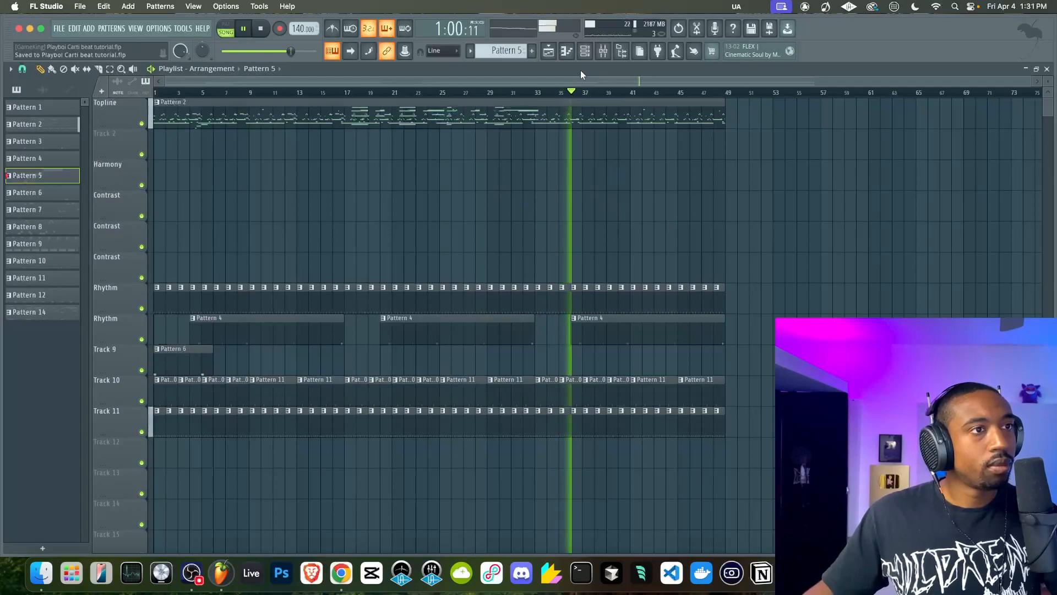
Try adjusting the channel pitch of Toxic Biohazard #2, then close the synth and return to the playlist
left_click(584, 51)
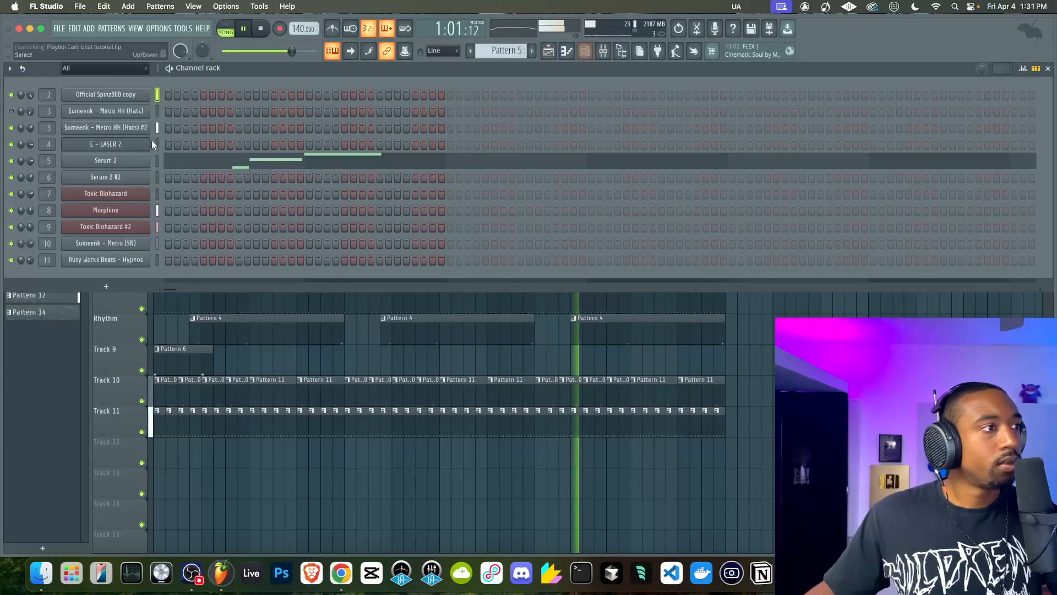
left_click(105, 227)
scroll(472, 125, "down", 1)
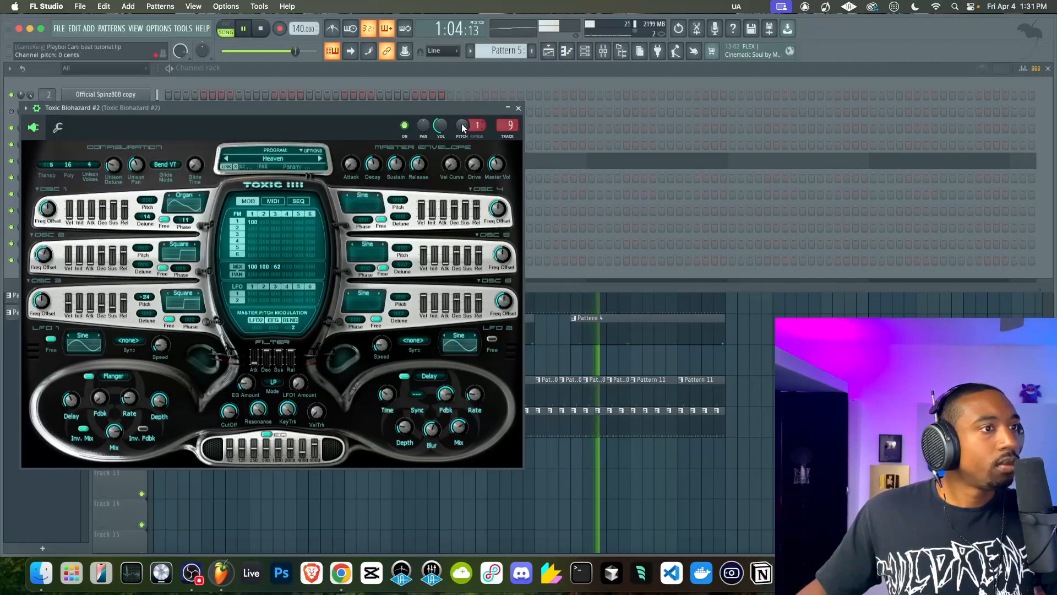
mouse_move(462, 128)
left_mouse_down()
mouse_move(461, 155)
mouse_move(461, 126)
left_mouse_up()
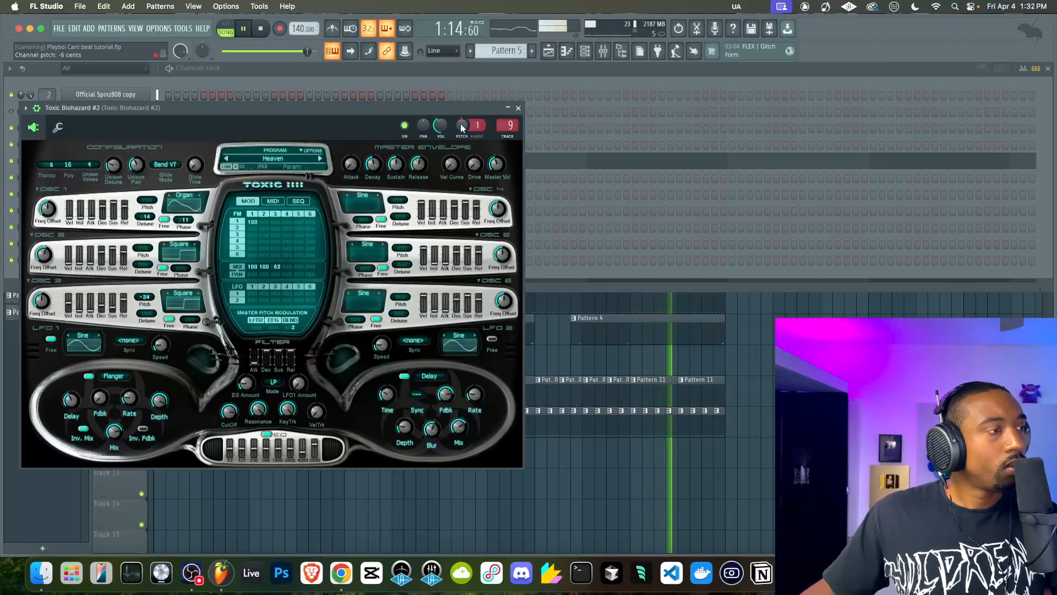
left_click(517, 109)
key("F5")
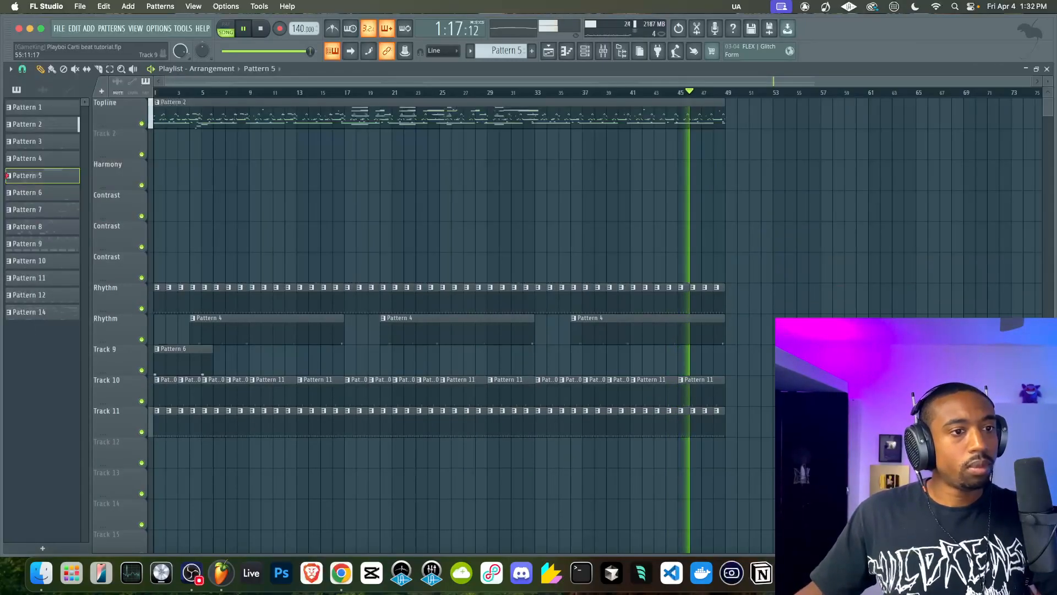
Raise the Melody mixer track's volume to about 79%
left_click(605, 52)
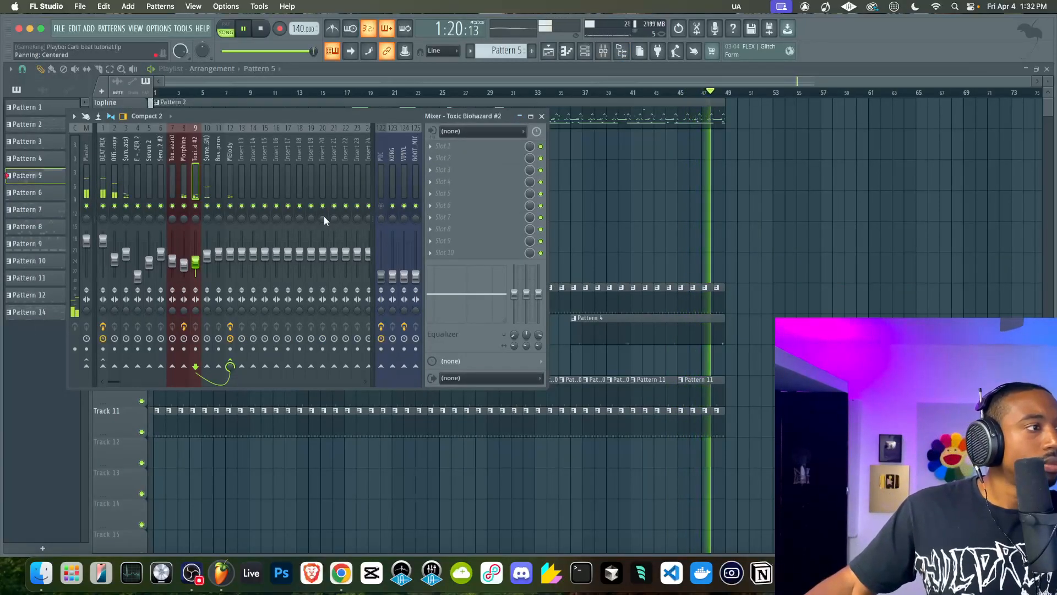
left_click(232, 160)
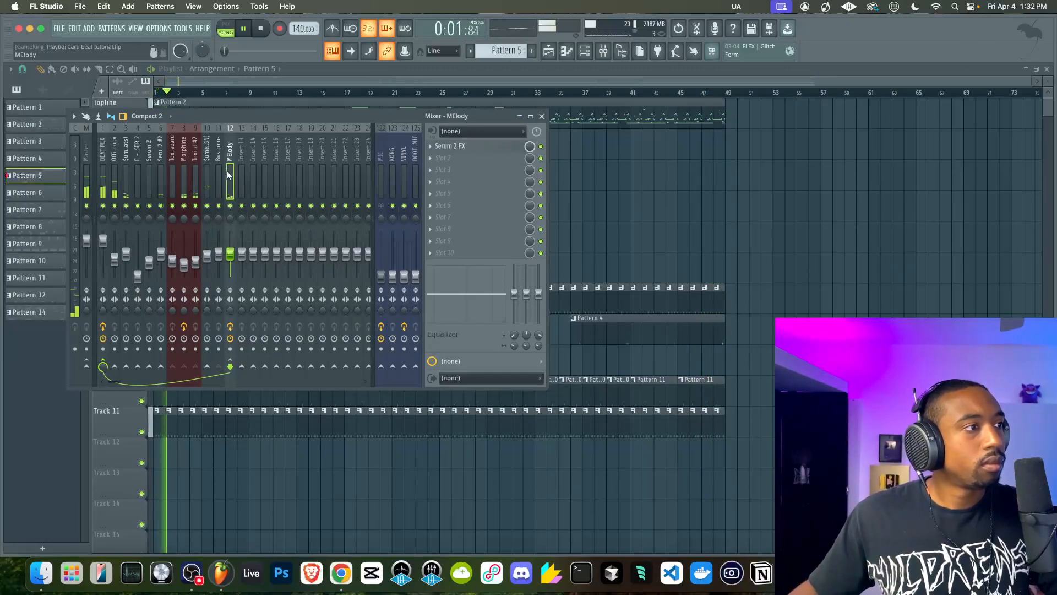
left_click(171, 180)
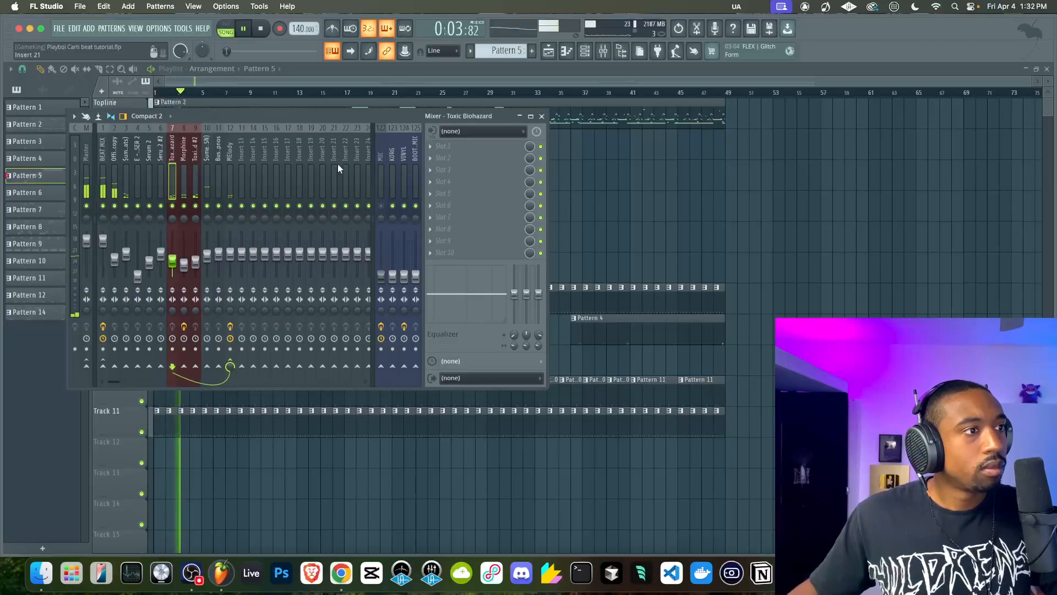
left_click(230, 237)
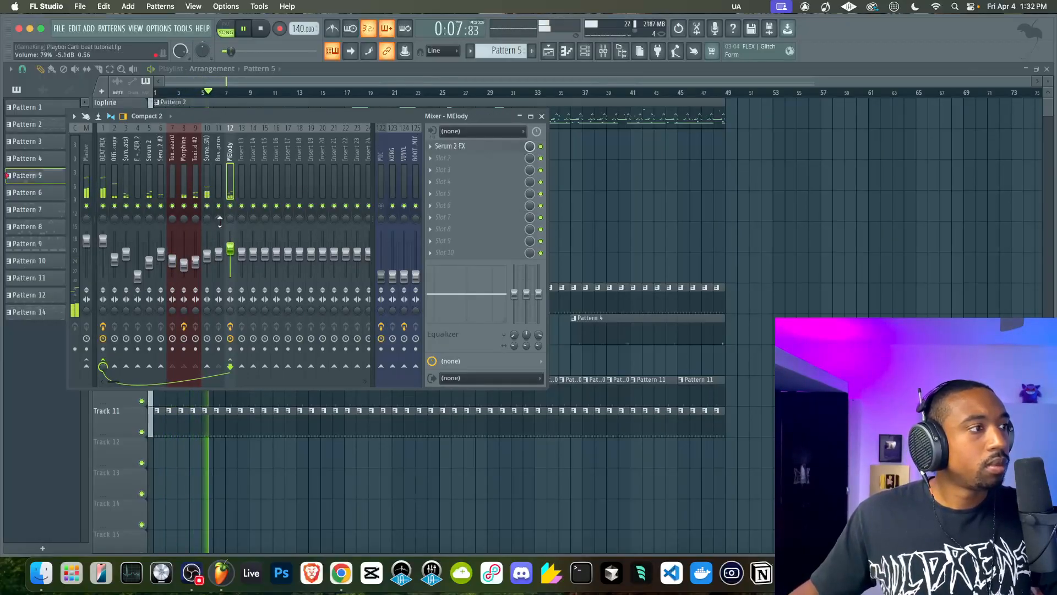
Route the Serum 2 #2 mixer track only to the Melody track, then select the Melody track
left_click(161, 179)
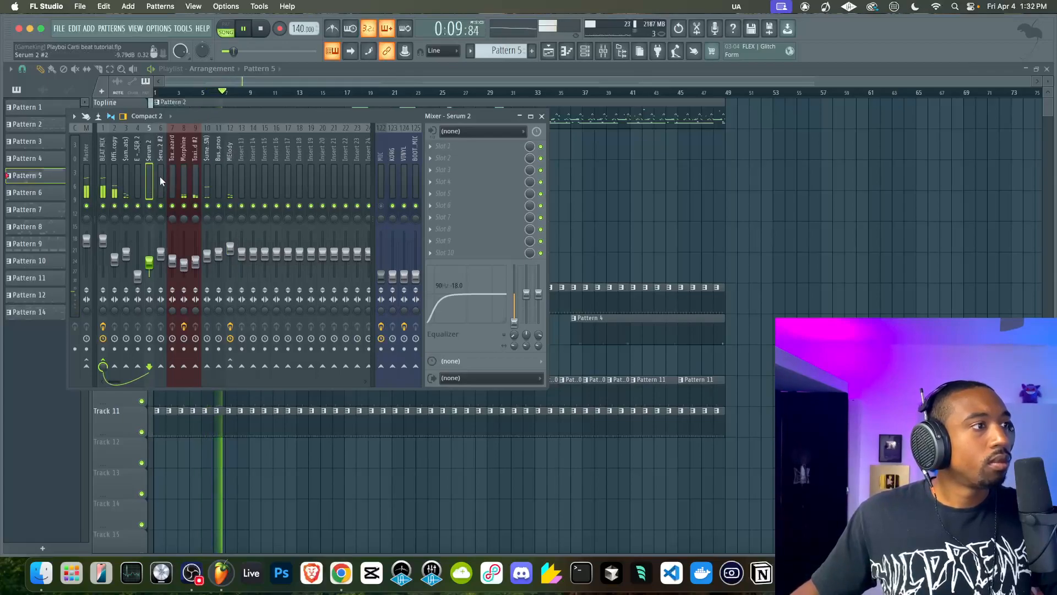
left_click(230, 365)
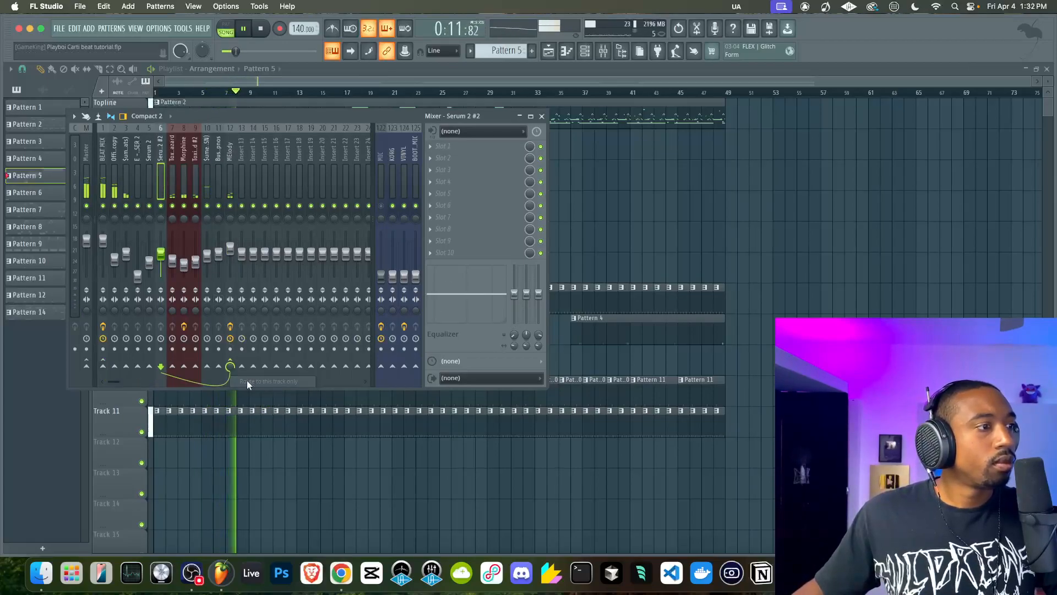
left_click(231, 169)
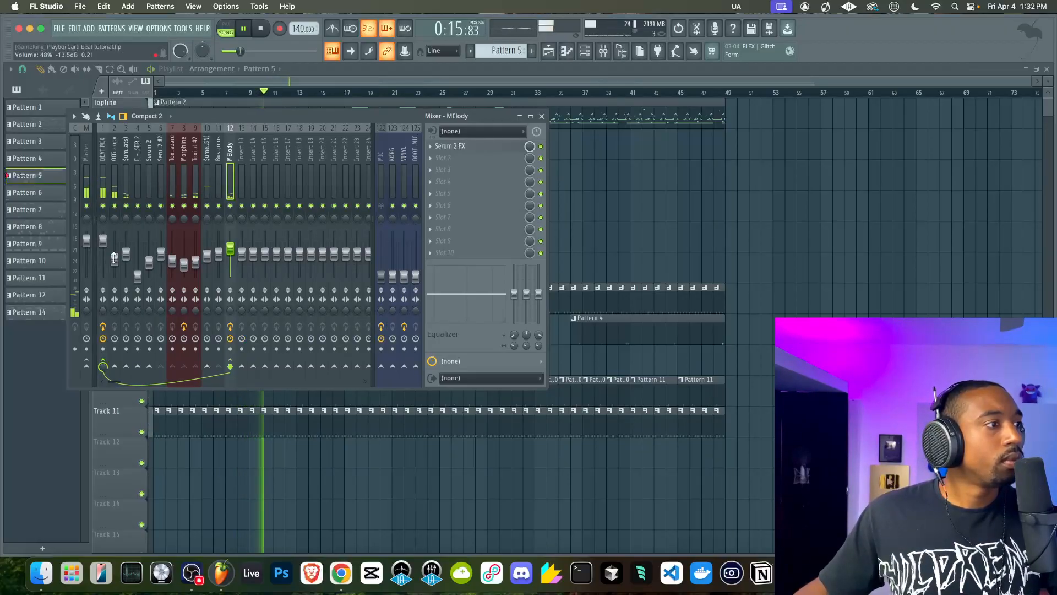
Reset the BEAT MIX mixer track's volume and move its enabled Spectre effect up to slot 6
left_click(104, 190)
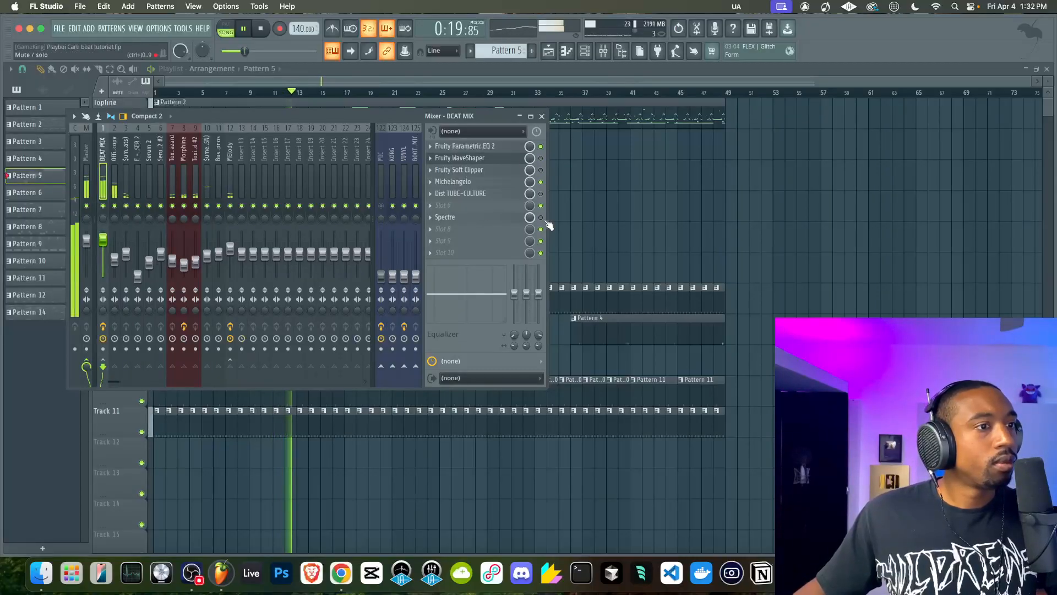
right_click(107, 241)
left_click(120, 249)
key("space")
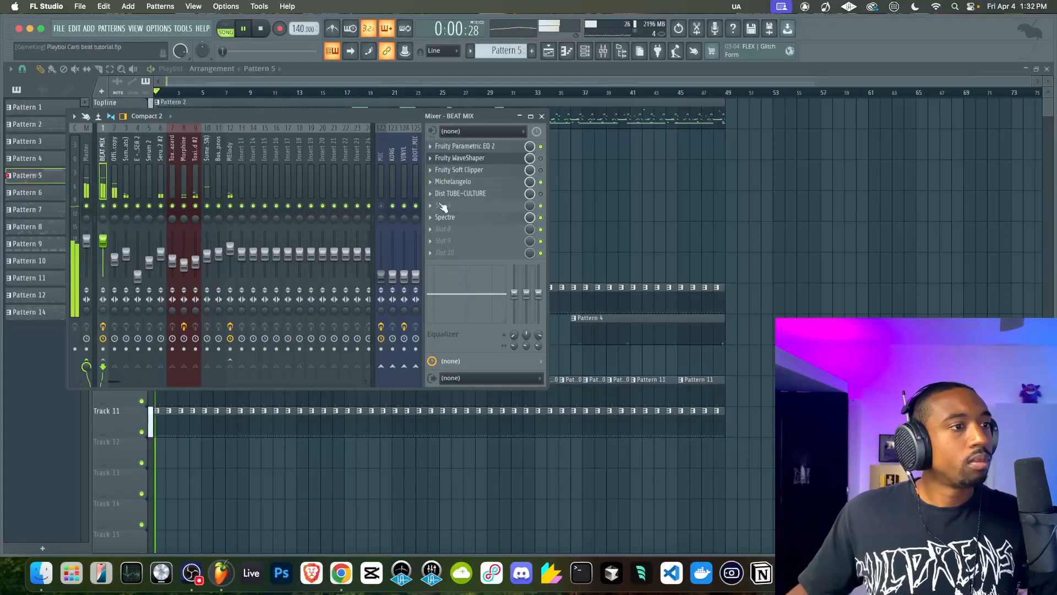
left_click_drag(467, 222, 464, 208)
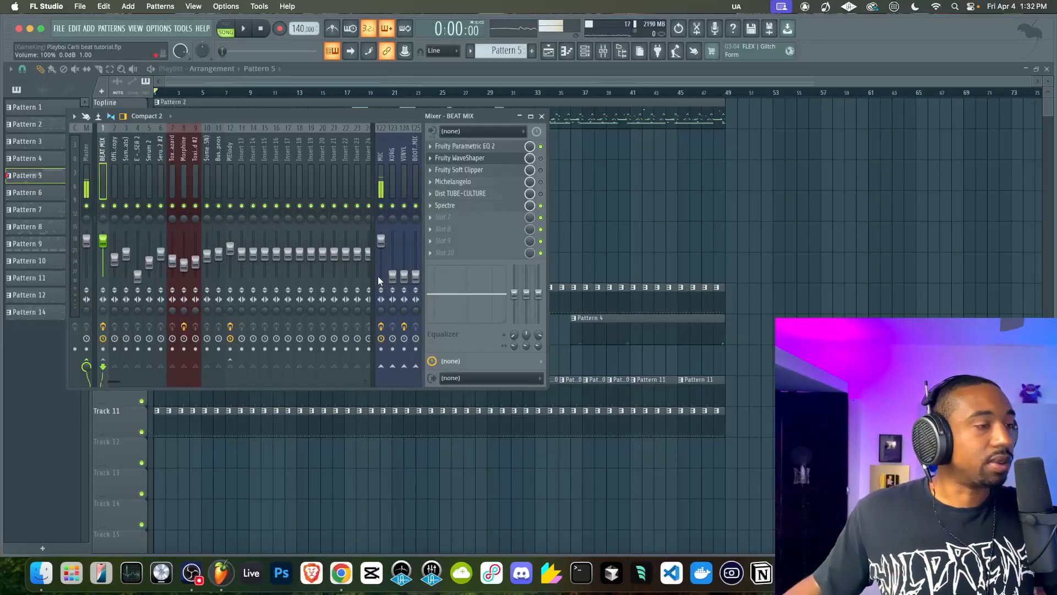
Set the MIC mixer track's volume to 0%, play the arrangement and save the project with BEAT MIX selected
left_click_drag(380, 242, 380, 279)
key("space")
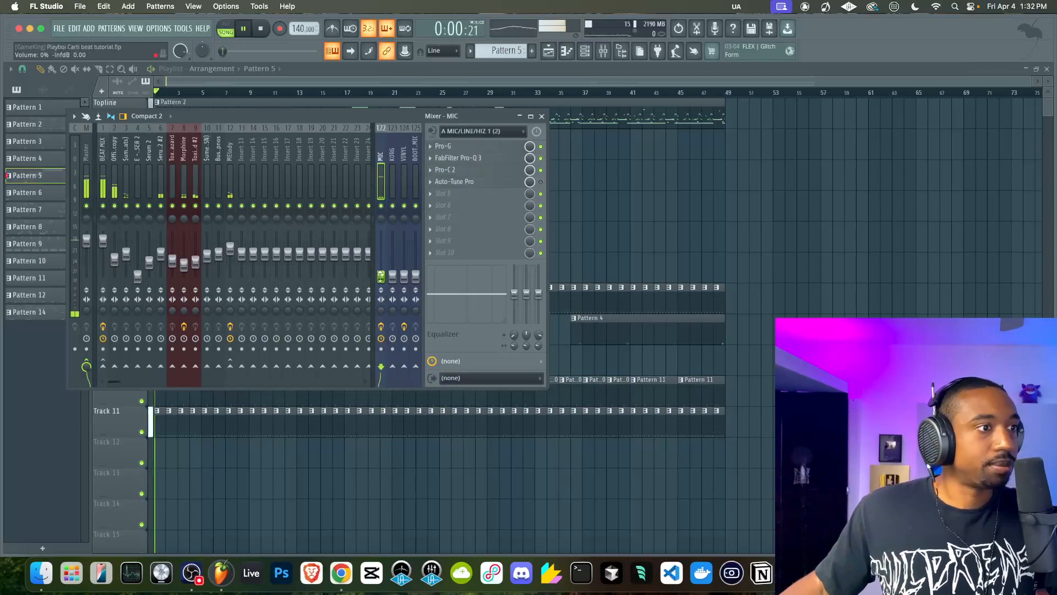
right_click(687, 207)
key("F9")
left_click(106, 180)
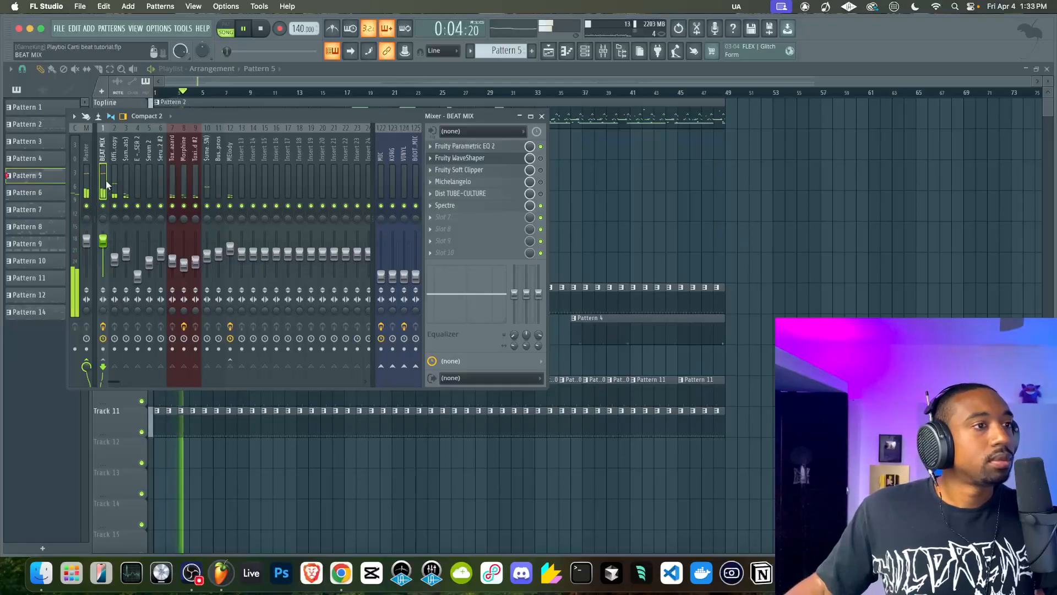
key("super+s")
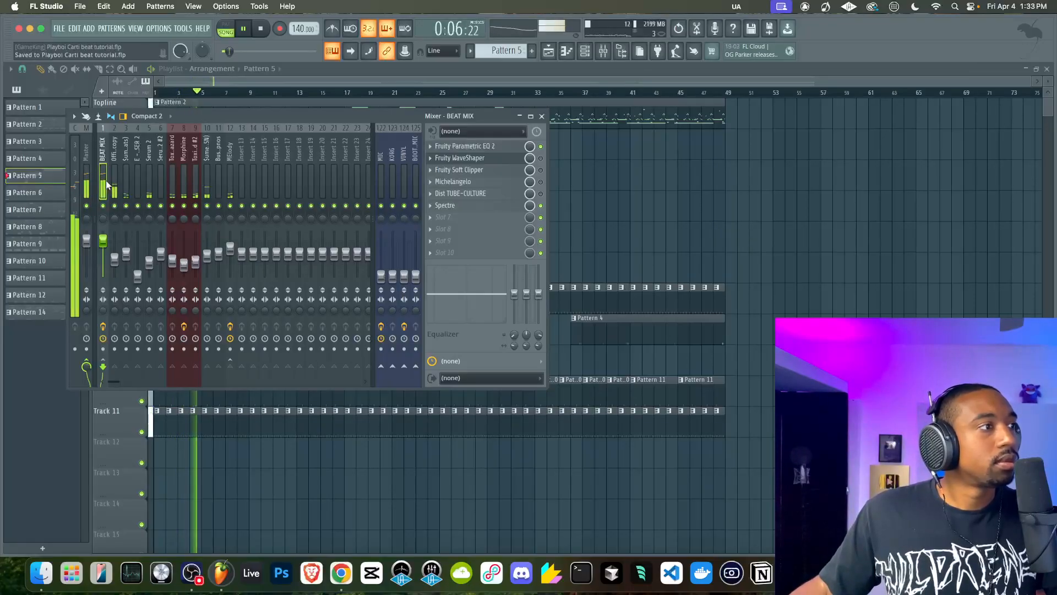
Adjust the Melody mixer track's stereo separation during playback
left_click(230, 182)
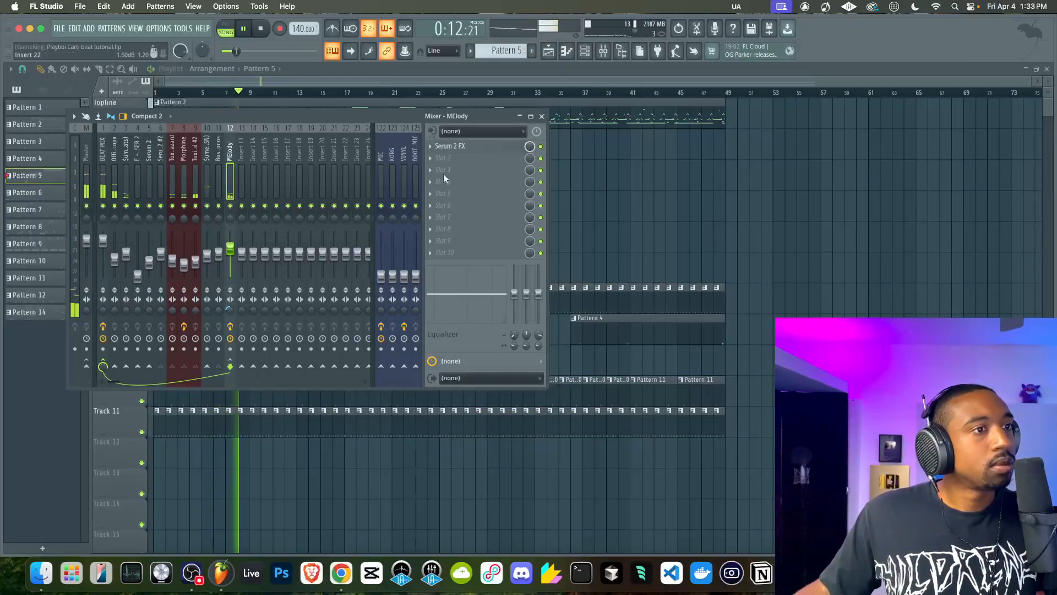
key("F9")
left_click(602, 54)
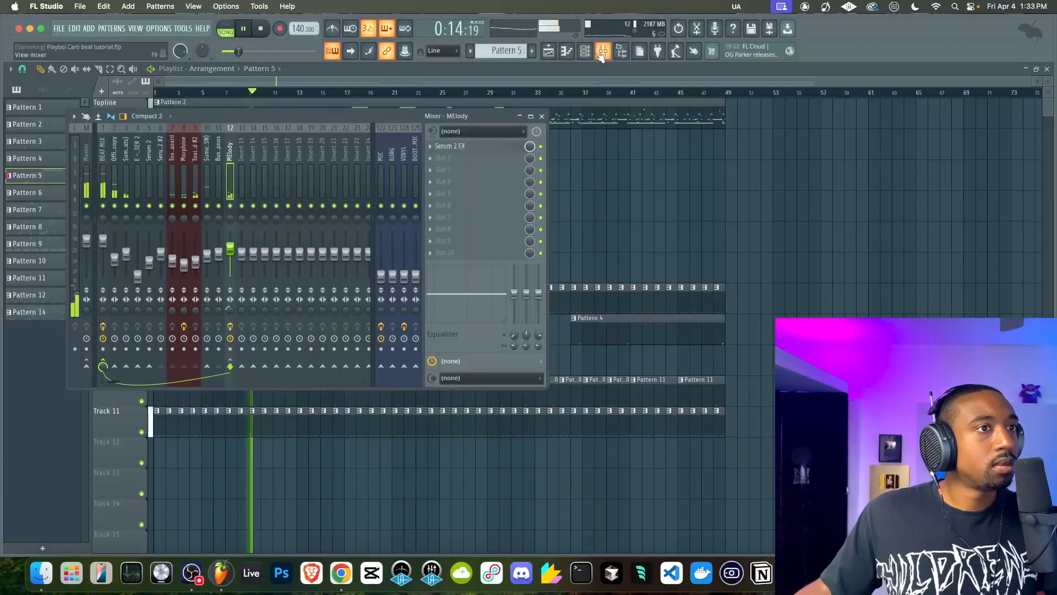
Add FabFilter Pro-L 2 to effect slot 7 of the BEAT MIX mixer track
left_click(102, 172)
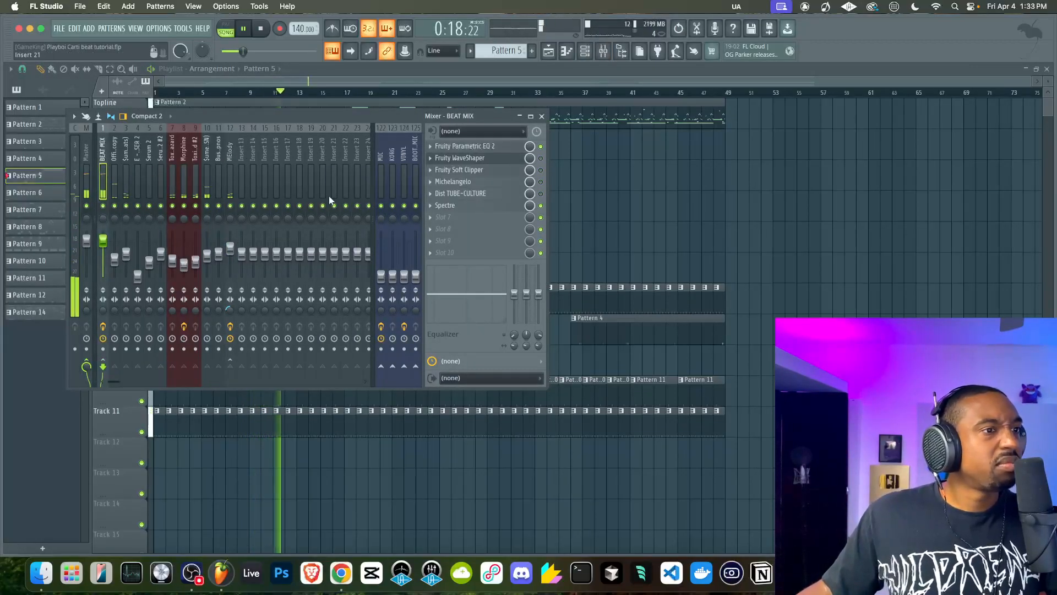
left_click(431, 217)
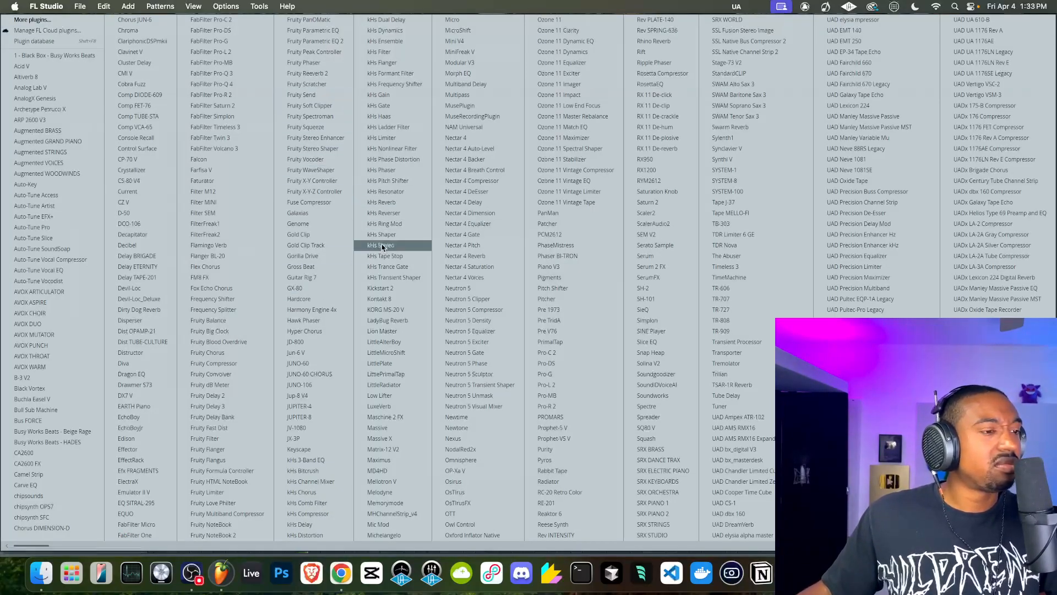
left_click(317, 439)
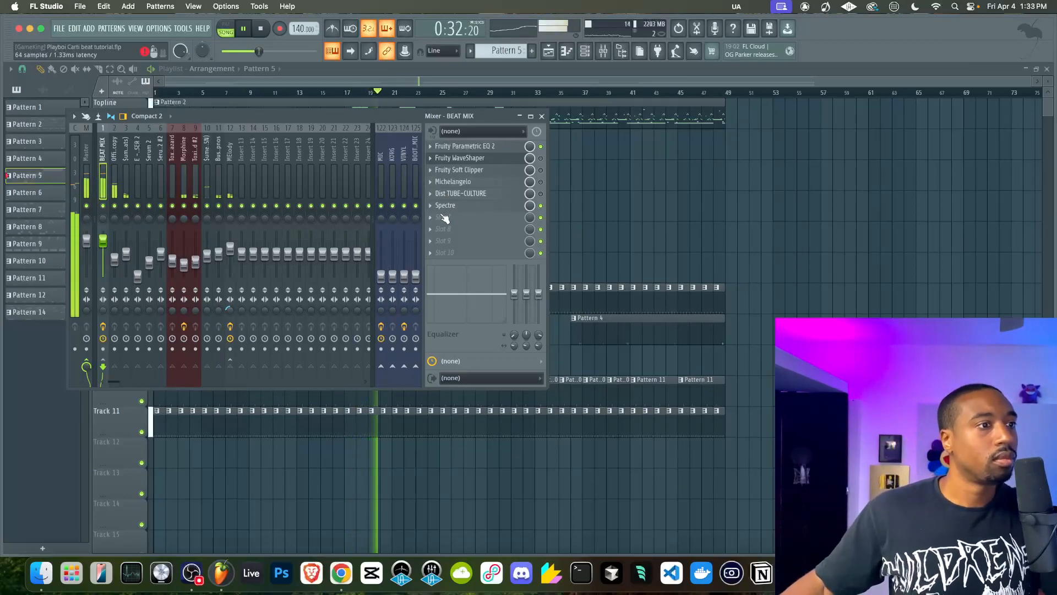
left_click(432, 217)
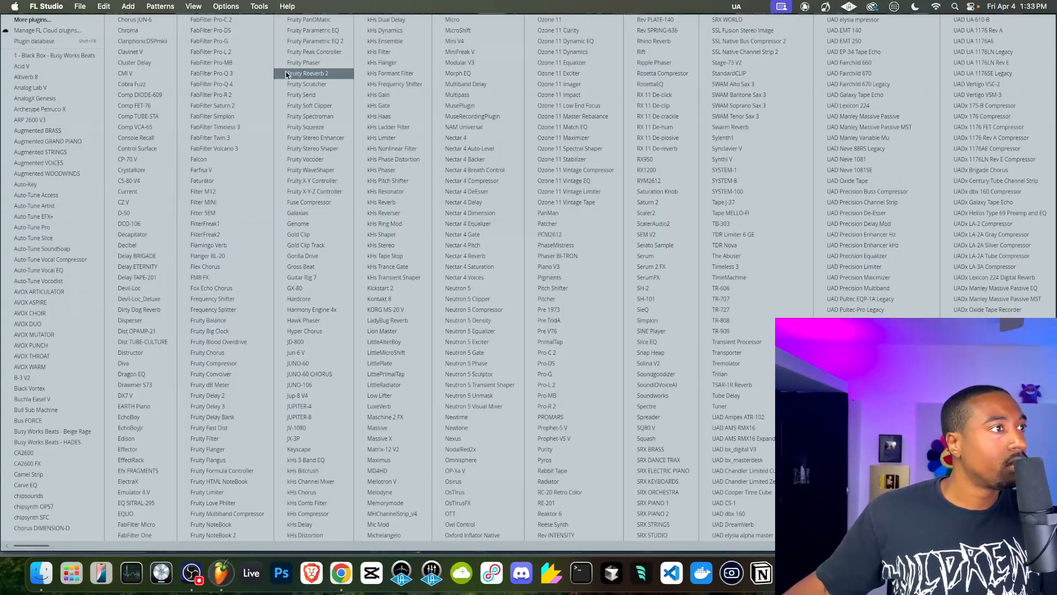
left_click(242, 52)
Set Pro-L 2's lookahead to 5 ms and gain to +3.0 dB, change its limiting style and close the limiter
left_click_drag(55, 274, 57, 233)
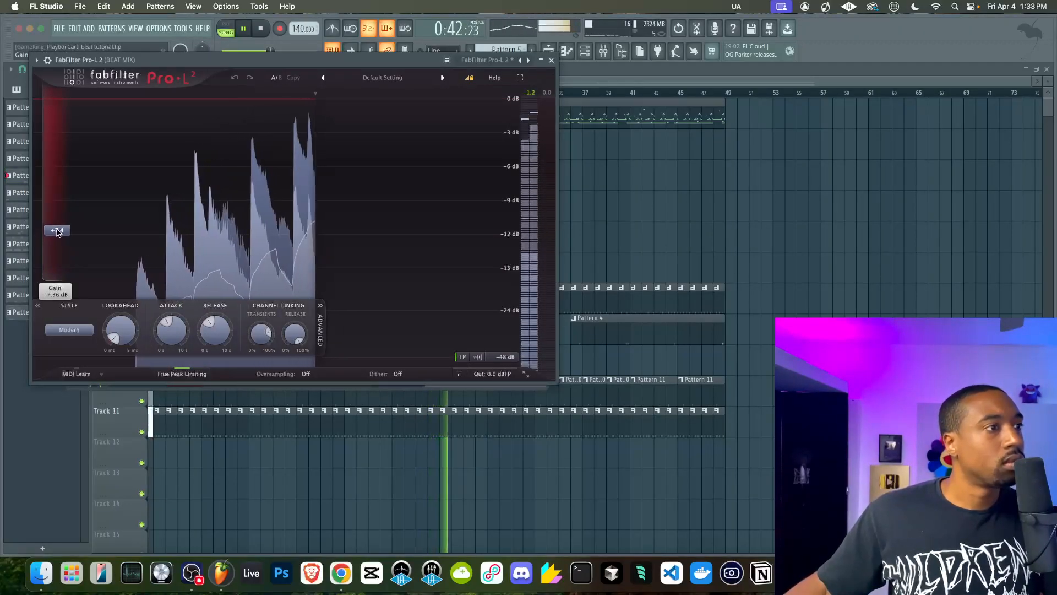
left_click_drag(121, 330, 130, 186)
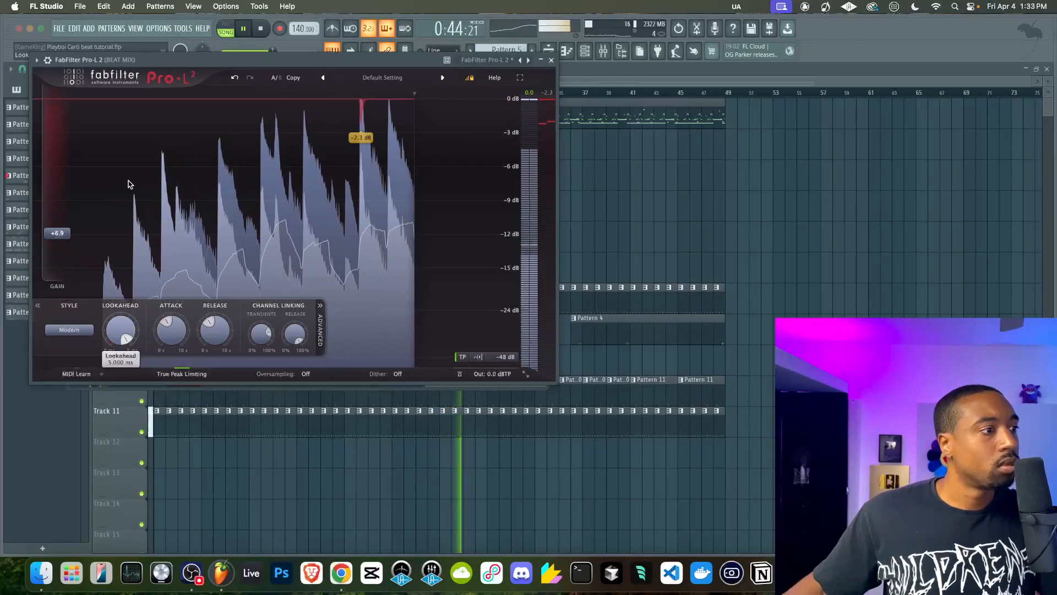
left_click_drag(48, 240, 58, 260)
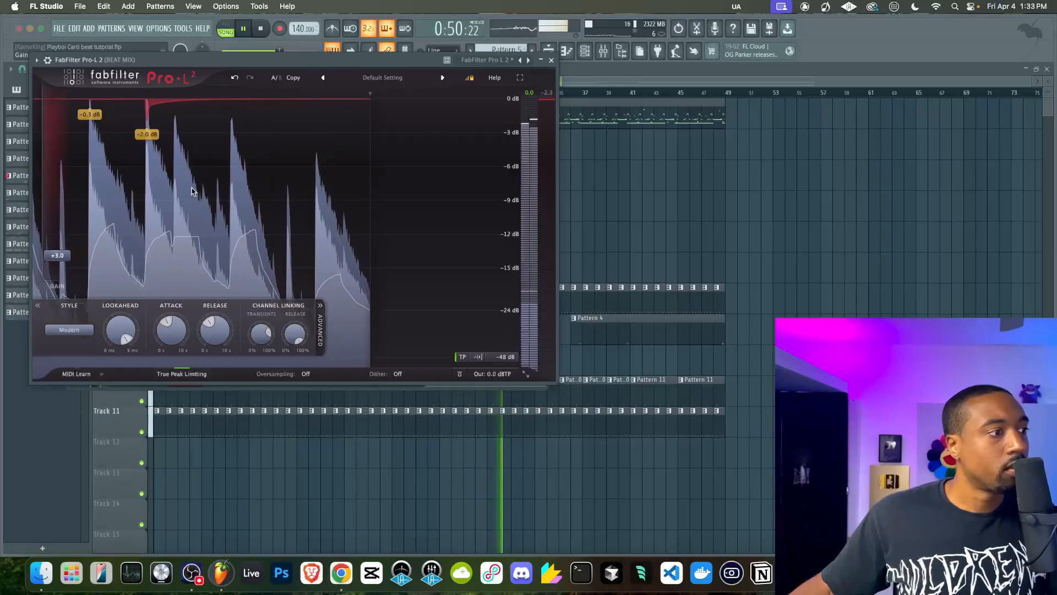
left_click(62, 330)
left_click(72, 381)
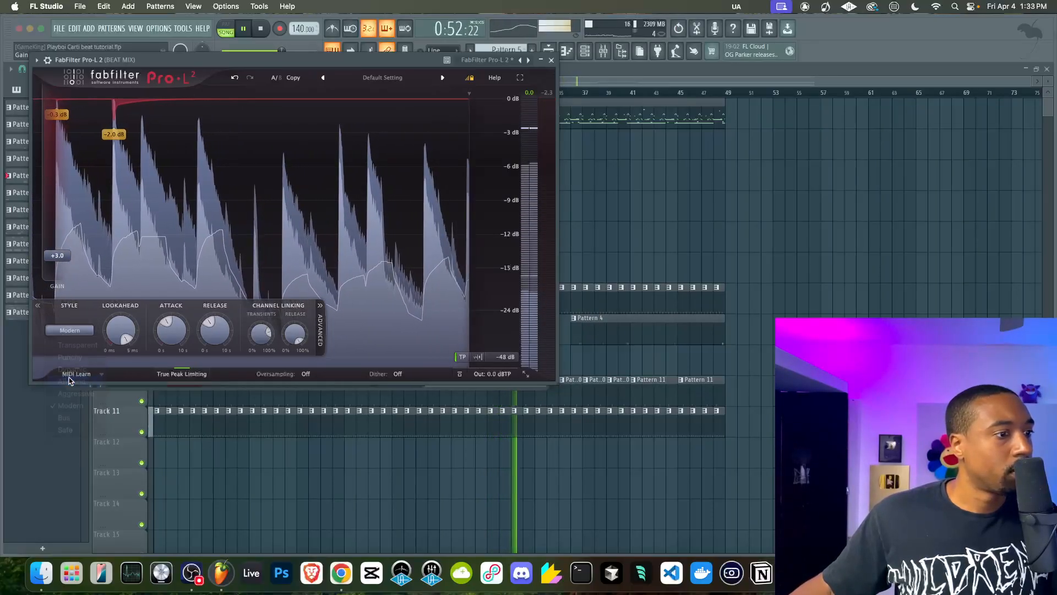
left_click(552, 59)
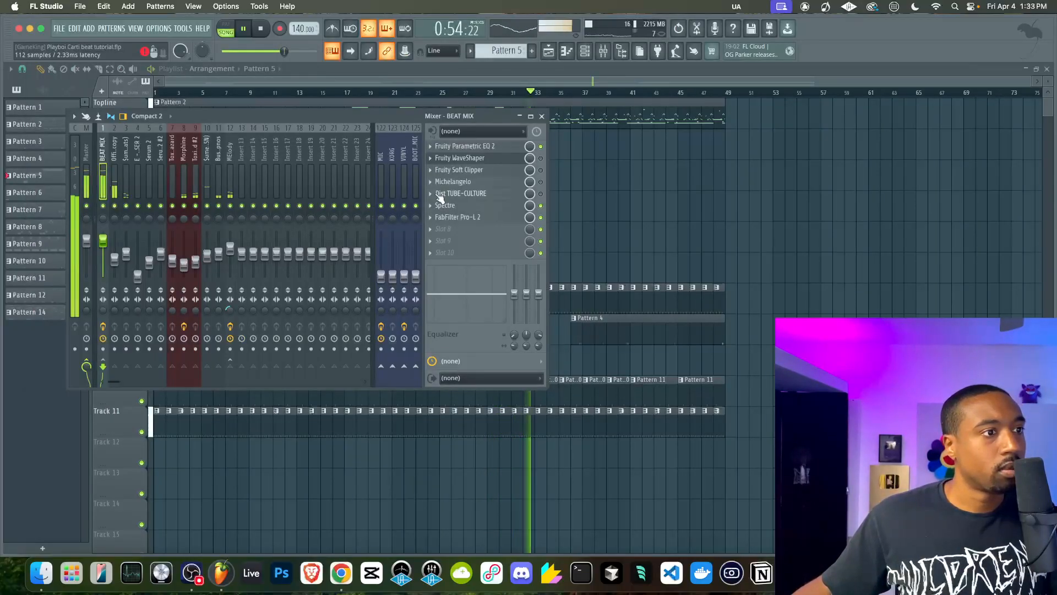
Close the mixer to show the full playlist and save the project
key("F9")
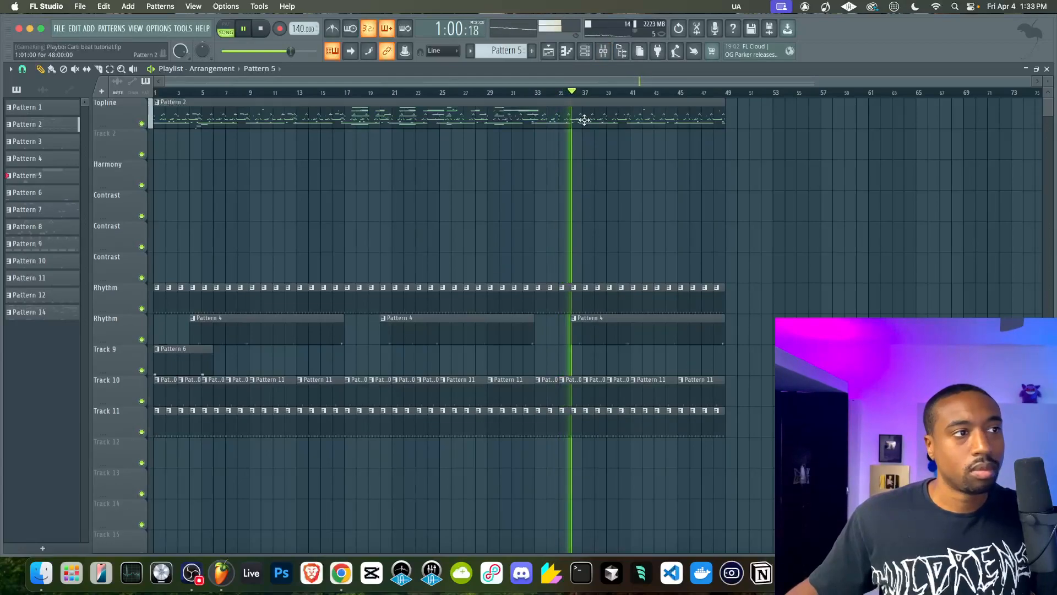
left_click(605, 52)
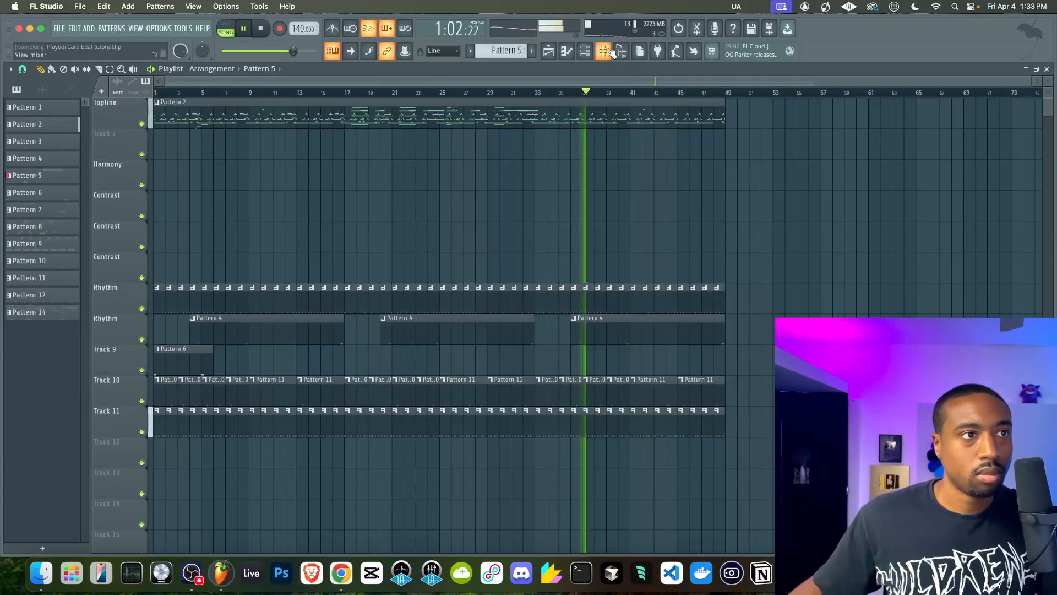
key("F9")
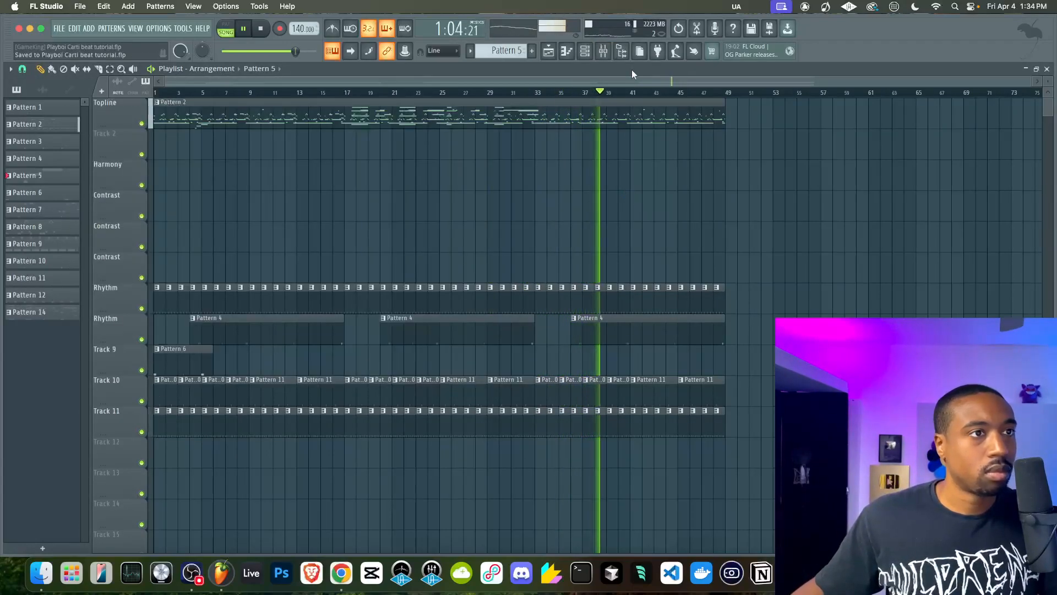
Review the Official Spinz808 copy channel's miscellaneous settings in the channel rack, then return to the playlist
left_click(585, 51)
left_click(107, 94)
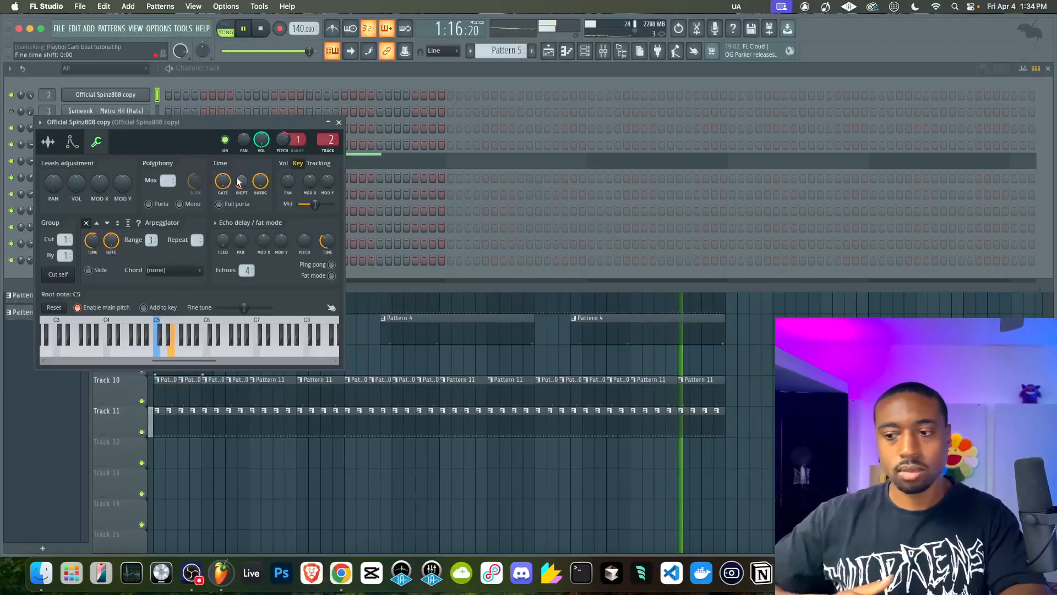
left_click(338, 123)
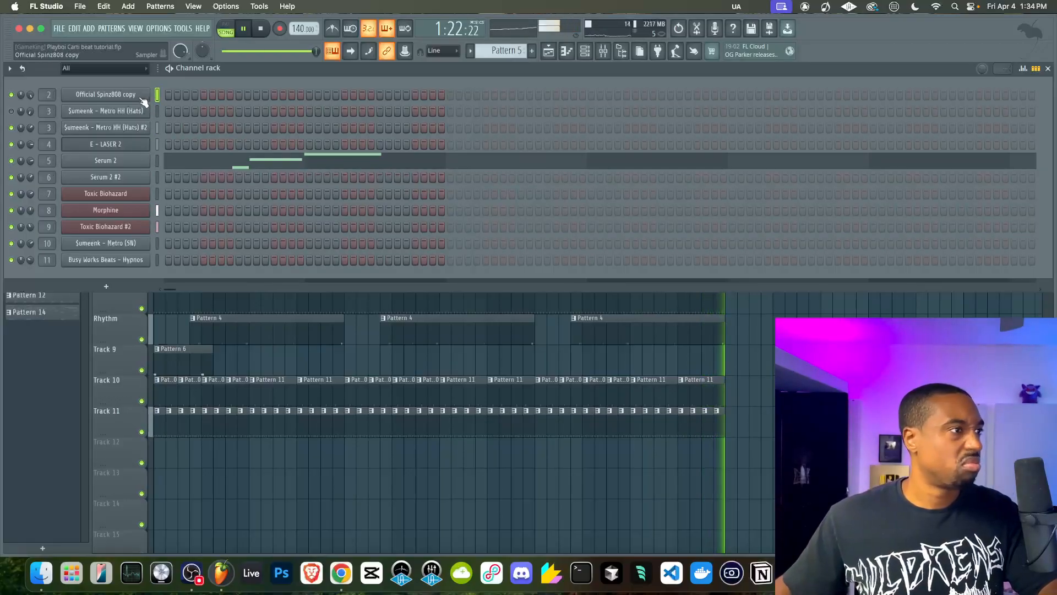
key("F6")
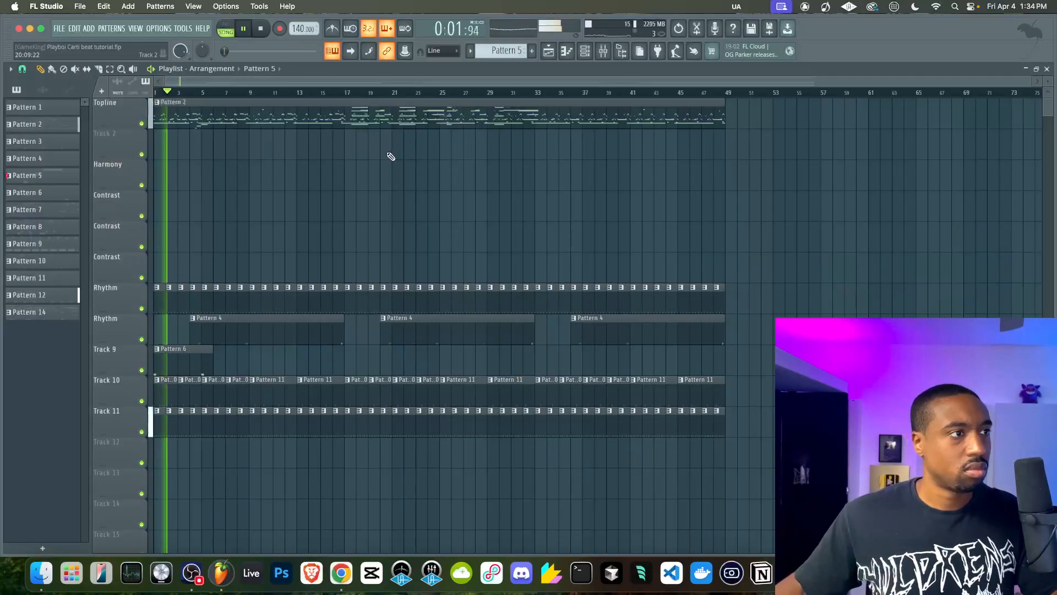
Inspect the Official Spinz808 copy notes in Pattern 2, select the highest ones across the whole pattern and save the project
double_click(554, 118)
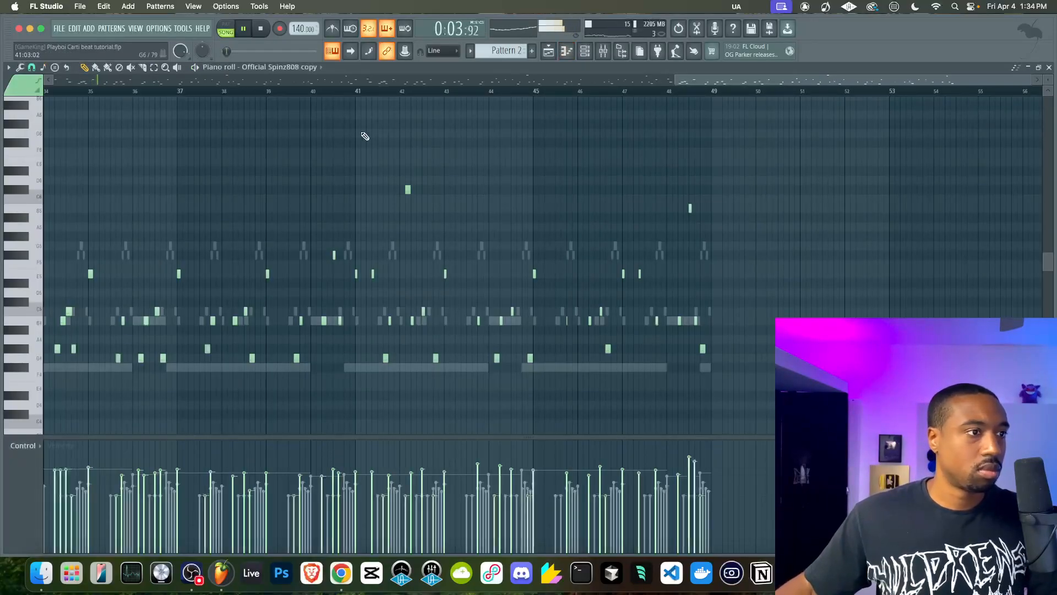
scroll(253, 207, "left", 5)
scroll(221, 206, "up", 1)
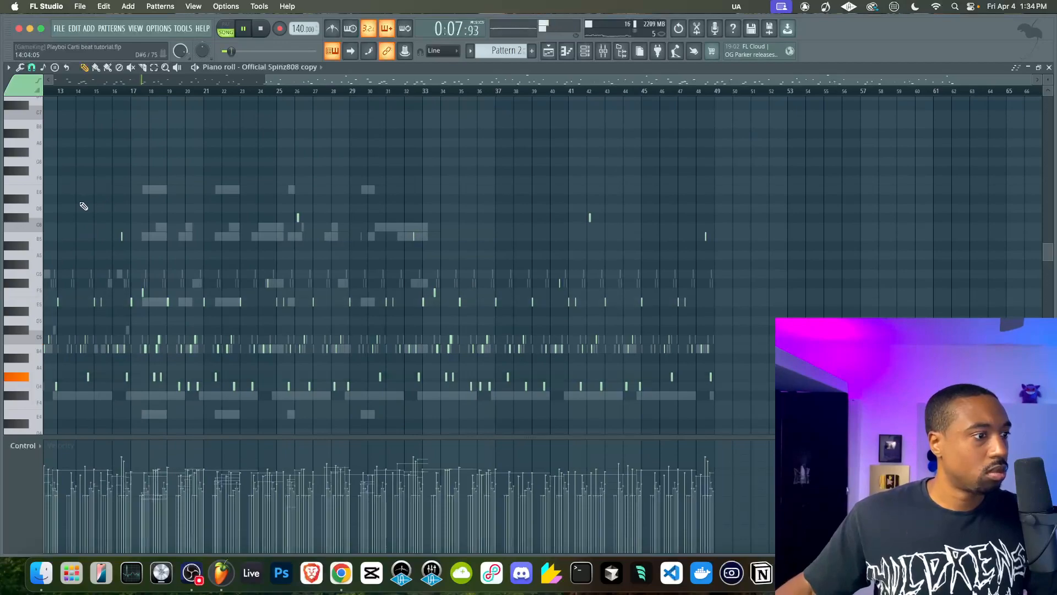
scroll(93, 206, "left", 2)
scroll(55, 184, "left", 5)
scroll(55, 185, "up", 1)
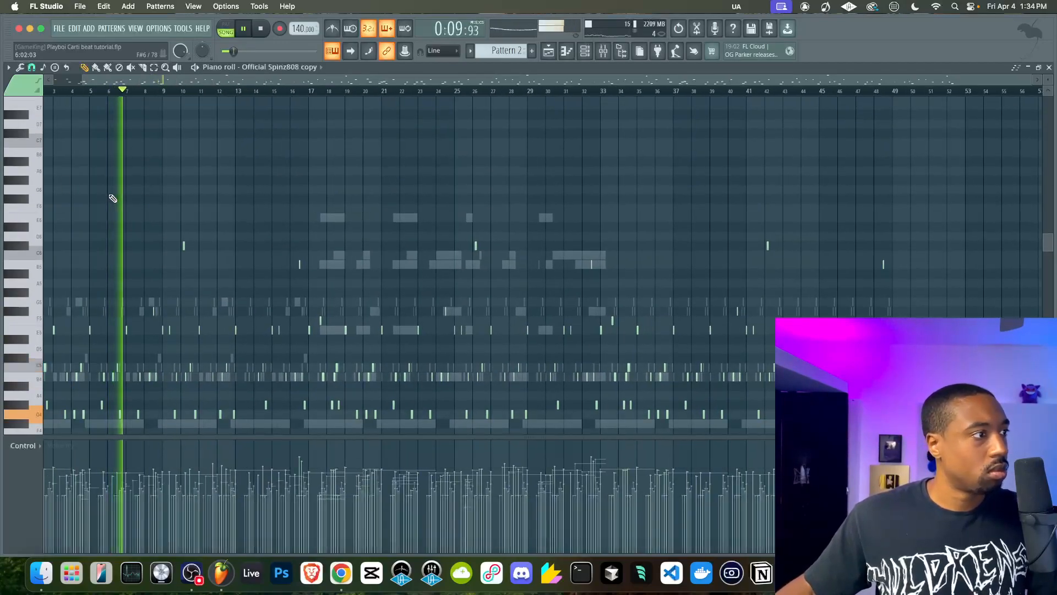
scroll(113, 199, "down", 2)
left_click_drag(643, 295, 105, 187)
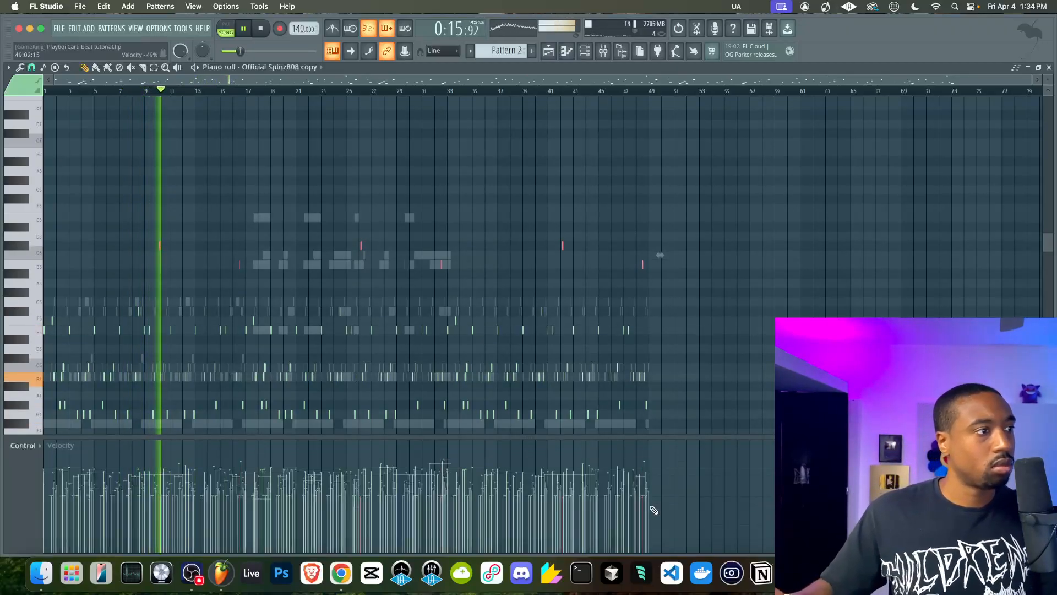
key("super+s")
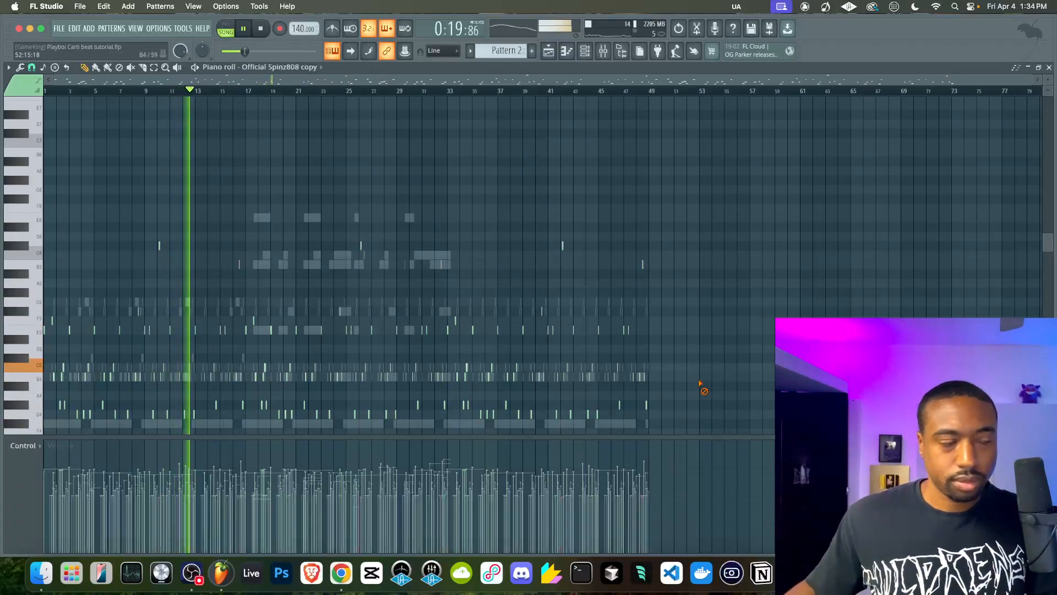
scroll(699, 331, "down", 4)
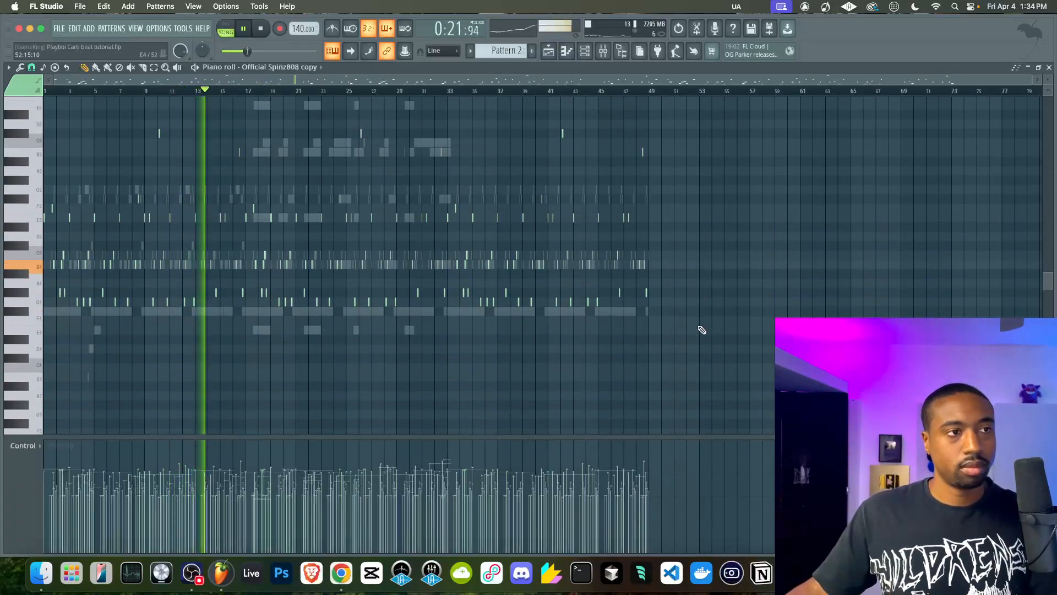
left_click(1049, 68)
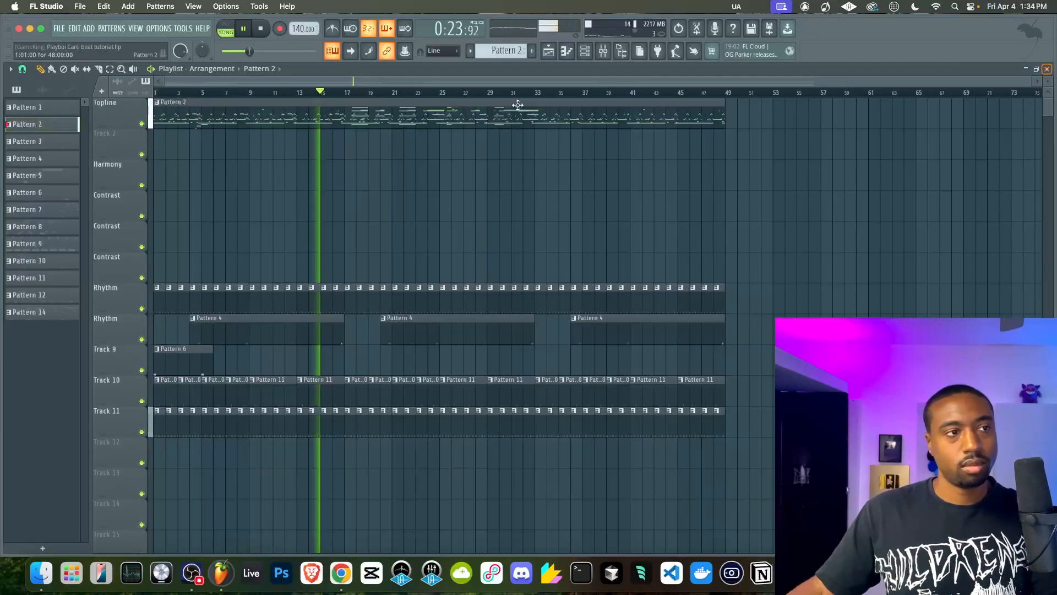
Compare fade-out amounts on the Official Spinz808 copy sample and settle on a quick fade out of 0%
left_click(566, 51)
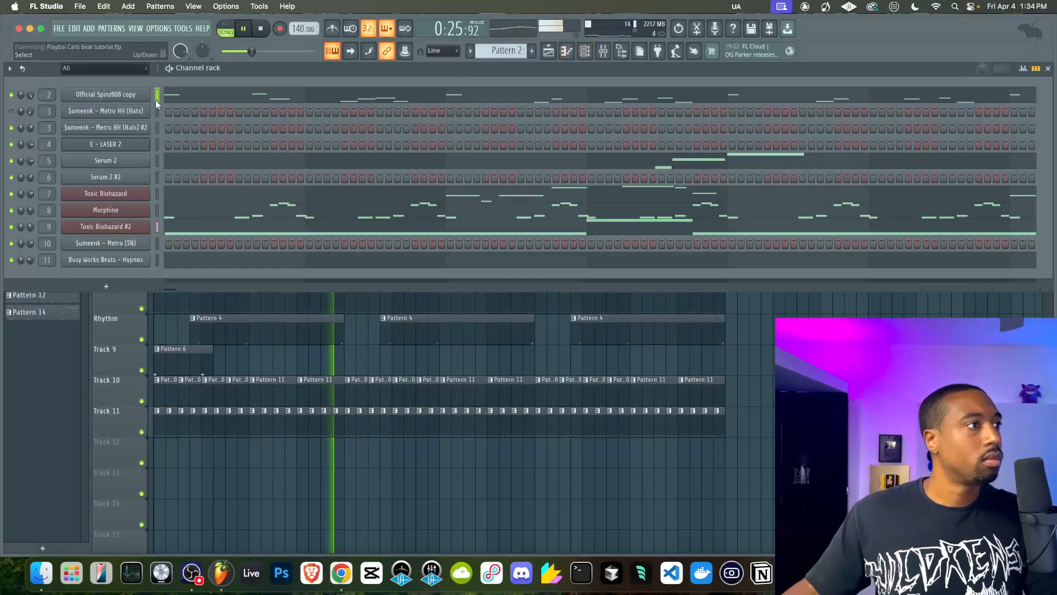
left_click(135, 96)
left_click(48, 143)
right_click(276, 269)
left_click(297, 291)
right_click(279, 276)
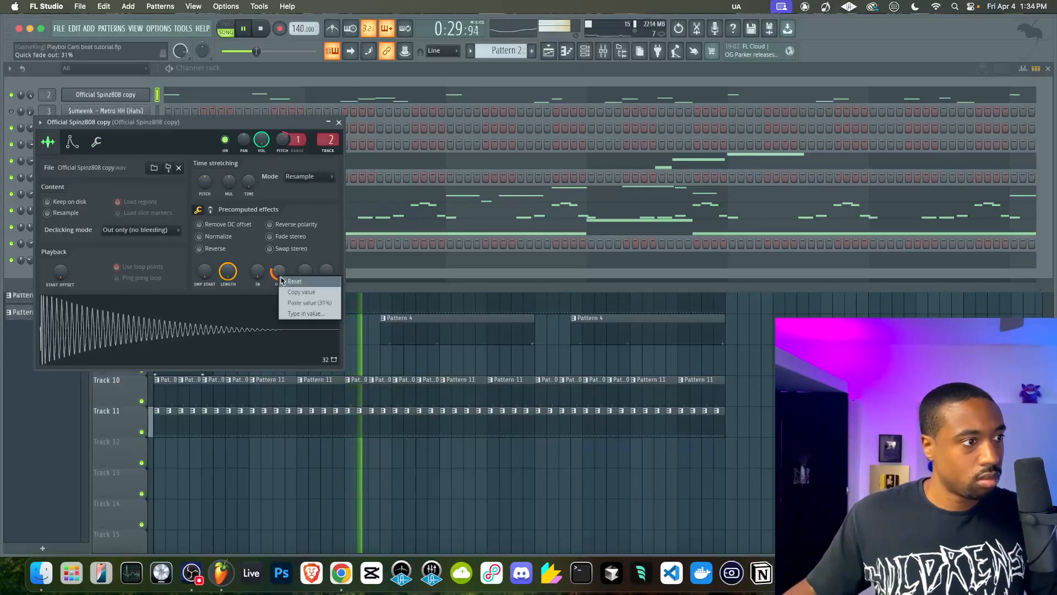
left_click(285, 282)
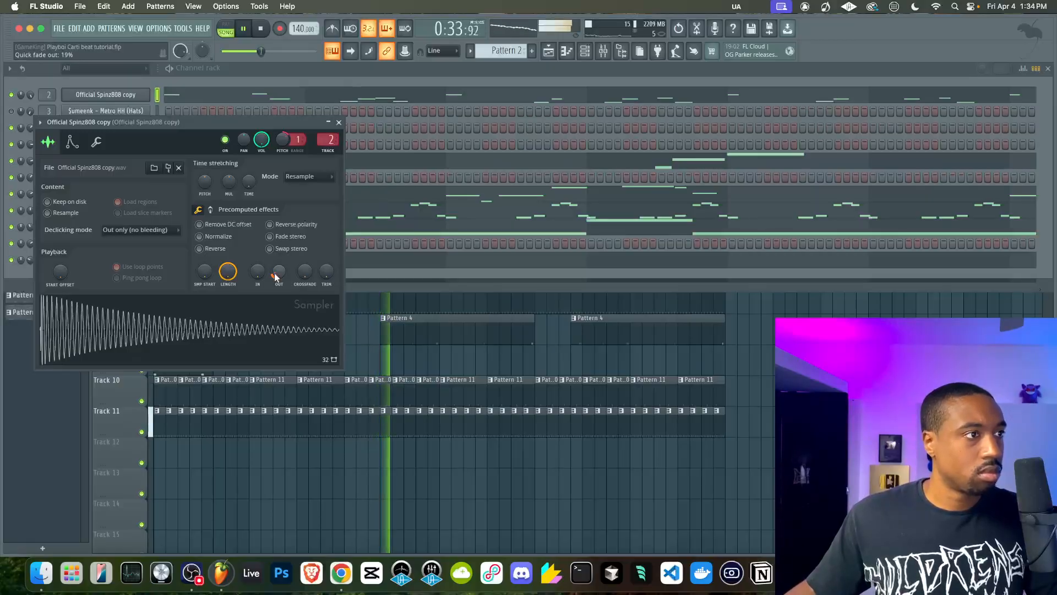
left_click_drag(274, 272, 274, 292)
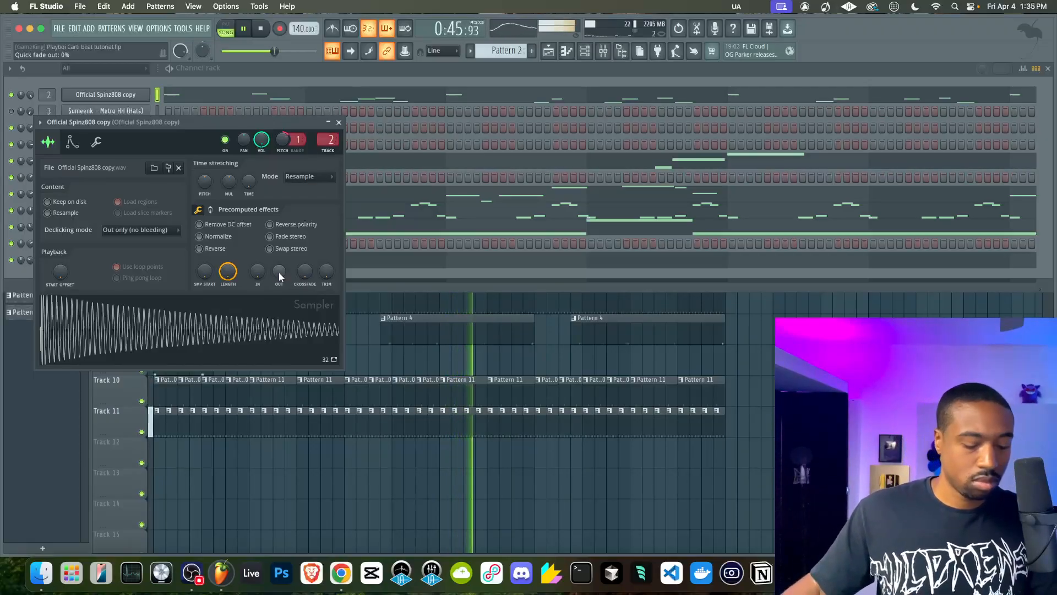
scroll(278, 272, "up", 5)
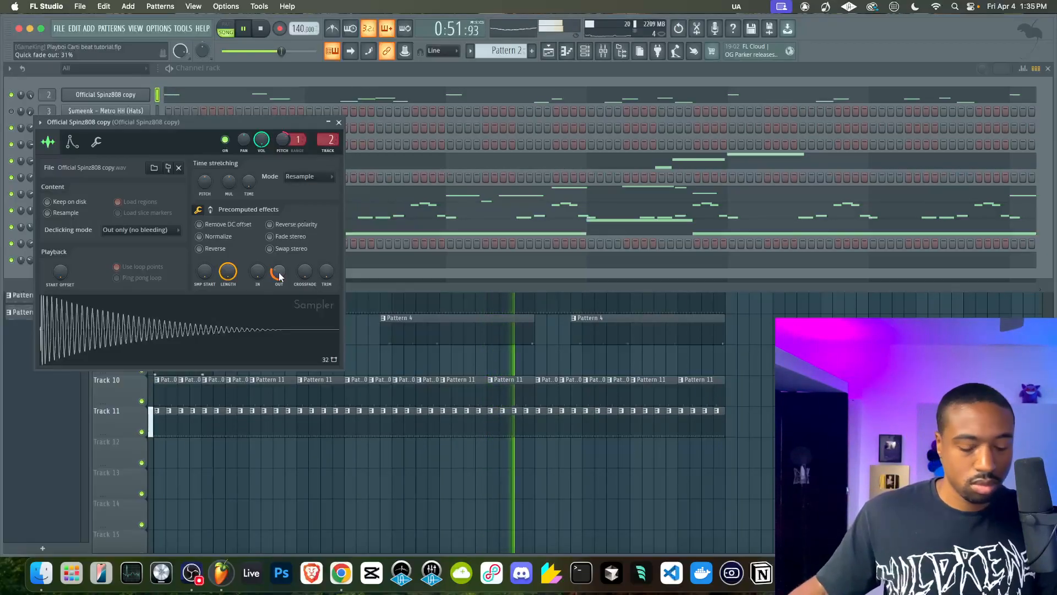
scroll(278, 272, "down", 5)
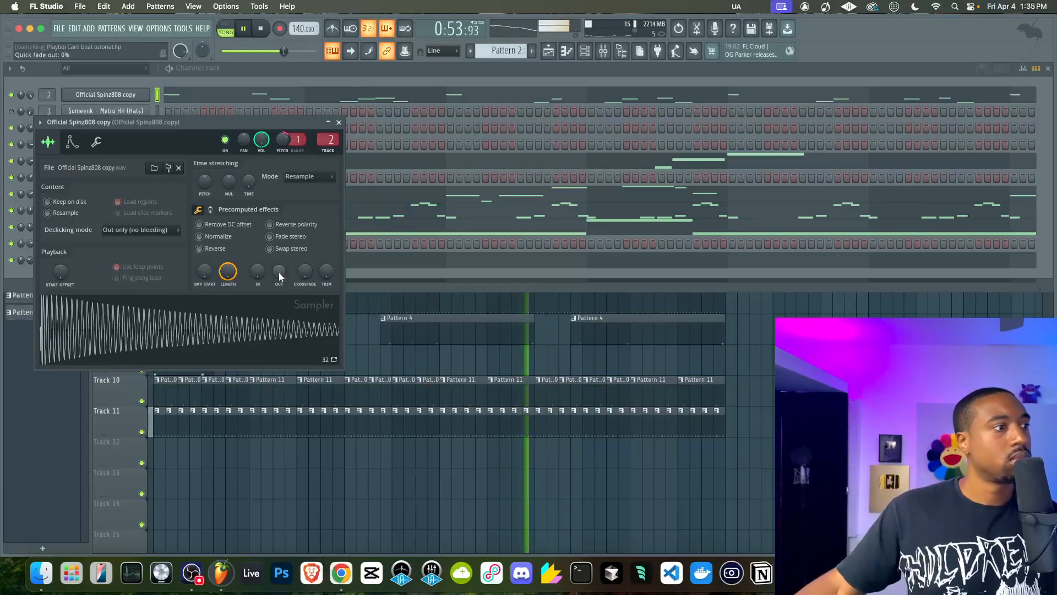
Try adjusting the 808 sample's precomputed pogo effect, close the channel settings and save the project
left_click(211, 210)
left_click_drag(326, 271, 326, 266)
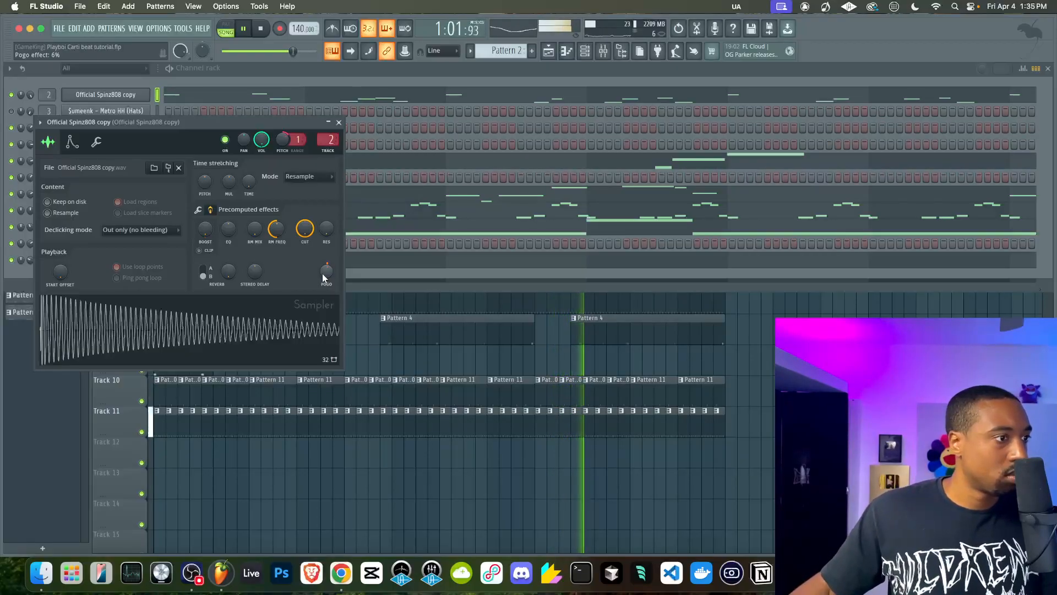
left_click(201, 211)
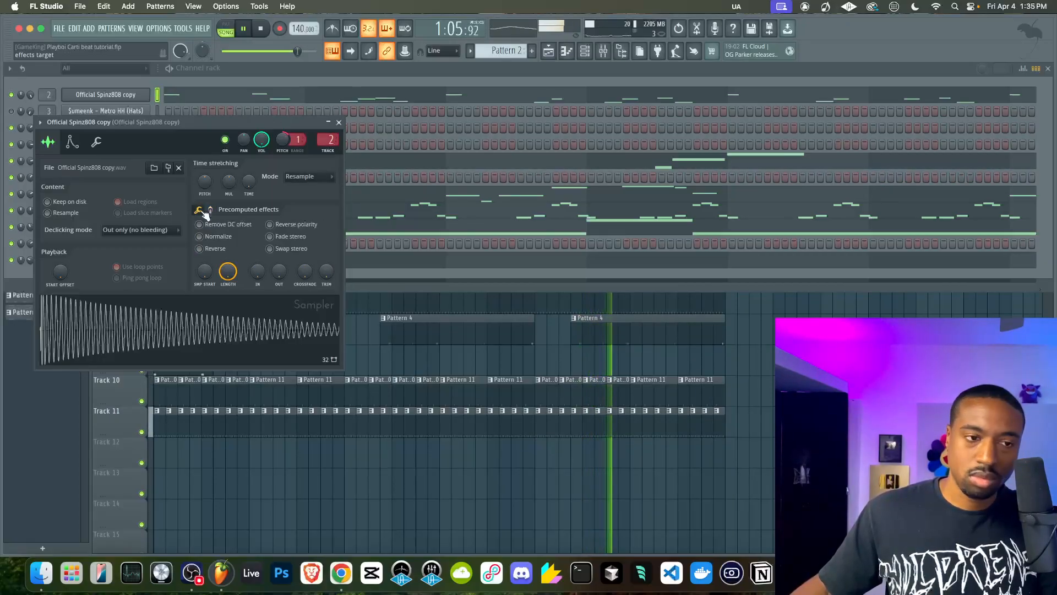
right_click(766, 355)
key("super+s")
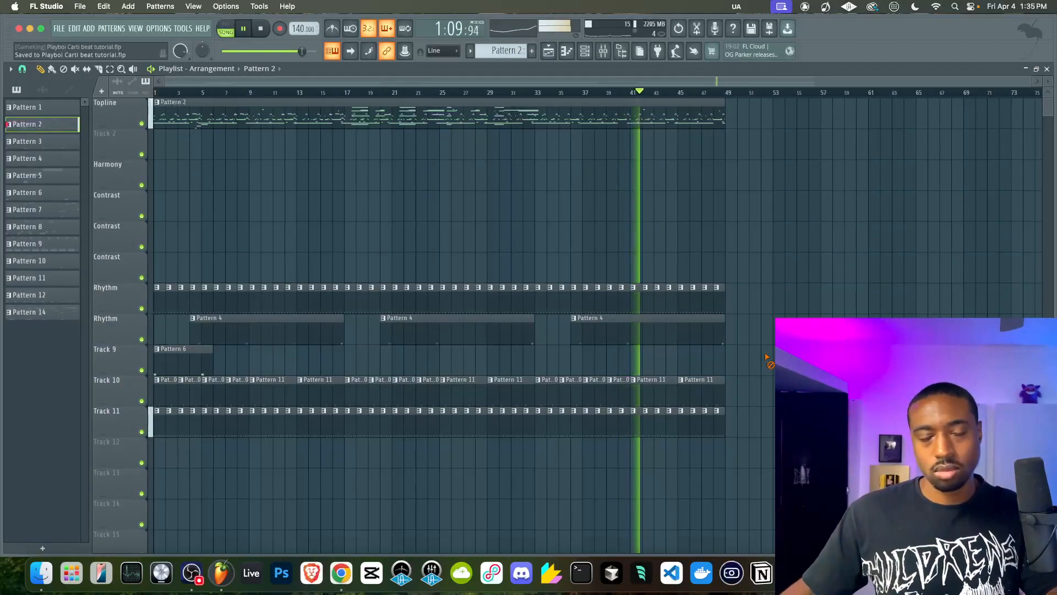
Check Fruity Soft Clipper on the BEAT MIX mixer track and audition Fruity WaveShaper by switching it on and off
left_click(602, 51)
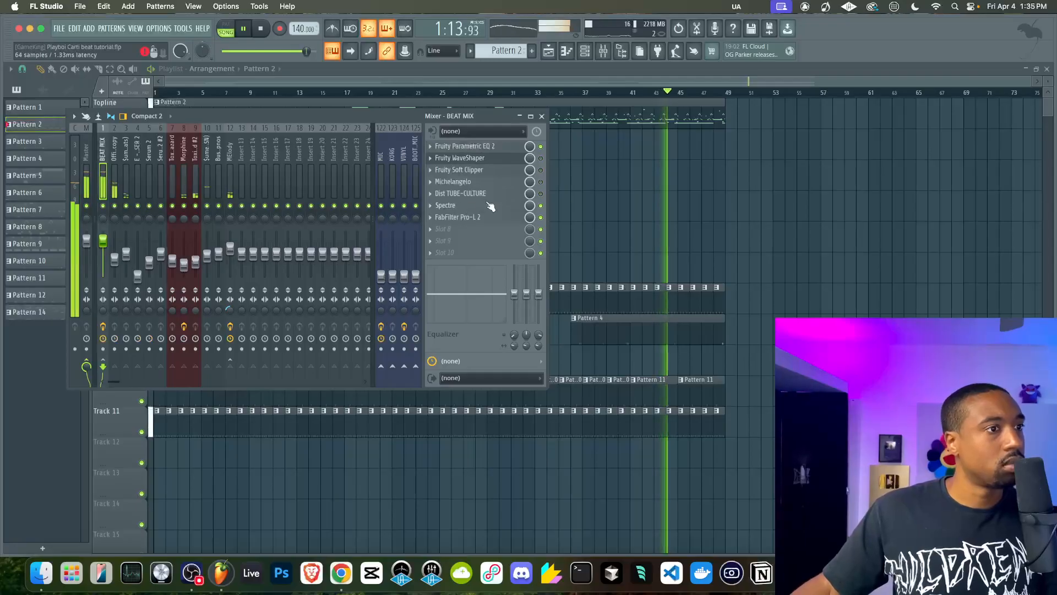
left_click(509, 172)
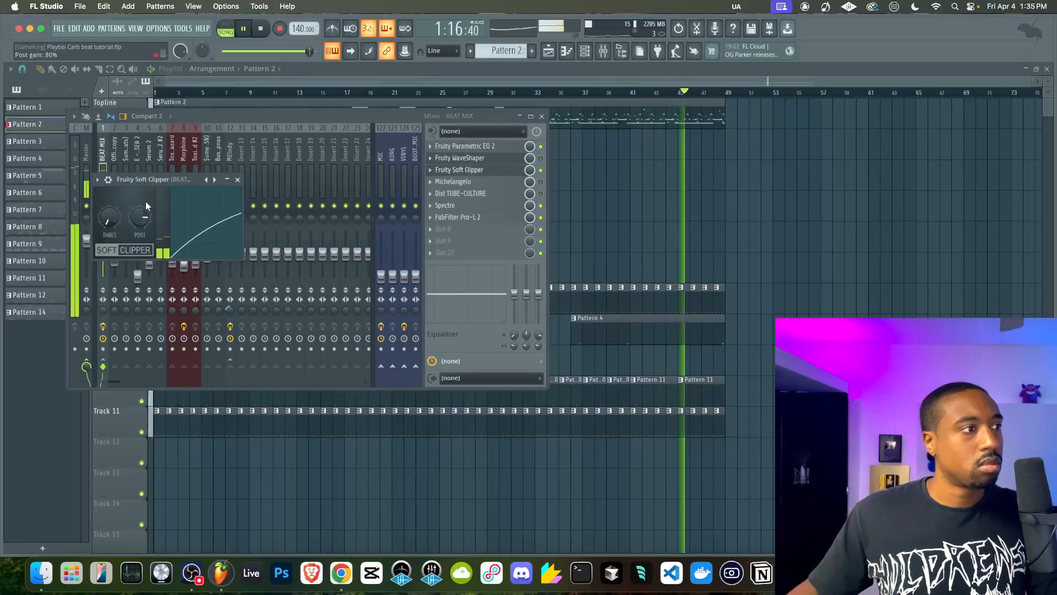
left_click(543, 158)
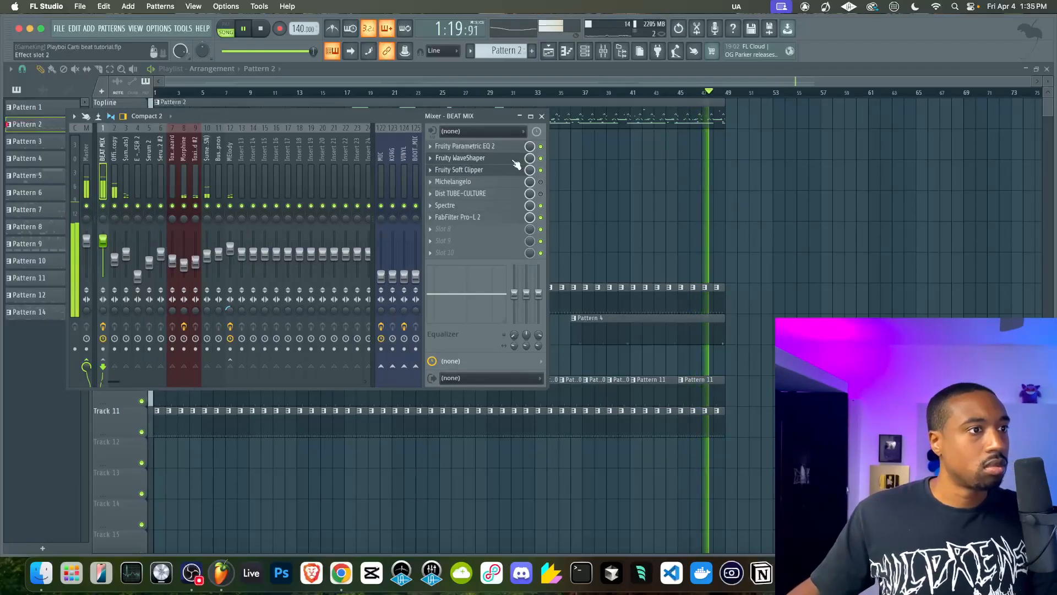
left_click(540, 158)
Raise the BEAT MIX Parametric EQ 2 main level to 12.6 dB and set Fruity Soft Clipper's post gain to 55%
left_click(507, 146)
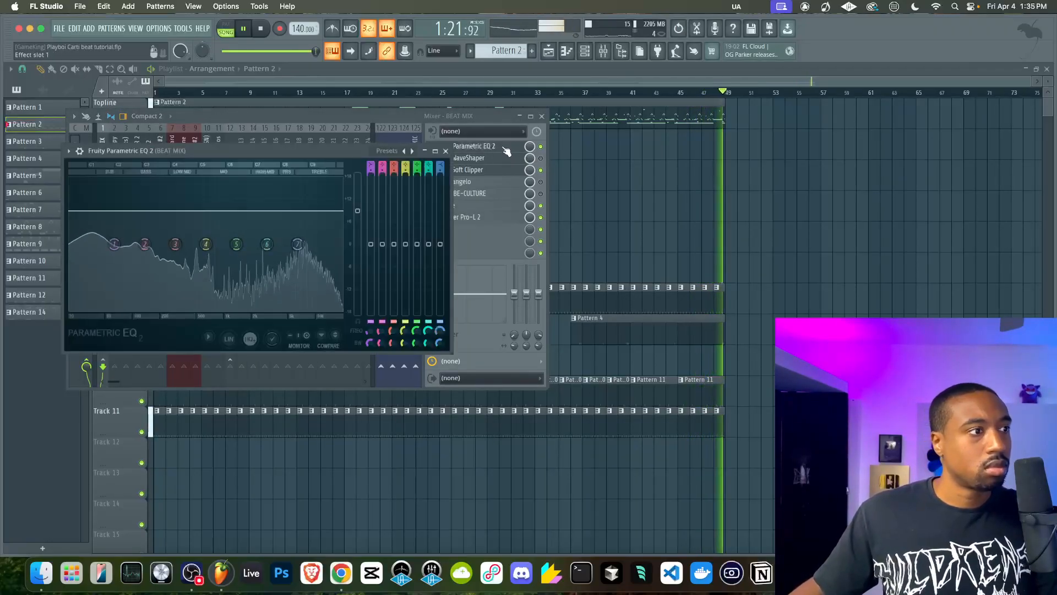
left_click_drag(361, 213, 355, 196)
left_click(483, 171)
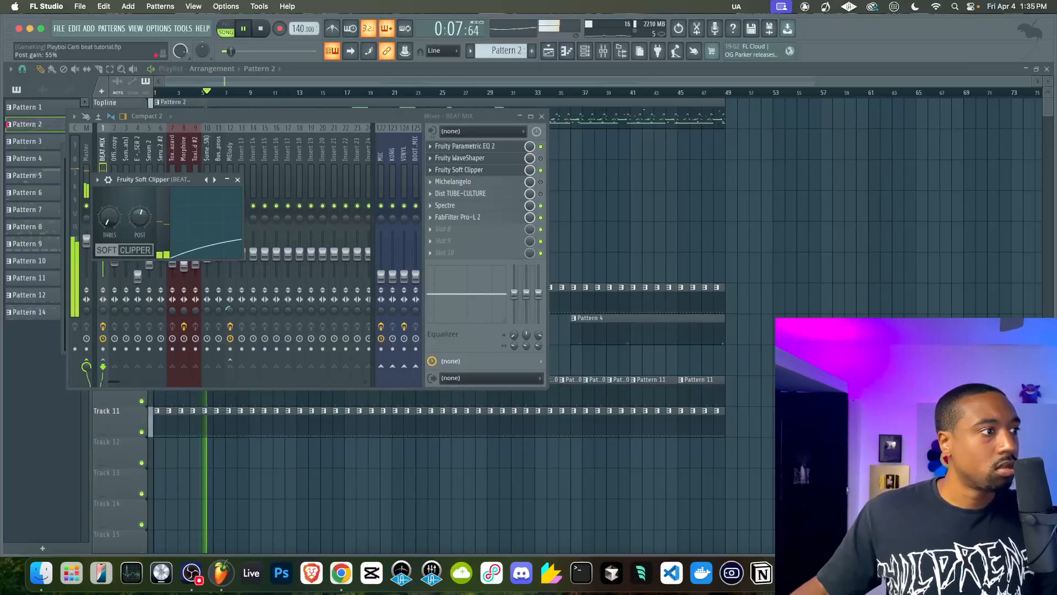
Raise the BEAT MIX Parametric EQ 2 main level to 18.0 dB and fine-tune Fruity Soft Clipper's post gain
left_click(478, 146)
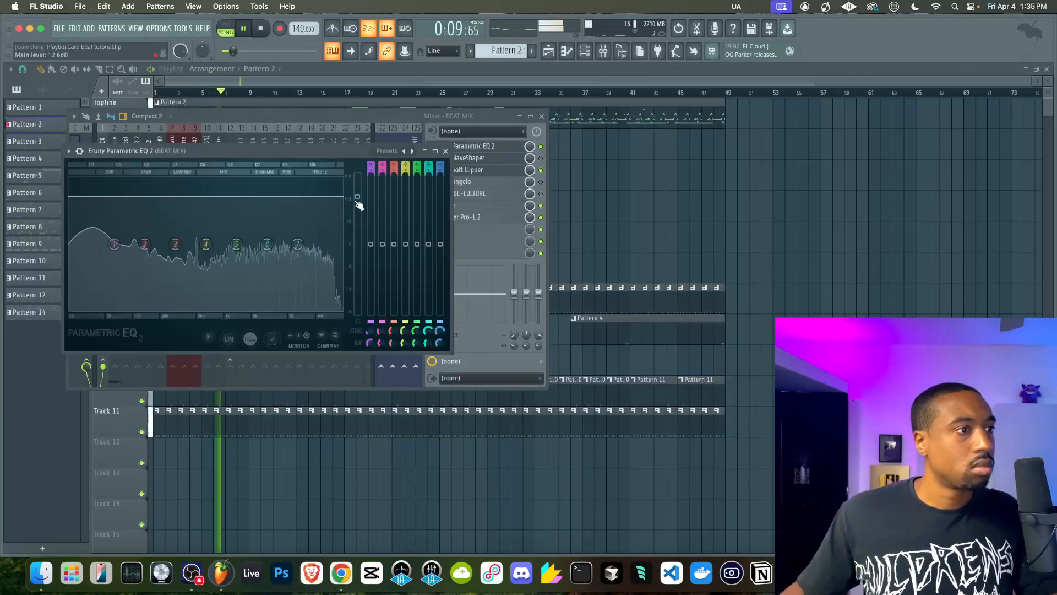
left_click_drag(356, 199, 357, 176)
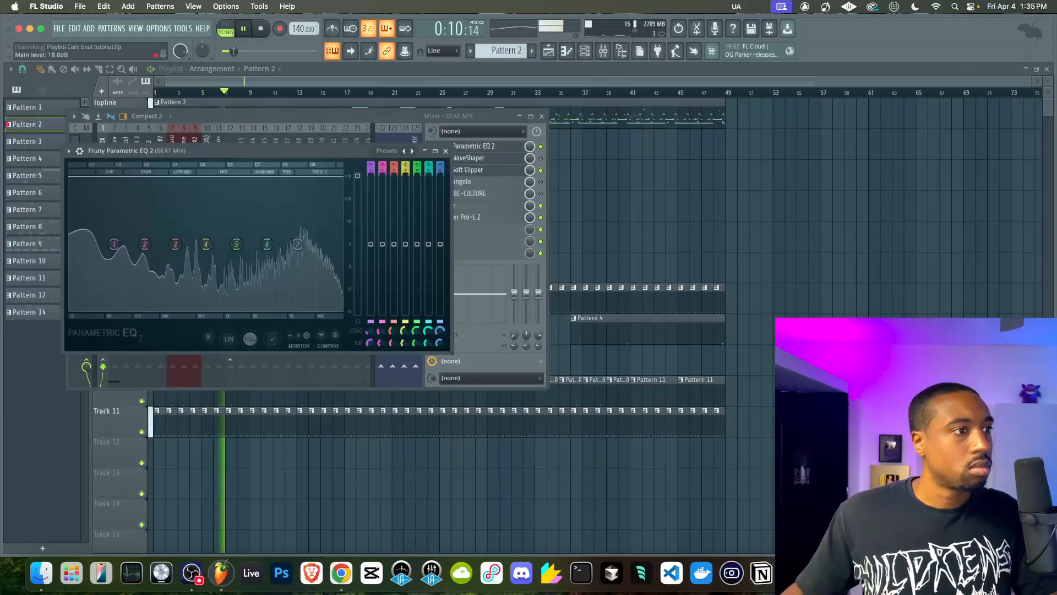
left_click(445, 151)
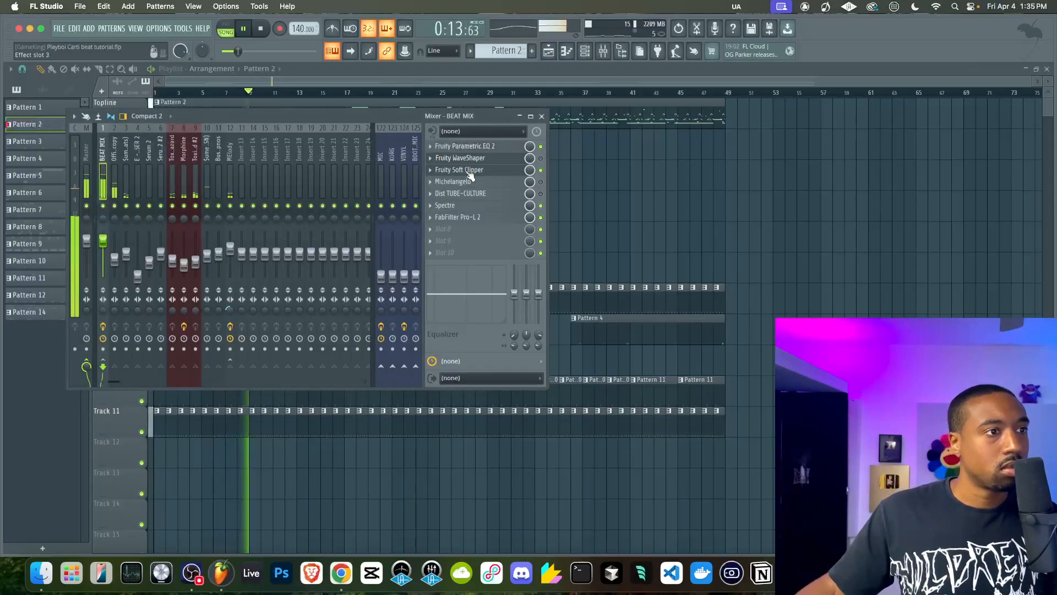
left_click(469, 171)
left_click_drag(141, 224, 137, 218)
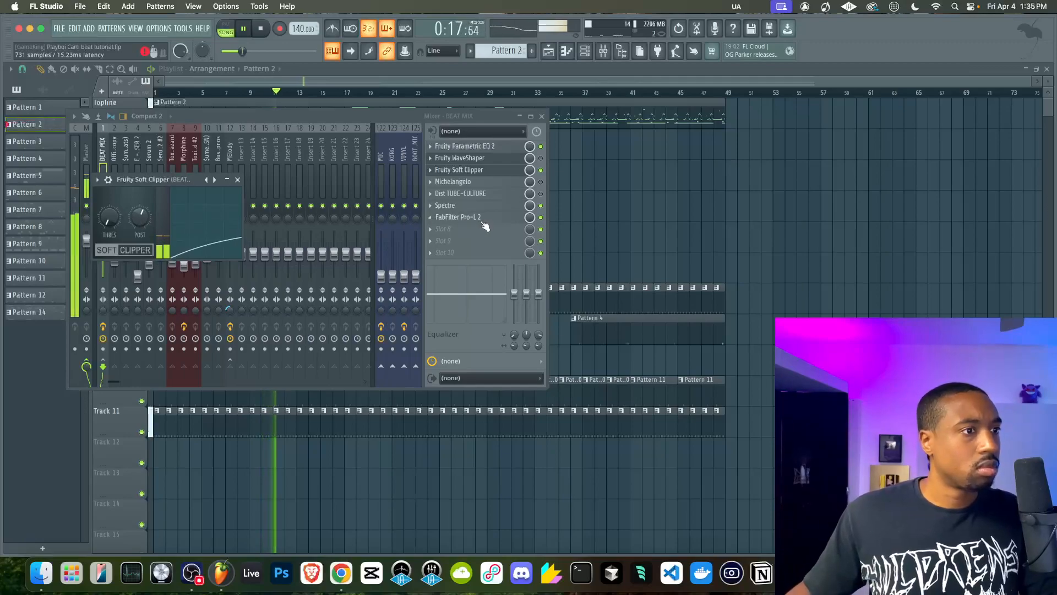
Raise the gain of FabFilter Pro-L 2 on BEAT MIX to +7.1 dB and close the limiter
left_click(478, 218)
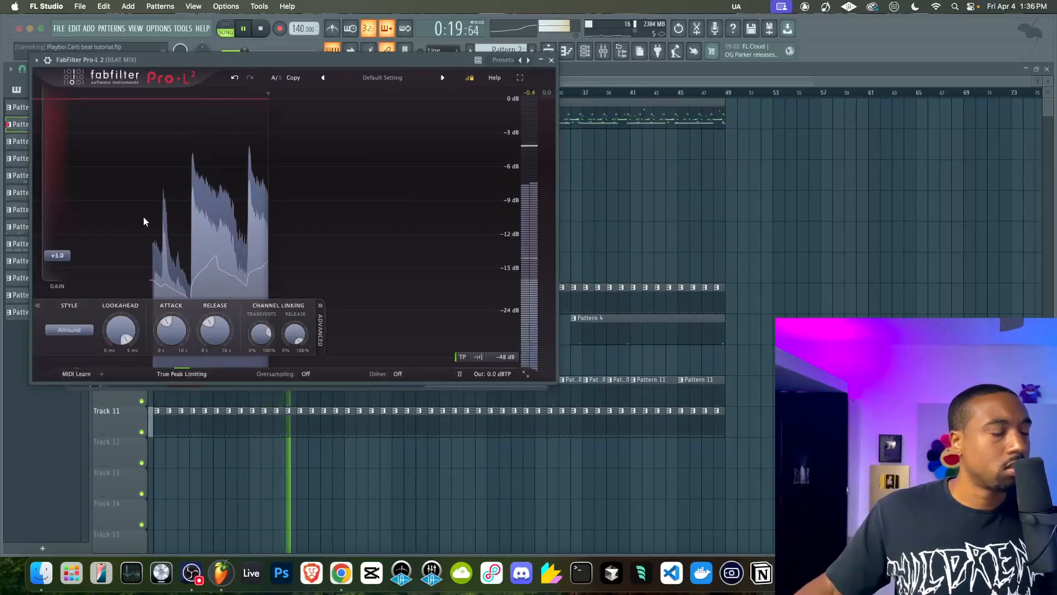
mouse_move(62, 255)
left_click_drag(63, 255, 62, 231)
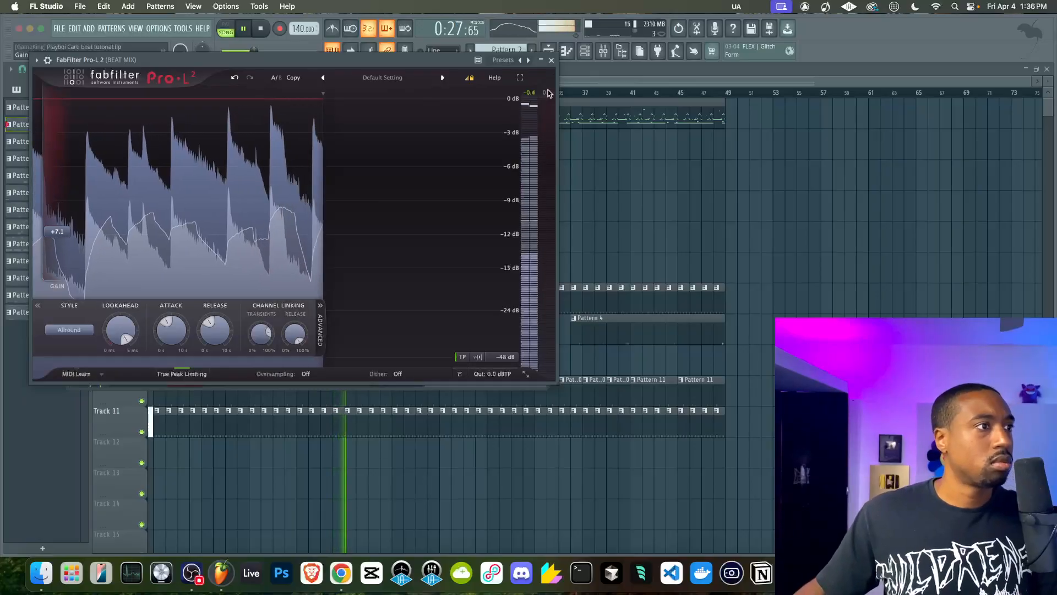
left_click(551, 60)
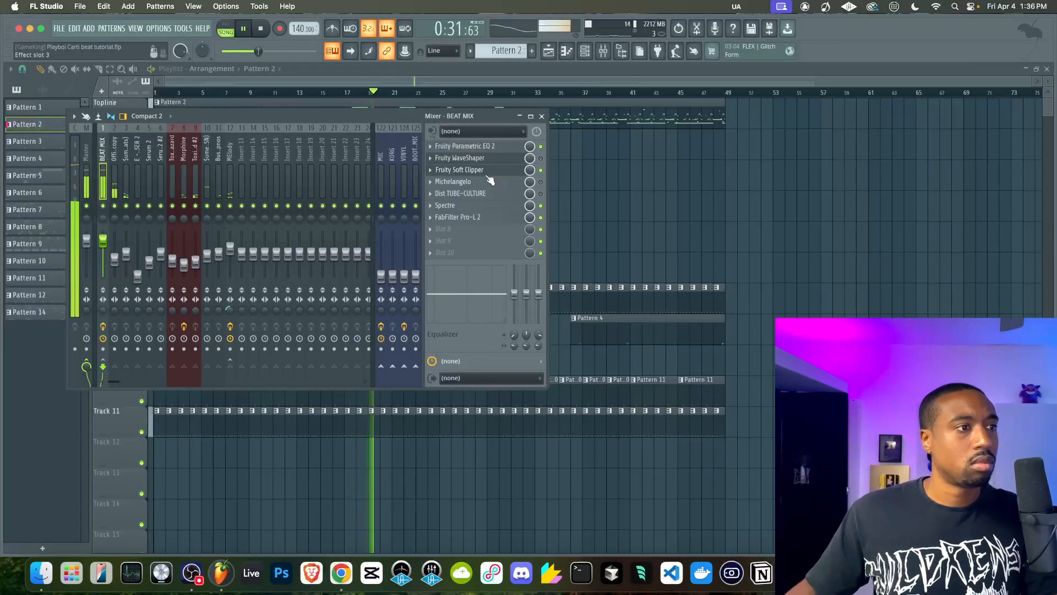
Reopen the mixer and check the Fruity Soft Clipper settings on BEAT MIX
left_click(652, 194)
left_click(603, 55)
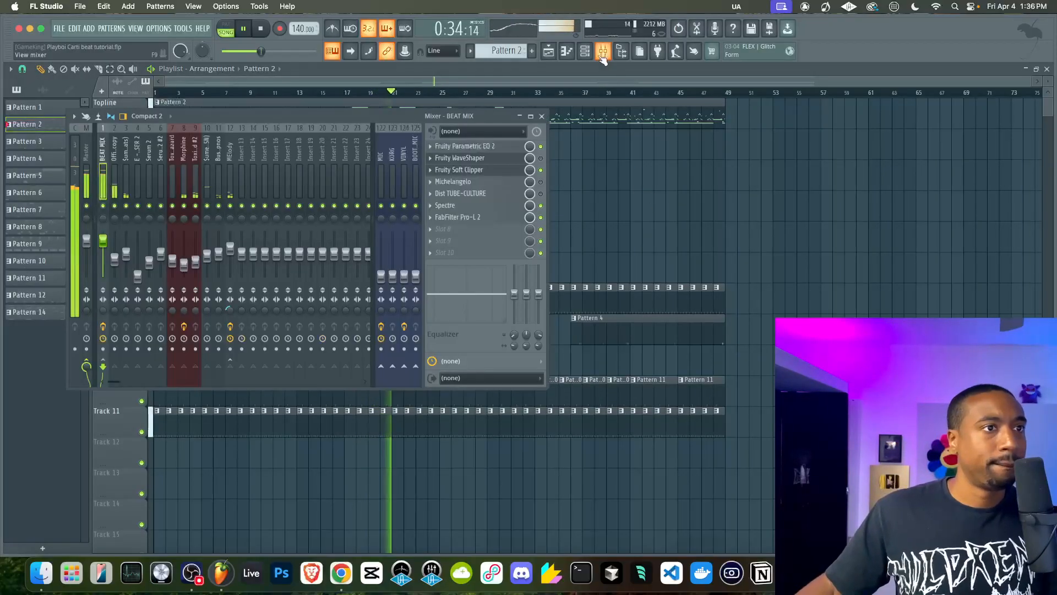
left_click(462, 173)
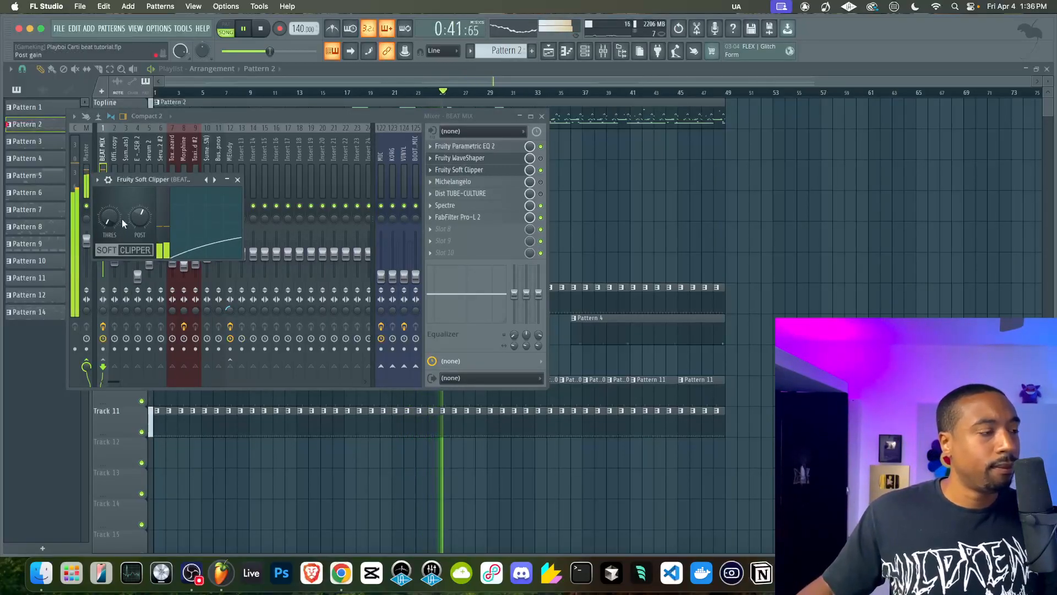
left_click(238, 179)
Try a lower main level with low-end boosts on bands 1 and 2 in the BEAT MIX EQ, resetting both bands
left_click(463, 146)
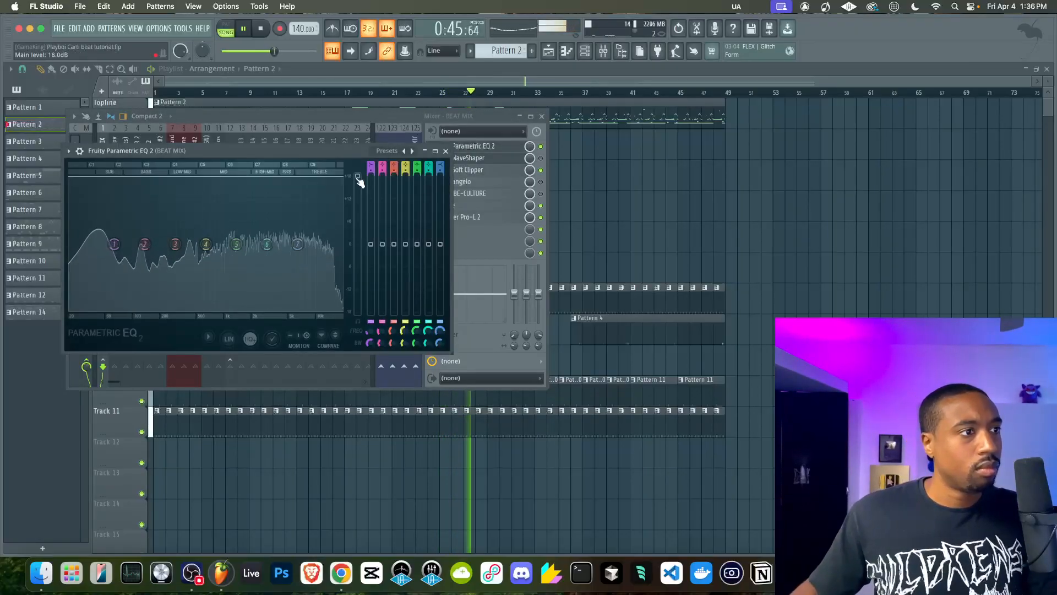
left_click_drag(359, 177, 357, 192)
left_click_drag(370, 244, 371, 227)
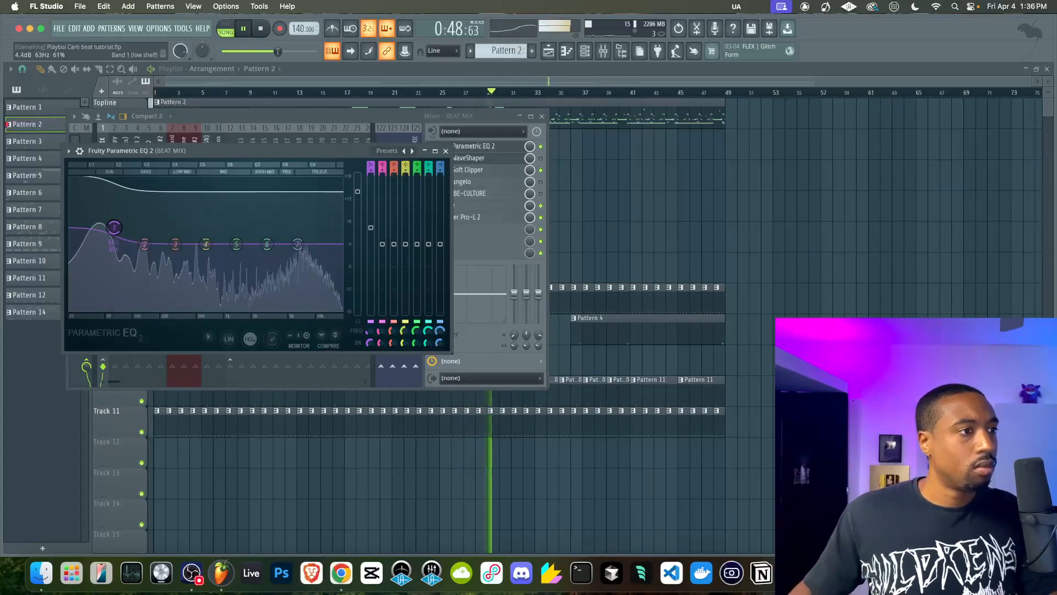
mouse_move(370, 219)
left_mouse_down()
mouse_move(373, 237)
mouse_move(384, 229)
left_mouse_up()
right_click(370, 234)
left_click(378, 240)
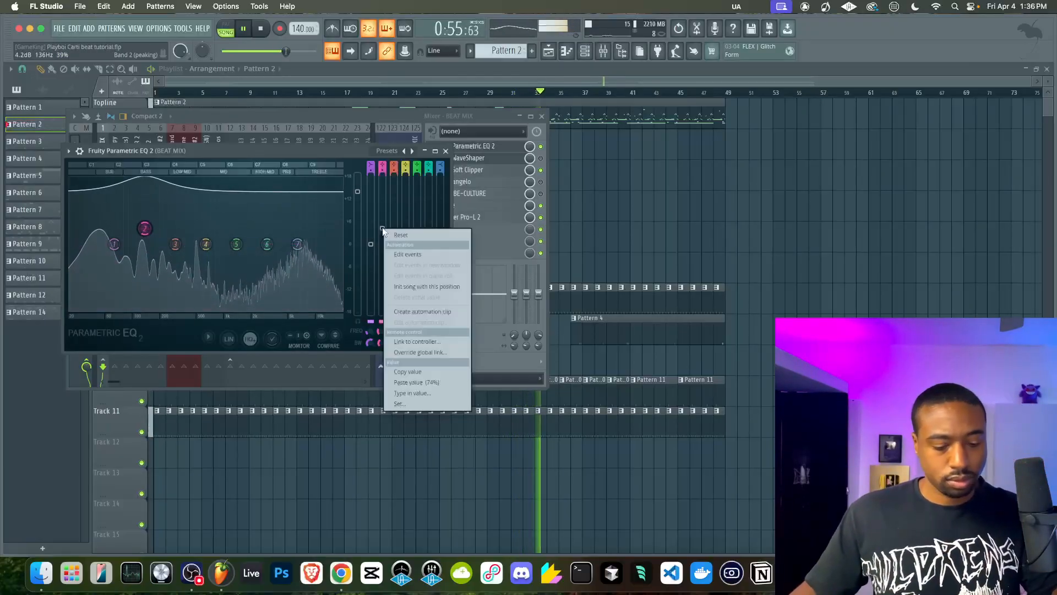
right_click(384, 229)
left_click(391, 235)
Set the BEAT MIX EQ's main level to 17.0 dB and save the project with Pro-L 2 moved down one effect slot
left_click_drag(358, 192, 358, 179)
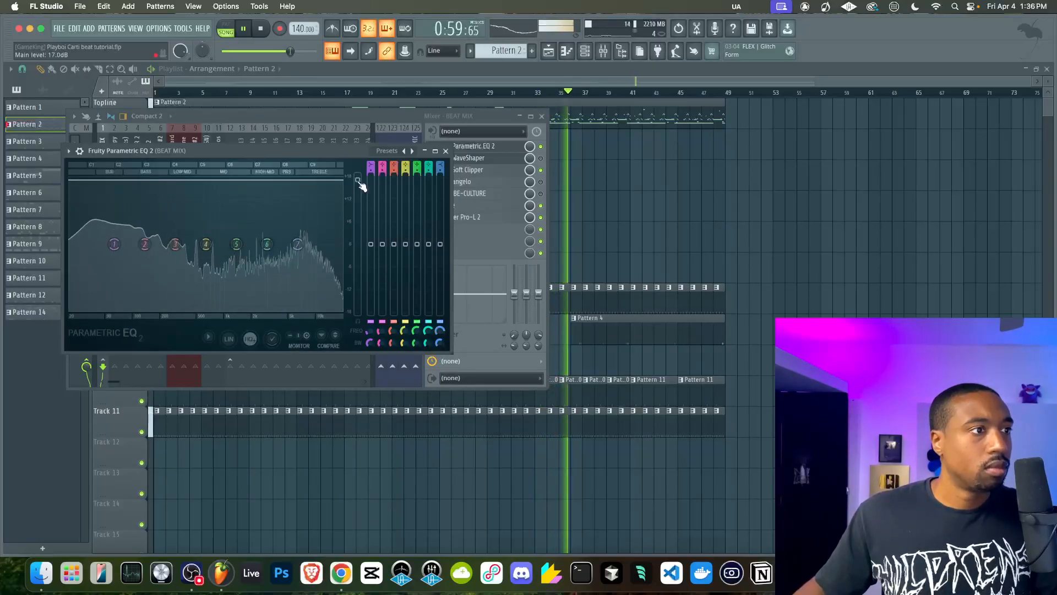
left_click(446, 151)
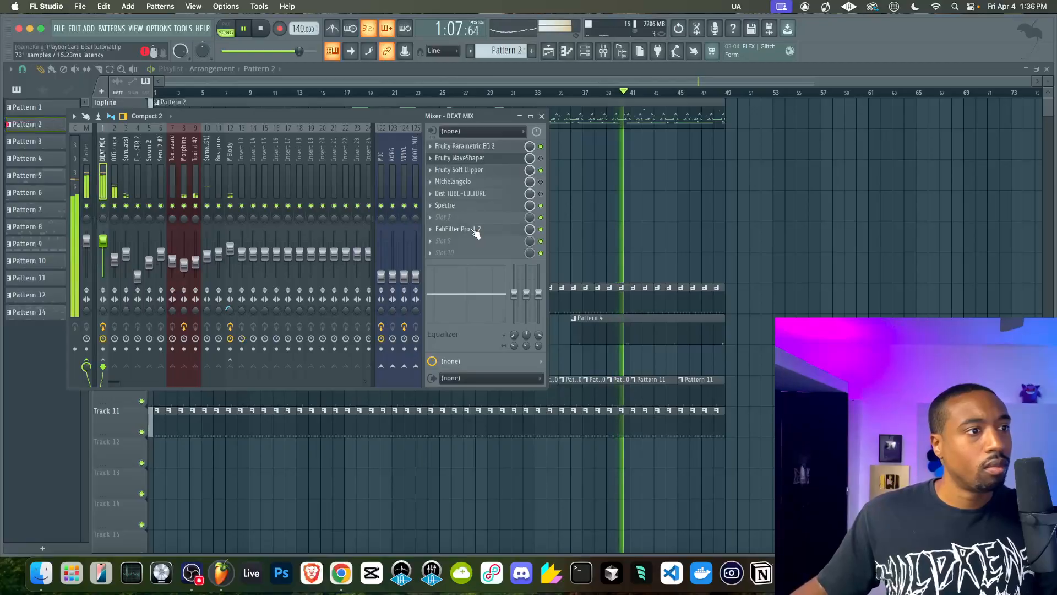
right_click(642, 220)
key("super+s")
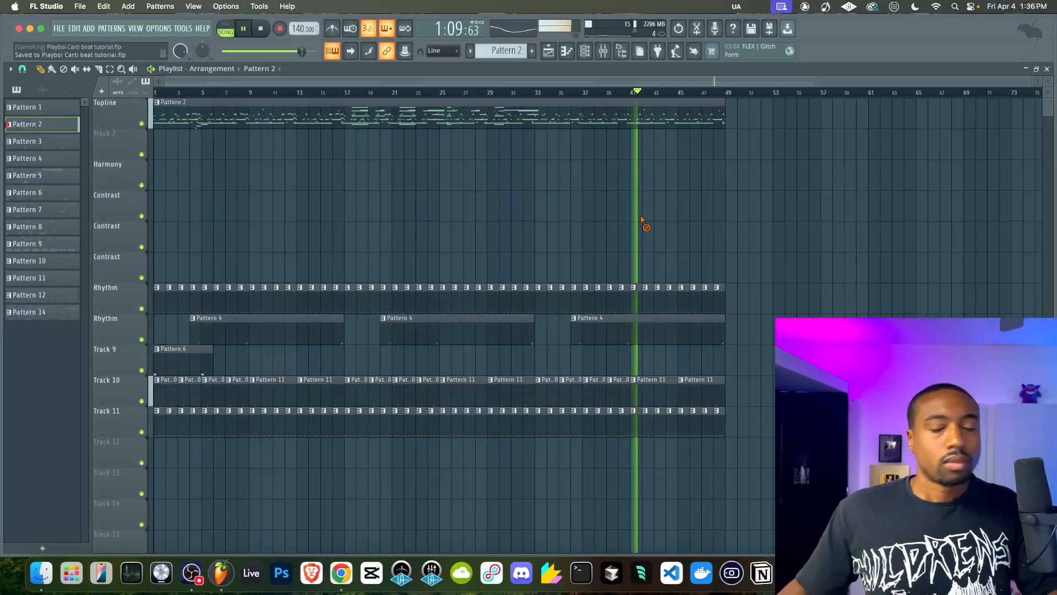
Play the arrangement from the beginning and open the mixer
key("space")
key("space")
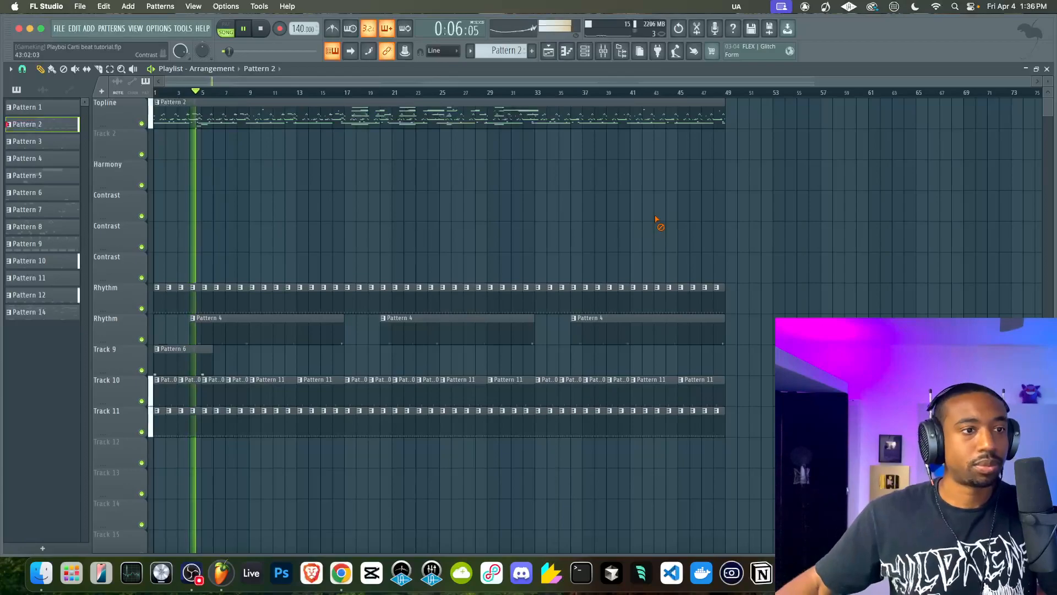
left_click(603, 51)
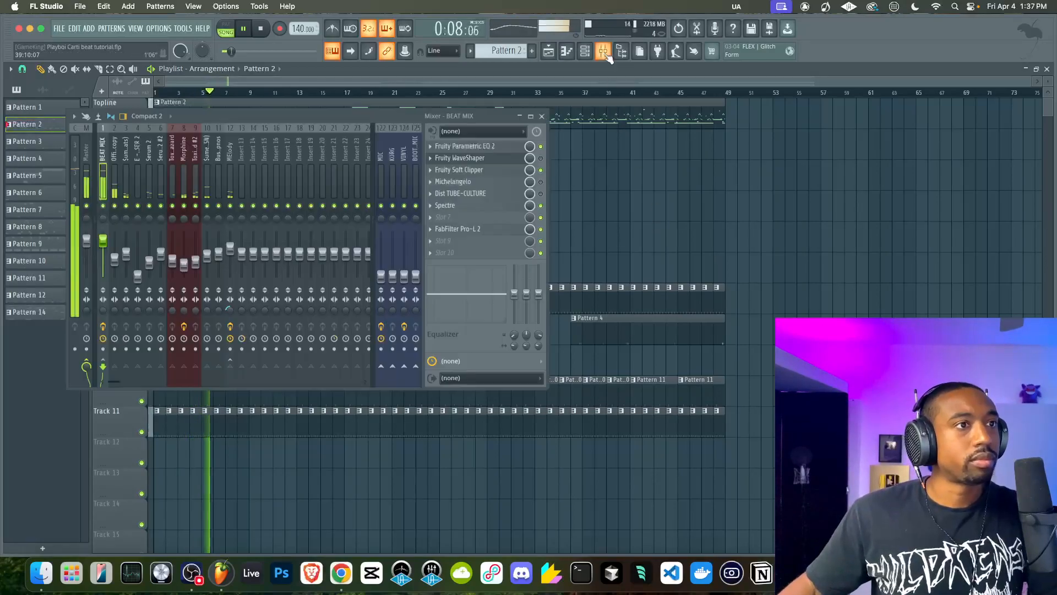
Stop playback, reset the MIC track's volume to 100% and pull it back down to 0%
key("space")
right_click(380, 273)
left_click(383, 279)
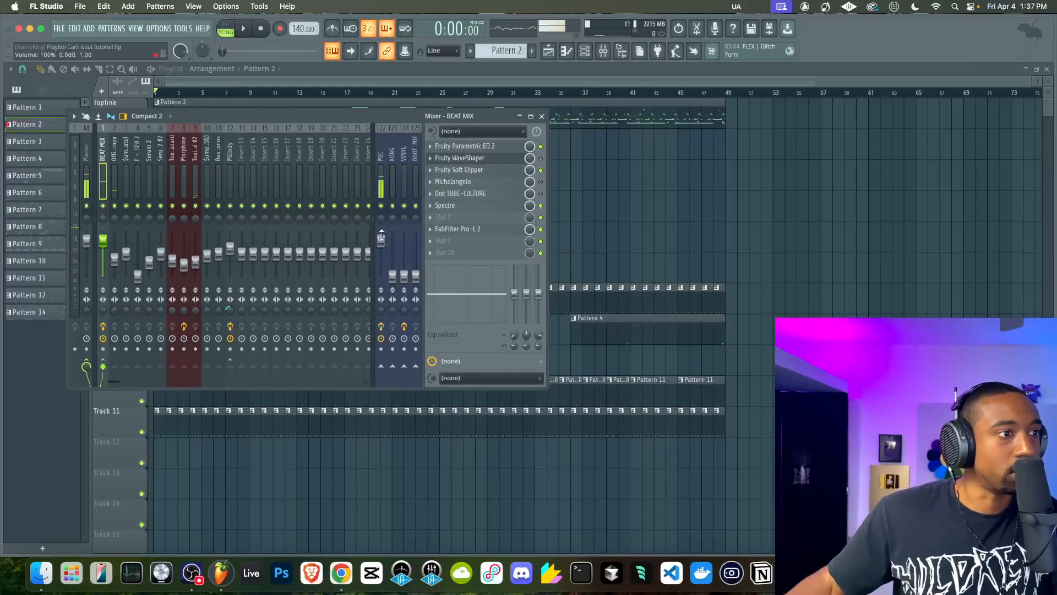
left_click_drag(380, 241, 381, 275)
Play the song from the start, check the playlist and select the BEAT MIX track in the mixer
key("space")
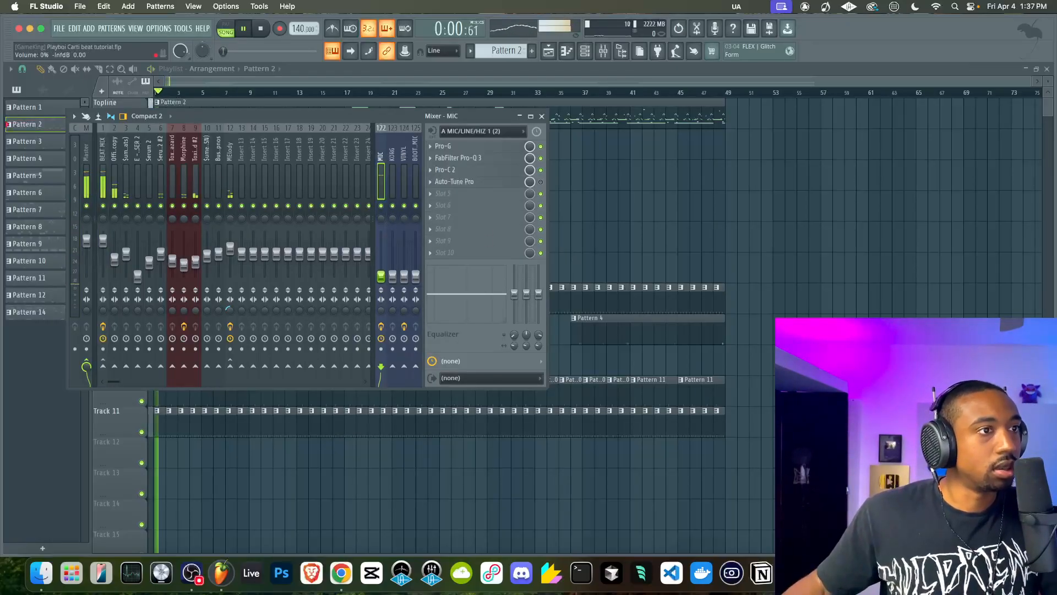
key("F9")
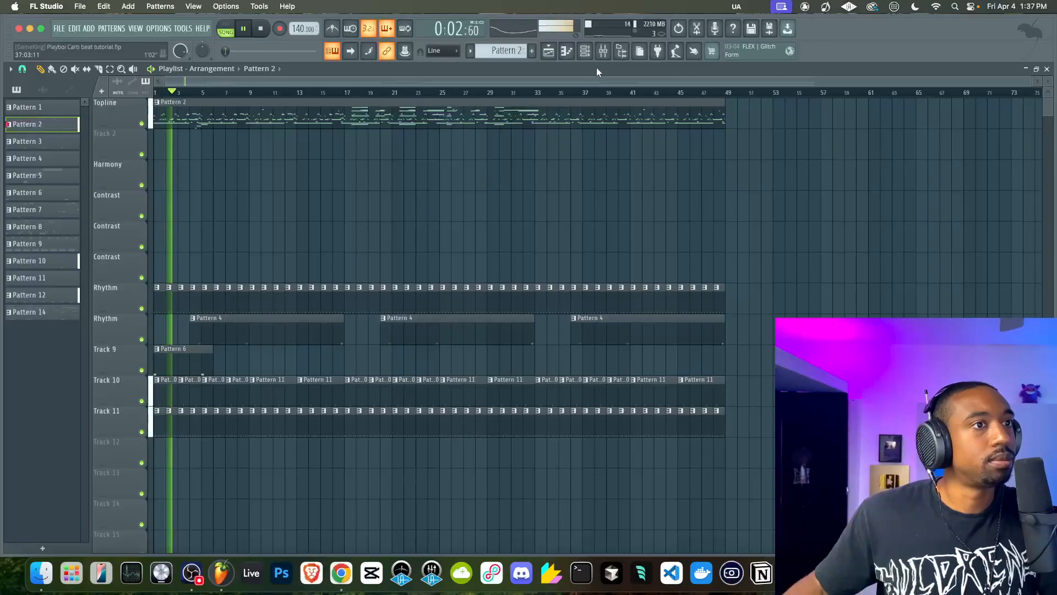
left_click(603, 51)
left_click(101, 188)
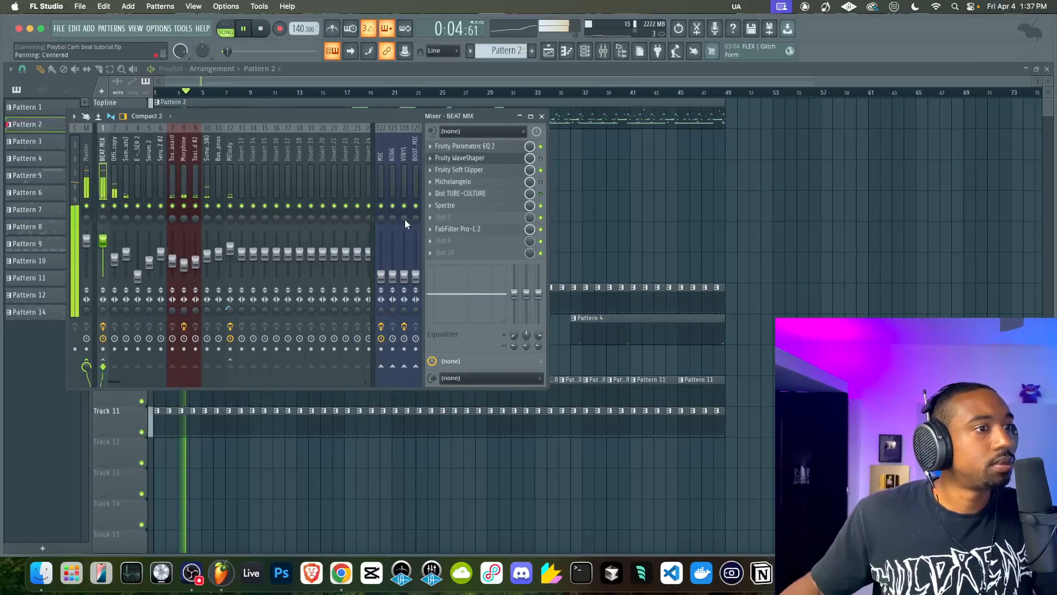
Check the limiting in the BEAT MIX track's FabFilter Pro-L 2, close the mixer and save the project
left_click(459, 230)
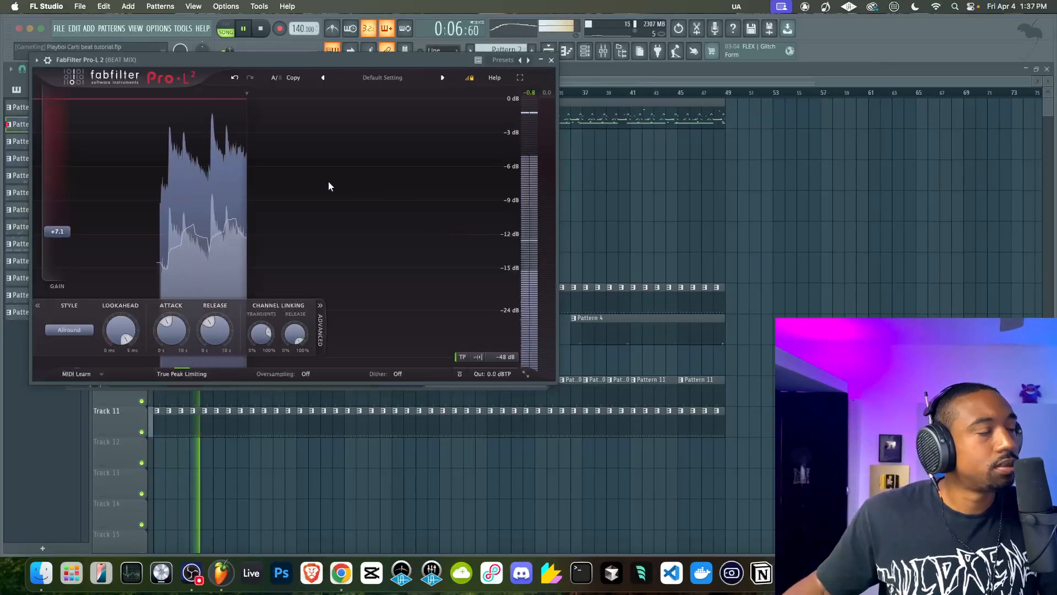
left_click(551, 60)
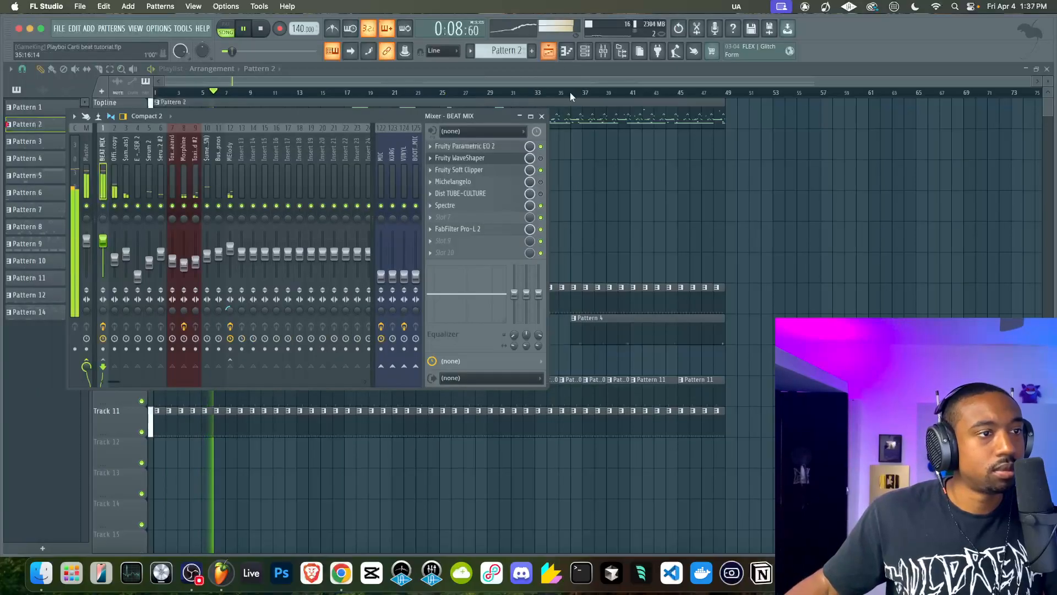
key("F9")
key("super+s")
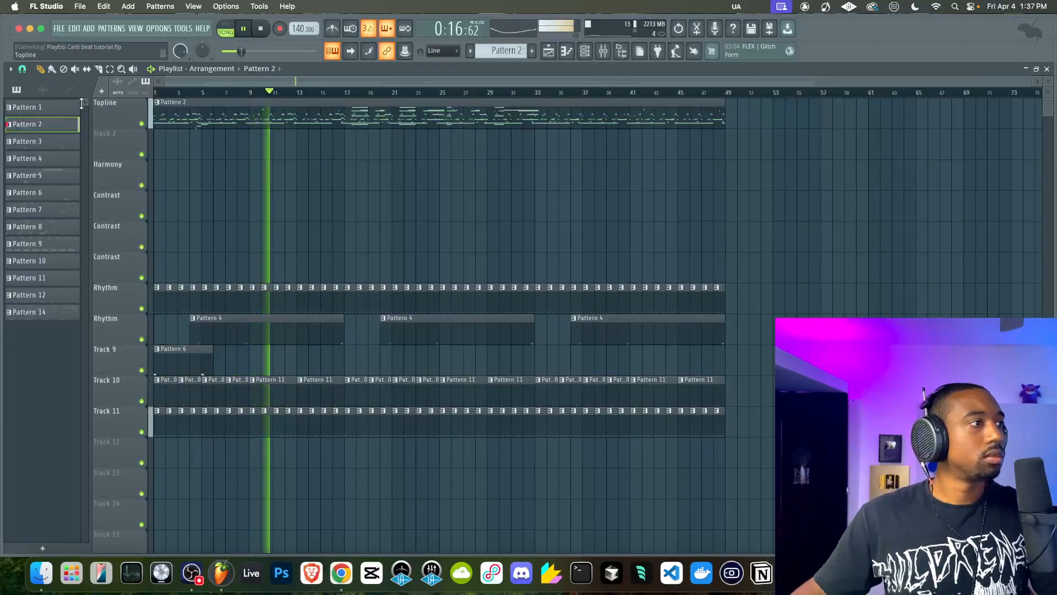
Colour all patterns from Pattern 1 to Pattern 14 with a gradient running from blue #2C5CFF to the purple-pink preset swatch
left_click_drag(71, 107, 50, 310)
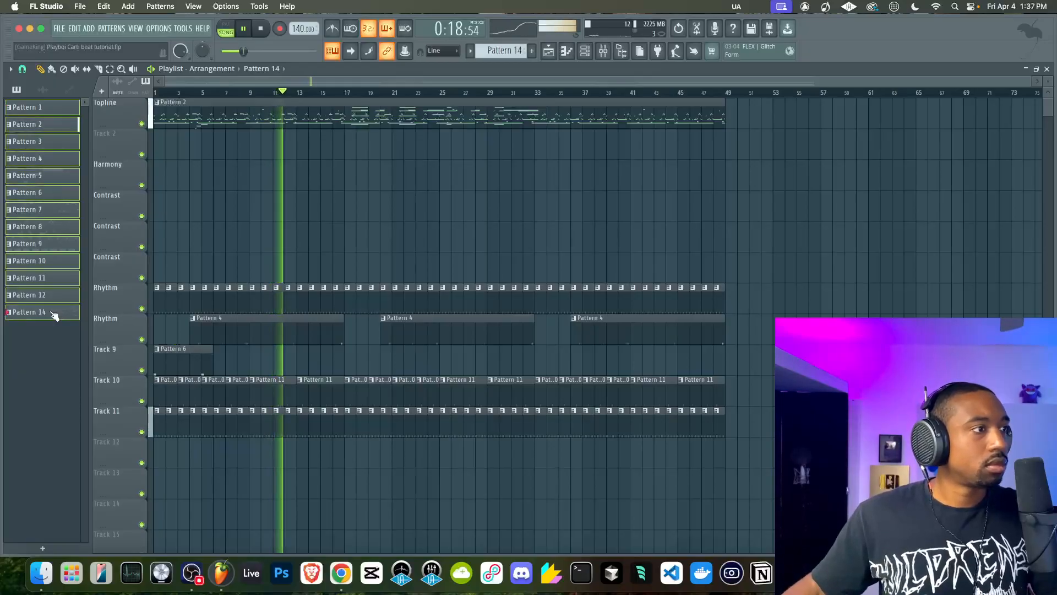
right_click(49, 312)
left_click(83, 364)
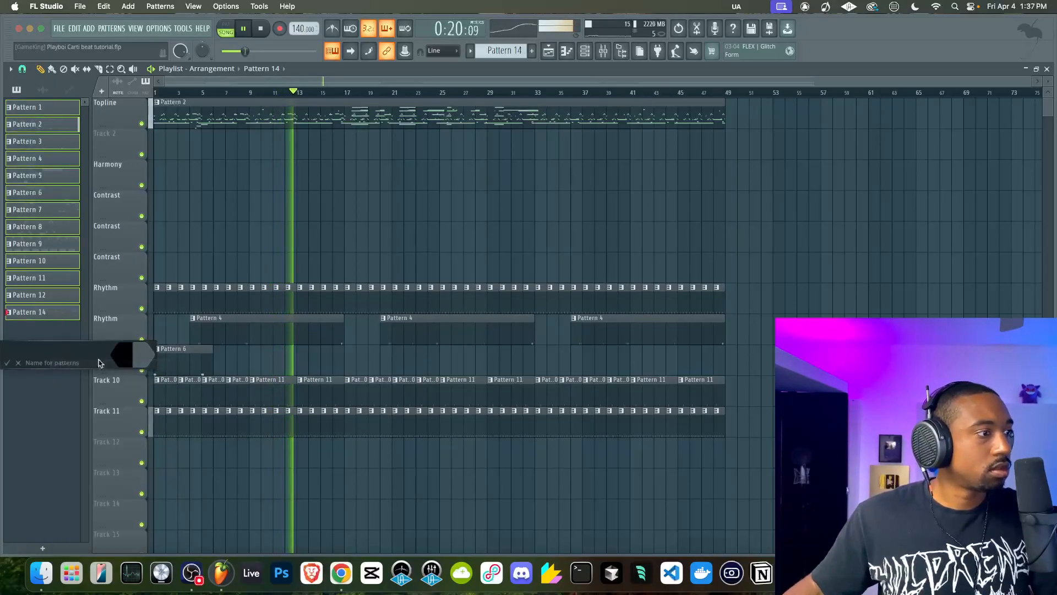
left_click(127, 359)
left_click(199, 456)
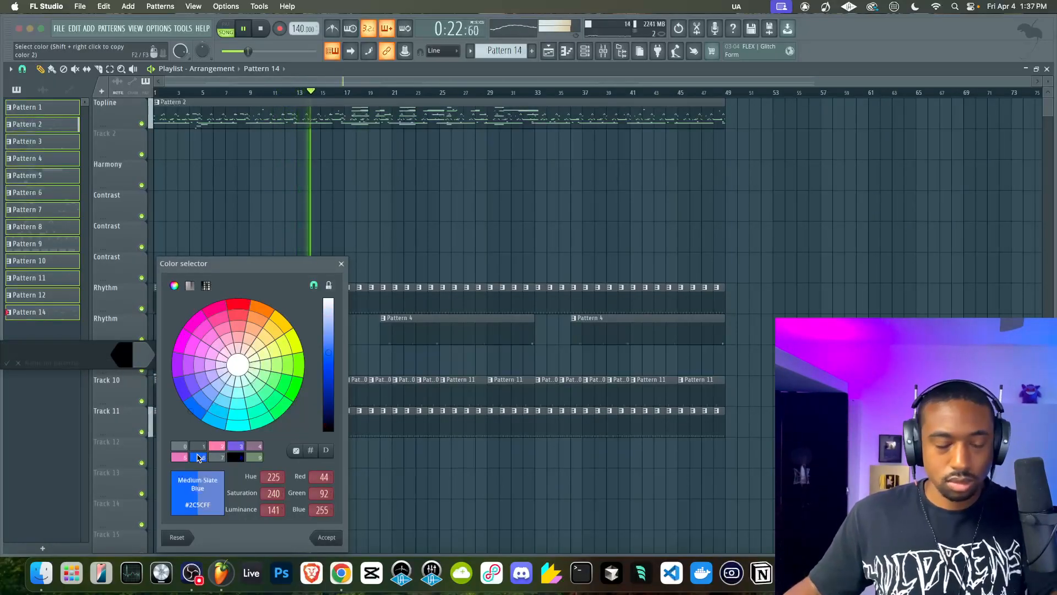
left_click(199, 456)
left_click(143, 361)
left_click(236, 446)
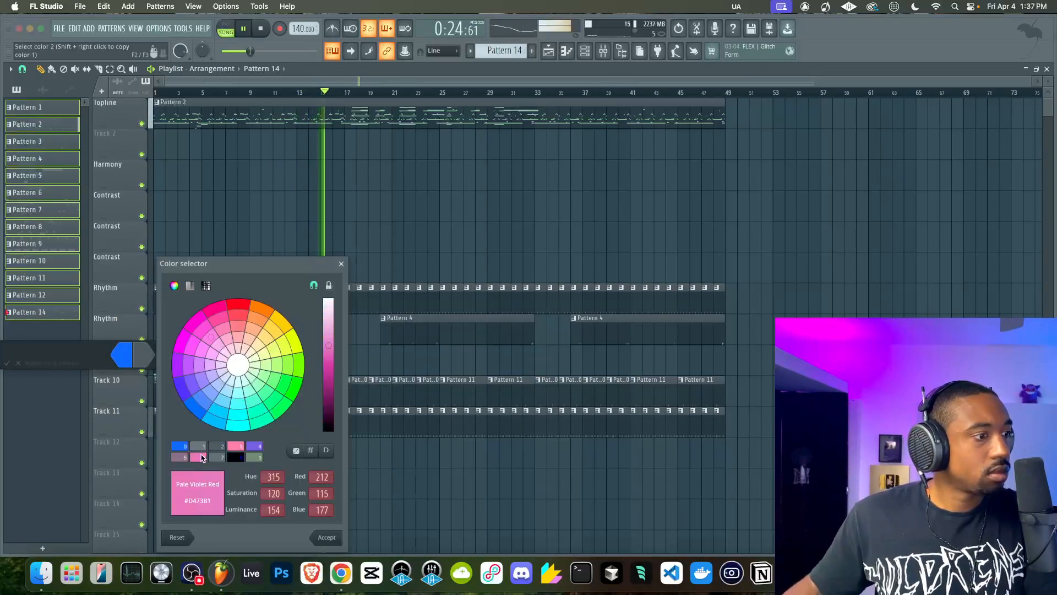
left_click(236, 445)
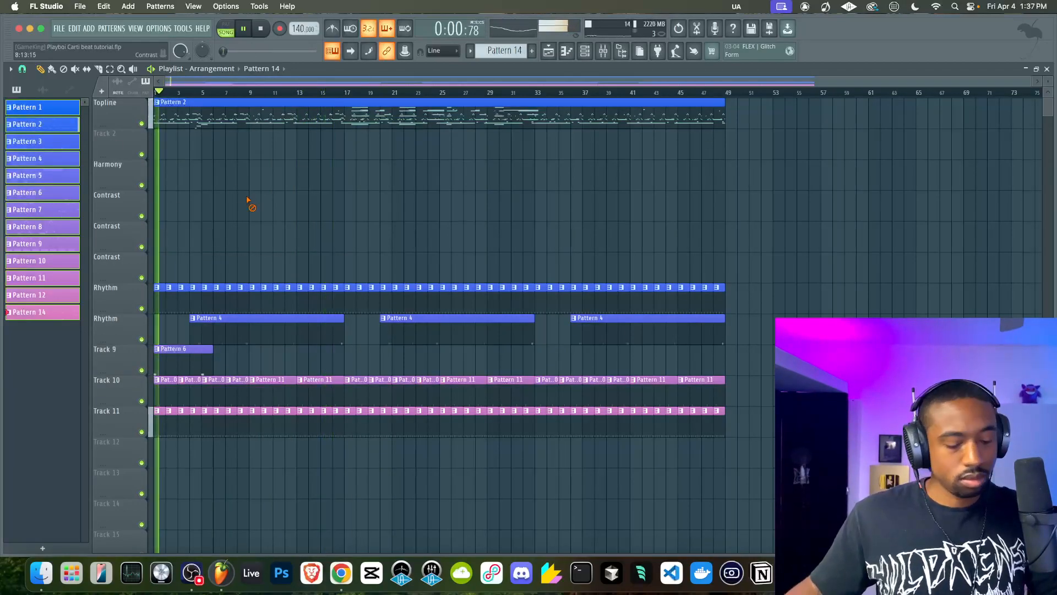
Reset the MIC track's volume to its default in the mixer and return to the playlist
left_click(603, 51)
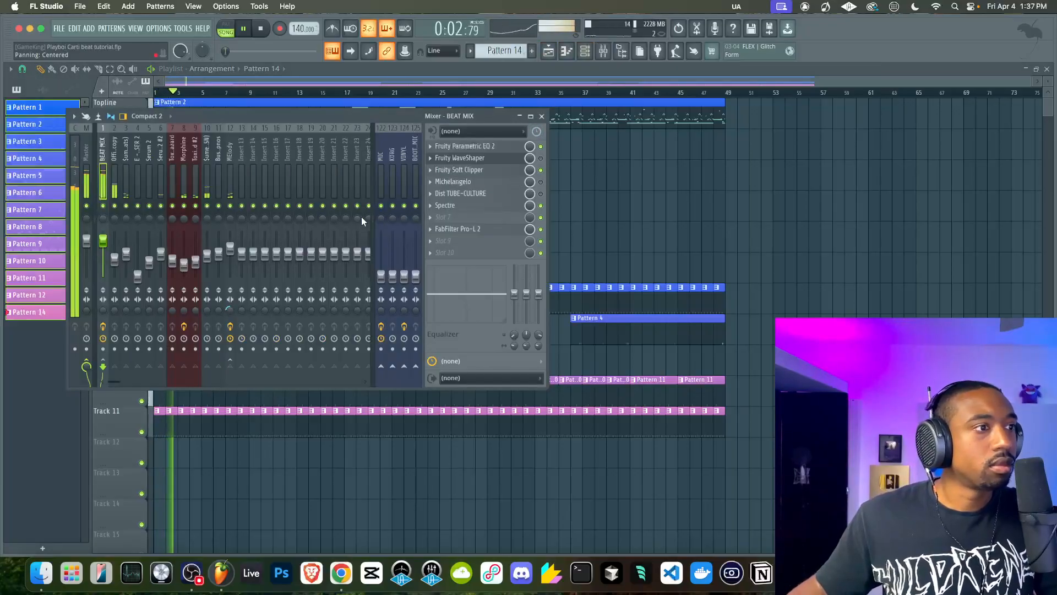
right_click(380, 275)
left_click(394, 280)
right_click(651, 243)
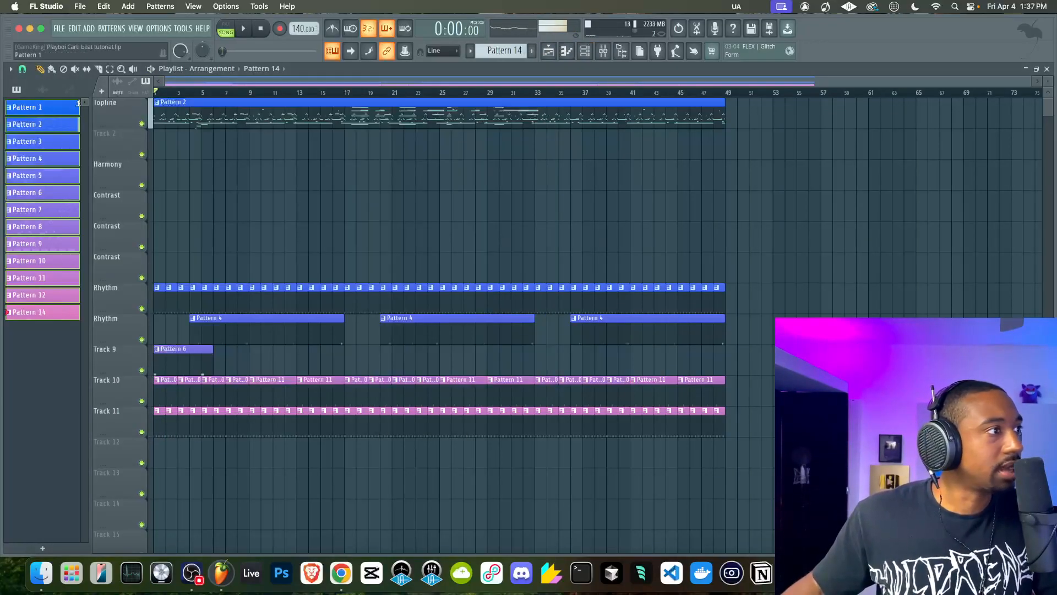
Transpose Pattern 2 by semitones and play the arrangement from the beginning
right_click(57, 129)
left_click(81, 239)
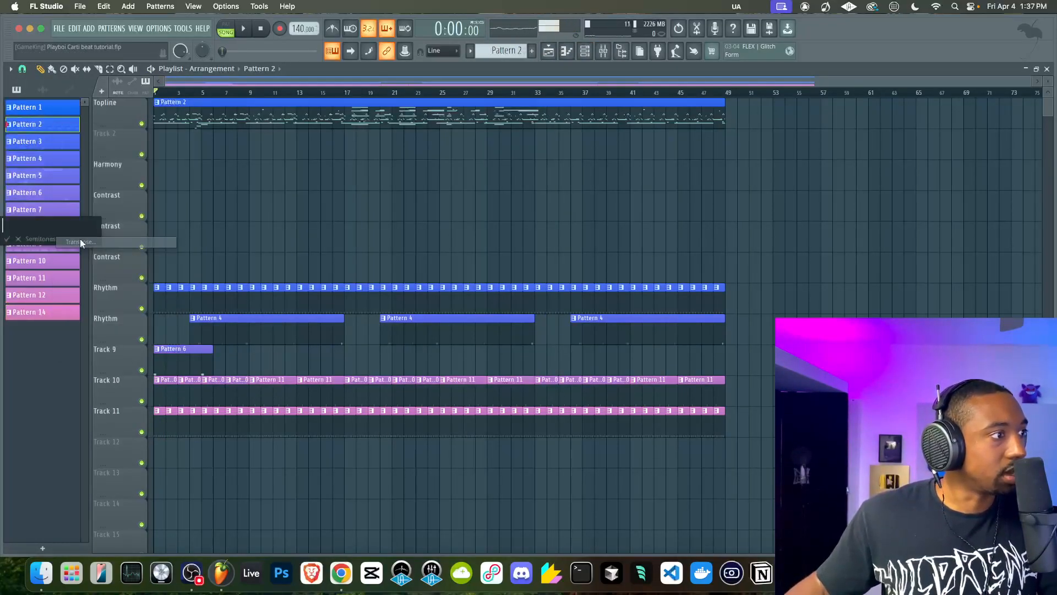
key("space")
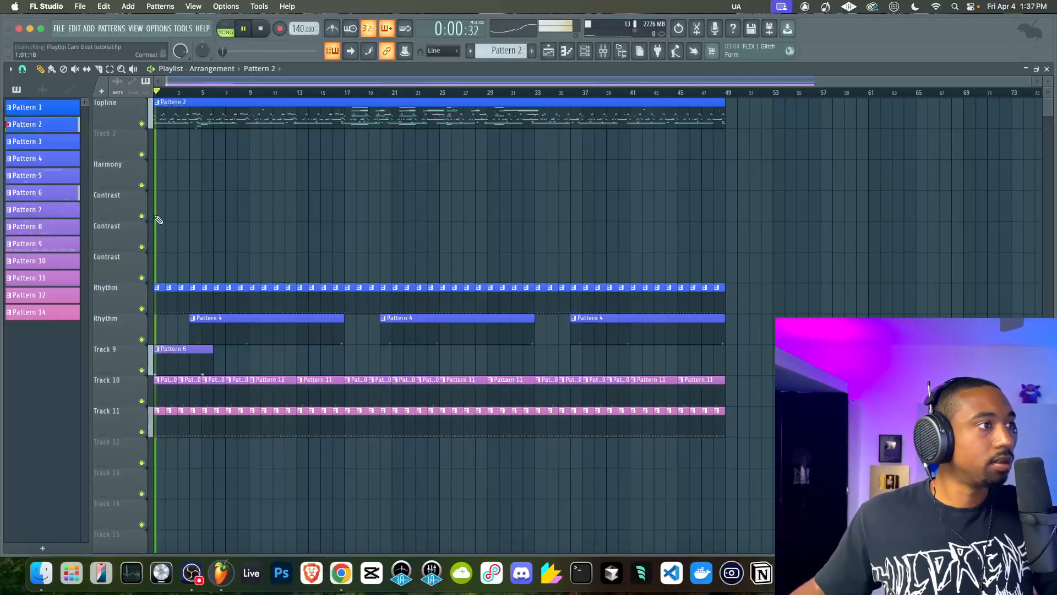
Check the mixer levels during playback and try a slower tempo of 134 BPM
left_click(602, 55)
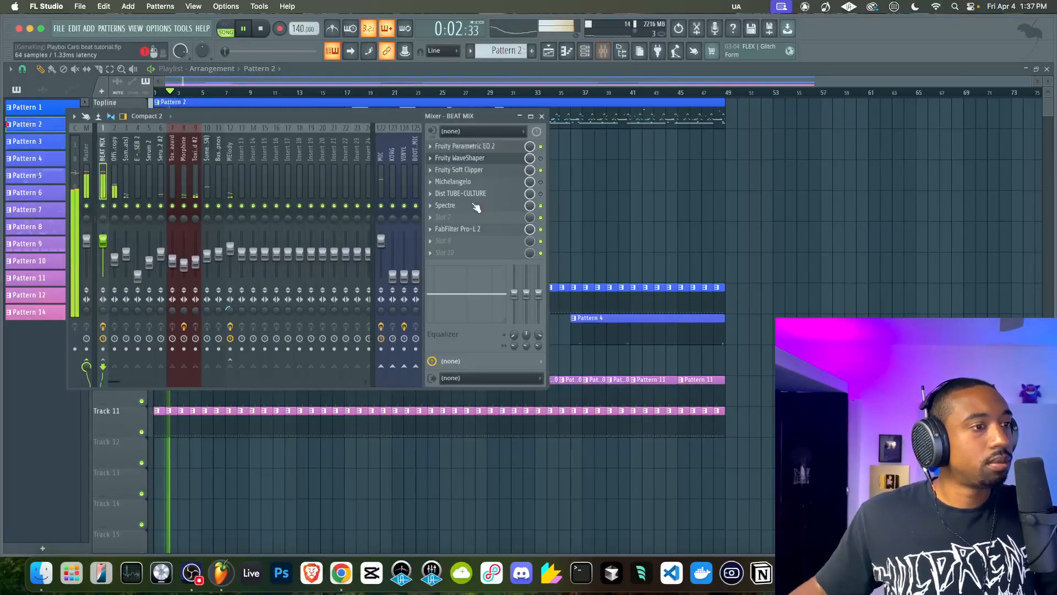
key("F9")
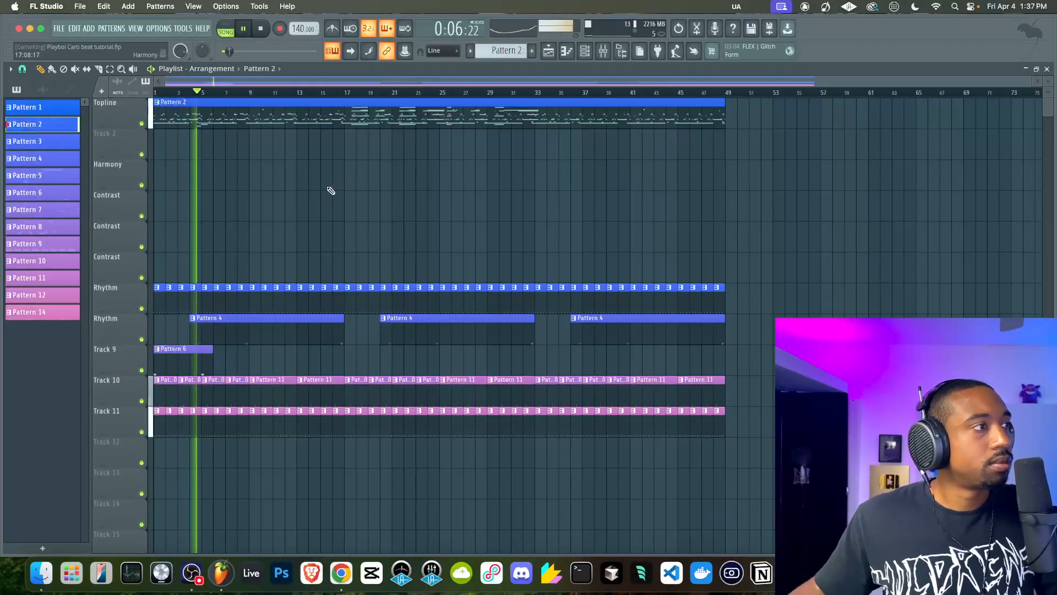
left_click(605, 57)
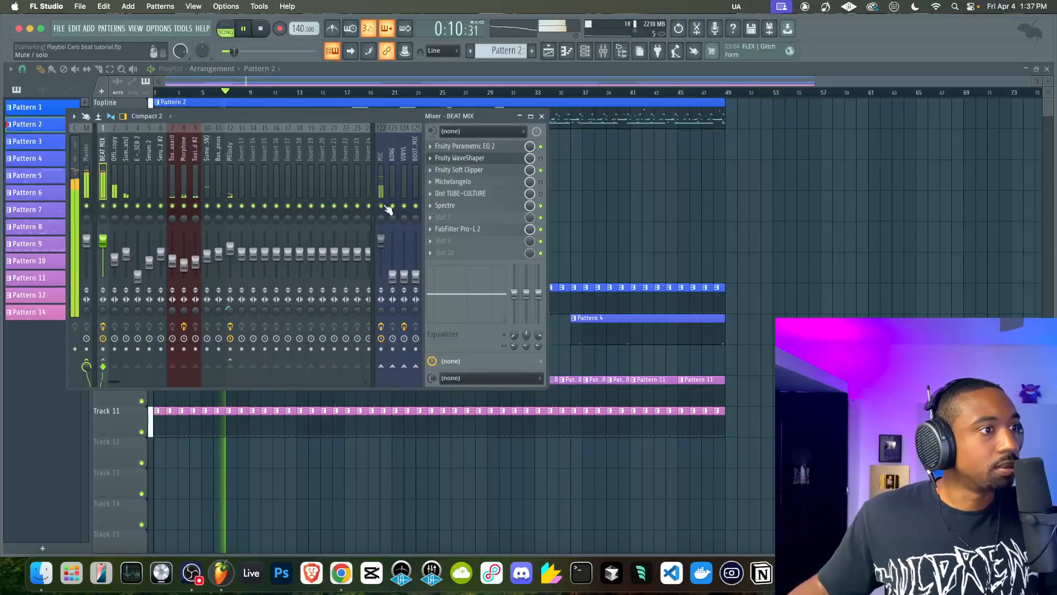
left_click(670, 236)
left_click_drag(299, 29, 299, 32)
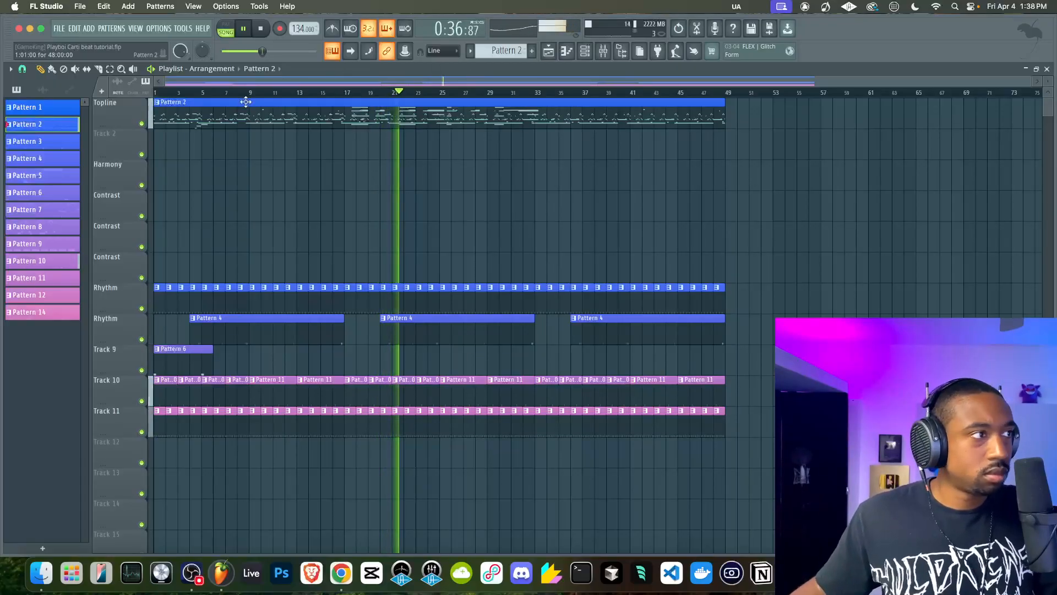
Add the Transporter effect to slot 3 of the Morphine mixer track and close its window
left_click(603, 51)
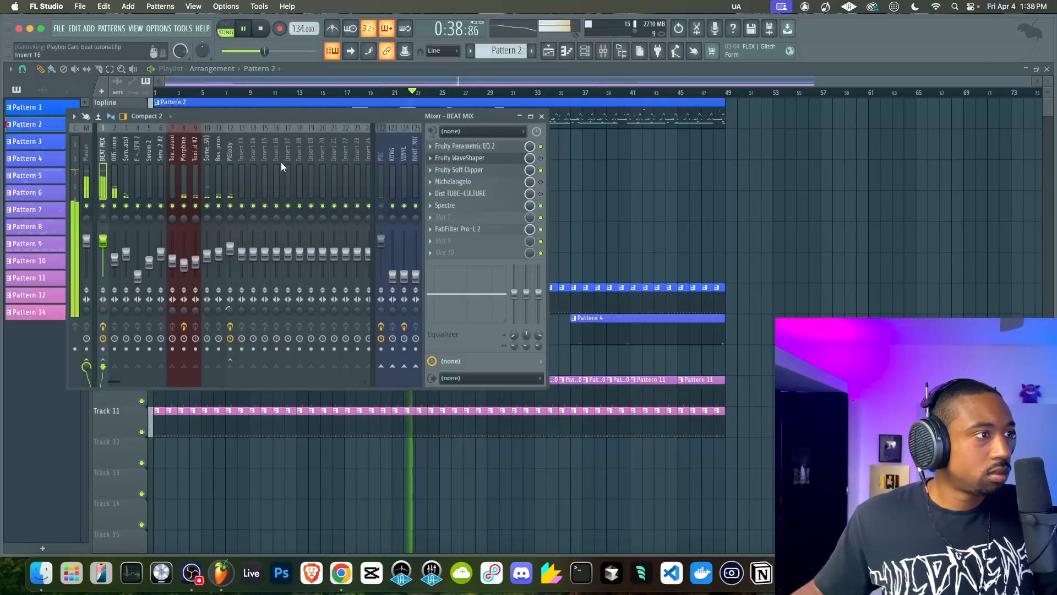
left_click(218, 170)
left_click(190, 175)
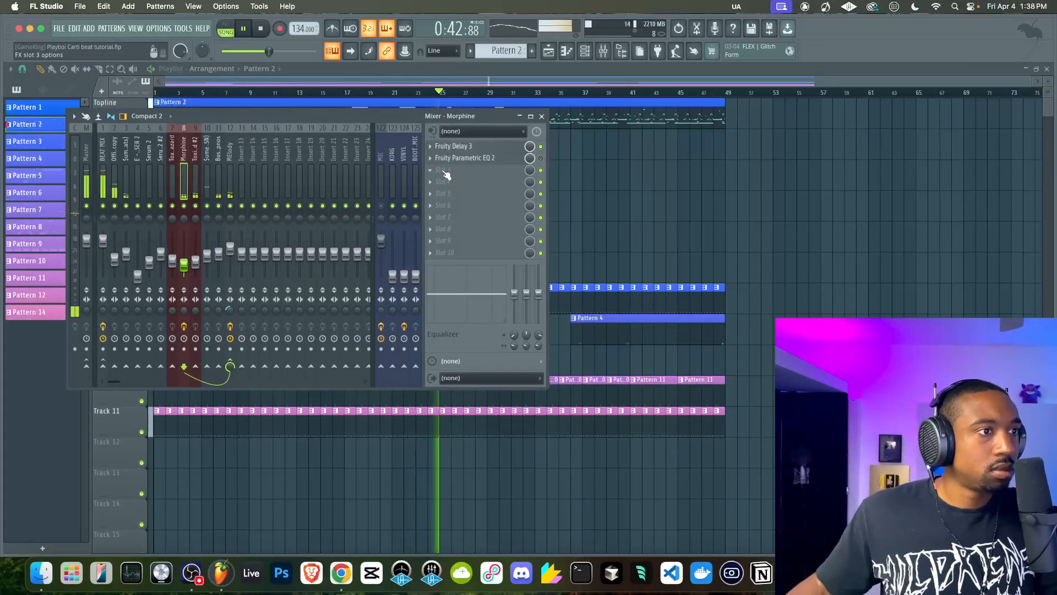
left_click(445, 174)
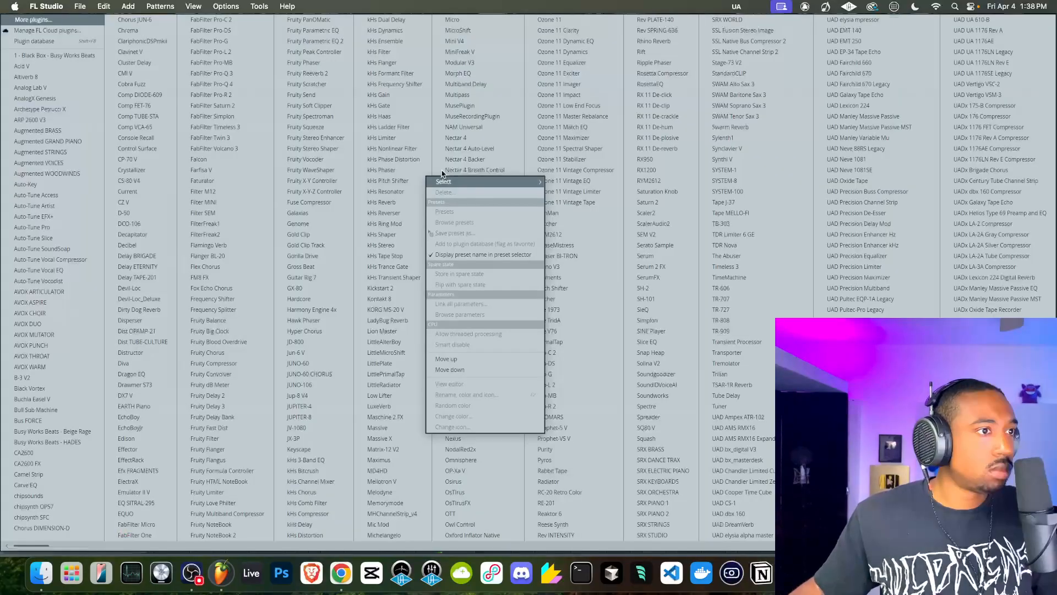
left_click(742, 353)
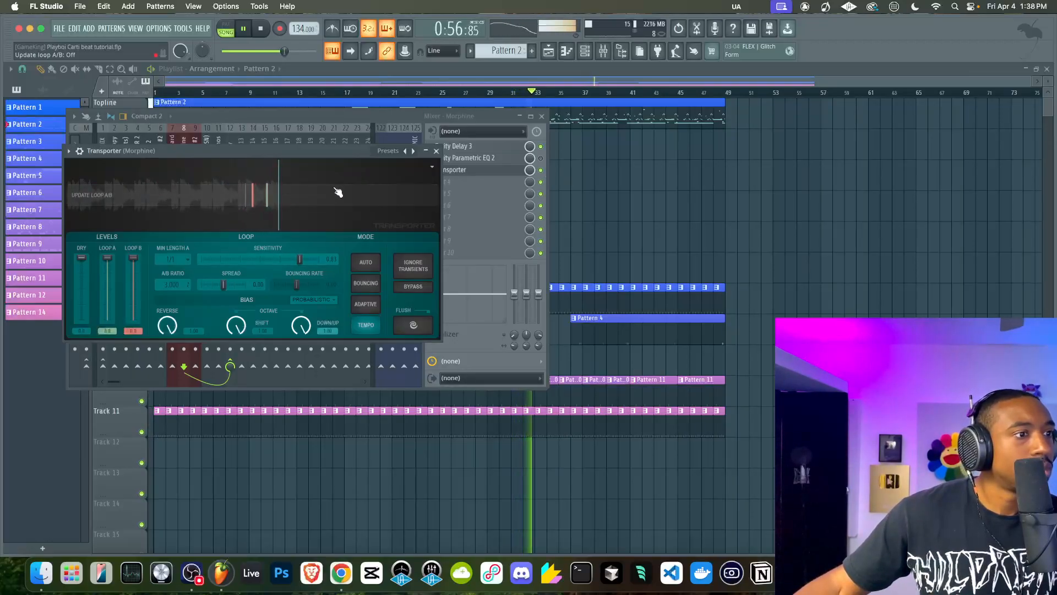
key("Escape")
key("Escape")
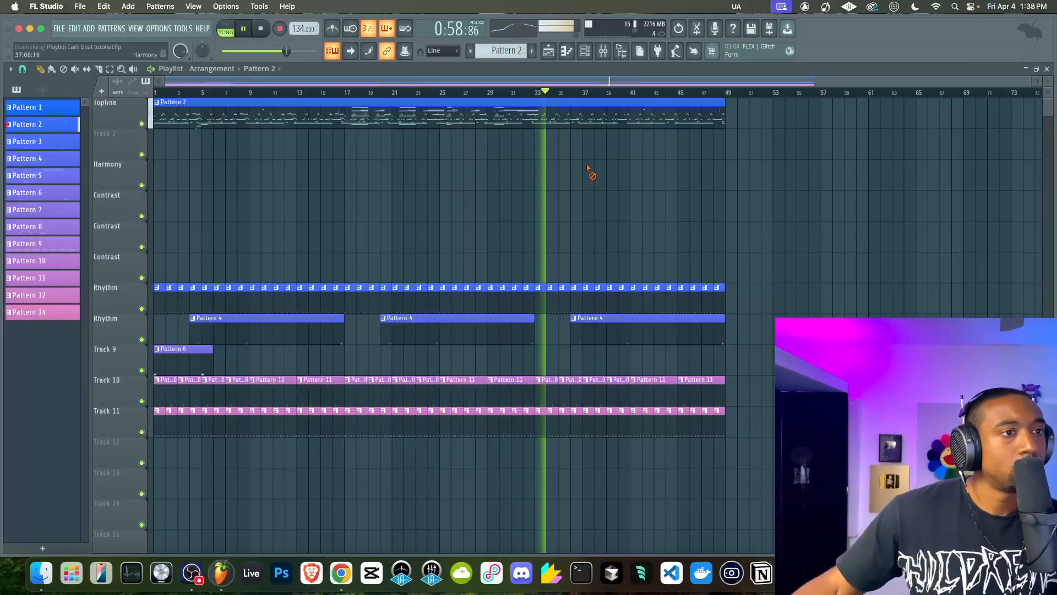
Try the song at a tempo of 144 BPM and at 135 BPM during playback
key("F9")
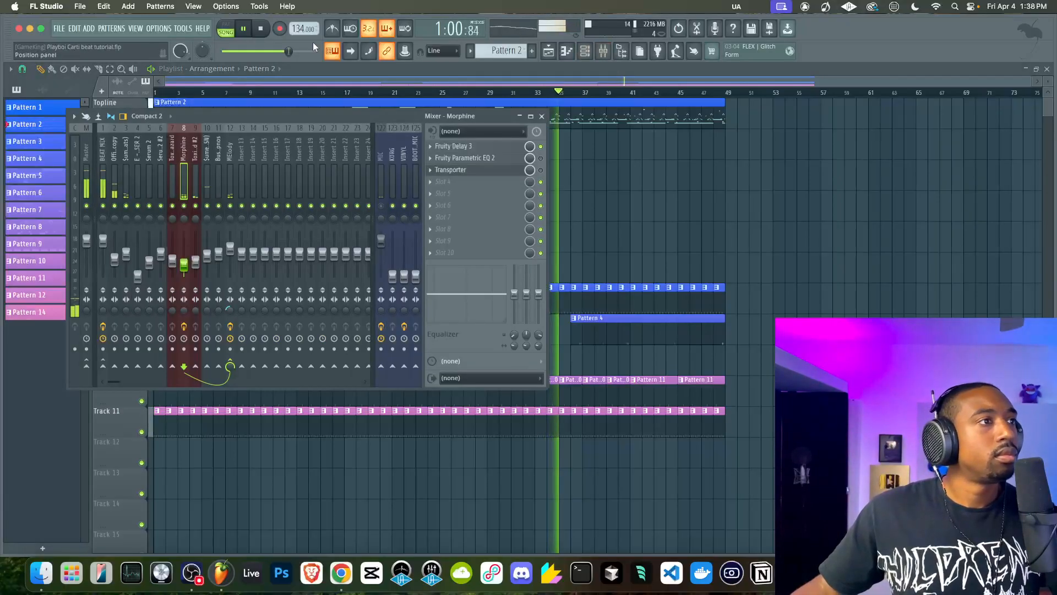
right_click(300, 28)
mouse_move(300, 29)
left_mouse_down()
mouse_move(300, 21)
mouse_move(298, 33)
left_mouse_up()
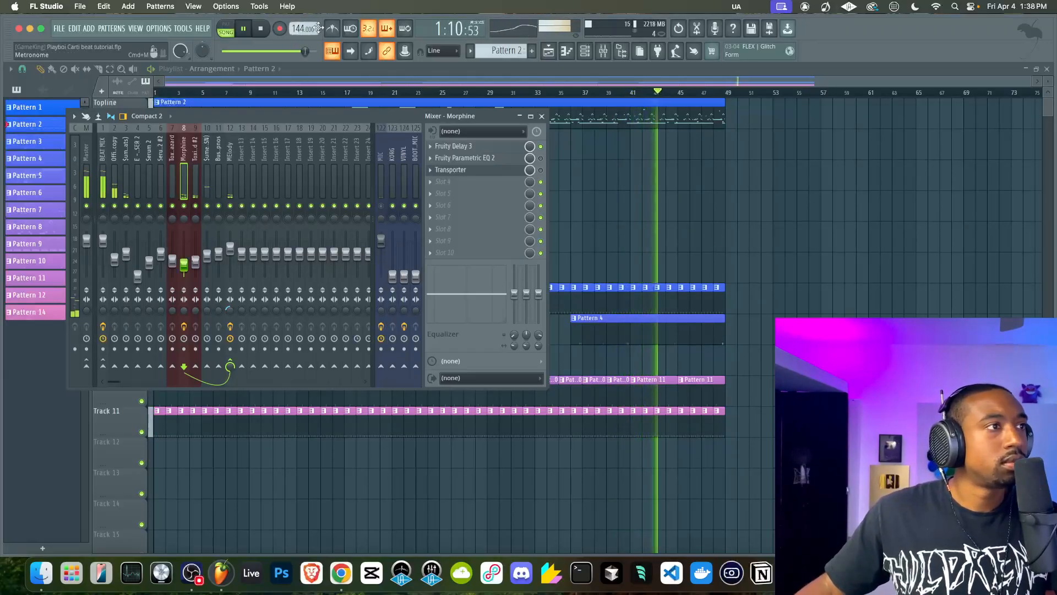
left_click_drag(298, 29, 298, 32)
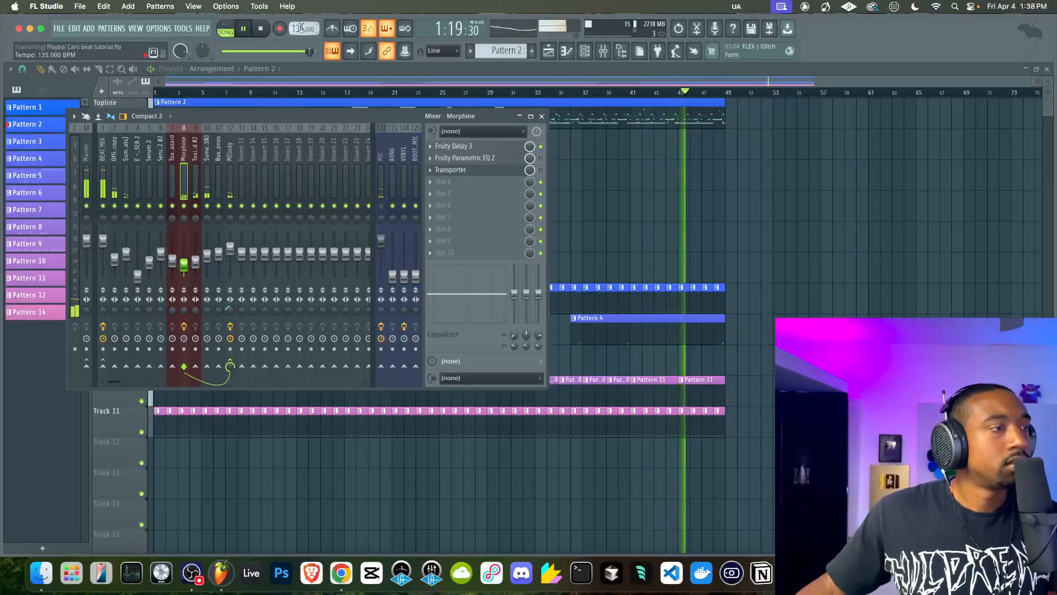
Set the tempo to 140 BPM, return to the playlist and save the project
left_click_drag(298, 28, 298, 28)
right_click(658, 199)
key("super+s")
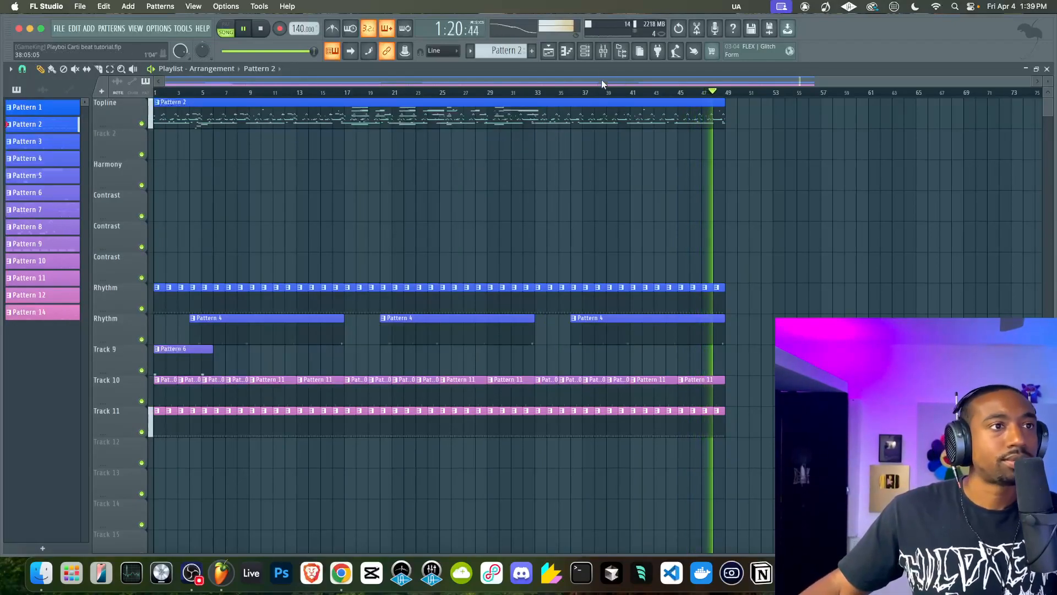
Check the MIC track's level in the mixer and stop playback
left_click(604, 51)
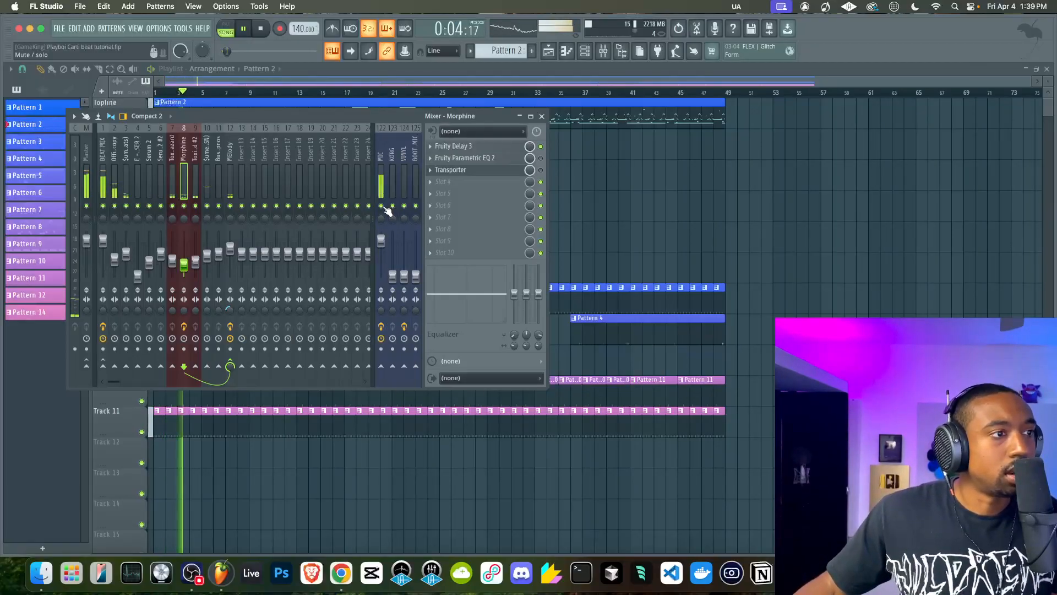
right_click(678, 228)
key("space")
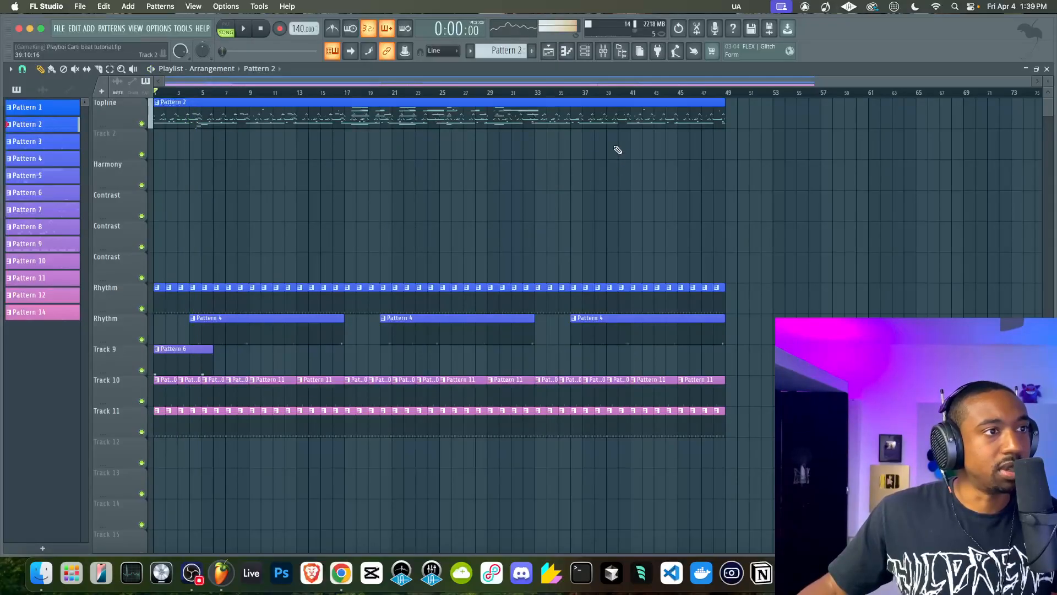